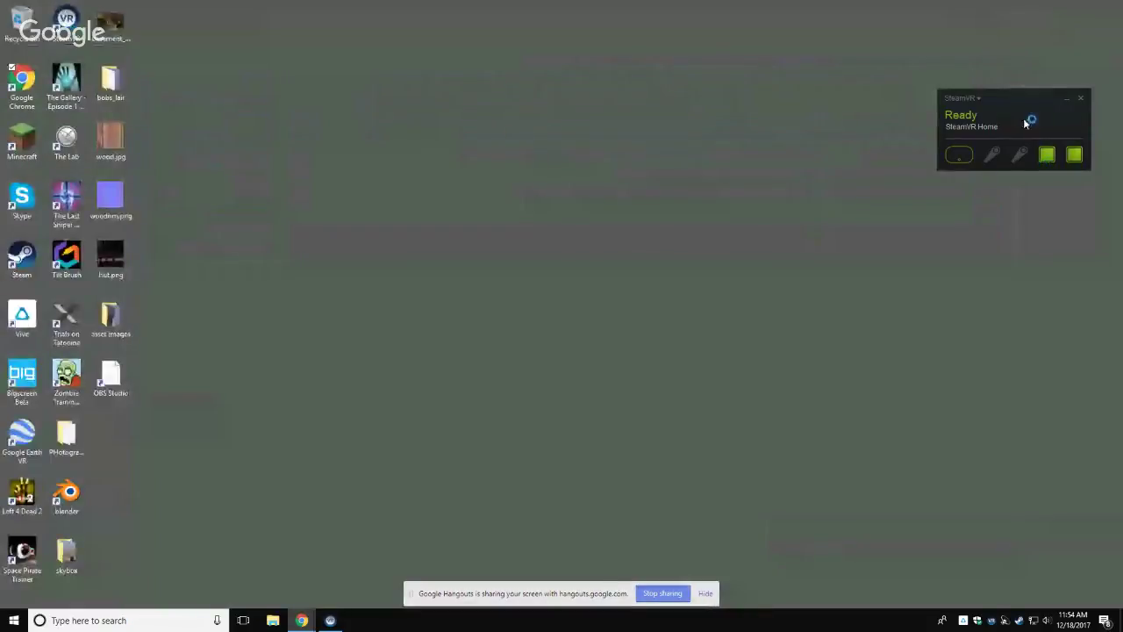
Step: Open the SteamVR Workshop tool for creating or modifying an environment and move the SteamVR status window clear of it
drag(1025, 99, 698, 354)
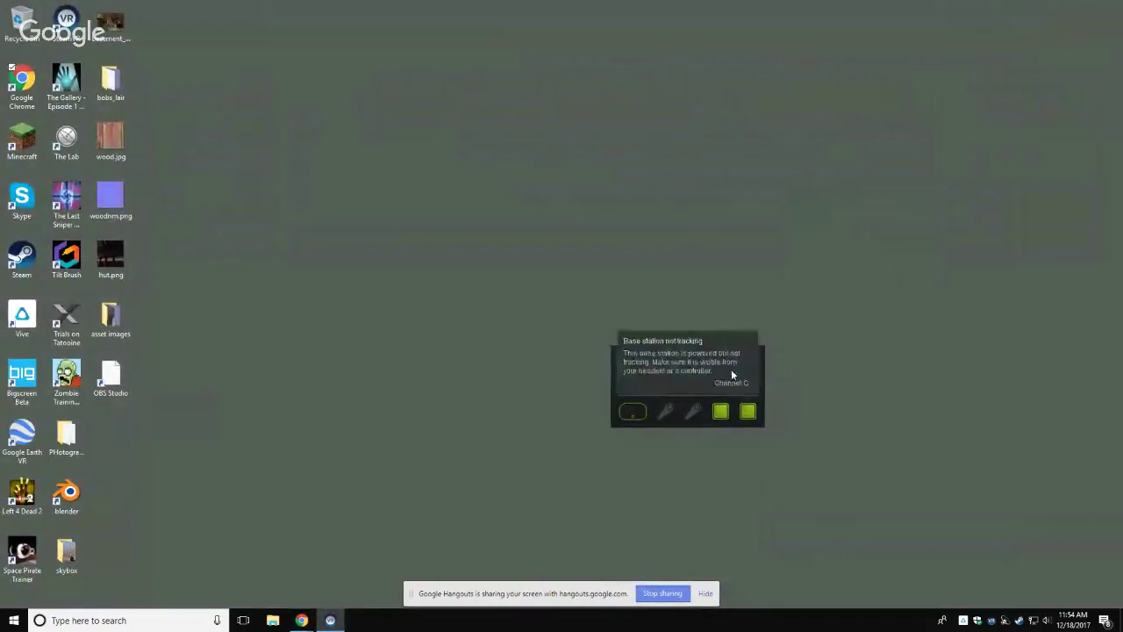
click(653, 355)
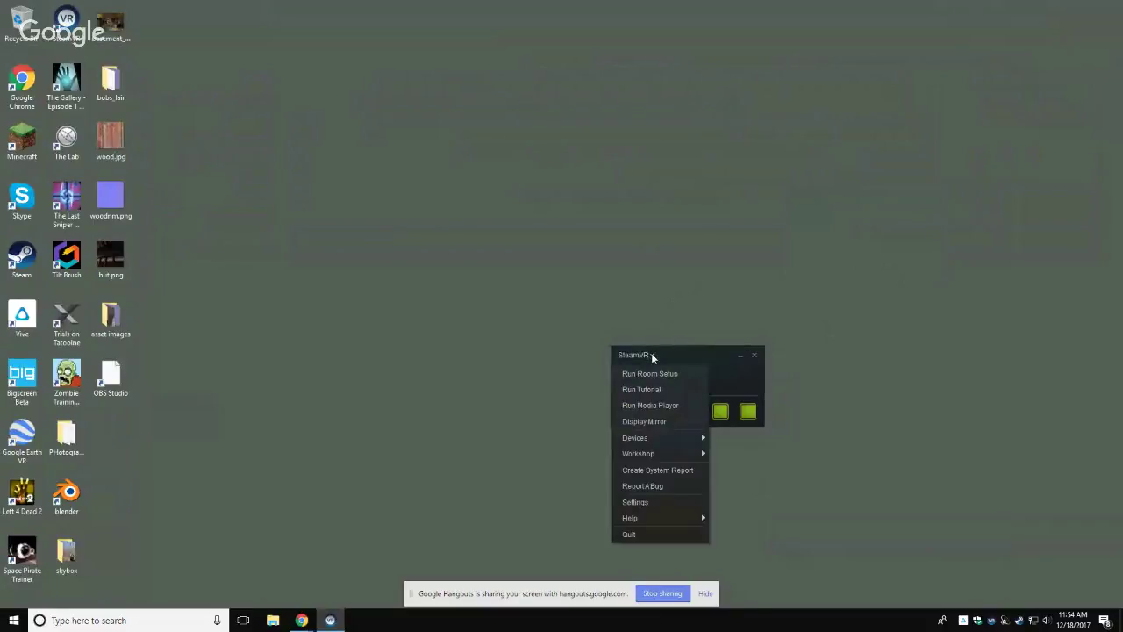
mouse_move(667, 454)
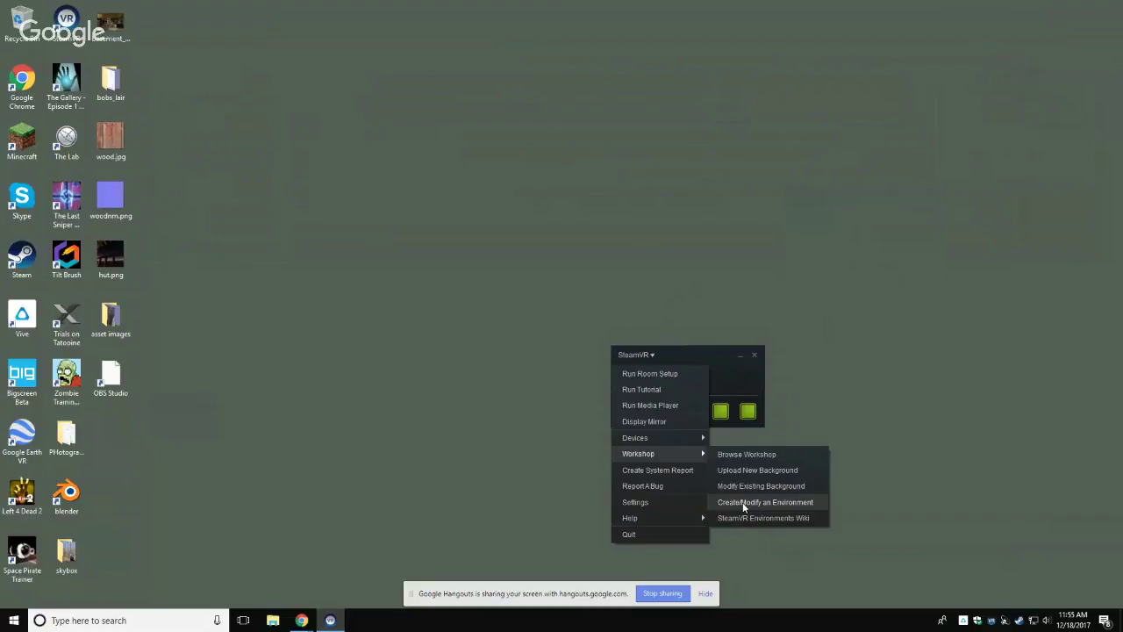
click(899, 323)
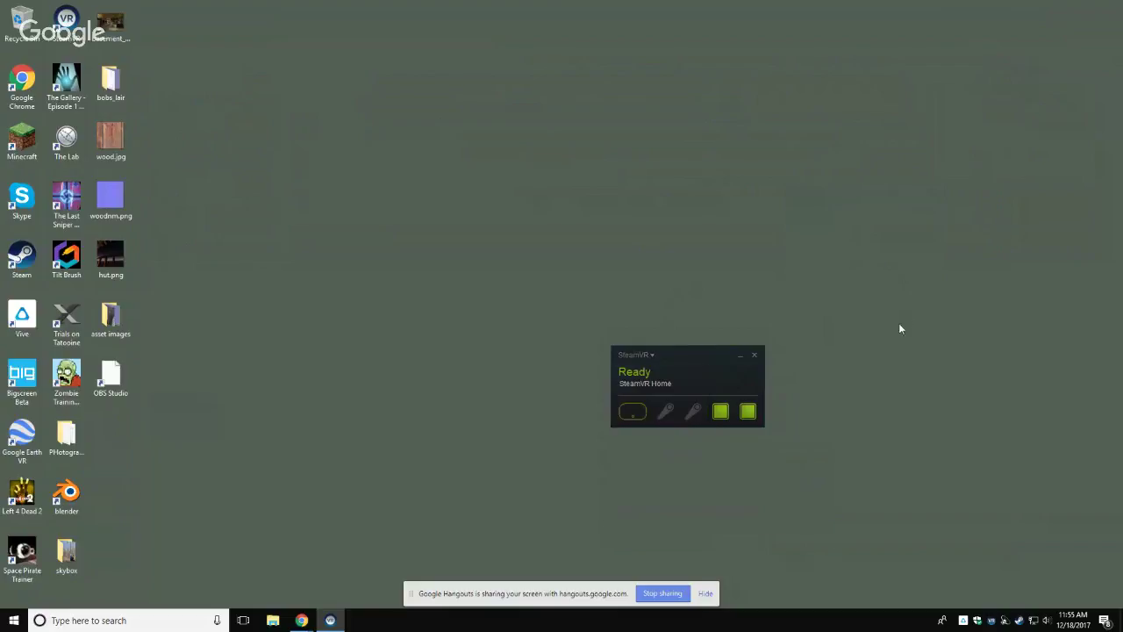
click(681, 356)
click(653, 356)
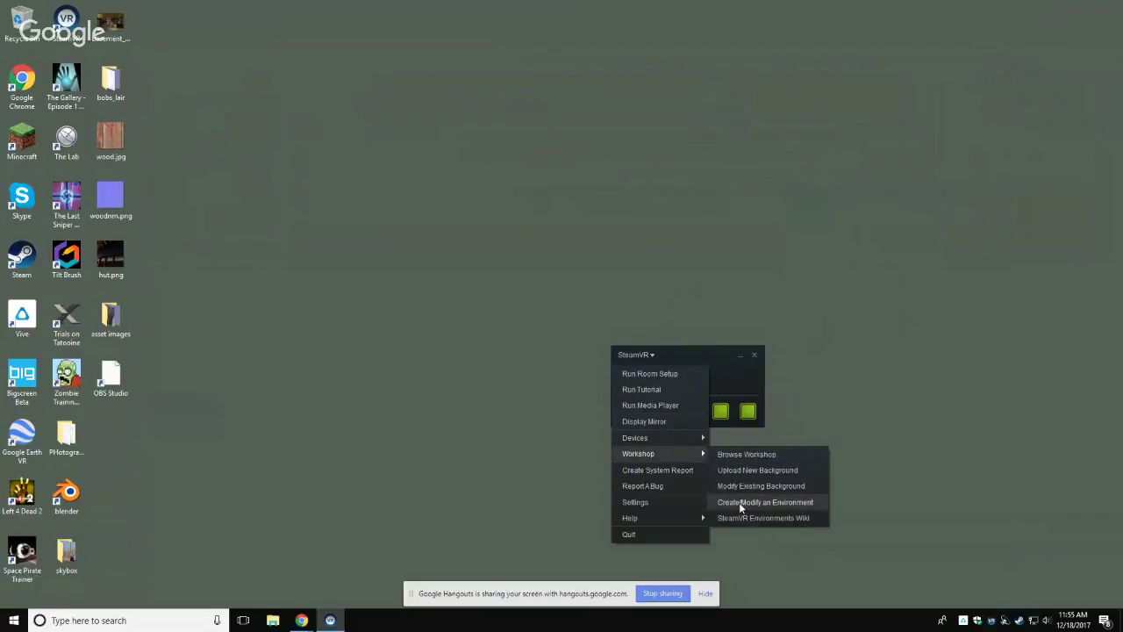
click(667, 358)
click(652, 355)
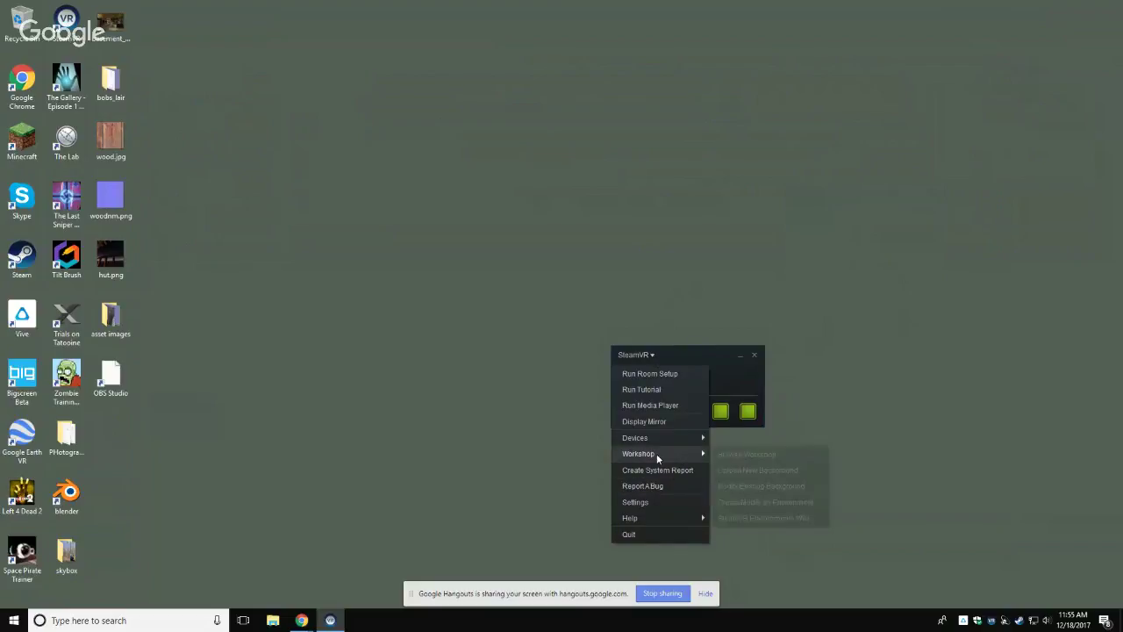
click(745, 505)
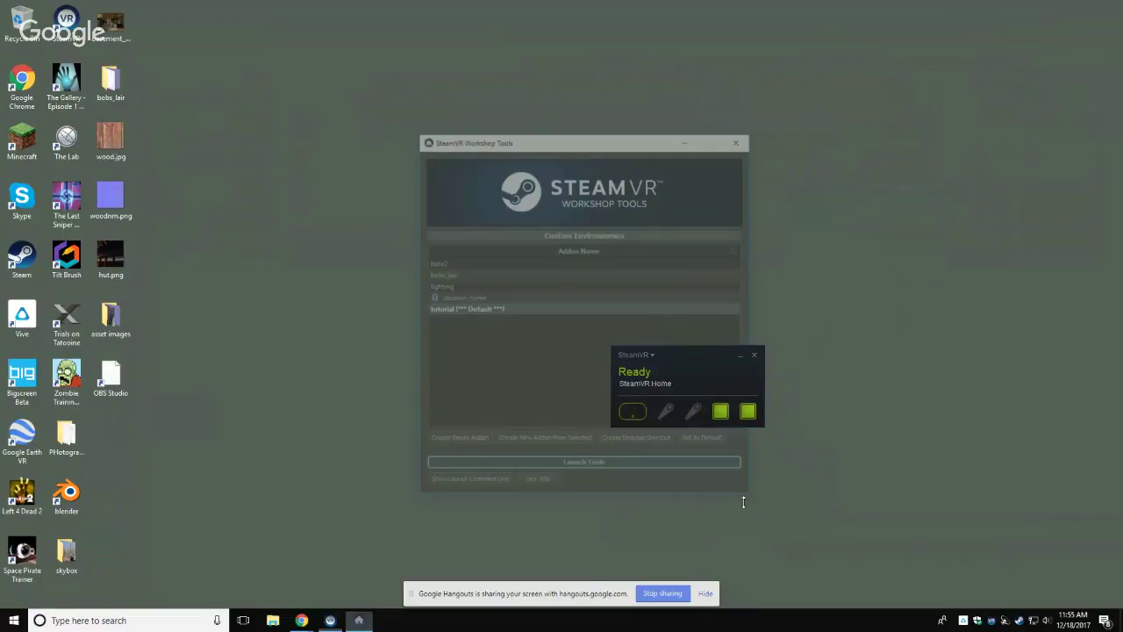
drag(683, 353, 863, 320)
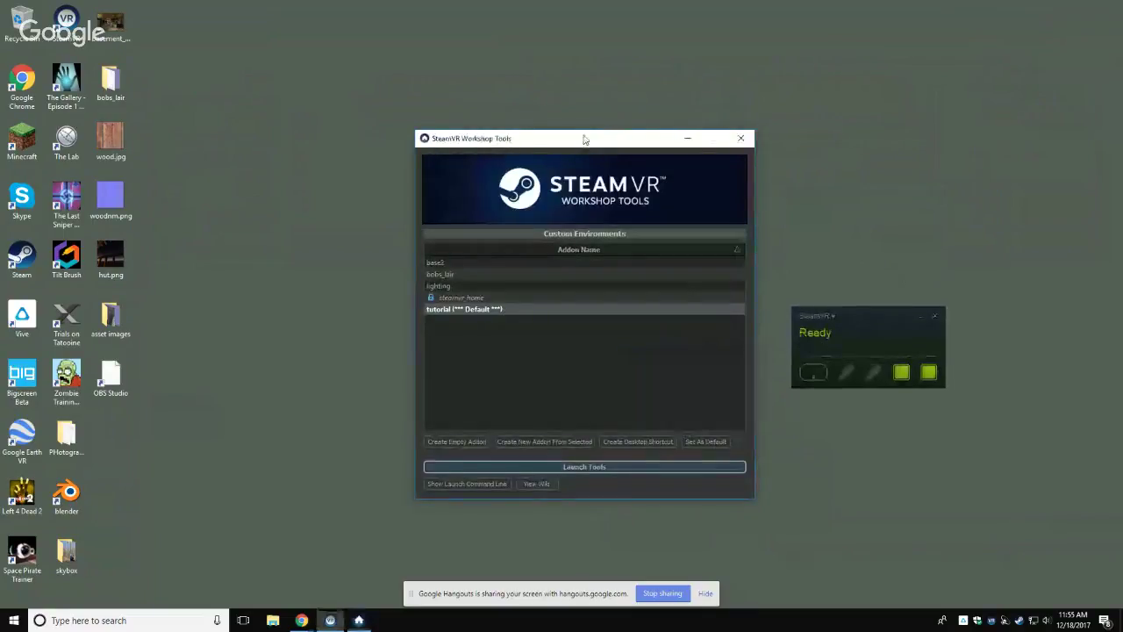
drag(584, 137, 569, 169)
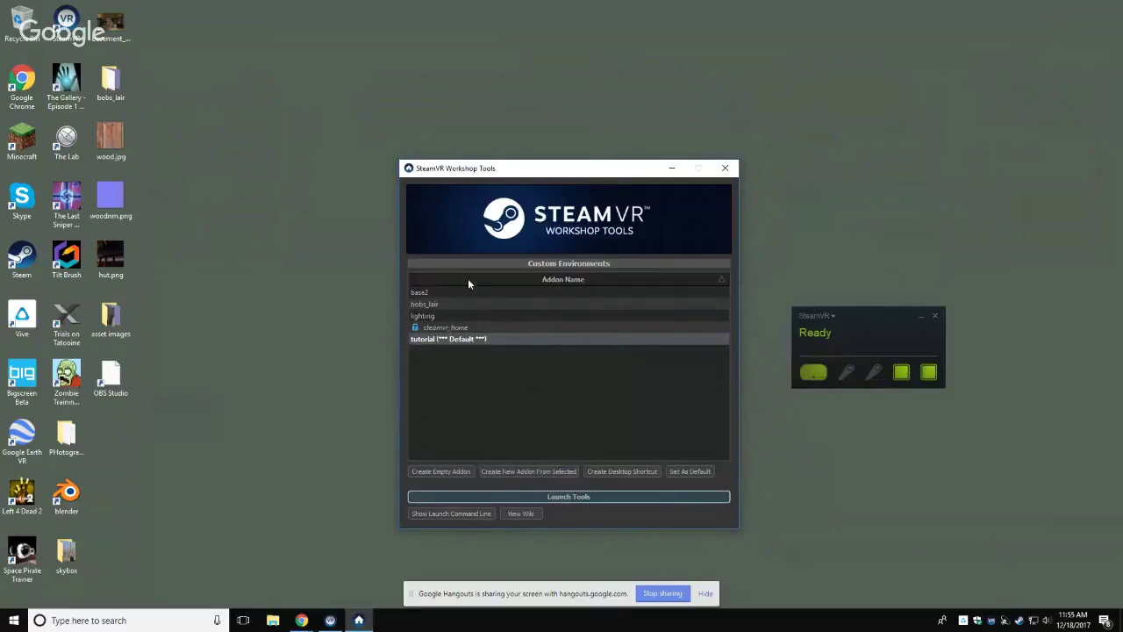
Step: Create an empty addon named tutorial2 and launch the tools for it
click(435, 473)
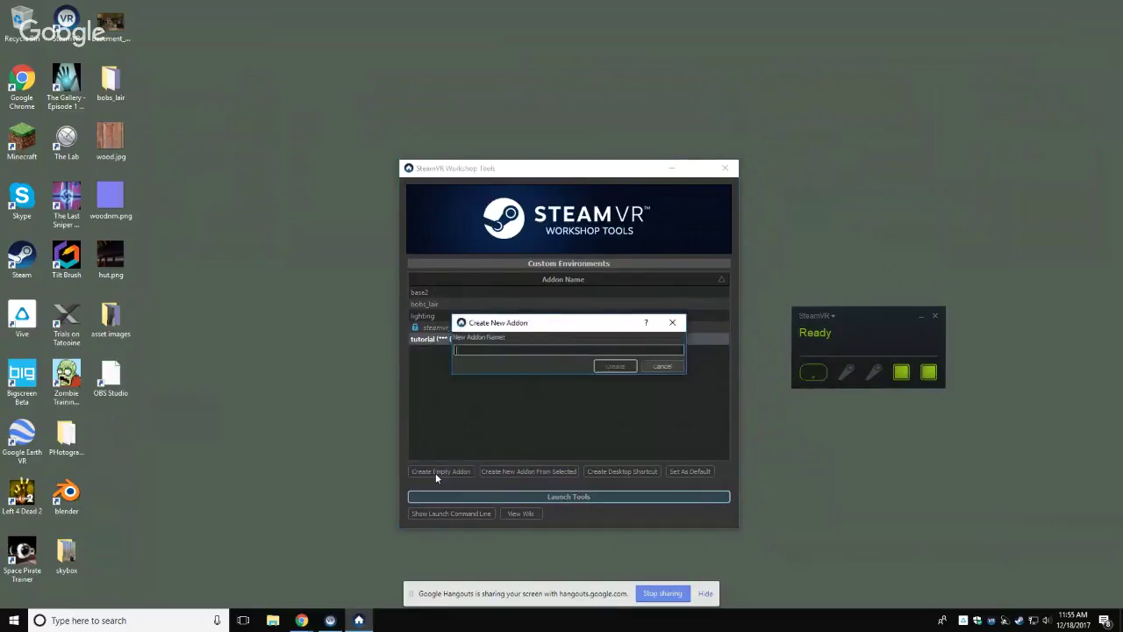
text(tuto)
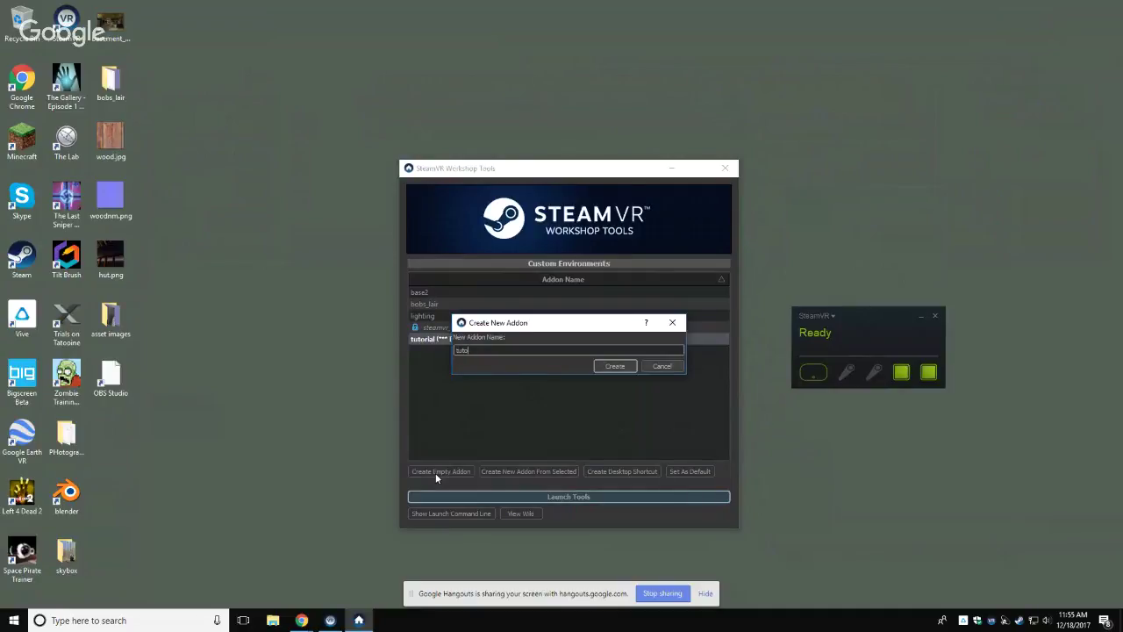
text(rial2)
click(615, 367)
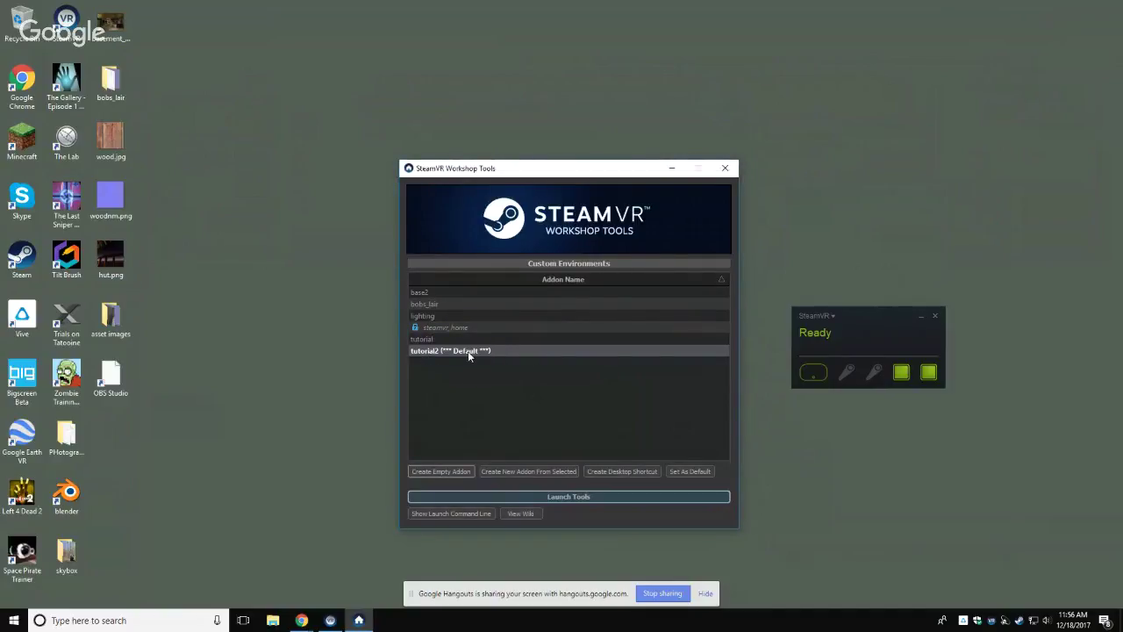
click(578, 497)
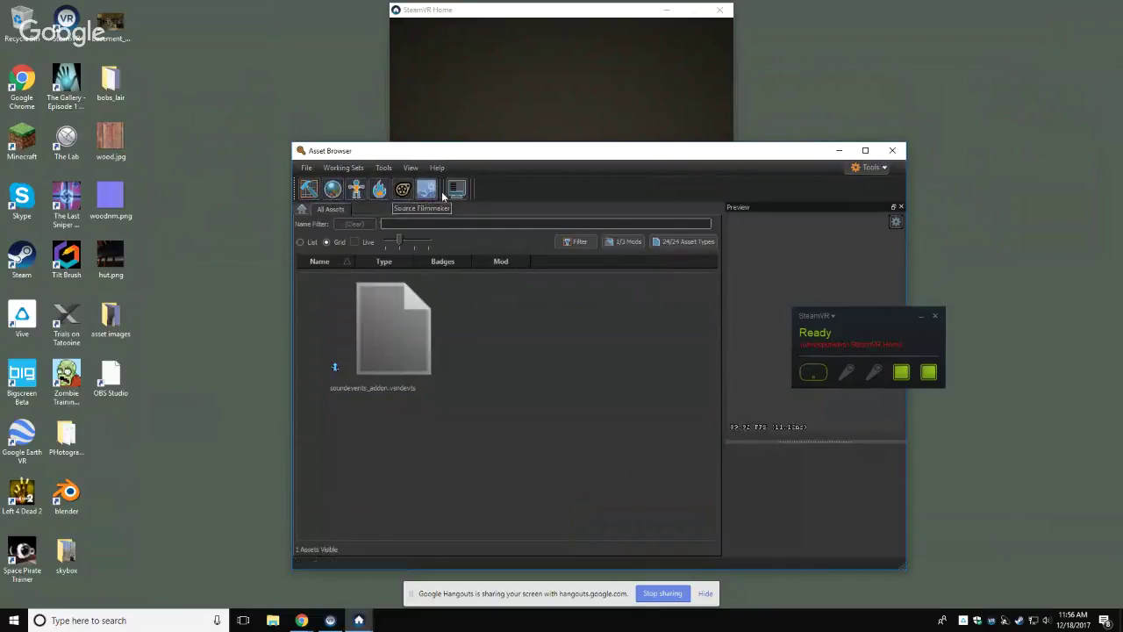
Step: Create a new map in the Hammer editor and minimise the SteamVR status window covering it
click(310, 193)
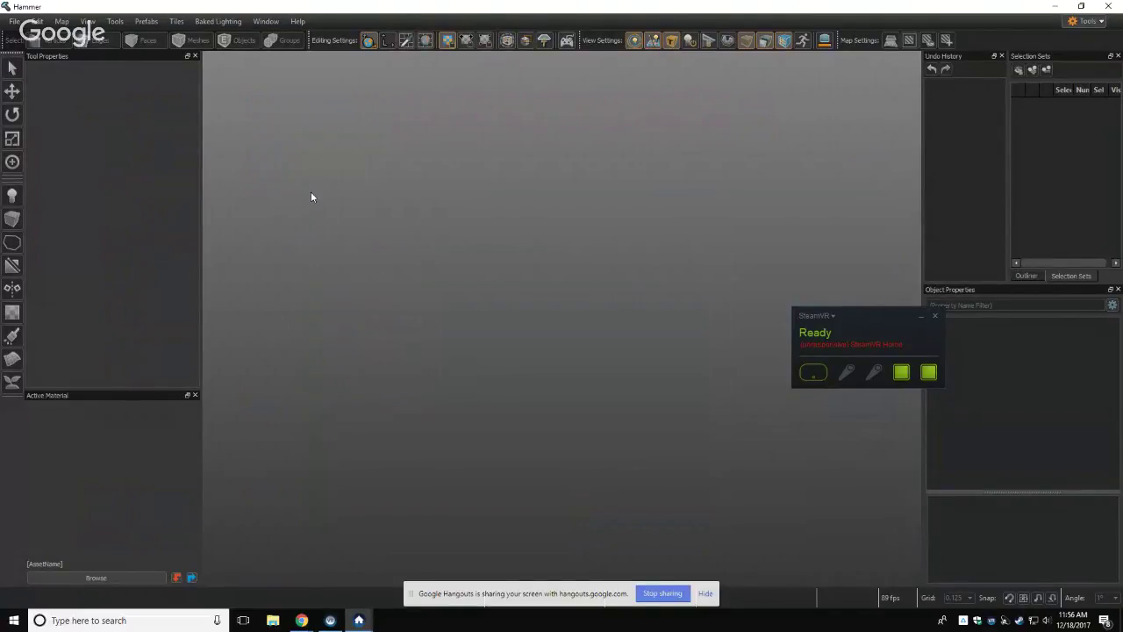
click(14, 22)
click(27, 32)
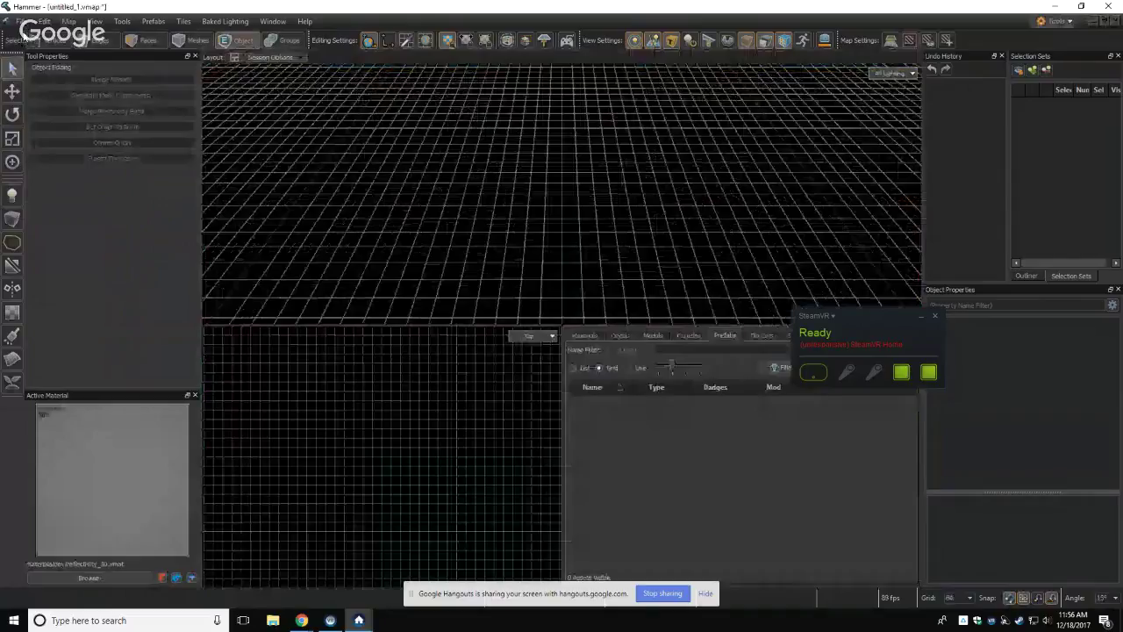
click(922, 318)
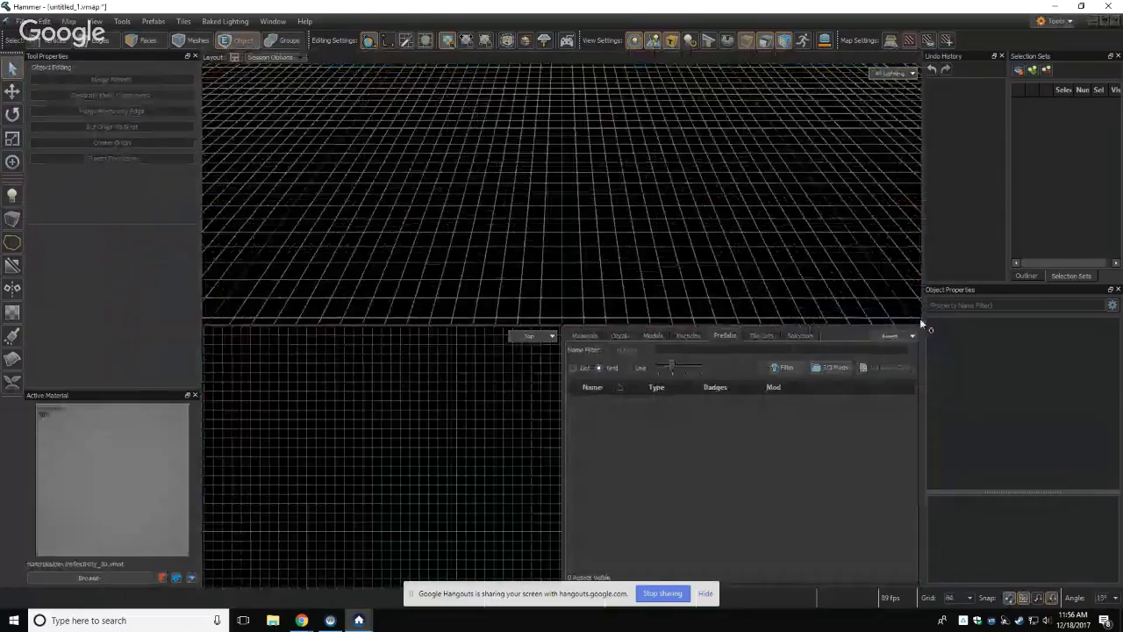
click(358, 622)
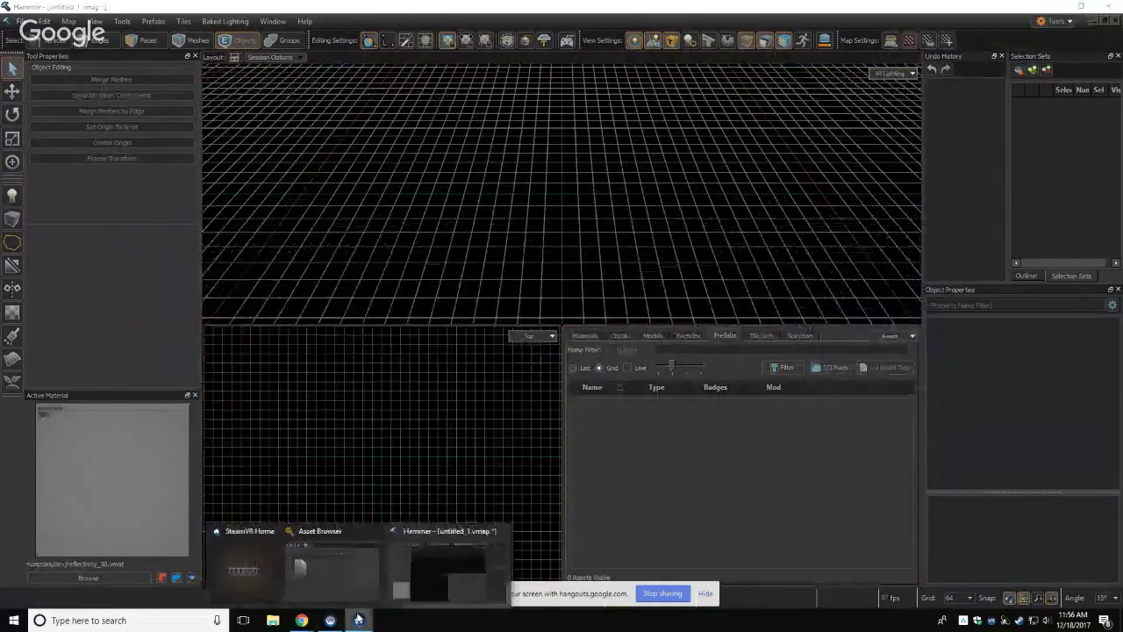
mouse_move(333, 623)
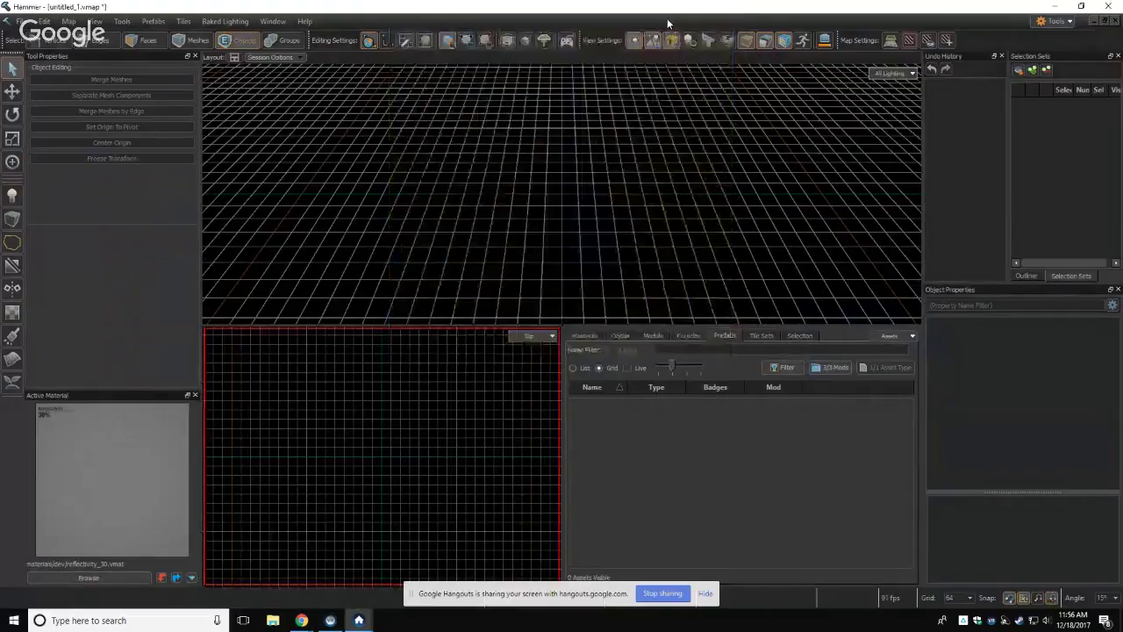
Step: Examine the empty grid in the 3D viewport from several angles and the view types offered for the 2D Top viewport
click(517, 283)
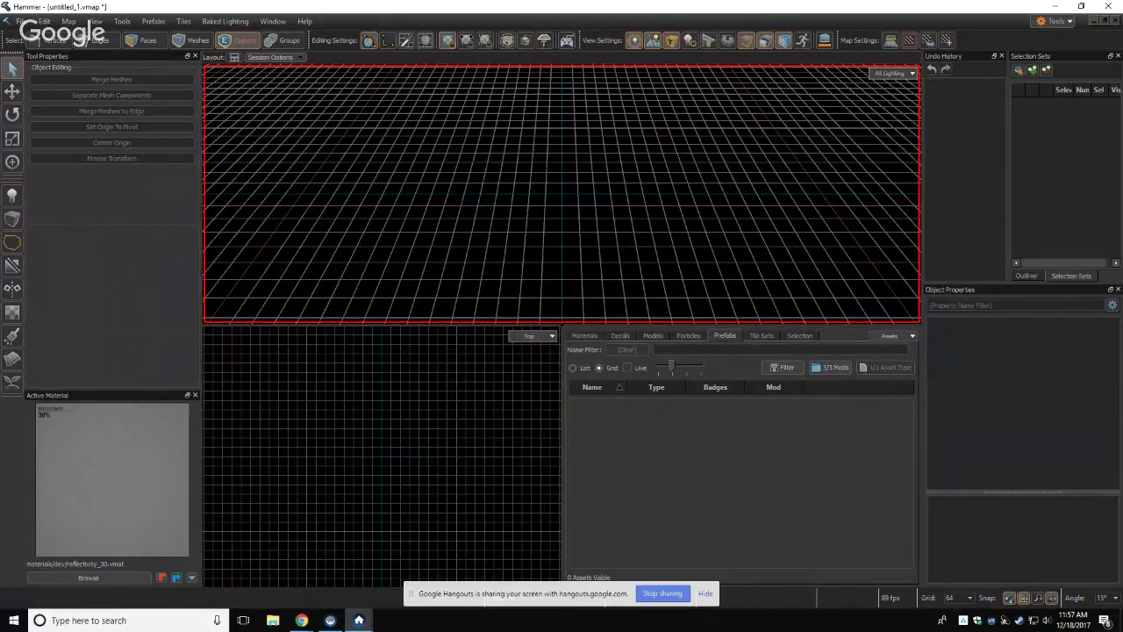
right_drag(562, 193, 522, 228)
right_drag(562, 193, 584, 114)
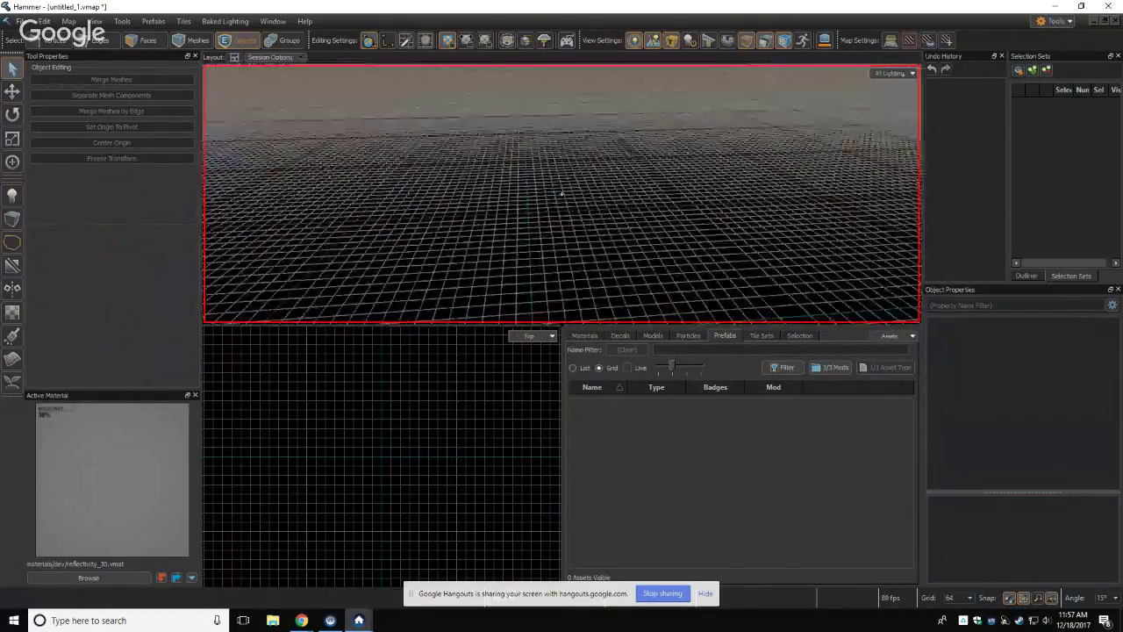
right_drag(561, 193, 564, 233)
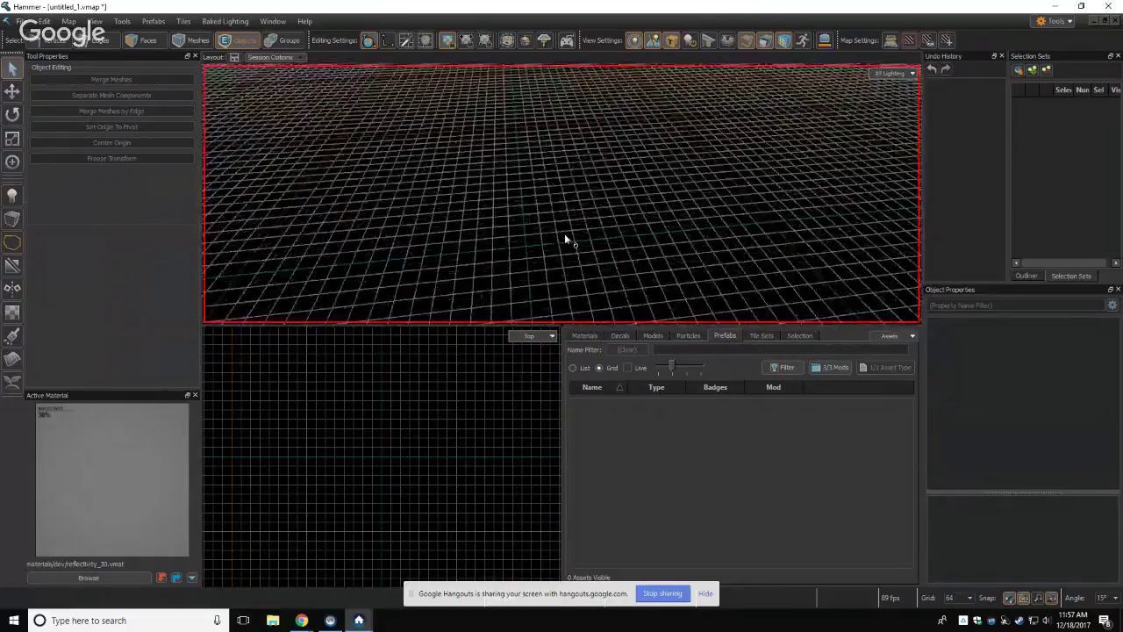
click(553, 336)
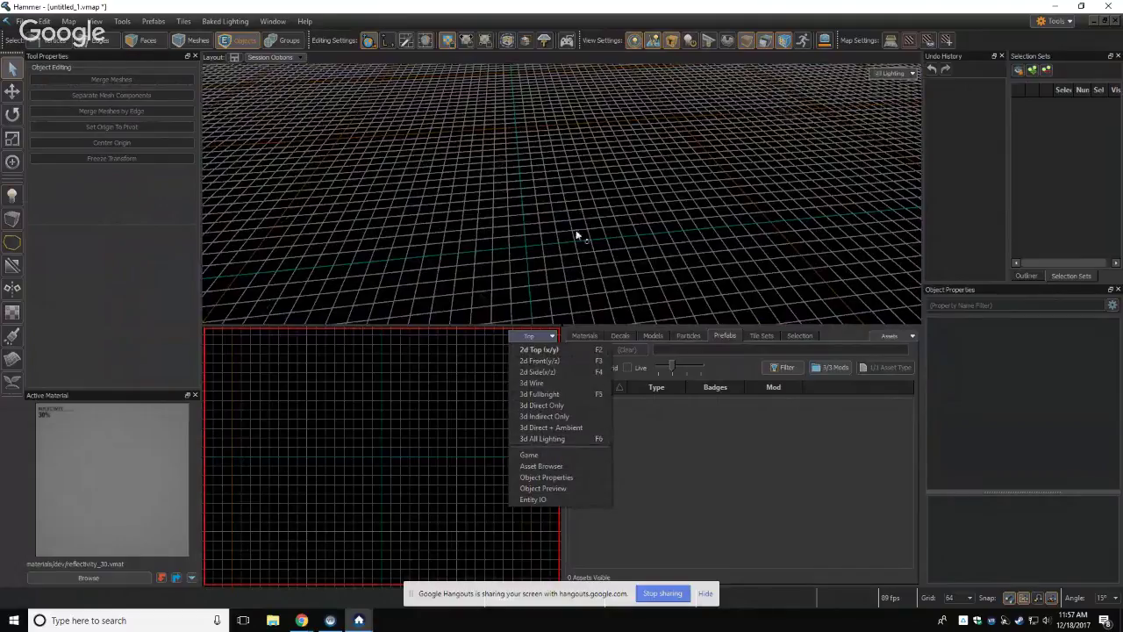
click(523, 352)
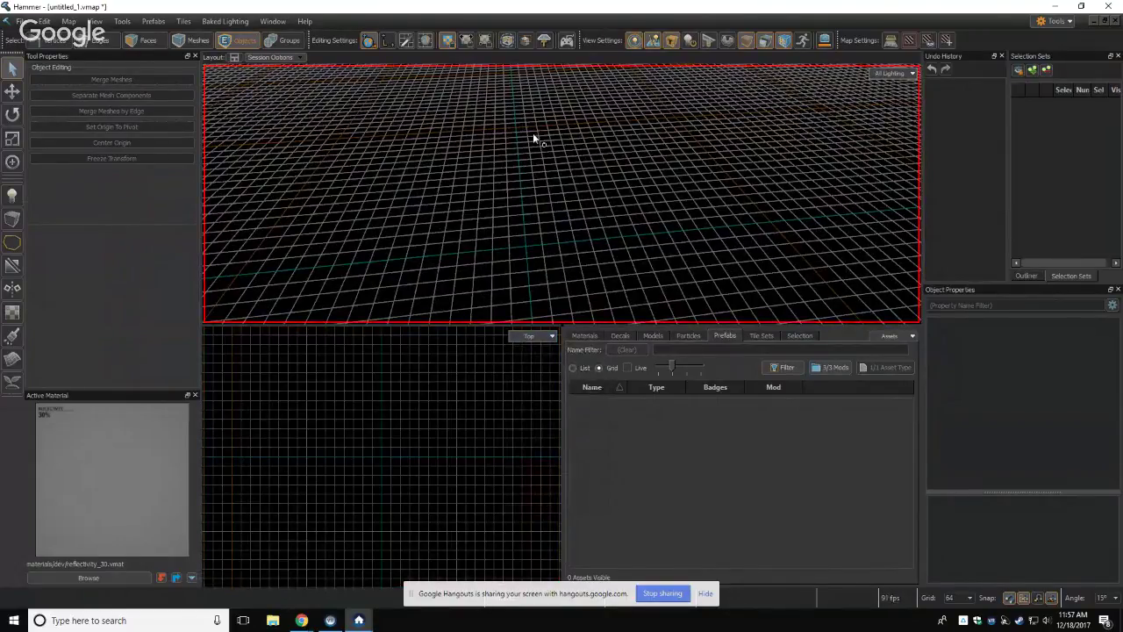
key(z)
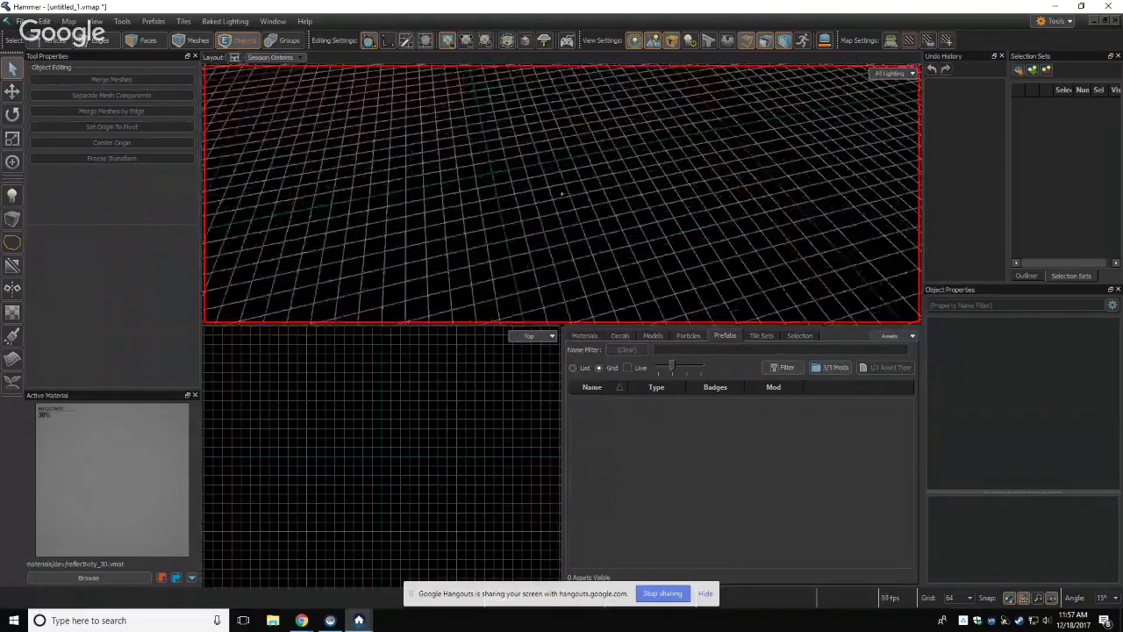
key(z)
click(531, 335)
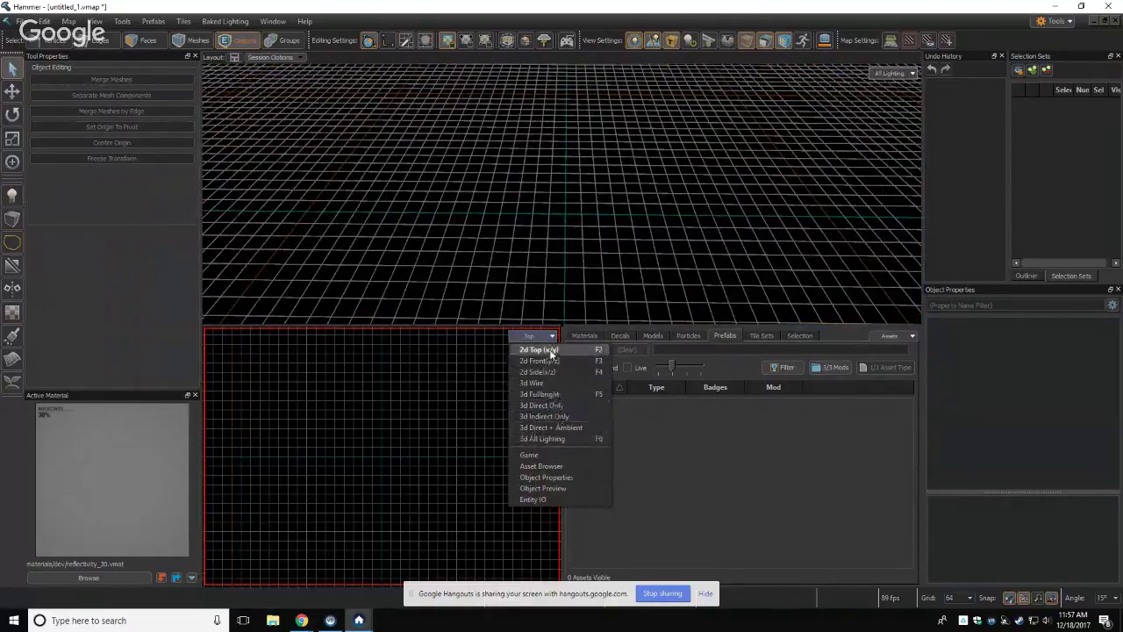
click(564, 203)
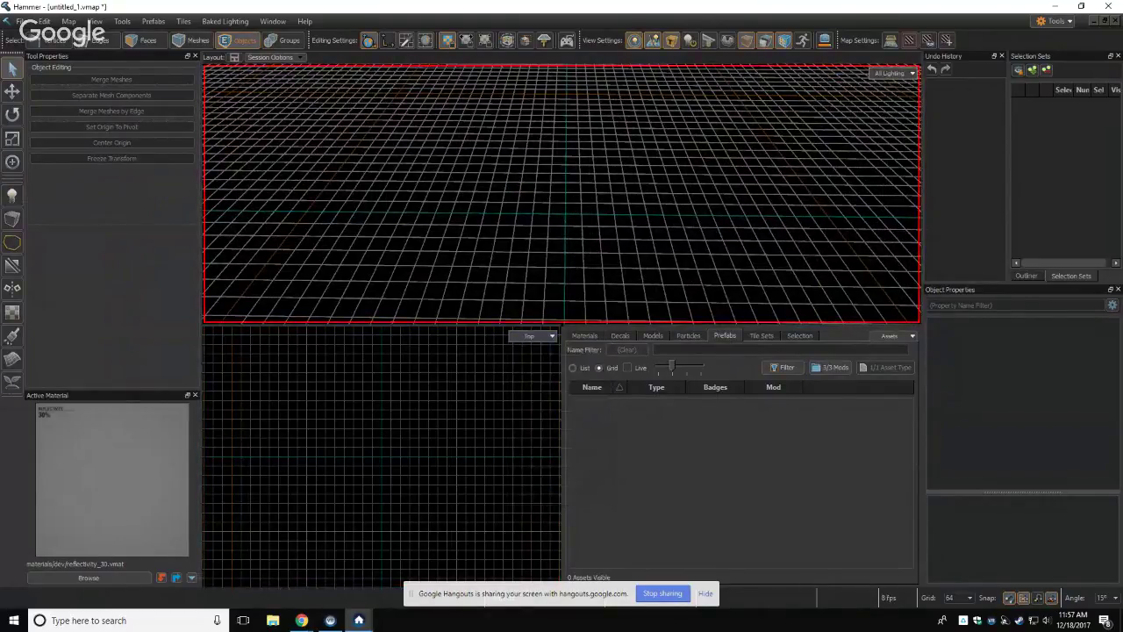
key(z)
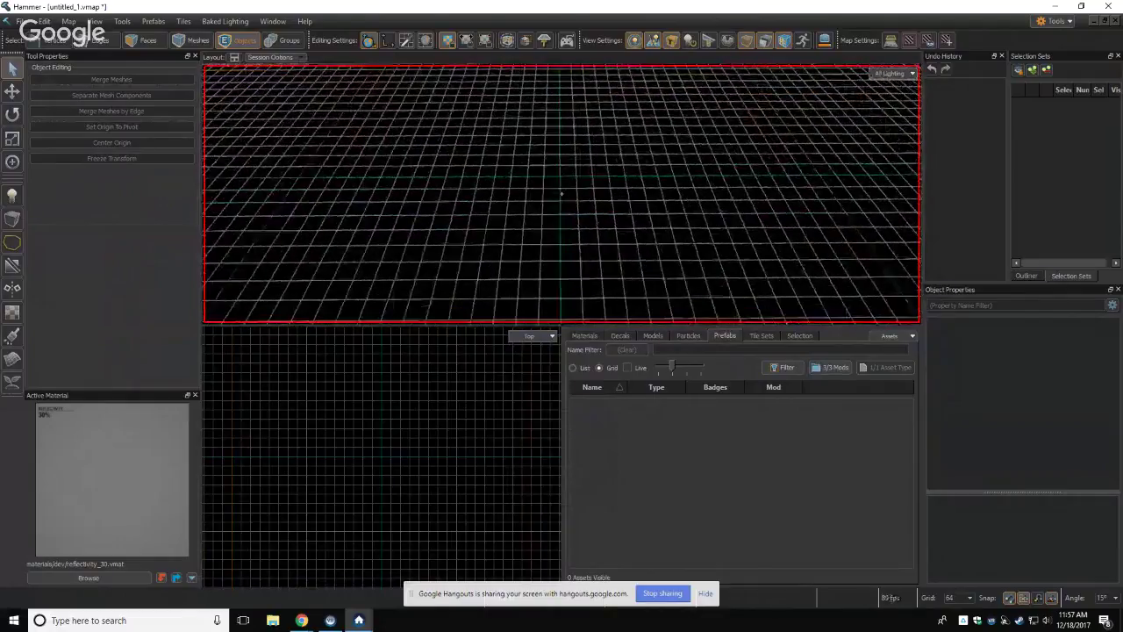
key(s)
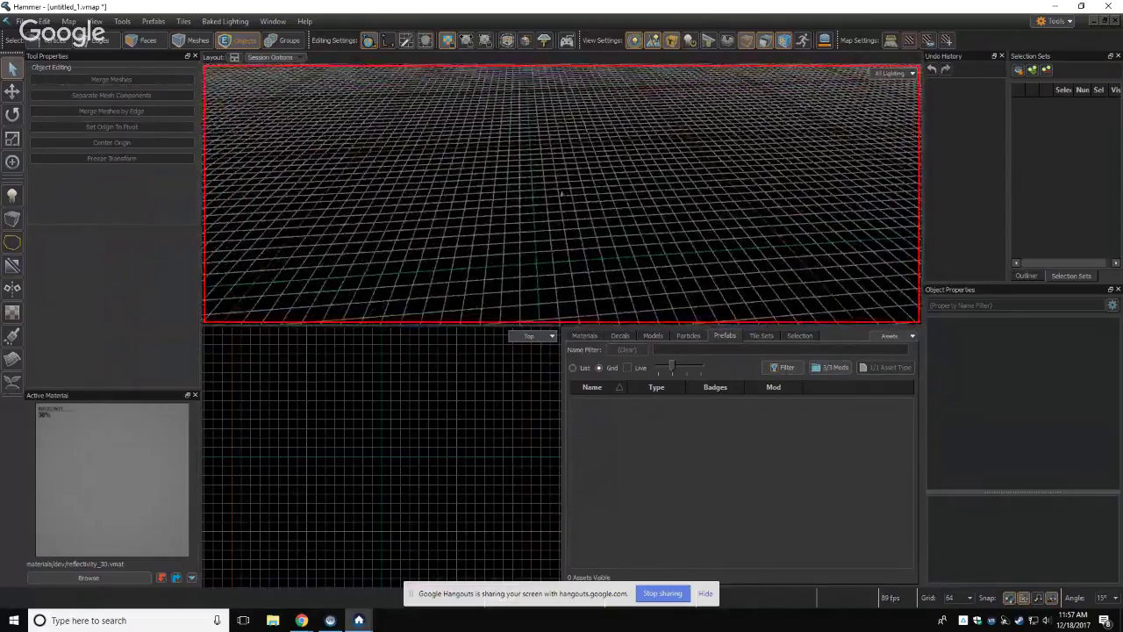
key(w)
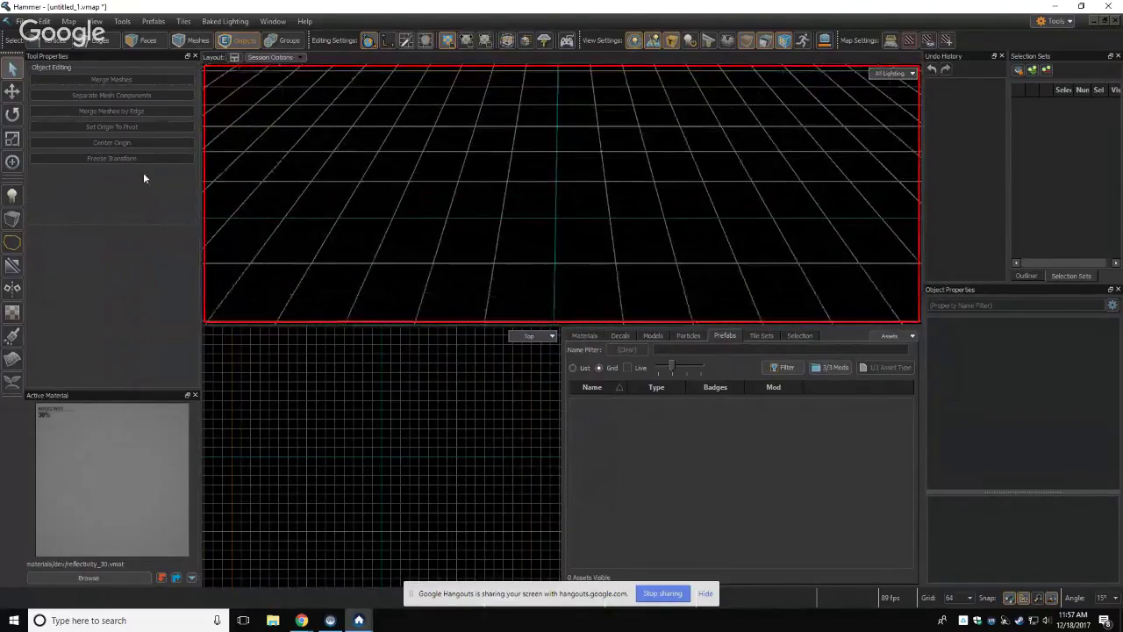
Step: Draw a block with the block geometry tool, 128 wide, 128 long and 64 high, centred on the grid origin
click(12, 218)
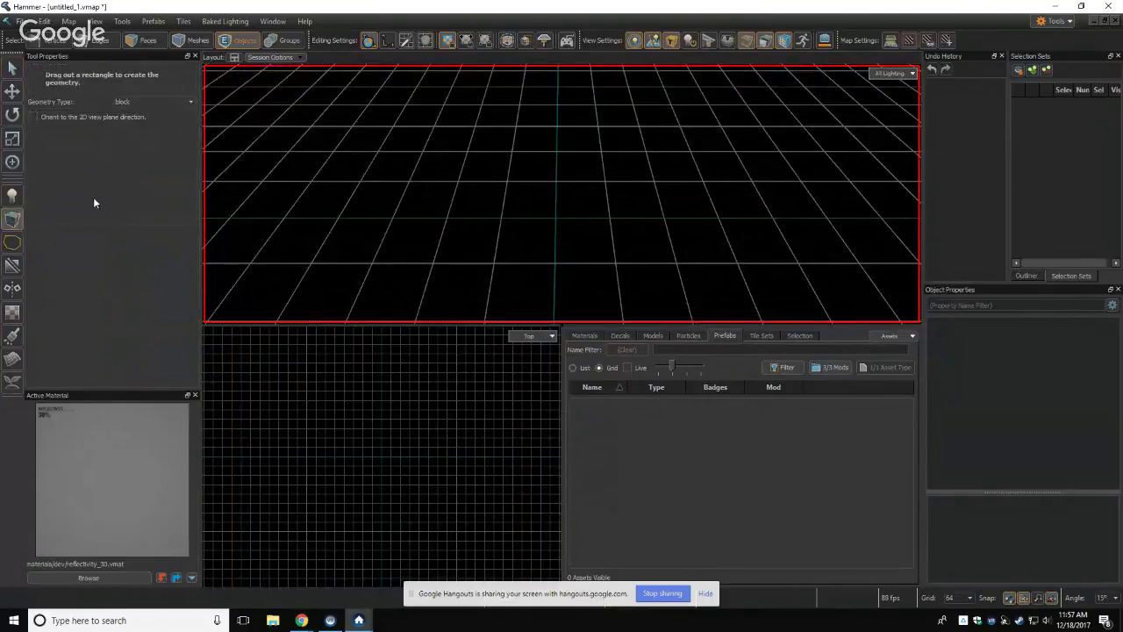
click(512, 187)
drag(512, 187, 643, 288)
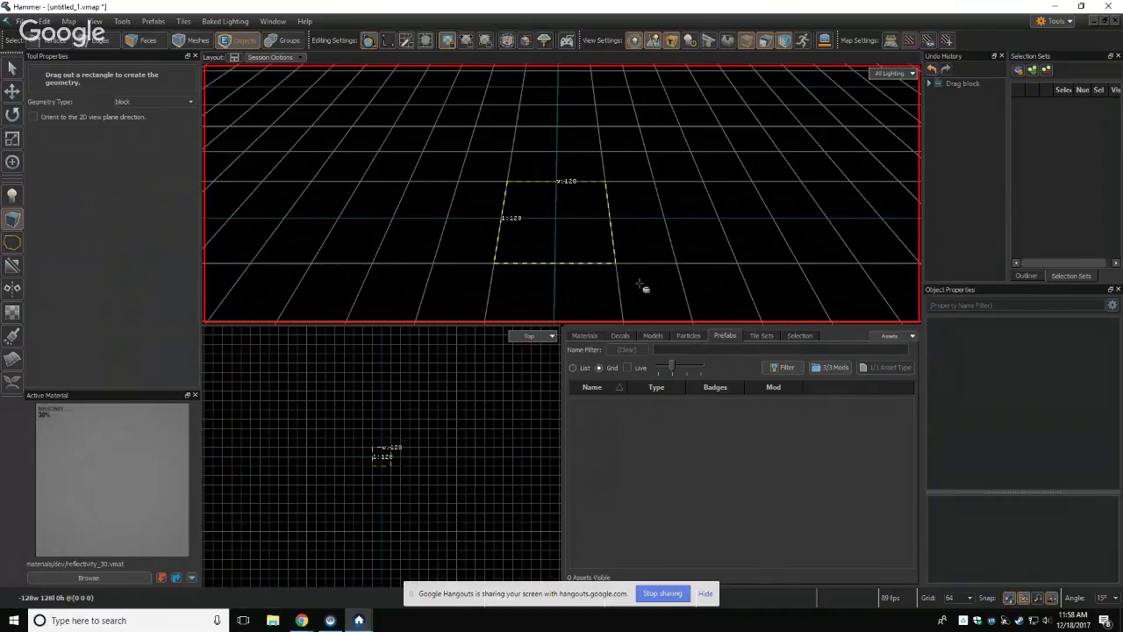
drag(643, 288, 617, 259)
drag(622, 279, 624, 278)
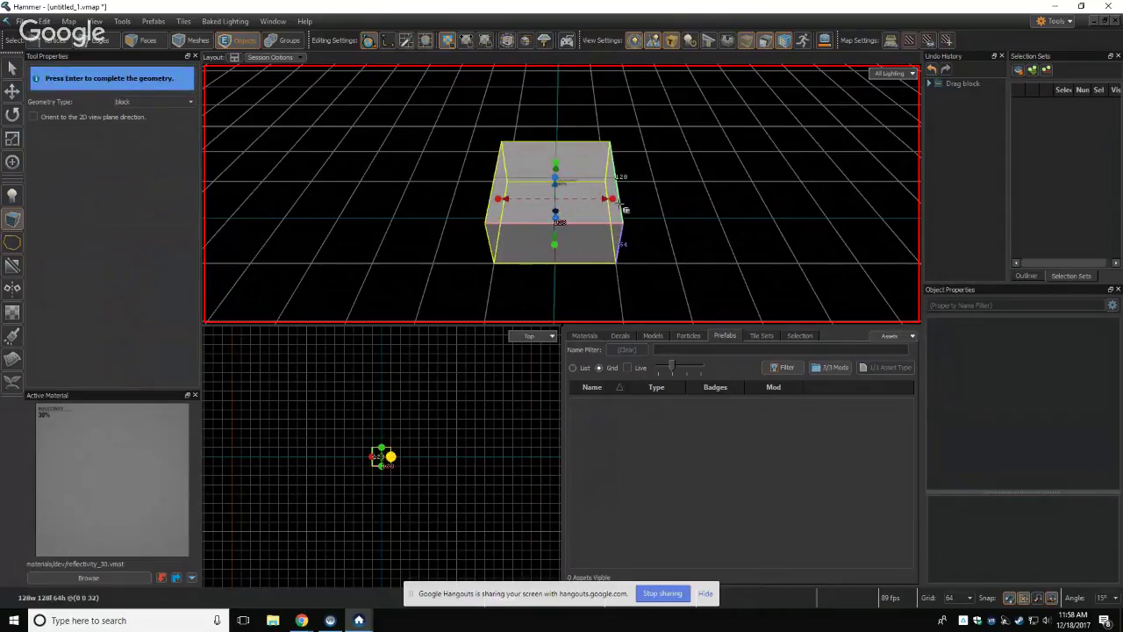
Step: Raise the top of the unfinished block so that its height becomes 128
key(z)
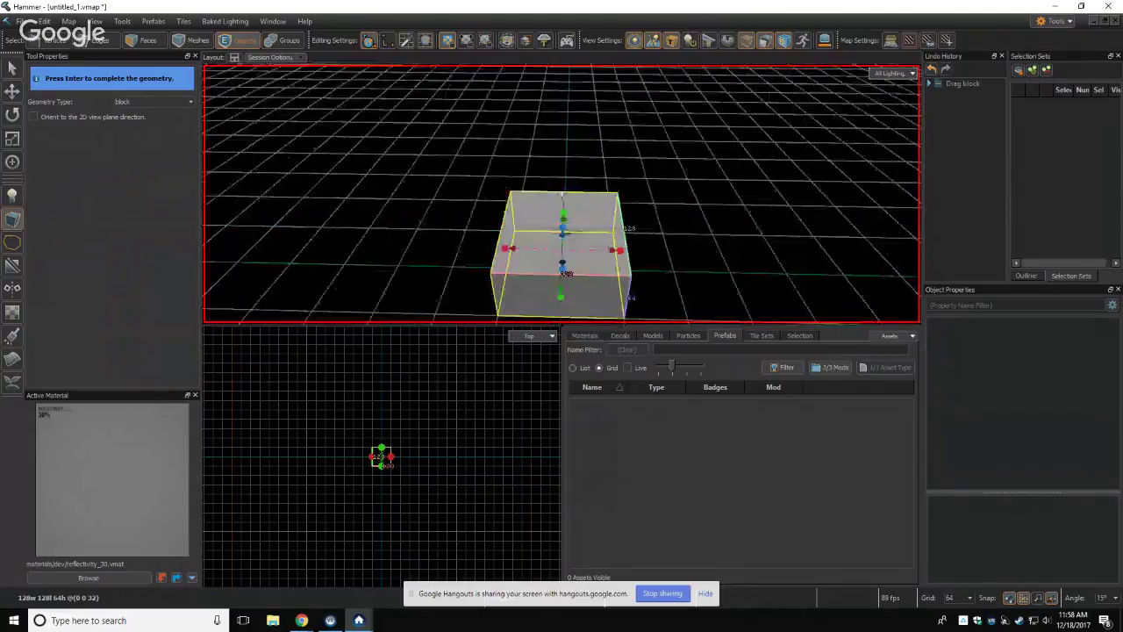
key(z)
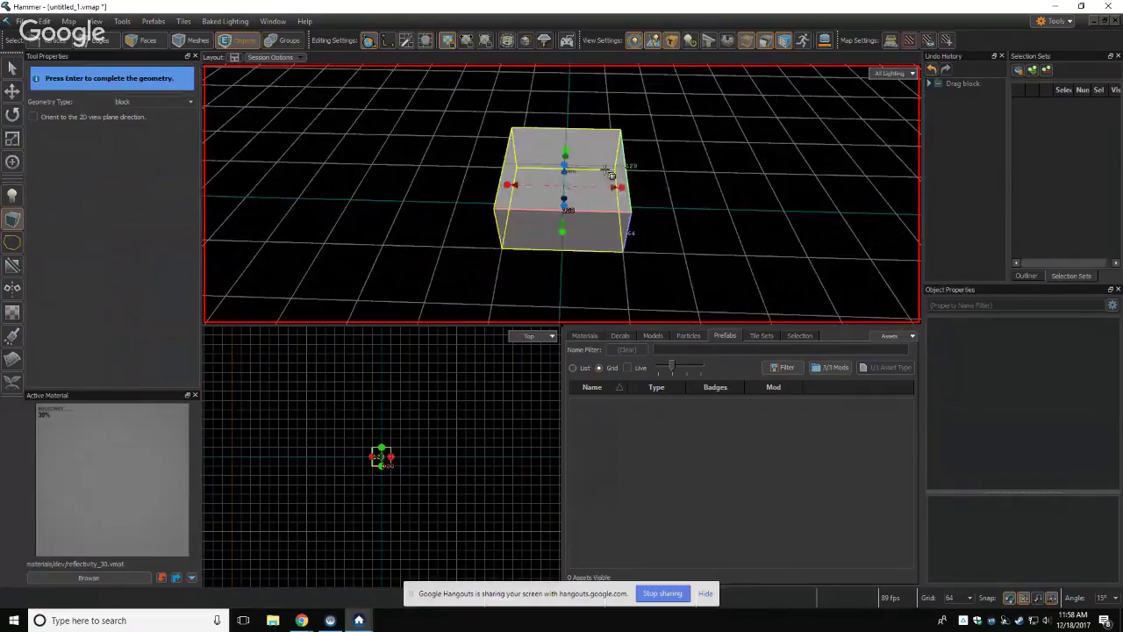
key(z)
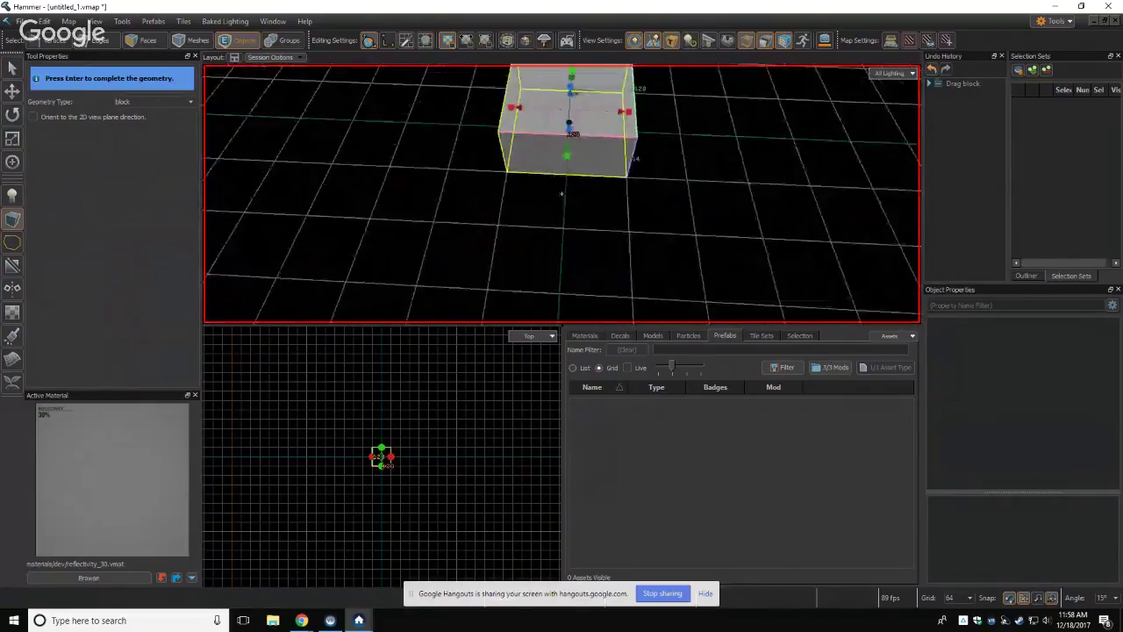
key(w)
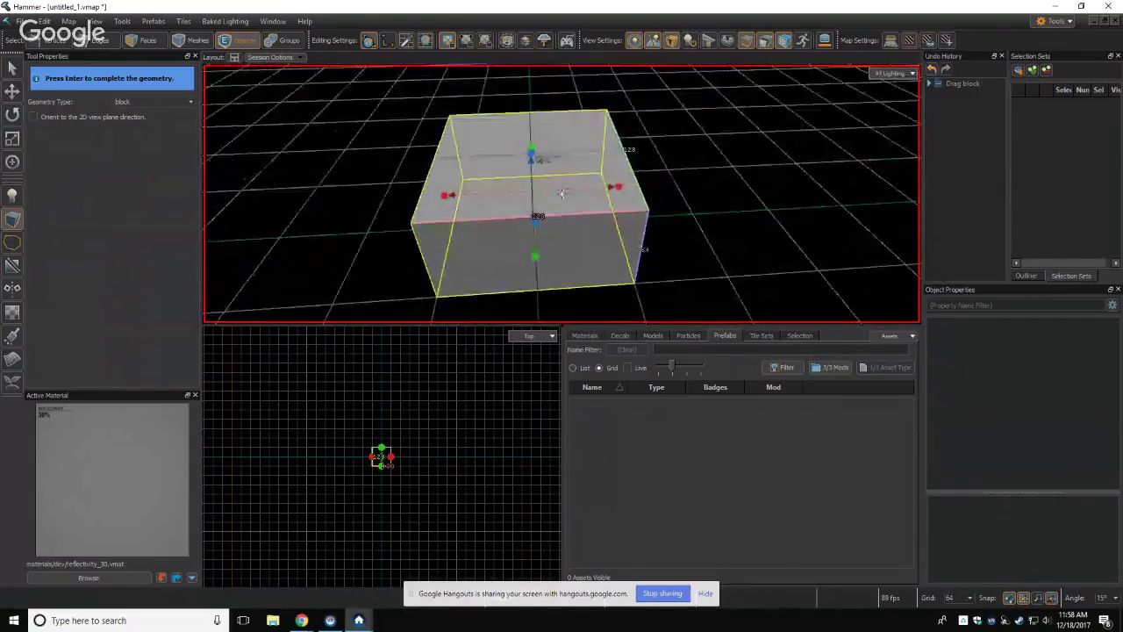
key(a)
key(z)
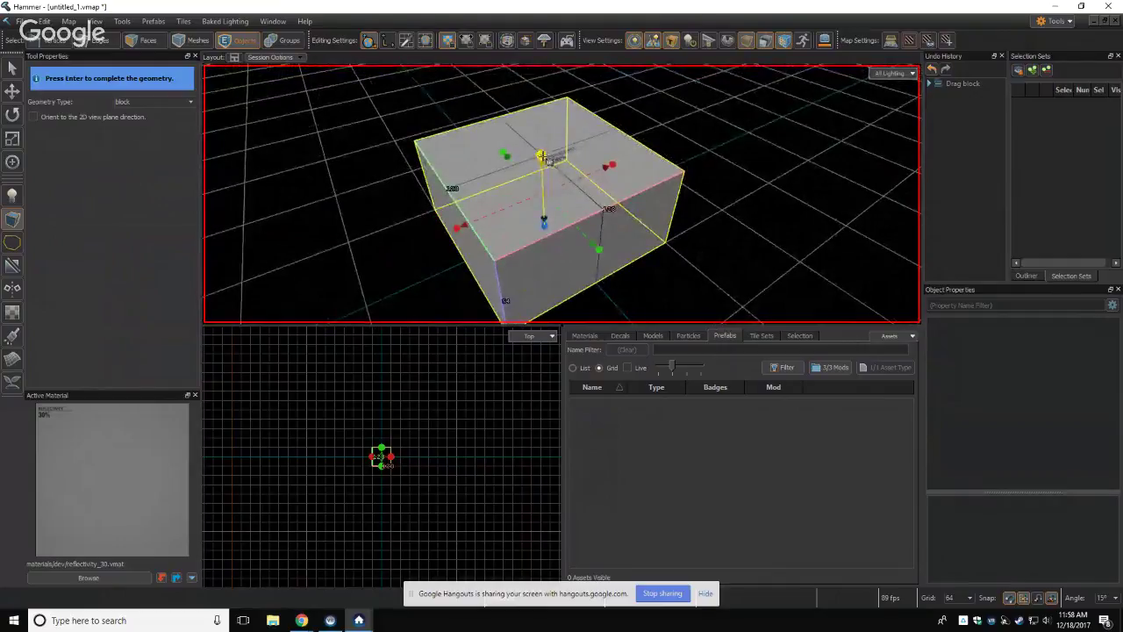
drag(542, 156, 553, 86)
Step: Extend two sides of the unfinished block to make it 192 wide and 192 long
key(z)
key(z)
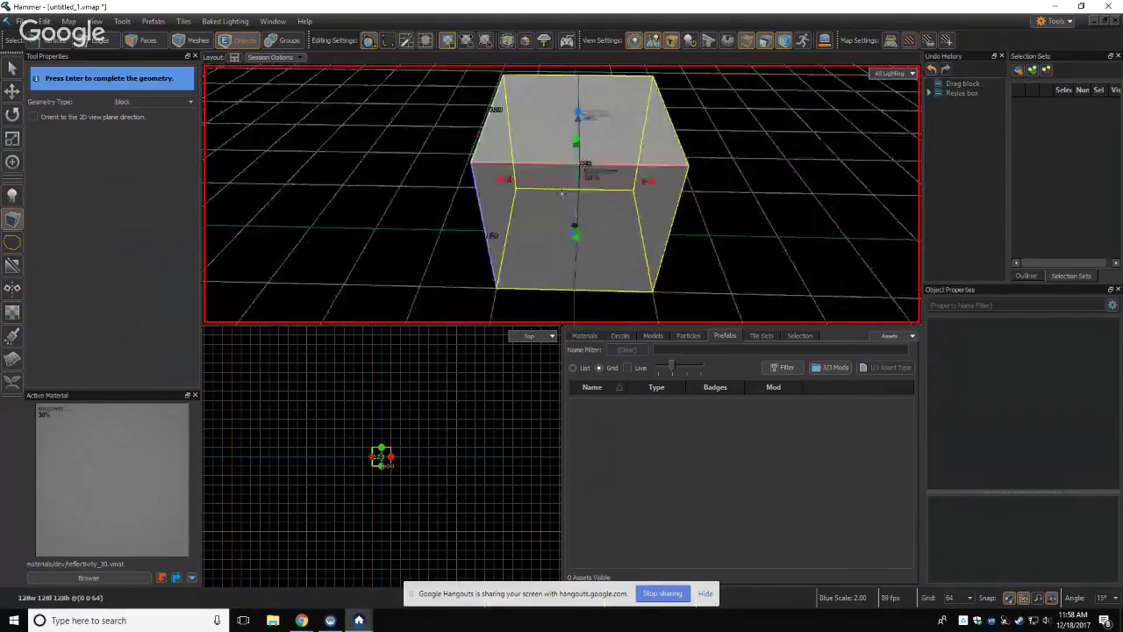
drag(648, 180, 710, 183)
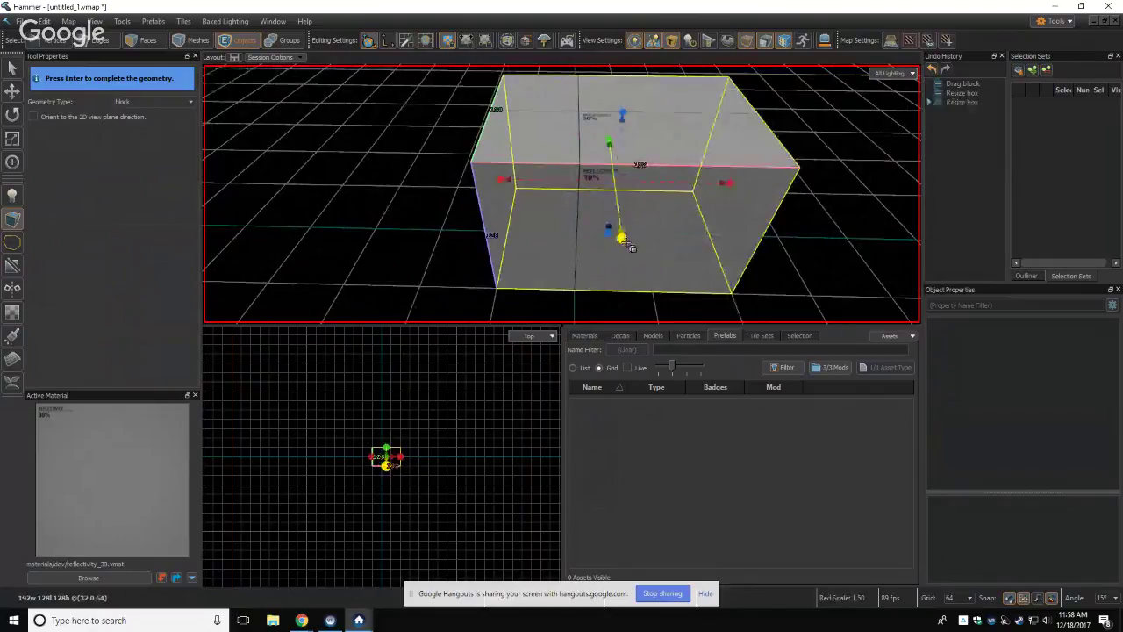
drag(620, 236, 634, 289)
scroll(644, 243, down, 6)
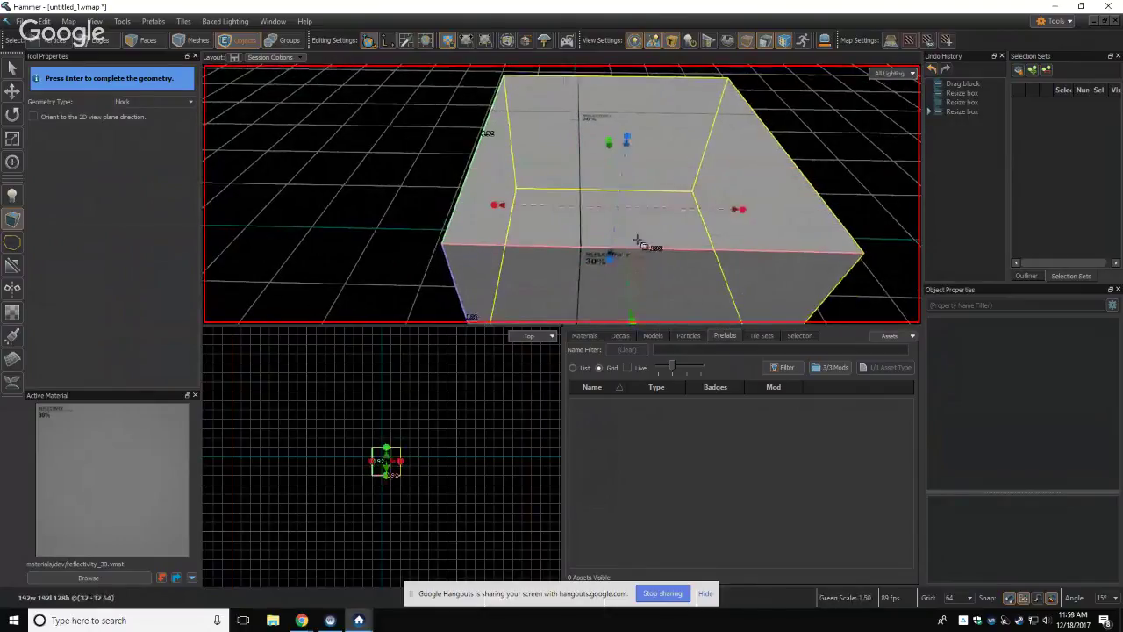
Step: Complete the block geometry as a mesh and clear the selection
mouse_move(649, 224)
alt+mouse_down()
mouse_move(562, 194)
mouse_move(638, 232)
alt+mouse_up()
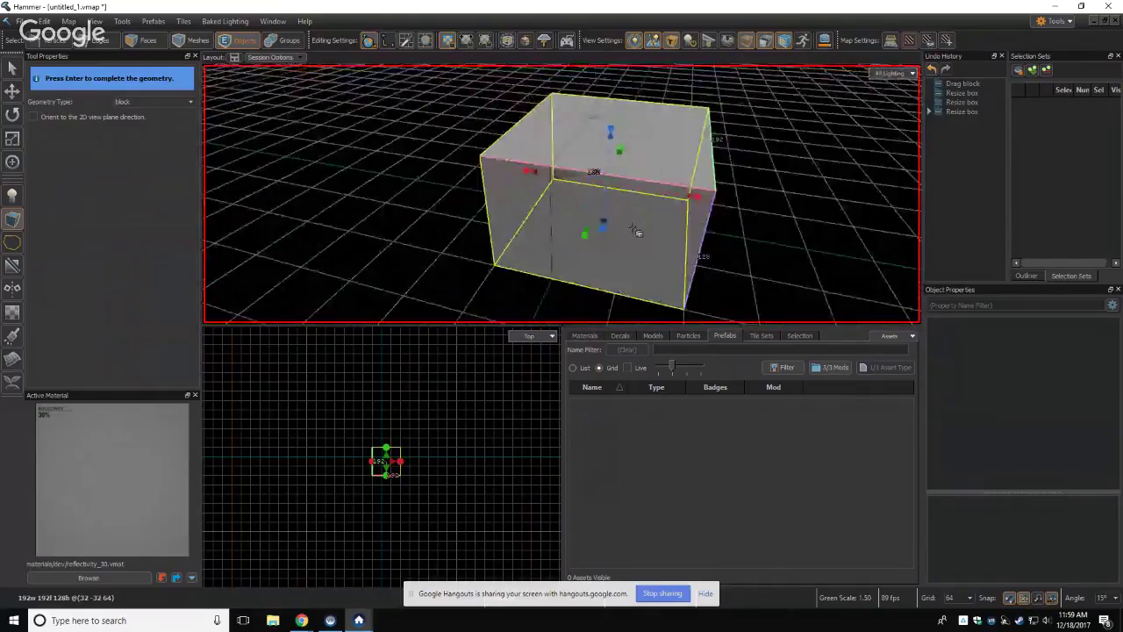
key(Return)
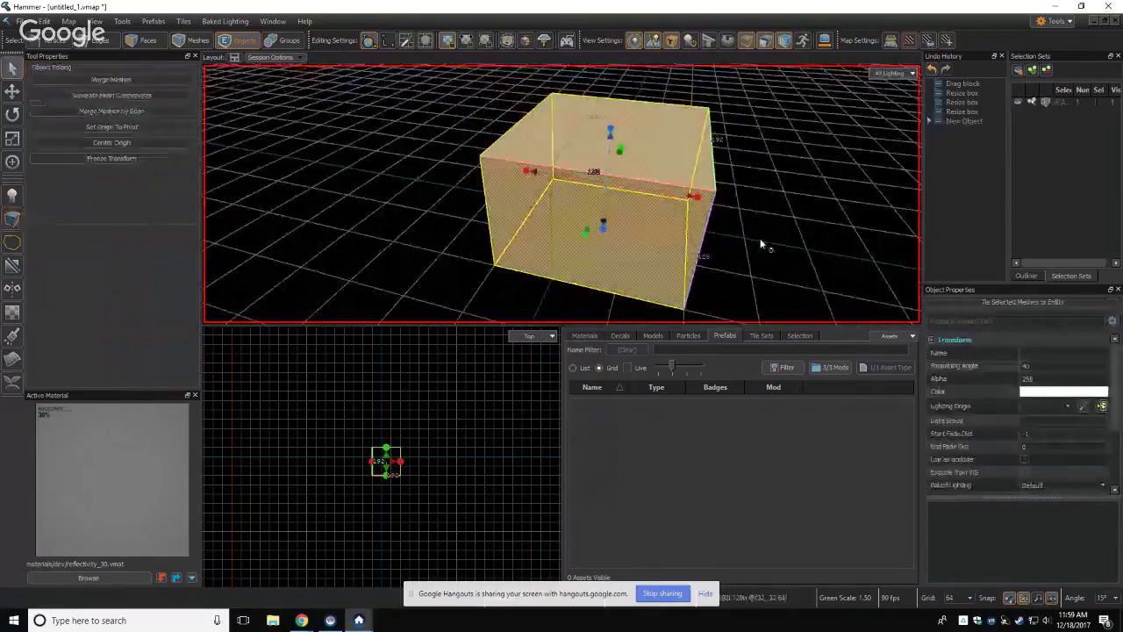
click(762, 245)
alt+drag(762, 245, 798, 200)
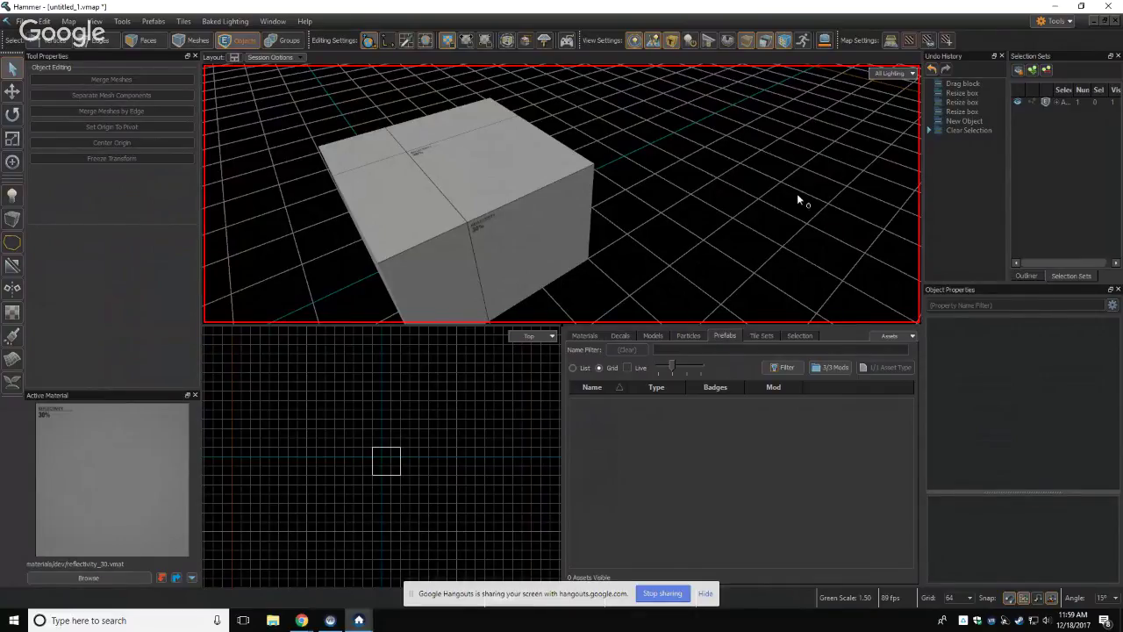
right_drag(715, 169, 562, 194)
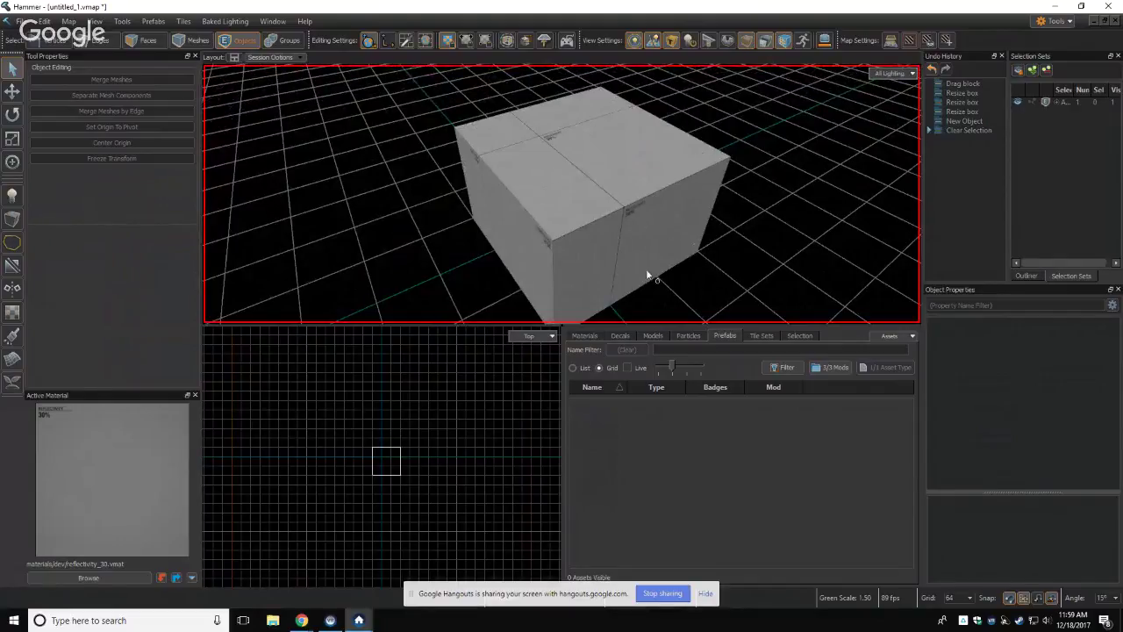
right_drag(605, 174, 562, 194)
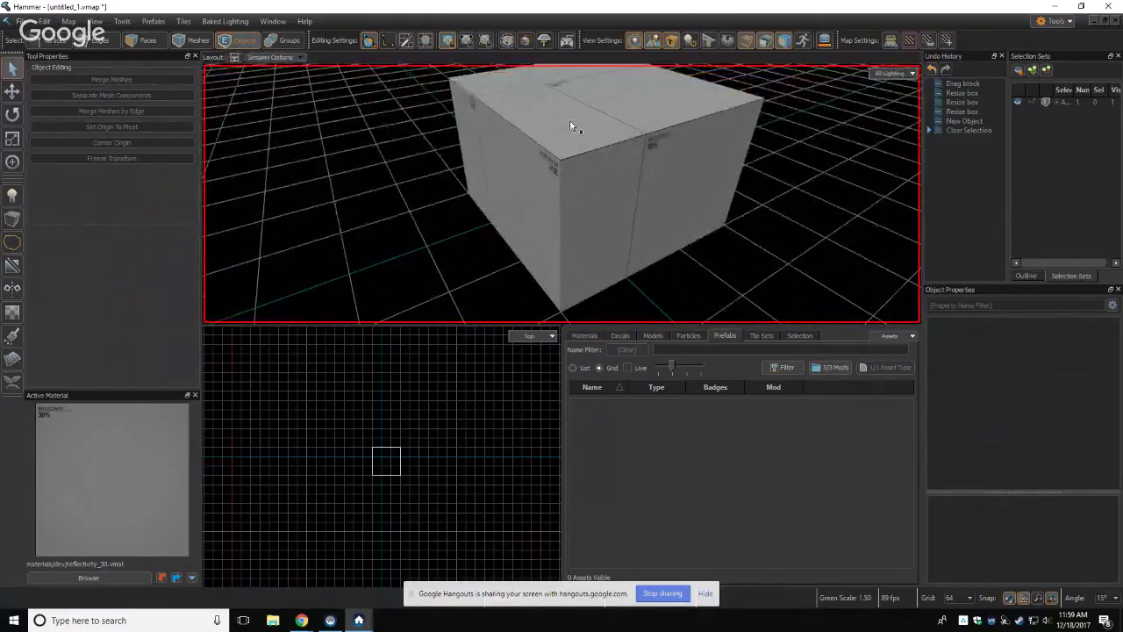
click(570, 127)
key(3)
click(566, 143)
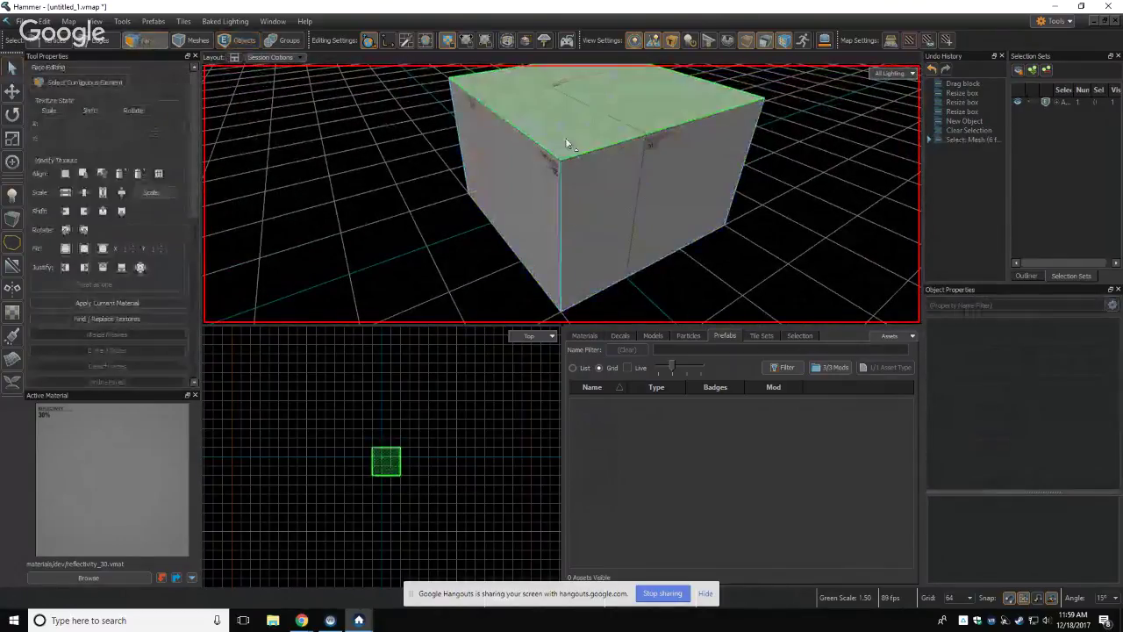
key(Escape)
Step: Select the whole block as an object and try flipping its faces so they point inward
click(239, 39)
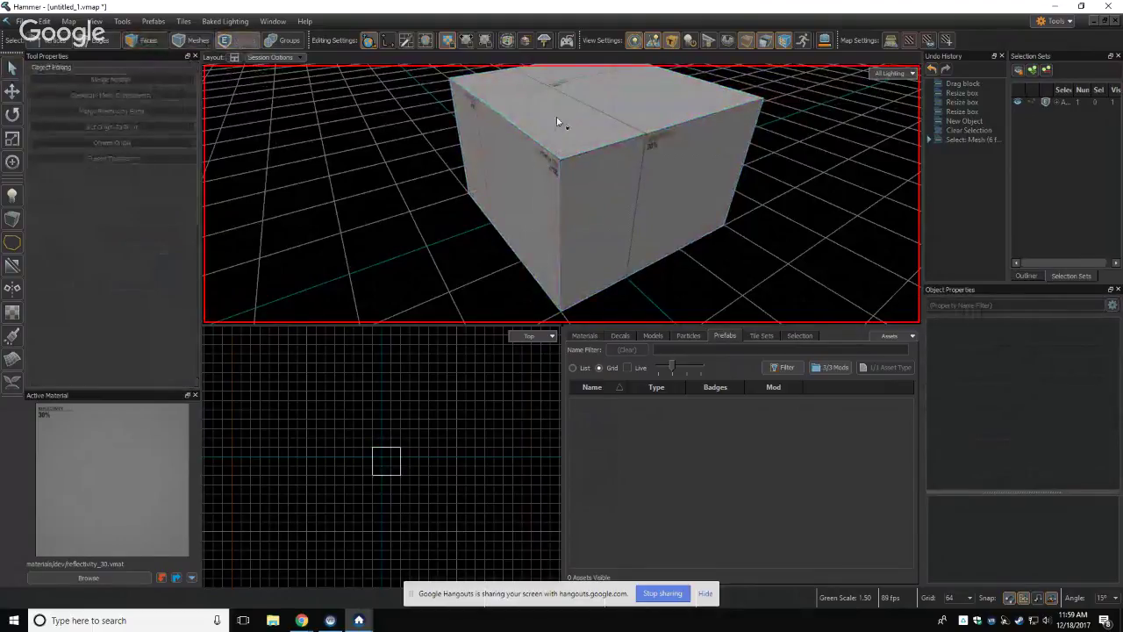
click(602, 127)
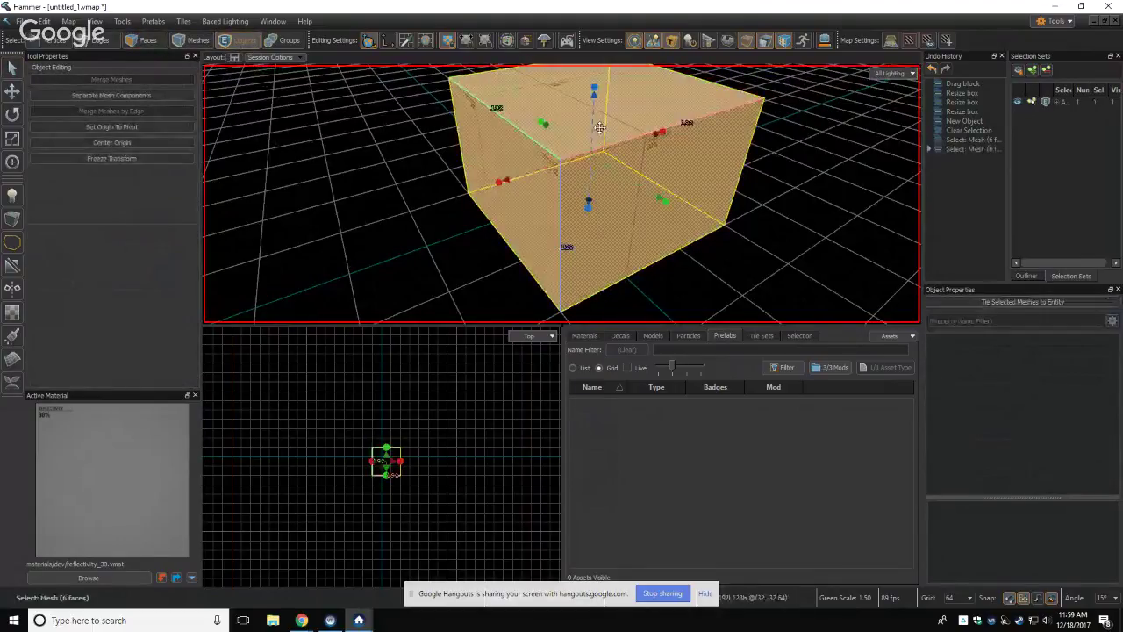
key(d)
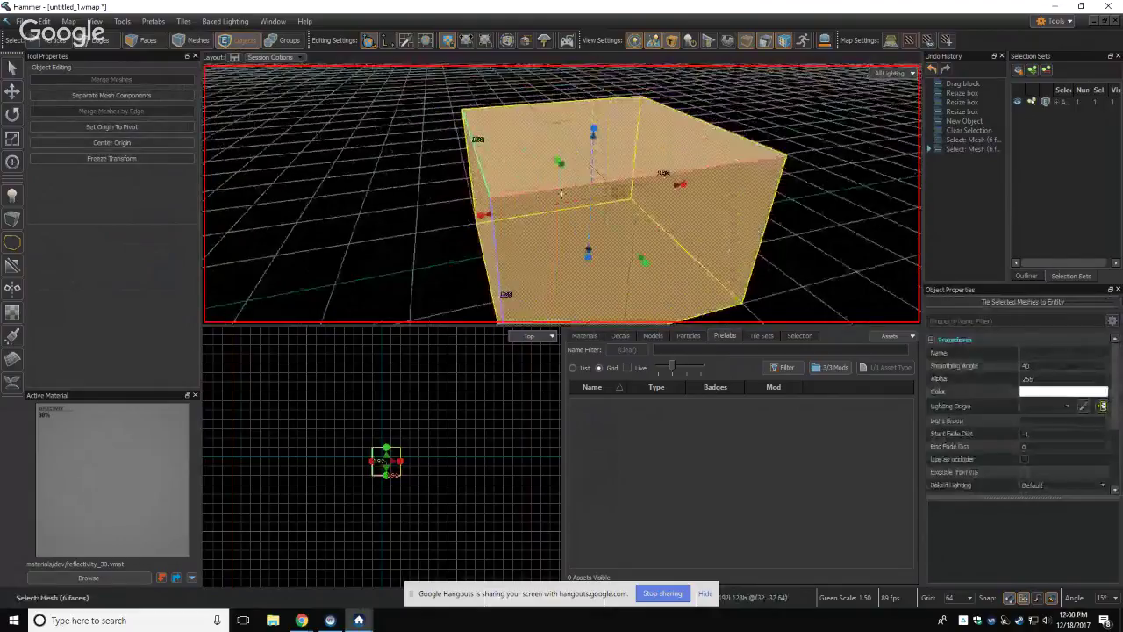
right_drag(737, 205, 746, 235)
key(f)
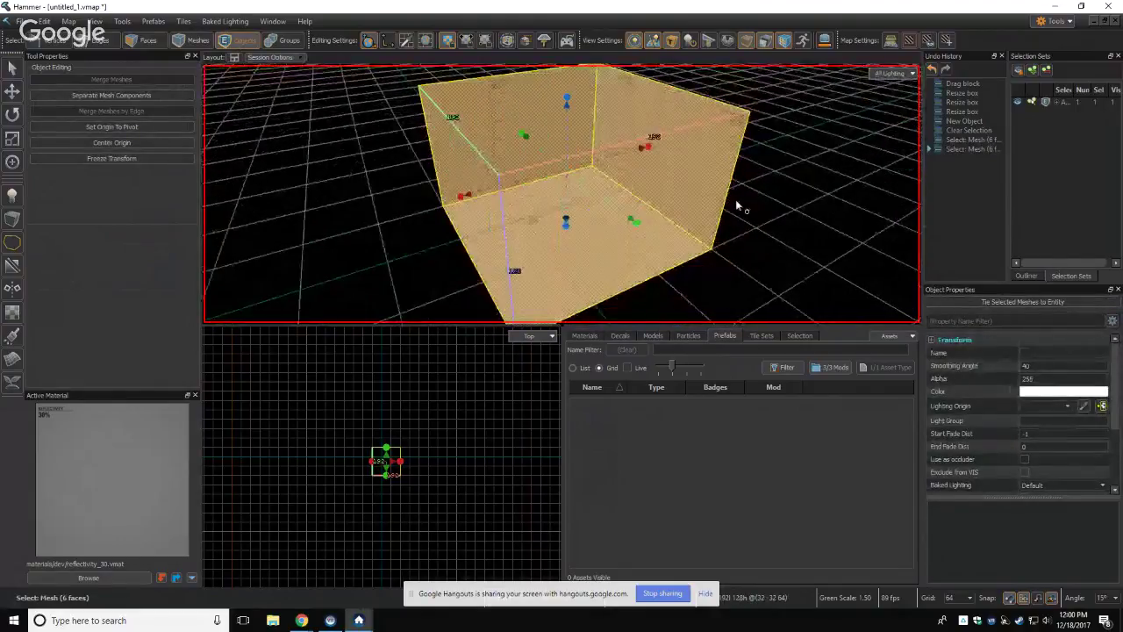
key(w)
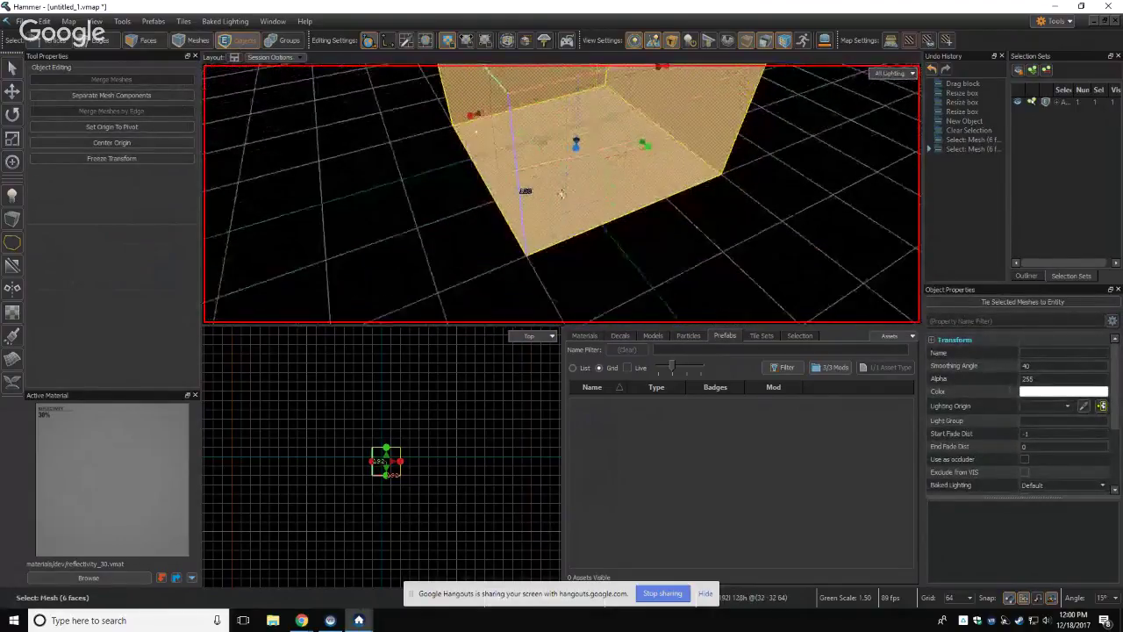
right_drag(561, 193, 562, 194)
Step: Select the block mesh again, bring the view inside it and flip its faces inward to form a room
click(645, 177)
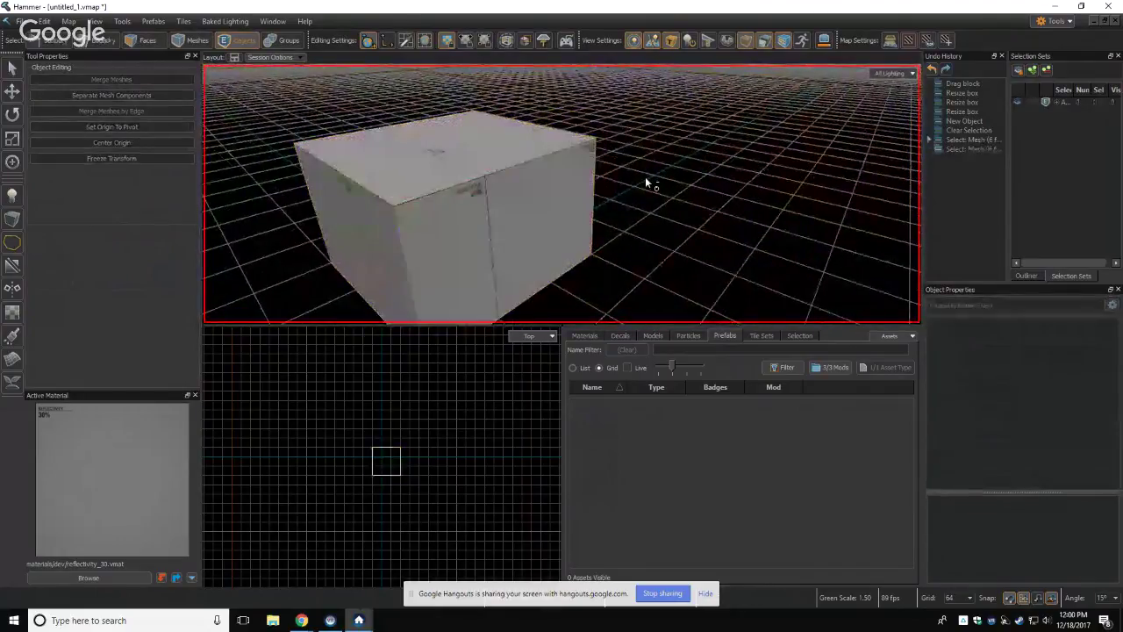
right_drag(654, 158, 562, 193)
click(606, 161)
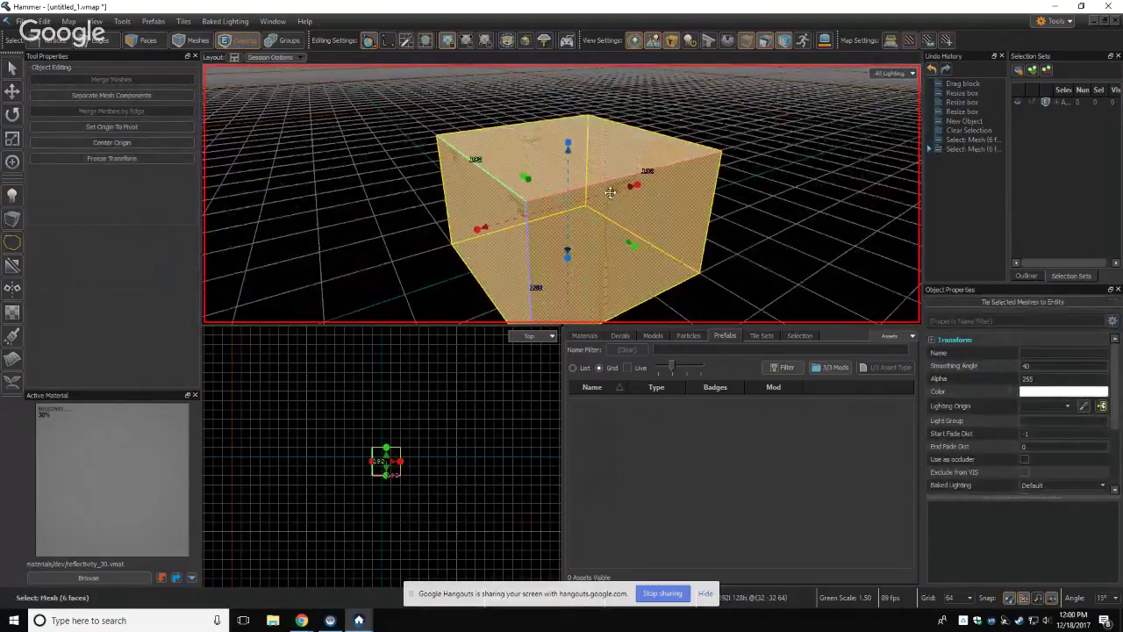
right_drag(610, 188, 562, 194)
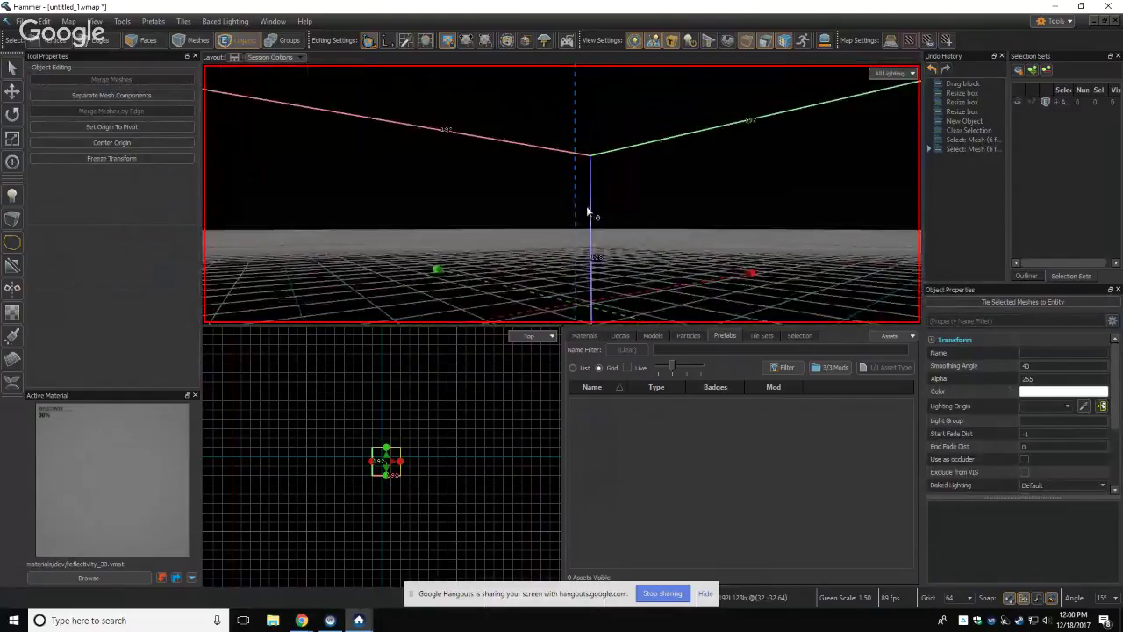
key(f)
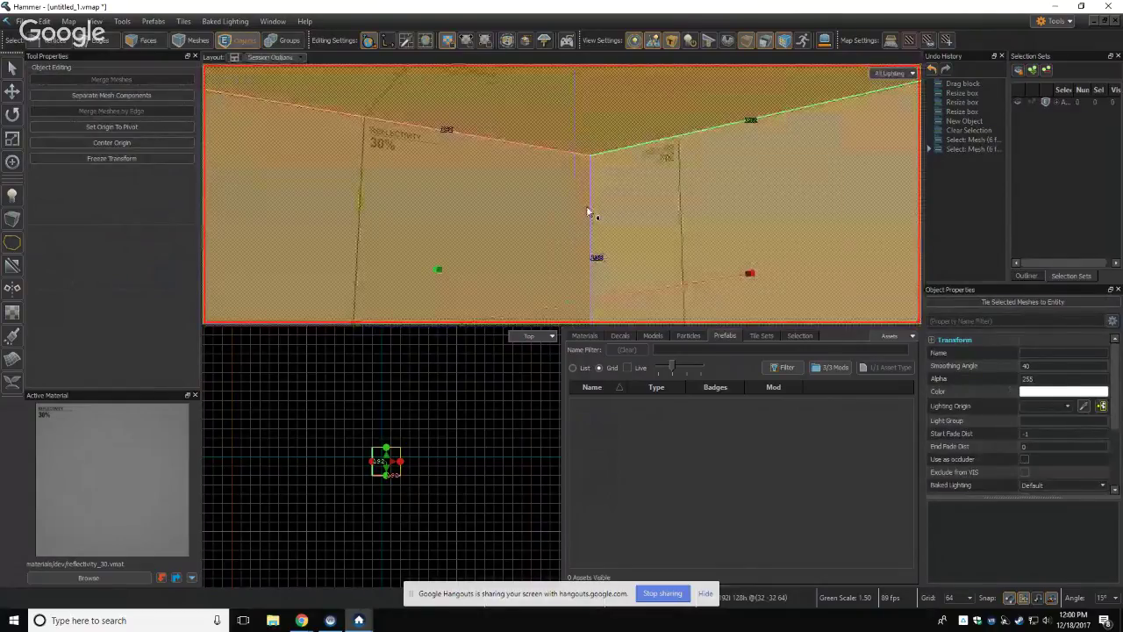
Step: Switch to face selection and select the room's floor face from inside
right_drag(588, 212, 562, 194)
key(s)
key(w)
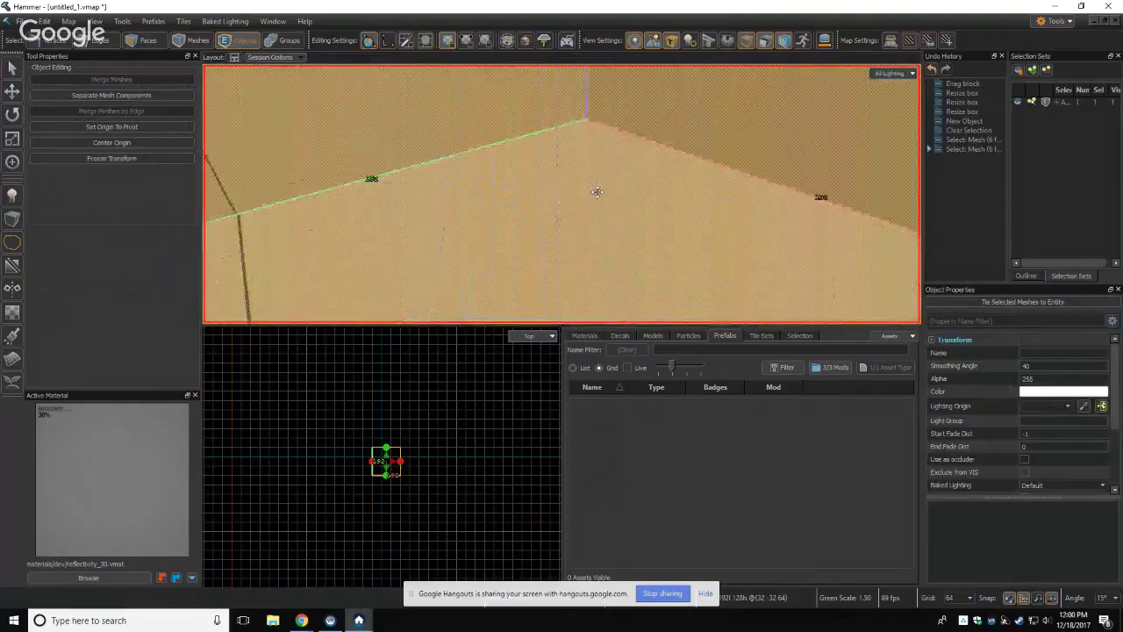
click(132, 42)
click(526, 215)
right_drag(641, 215, 563, 214)
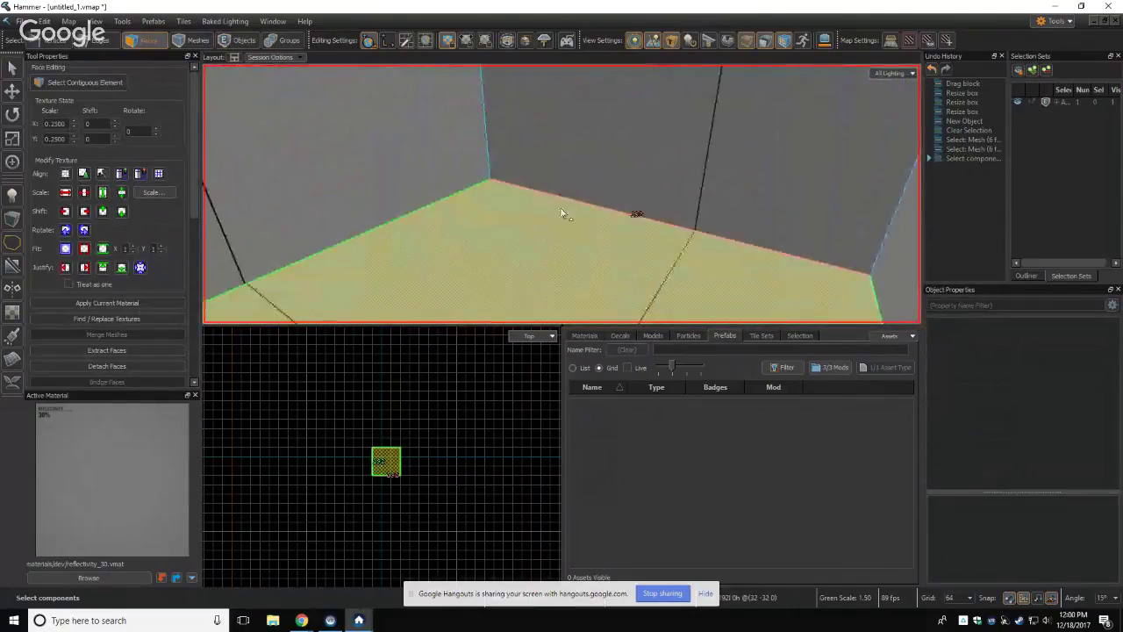
Step: Place an info_player_start entity on the floor near the middle of the room
click(12, 194)
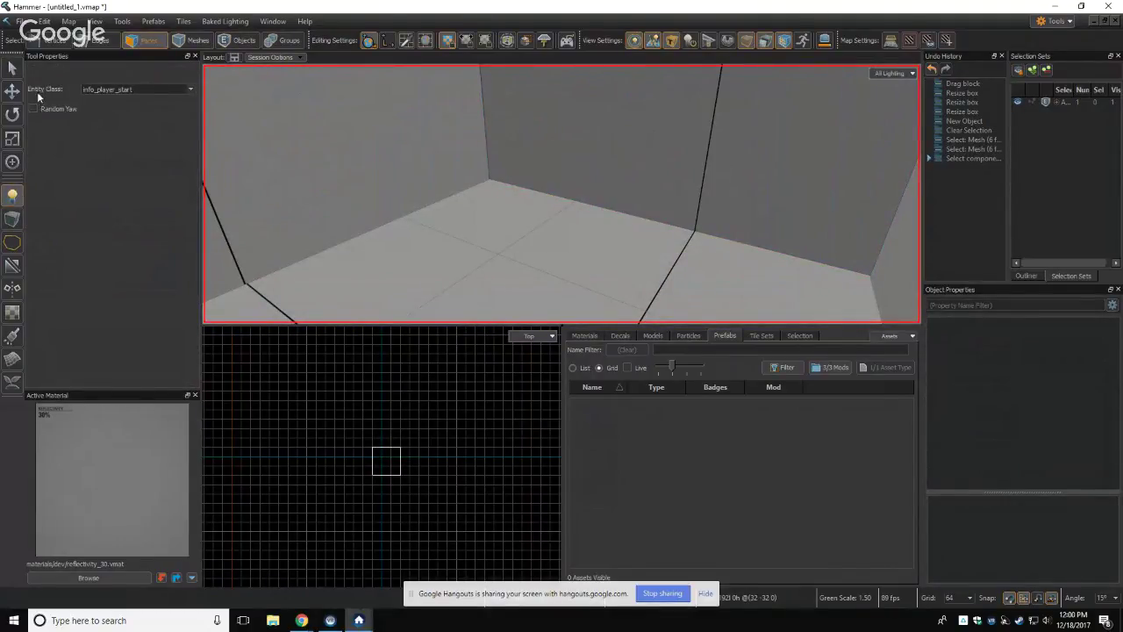
click(190, 89)
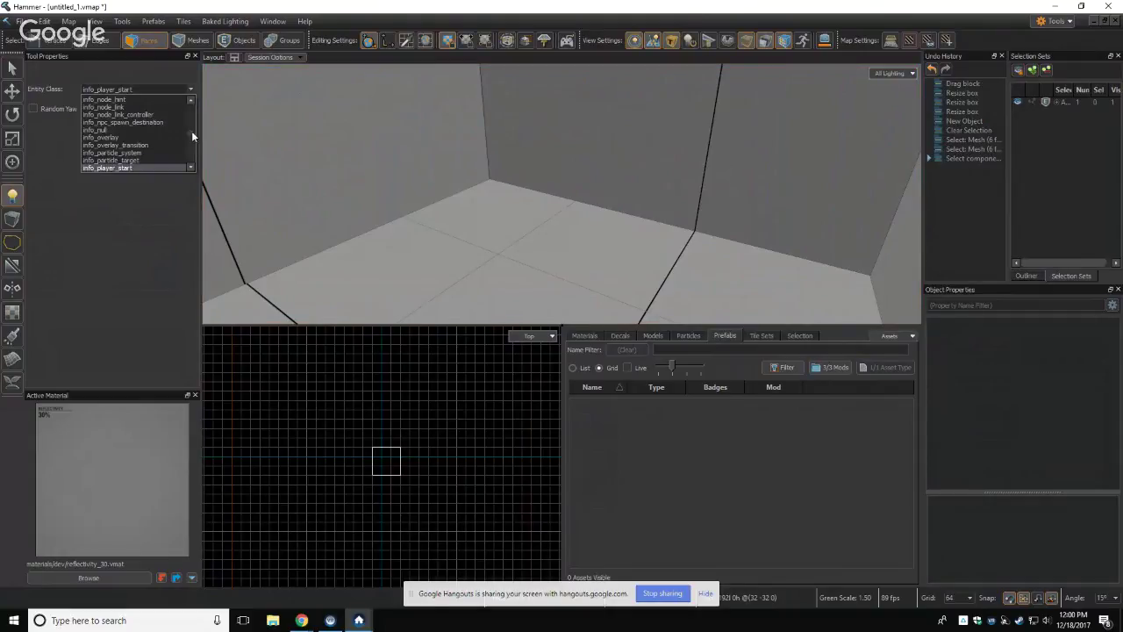
drag(191, 131, 198, 95)
click(149, 200)
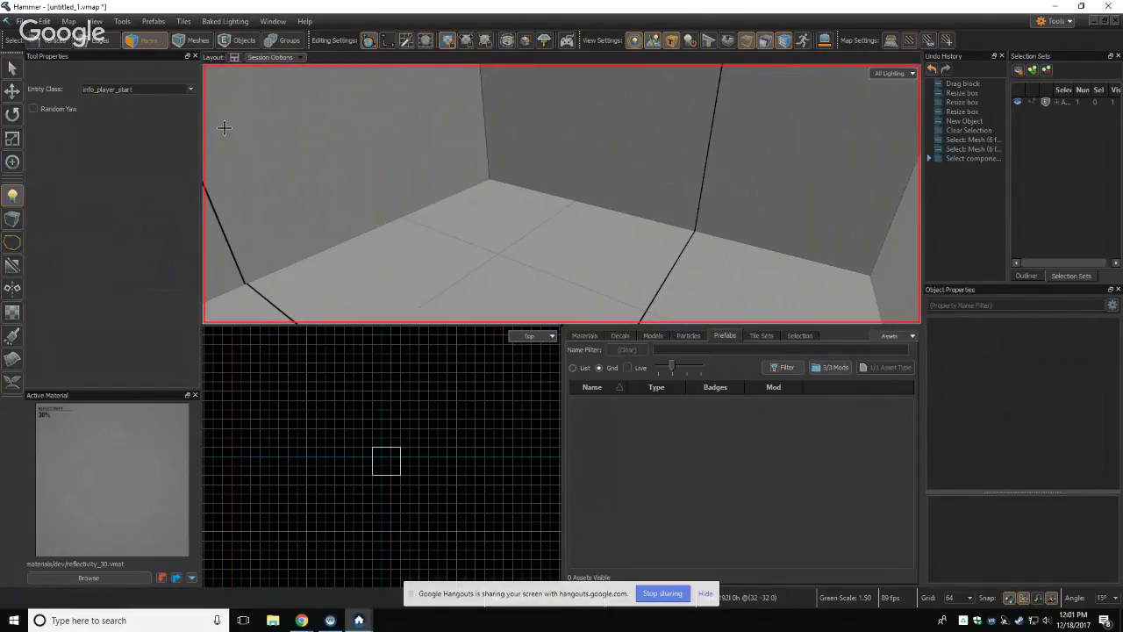
right_drag(431, 141, 561, 193)
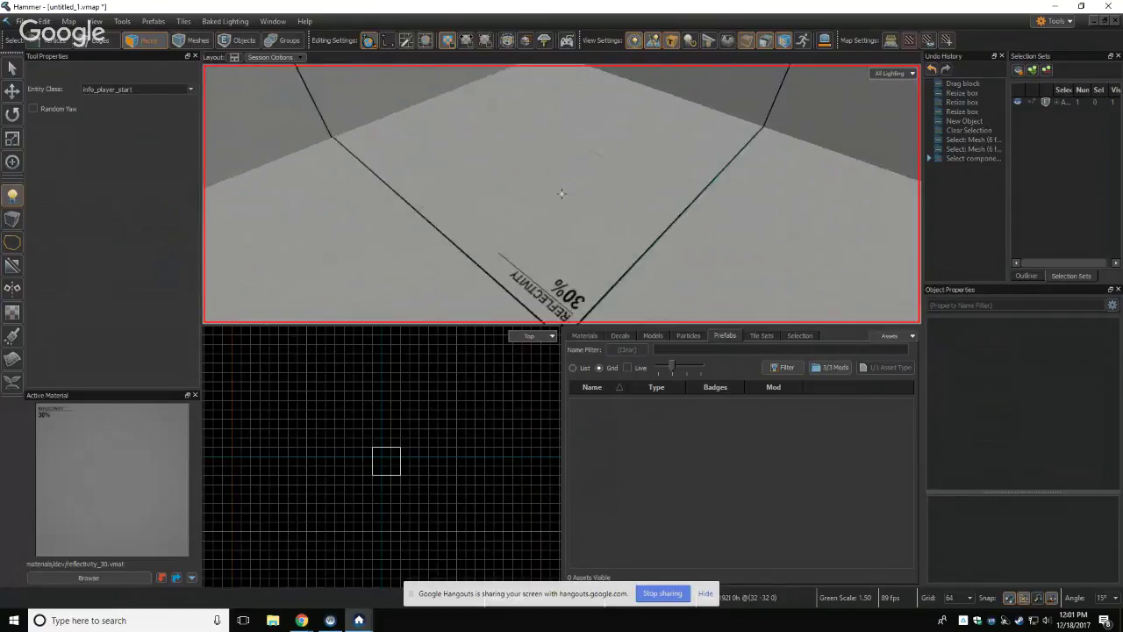
click(560, 239)
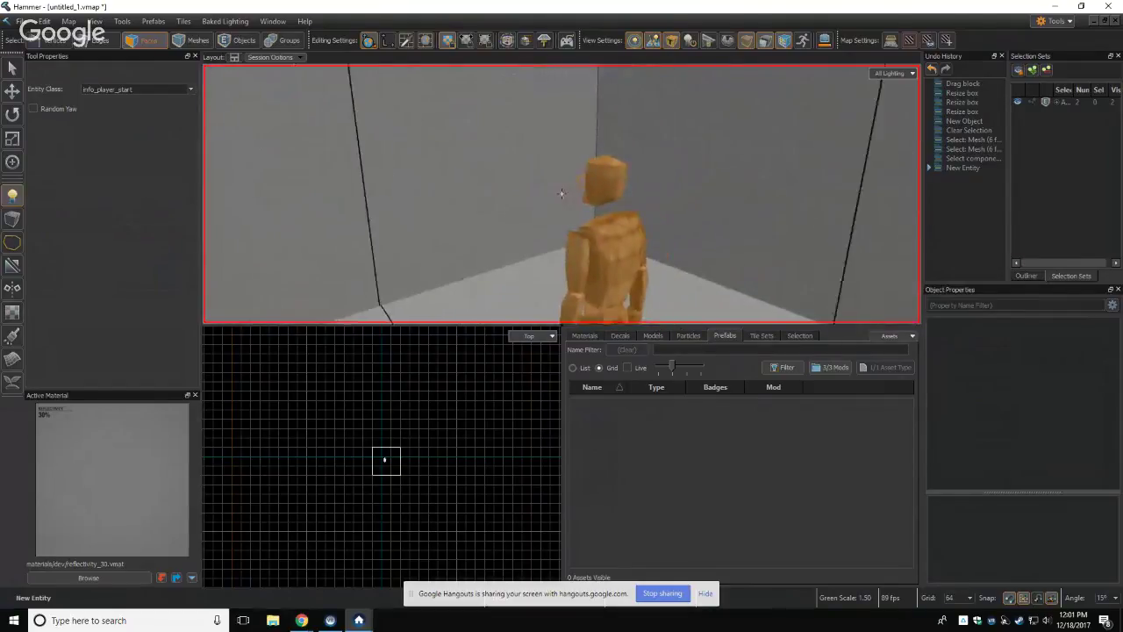
Step: Place two more info_player_start entities on the floor beside the first one and undo both placements
key(d)
key(a)
key(s)
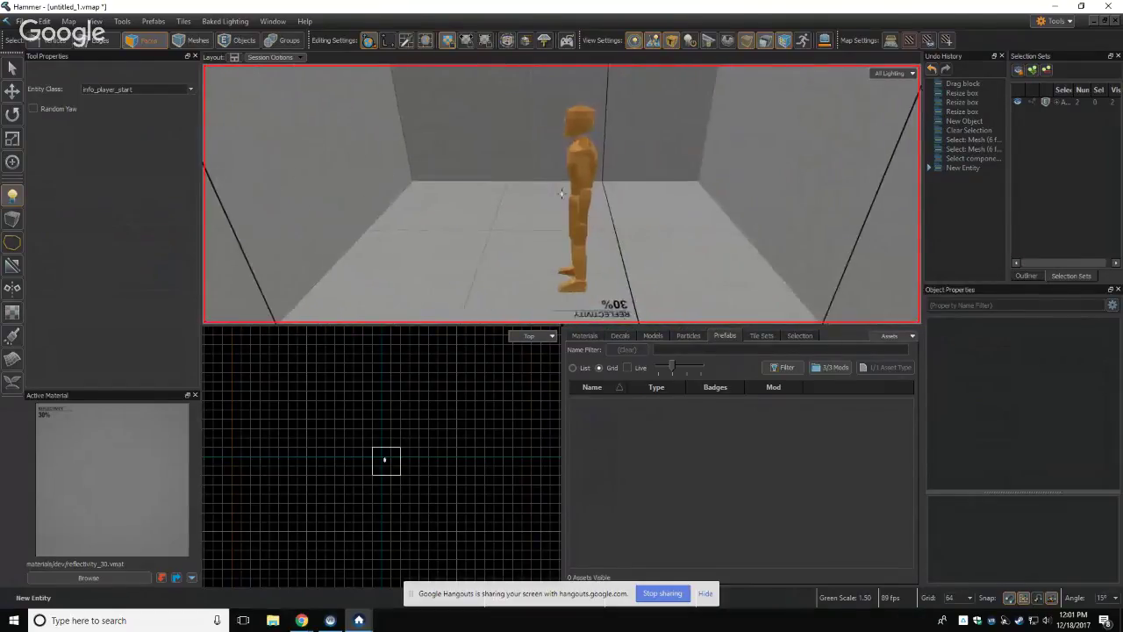
key(z)
click(458, 229)
click(496, 247)
key(ctrl+z)
key(ctrl+z)
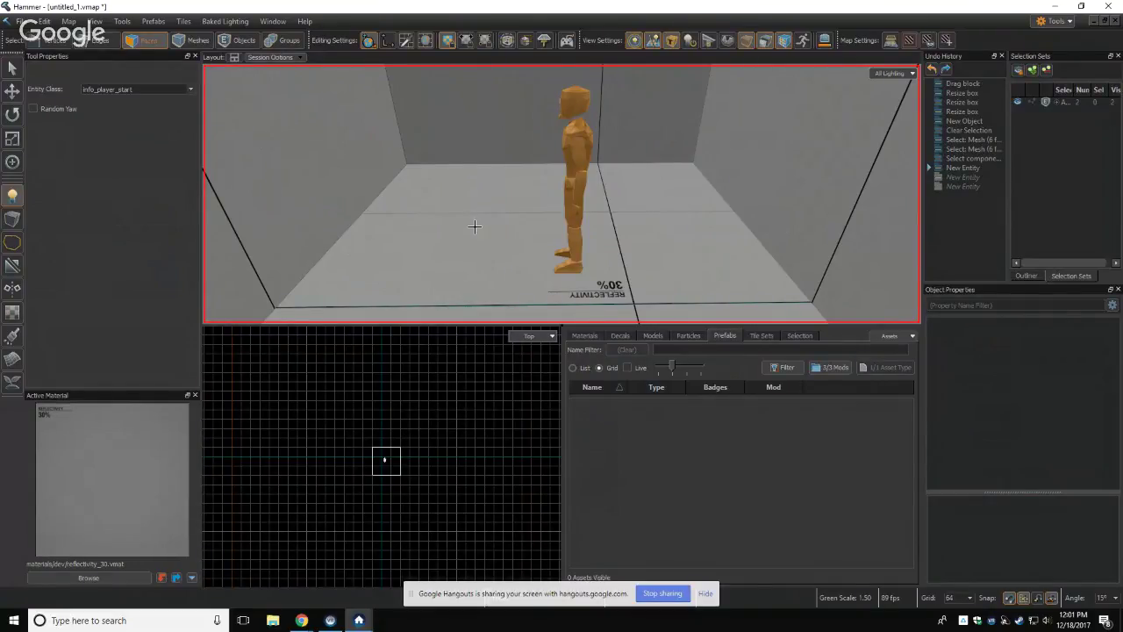
Step: Select the info_player_start as an object and move it about 21.5 units along the red axis
click(13, 72)
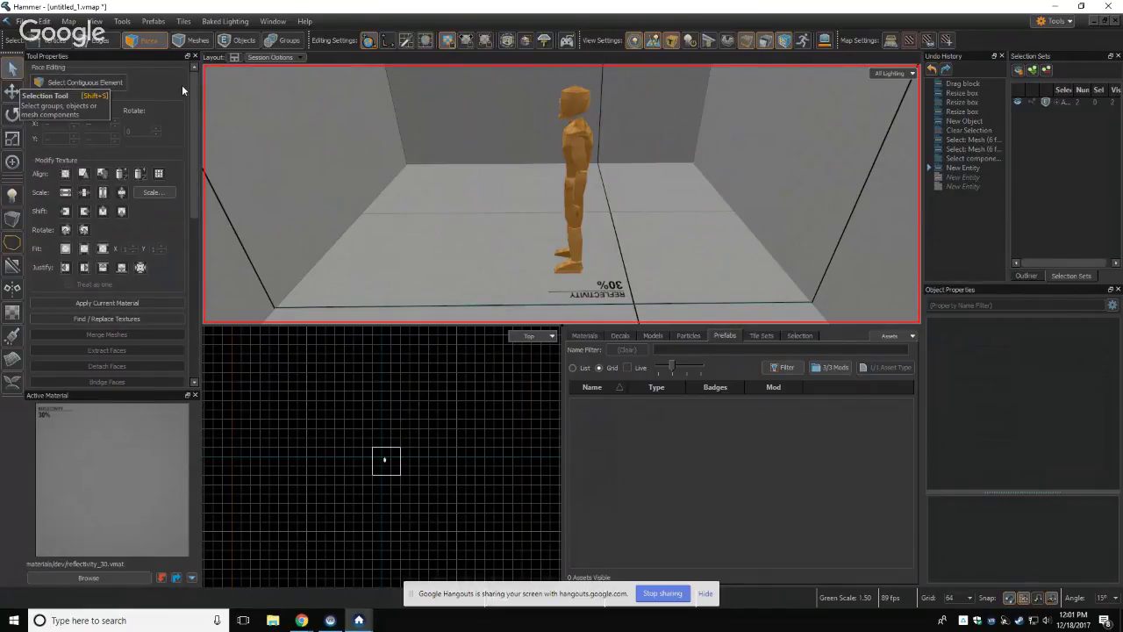
click(236, 40)
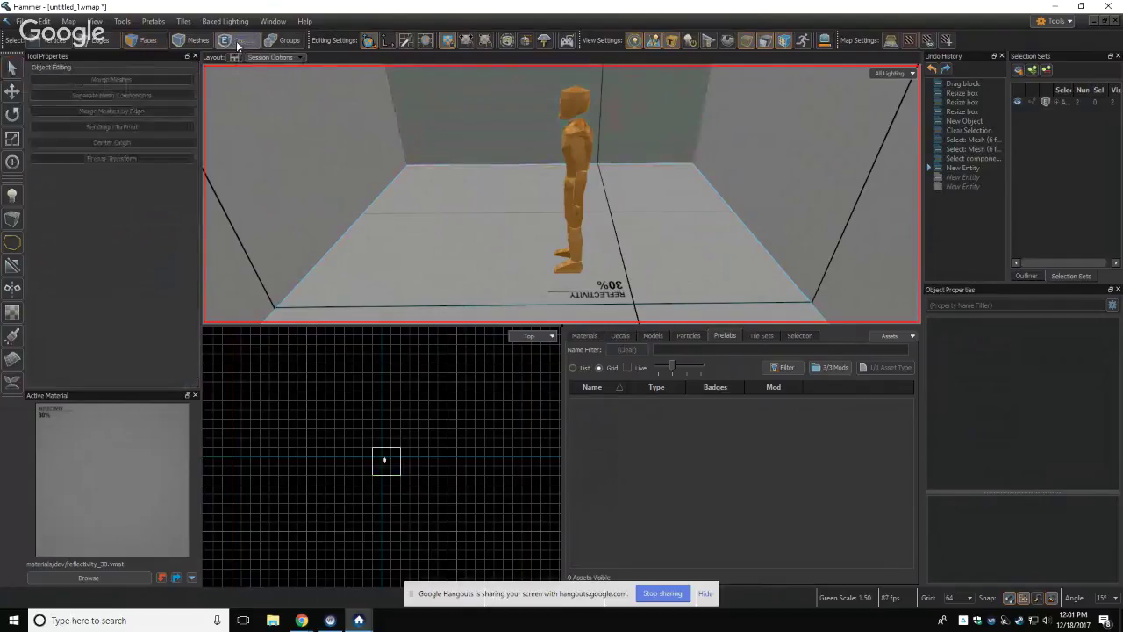
click(581, 158)
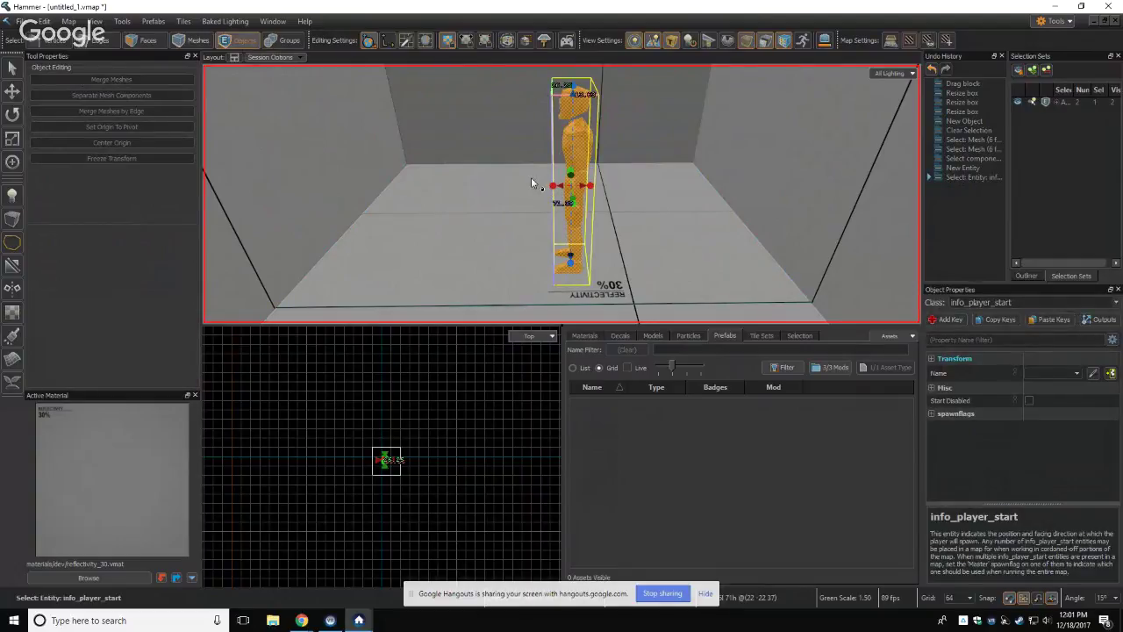
key(t)
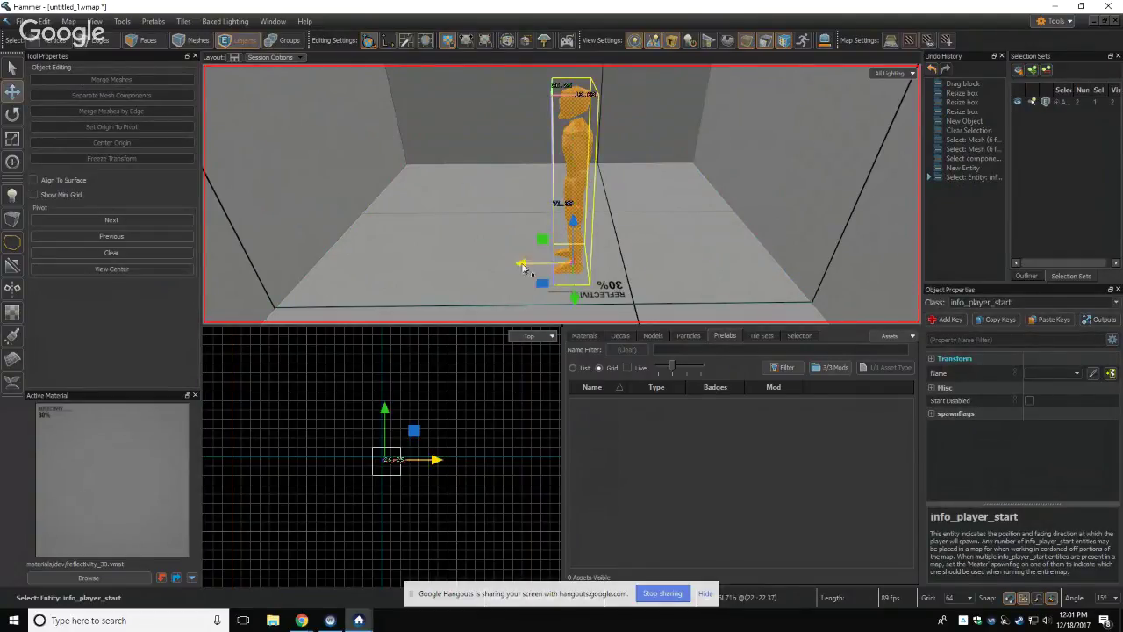
drag(524, 260, 566, 265)
key(z)
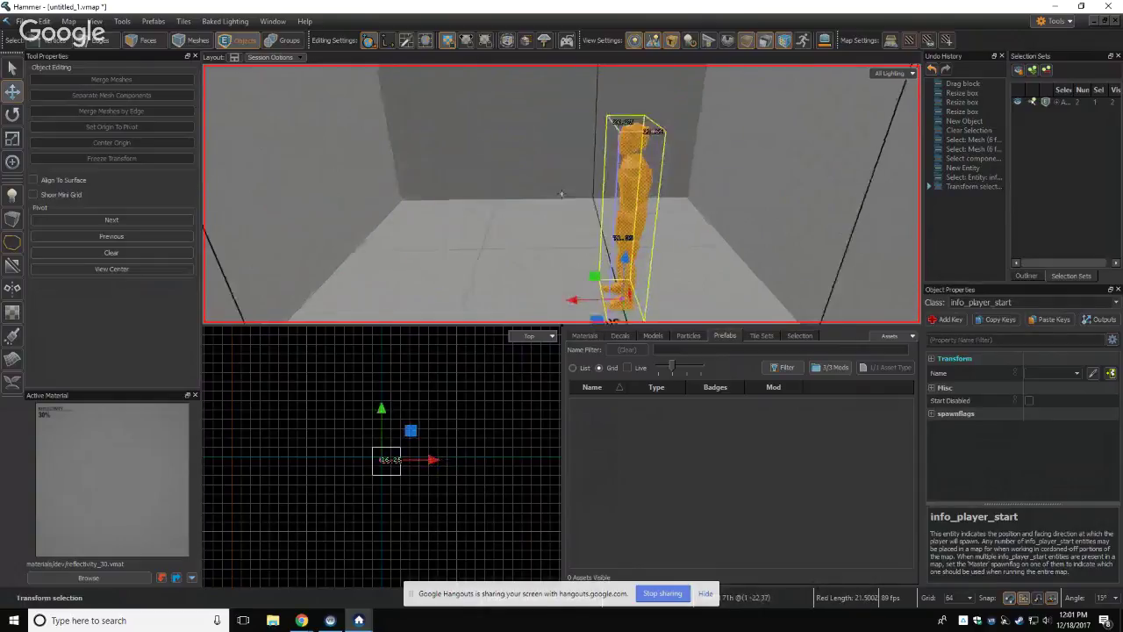
key(a)
key(w)
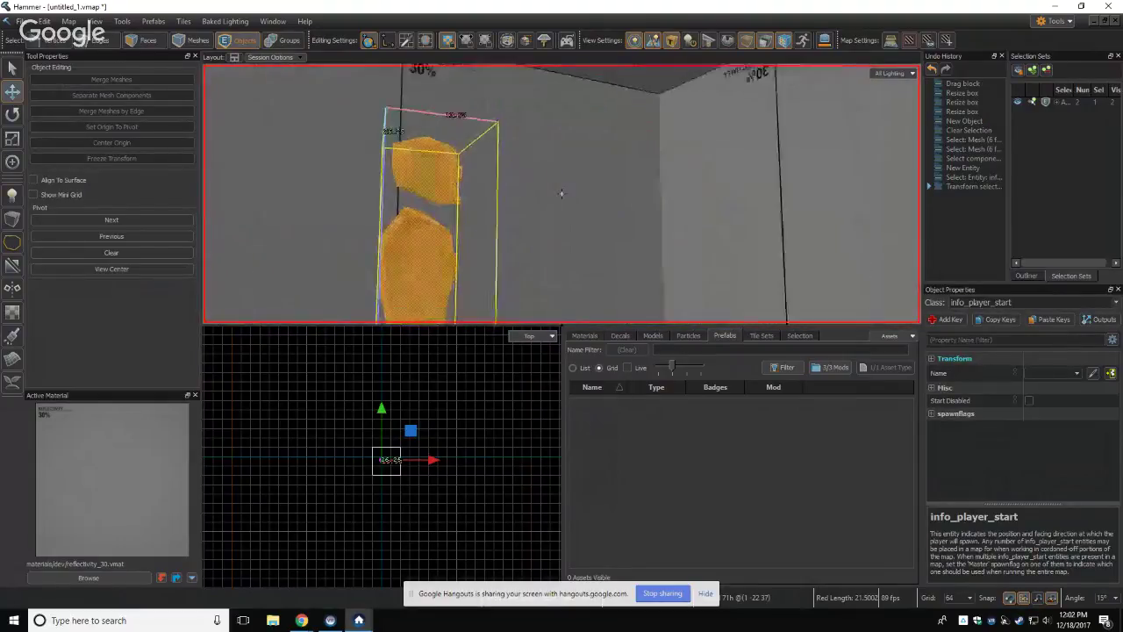
Step: Select the wall as a face, its vertical corner edge and its upper corner vertex, returning to face selection
click(145, 42)
click(425, 117)
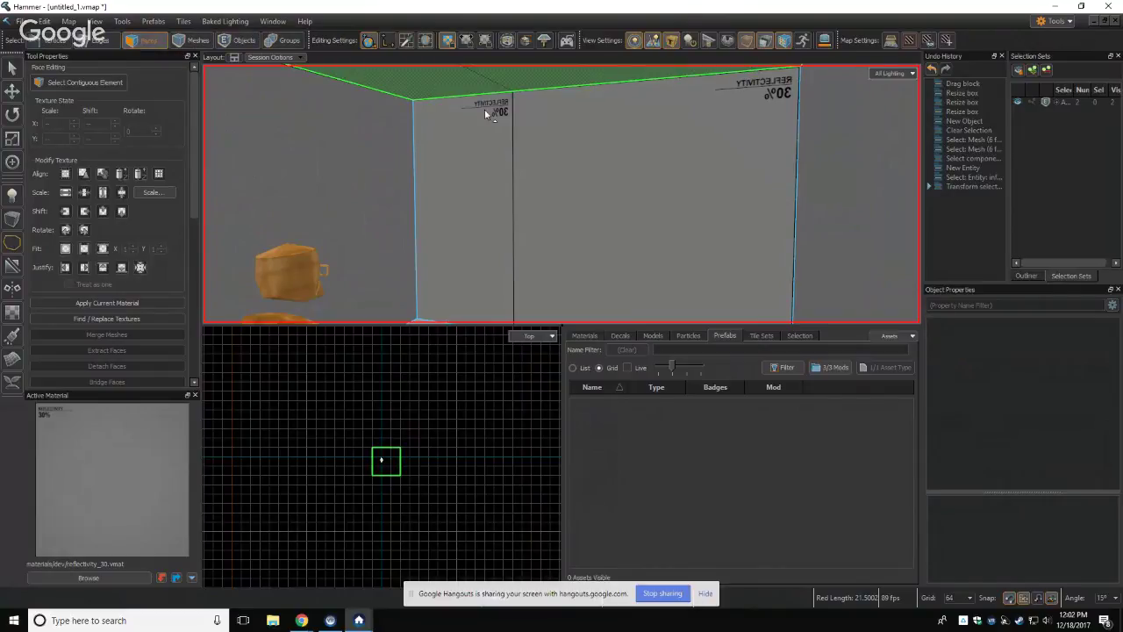
click(537, 145)
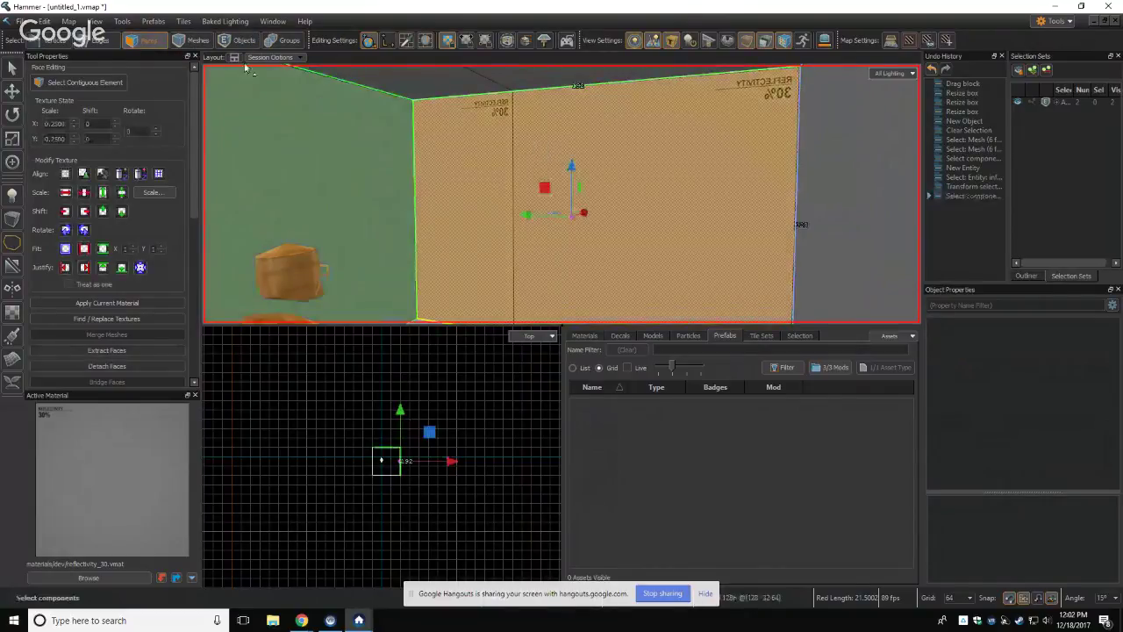
click(111, 41)
click(414, 175)
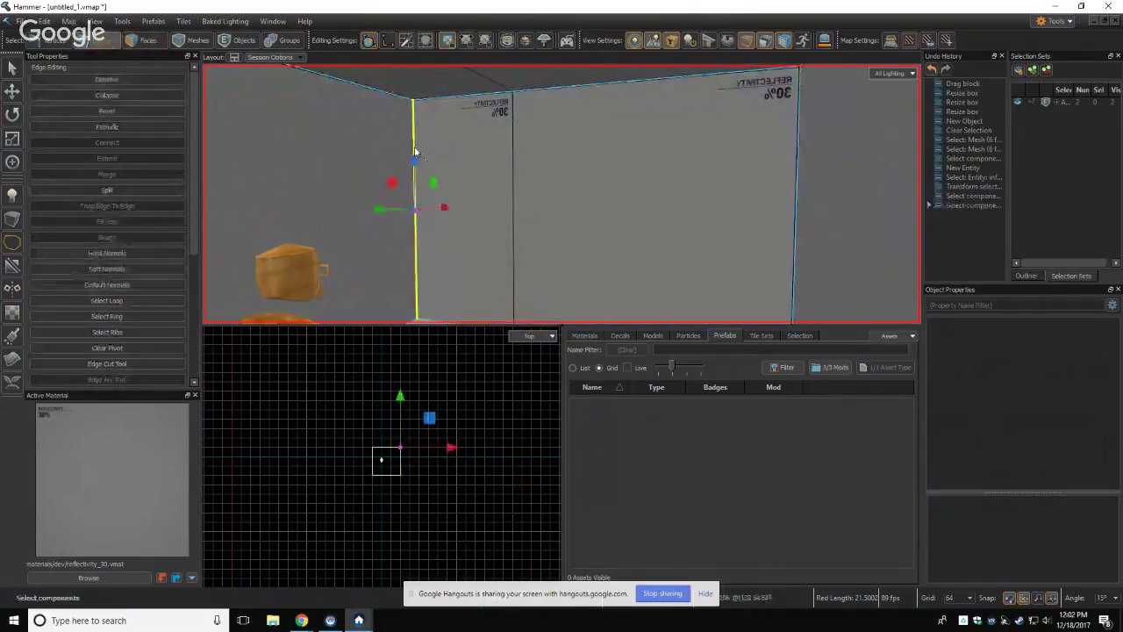
key(1)
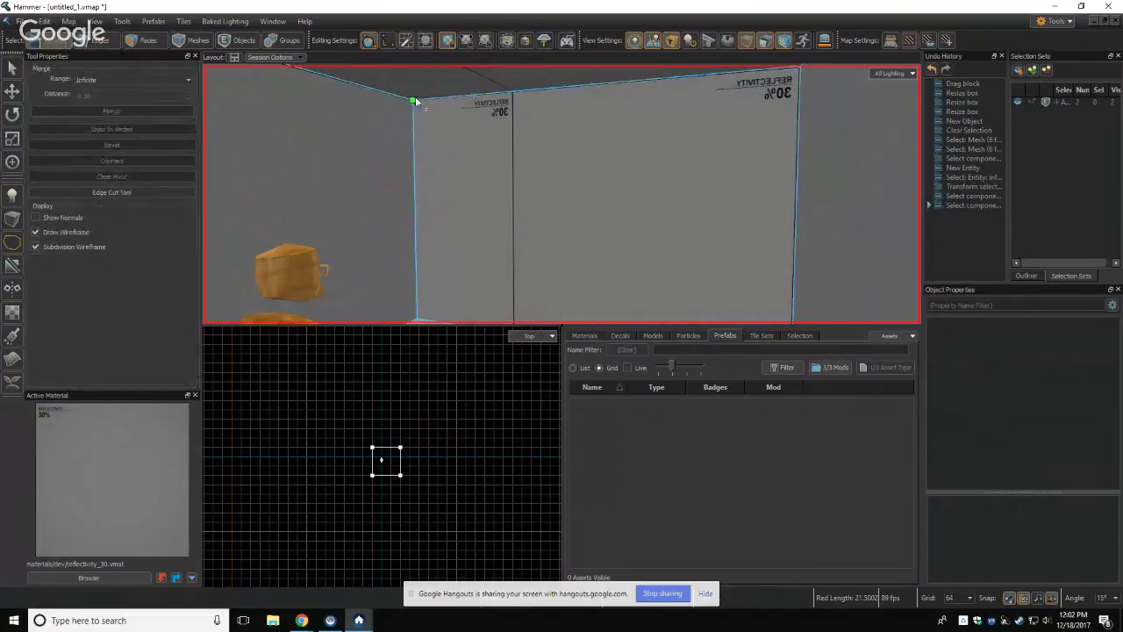
click(413, 102)
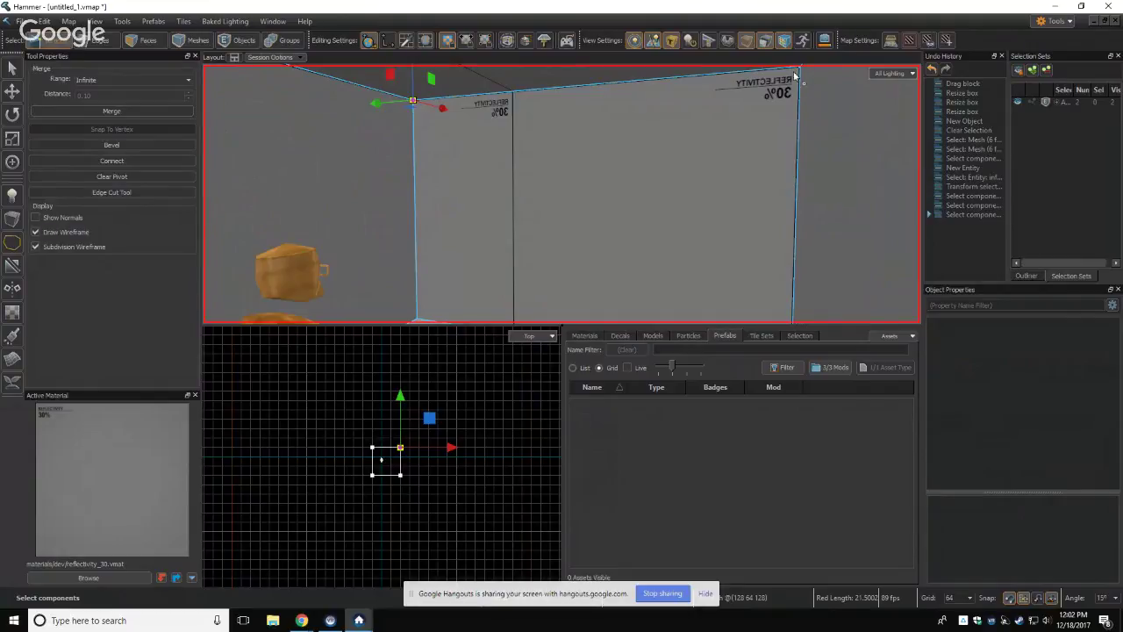
key(2)
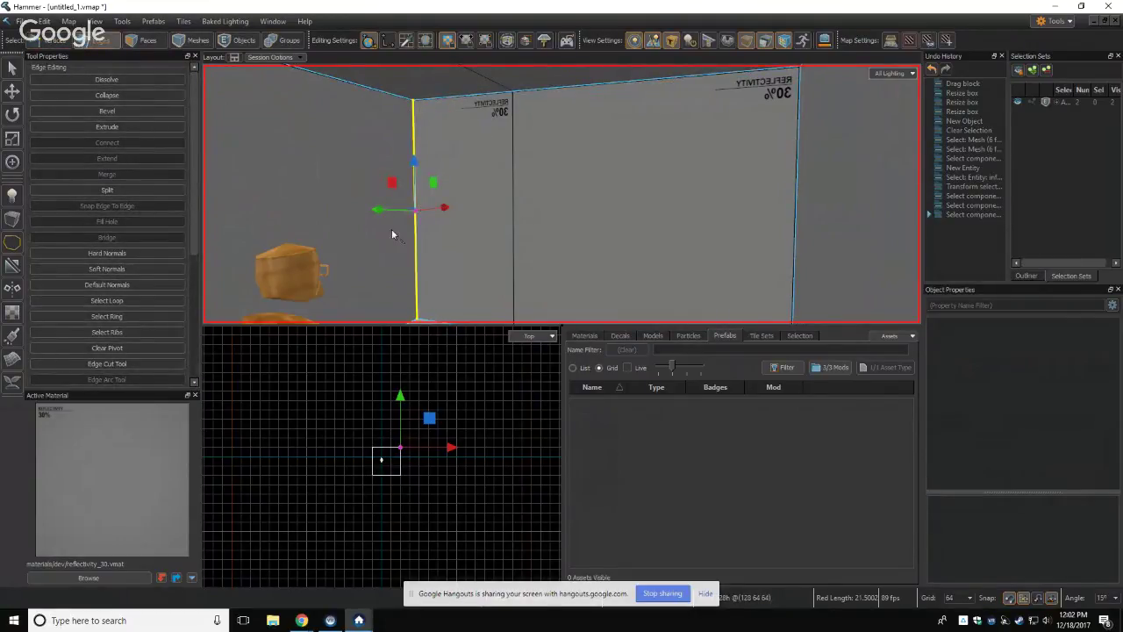
click(146, 40)
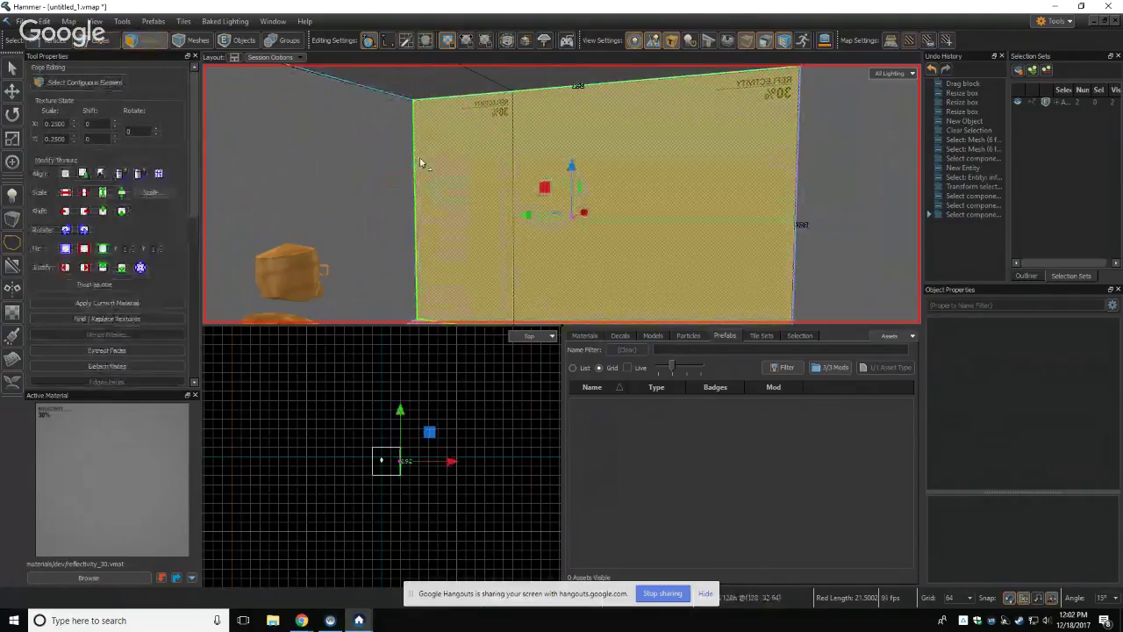
Step: Select the whole room mesh, frame it in the view and select the player start inside it
click(186, 41)
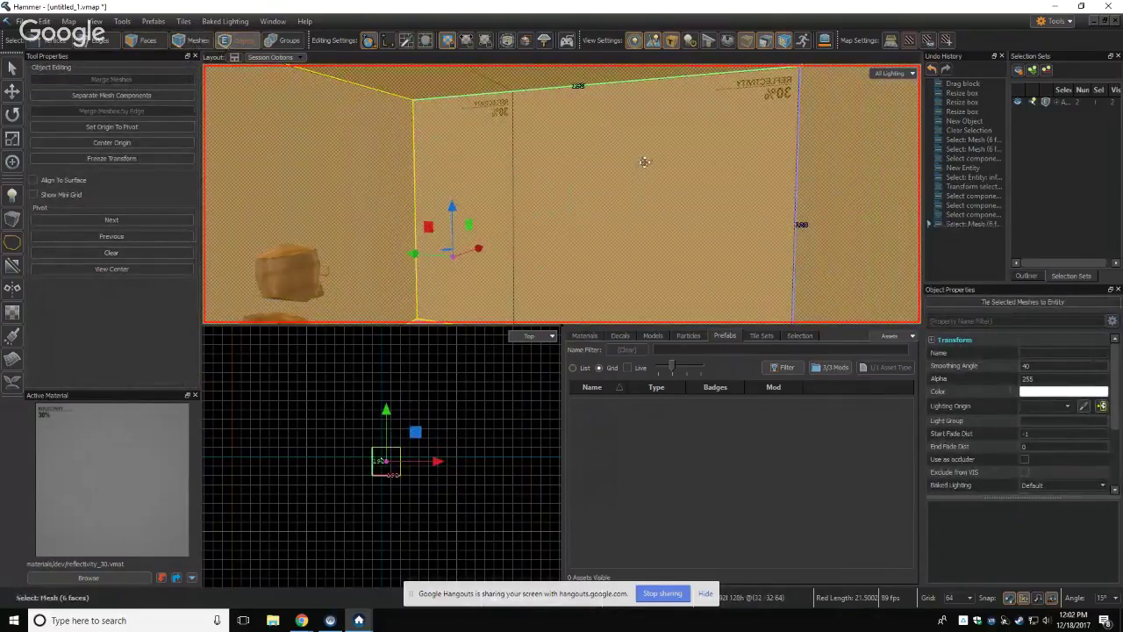
key(f)
click(501, 202)
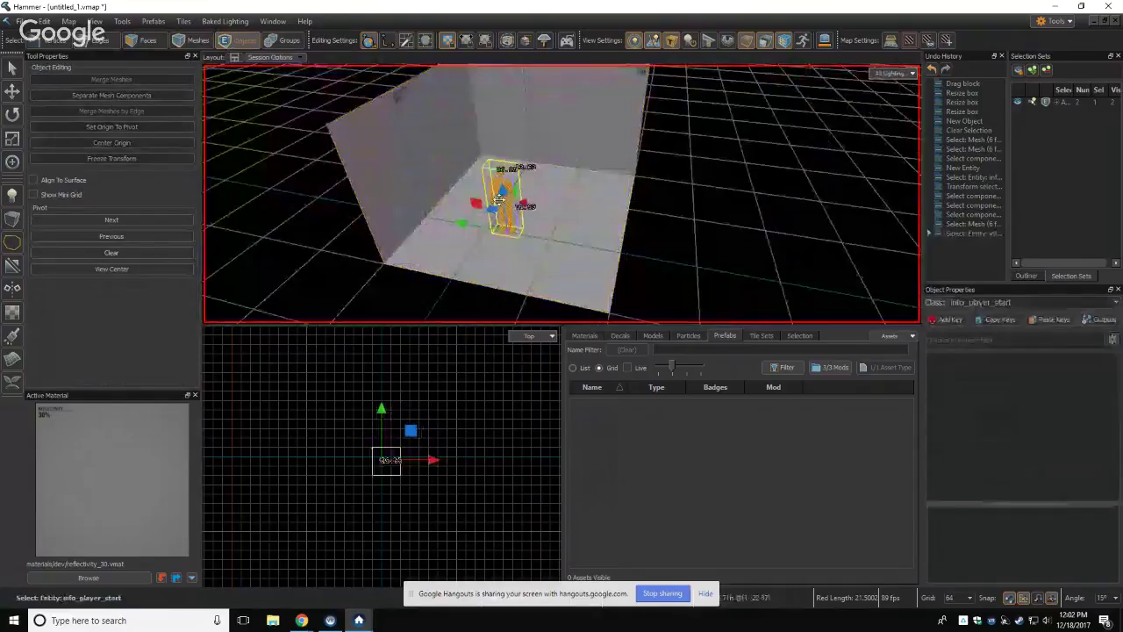
Step: Select the whole room mesh, shift it 64 units vertically and undo the move
click(566, 120)
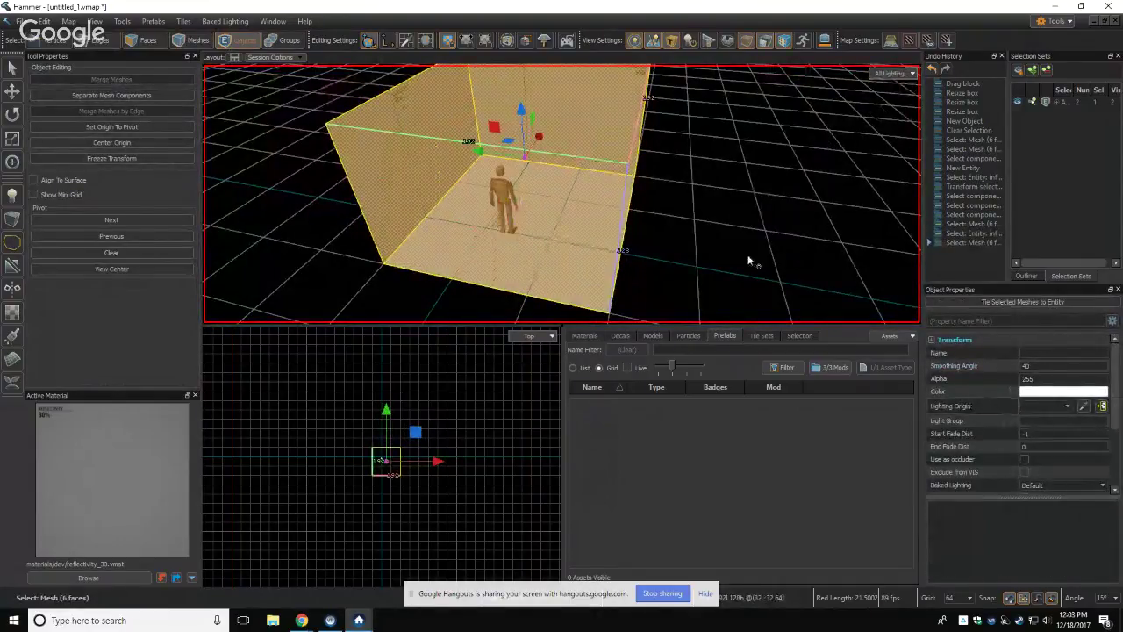
drag(523, 123, 518, 105)
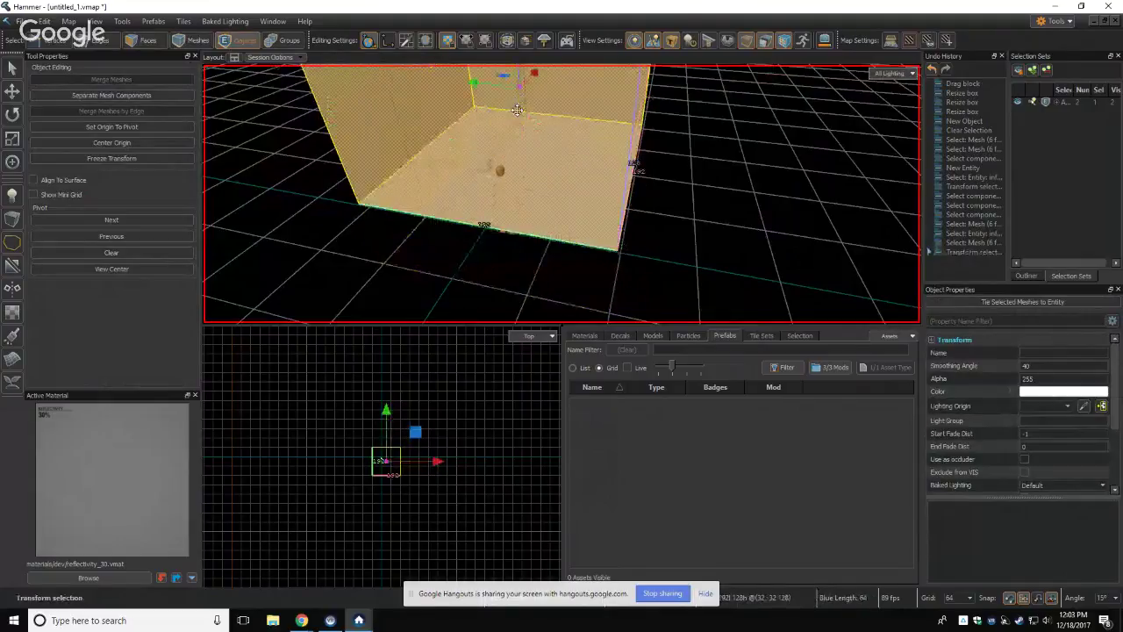
key(ctrl+z)
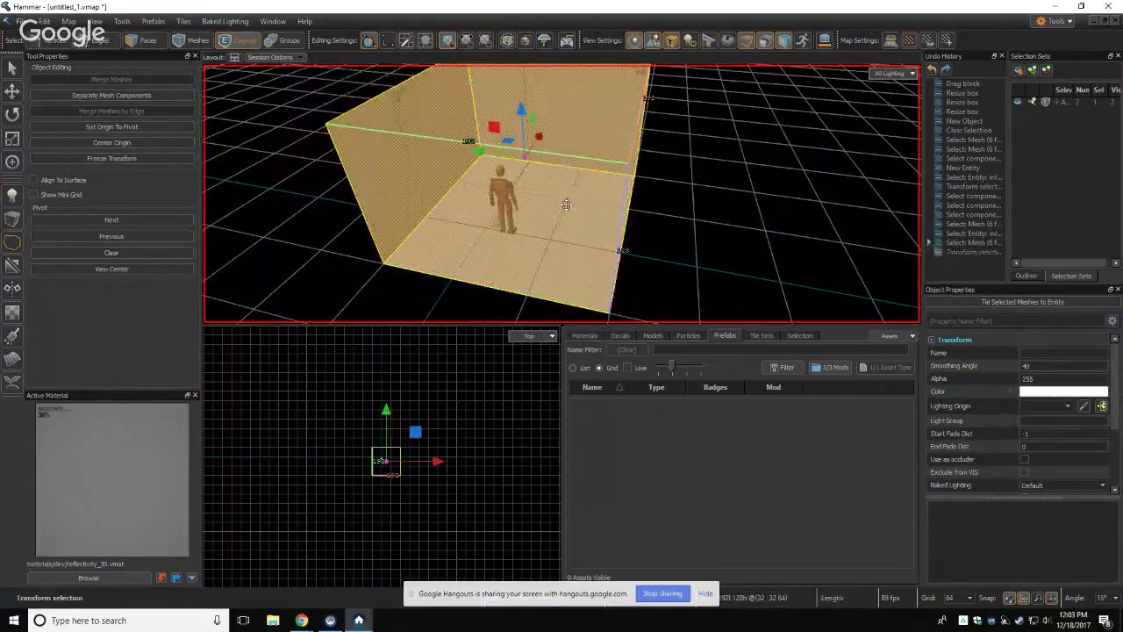
Step: Switch to face selection, select the room's floor face, and from inside select the wall face beside the player start
click(155, 41)
click(569, 240)
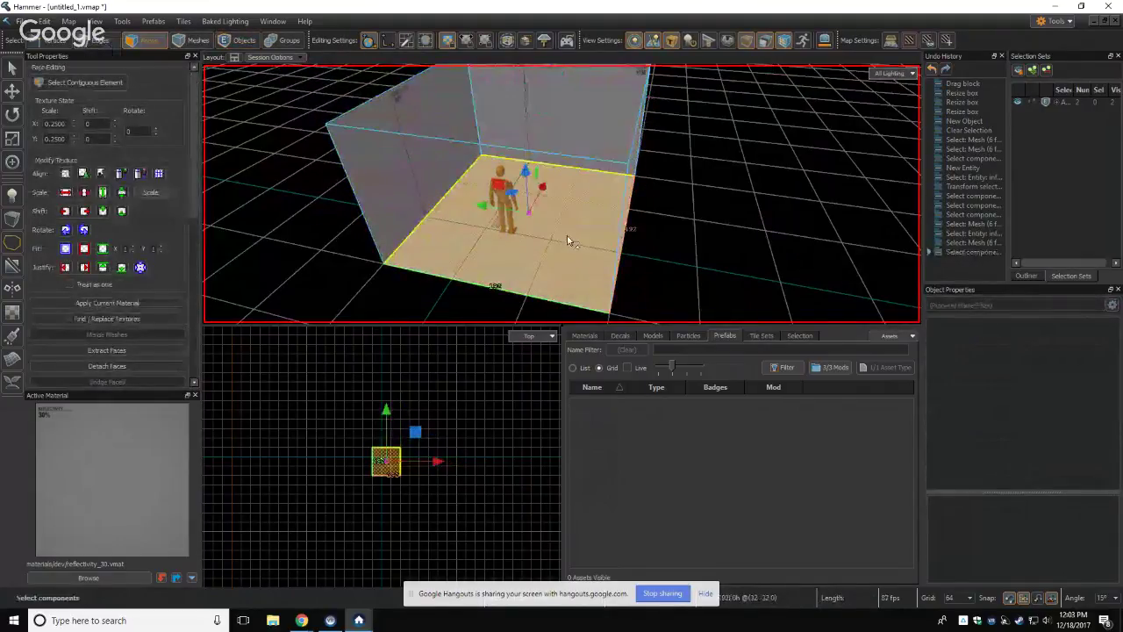
key(z)
key(w)
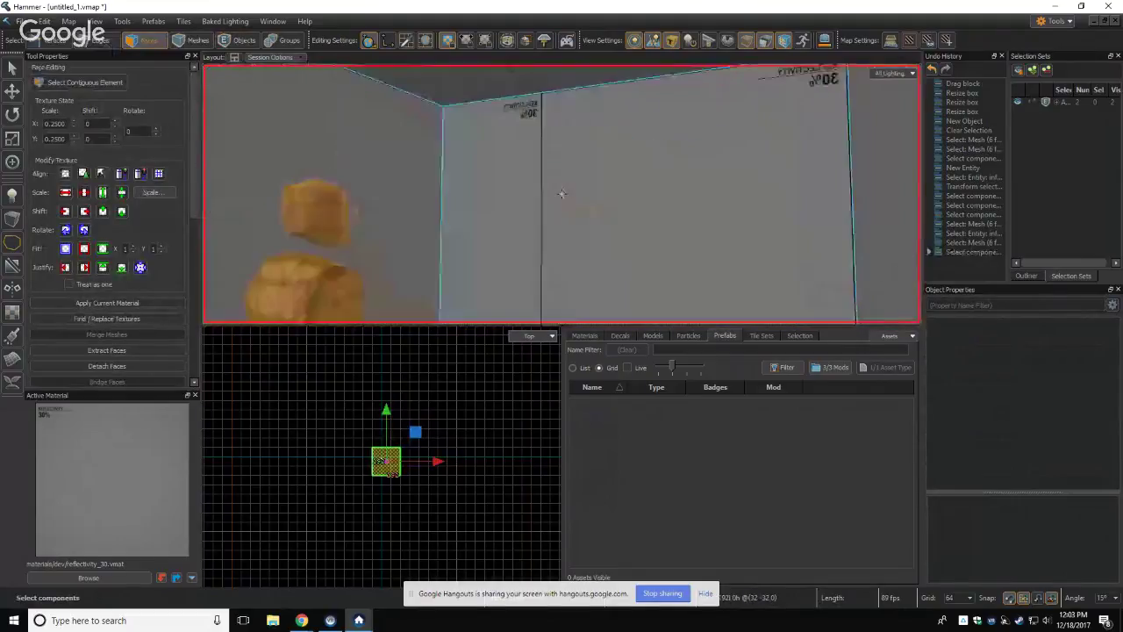
key(d)
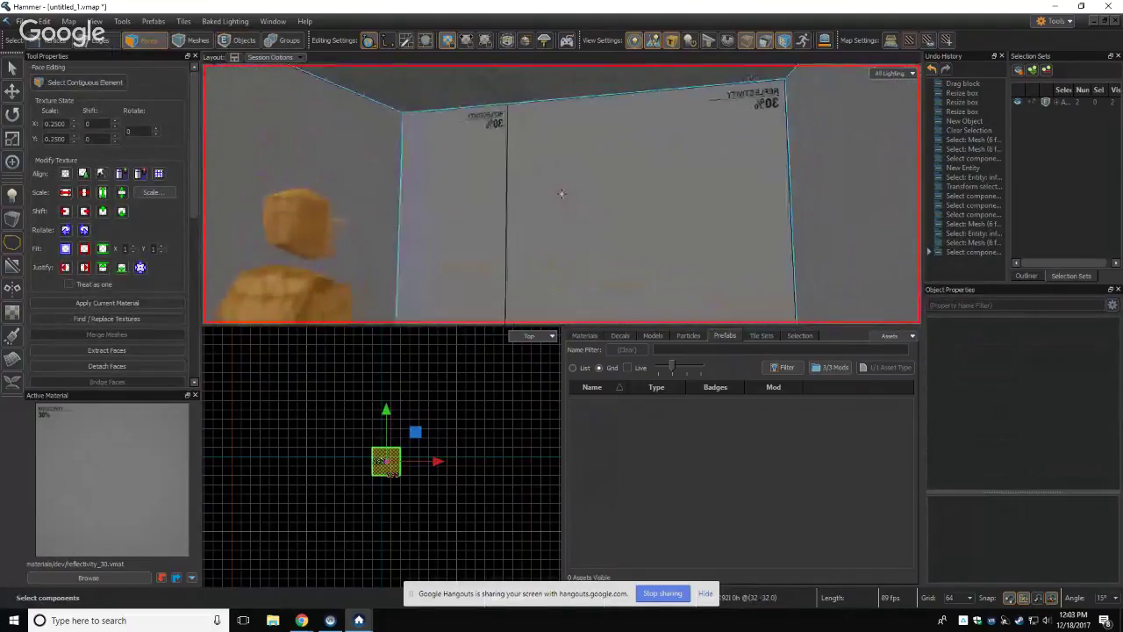
key(z)
key(s)
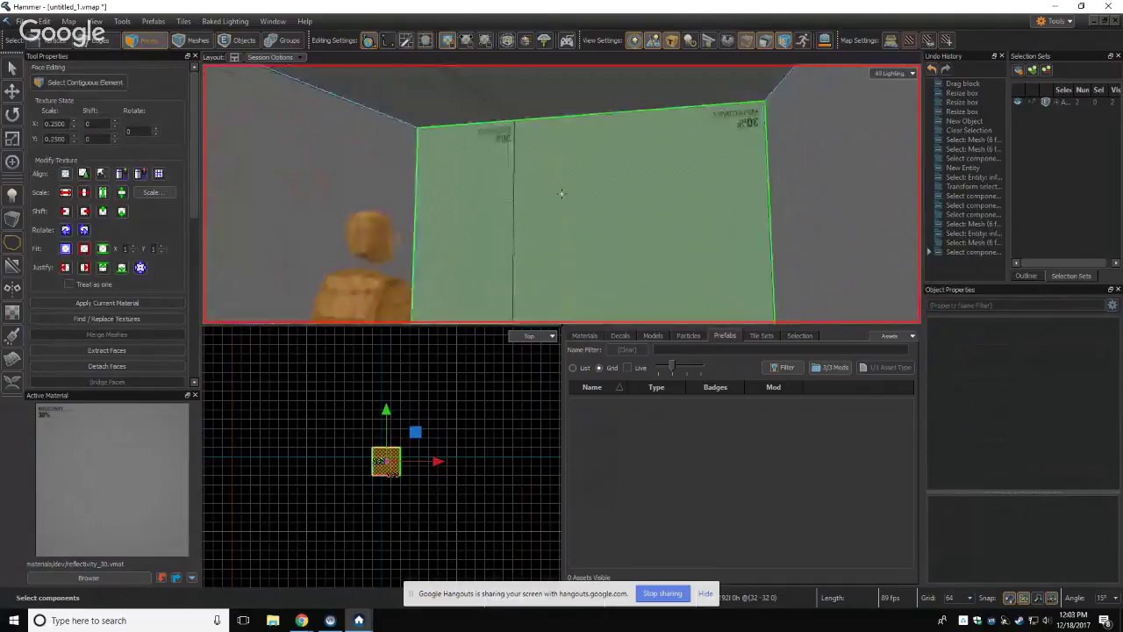
key(z)
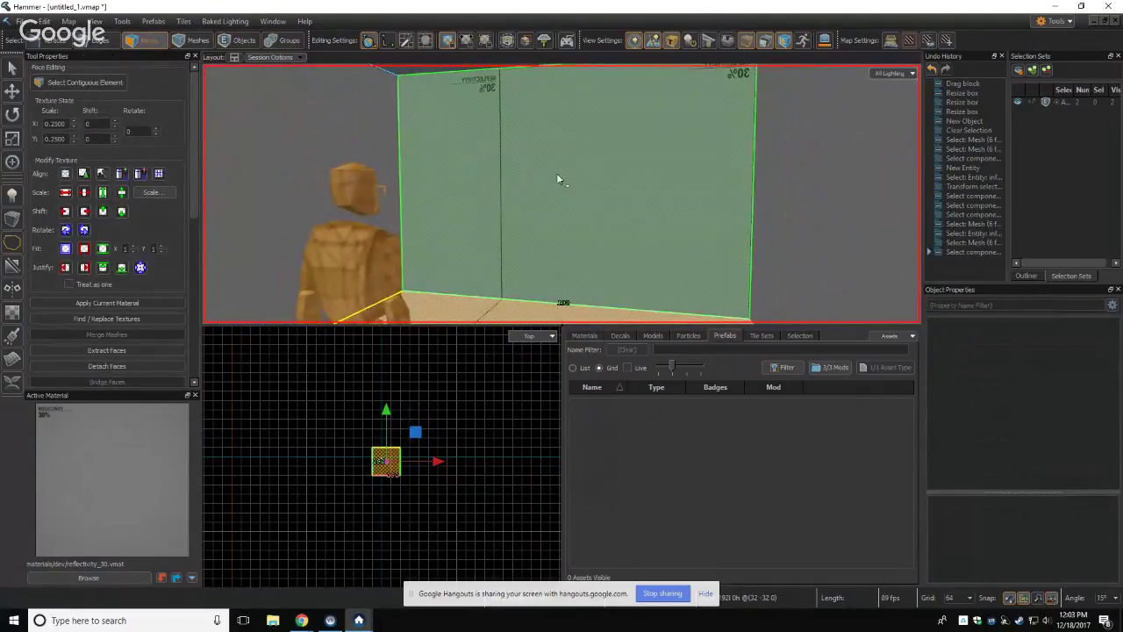
click(557, 175)
key(z)
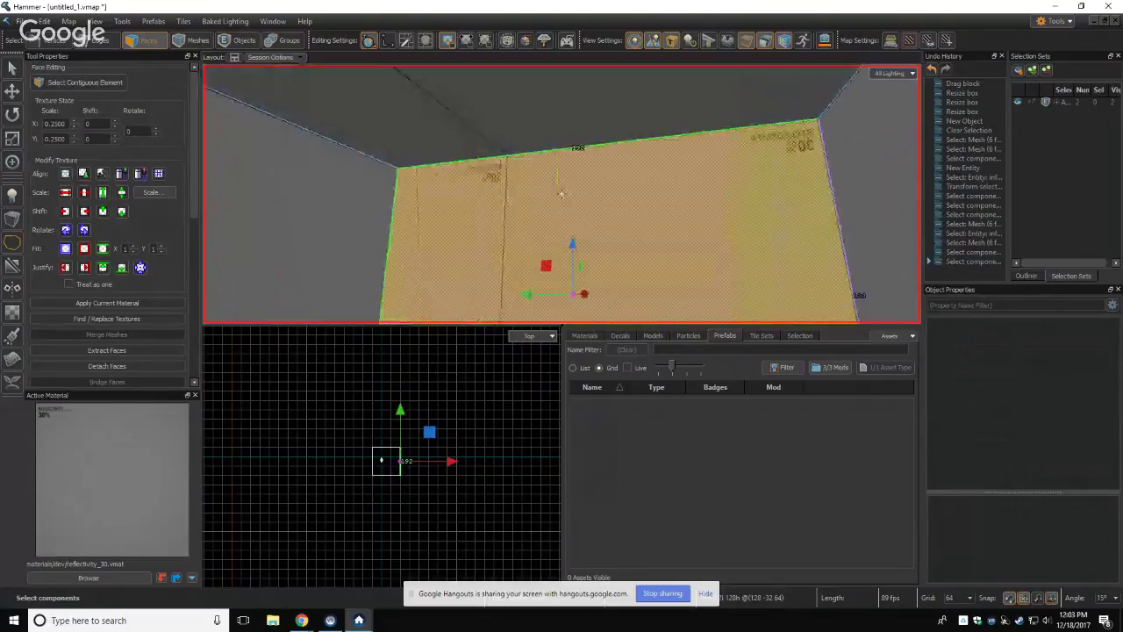
key(z)
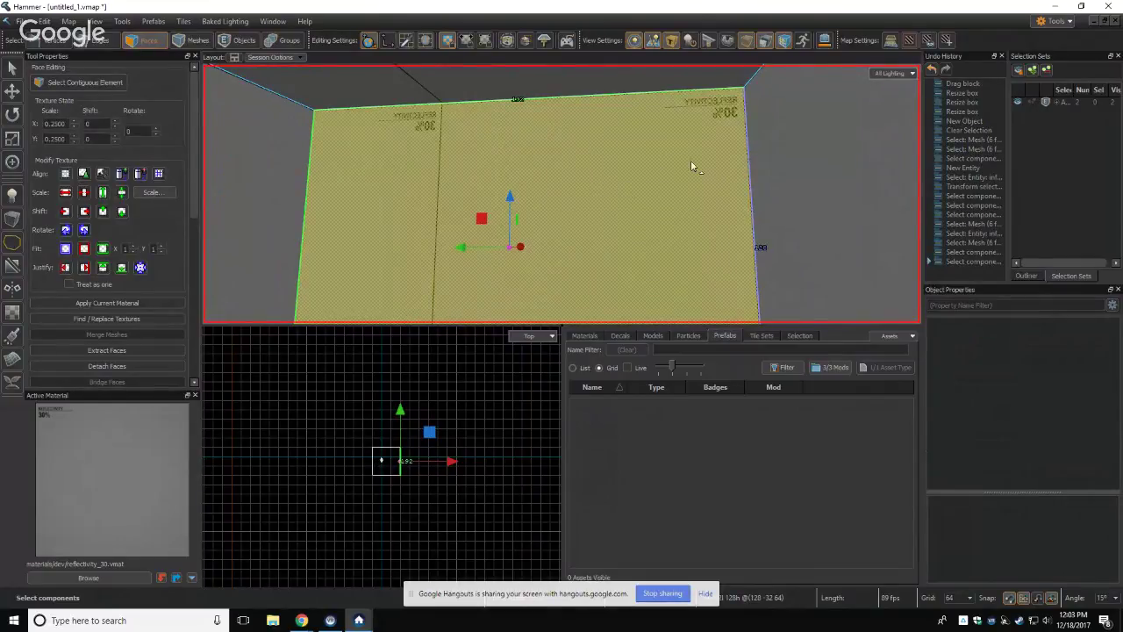
key(z)
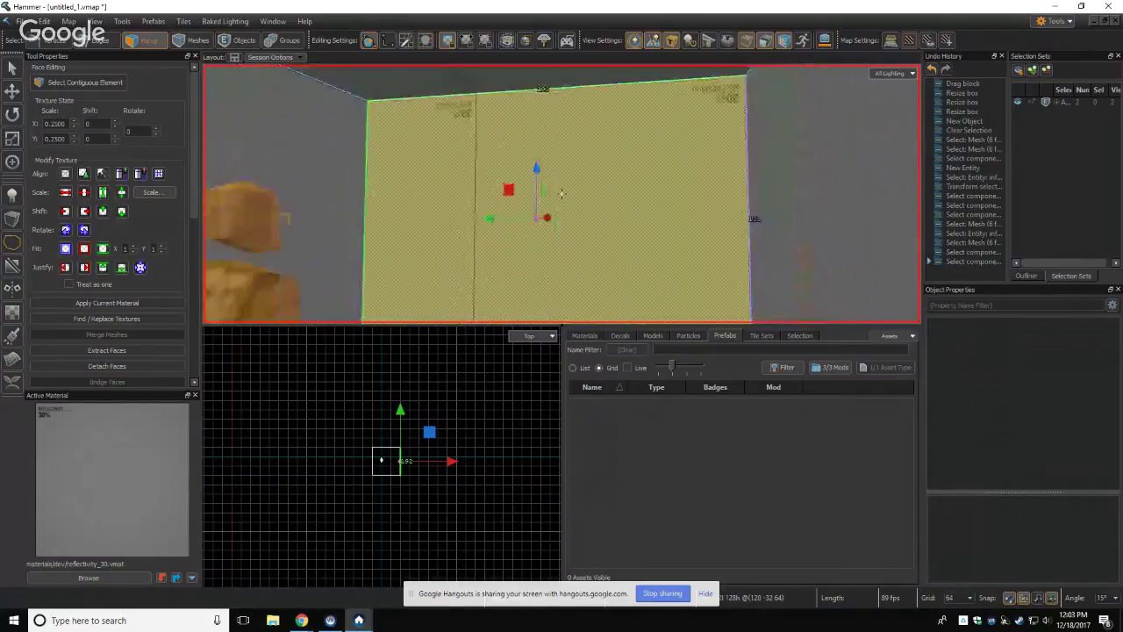
key(z)
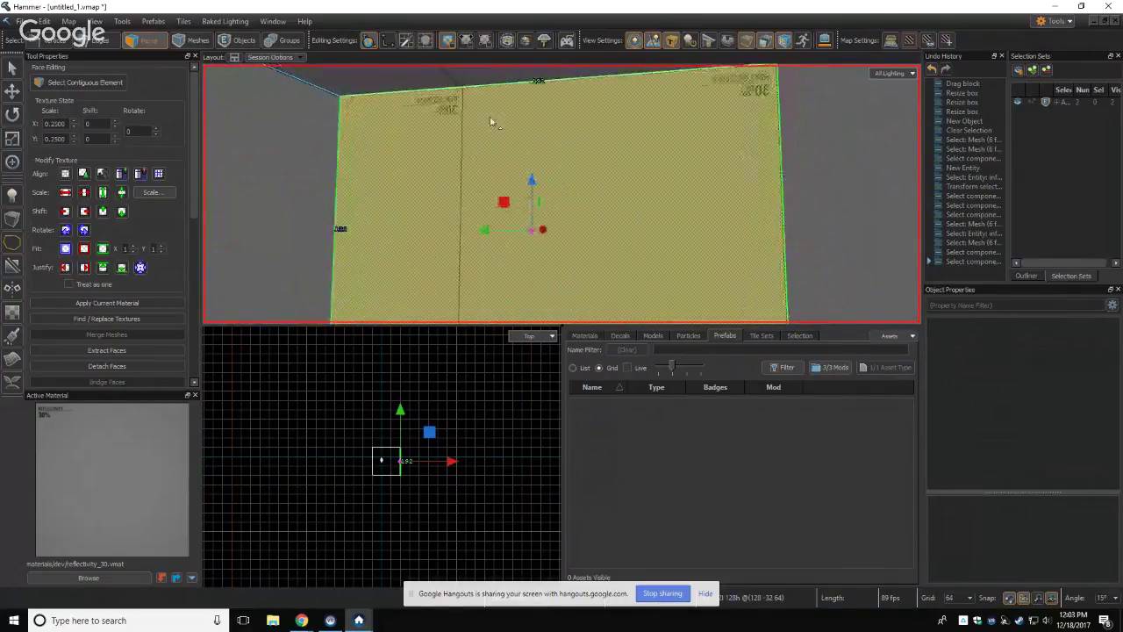
Step: Cut the selected wall face vertically along the dark grid line, from its ceiling edge to its floor edge, and apply the cut
key(c)
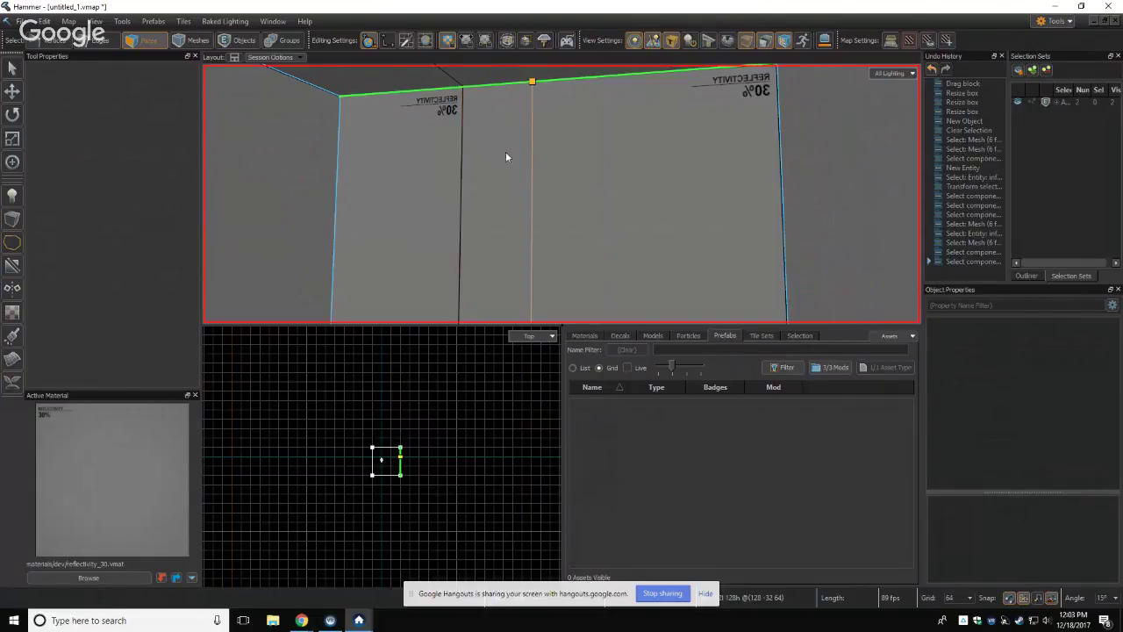
key(z)
key(z)
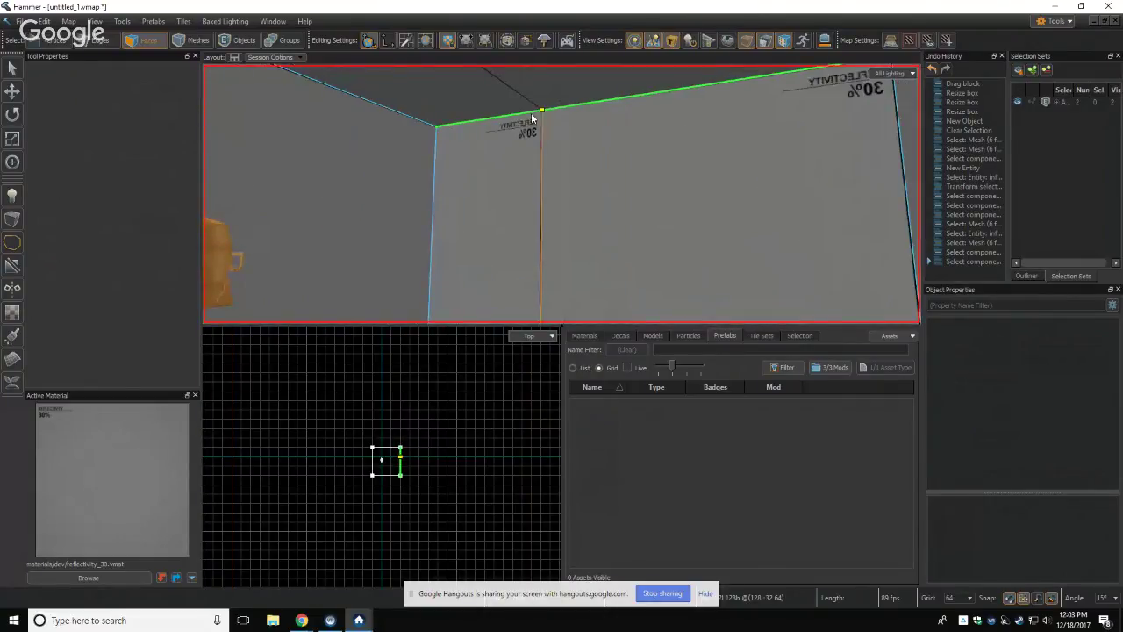
click(543, 110)
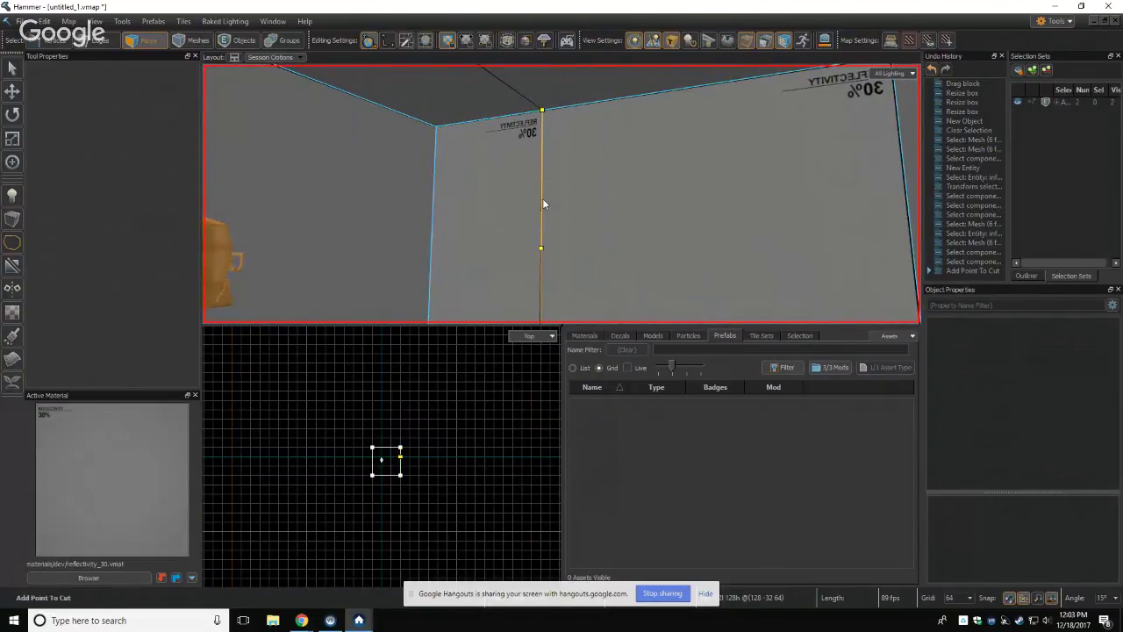
key(z)
key(z)
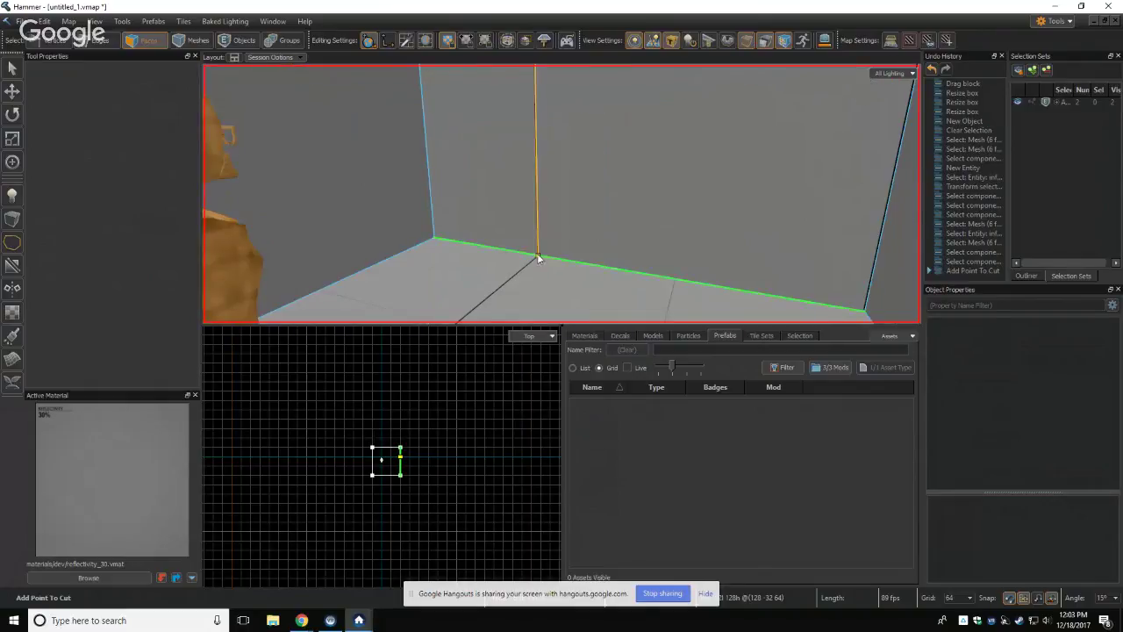
click(539, 253)
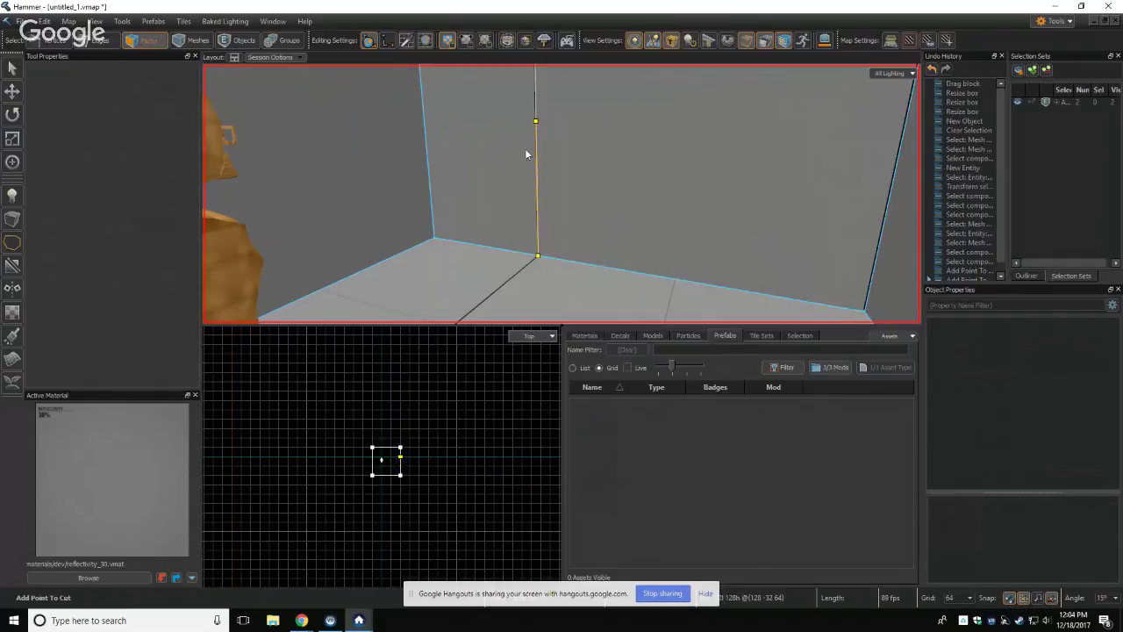
click(535, 120)
key(Return)
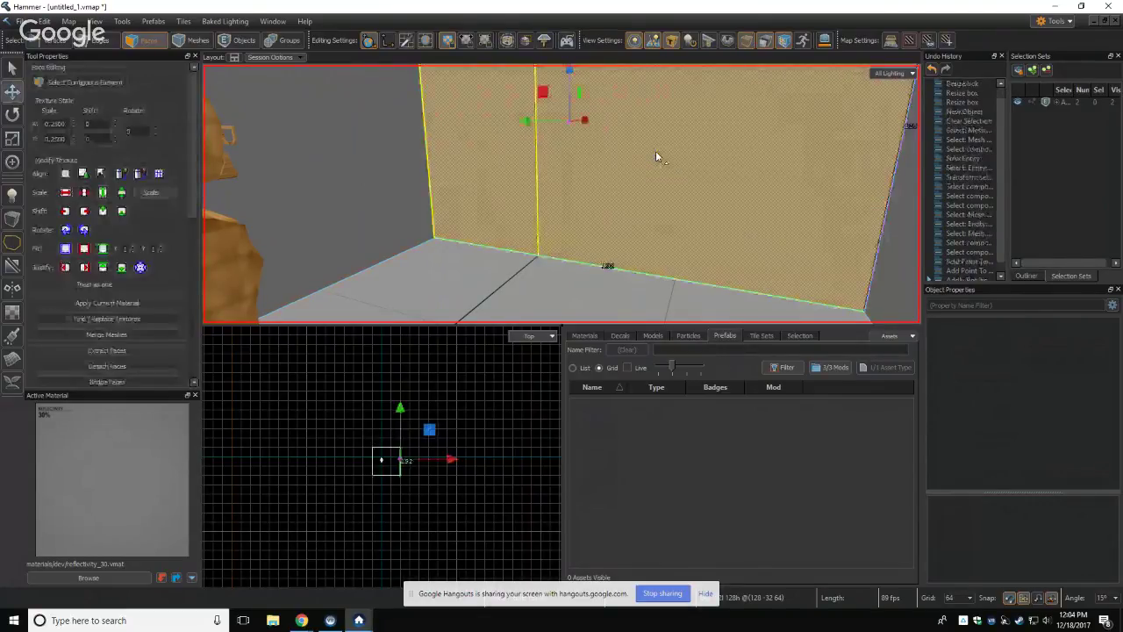
Step: Cut the wider wall section vertically from its ceiling edge to its floor edge along the next grid line, and apply the cut
right_drag(655, 151, 641, 91)
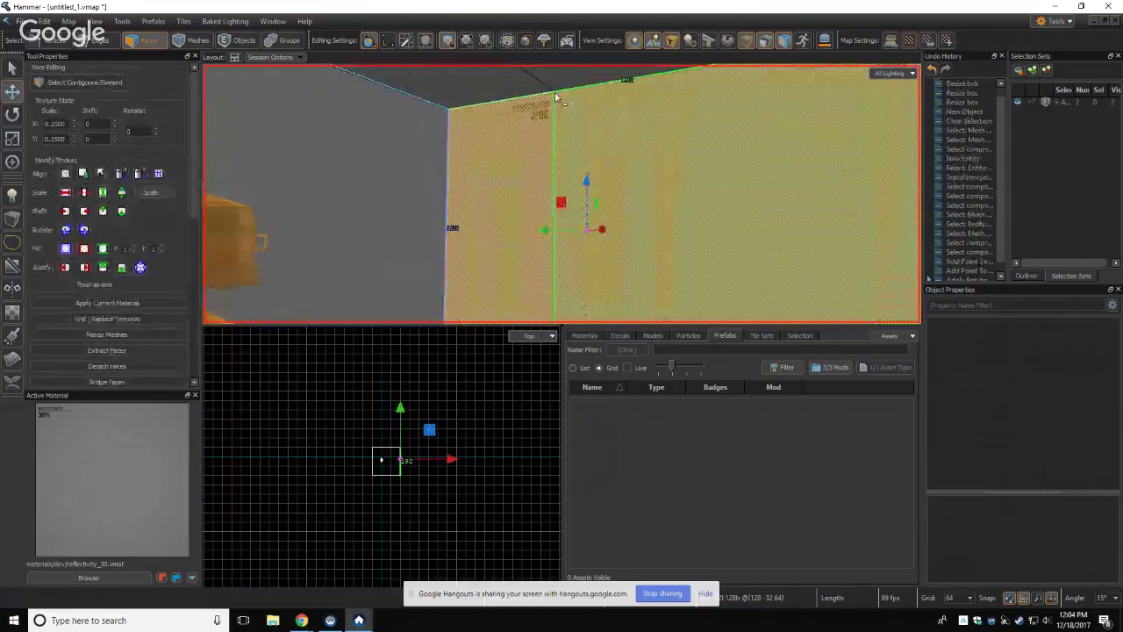
right_drag(561, 194, 628, 189)
key(c)
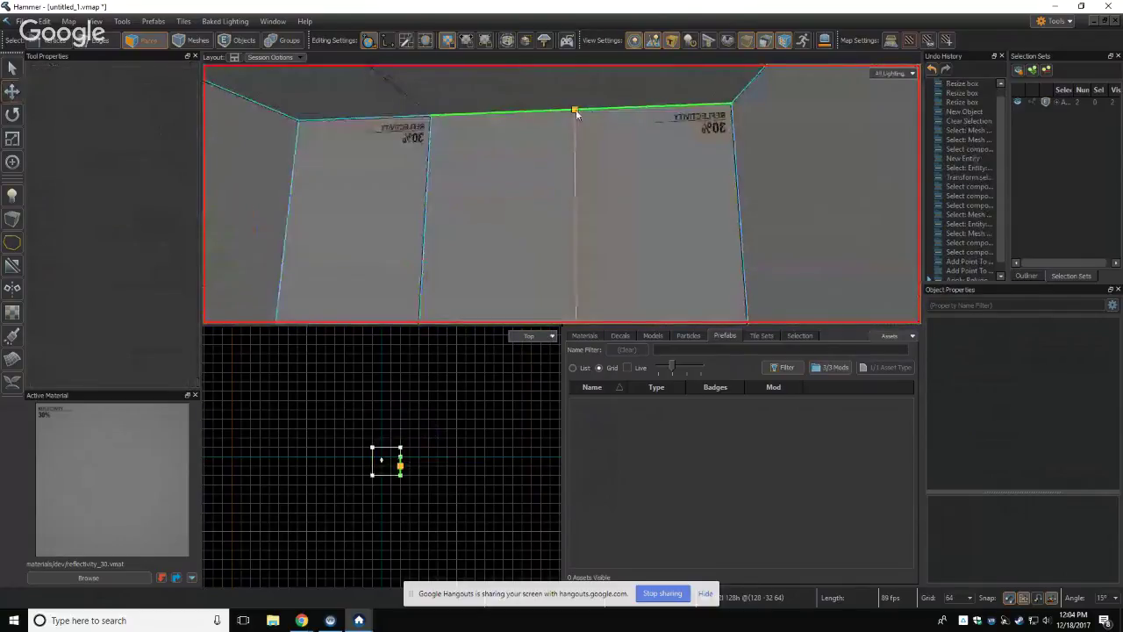
click(576, 109)
right_drag(579, 128, 562, 194)
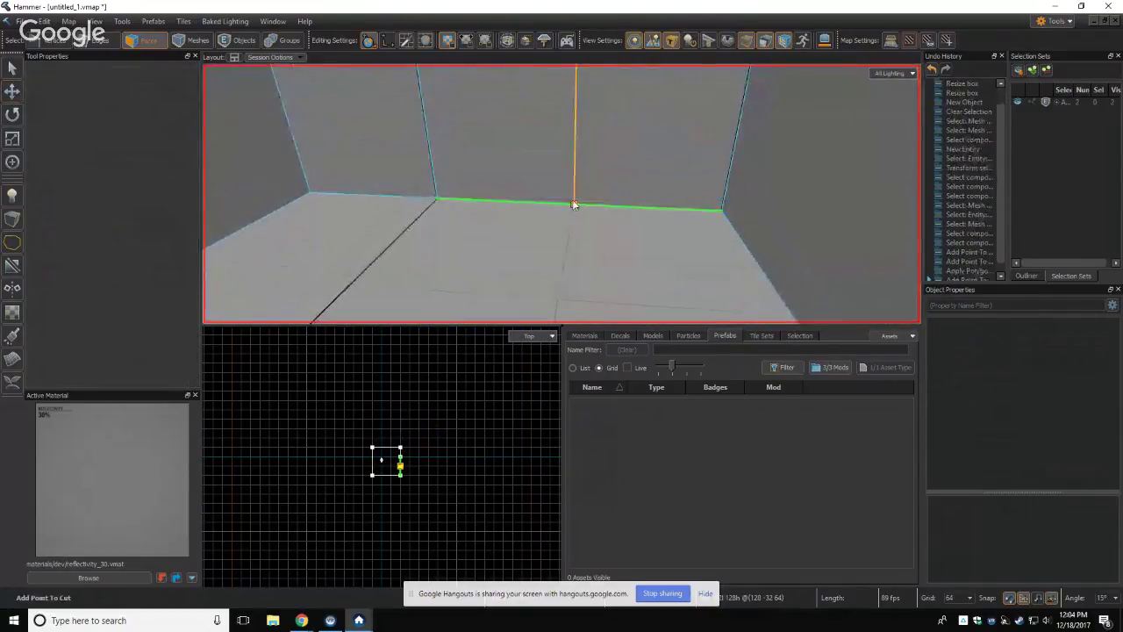
click(573, 201)
key(Return)
Step: Cut the middle wall section horizontally at mid-height between its two vertical edges, and apply the cut
right_drag(577, 201, 561, 194)
key(c)
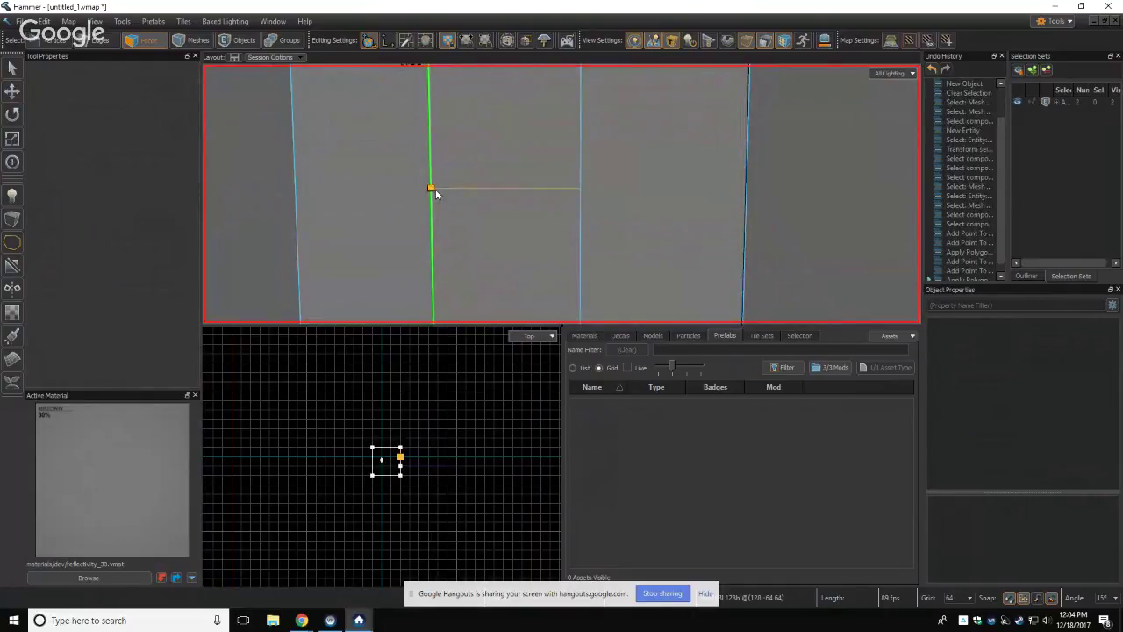
click(435, 188)
click(581, 189)
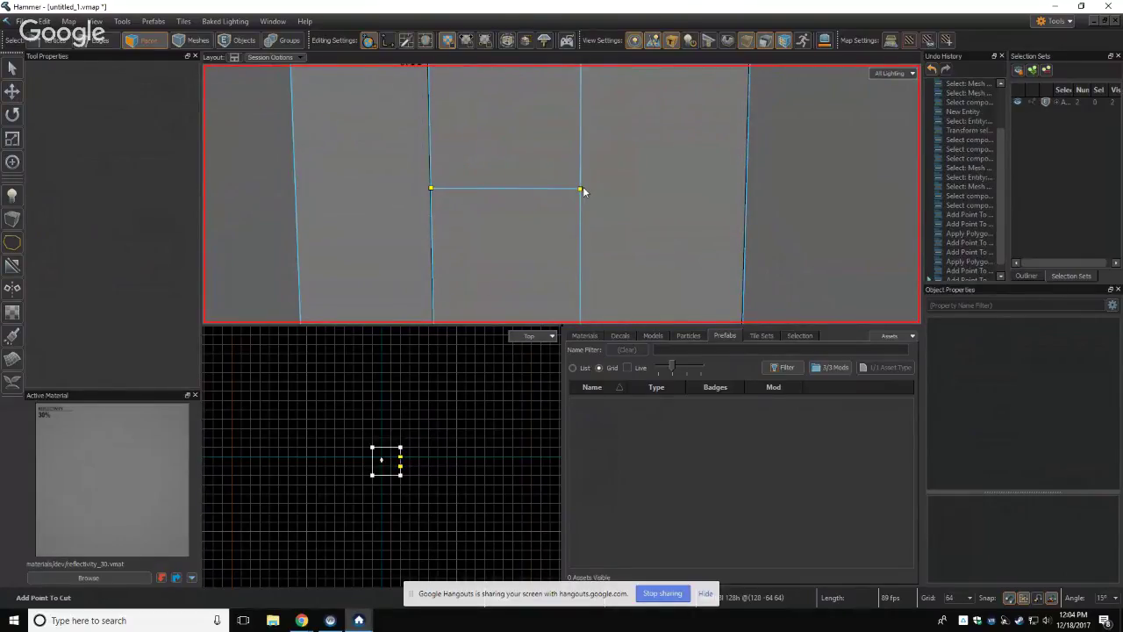
key(Return)
Step: Select the upper face of the middle wall section and delete it to open a window in the wall
click(634, 146)
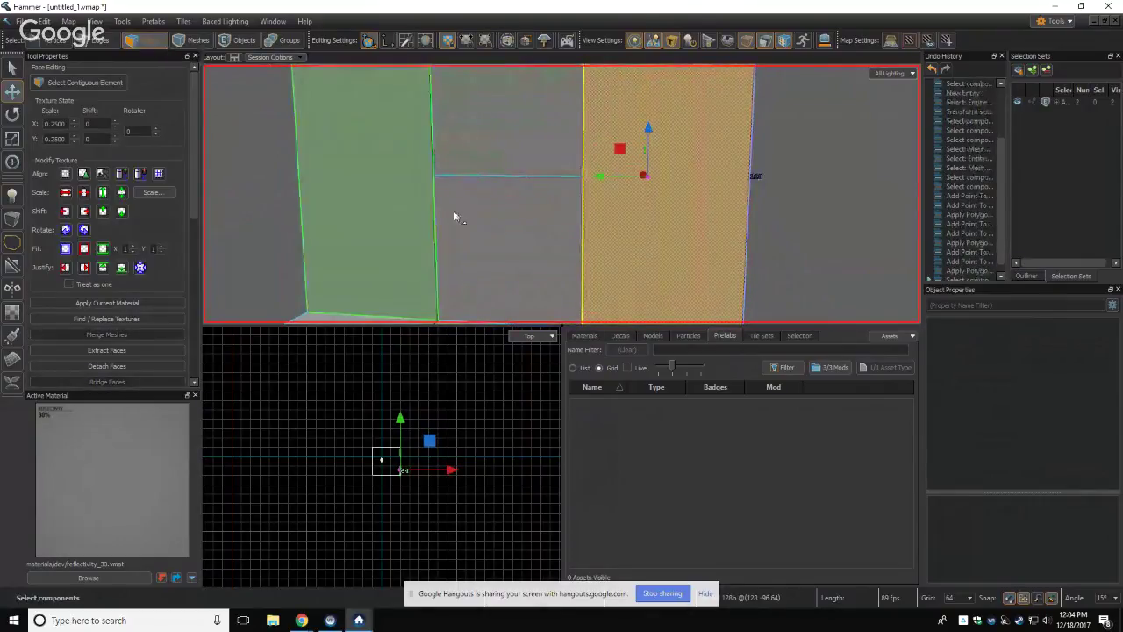
click(516, 150)
right_drag(516, 153, 585, 208)
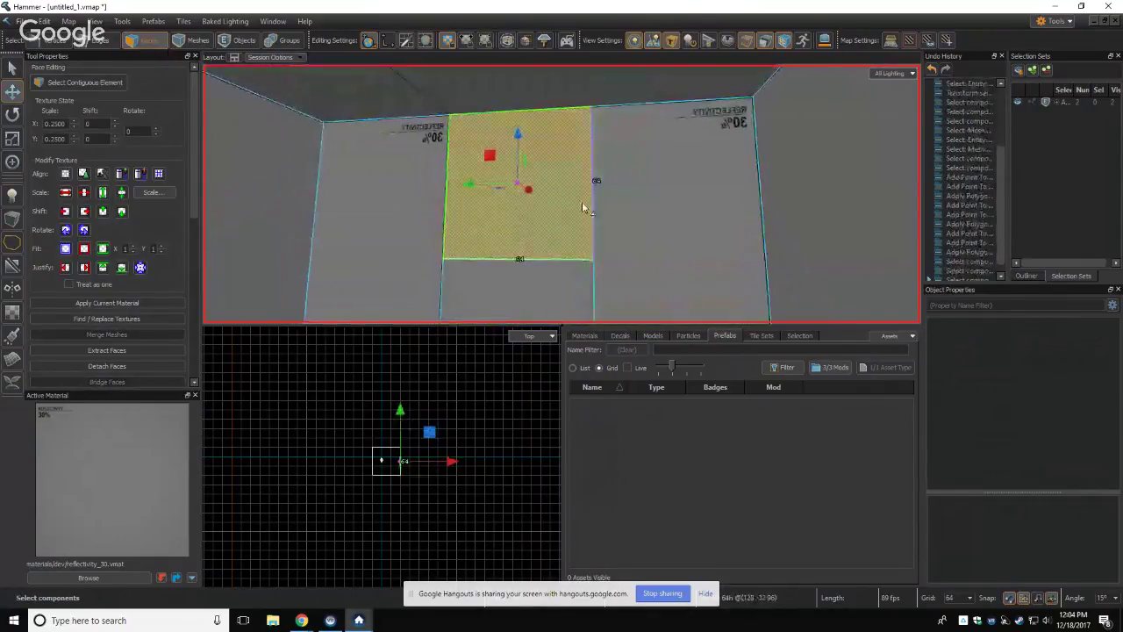
click(623, 210)
click(554, 281)
click(514, 205)
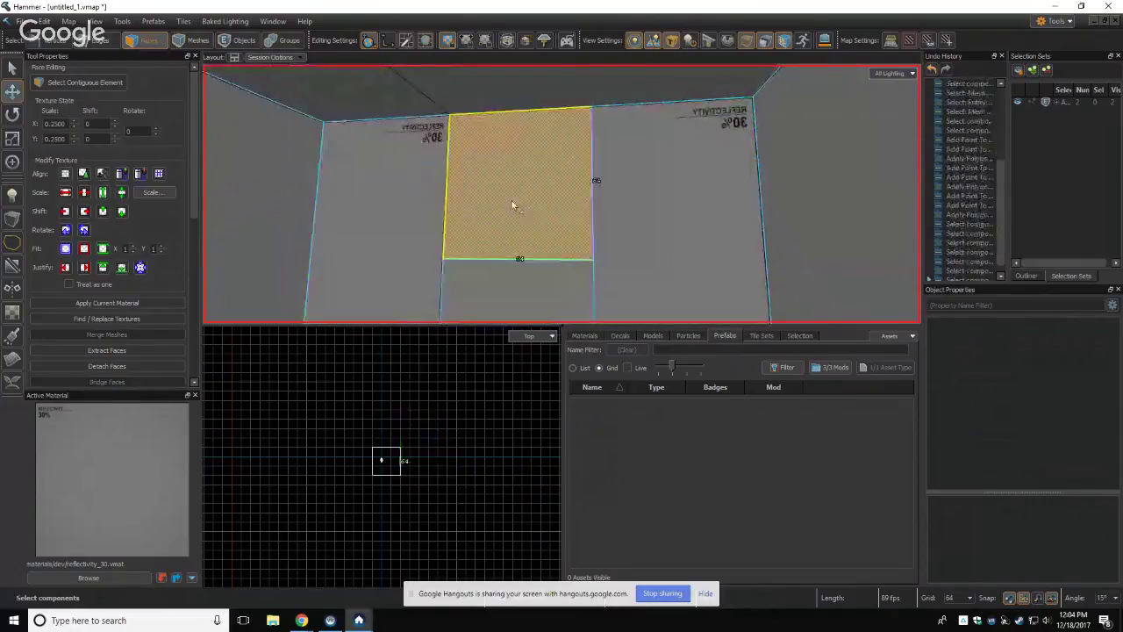
key(Delete)
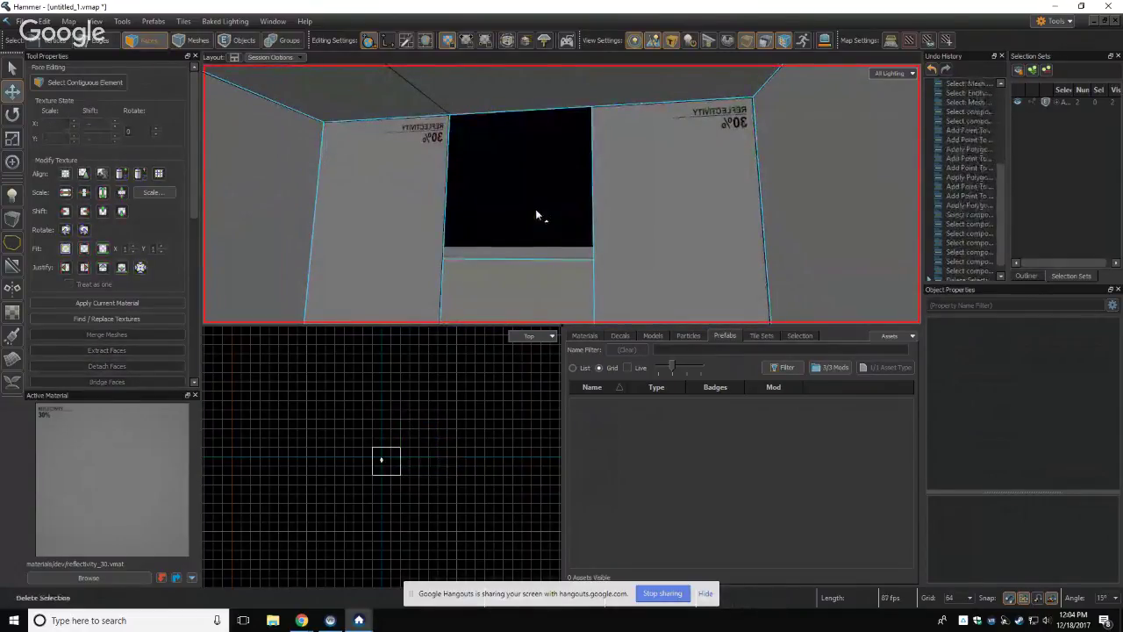
Step: Fly through and around the new window opening to examine the room from inside and outside
key(z)
key(w)
key(w)
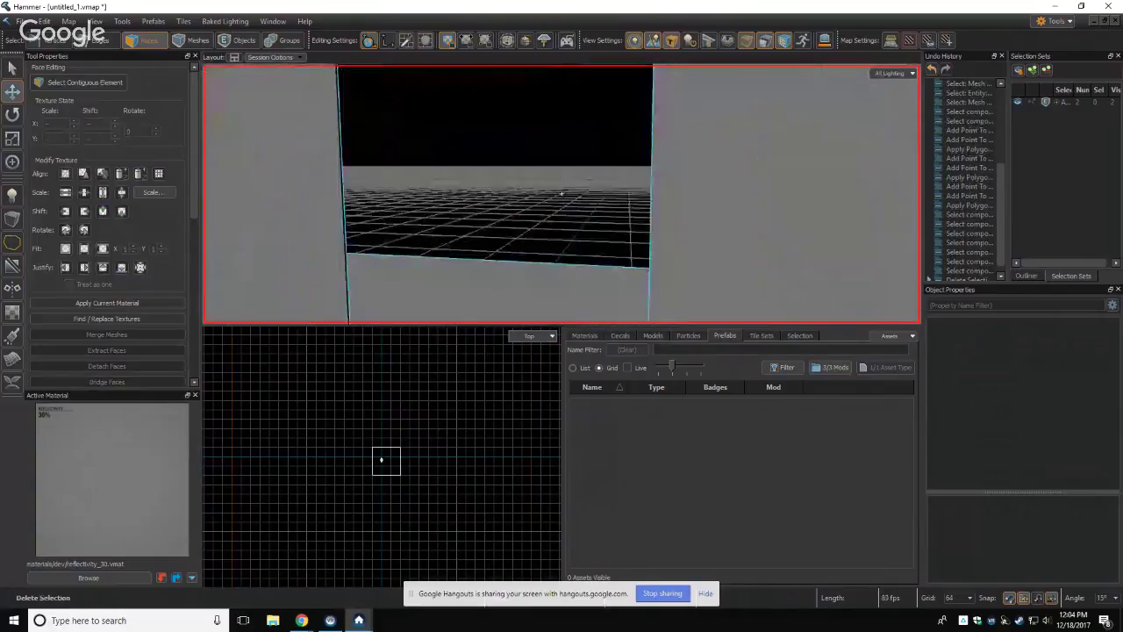
key(w)
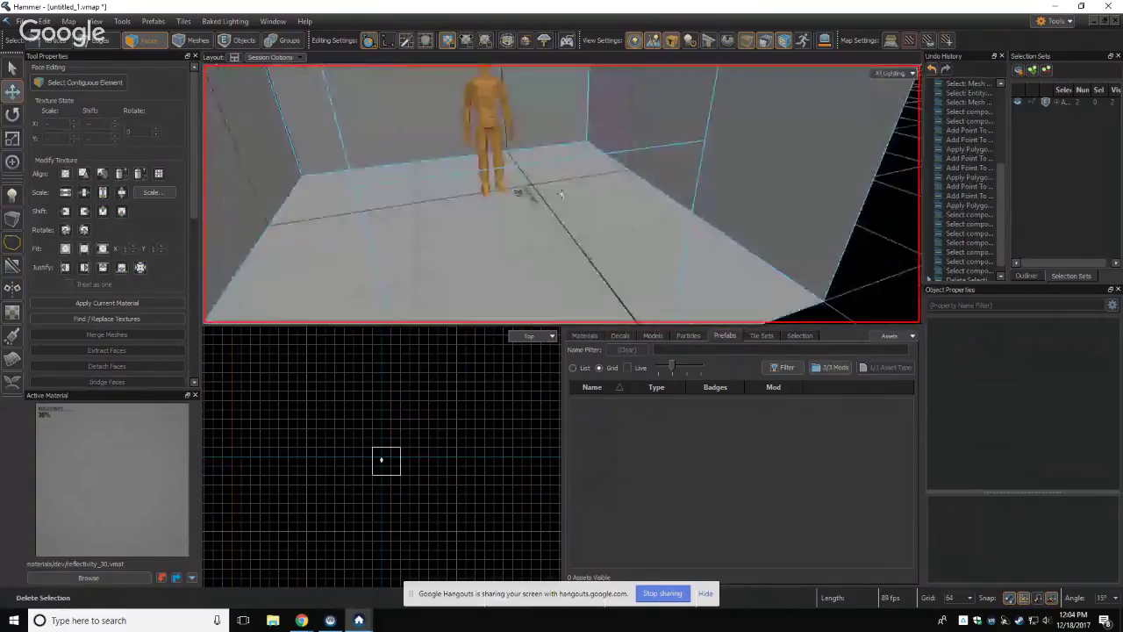
key(s)
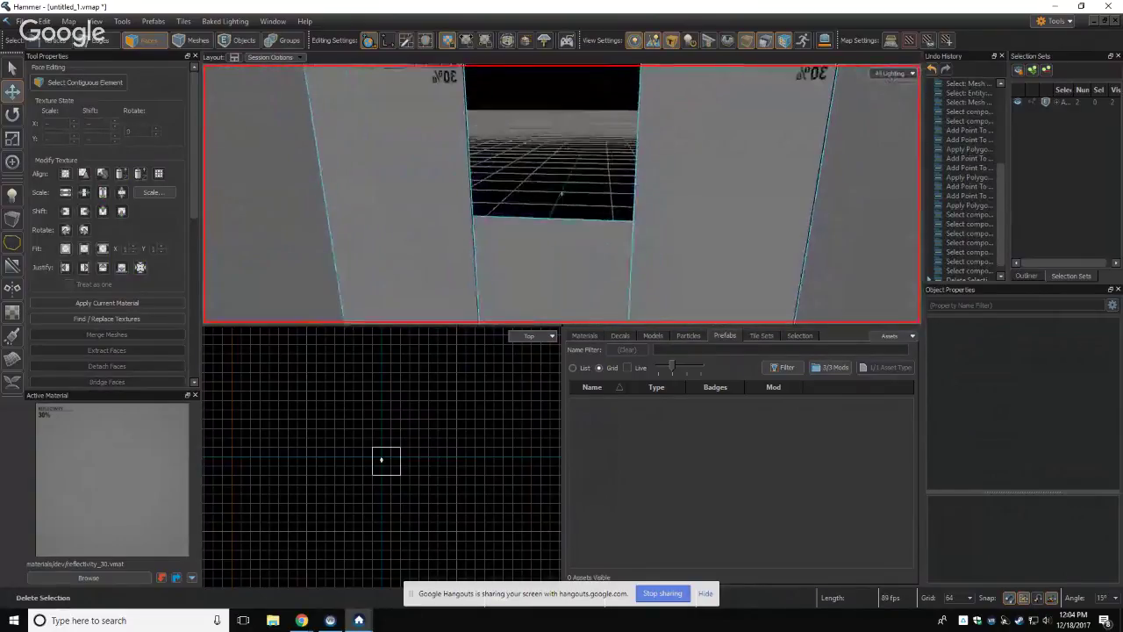
key(w)
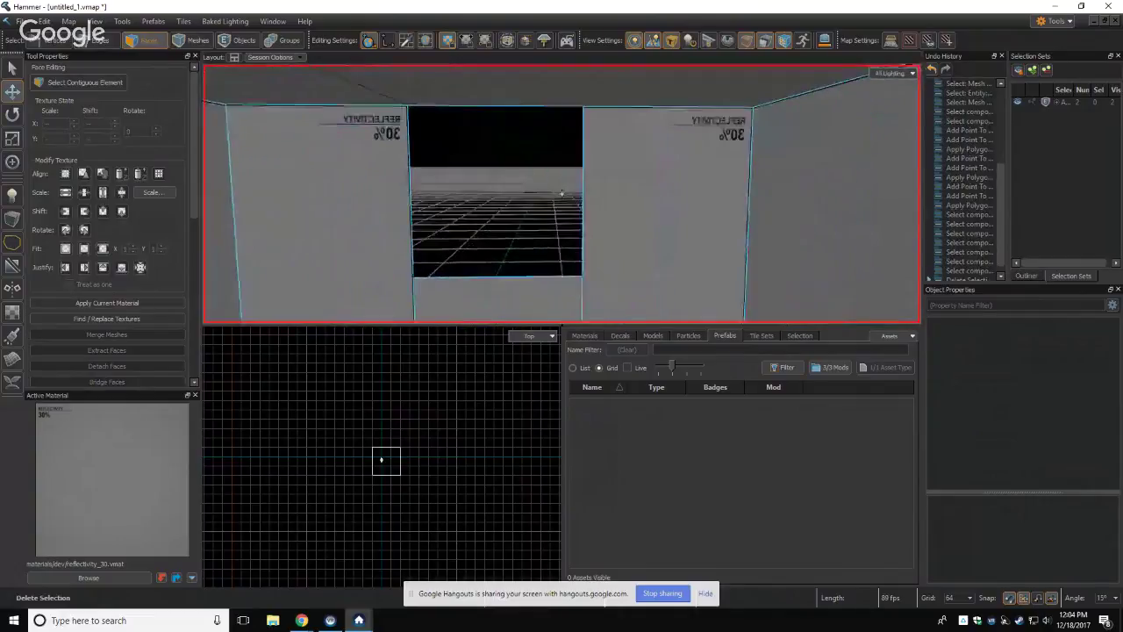
key(a)
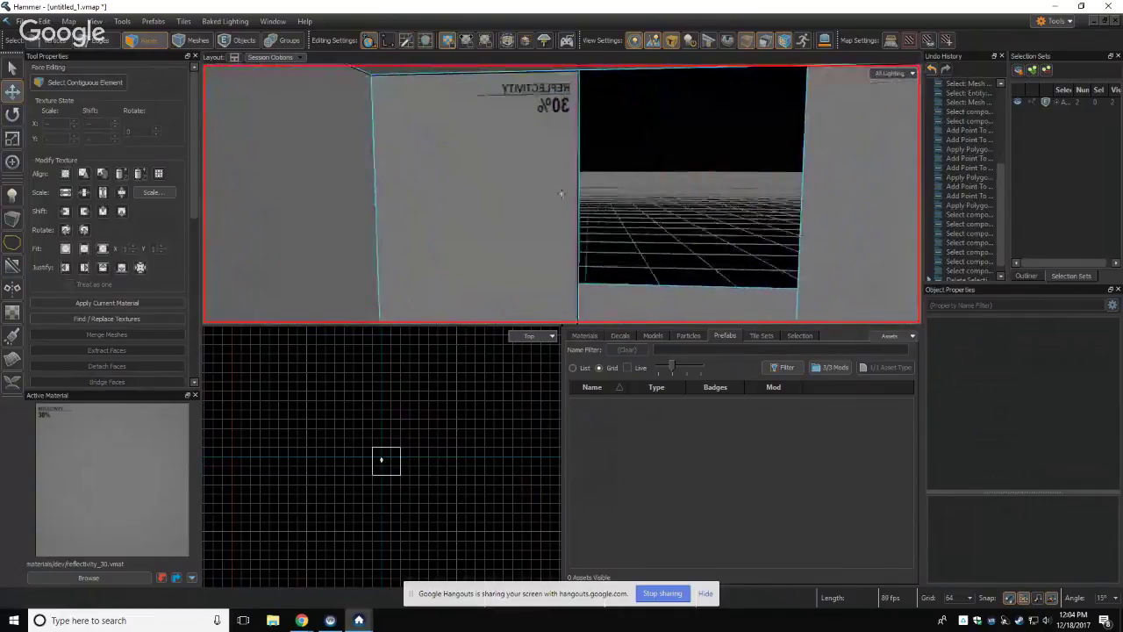
key(z)
Step: Start a cut at the window opening's upper corner on the ceiling edge and reduce the grid size to 8
key(1)
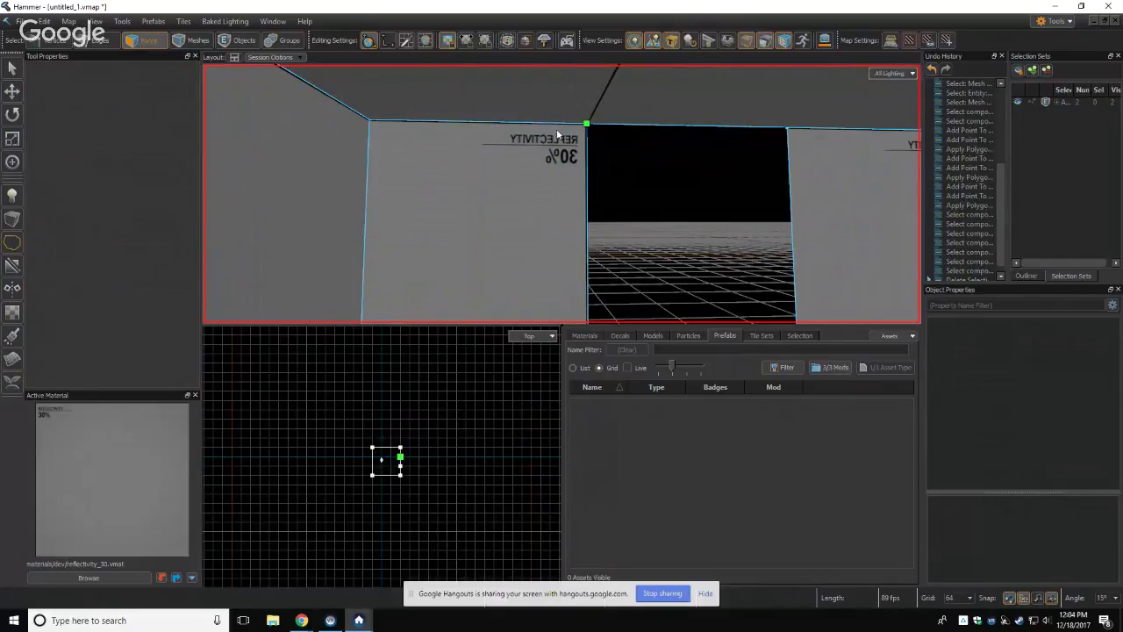
click(970, 597)
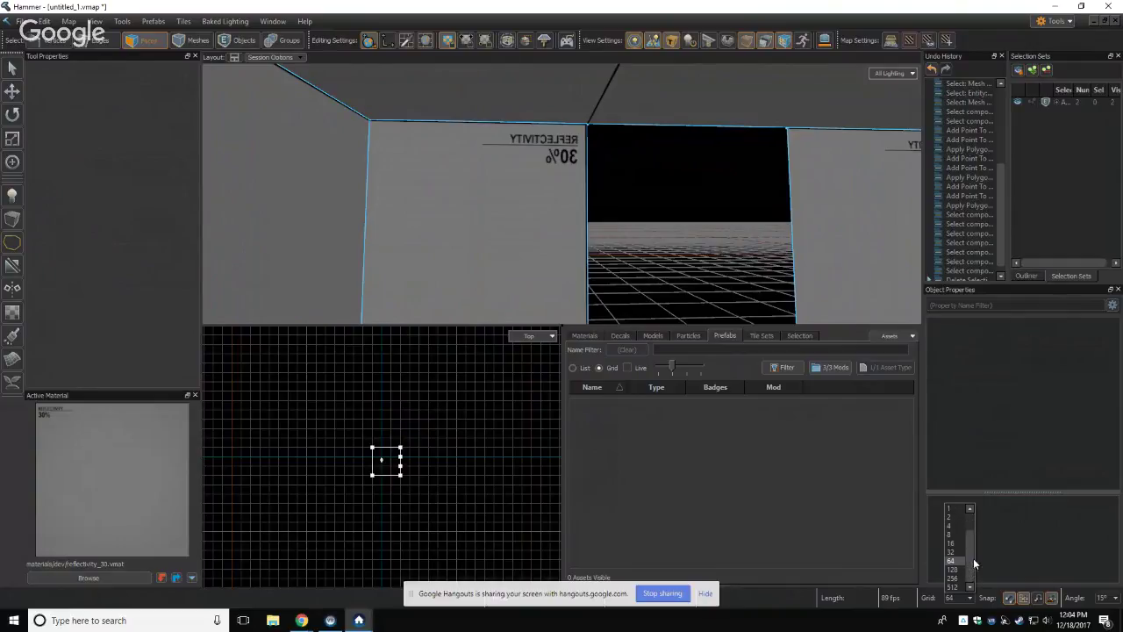
click(563, 164)
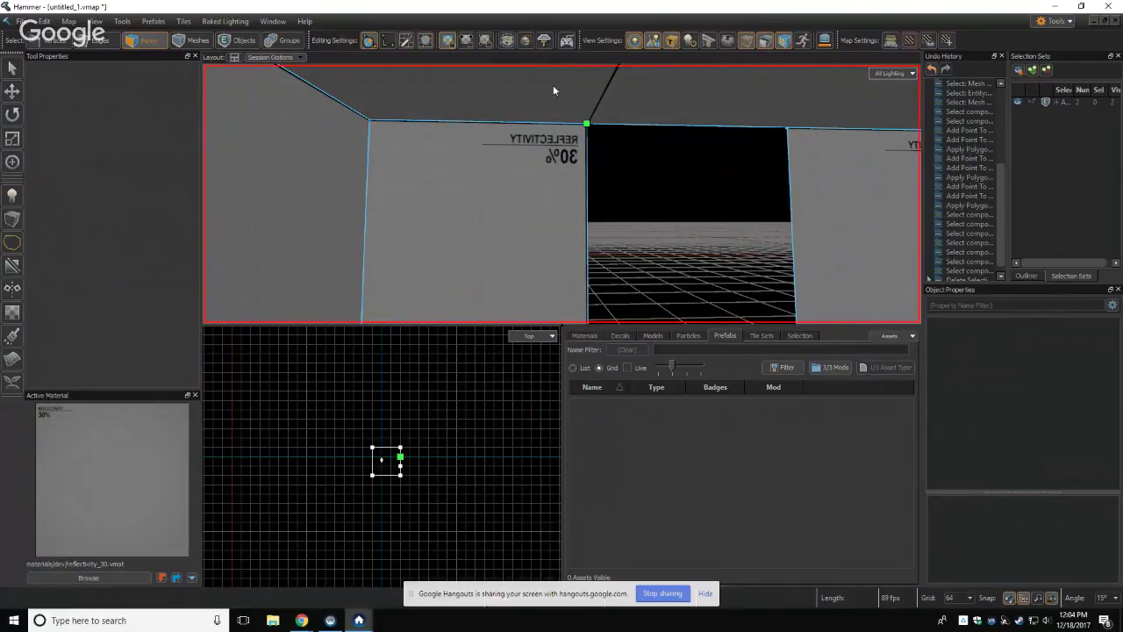
click(554, 86)
right_drag(664, 140, 562, 193)
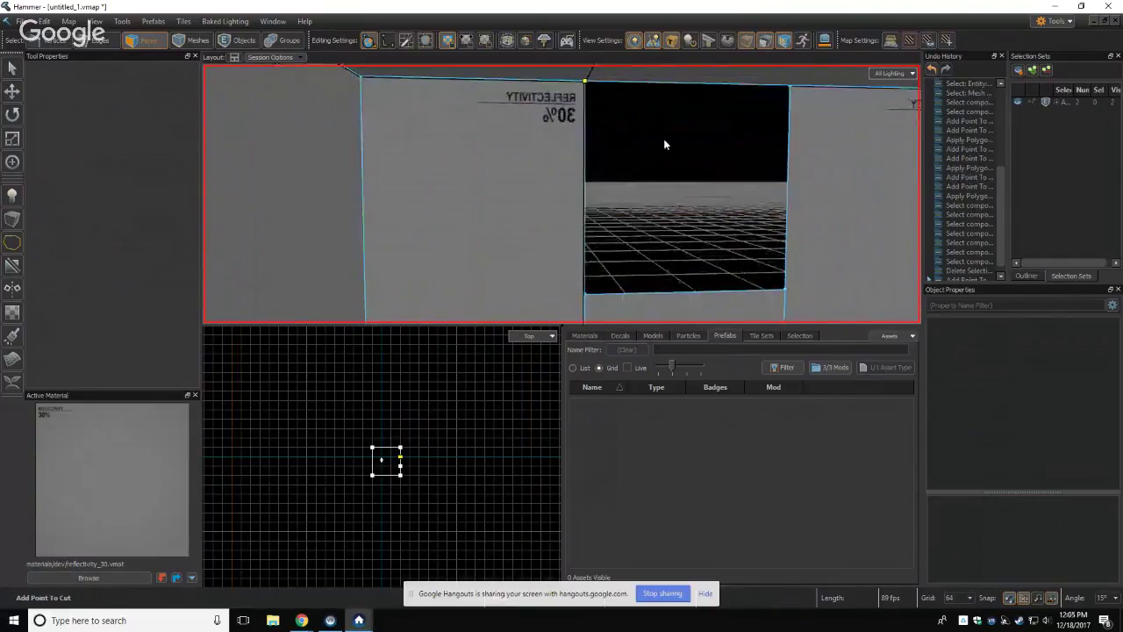
key(bracketleft)
key(bracketleft)
key(bracketleft)
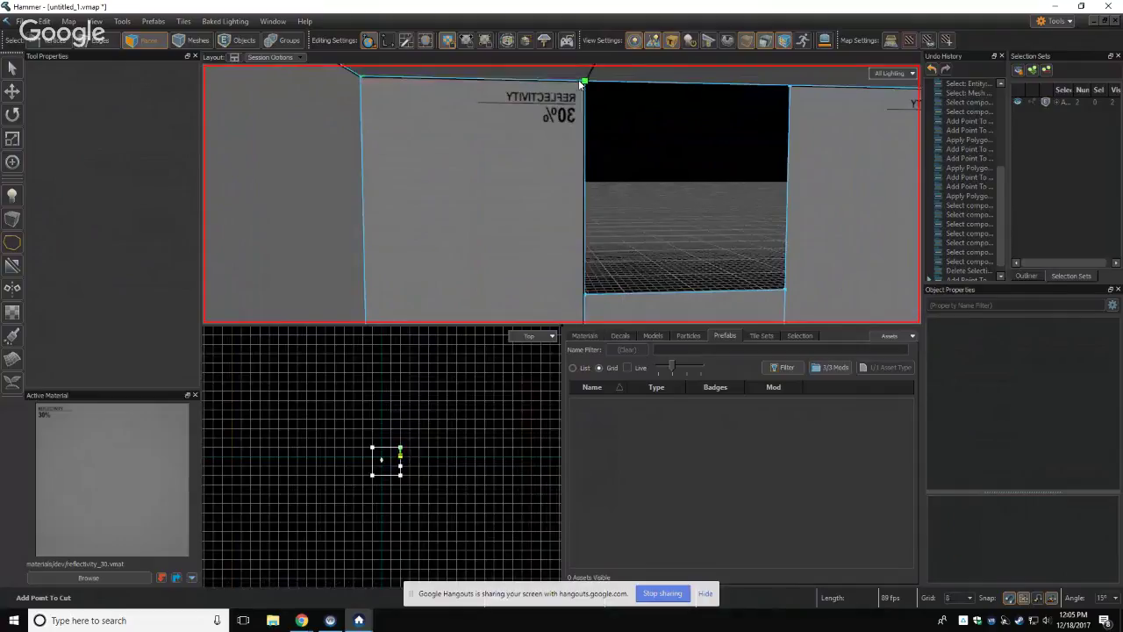
Step: Cut a frame outline 8 units outside the window opening, down one side, under the sill and up to the ceiling, and apply it
click(585, 81)
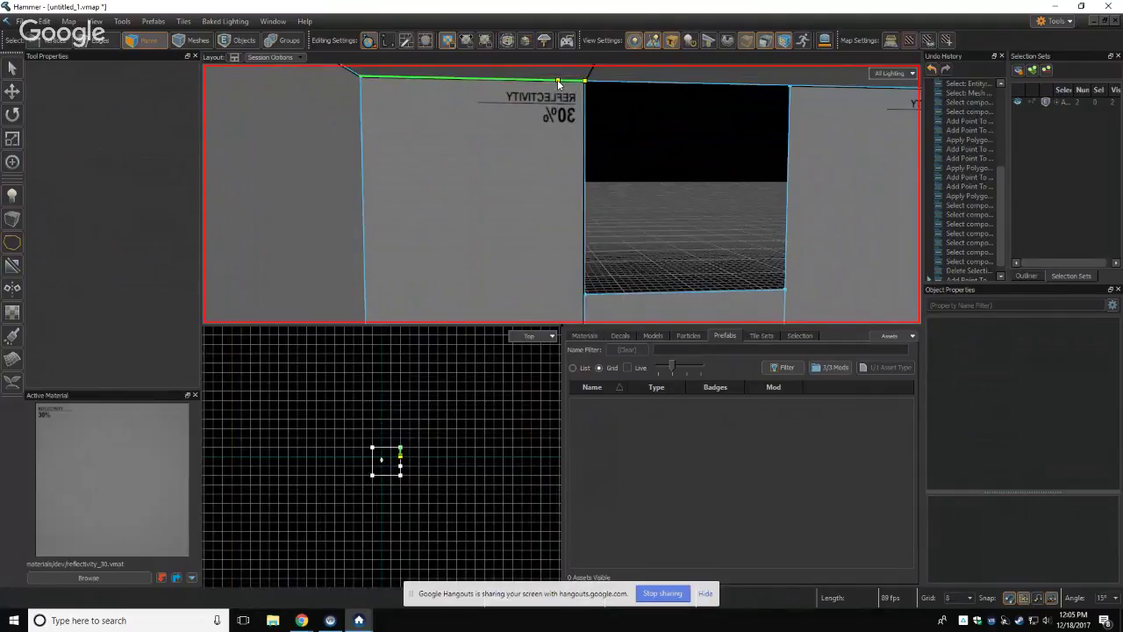
click(558, 82)
right_drag(564, 177, 563, 195)
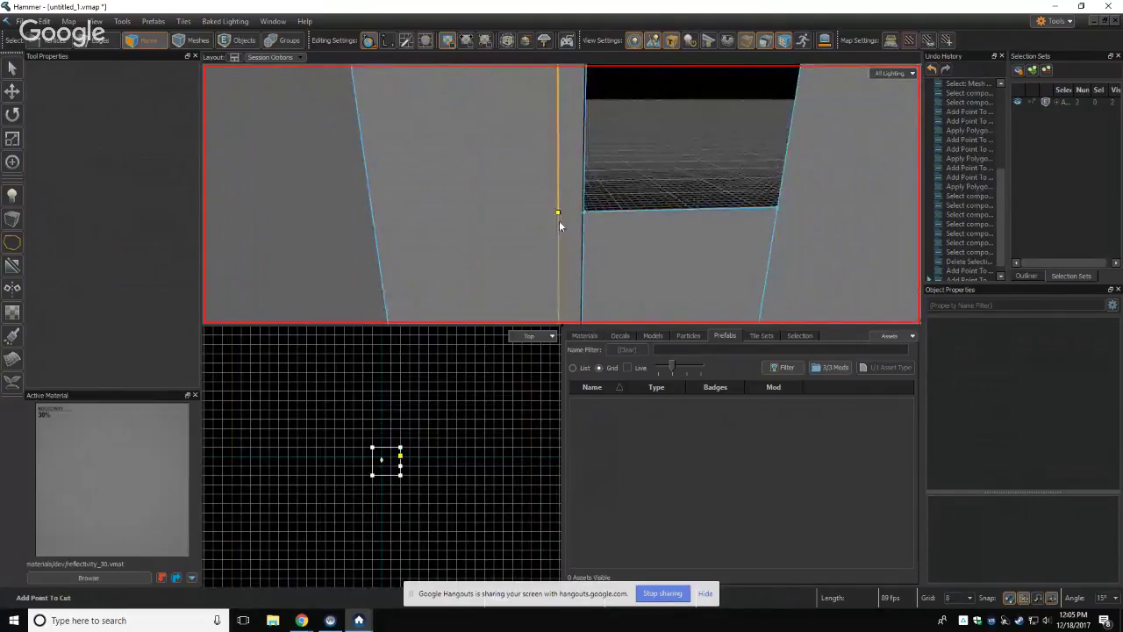
click(559, 236)
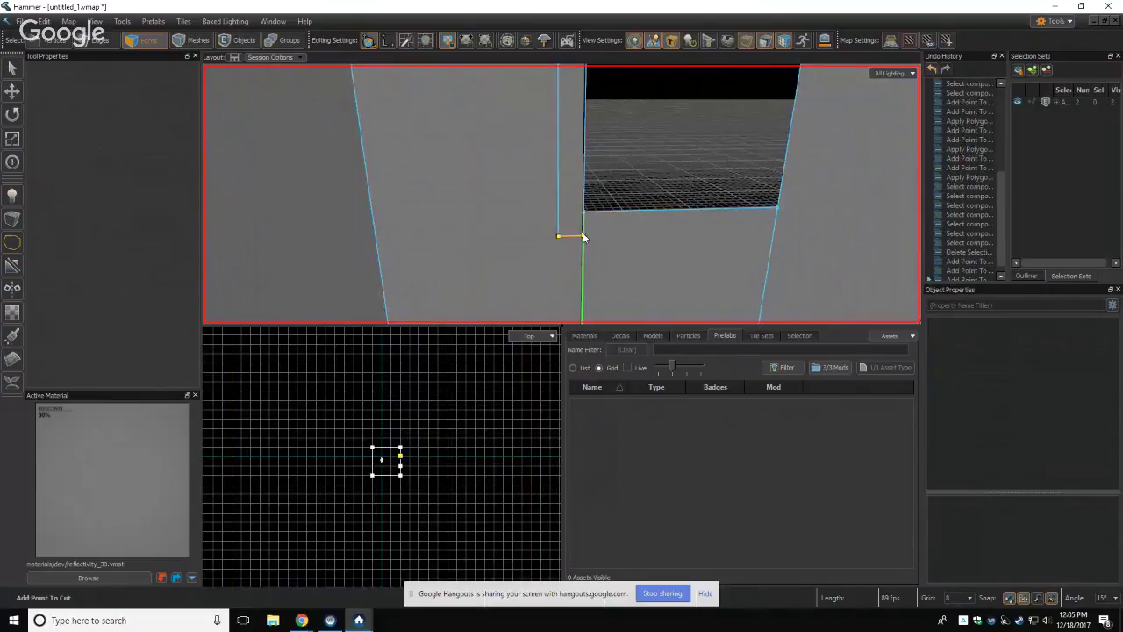
click(584, 236)
click(774, 230)
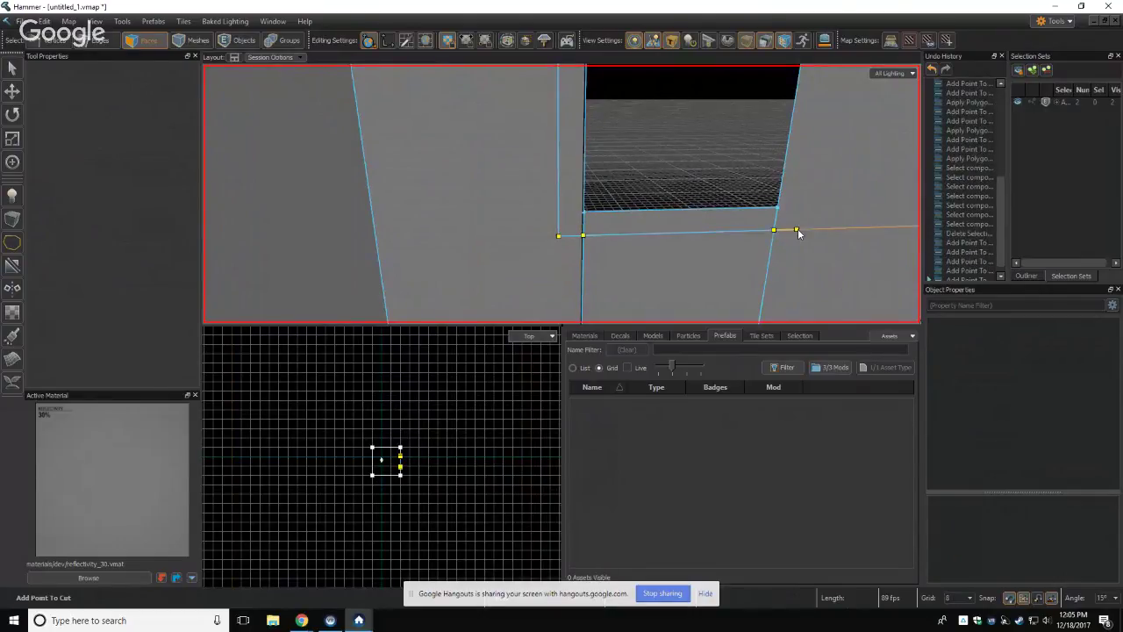
click(798, 232)
right_drag(798, 233, 561, 195)
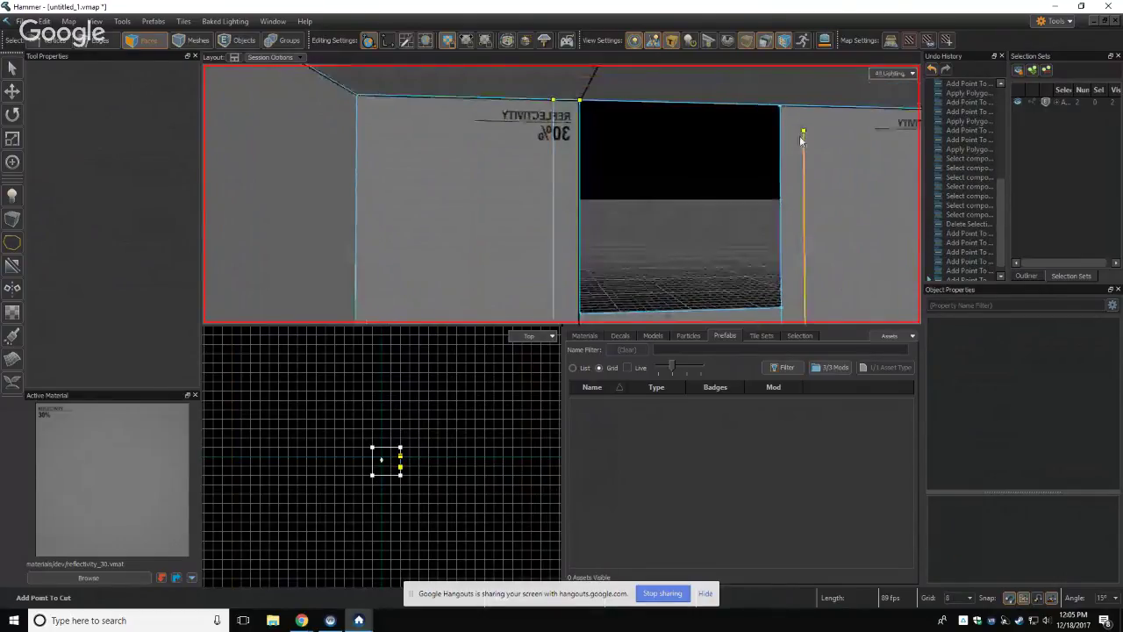
click(804, 106)
right_drag(805, 111, 562, 194)
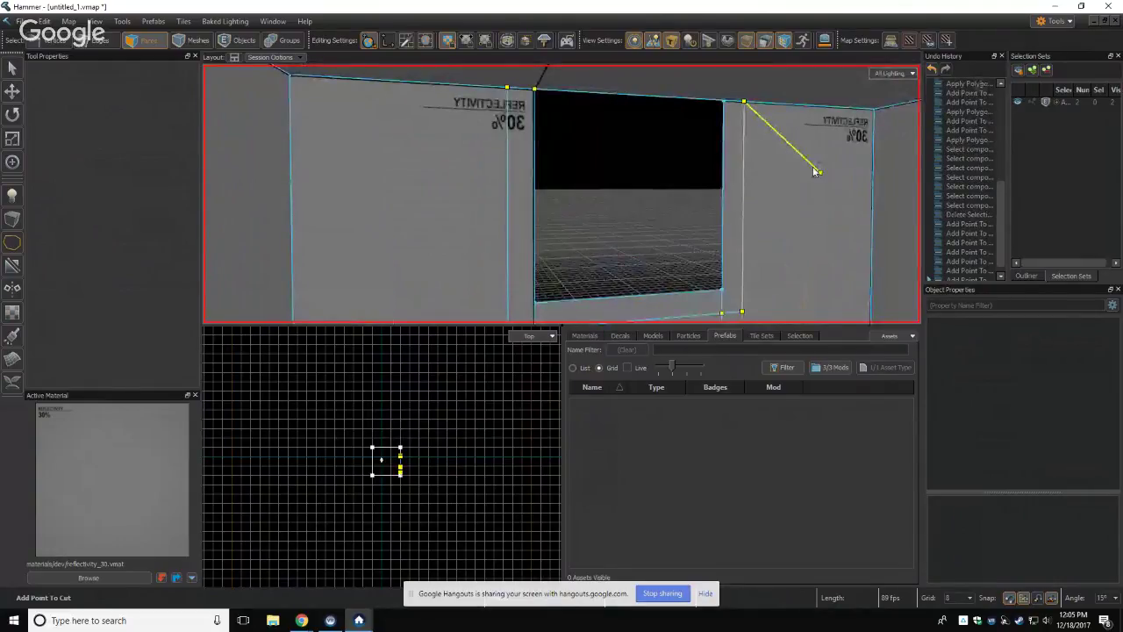
key(Return)
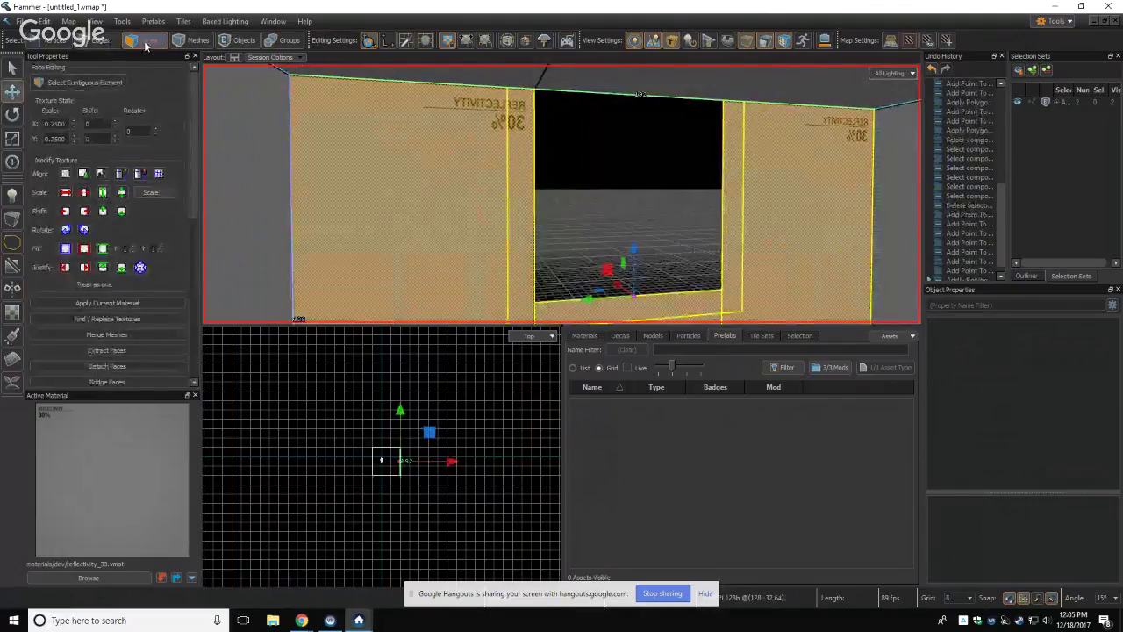
Step: Check the newly cut faces by selecting a narrow strip beside the window and the wall face on the opposite side
click(522, 166)
right_drag(693, 196, 690, 220)
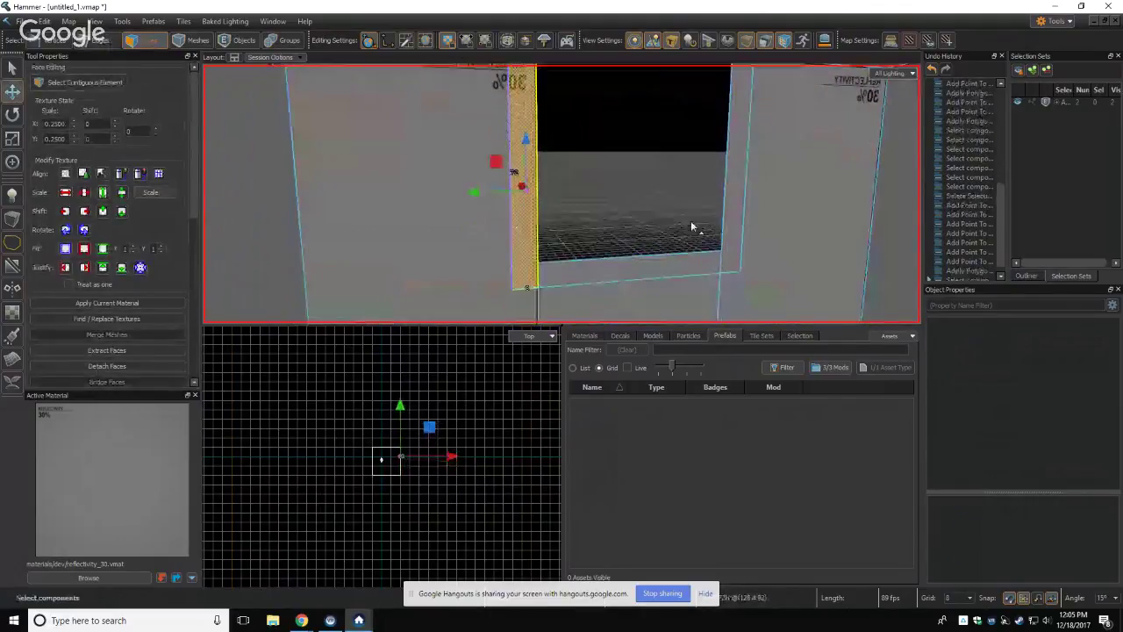
click(750, 230)
mouse_move(774, 186)
right_down()
mouse_move(790, 181)
mouse_move(795, 150)
mouse_move(792, 178)
right_up()
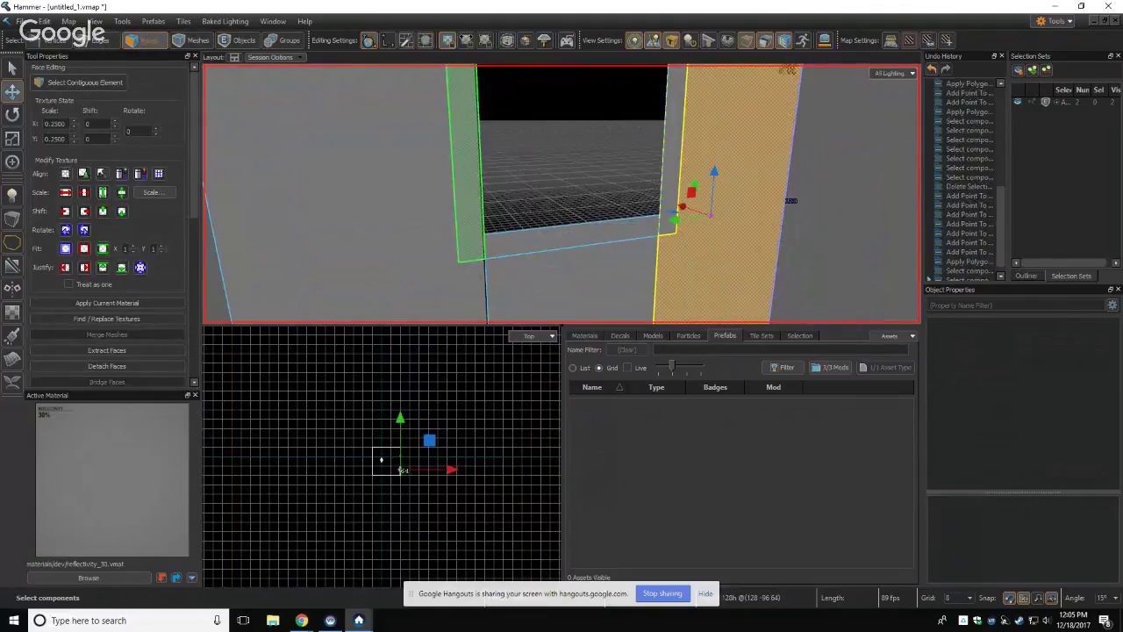
mouse_move(468, 129)
right_down()
mouse_move(459, 105)
mouse_move(459, 117)
right_up()
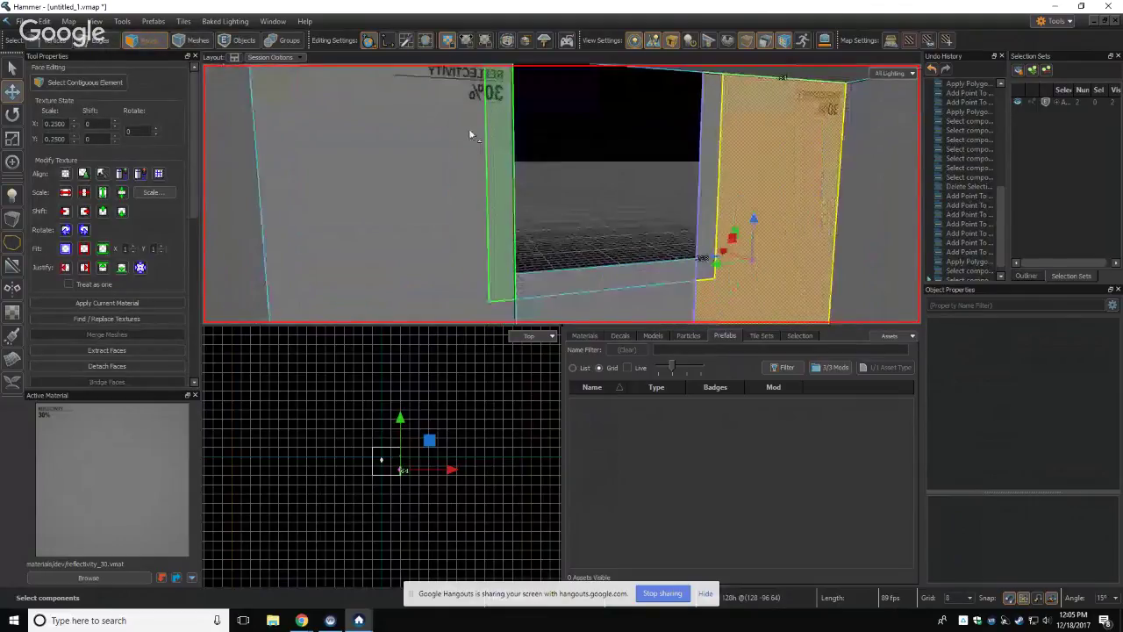
Step: Select the three narrow frame faces around the window opening together, and add the adjoining wall face to the selection
click(507, 169)
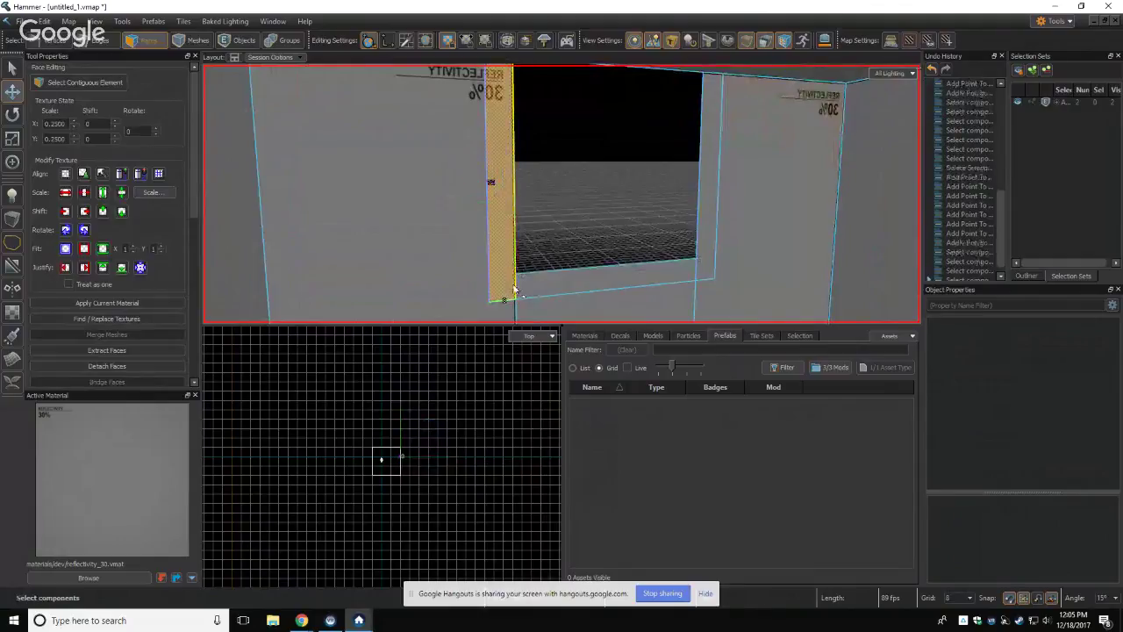
shift+click(516, 291)
shift+click(699, 275)
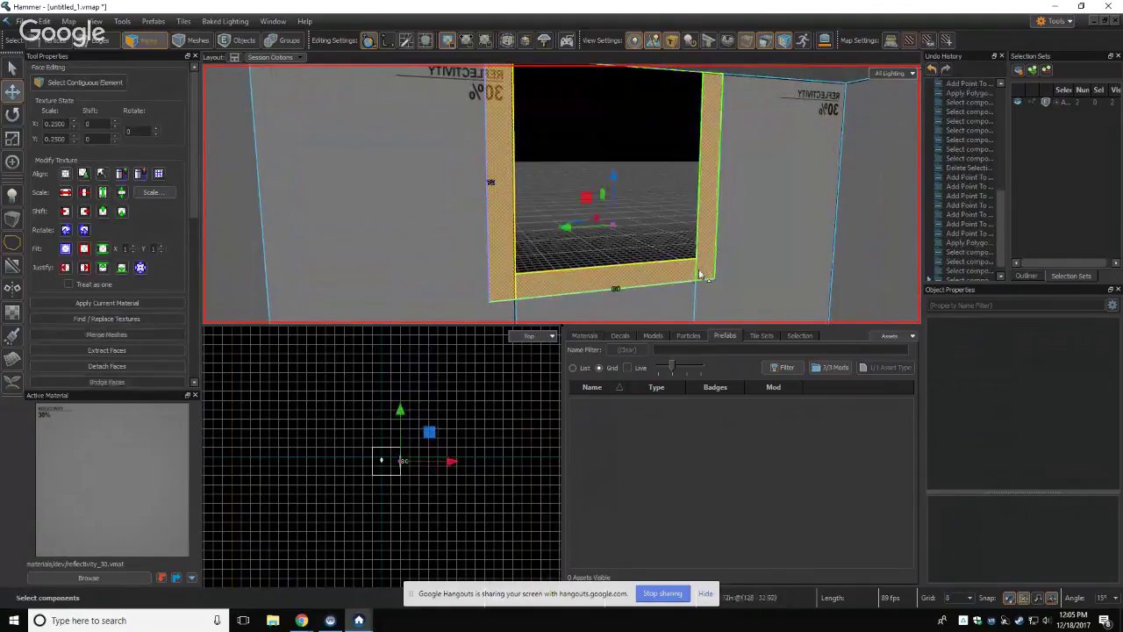
click(442, 246)
click(500, 236)
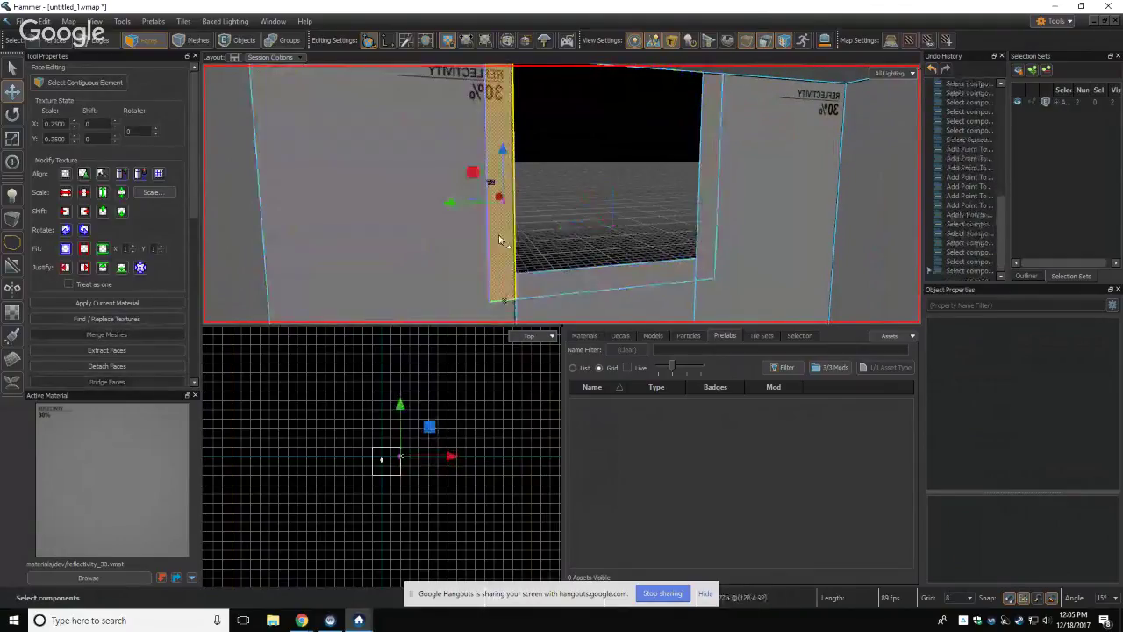
shift+click(553, 287)
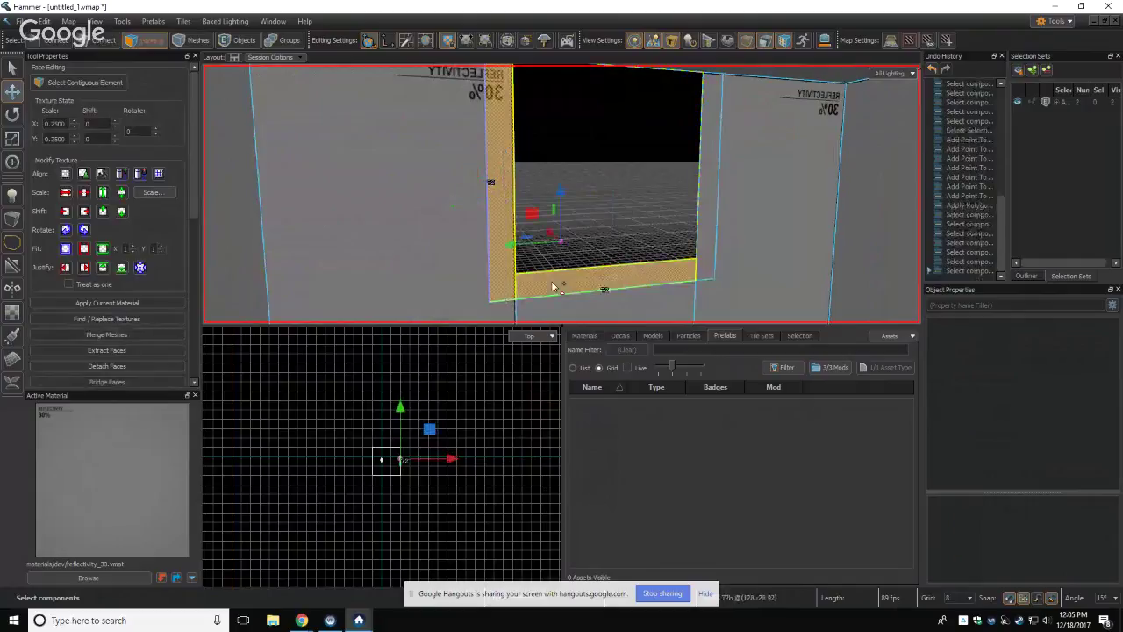
shift+click(703, 265)
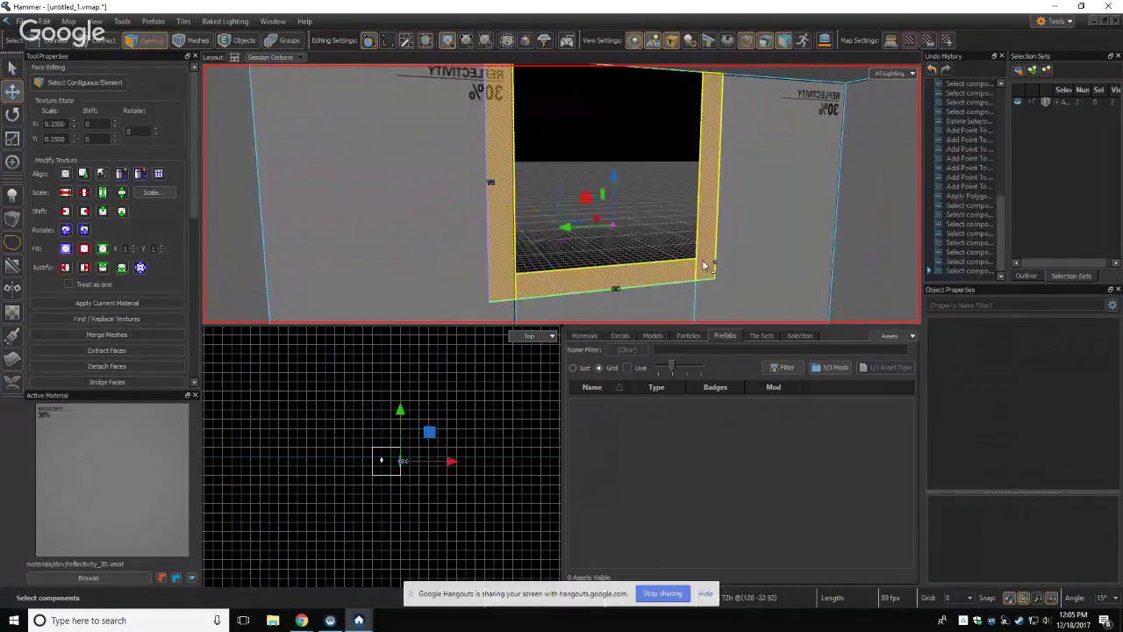
shift+click(734, 198)
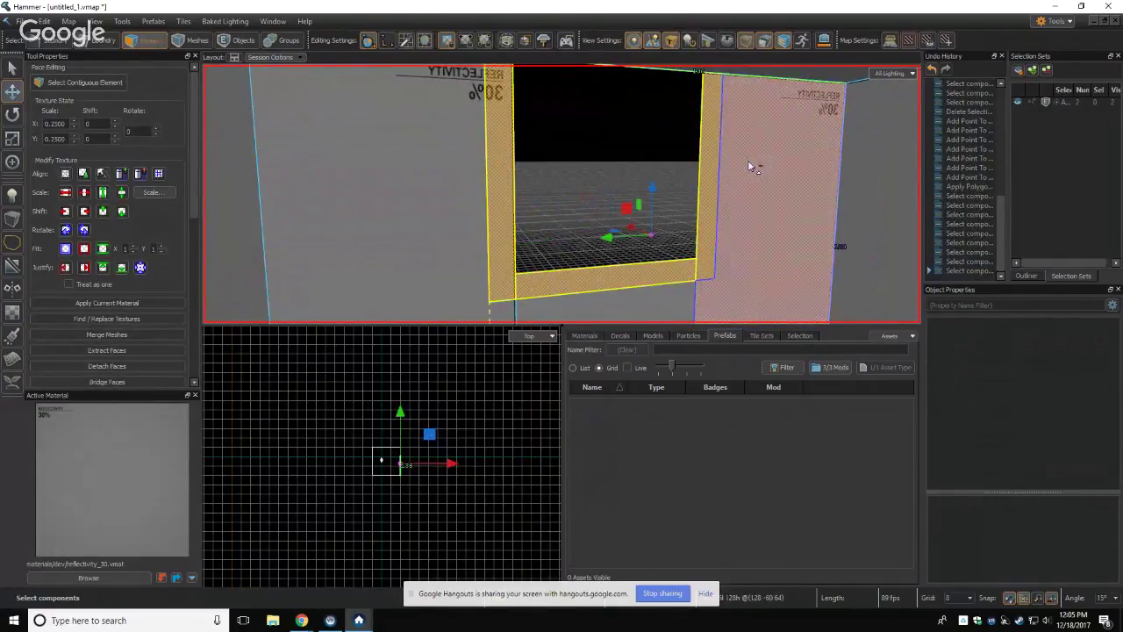
Step: Remove the adjoining wall face from the selection so only the three narrow frame faces are selected
ctrl+click(750, 167)
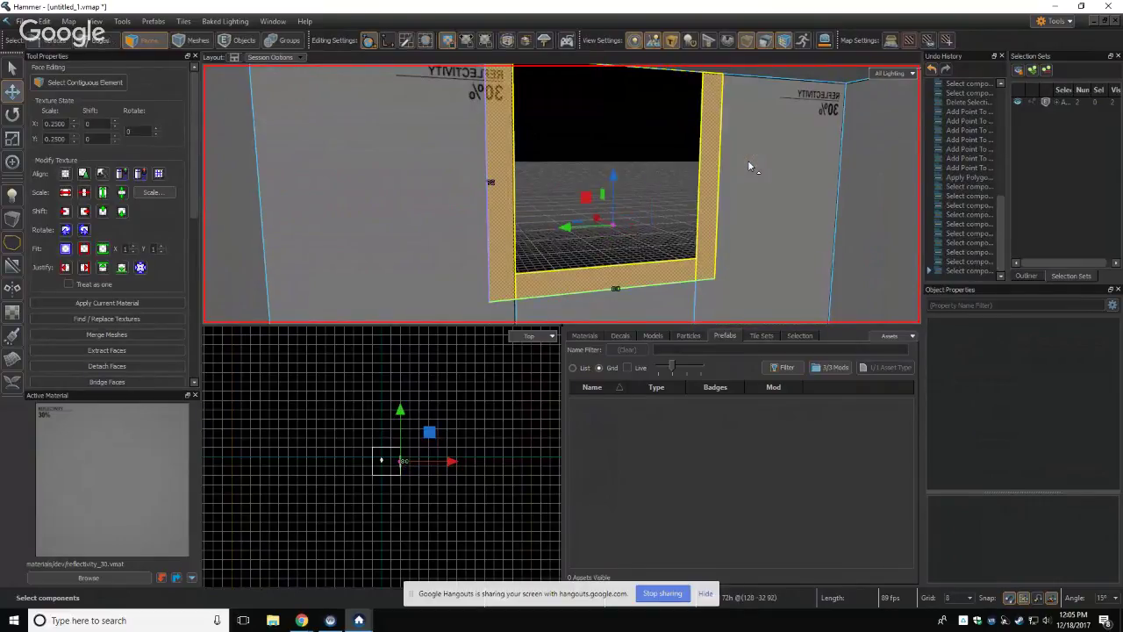
right_drag(458, 104, 574, 208)
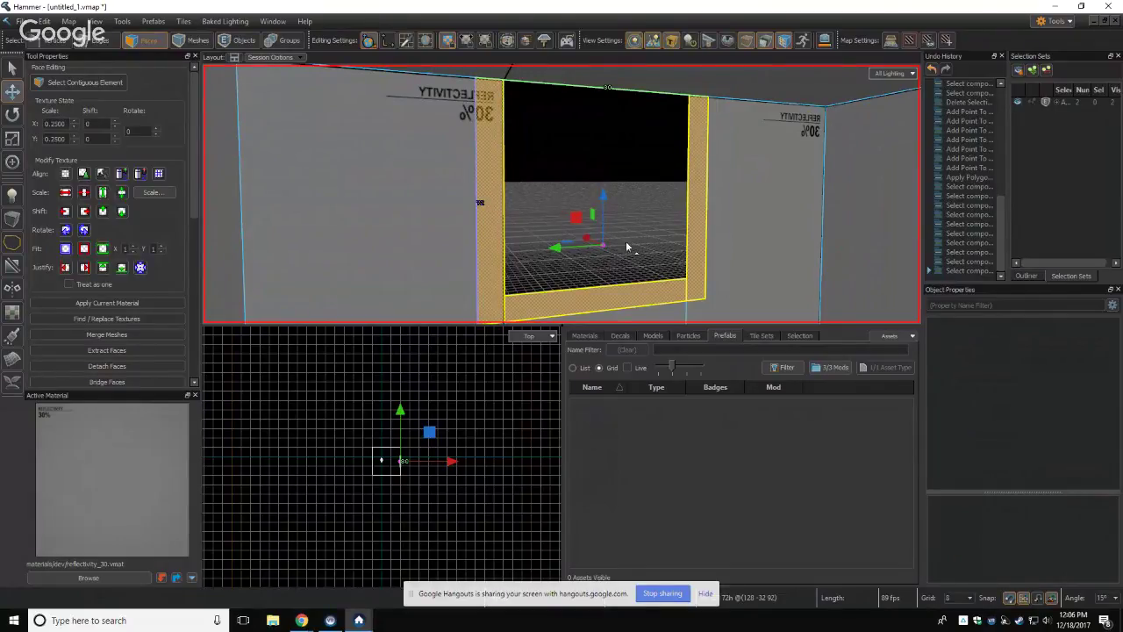
key(z)
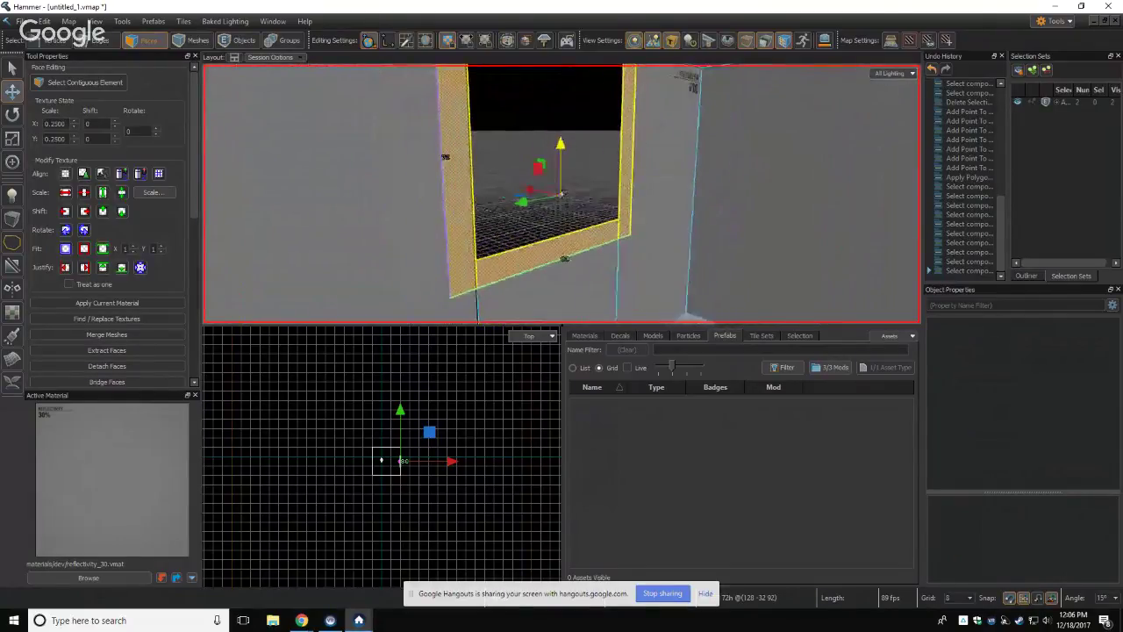
Step: Try moving the three frame faces 40 units into the room and shifting them downward, and undo both moves
drag(561, 193, 653, 214)
key(z)
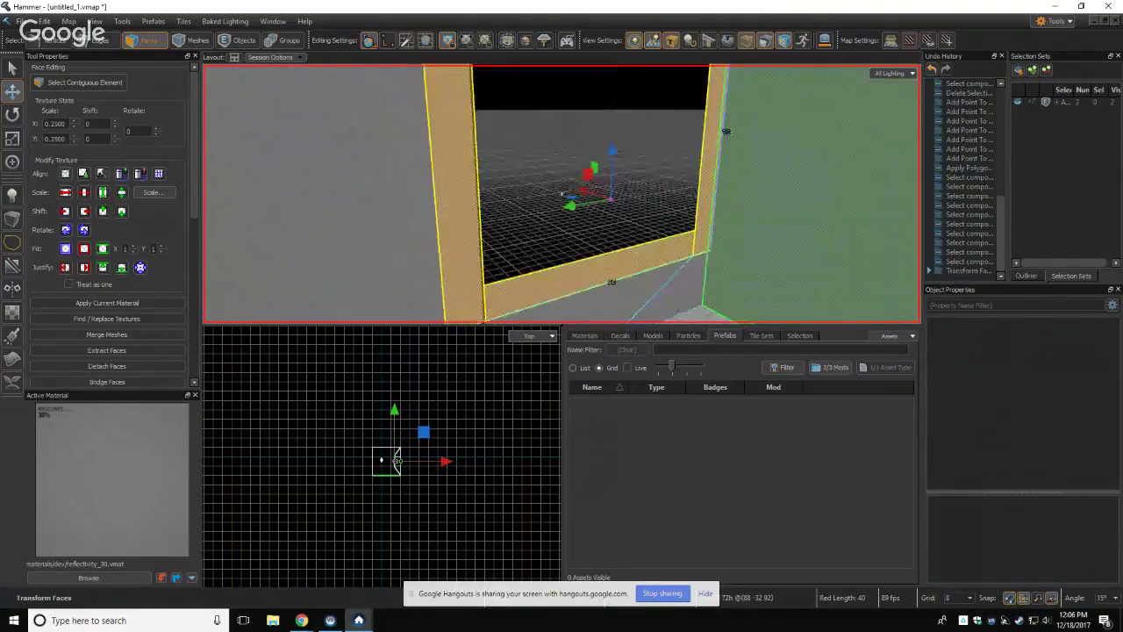
key(w)
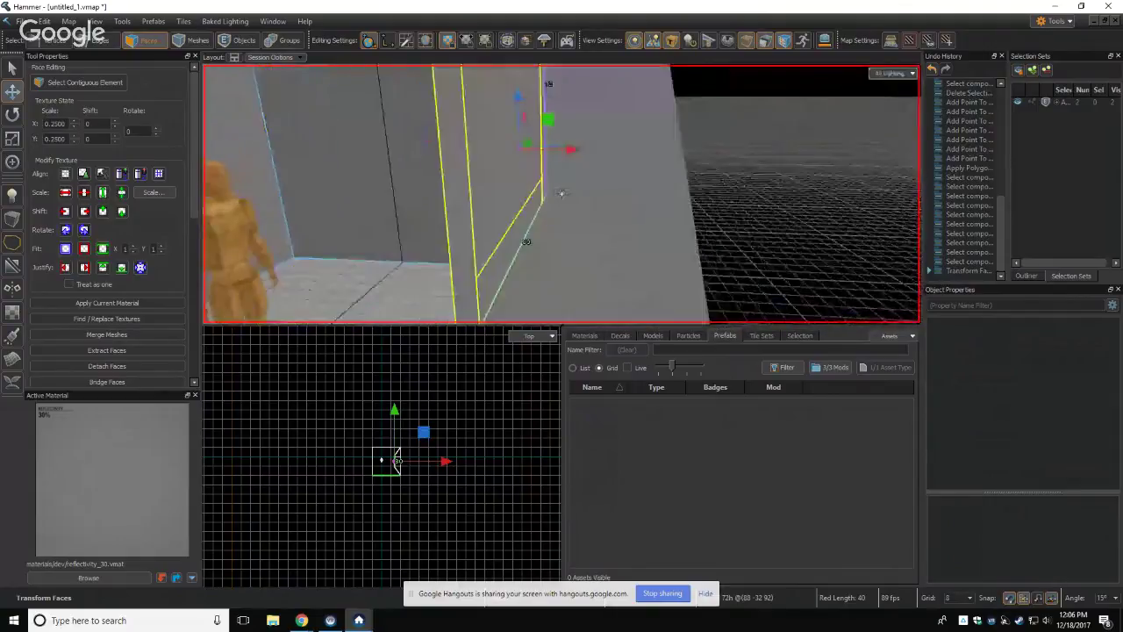
key(s)
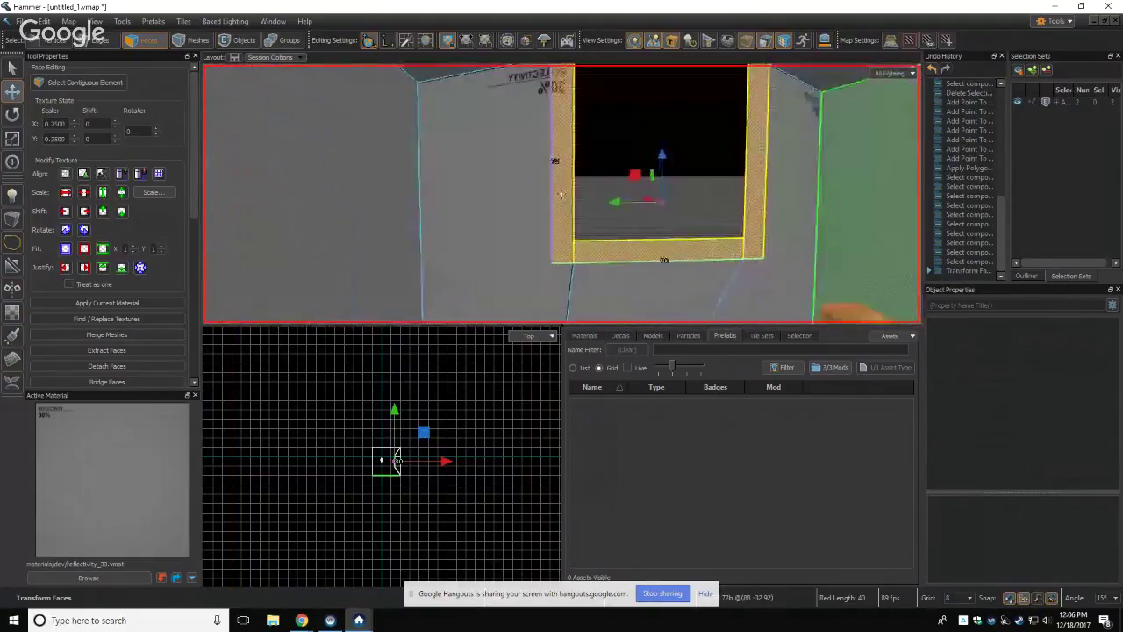
key(z)
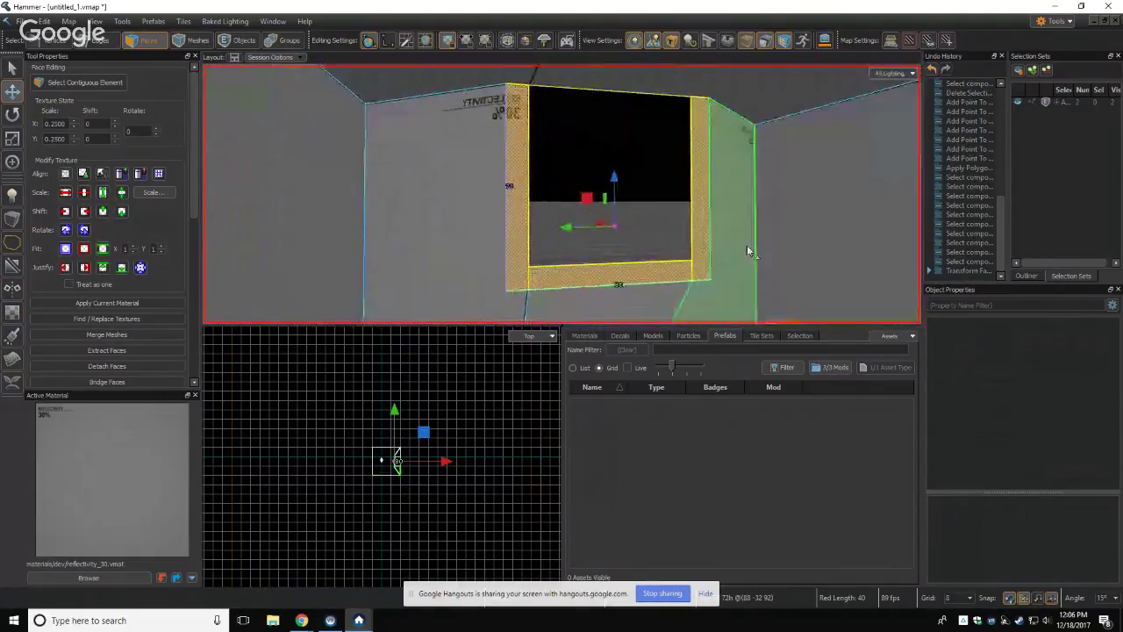
drag(617, 188, 620, 226)
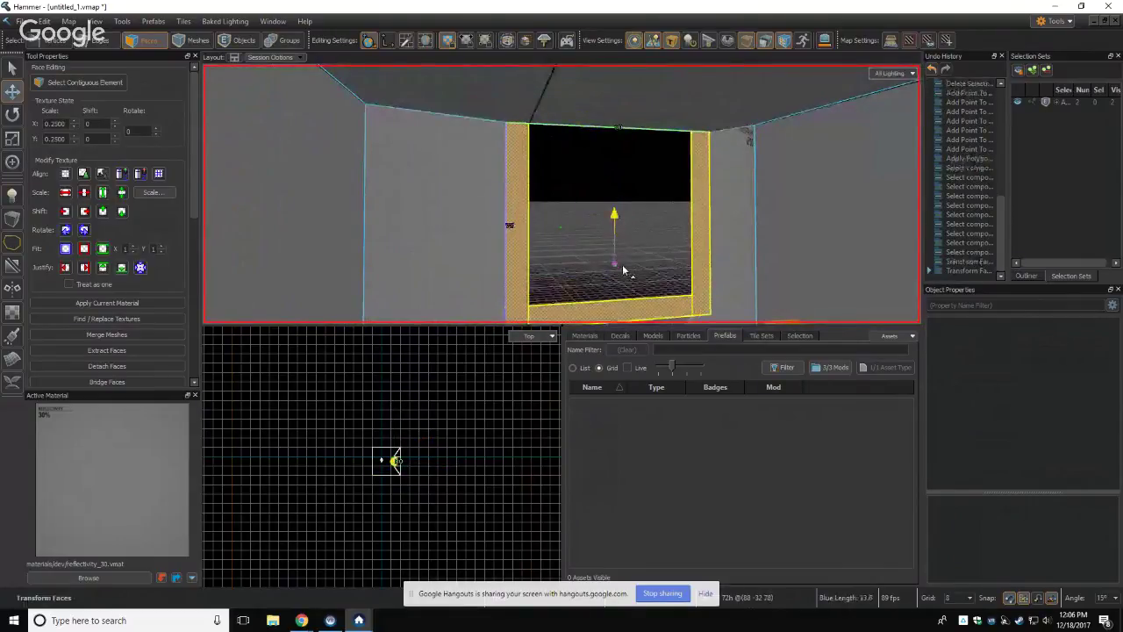
key(s)
key(d)
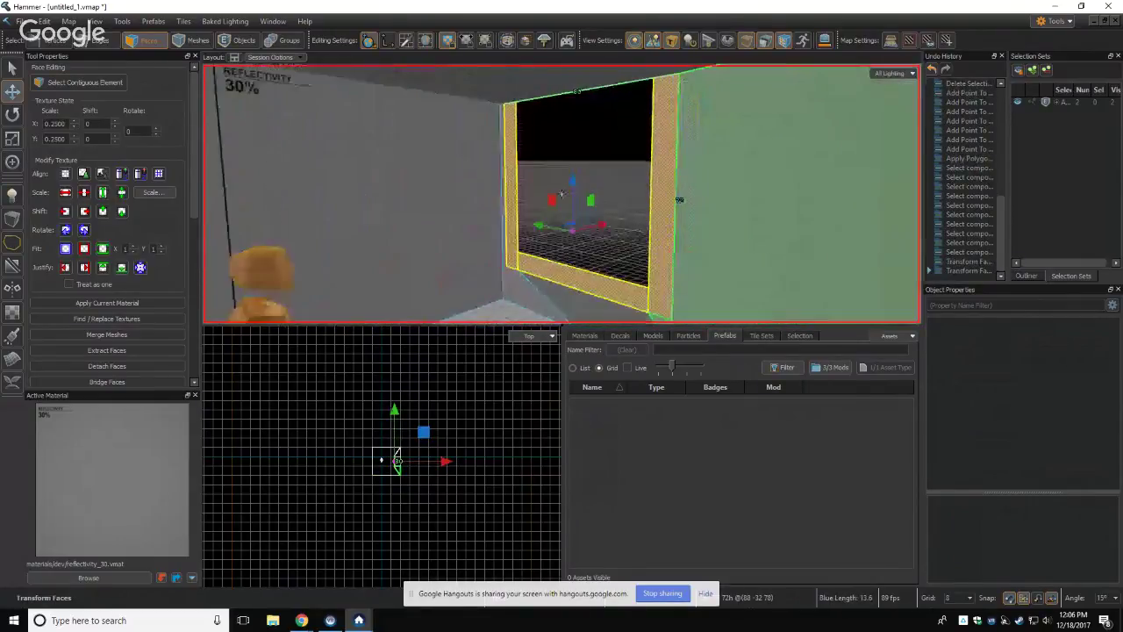
key(z)
key(ctrl+z)
key(ctrl+z)
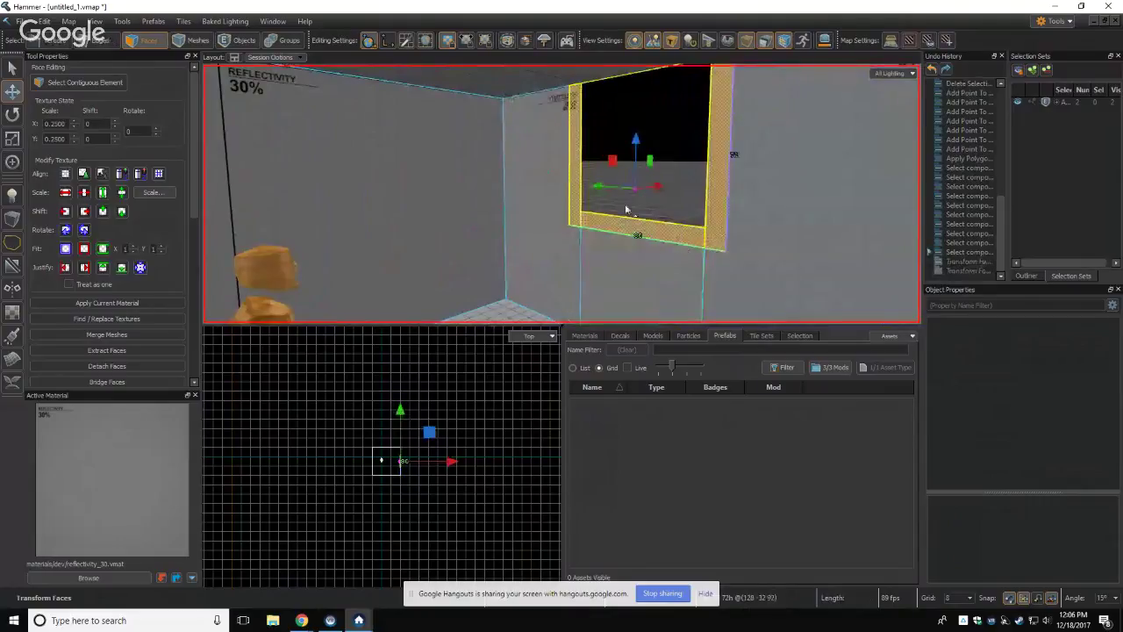
Step: Try moving the three frame faces a short distance into the room without extruding them
key(z)
key(a)
key(w)
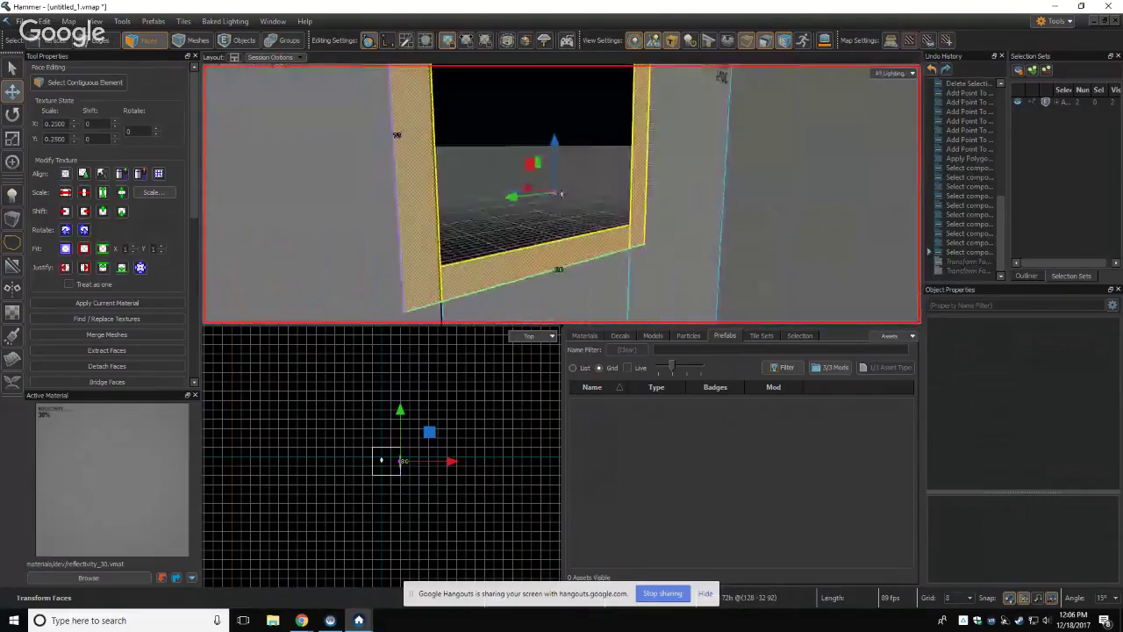
key(a)
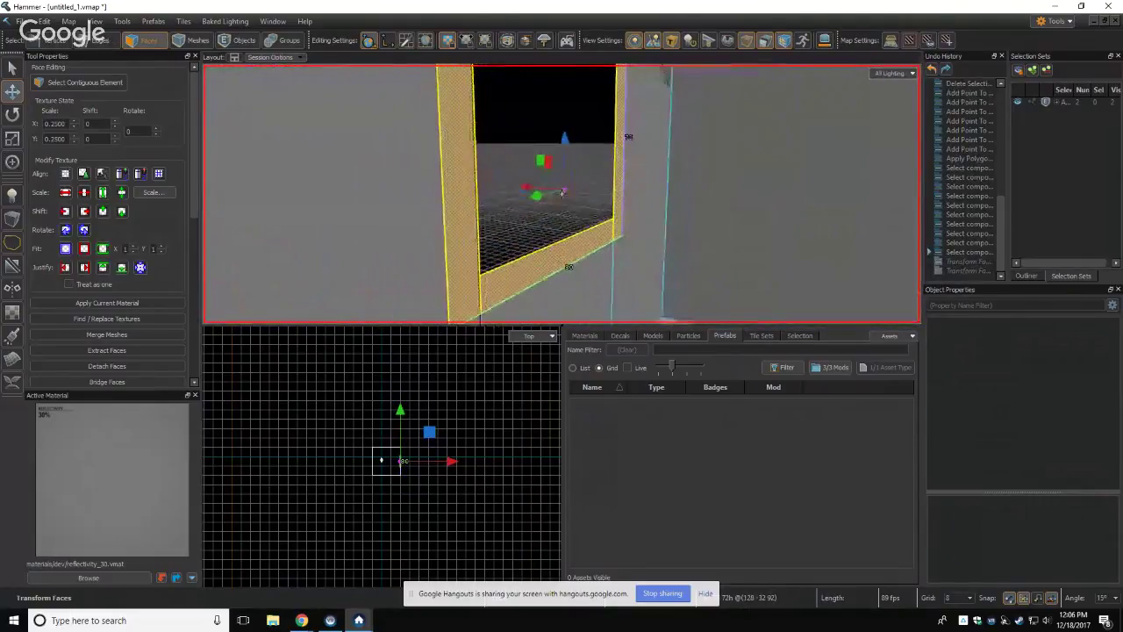
key(z)
mouse_move(550, 185)
mouse_down()
mouse_move(600, 190)
mouse_move(570, 189)
mouse_up()
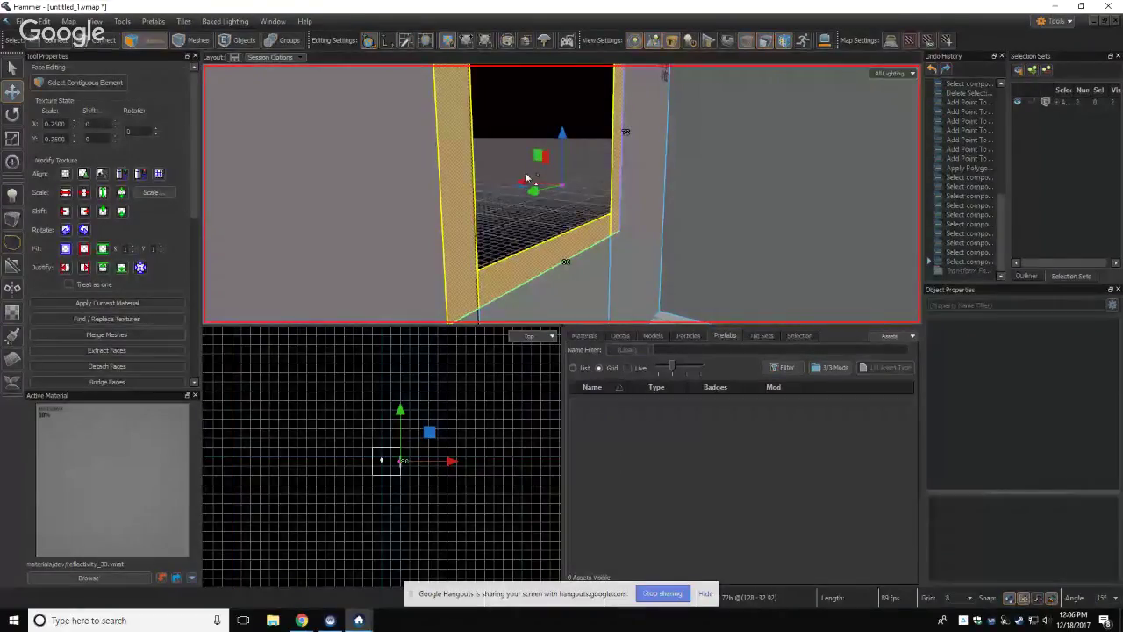
Step: Extrude the three selected frame faces 8 units into the room
shift+drag(527, 179, 581, 190)
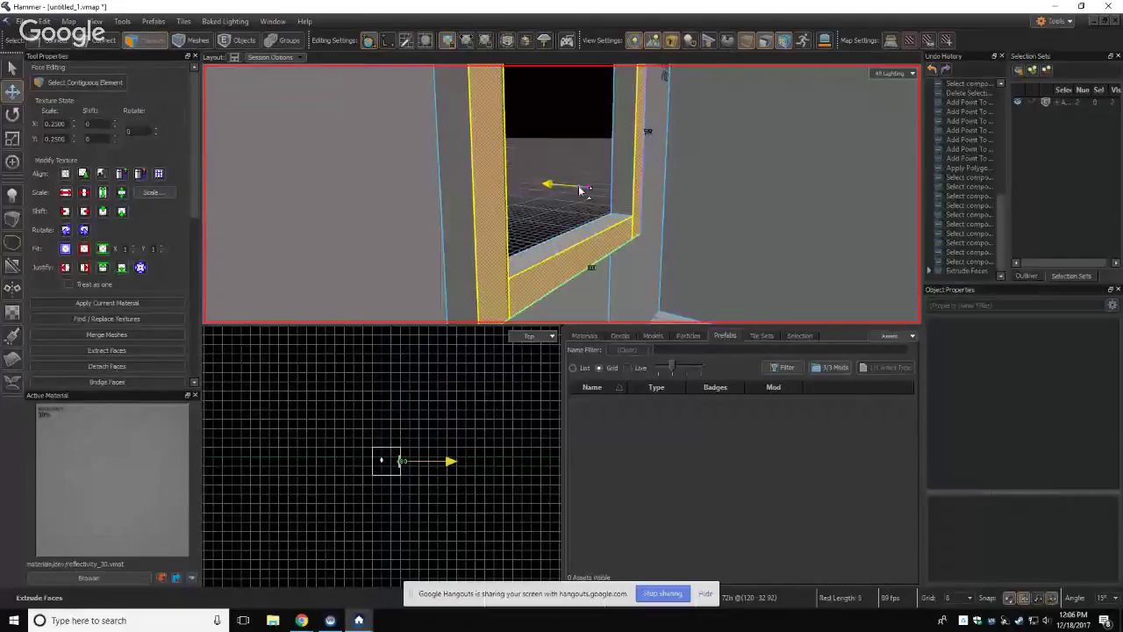
key(z)
key(z)
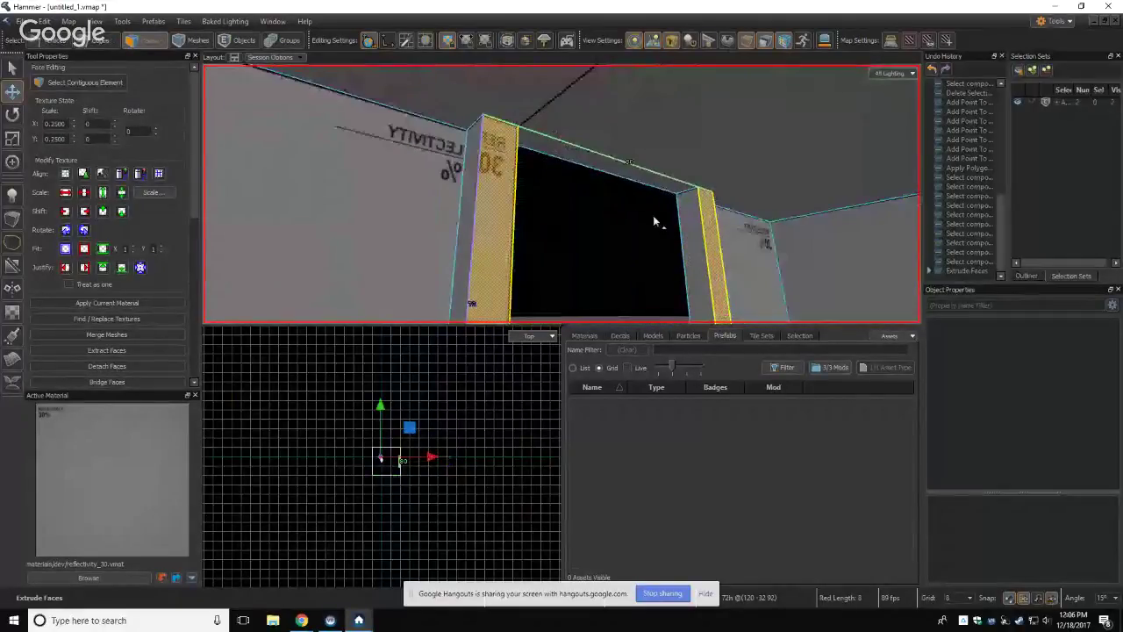
Step: Cut across the inner side face of the window opening about 8 units below the ceiling and apply the cut
click(567, 157)
key(z)
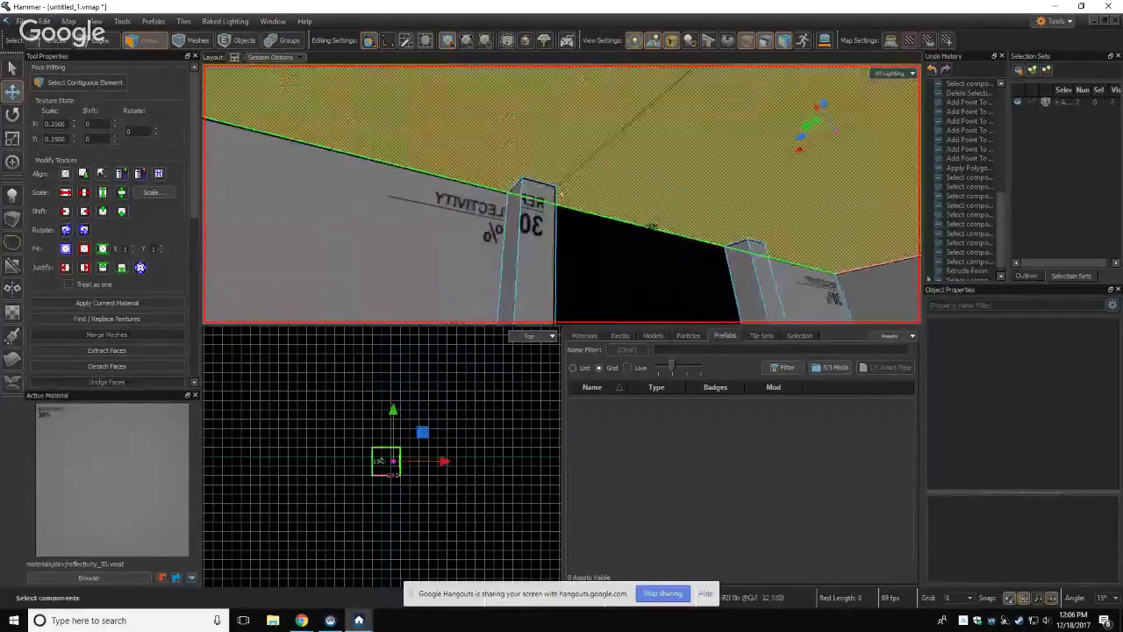
key(z)
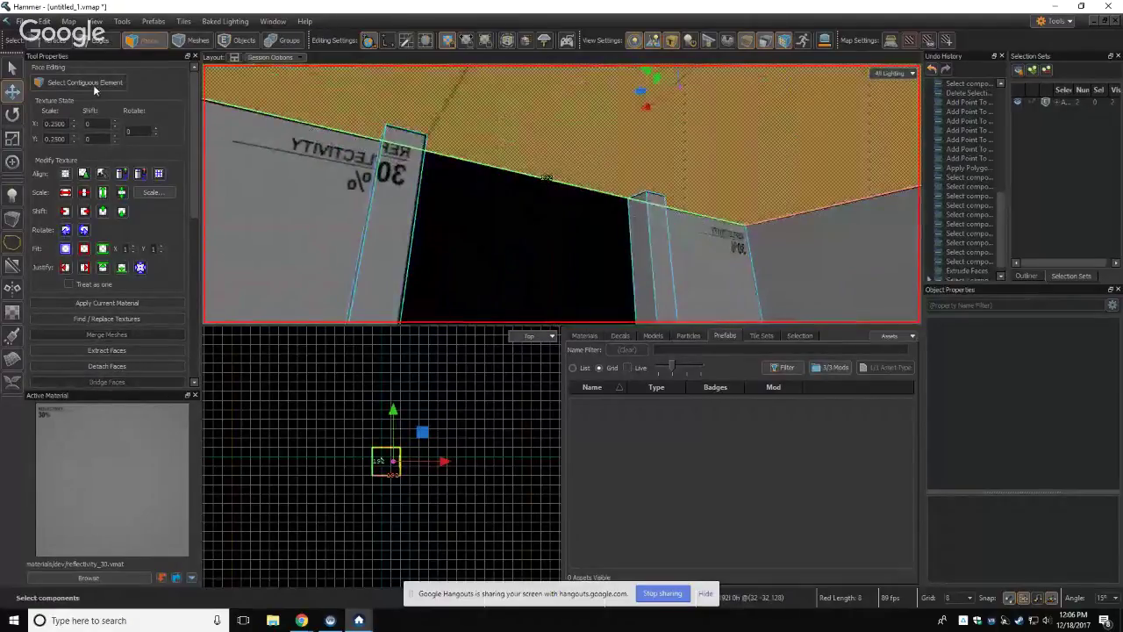
click(631, 223)
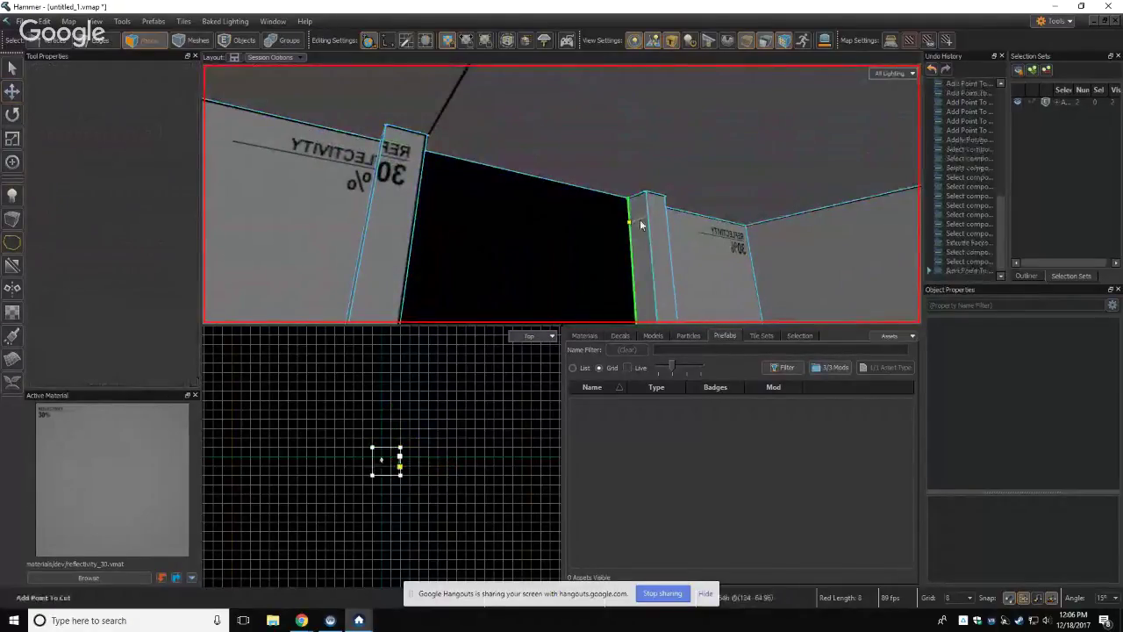
click(647, 217)
key(Return)
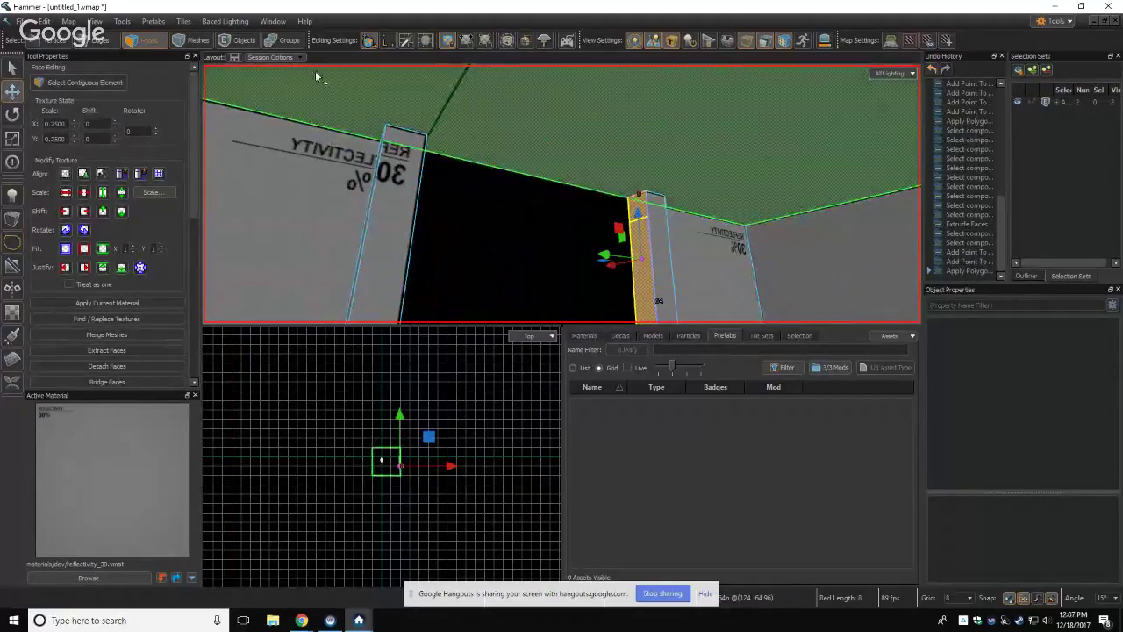
Step: Extrude the small uppermost face of the window's inner side 64 units across the opening to form the frame's header
click(634, 208)
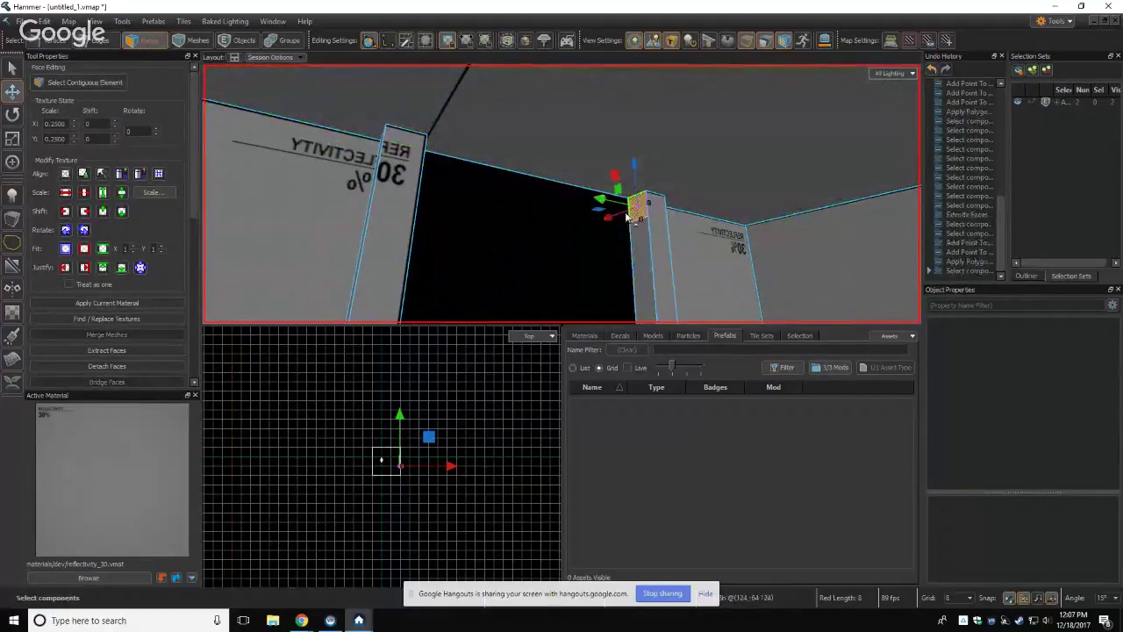
shift+drag(604, 203, 430, 195)
key(z)
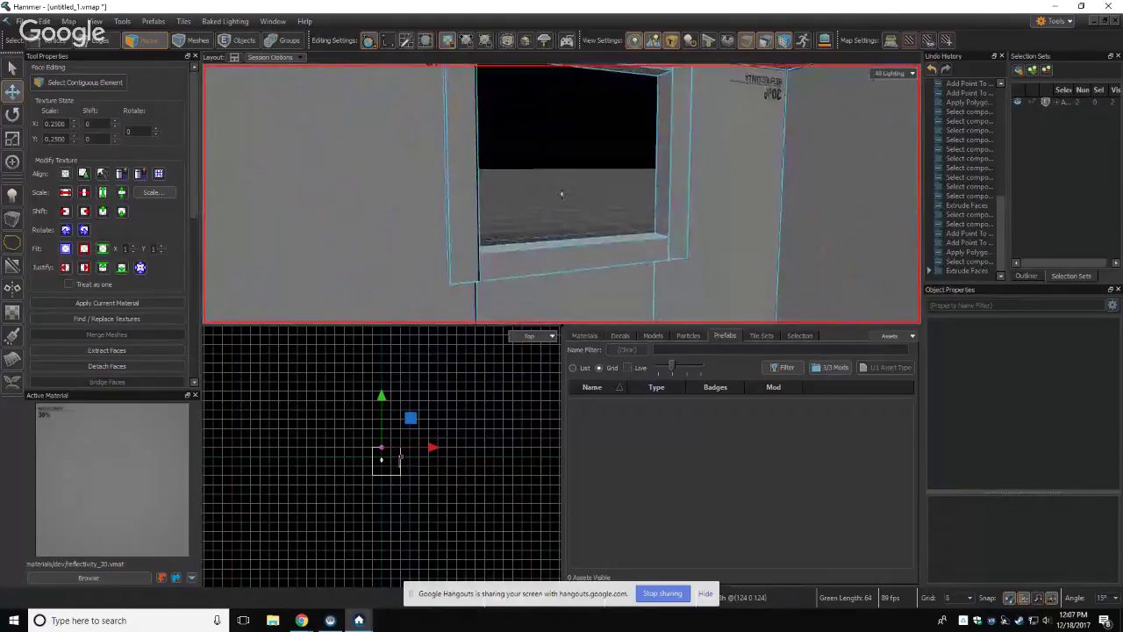
Step: Select the sill's room-side top edge, reduce the grid size to 4 and shift the edge perpendicular to the wall
key(w)
key(z)
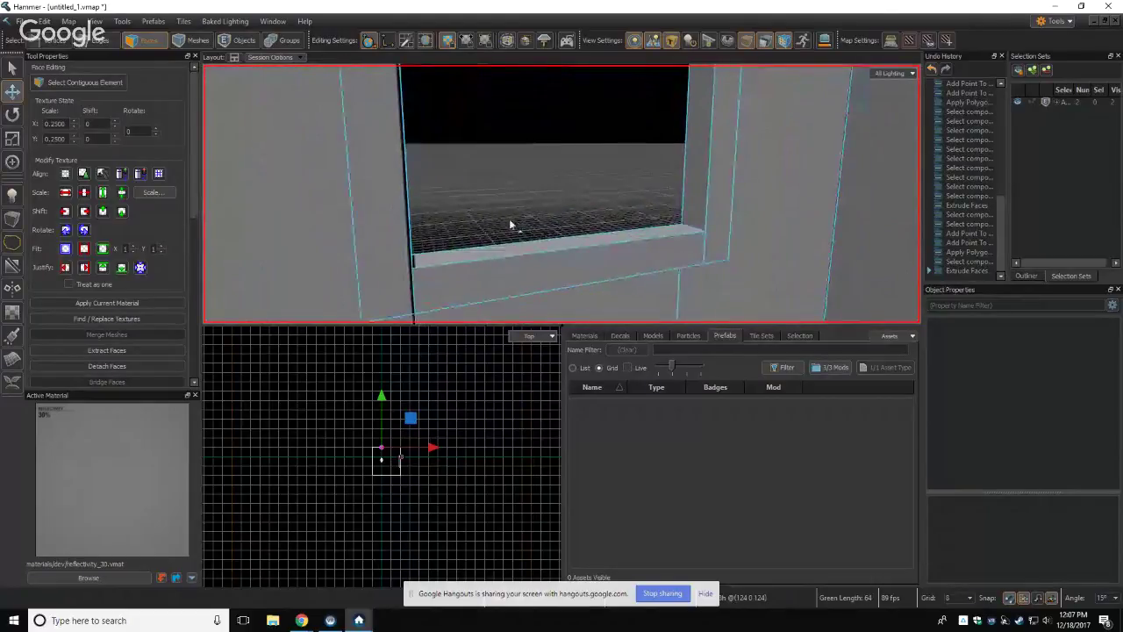
click(104, 43)
click(510, 255)
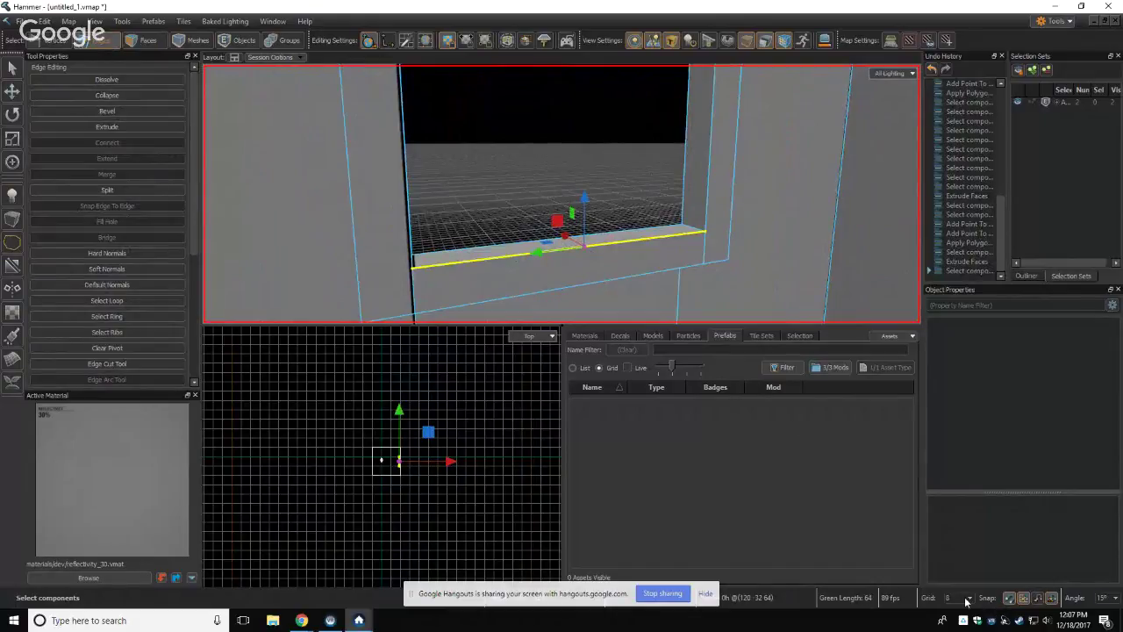
scroll(963, 597, up, 1)
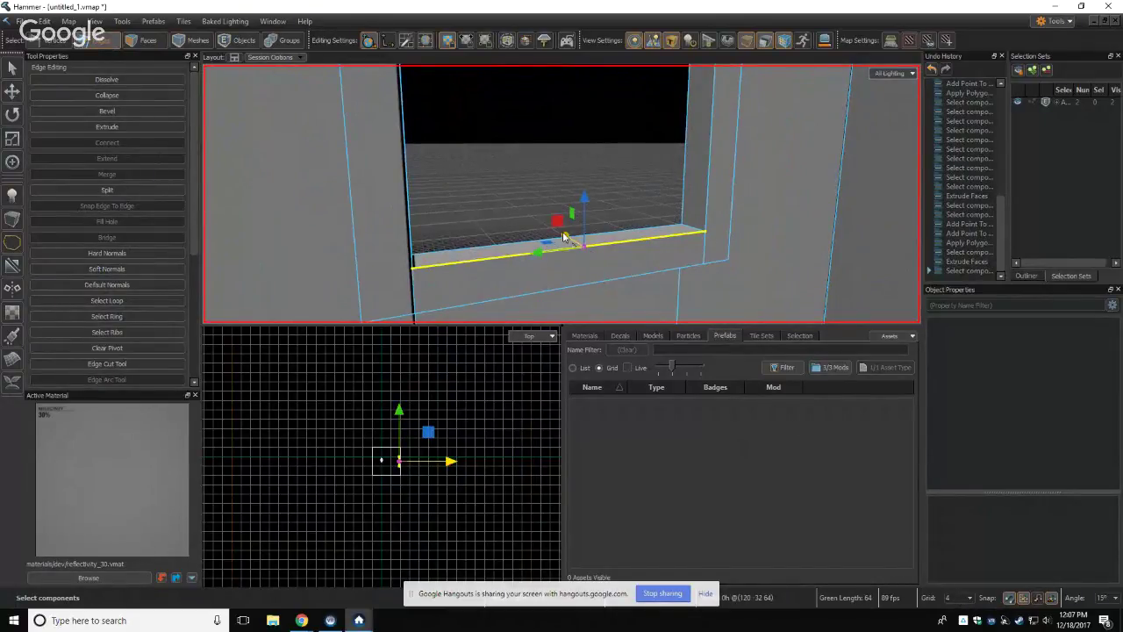
drag(566, 239, 585, 286)
Step: Select the frame's lower outer edge beneath the sill, try moving it and undo that move
click(598, 281)
right_drag(584, 286, 562, 194)
key(d)
key(s)
key(ctrl+z)
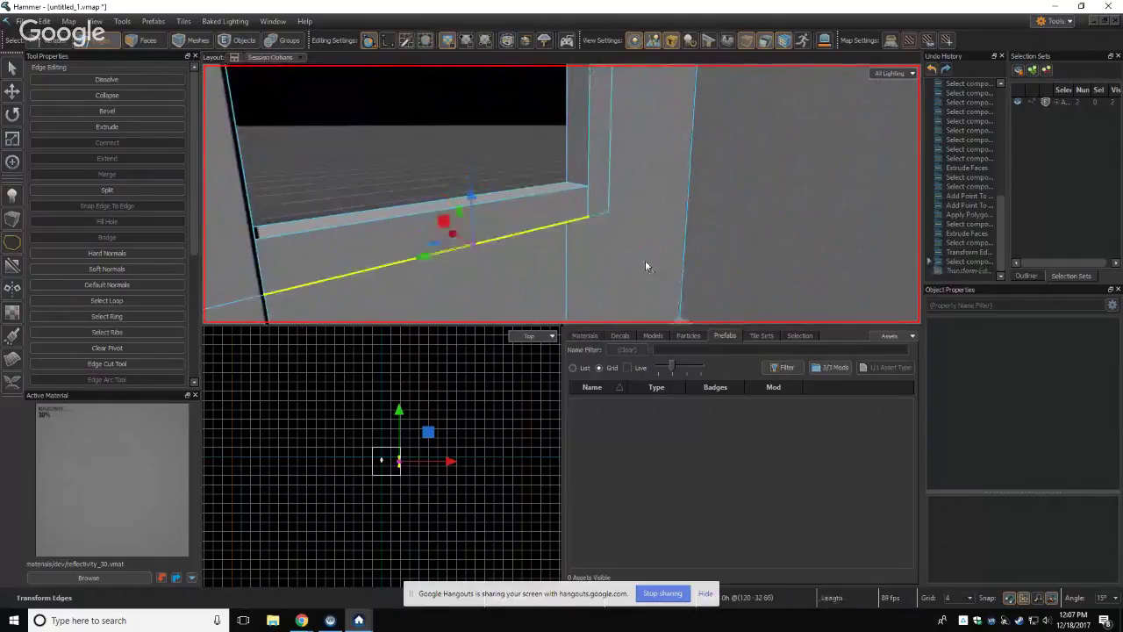
Step: Add the frame's remaining lower and side outer edges and the short vertical edge below the sill corner to the selection
ctrl+click(599, 218)
ctrl+click(610, 207)
right_drag(590, 206, 544, 232)
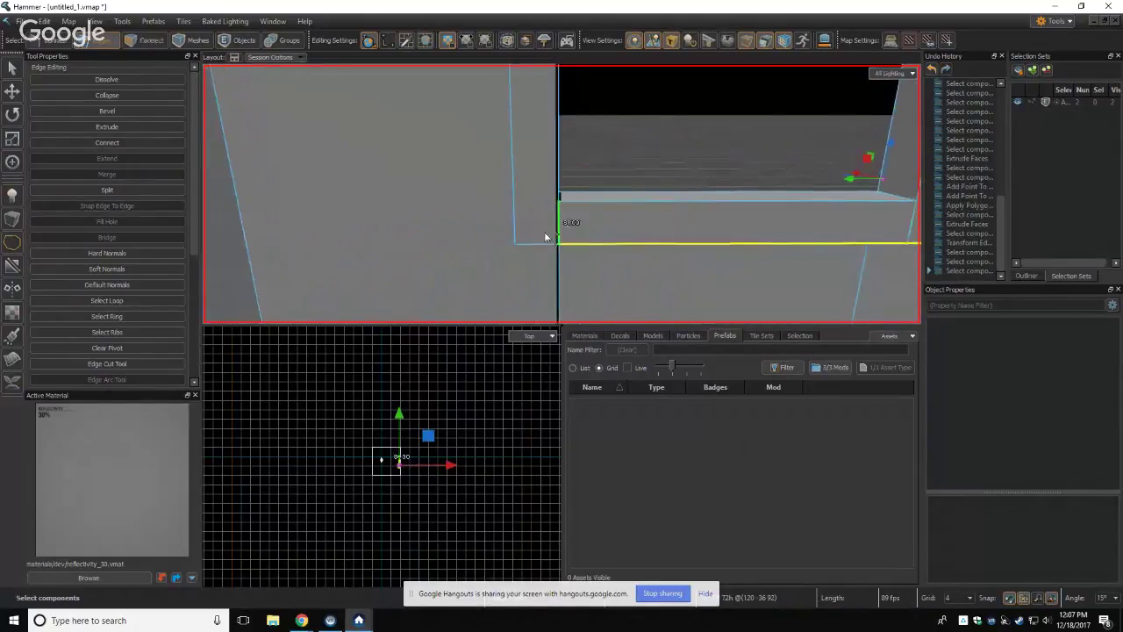
ctrl+click(518, 228)
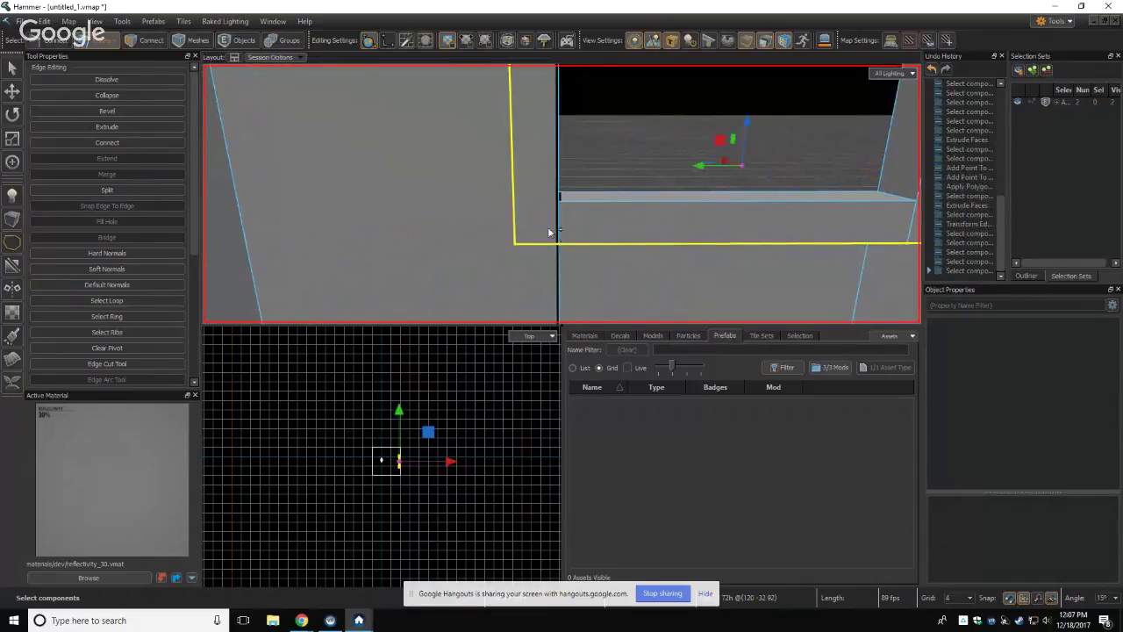
ctrl+click(559, 230)
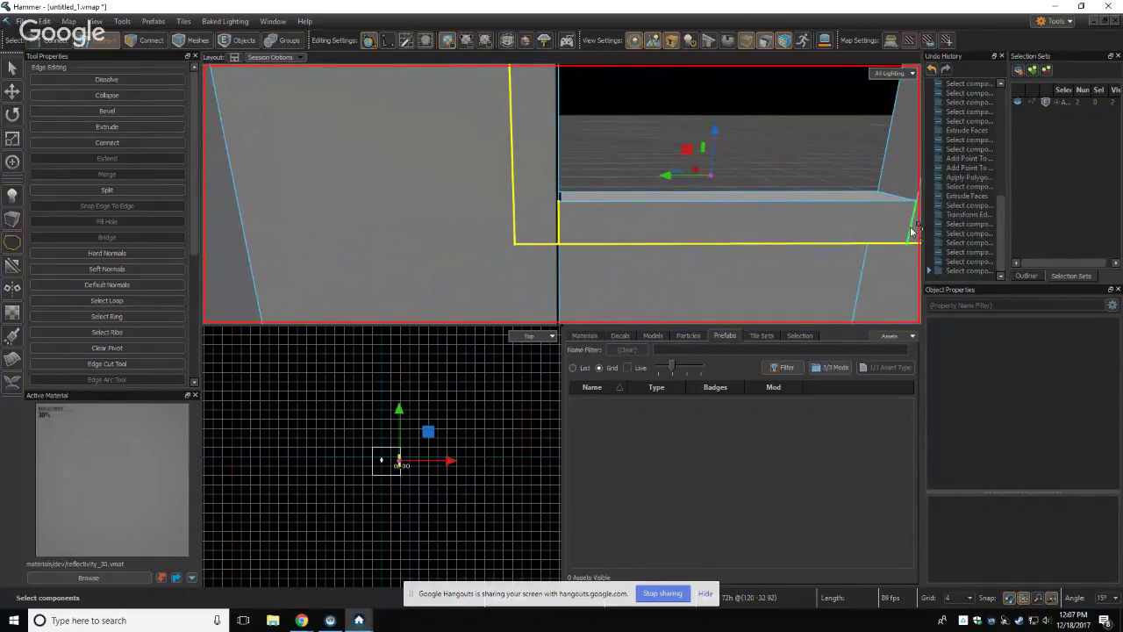
right_drag(889, 231, 562, 194)
right_drag(562, 194, 562, 194)
Step: Shift the selected outer edges of the window frame slightly in two moves and clear the selection
drag(542, 215, 557, 215)
right_drag(557, 215, 562, 194)
drag(527, 247, 562, 250)
click(498, 198)
right_drag(498, 198, 561, 194)
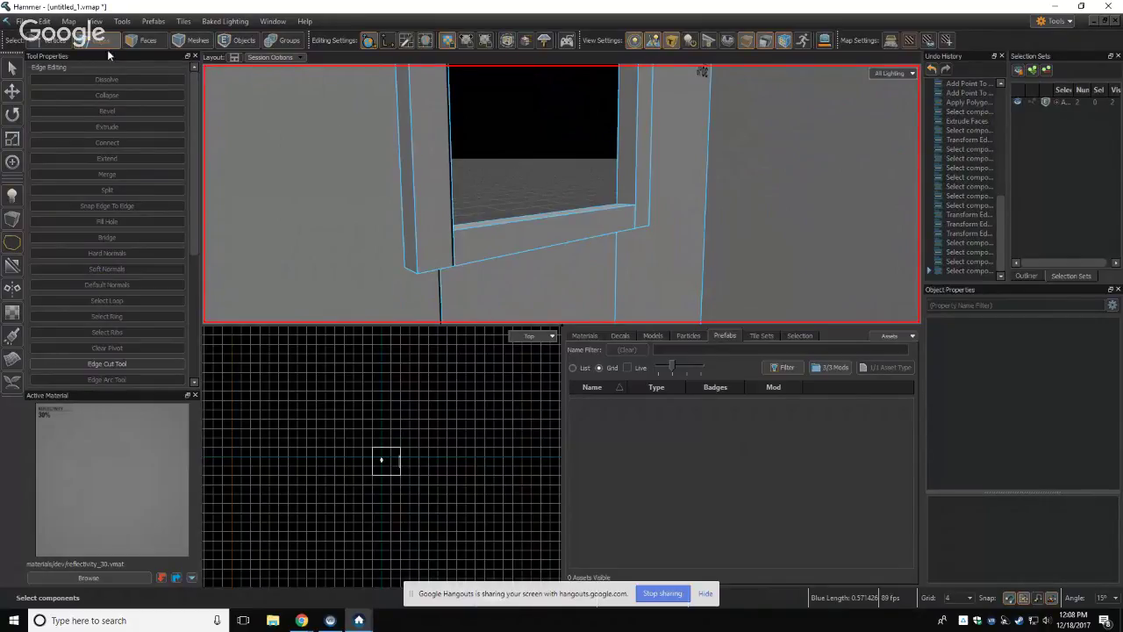
Step: Select the frame's vertical front face and examine its lower corner where it meets the sill
click(142, 41)
click(443, 184)
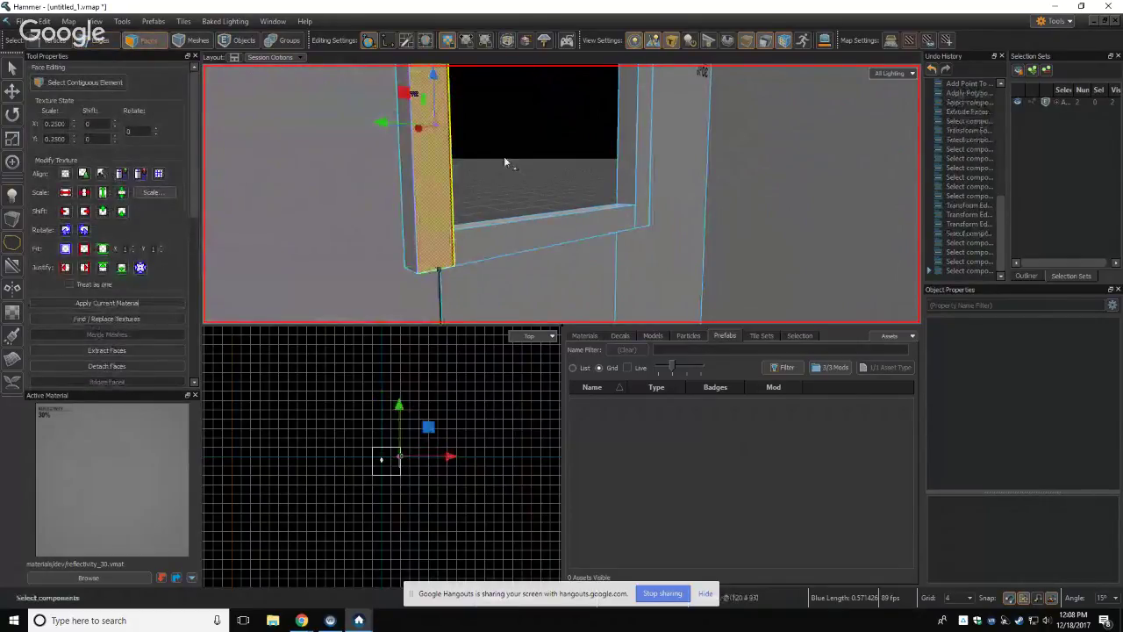
key(z)
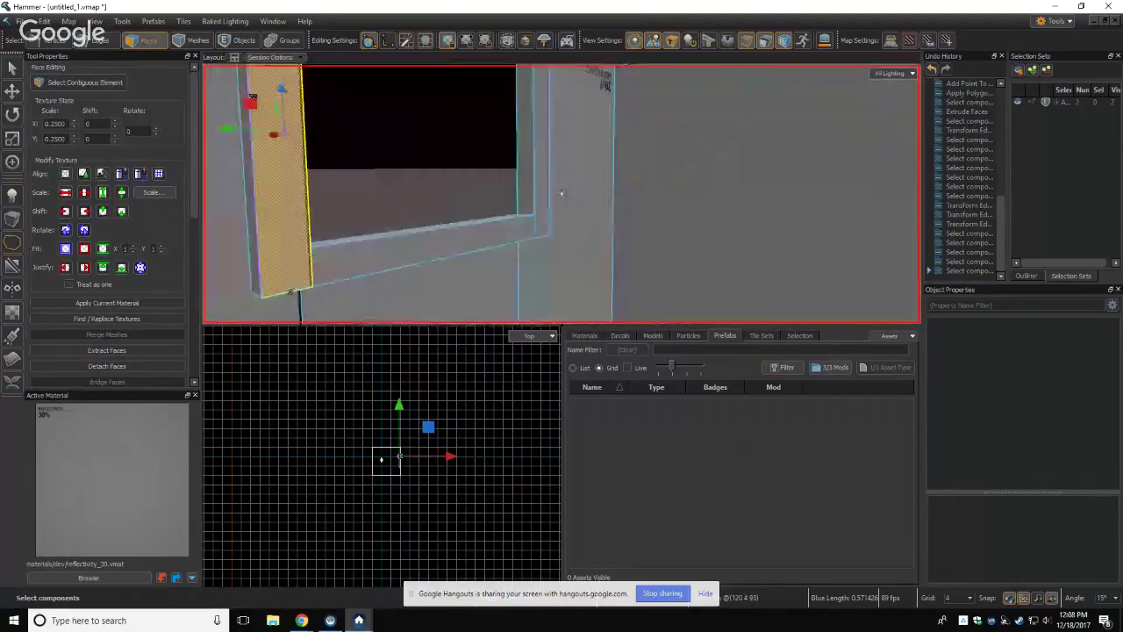
key(w)
key(a)
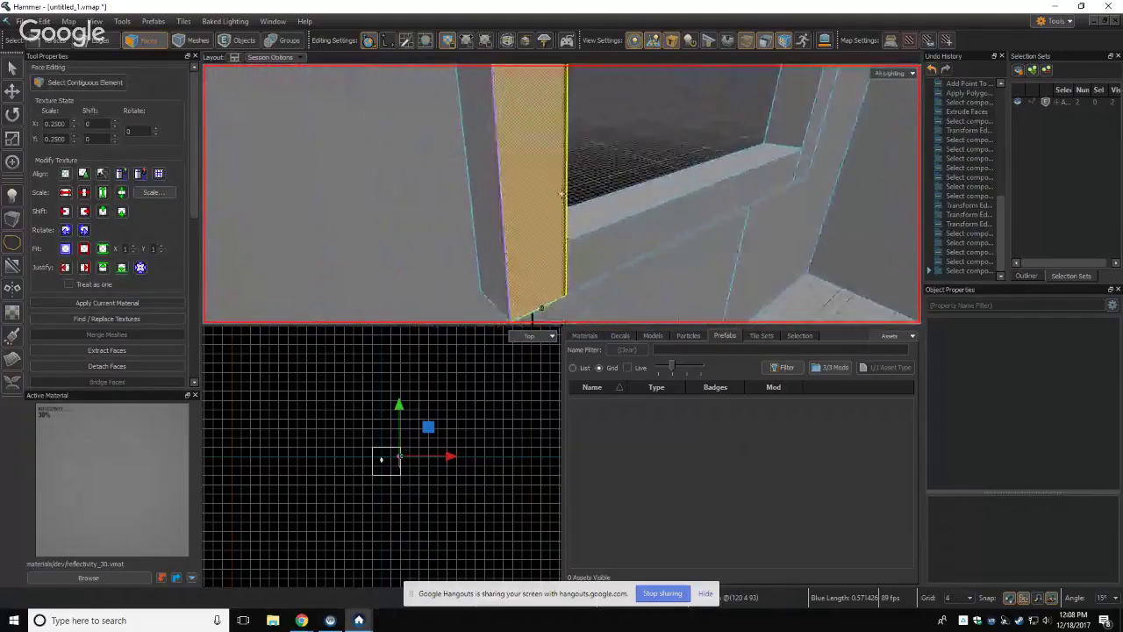
key(d)
key(z)
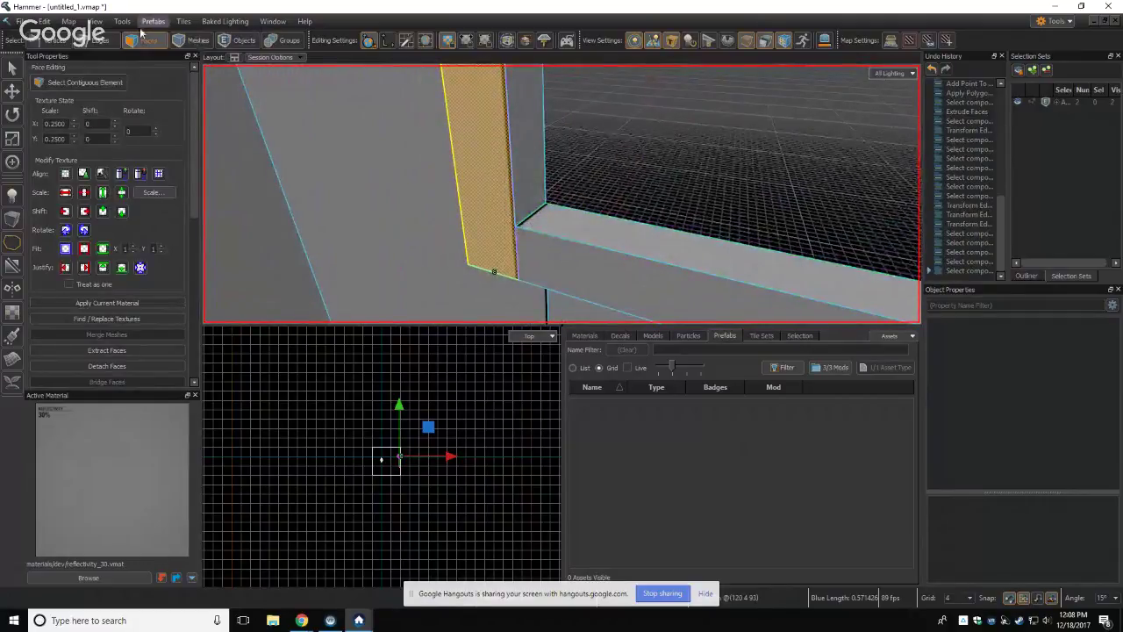
Step: Move the short edge where the sill meets the frame side 4 units along the sill, and undo the further move
click(97, 41)
click(540, 211)
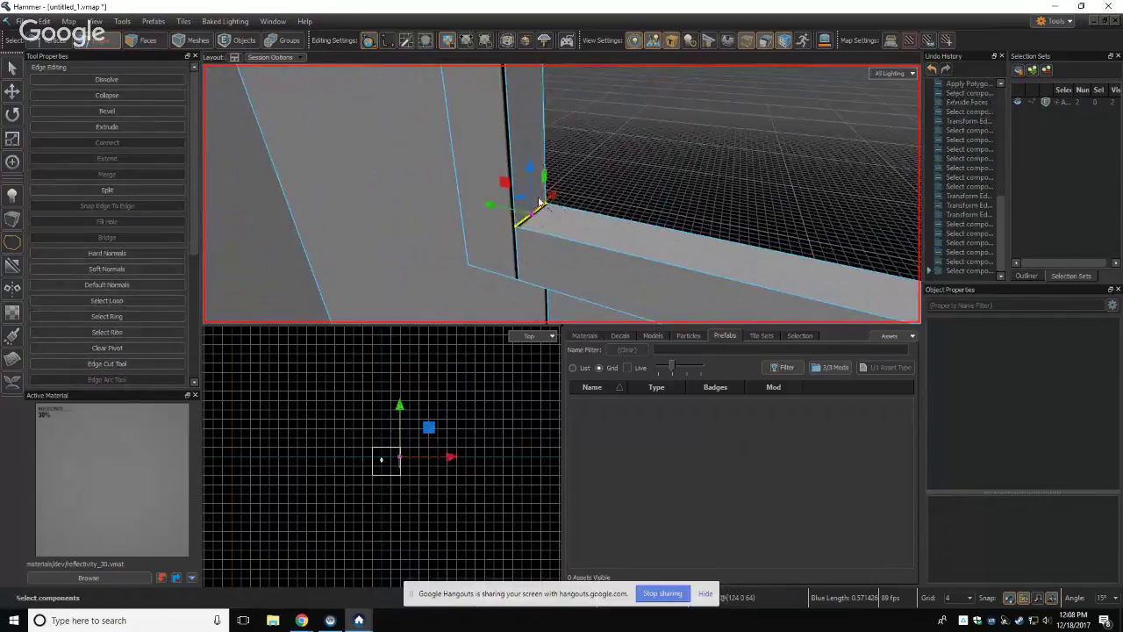
drag(501, 205, 564, 157)
key(ctrl+z)
key(ctrl+z)
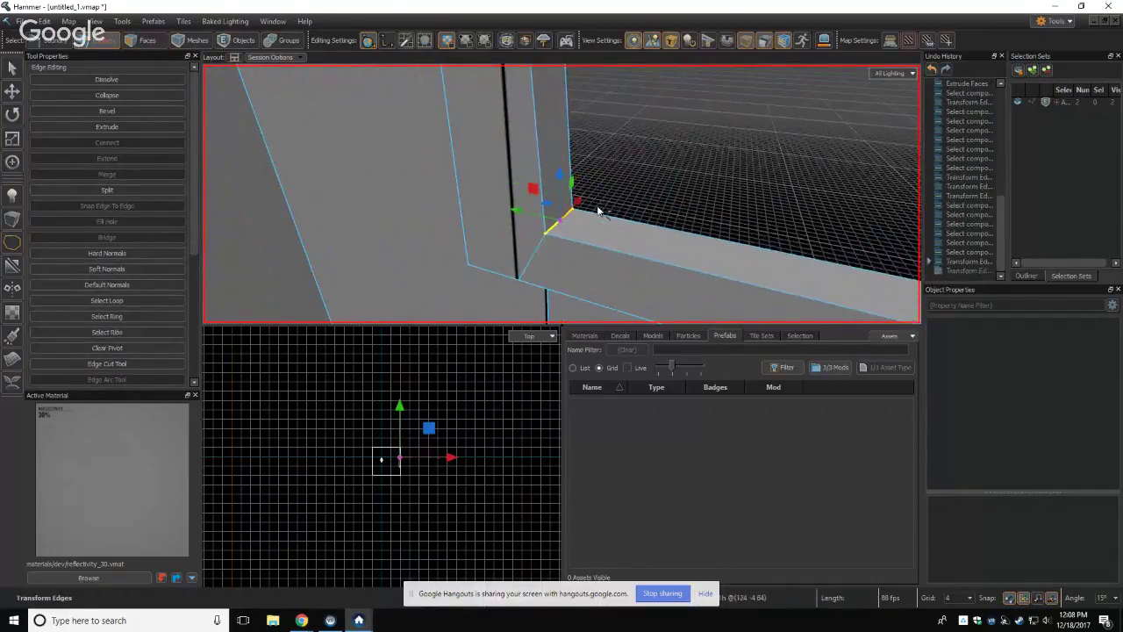
Step: Select the long horizontal edge along the lower front of the window sill and reduce the grid size to 0.25
key(z)
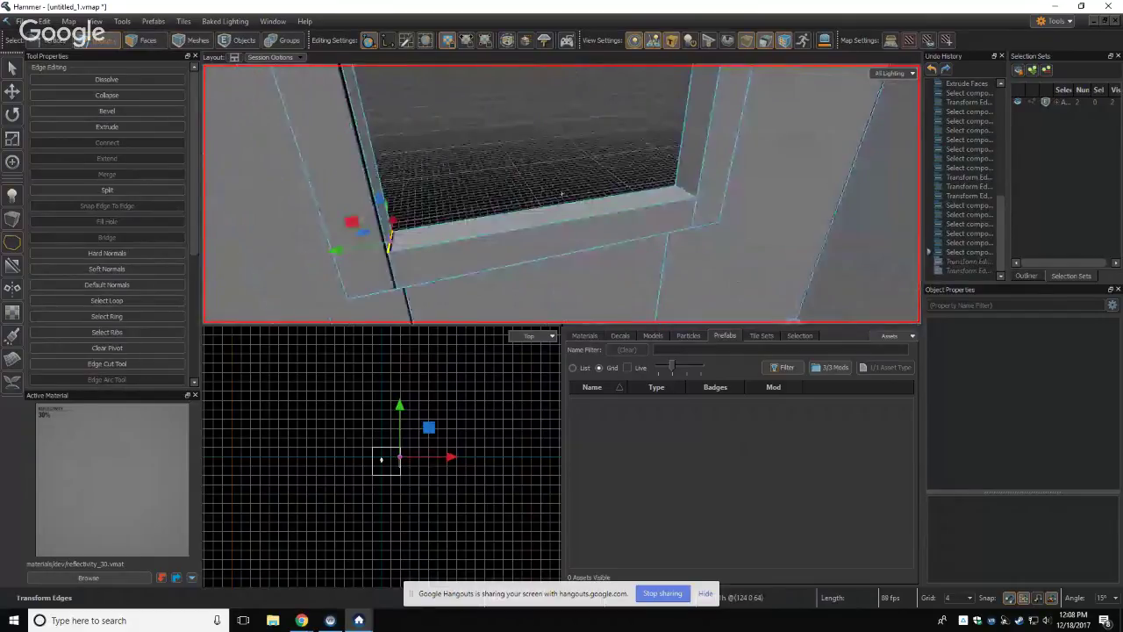
key(z)
click(589, 200)
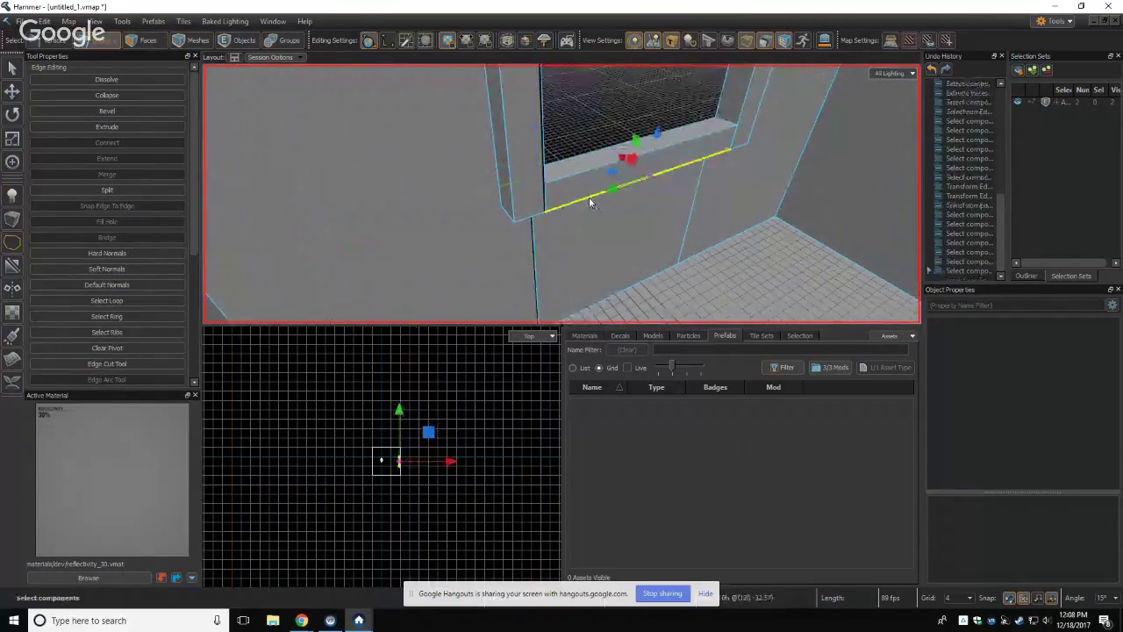
key(bracketleft)
key(bracketleft)
key(bracketleft)
key(bracketleft)
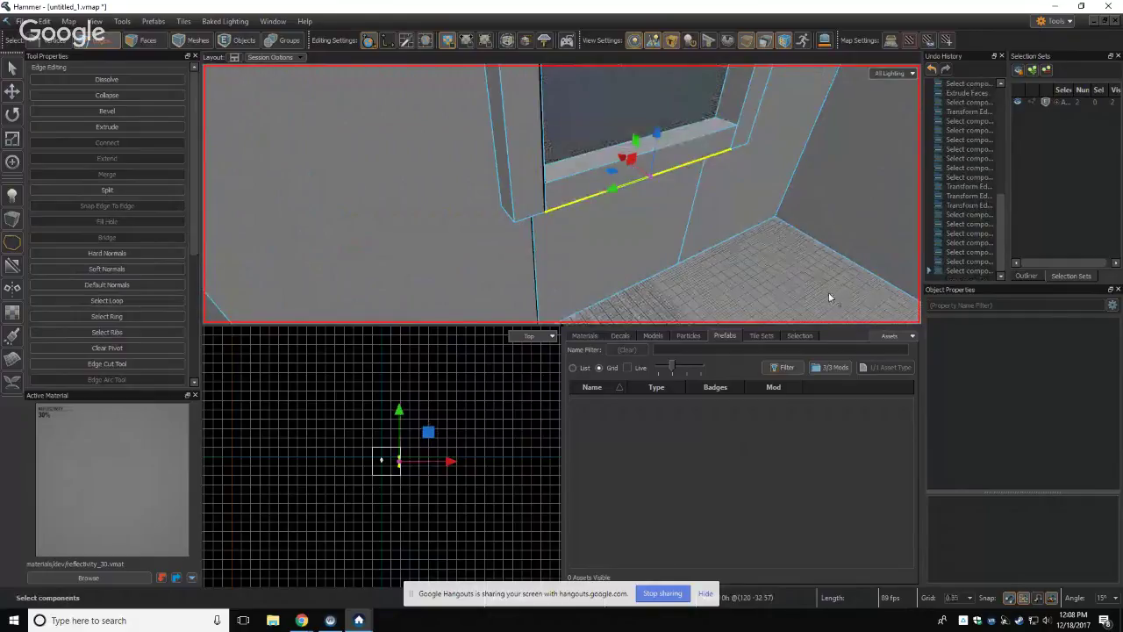
Step: Try to shift the sill's lower front edge in fine grid steps, and undo the move
key(z)
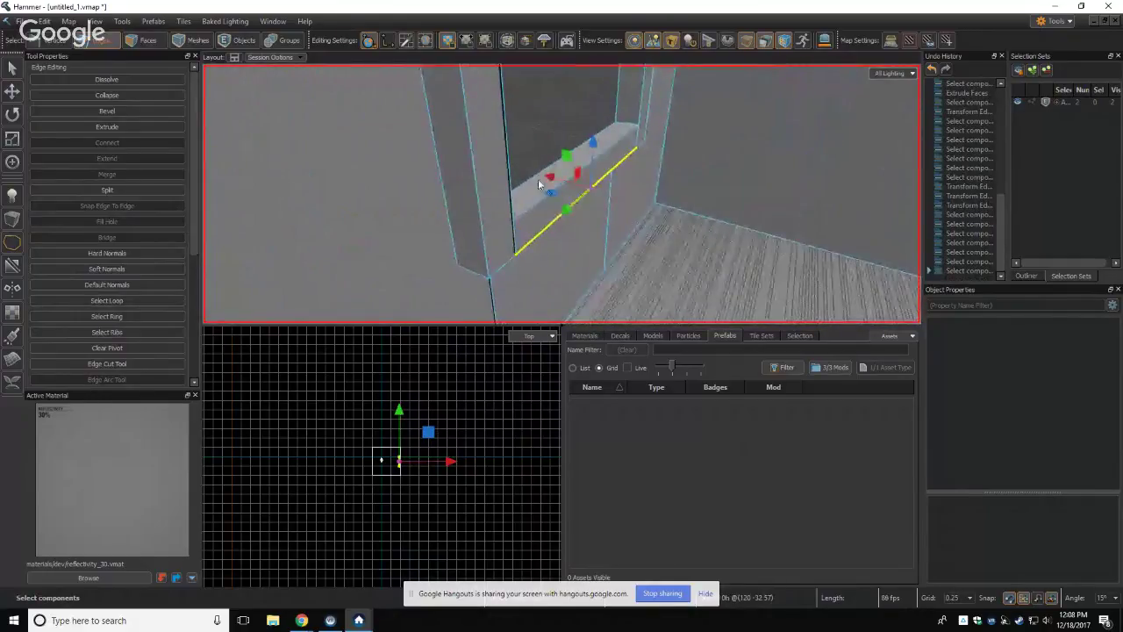
key(z)
drag(554, 182, 600, 179)
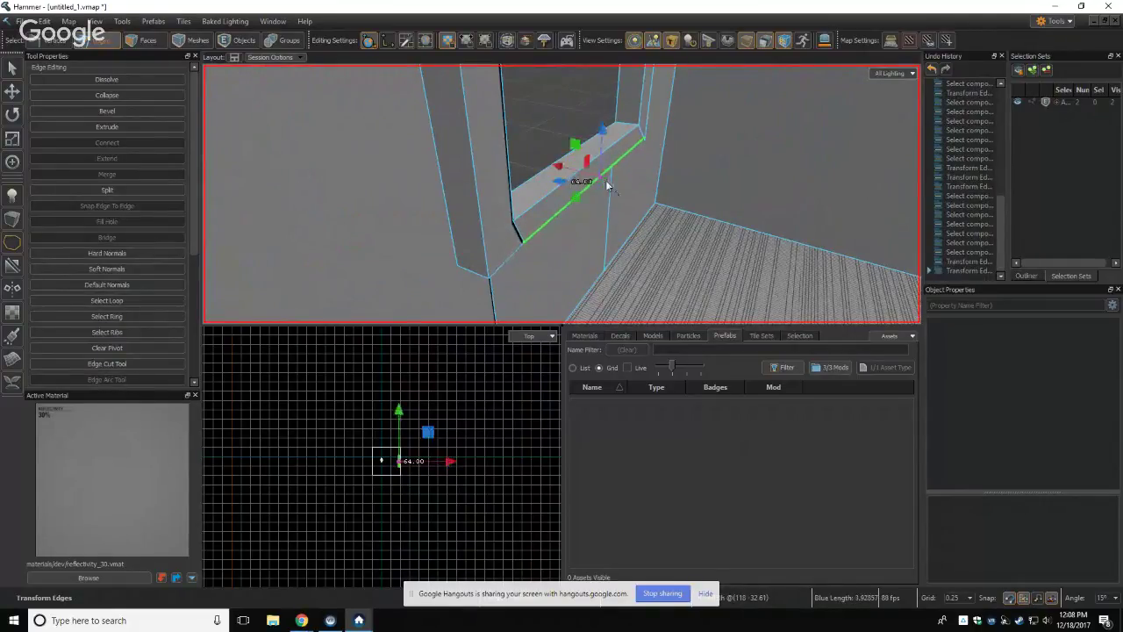
right_drag(651, 203, 562, 194)
key(ctrl+z)
key(ctrl+z)
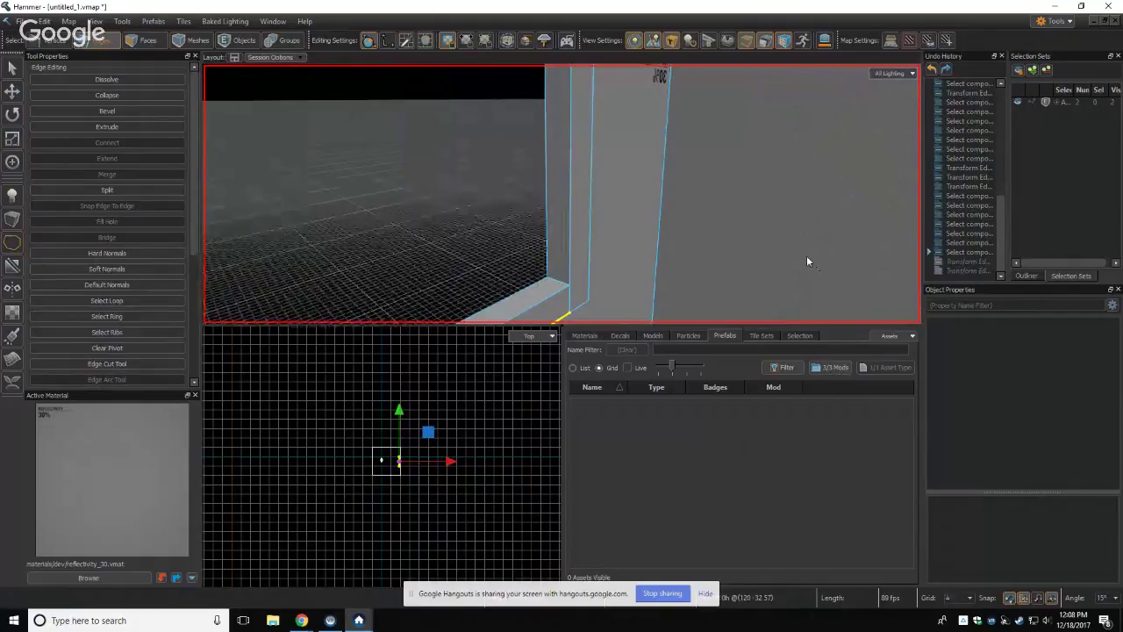
Step: Increase the grid size to 16
key(bracketright)
key(bracketright)
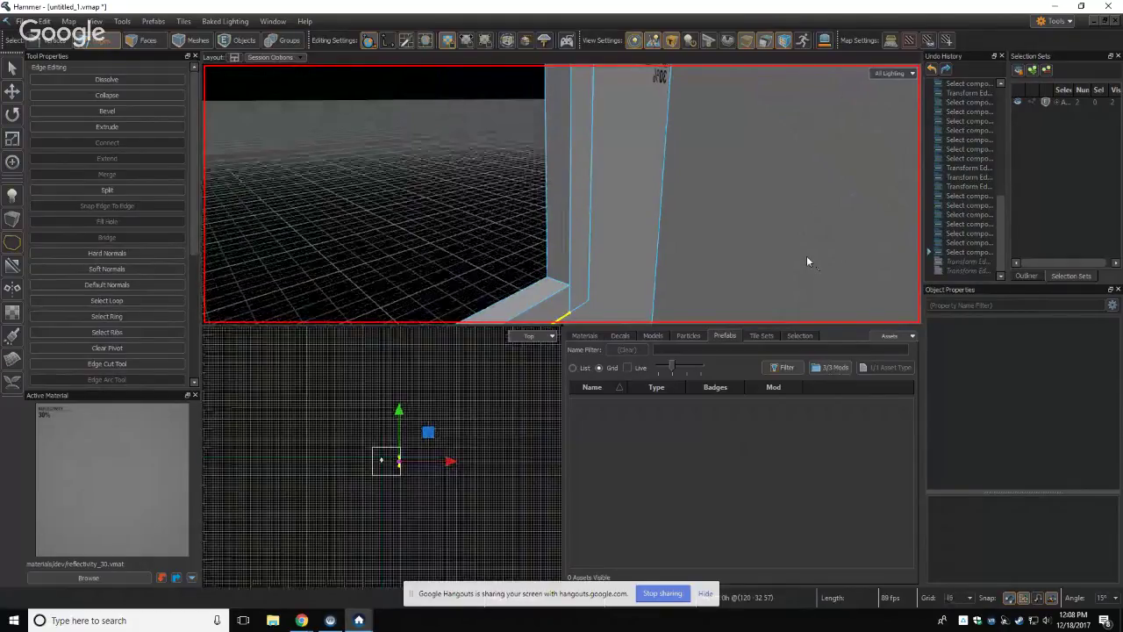
right_drag(434, 217, 562, 194)
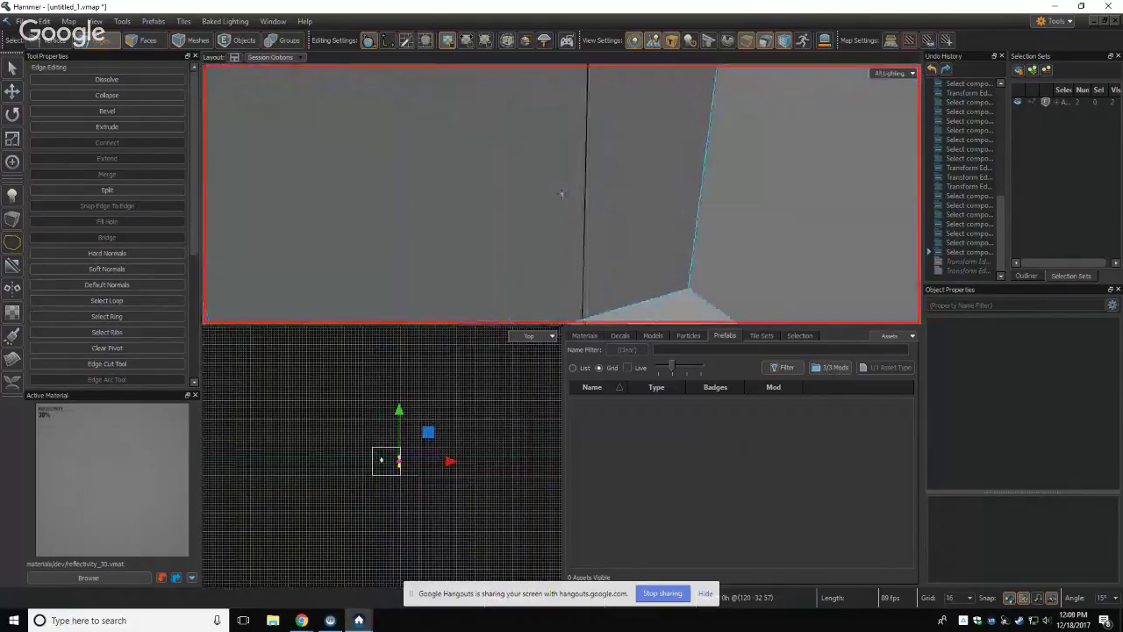
Step: Choose panorama_world_panel_default.vmat as the active material
click(88, 578)
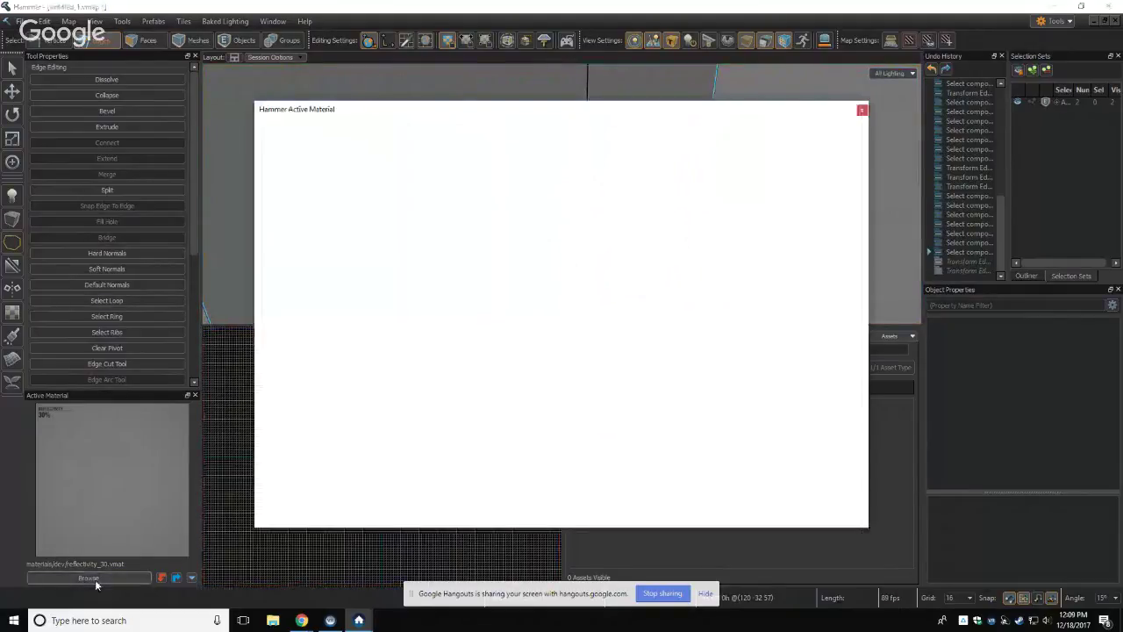
scroll(644, 335, down, 15)
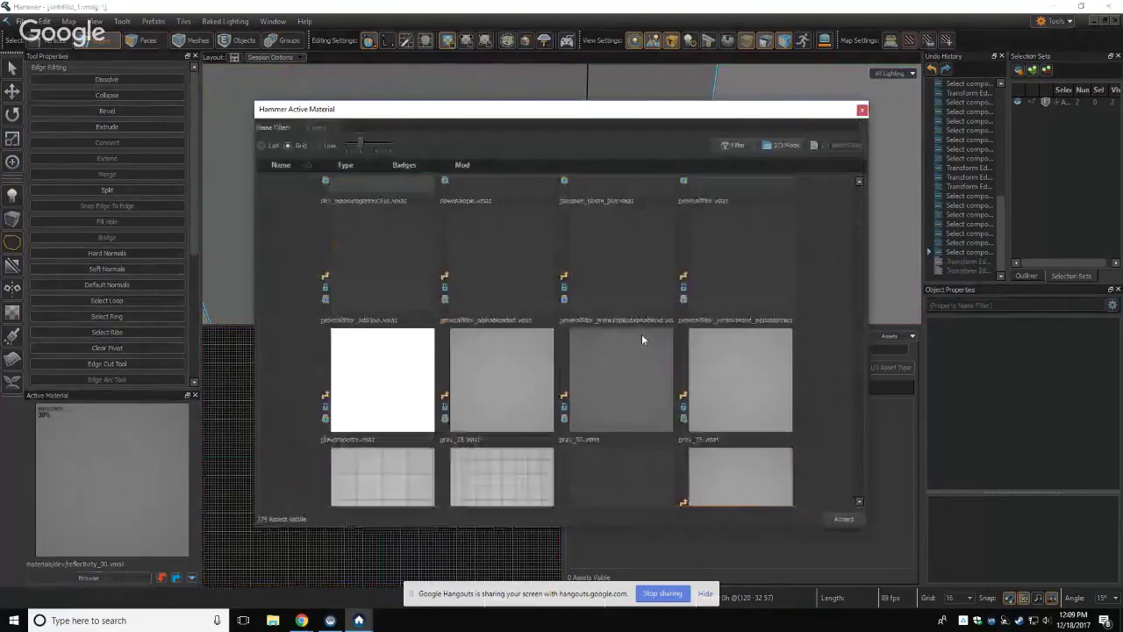
click(389, 240)
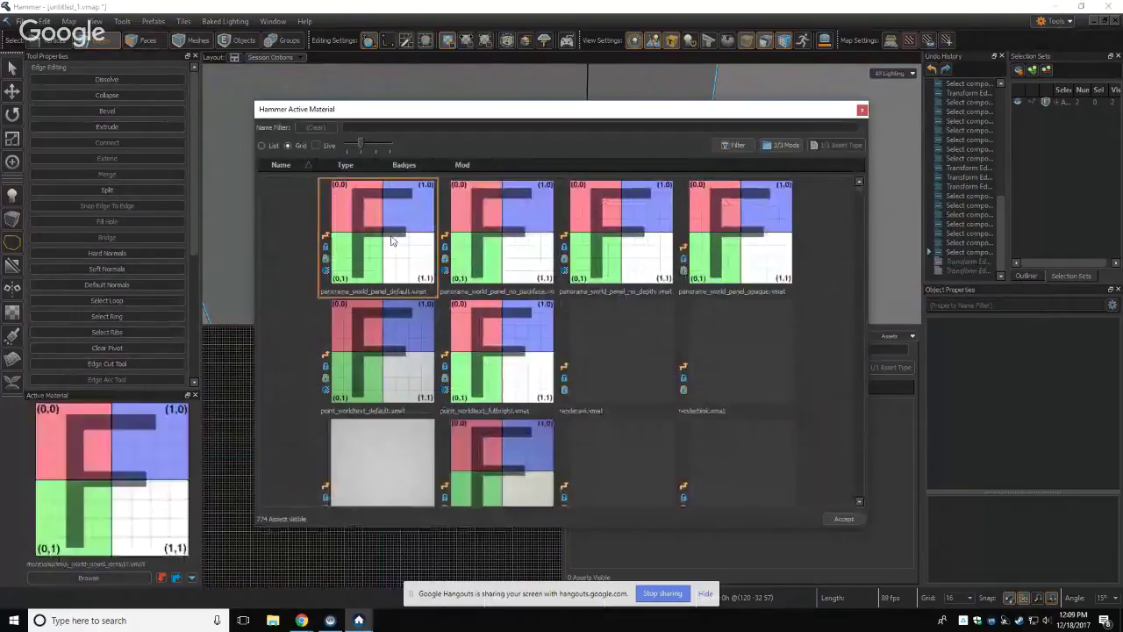
click(844, 519)
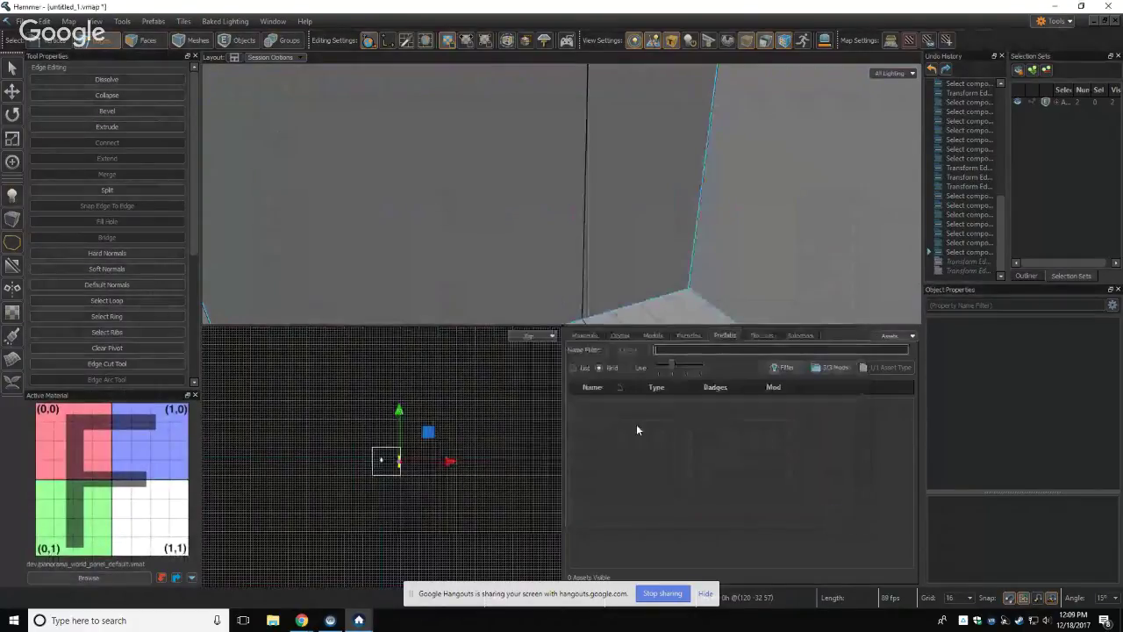
Step: Switch to face selection and apply the active material to one wall face of the room
click(143, 40)
click(457, 172)
right_click(458, 172)
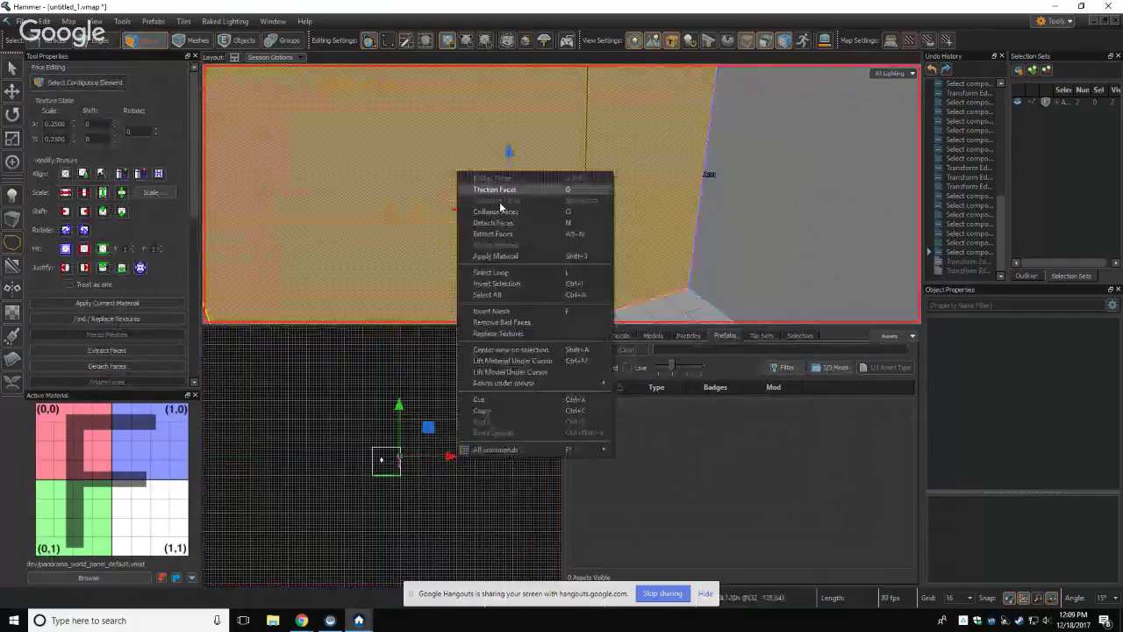
click(502, 255)
key(z)
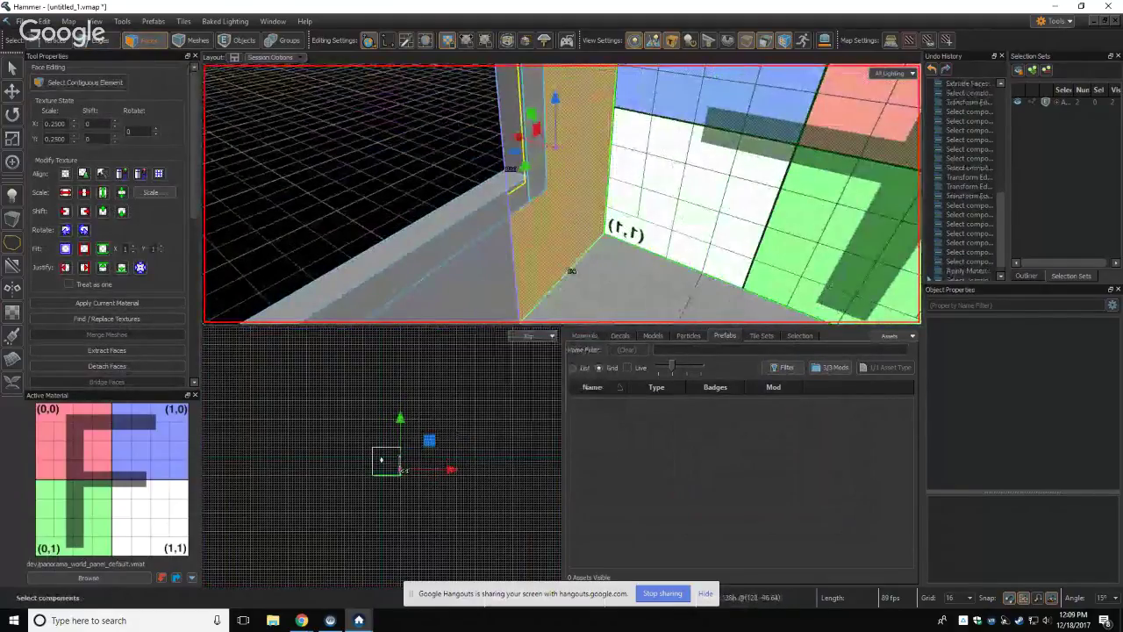
key(z)
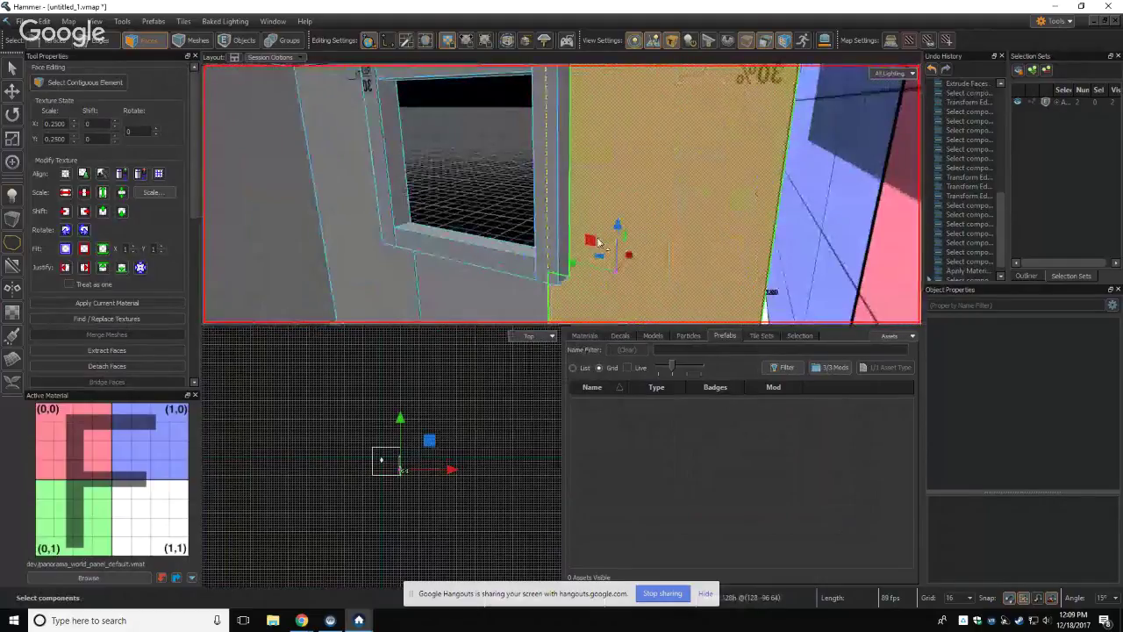
Step: Select all faces of the room and window frame, apply the active material to them, and clear the selection
key(ctrl+a)
right_click(647, 232)
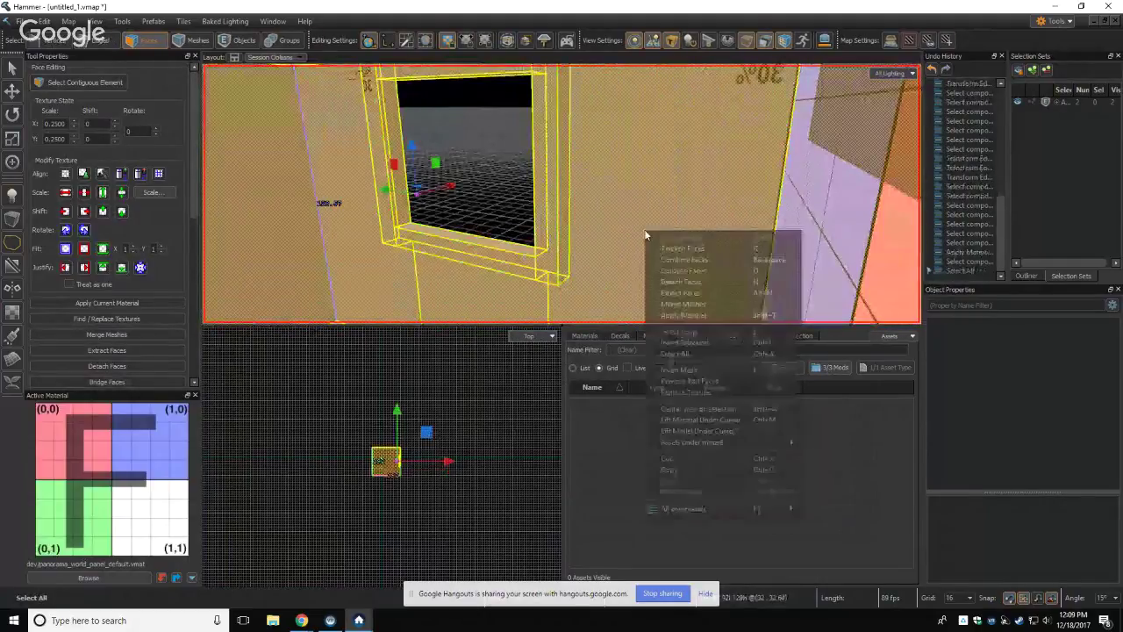
click(692, 316)
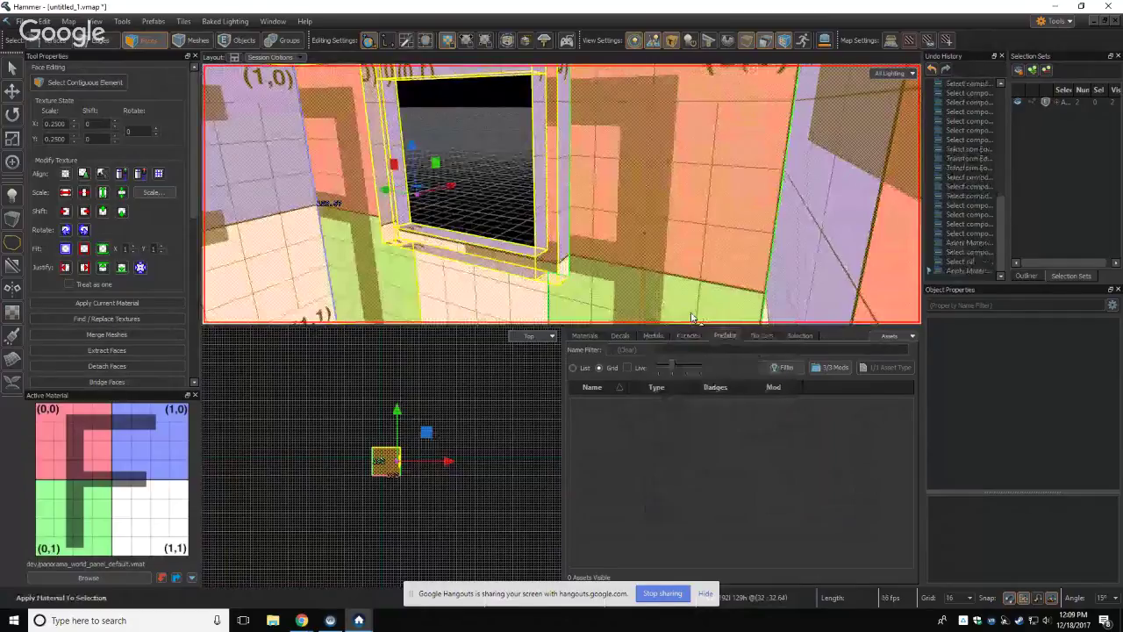
key(Escape)
Step: Examine how the material lies on the window frame's faces, sill and the surrounding walls
key(z)
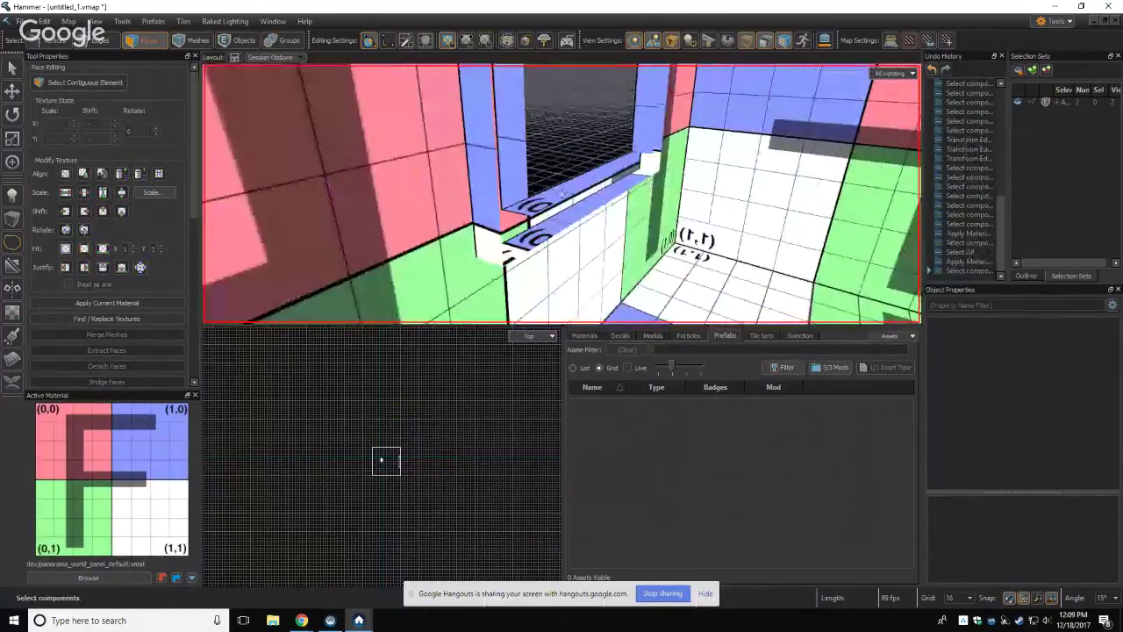
click(562, 194)
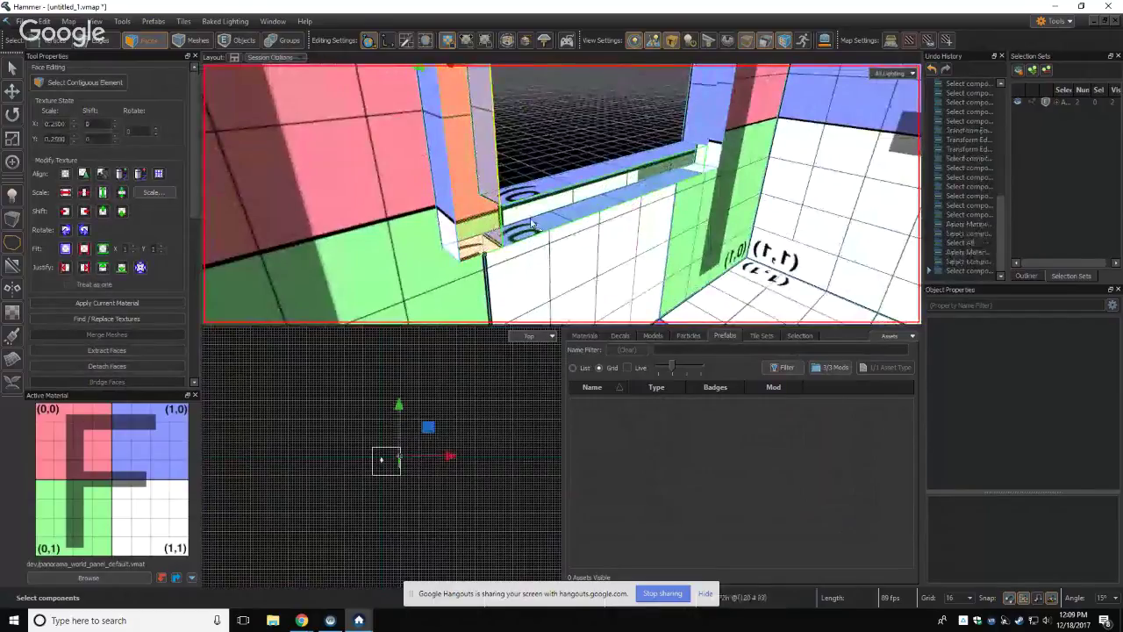
click(541, 151)
key(z)
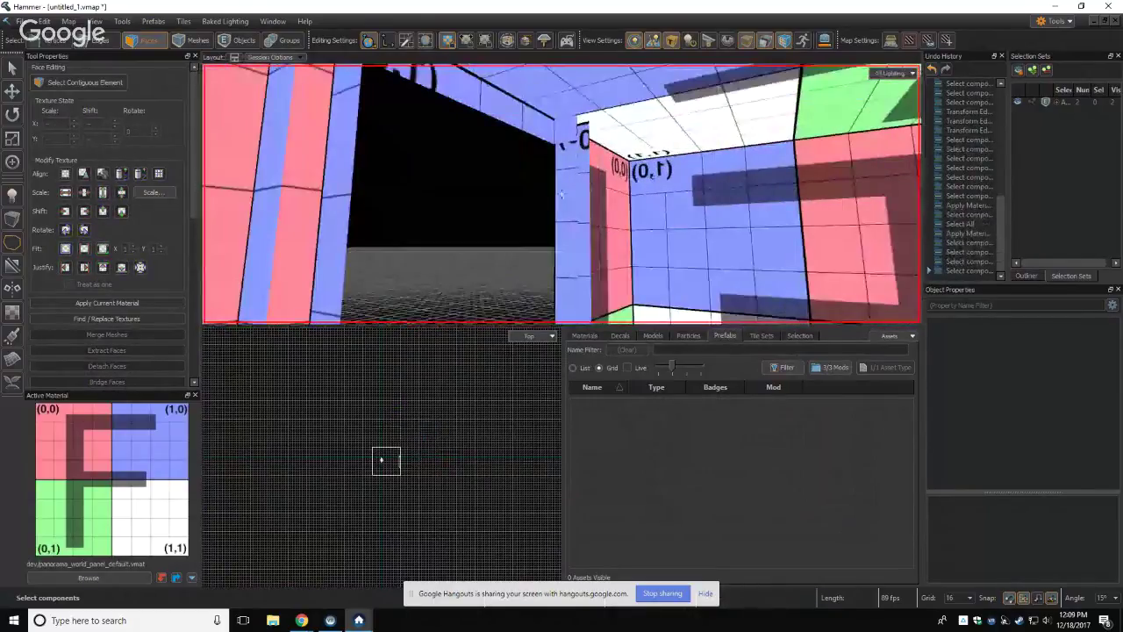
key(z)
Step: Select all faces of the room again and open the active material picker
click(629, 146)
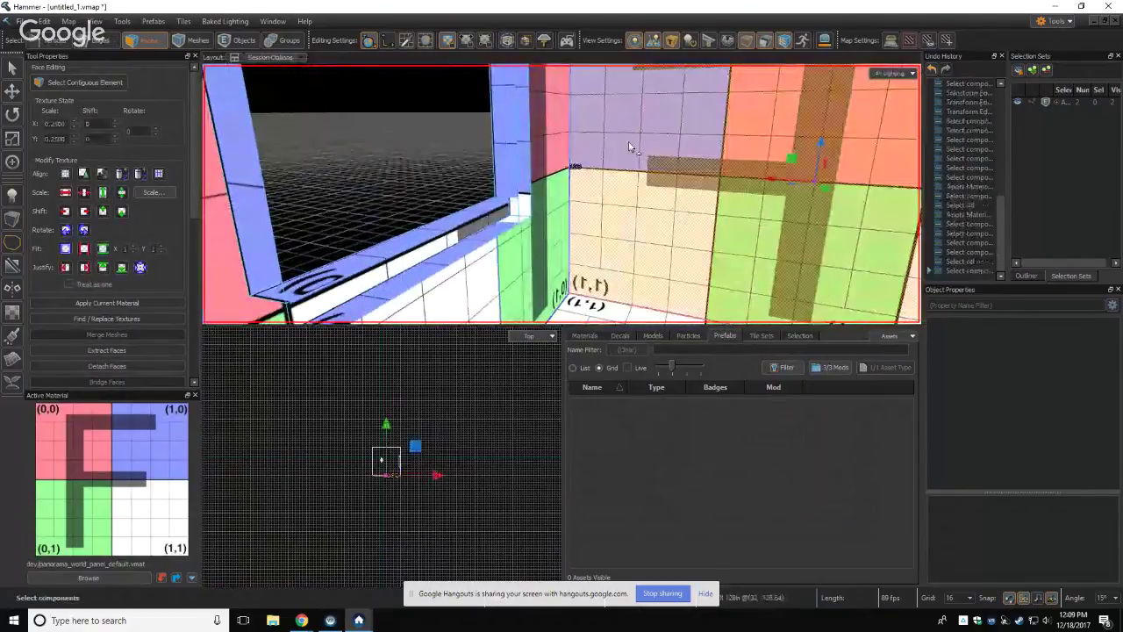
key(ctrl+a)
click(88, 577)
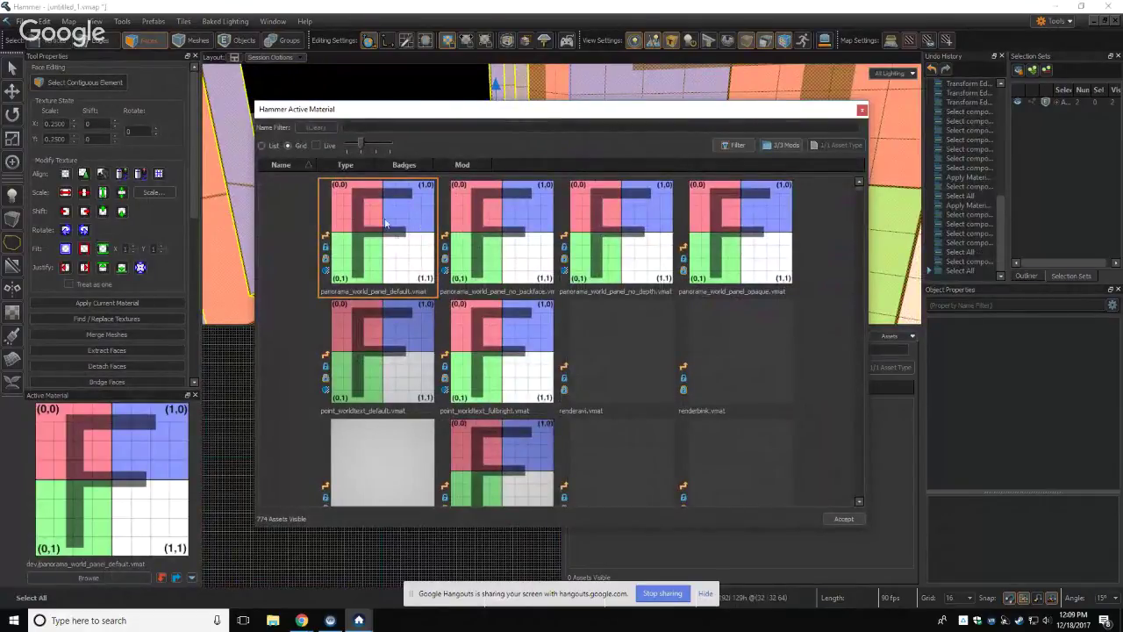
Step: Close the material picker and bring the Asset Browser window to the front
click(358, 623)
click(314, 574)
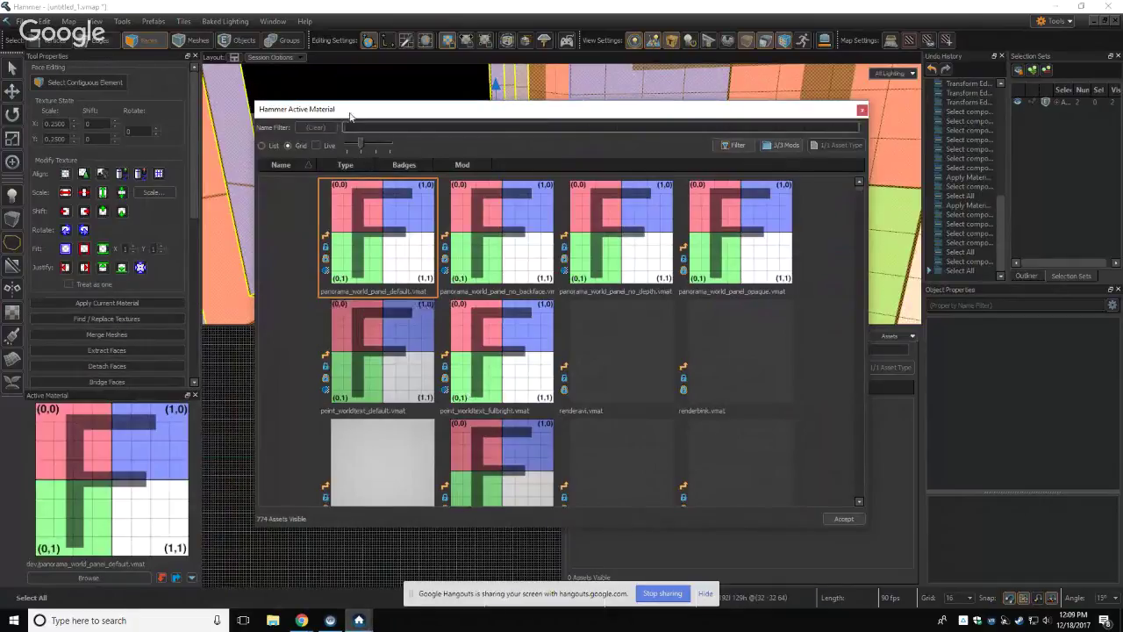
click(861, 111)
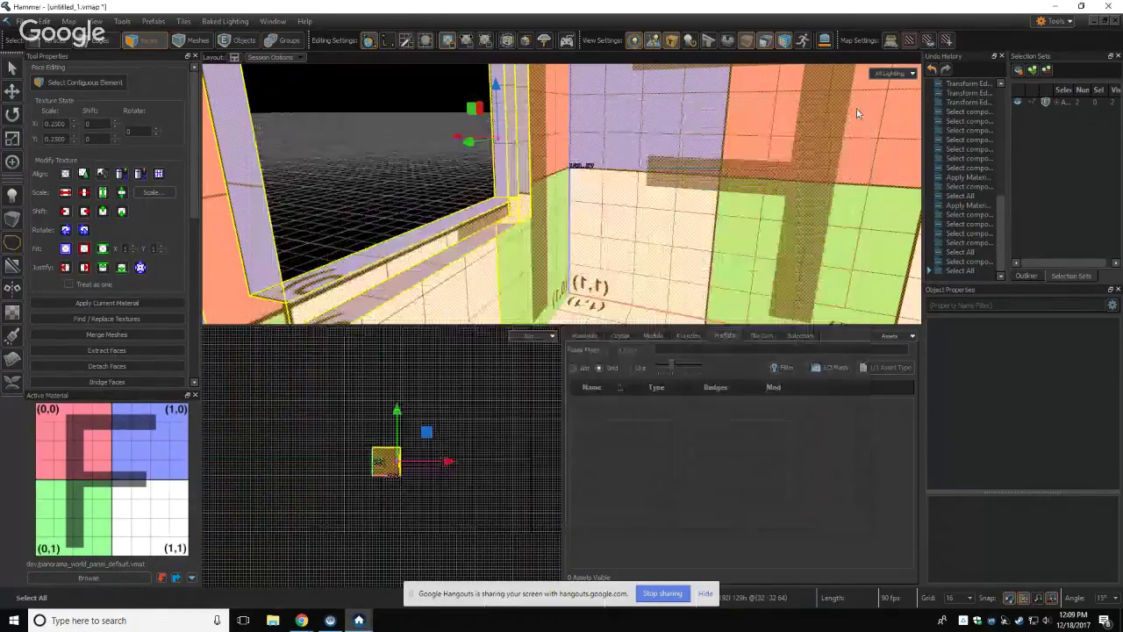
click(358, 623)
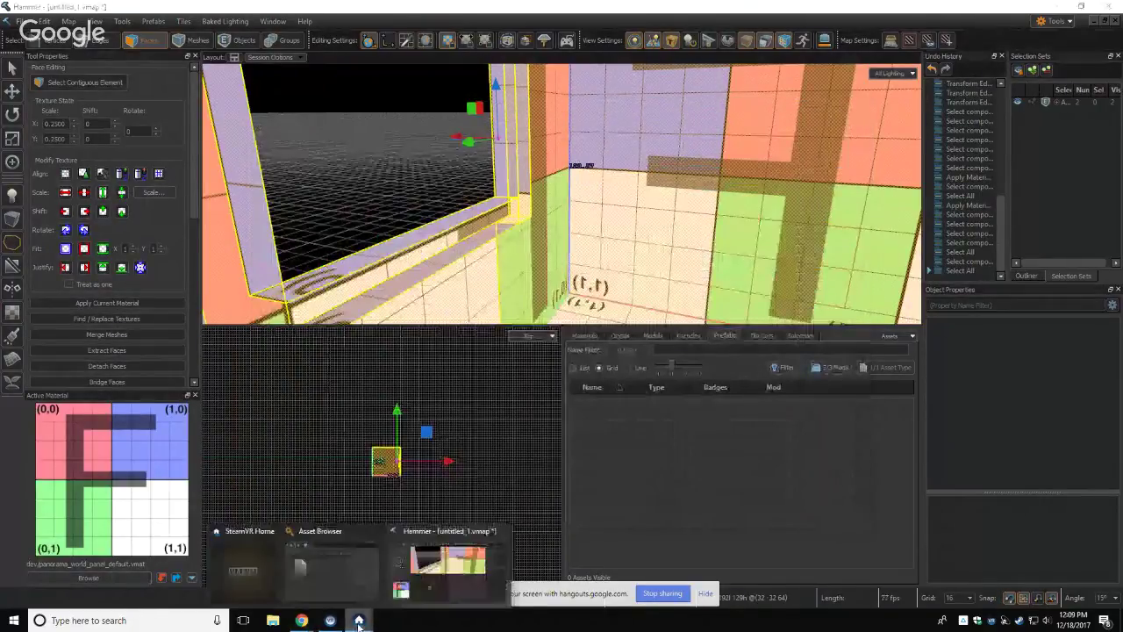
click(329, 575)
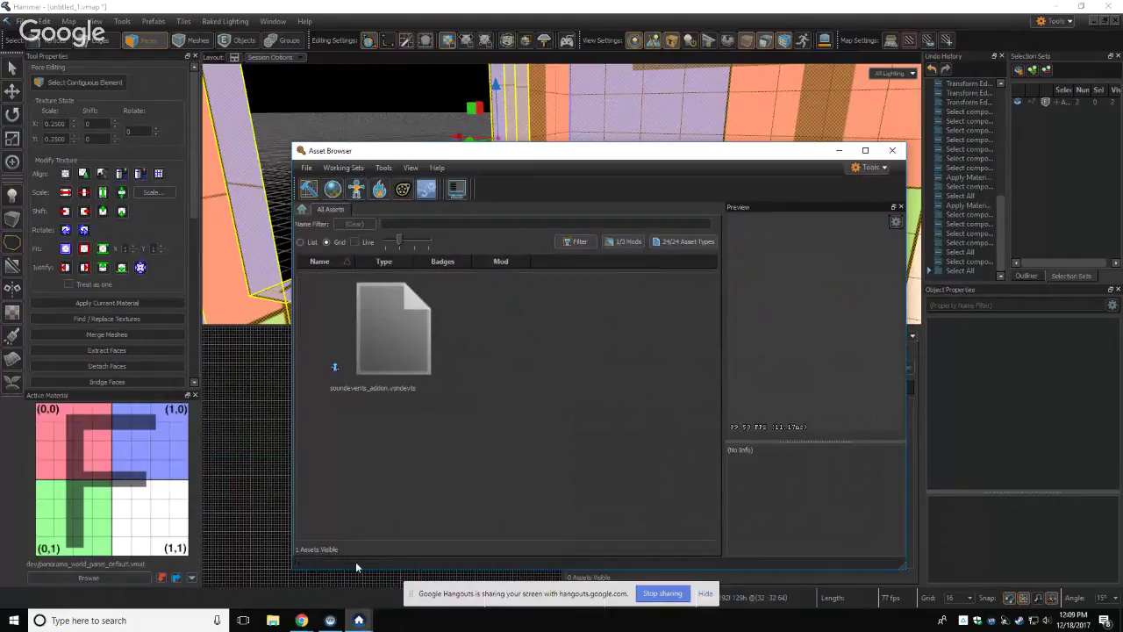
Step: Switch to File Explorer and navigate through the lighting addon folder up to its parent folder steamtours_addons
click(273, 621)
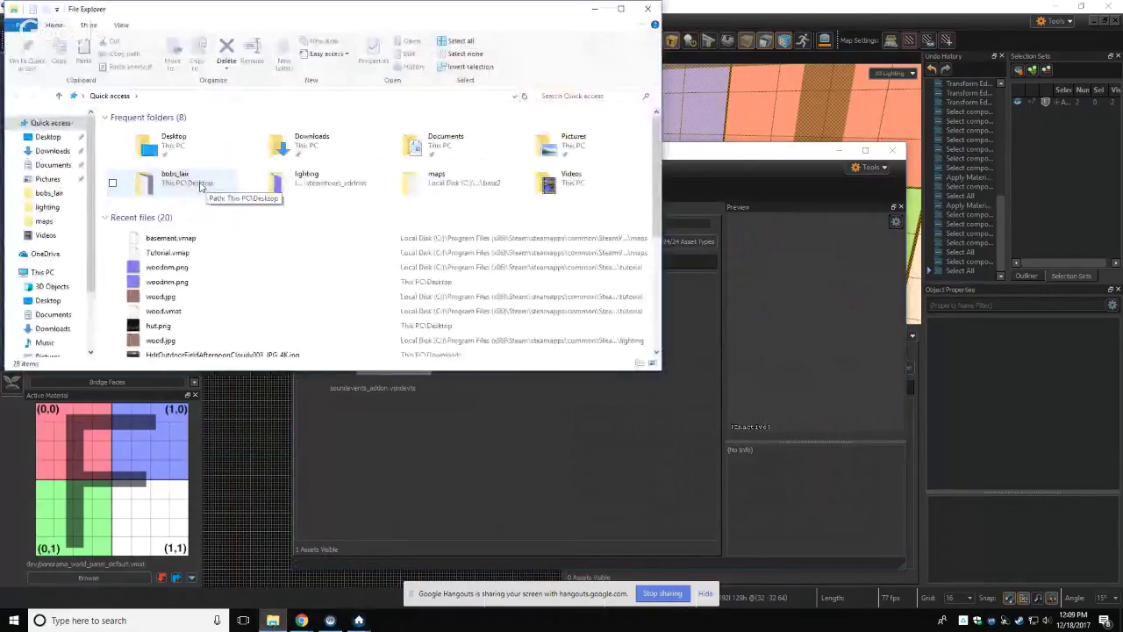
click(193, 186)
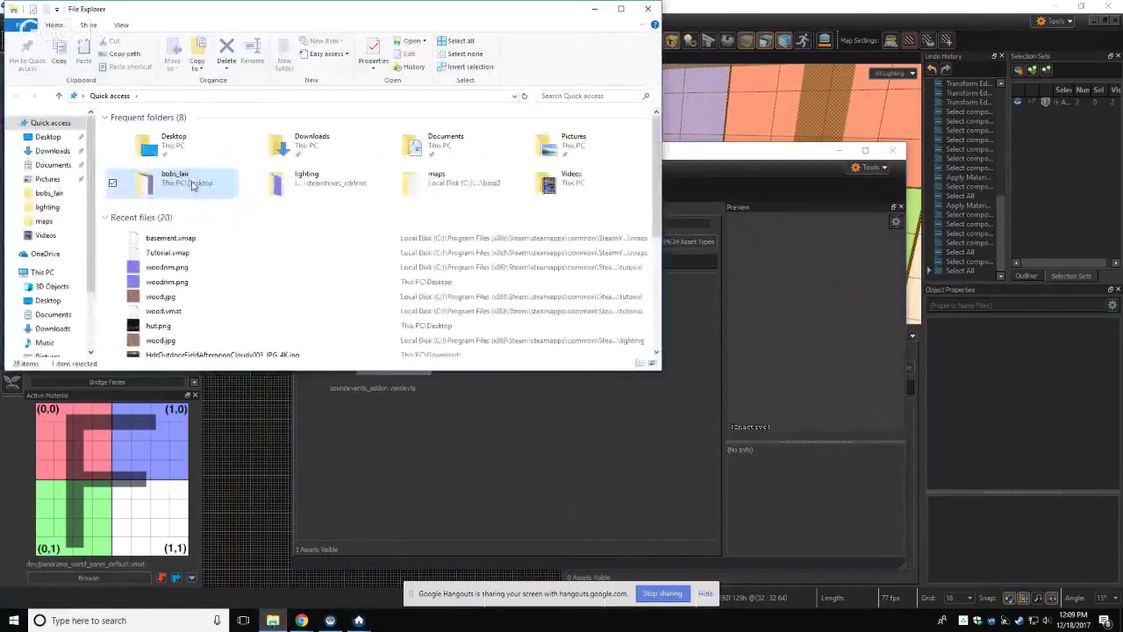
double_click(193, 182)
key(alt+Left)
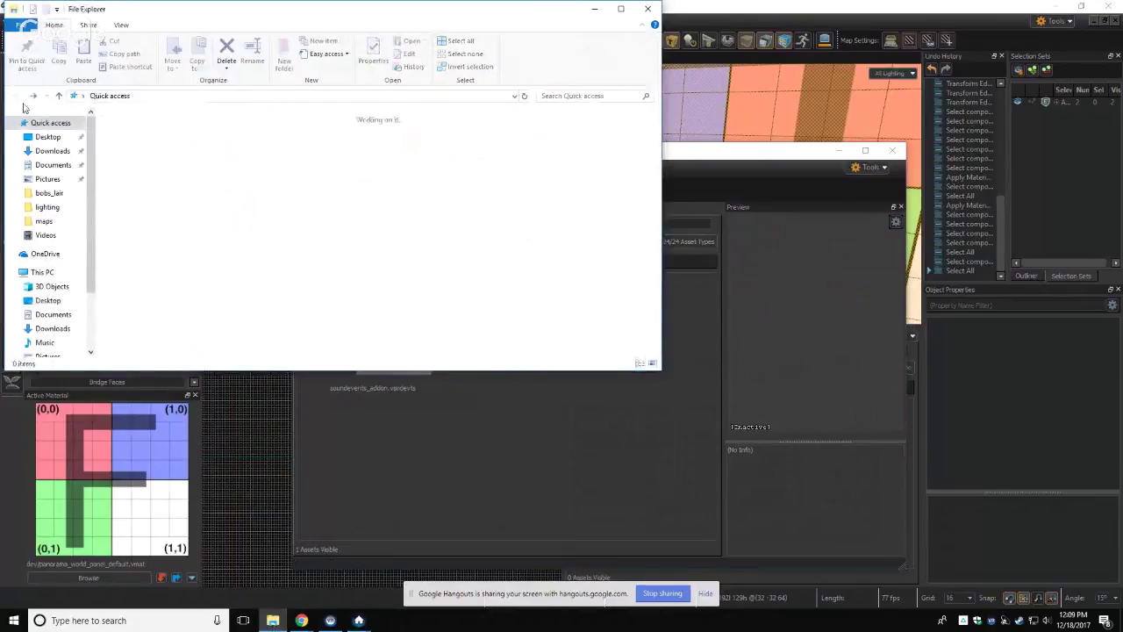
double_click(353, 183)
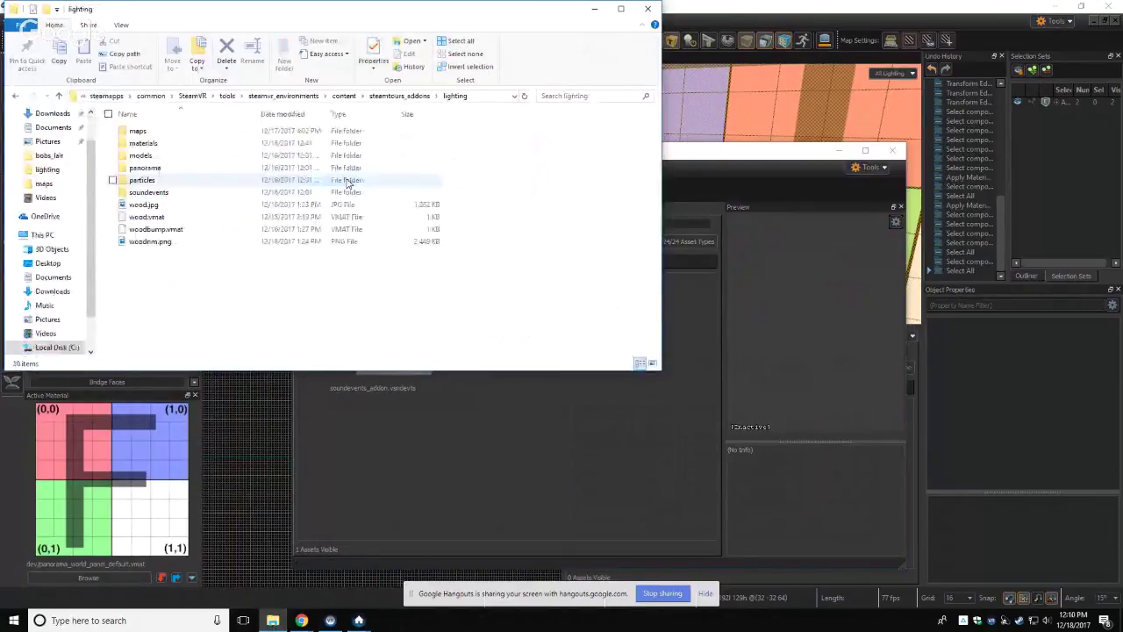
click(374, 95)
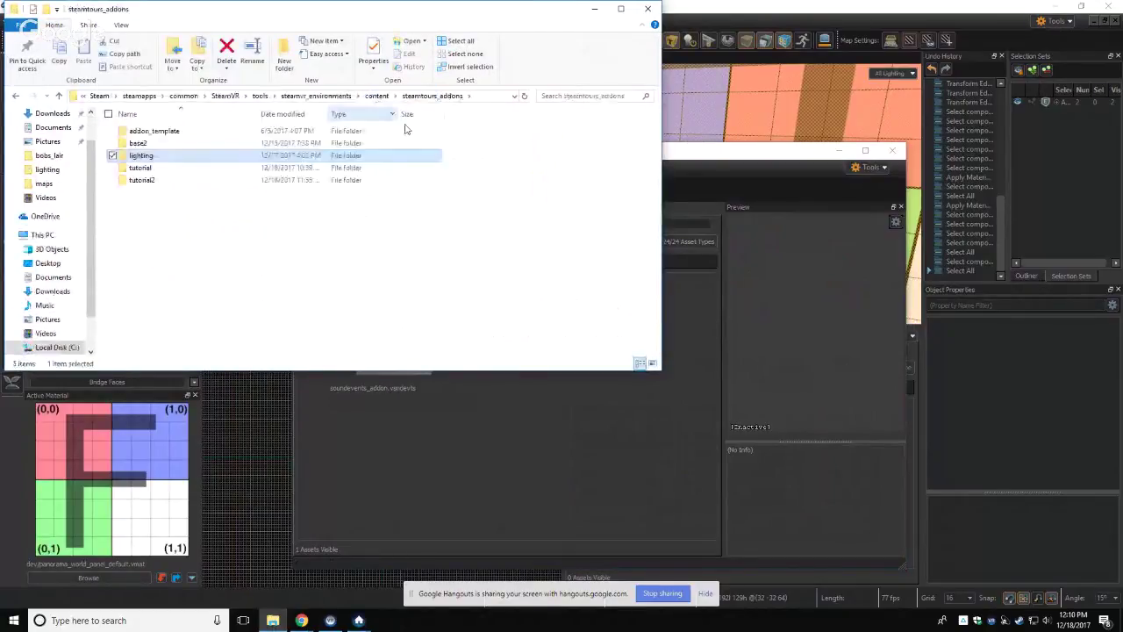
Step: Show the full path of the steamtours_addons folder, and open the maps folder of the tutorial2 addon
click(491, 97)
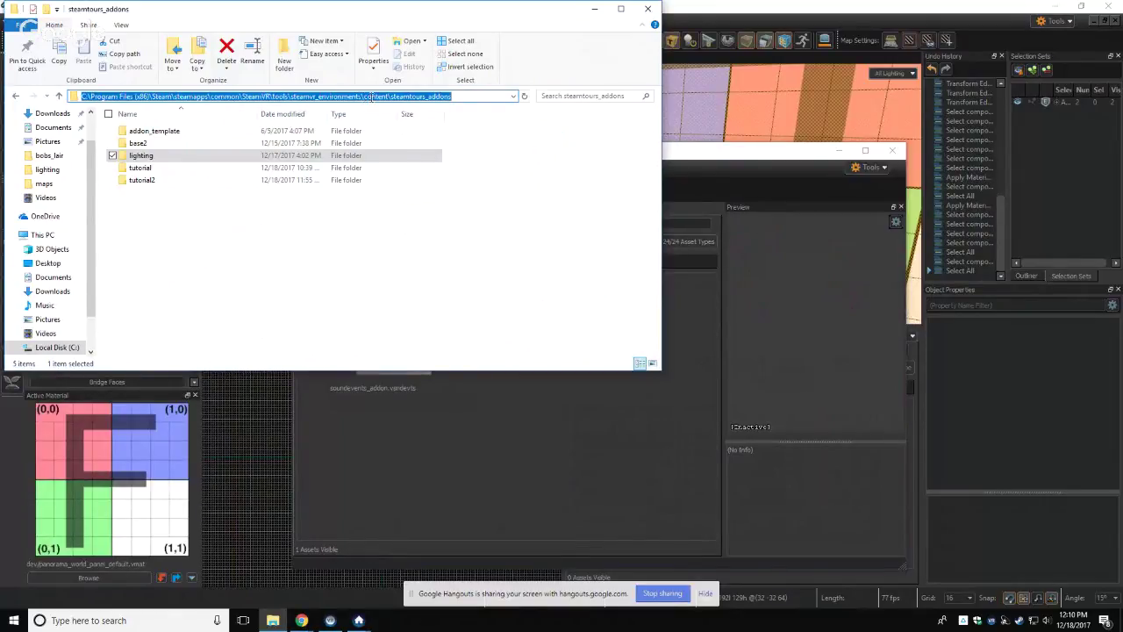
click(149, 225)
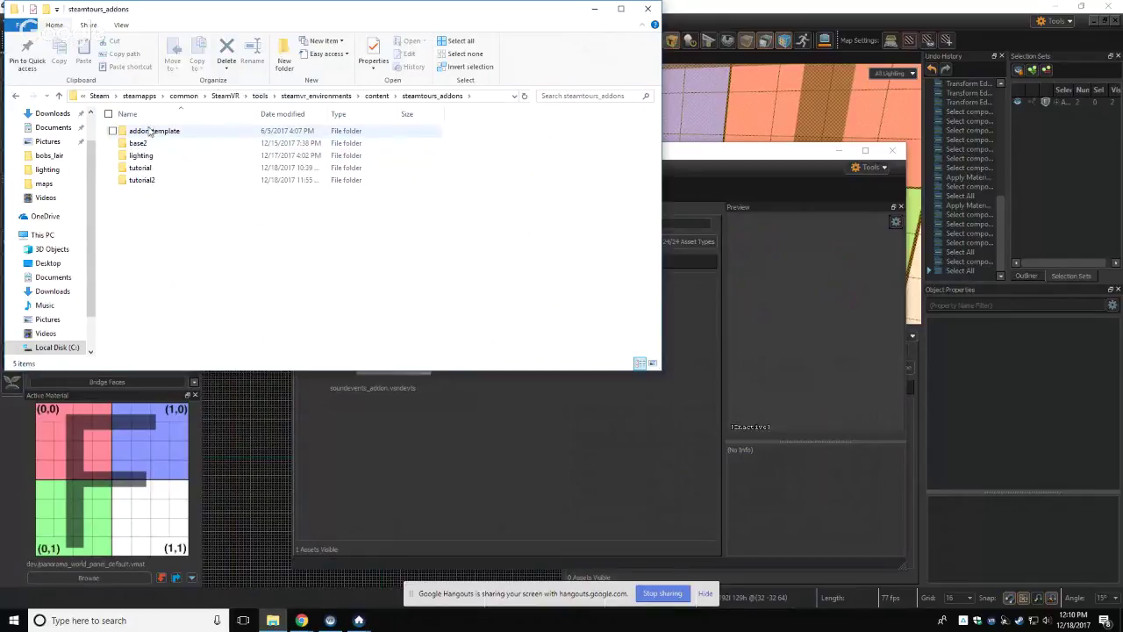
double_click(139, 185)
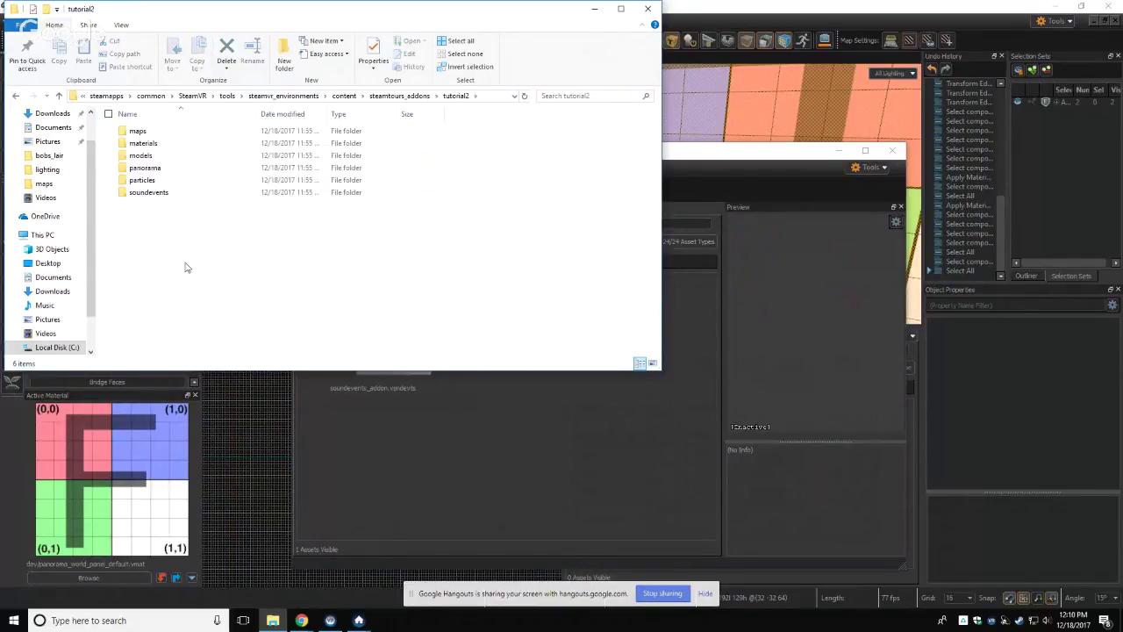
double_click(137, 131)
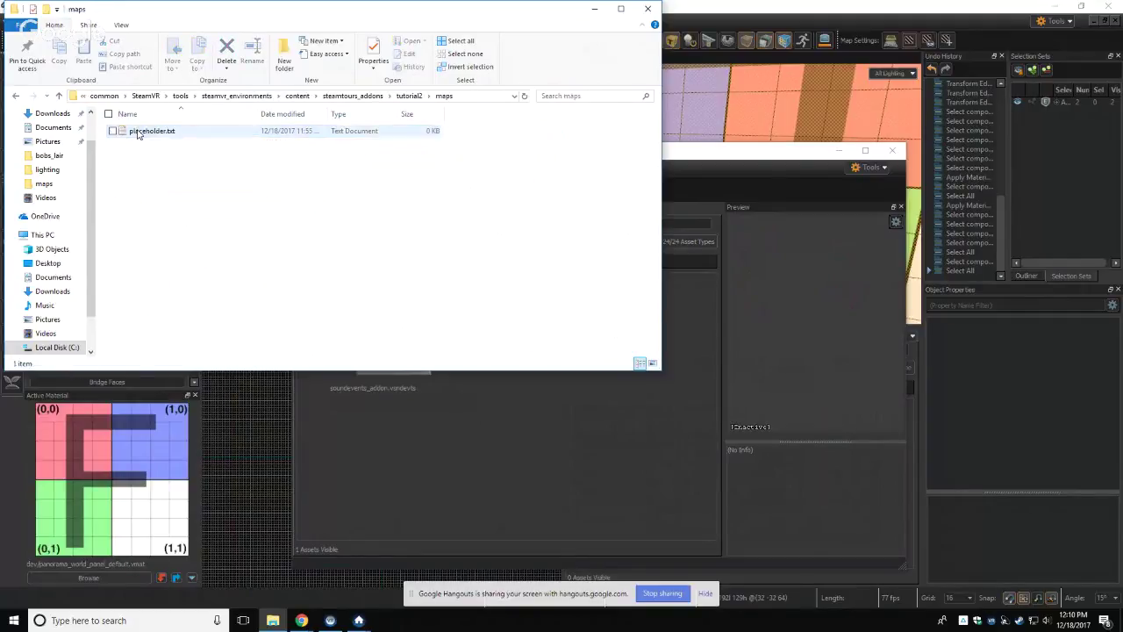
Step: Check the tutorial2 addon folder against the Asset Browser, look inside its materials folder, and return to tutorial2
click(16, 96)
click(283, 254)
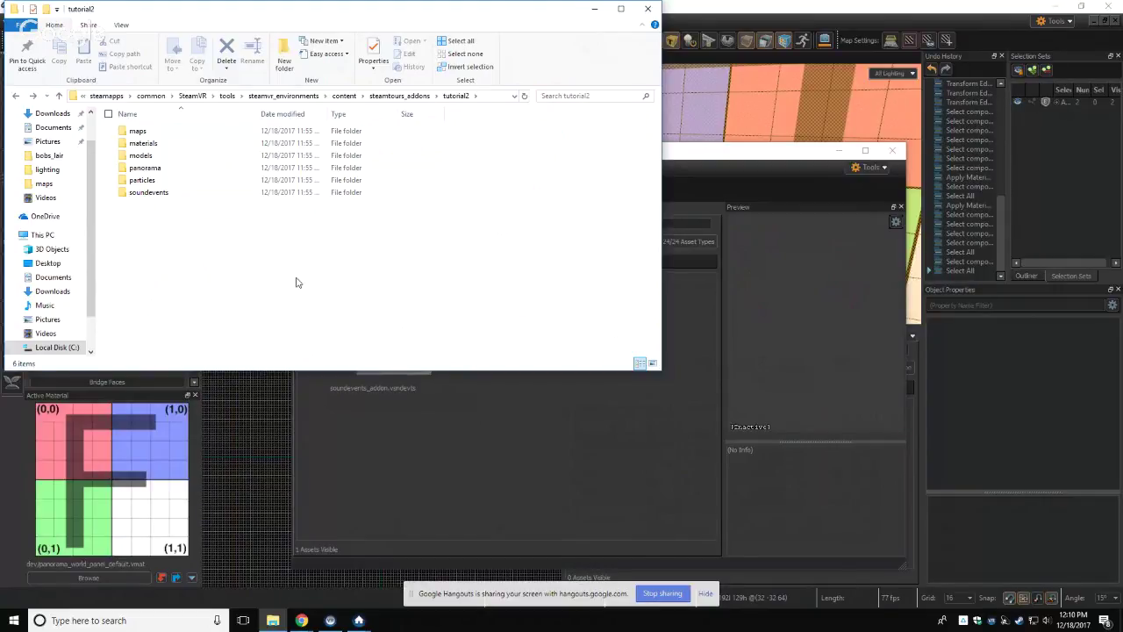
click(719, 148)
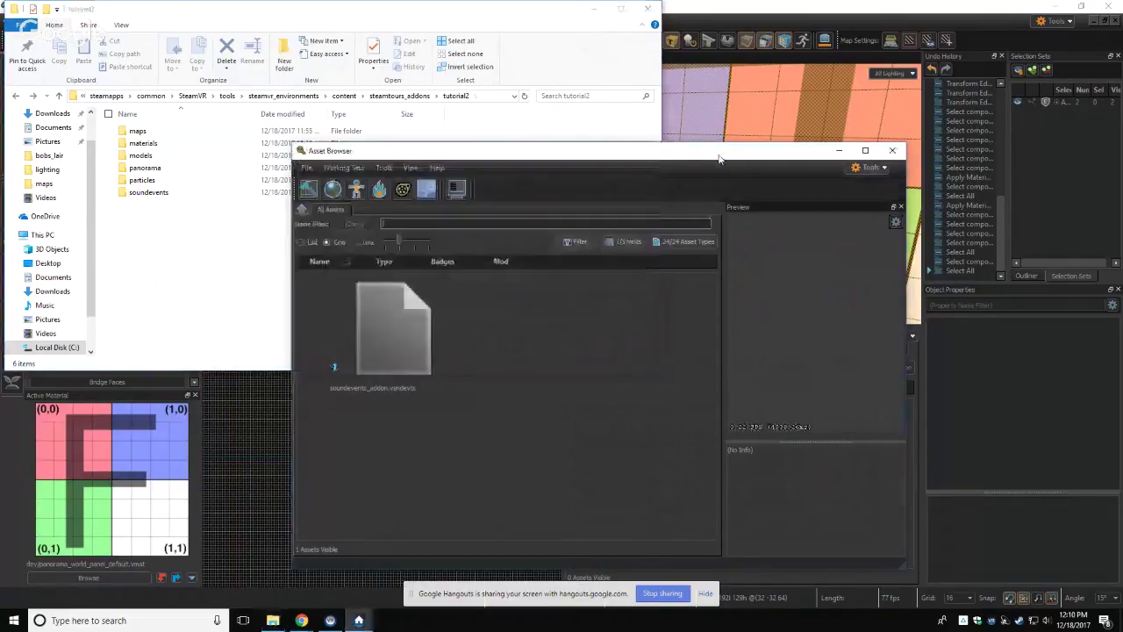
click(186, 277)
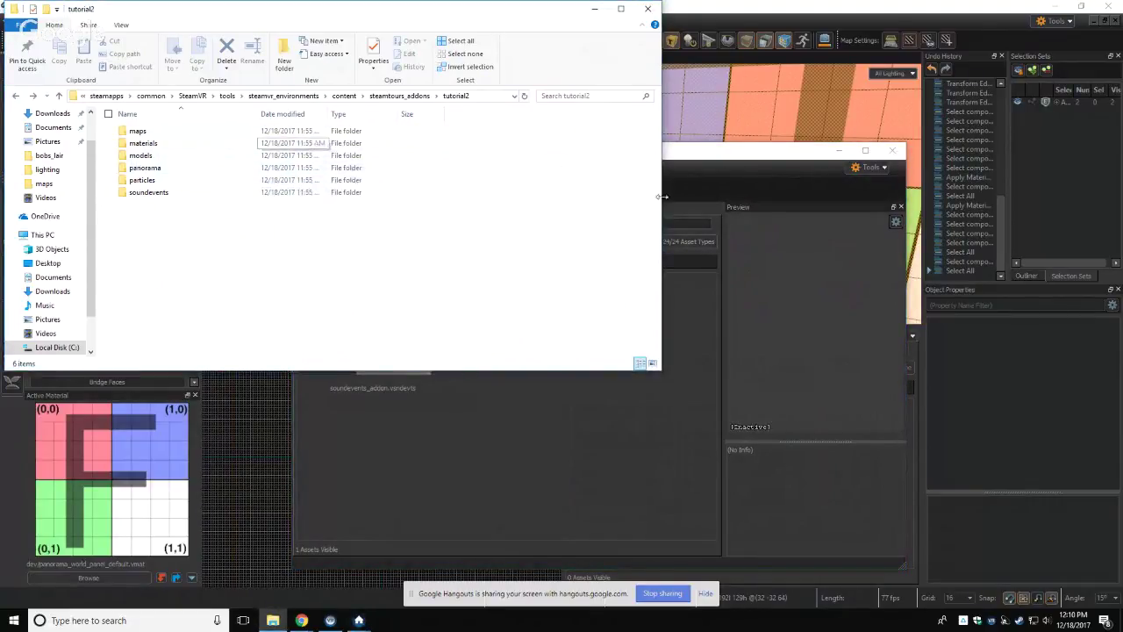
double_click(141, 145)
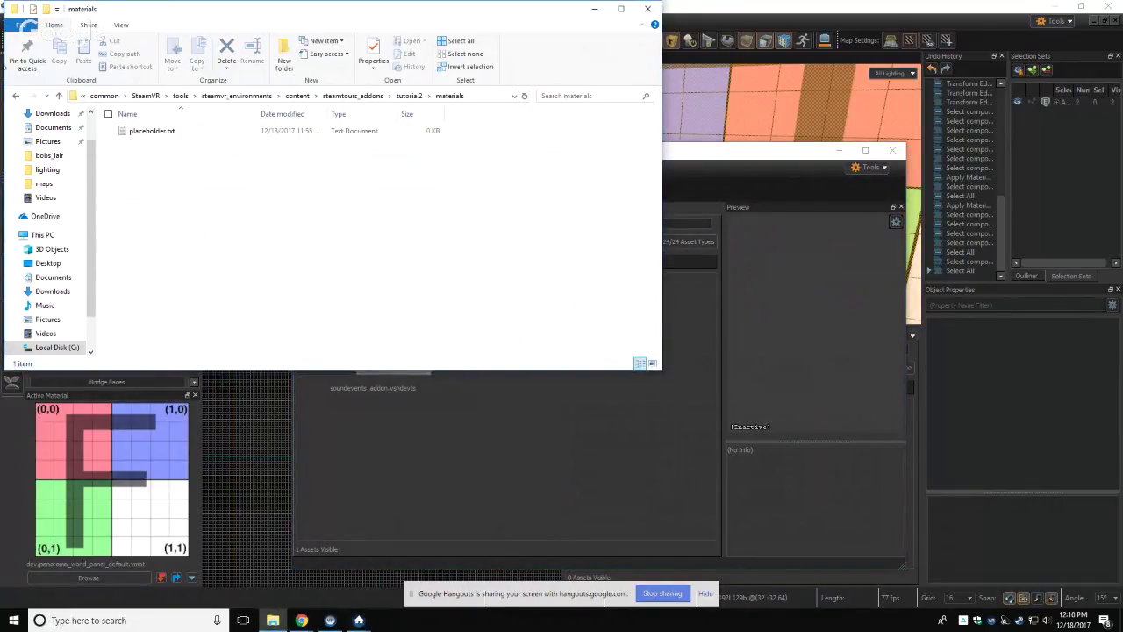
click(14, 96)
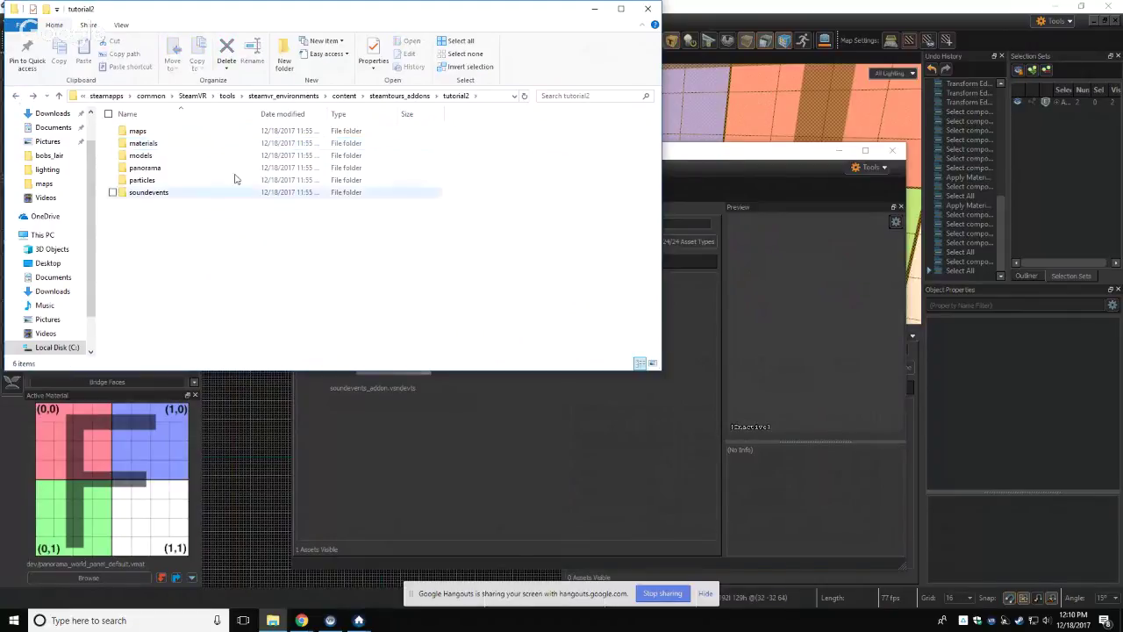
Step: Copy the concrete.vmat file from the base2 addon folder under steamtours_addons
click(397, 96)
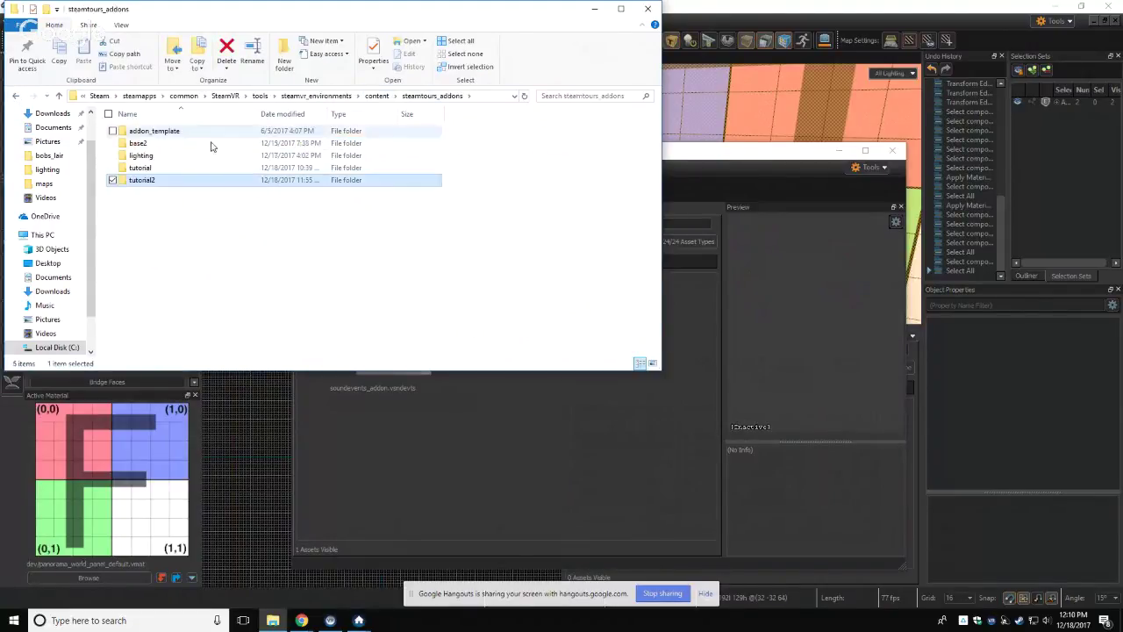
click(136, 145)
double_click(136, 145)
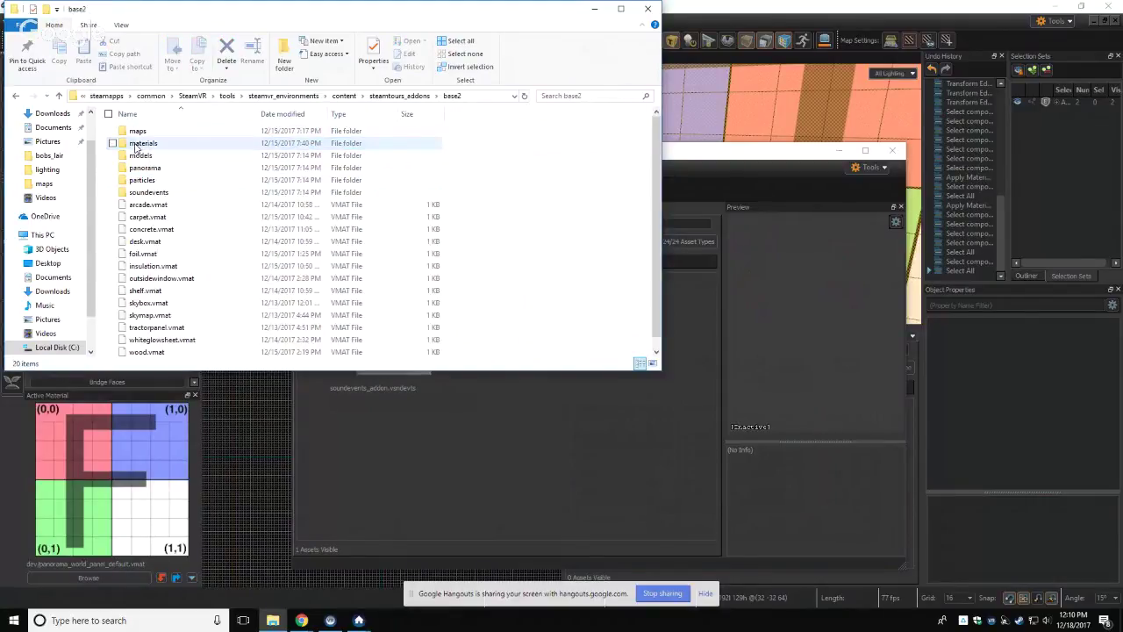
click(144, 230)
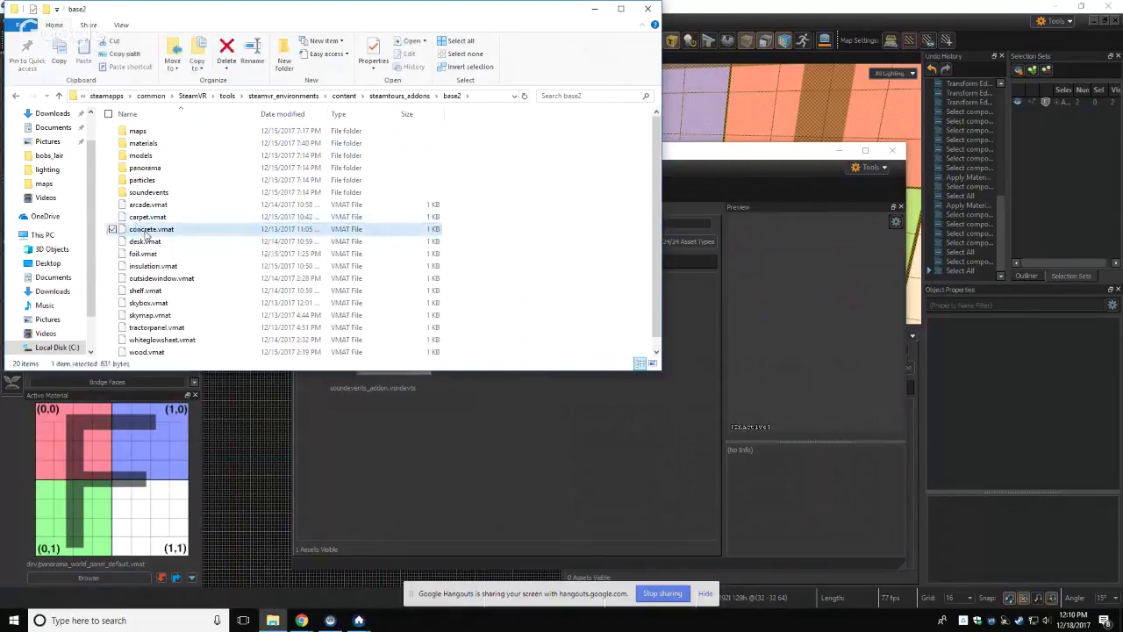
right_click(144, 230)
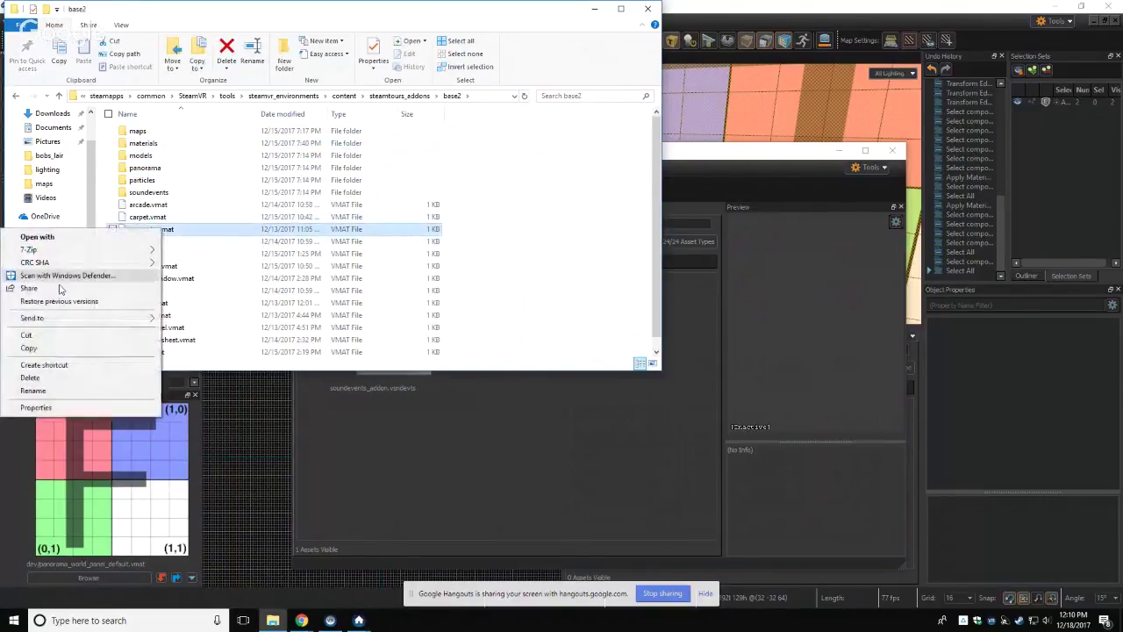
click(28, 348)
Step: Paste the copied concrete.vmat into the materials folder of the tutorial2 addon
click(15, 96)
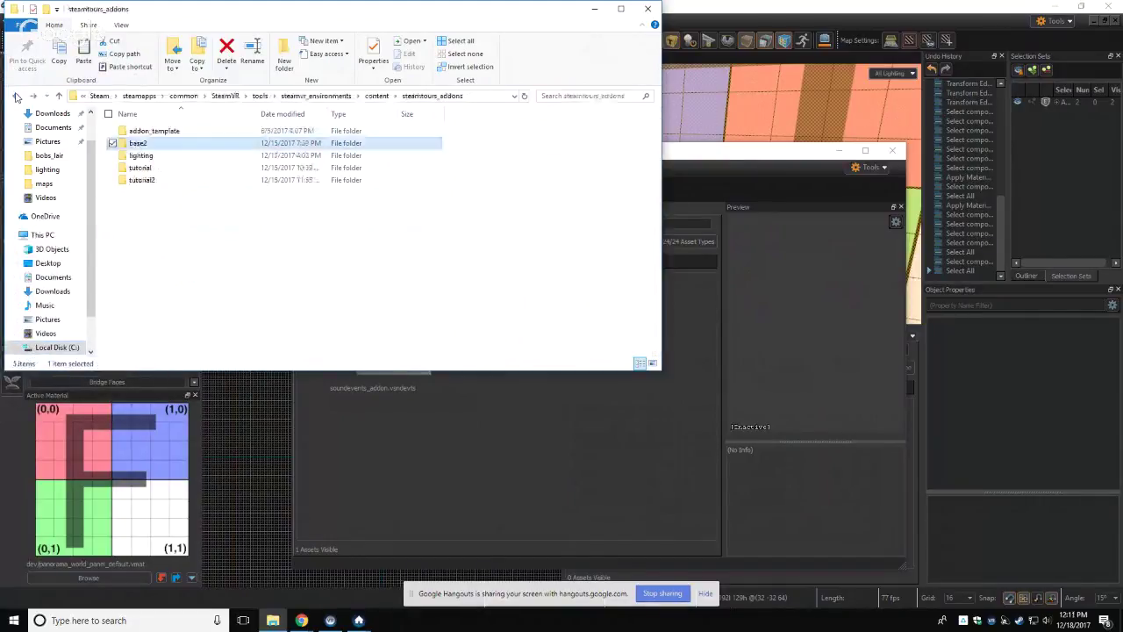
double_click(142, 181)
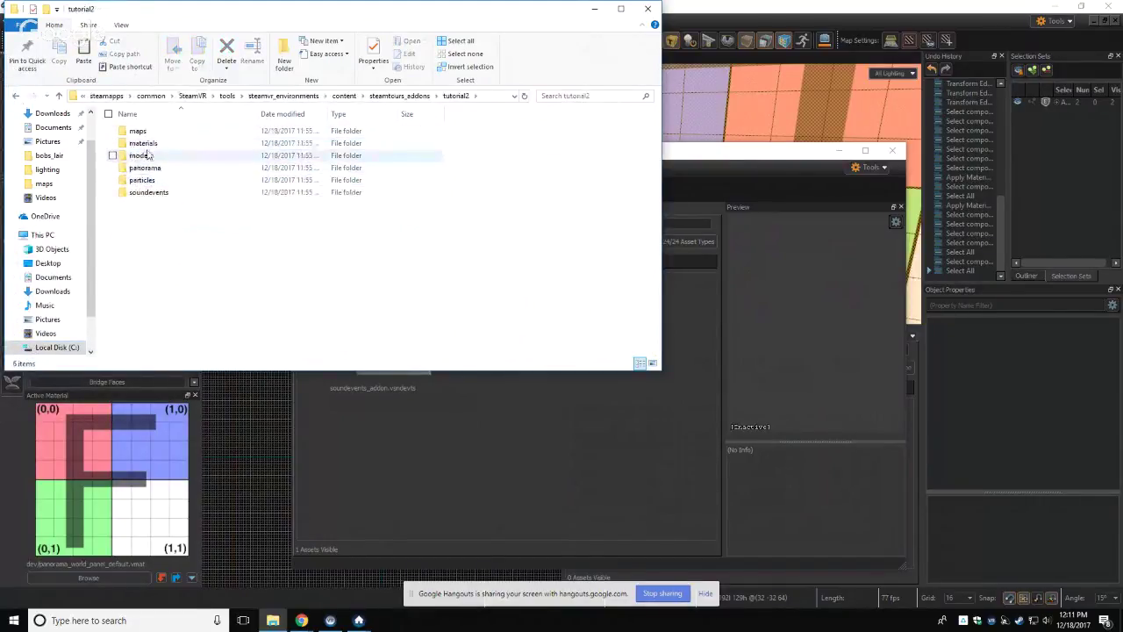
double_click(142, 143)
right_click(189, 194)
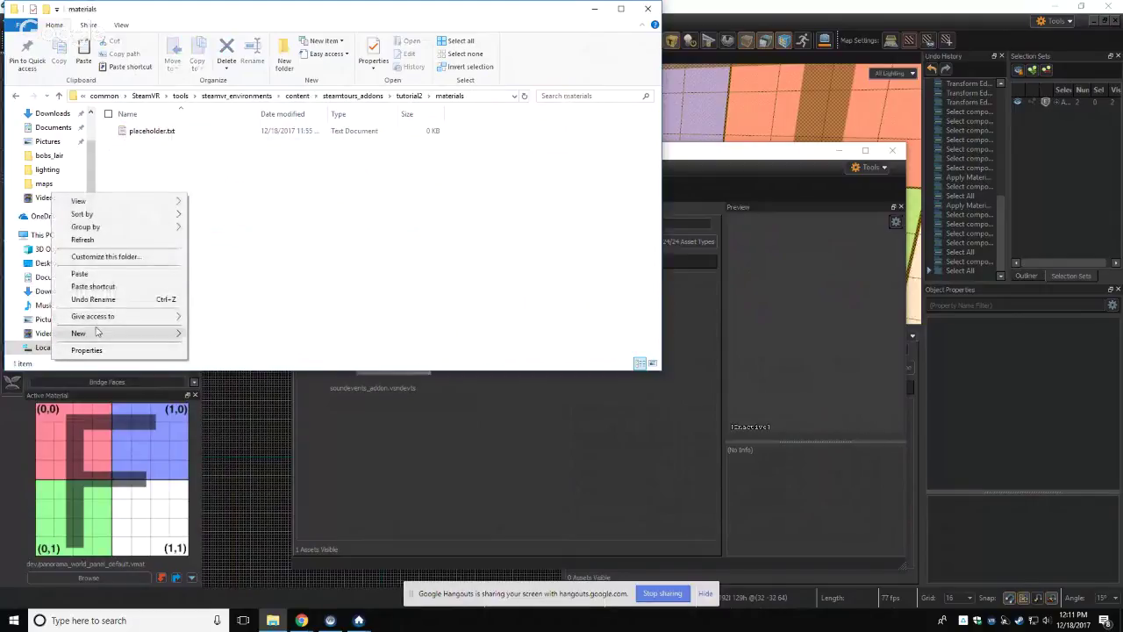
click(96, 273)
click(204, 225)
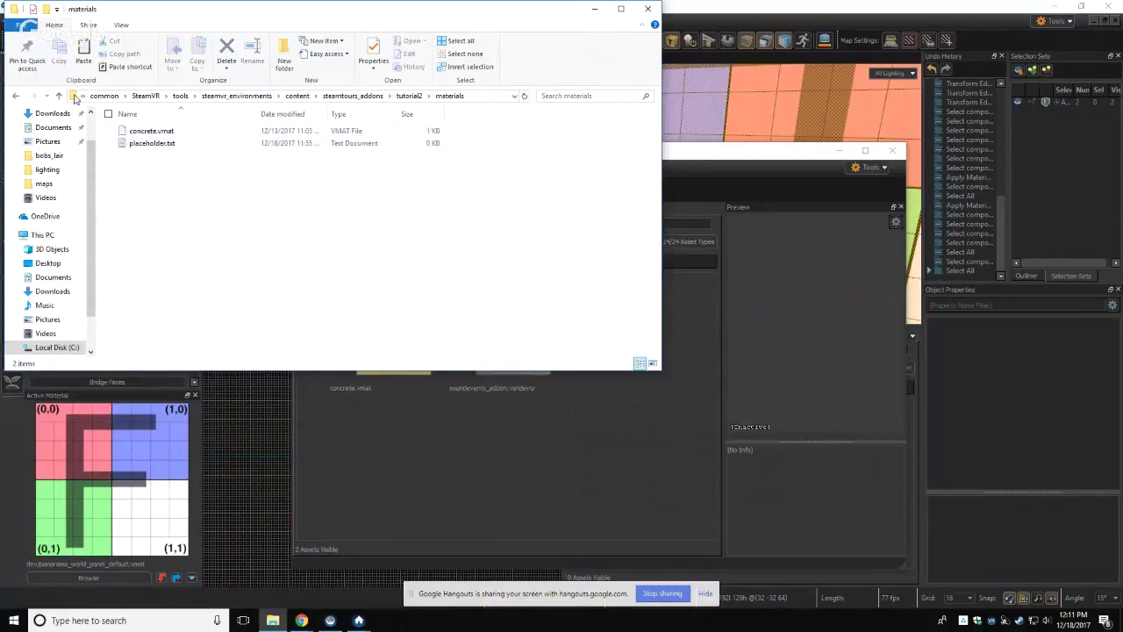
Step: Preview the concrete.vmat material in the Asset Browser and return to the Hammer 3D view
click(594, 9)
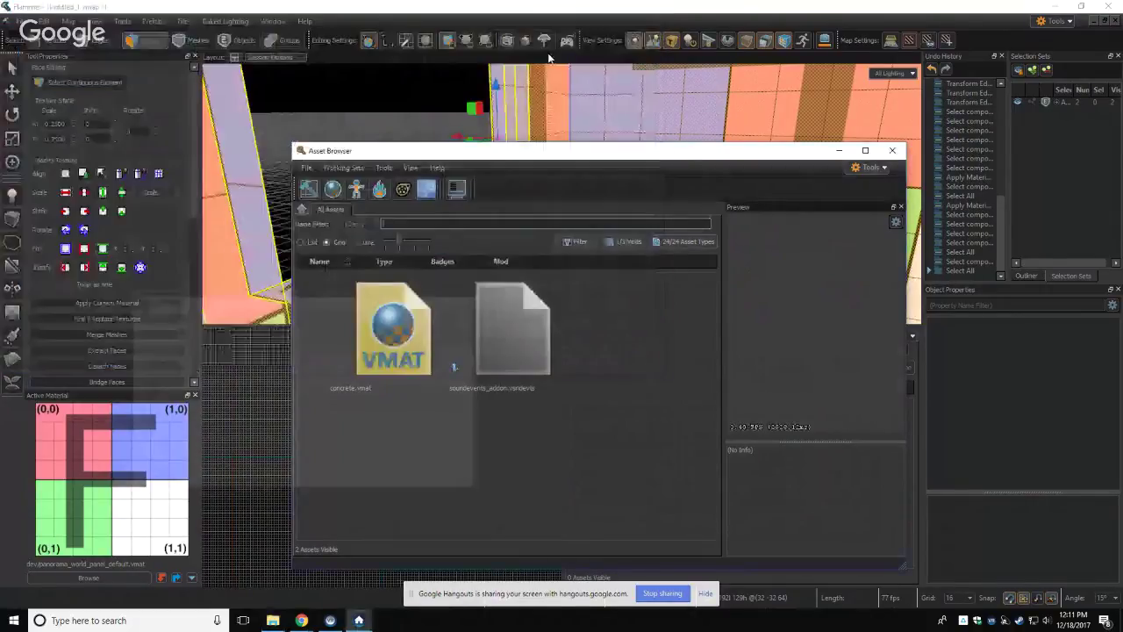
click(393, 328)
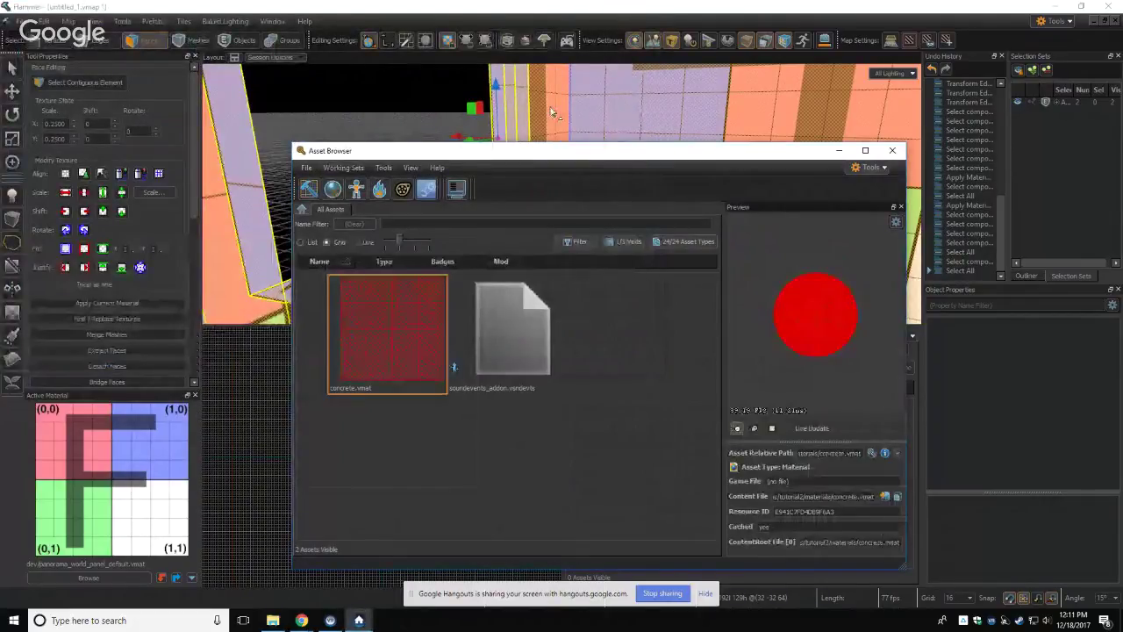
right_drag(552, 112, 611, 66)
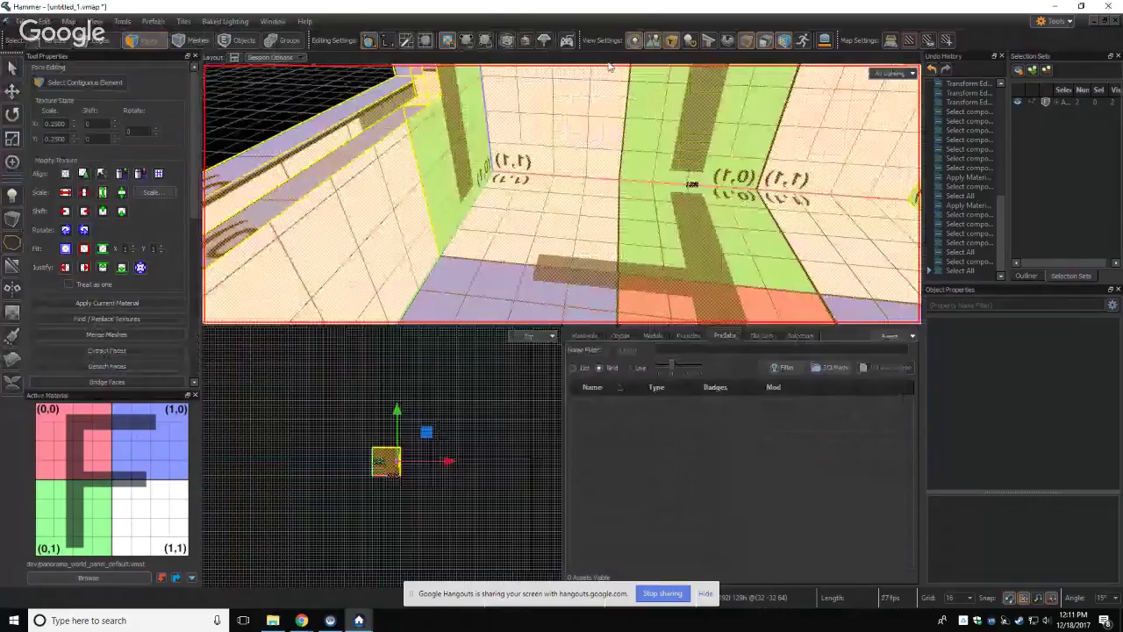
Step: Apply the active material to the selected faces, and select the room's large wall face alone
key(shift+t)
key(z)
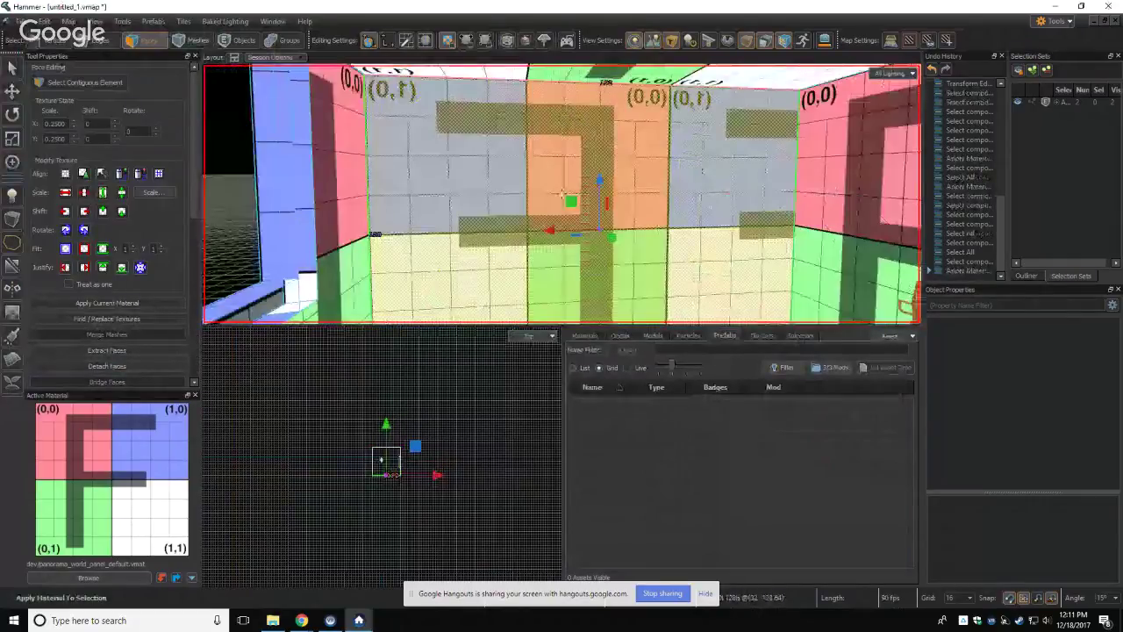
key(z)
click(500, 193)
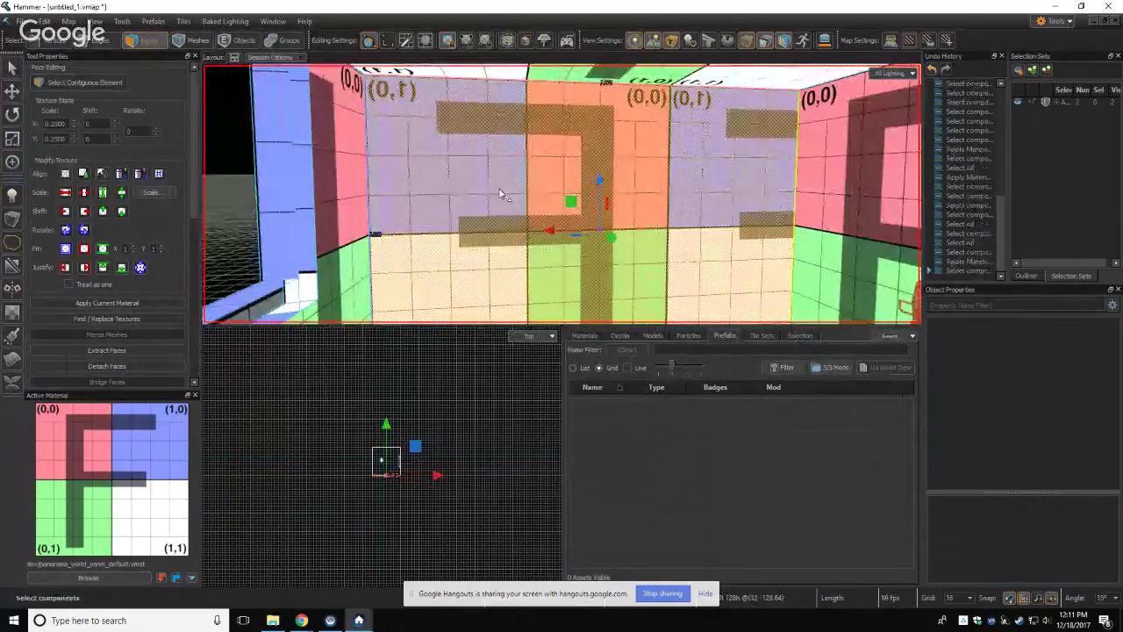
Step: Filter the material picker by "concrete" and set concrete.vmat as the active material
click(88, 577)
click(381, 452)
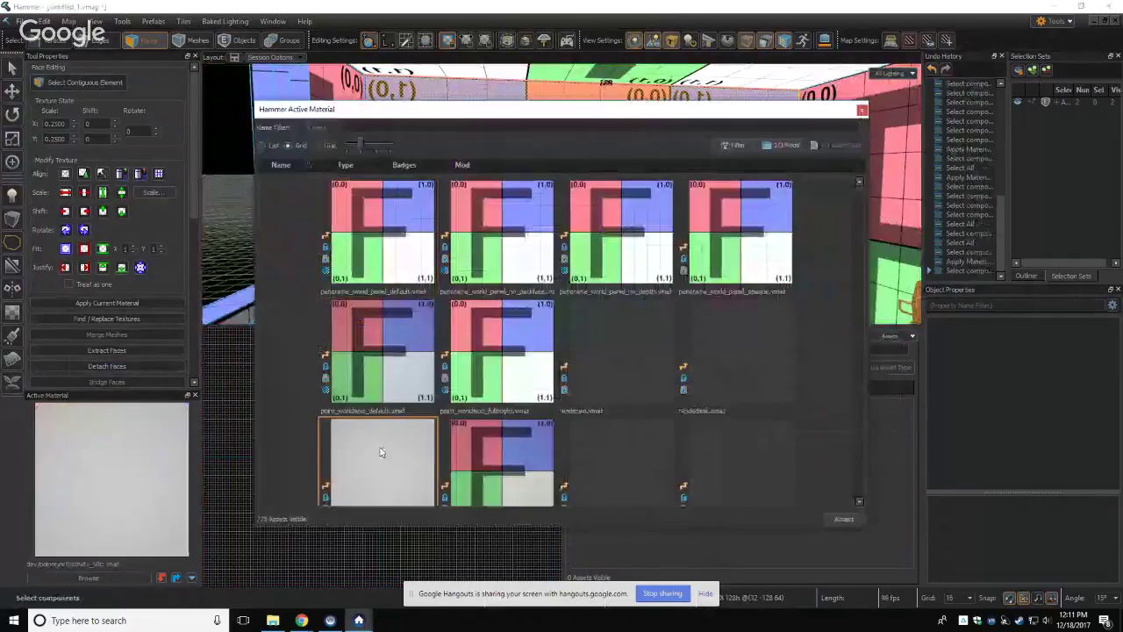
scroll(380, 452, down, 3)
scroll(400, 263, up, 3)
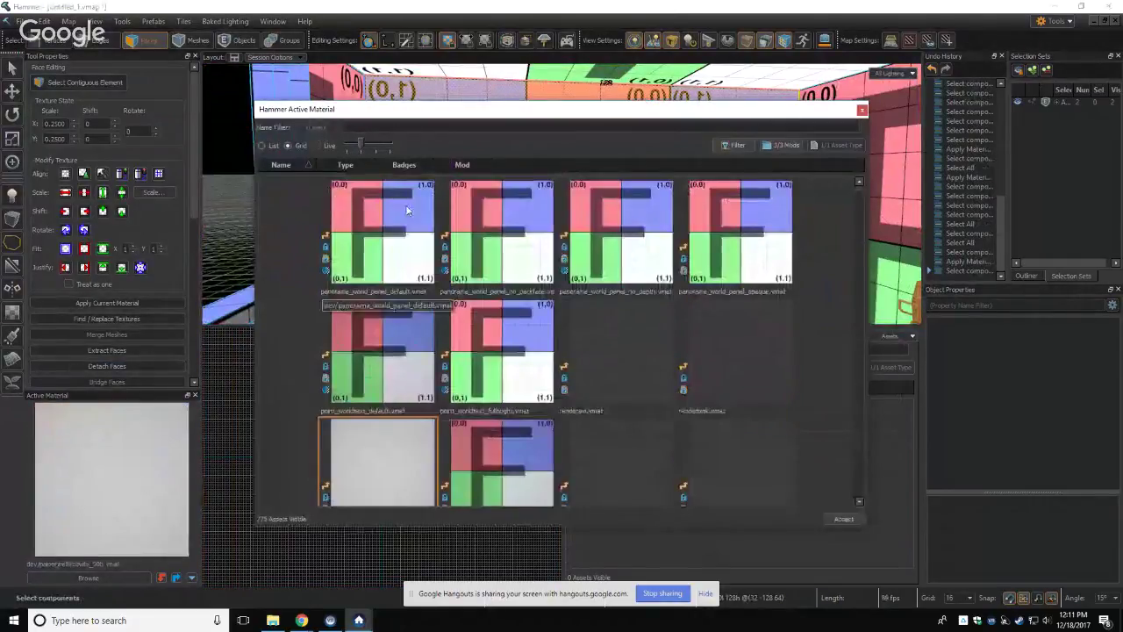
click(377, 127)
text(concrete)
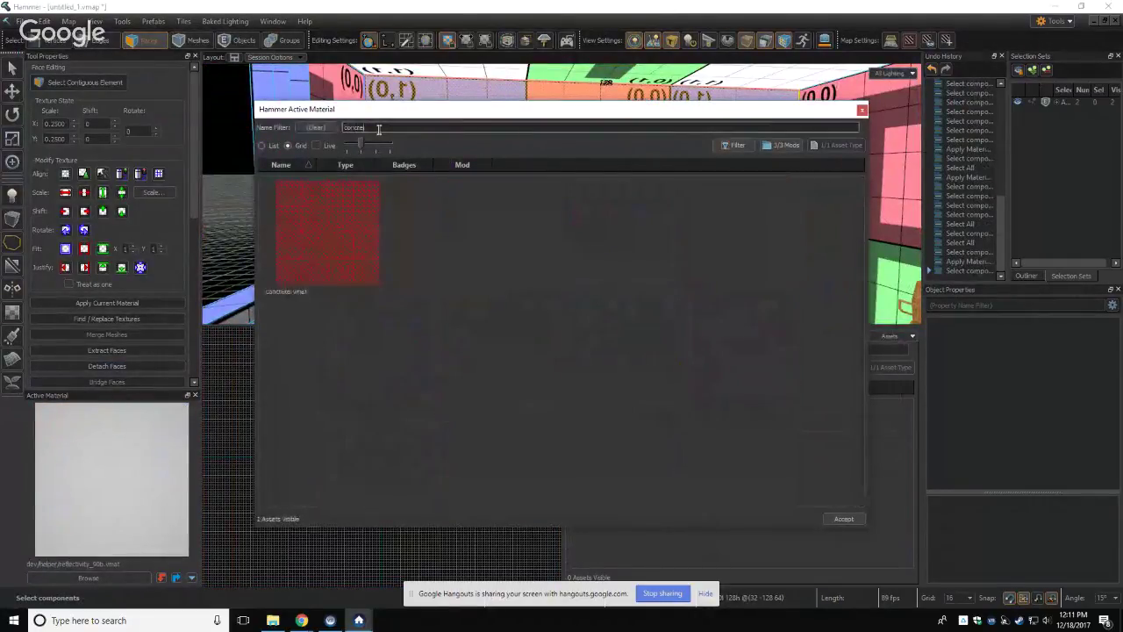
click(326, 252)
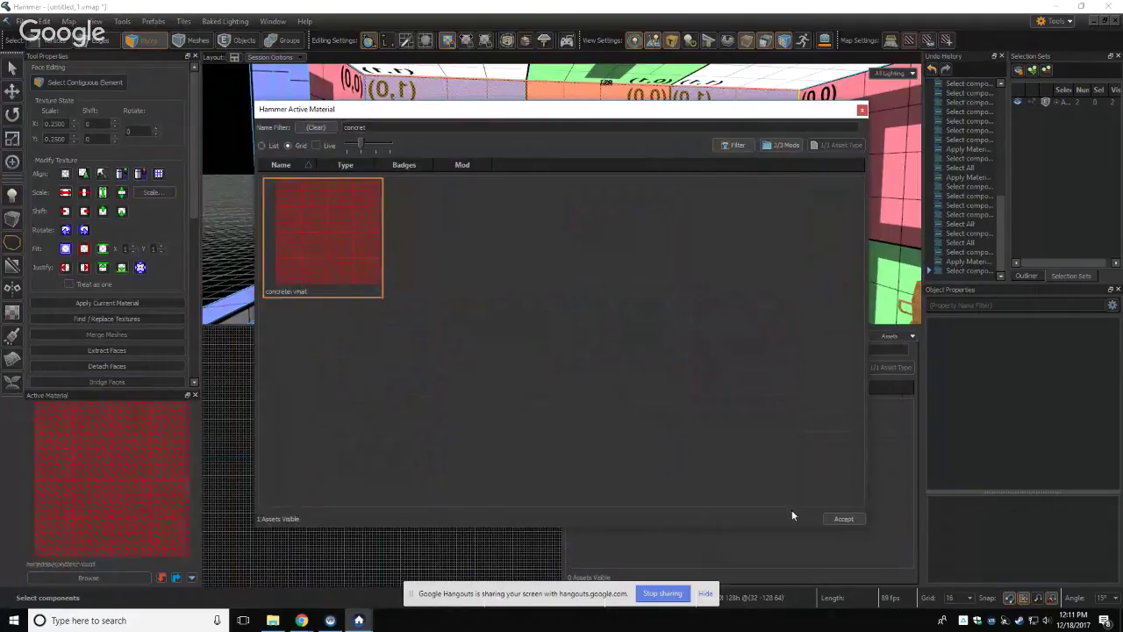
click(842, 519)
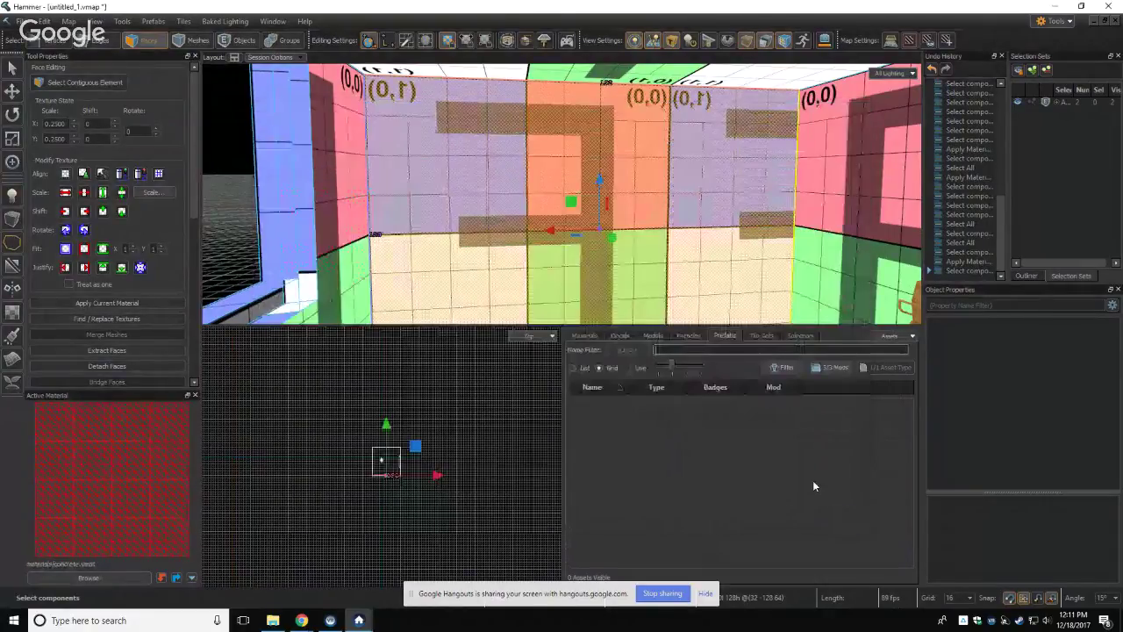
Step: Try the concrete material on the selected wall face, and undo the application
key(shift+t)
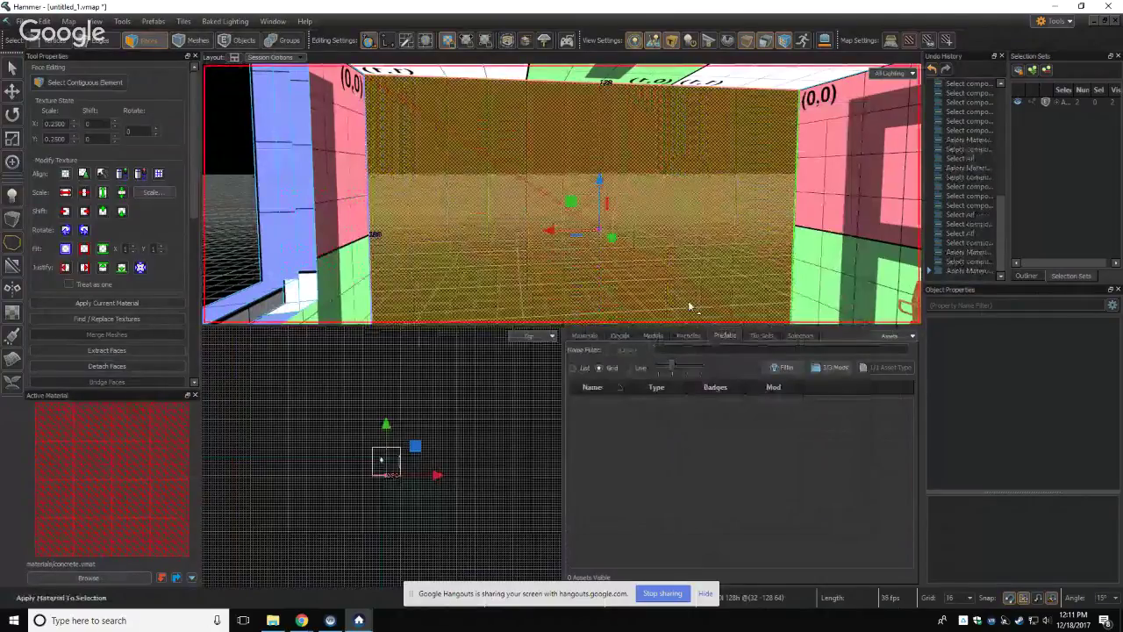
right_drag(689, 307, 382, 180)
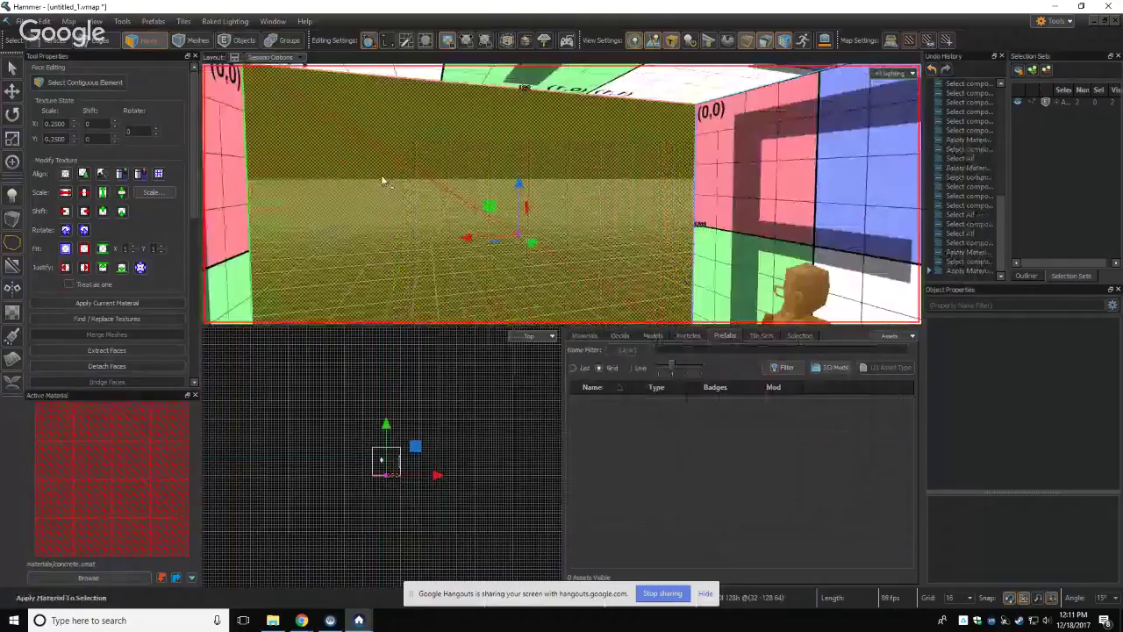
key(ctrl+z)
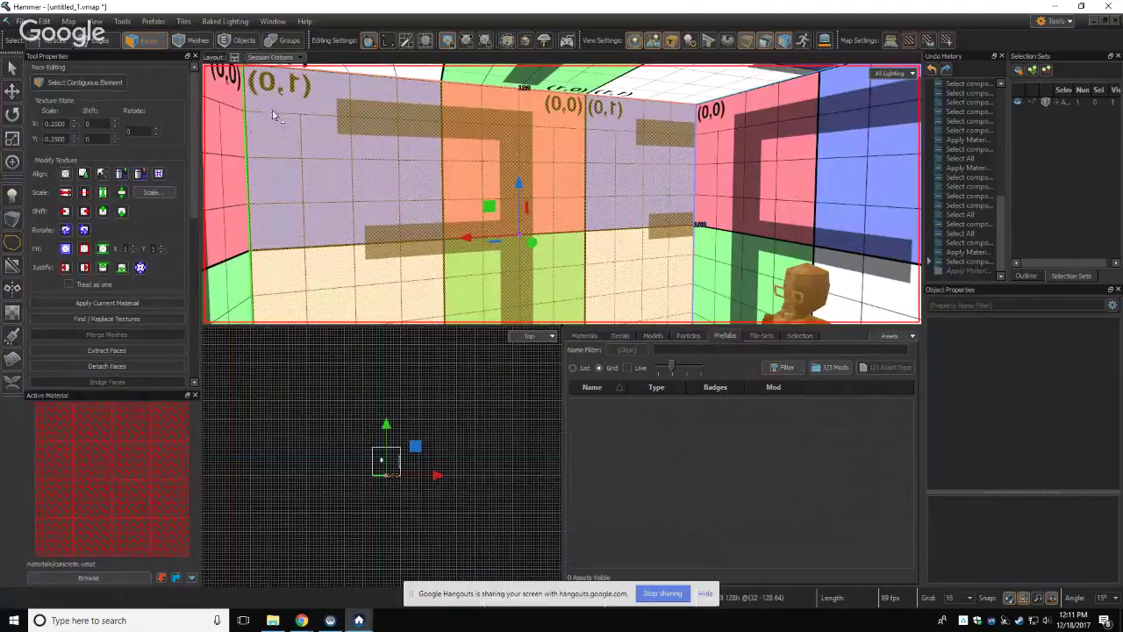
Step: Permanently delete concrete.vmat from the tutorial2 materials folder and return to the Asset Browser
click(359, 620)
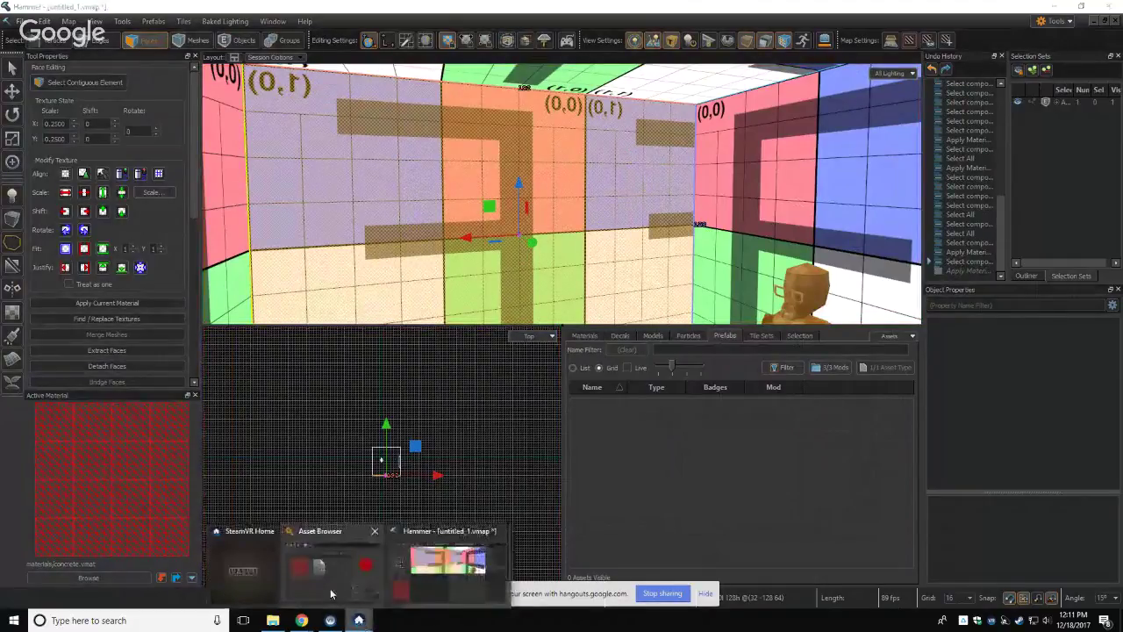
click(330, 596)
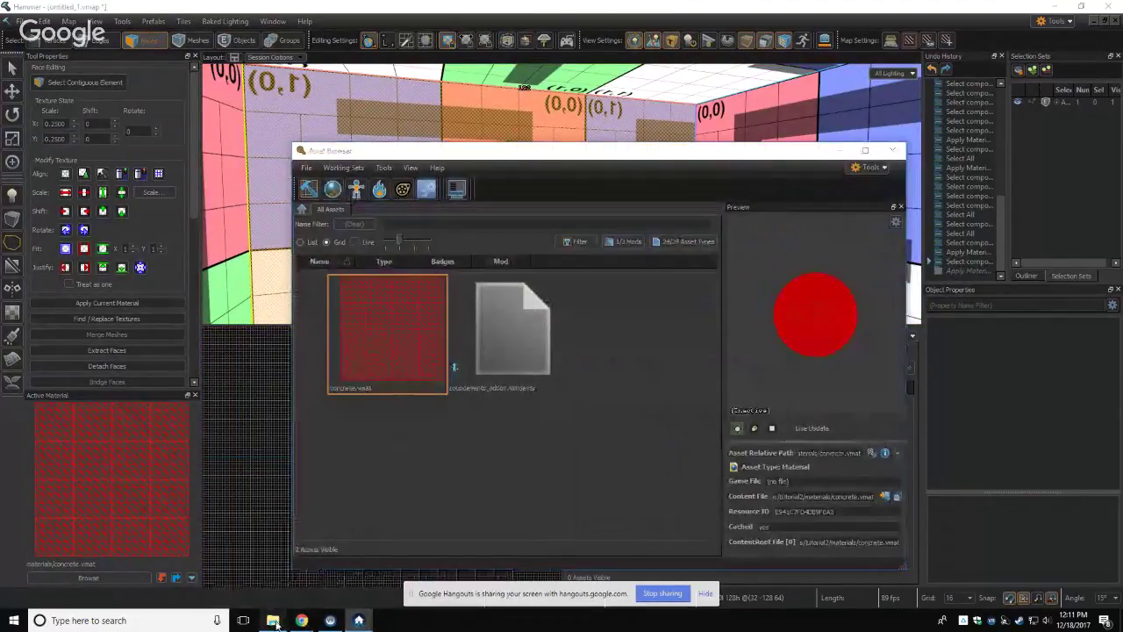
click(273, 620)
click(142, 133)
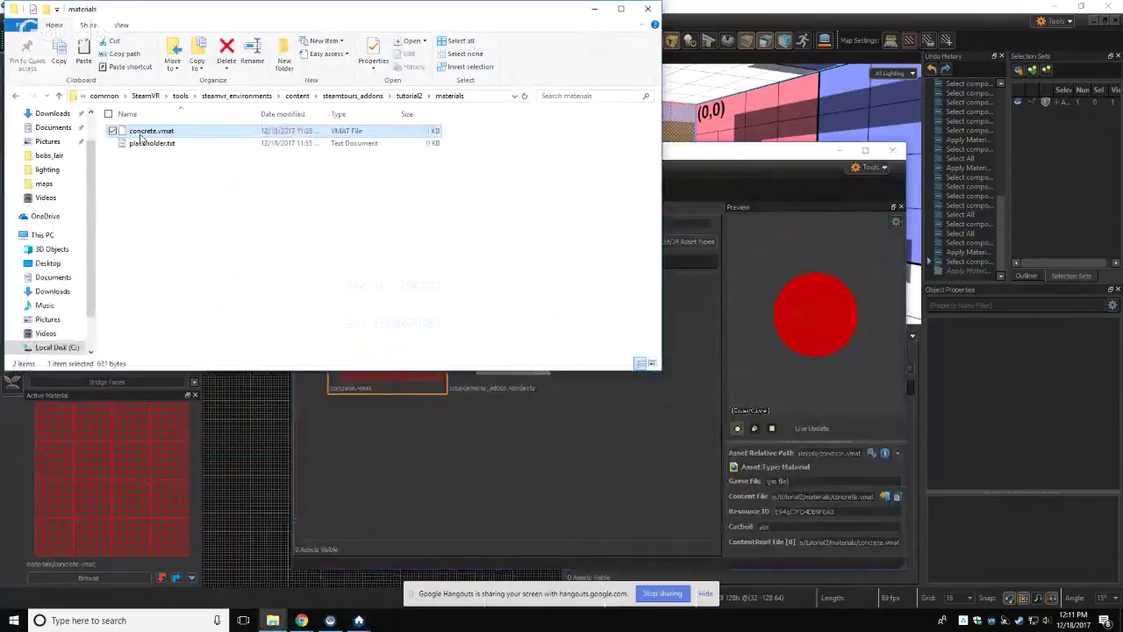
key(shift+Delete)
key(Return)
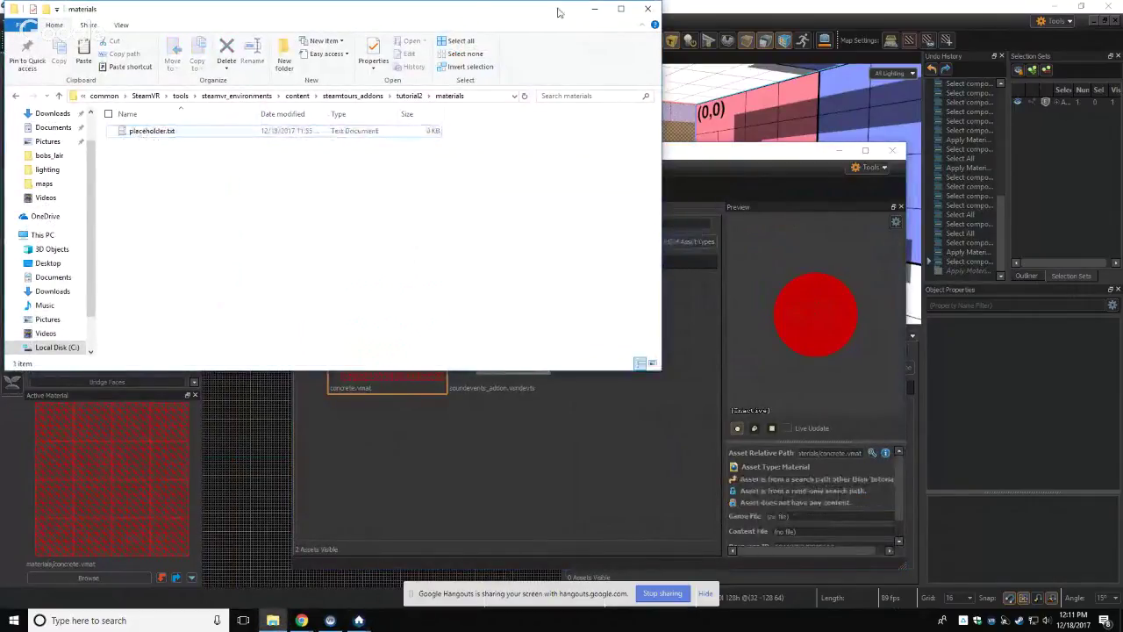
click(594, 9)
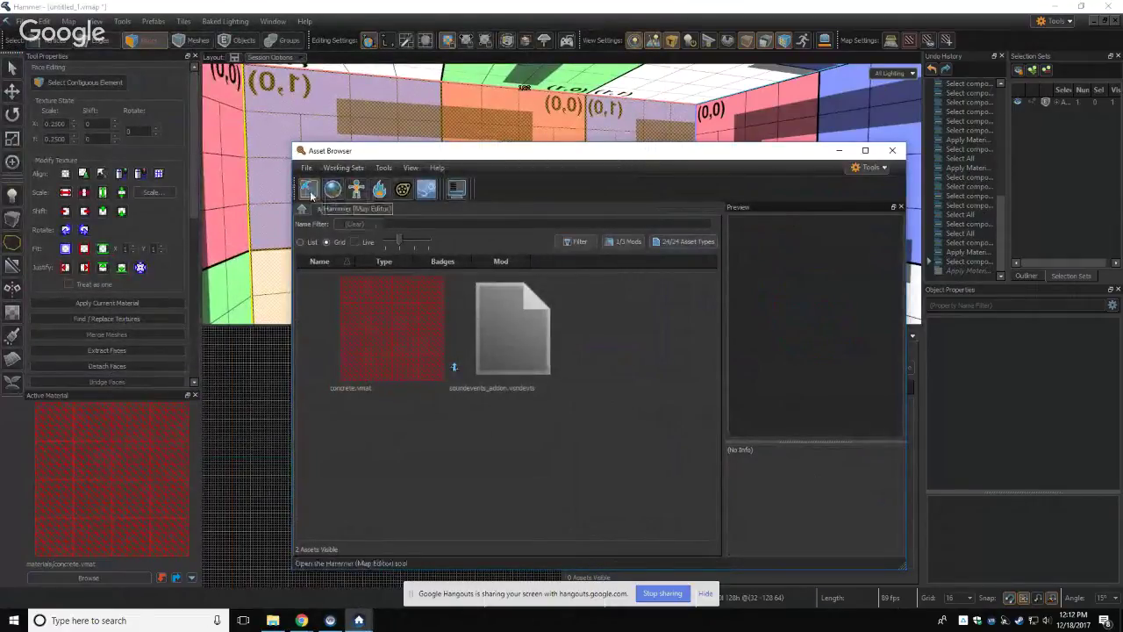
Step: Switch back to Hammer and select the room's large wall face again
click(395, 118)
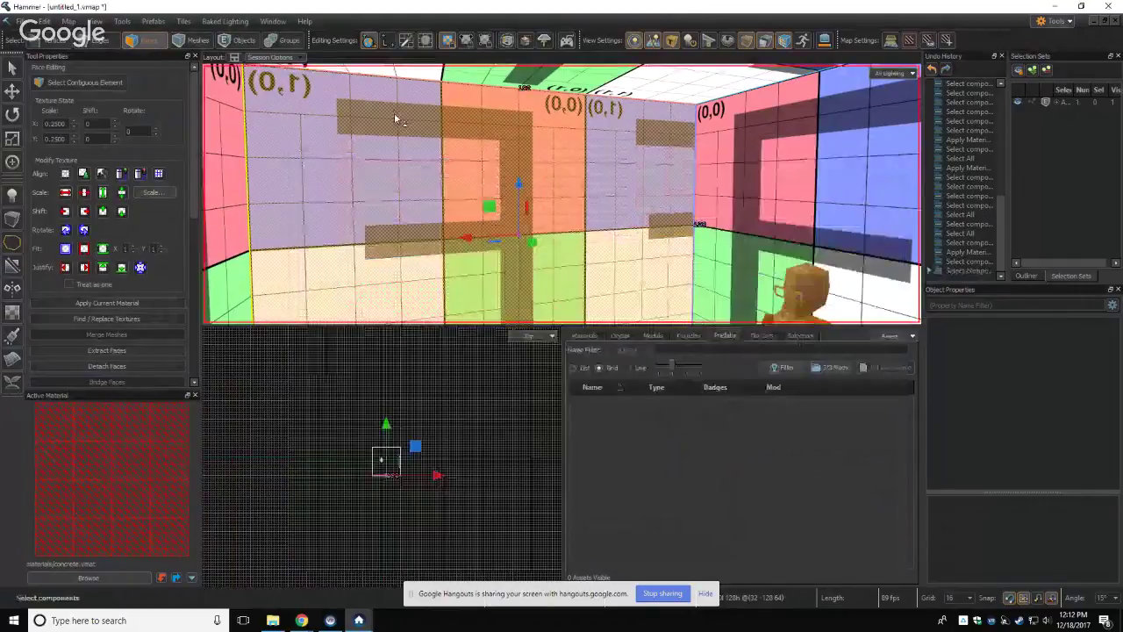
key(z)
key(z)
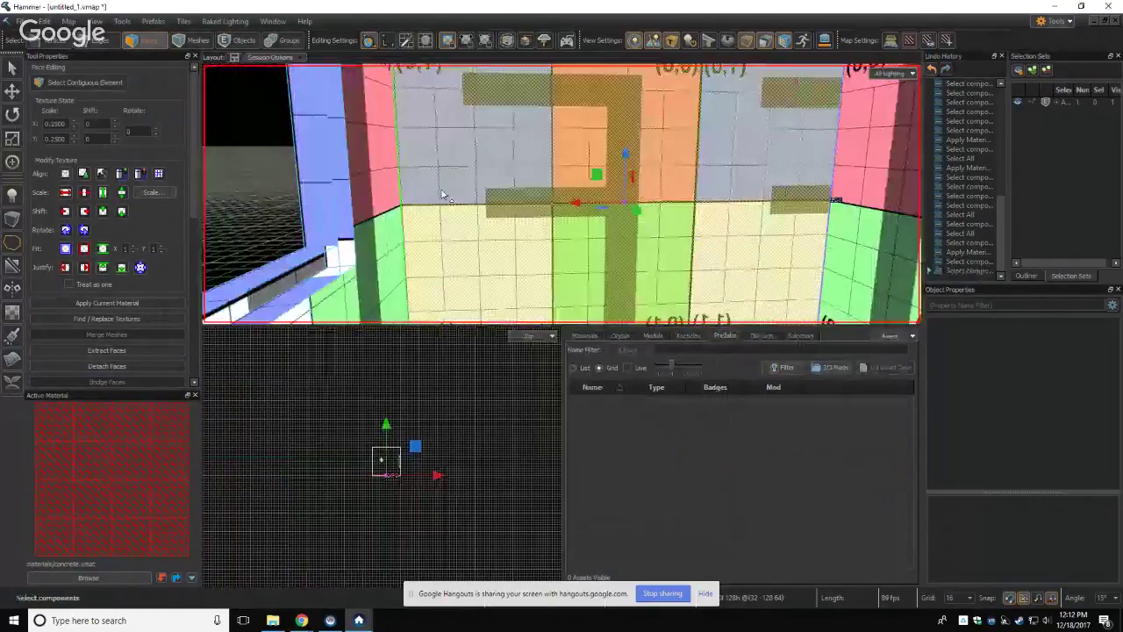
Step: Bring up the Asset Browser again and open the Material Editor
mouse_move(359, 621)
click(344, 570)
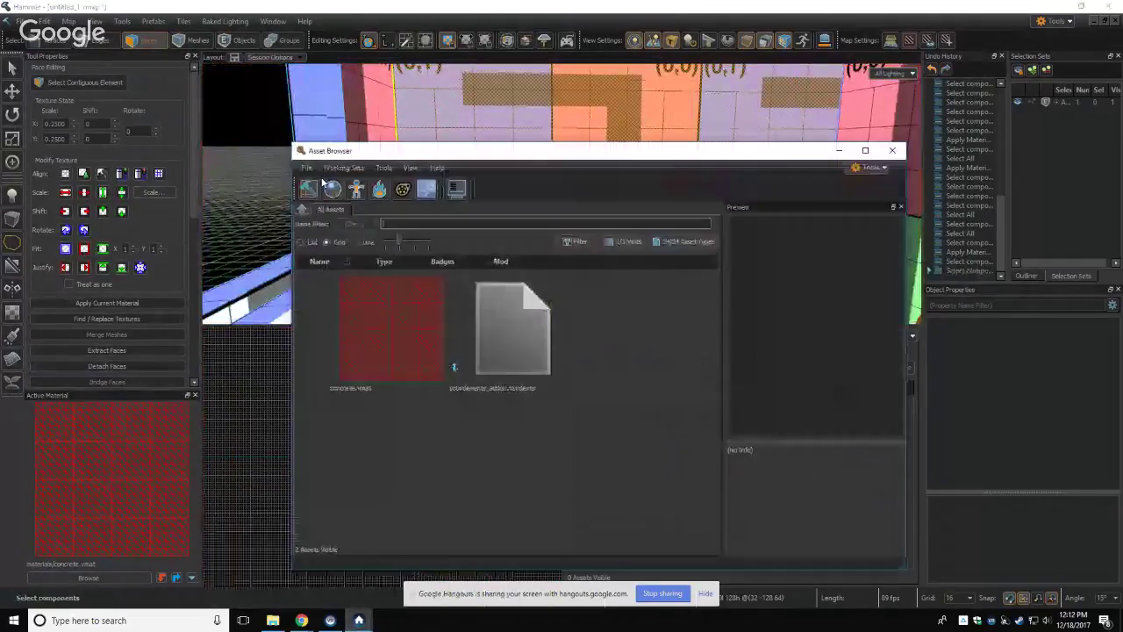
click(333, 190)
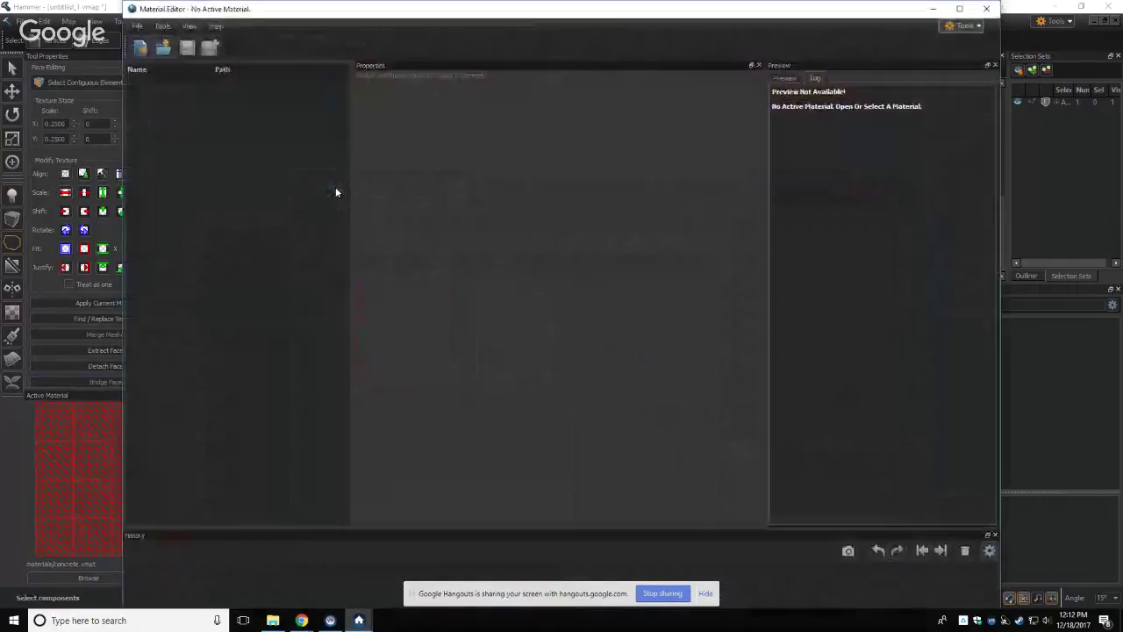
Step: Create a new material, and copy wood.jpg and woodnm.png from the desktop into the tutorial2 materials folder
click(140, 48)
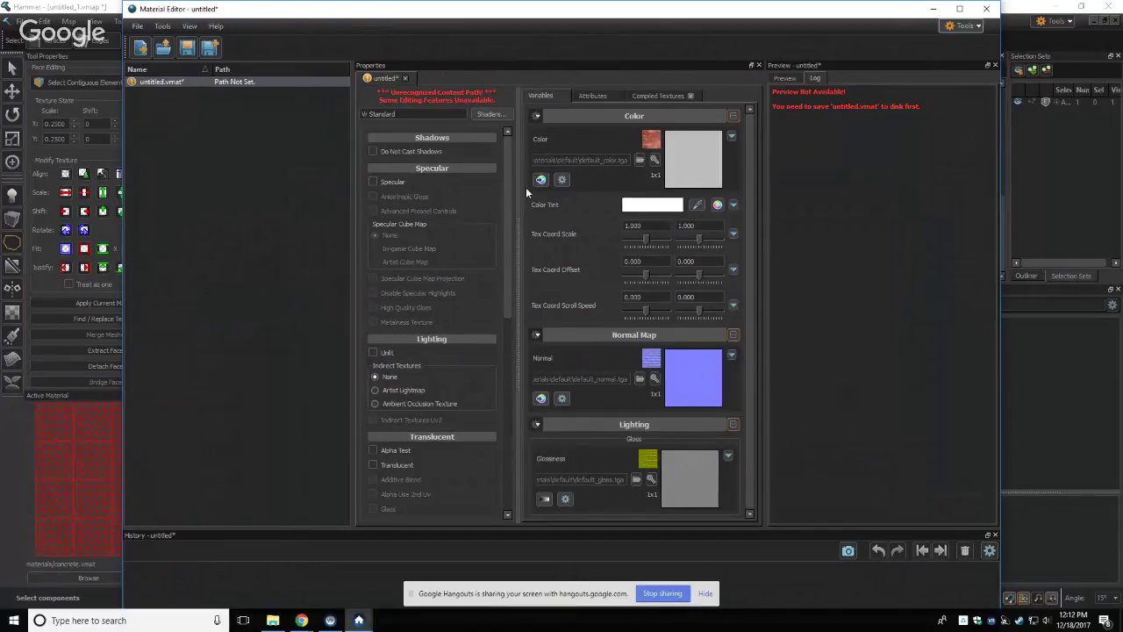
key(super+d)
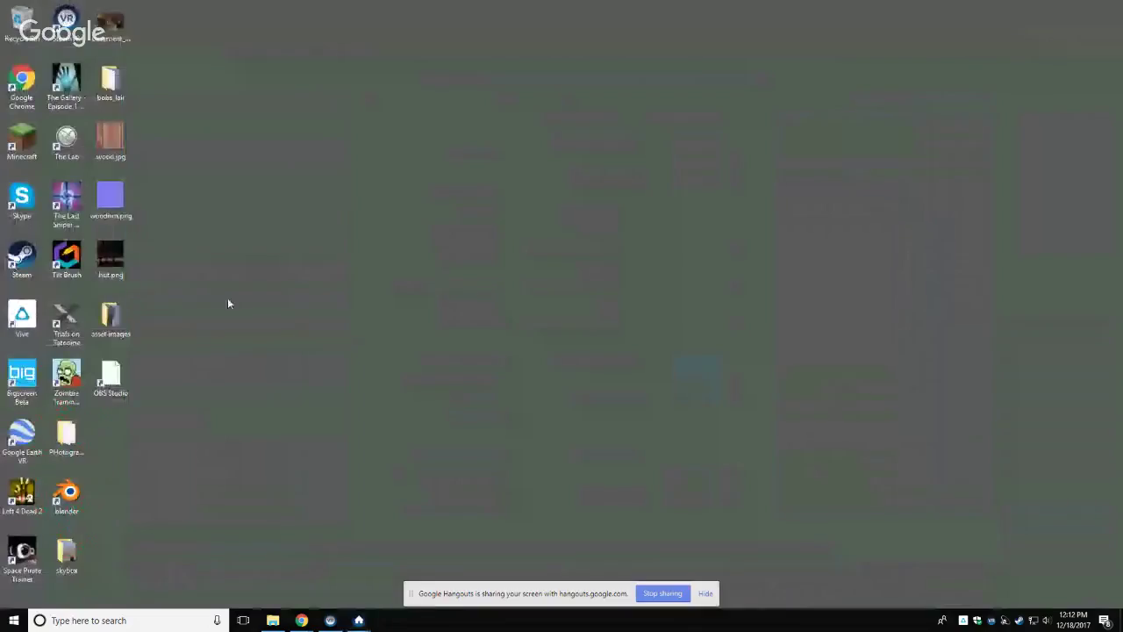
drag(163, 132, 111, 200)
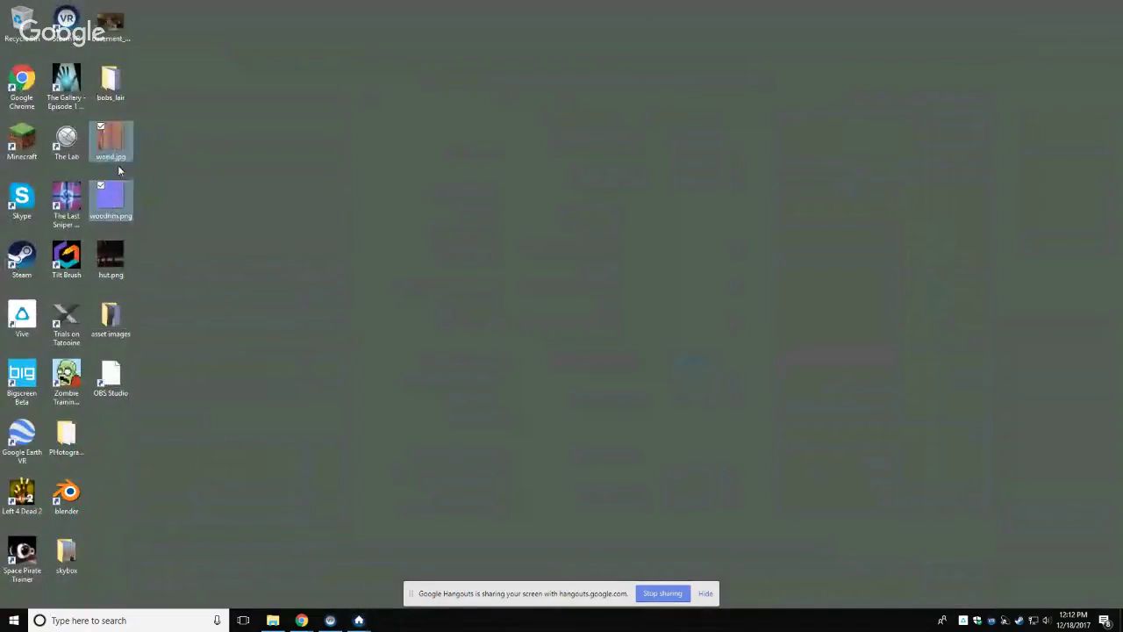
right_click(120, 142)
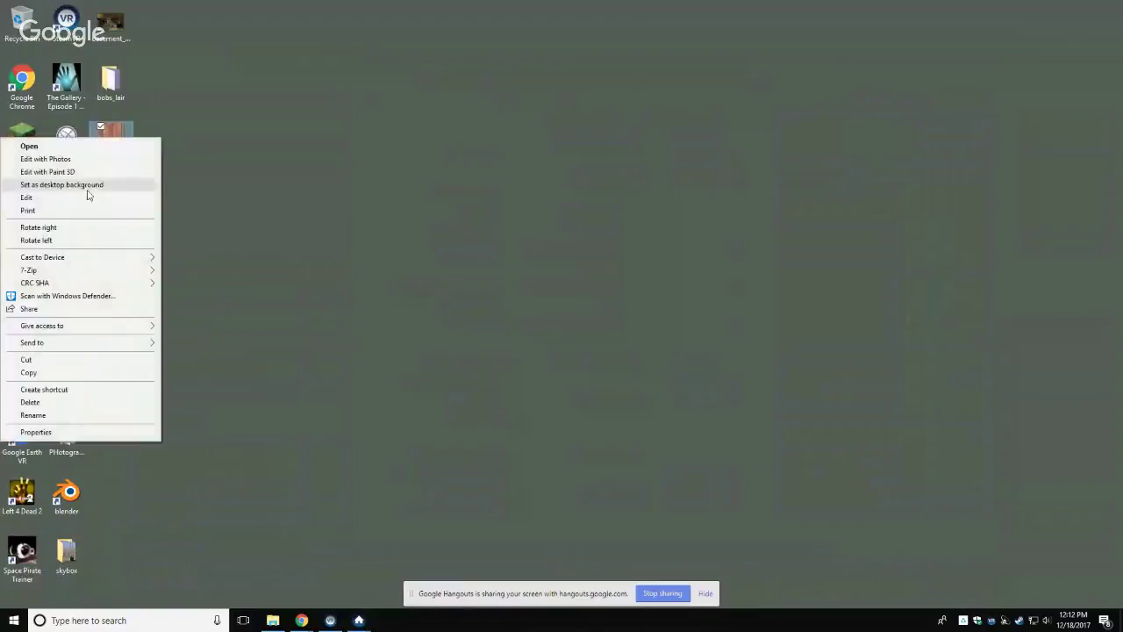
click(31, 373)
click(273, 620)
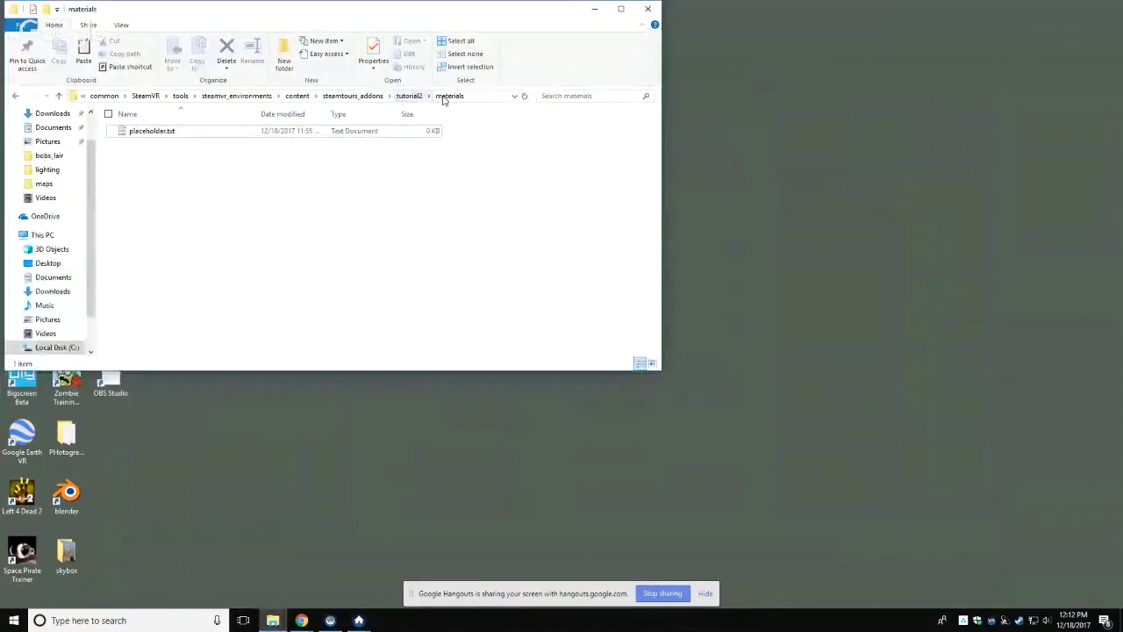
right_click(261, 176)
click(163, 255)
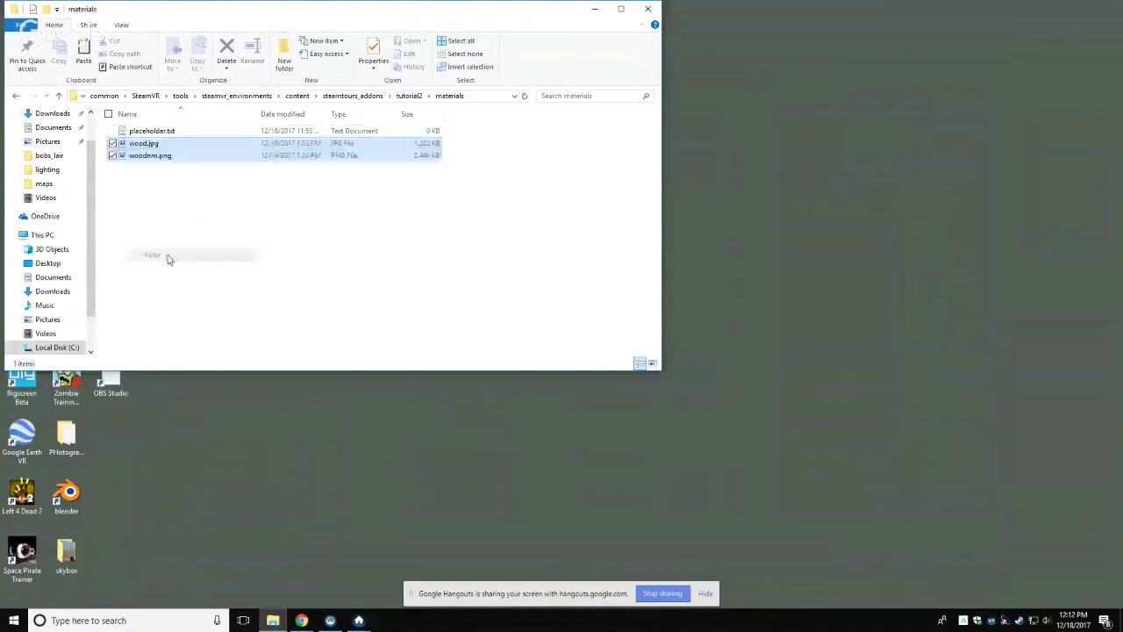
click(257, 244)
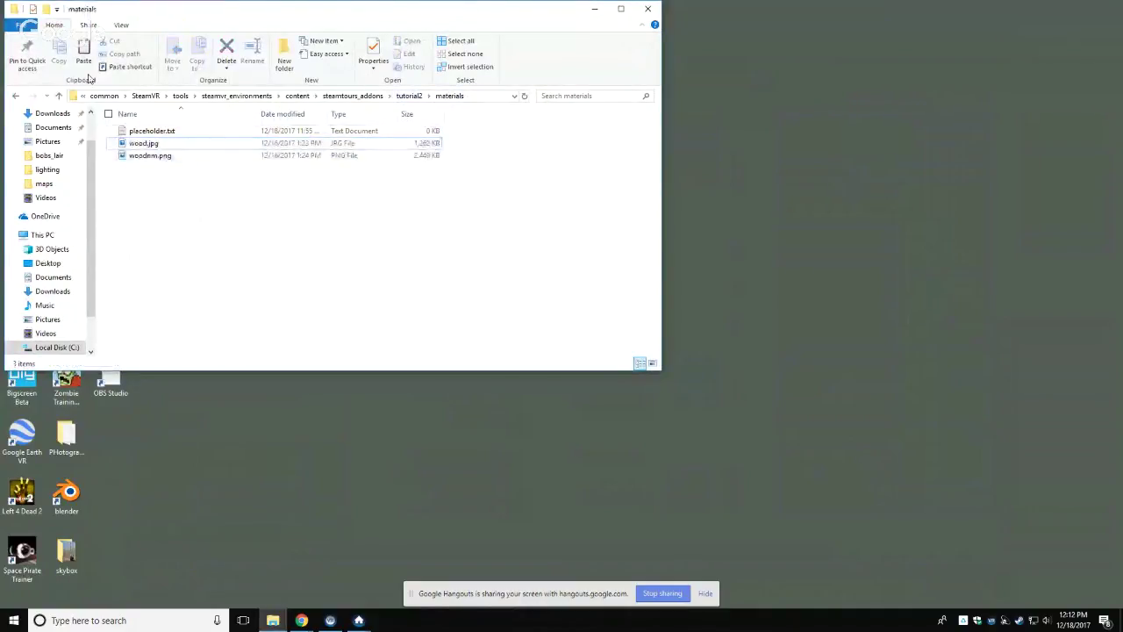
click(594, 9)
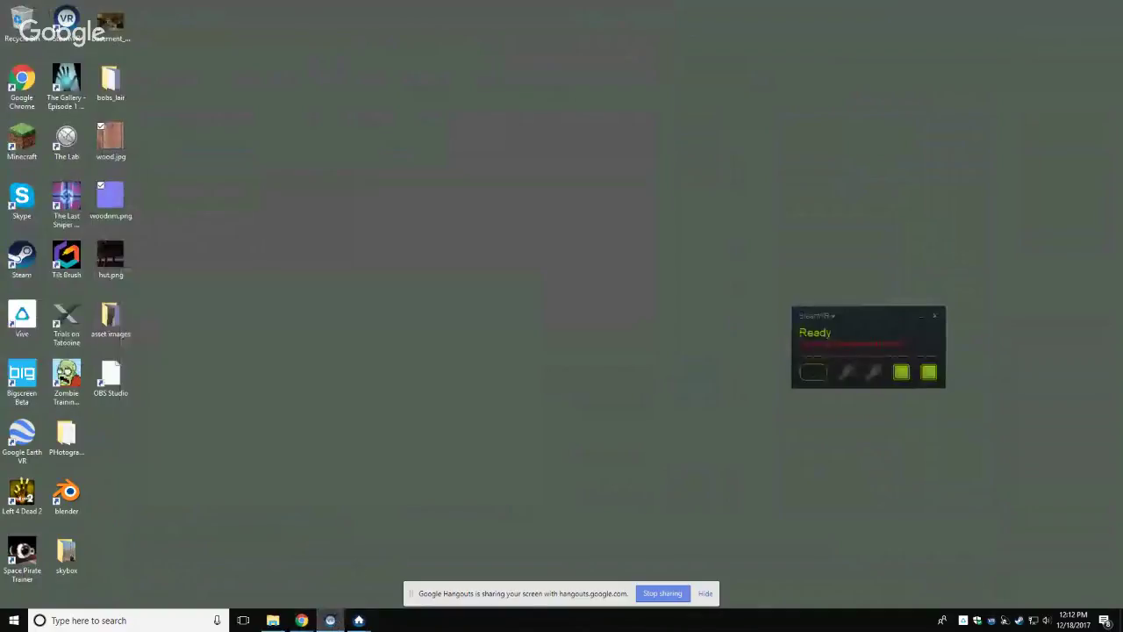
Step: Check the Asset Browser for the copied wood textures and return to the Material Editor
mouse_move(359, 617)
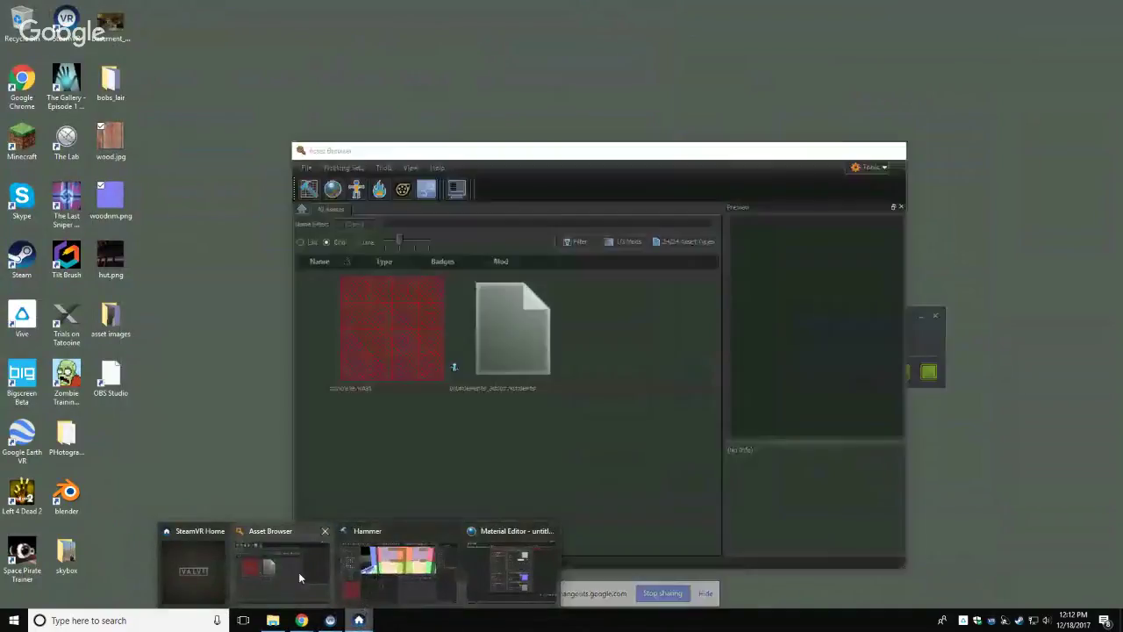
click(296, 574)
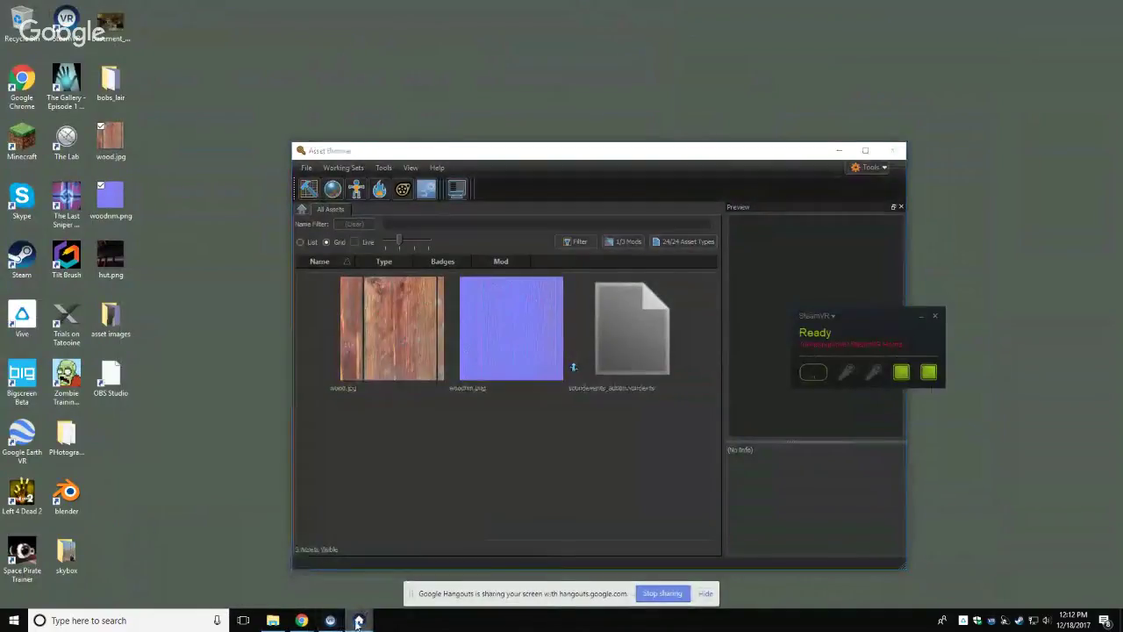
mouse_move(359, 620)
click(500, 576)
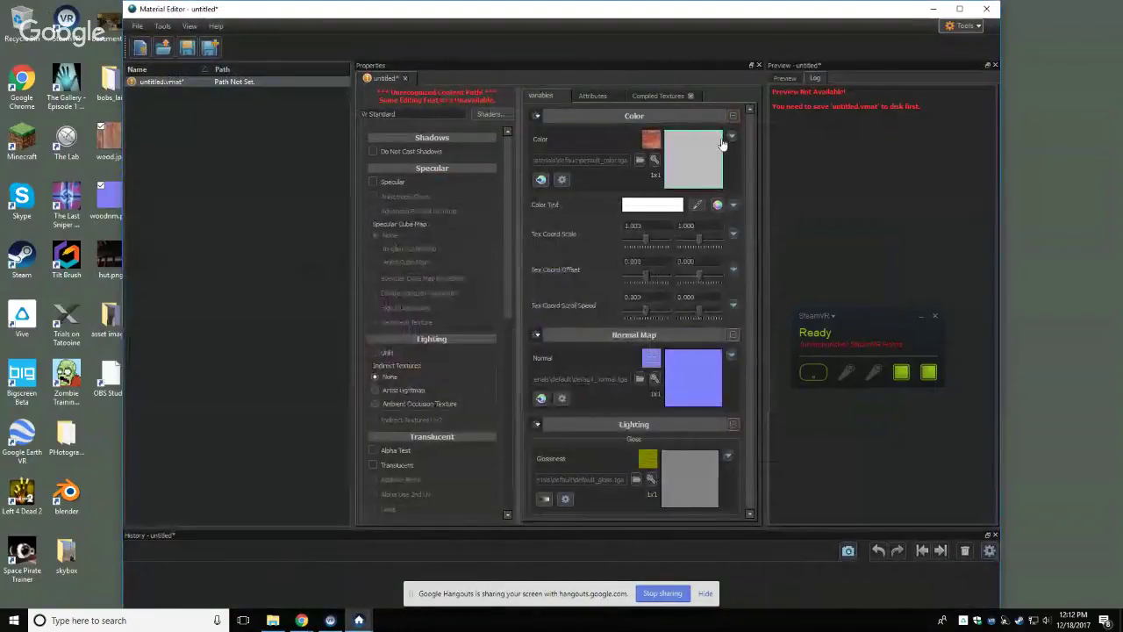
Step: Save the untitled material as wood in the tutorial2 materials folder
click(191, 51)
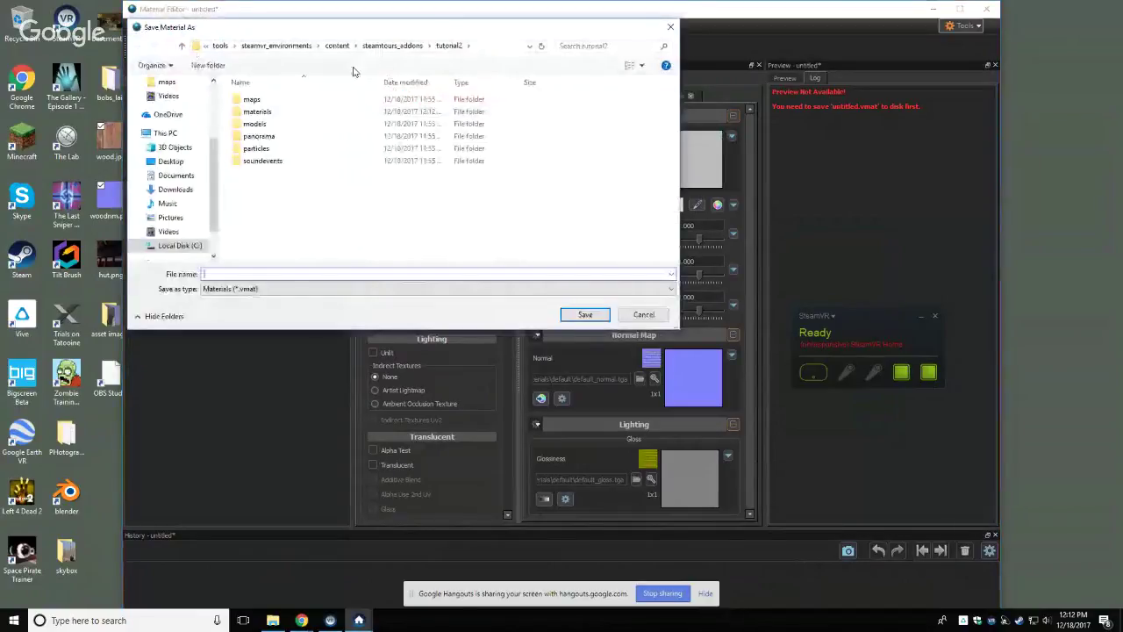
double_click(258, 111)
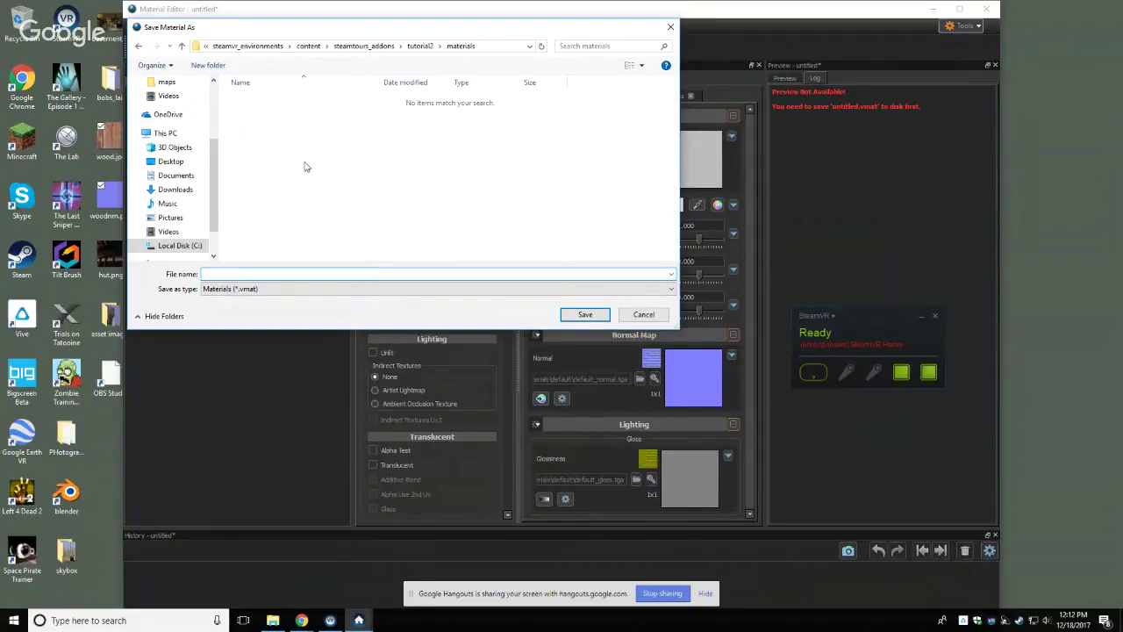
text(wood)
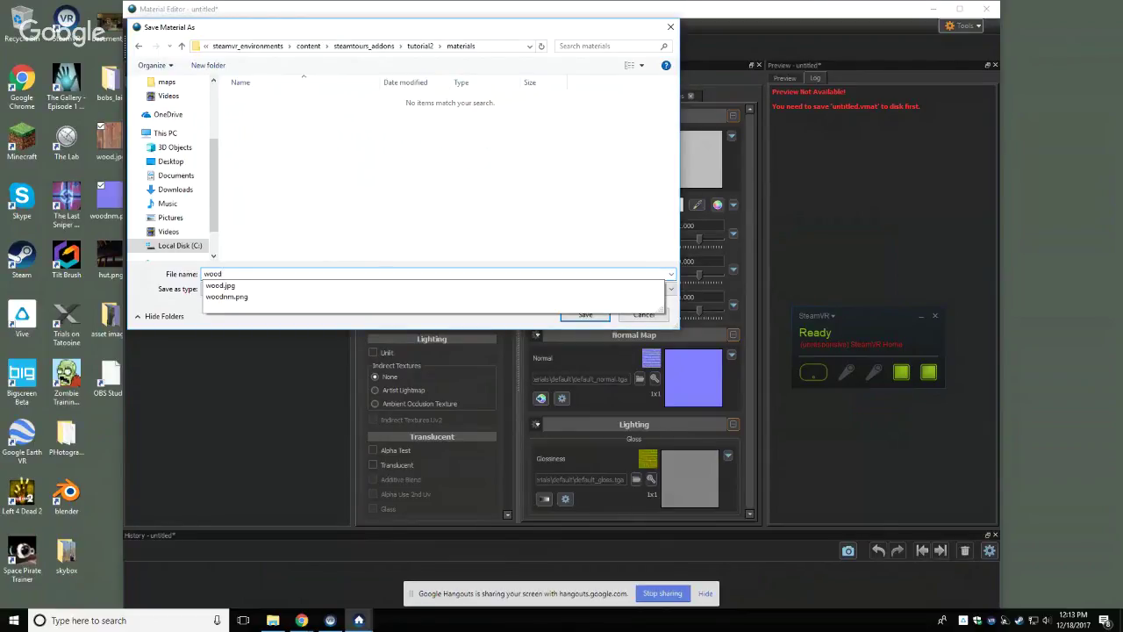
click(585, 318)
click(586, 317)
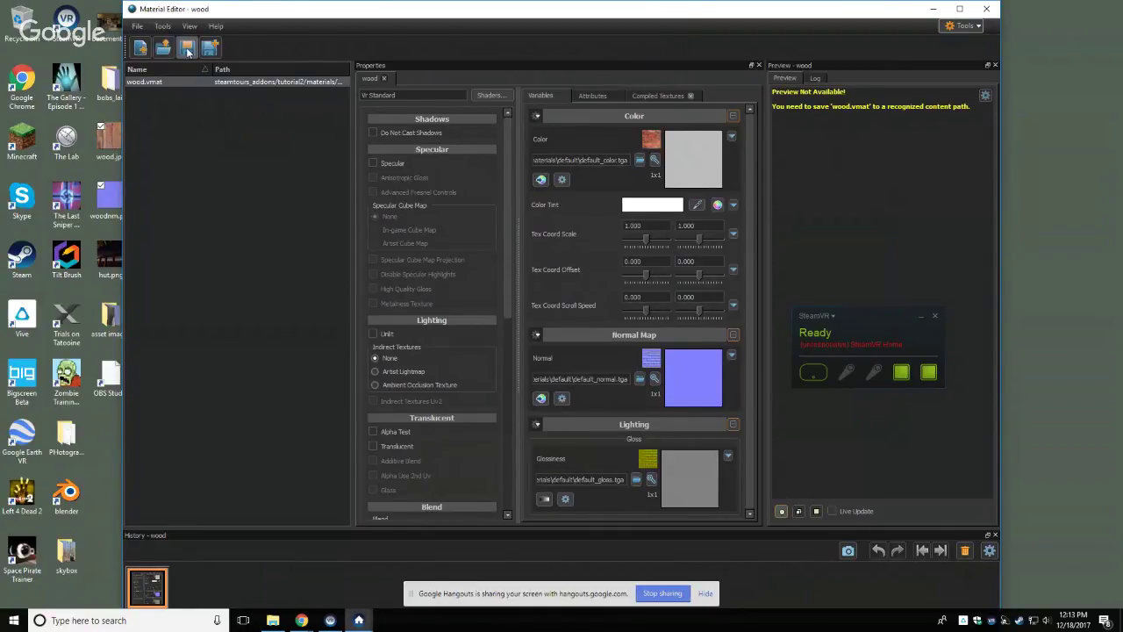
Step: Create a second new material and save it as wood directly in the tutorial2 folder
click(141, 50)
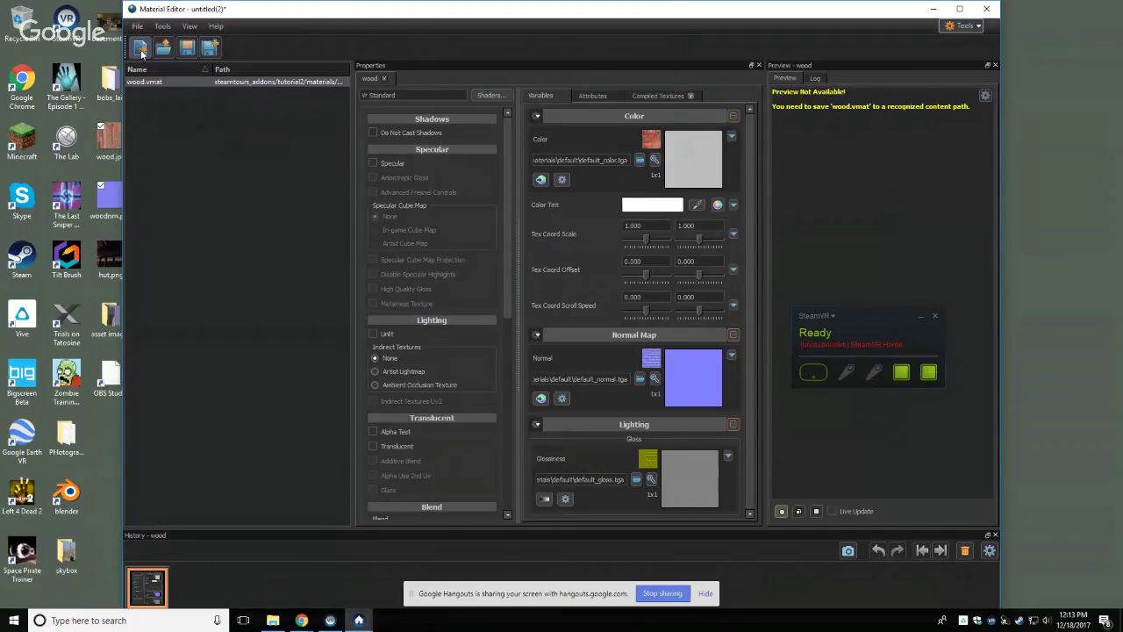
click(167, 91)
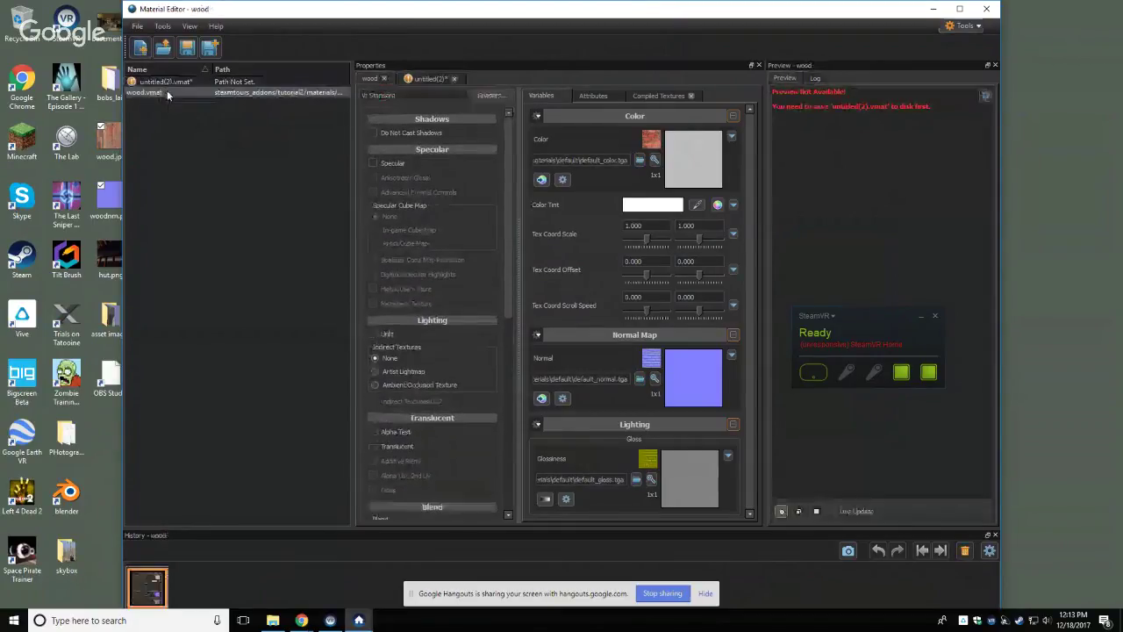
click(188, 50)
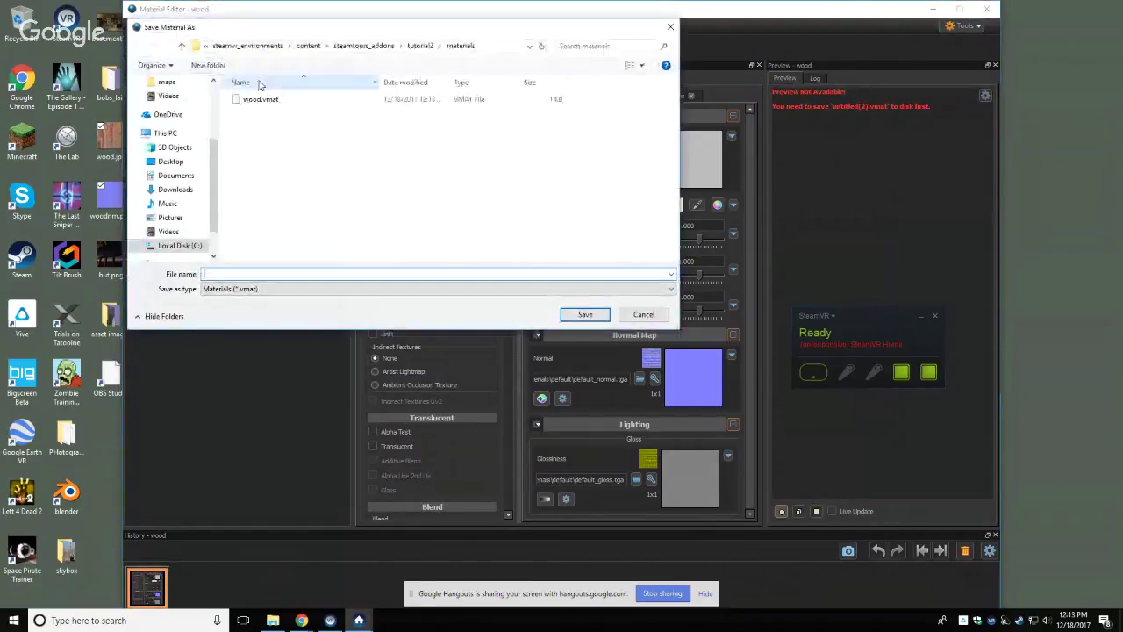
click(420, 47)
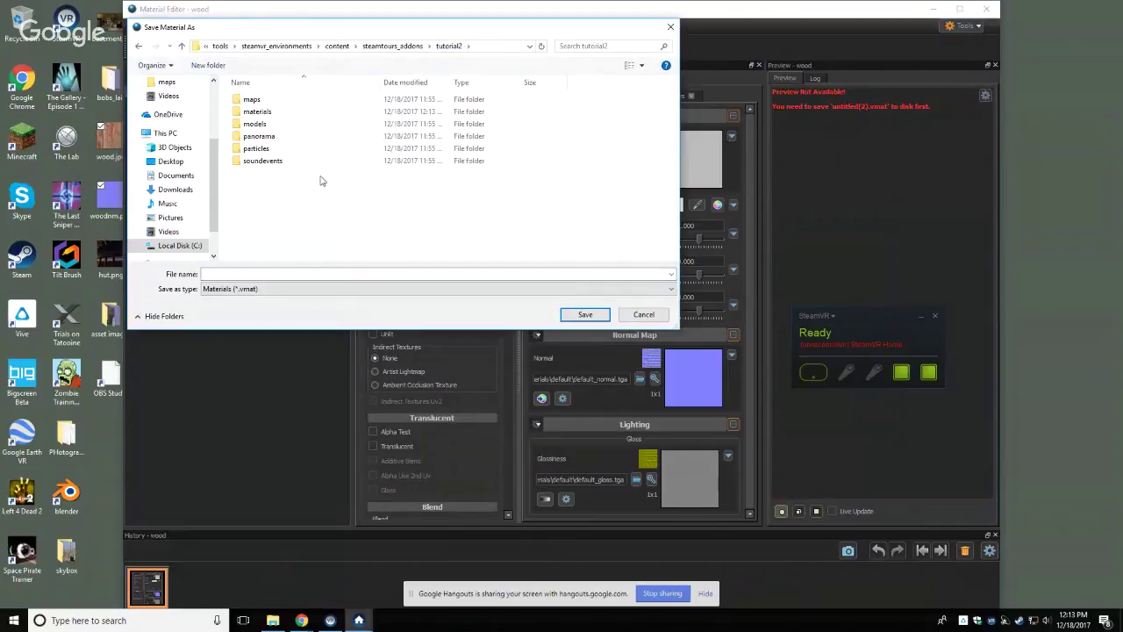
click(273, 274)
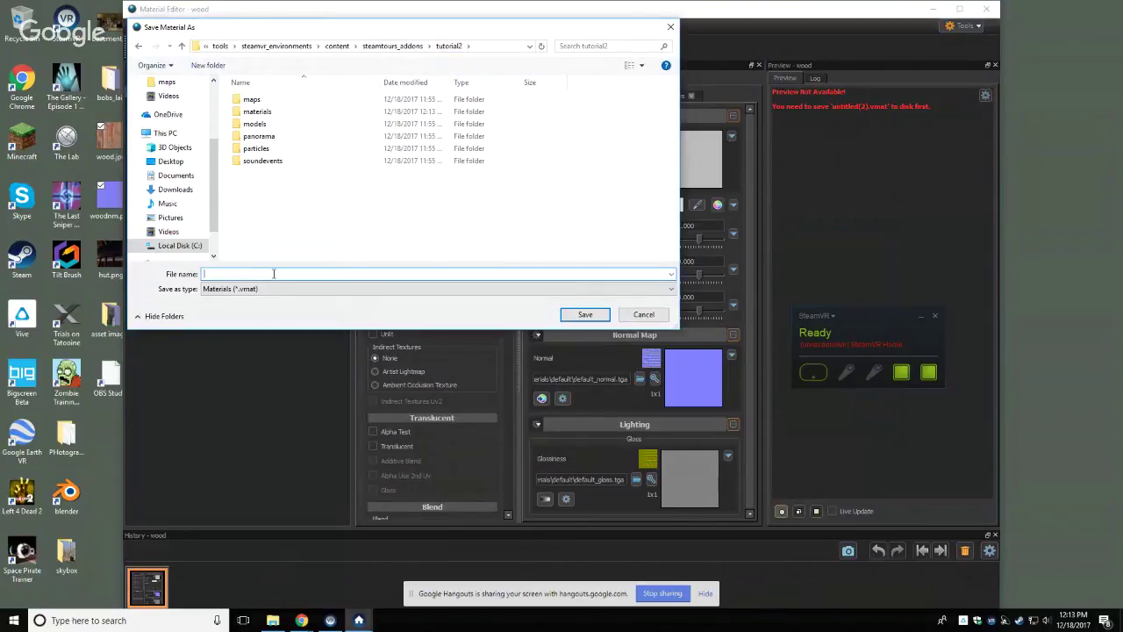
text(wood)
click(584, 316)
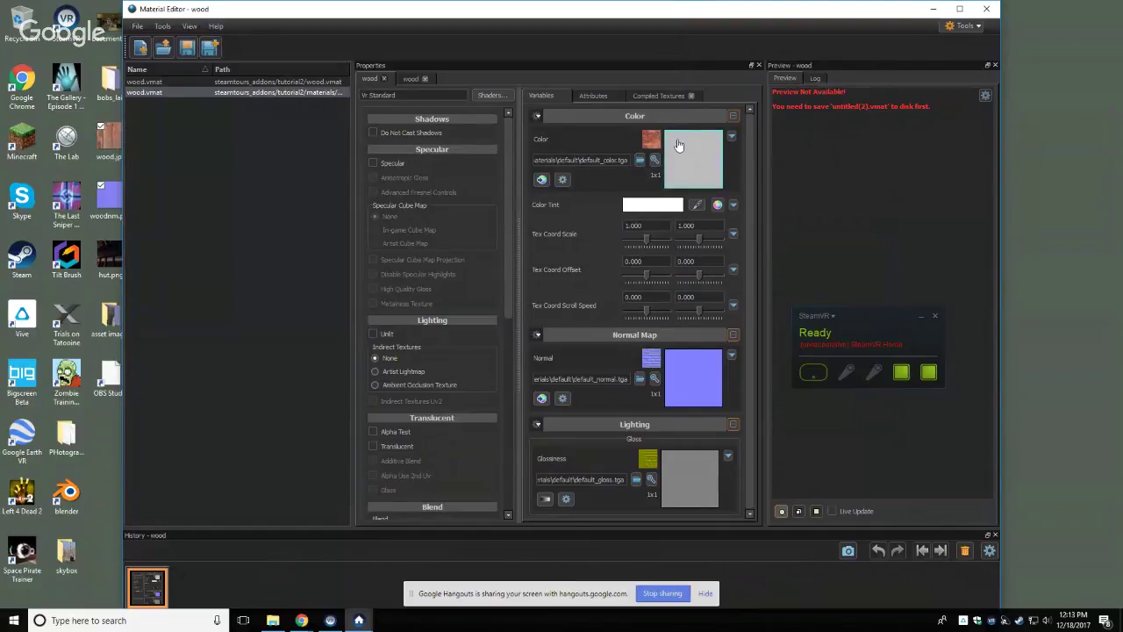
Step: Assign wood.jpg from the materials folder as the color texture of the wood material, listing all image types
click(640, 160)
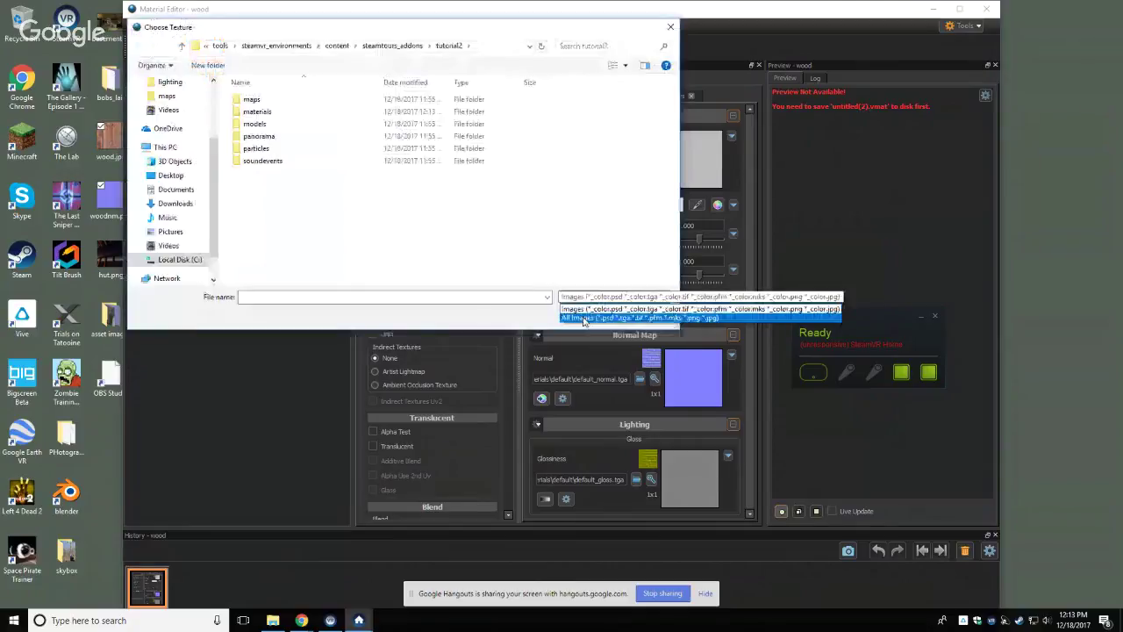
double_click(272, 115)
click(275, 118)
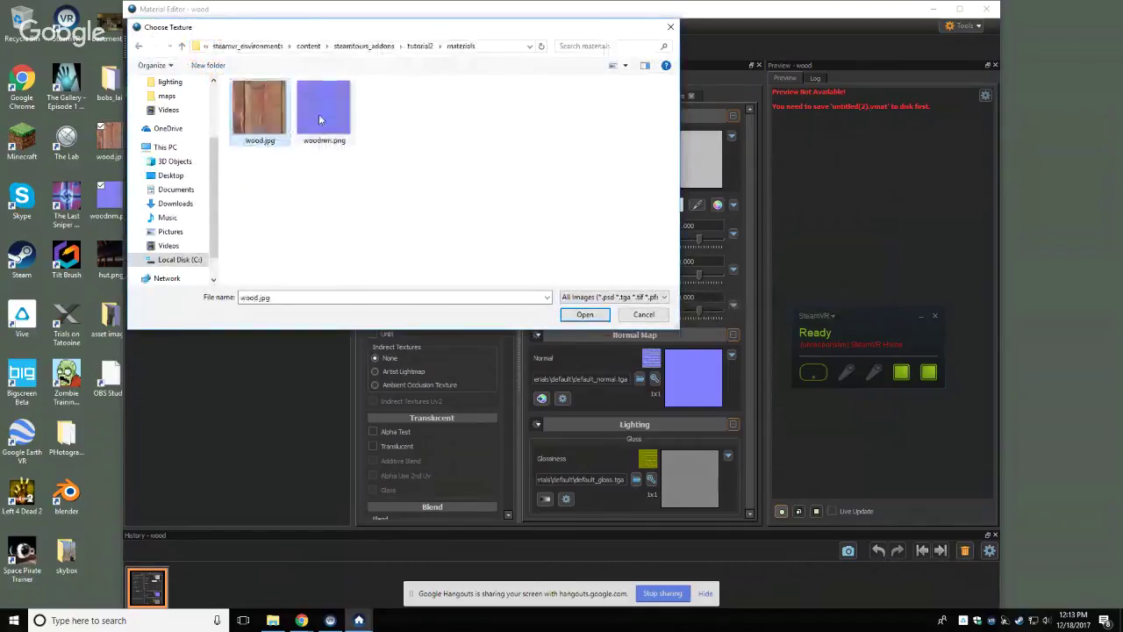
click(584, 315)
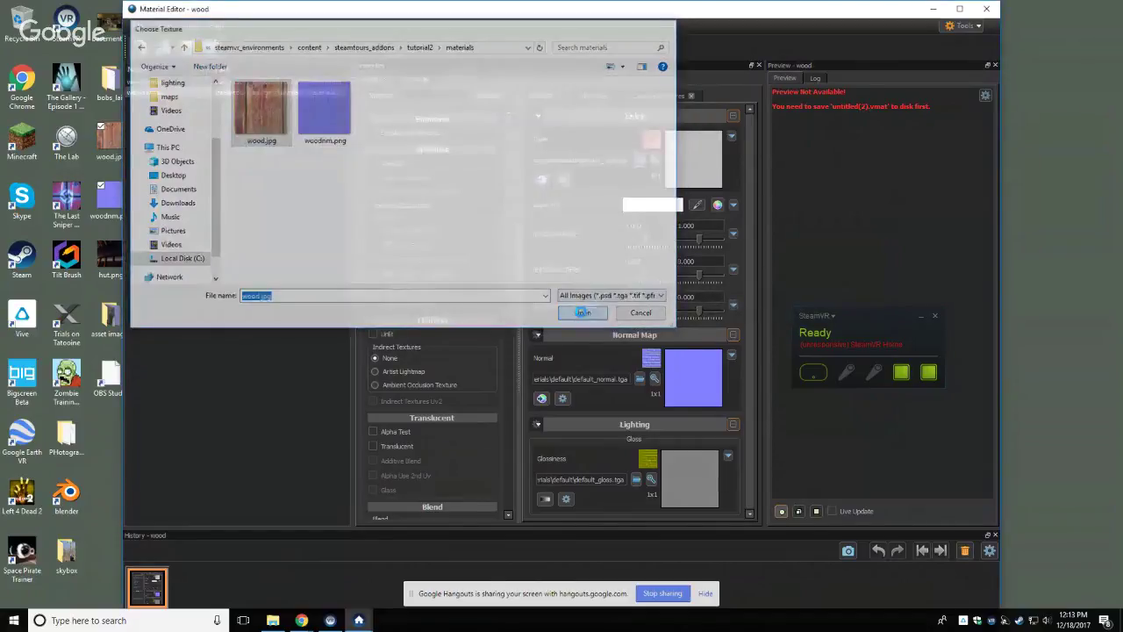
click(919, 315)
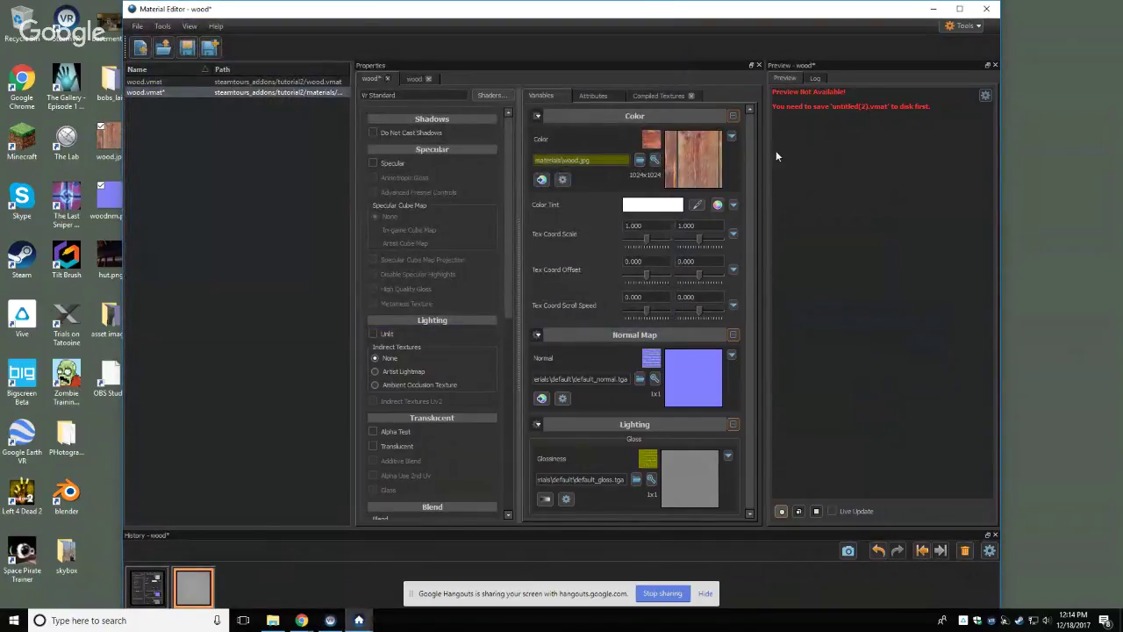
Step: Exit the Material Editor and discard the unsaved changes to wood.vmat
click(139, 26)
click(163, 180)
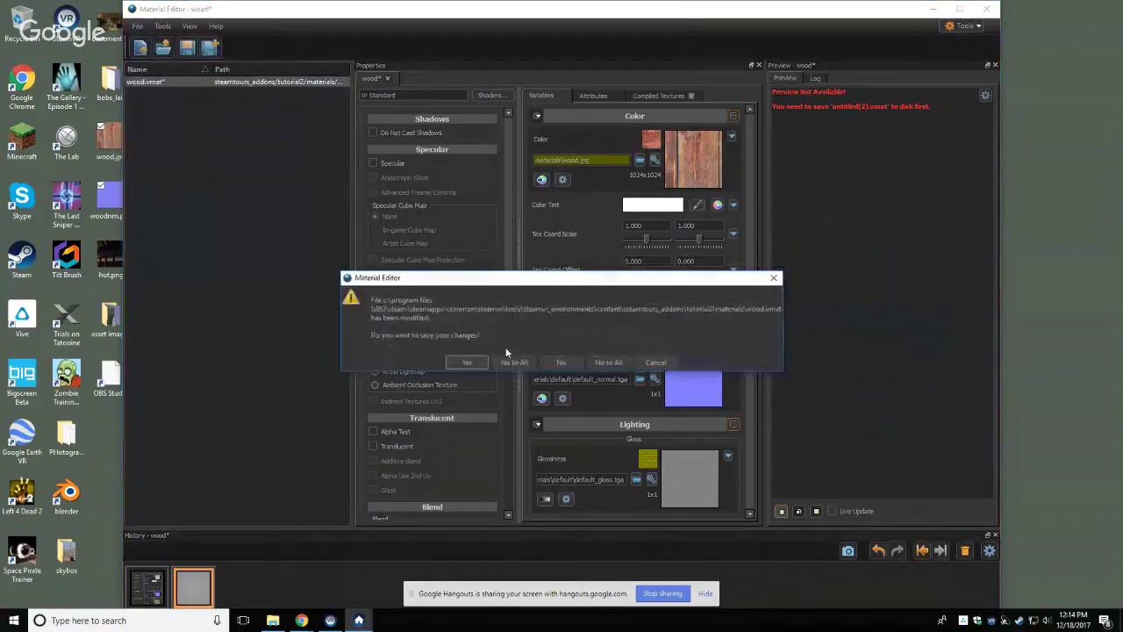
click(563, 364)
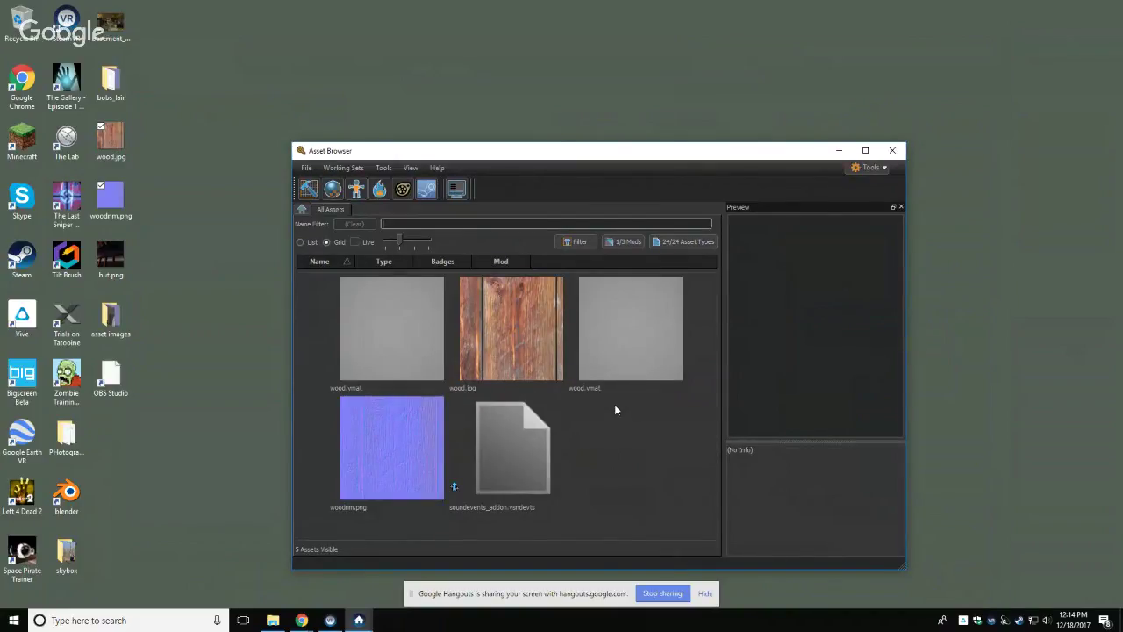
Step: Switch to File Explorer and delete all the files in the tutorial2 addon's materials folder
click(273, 620)
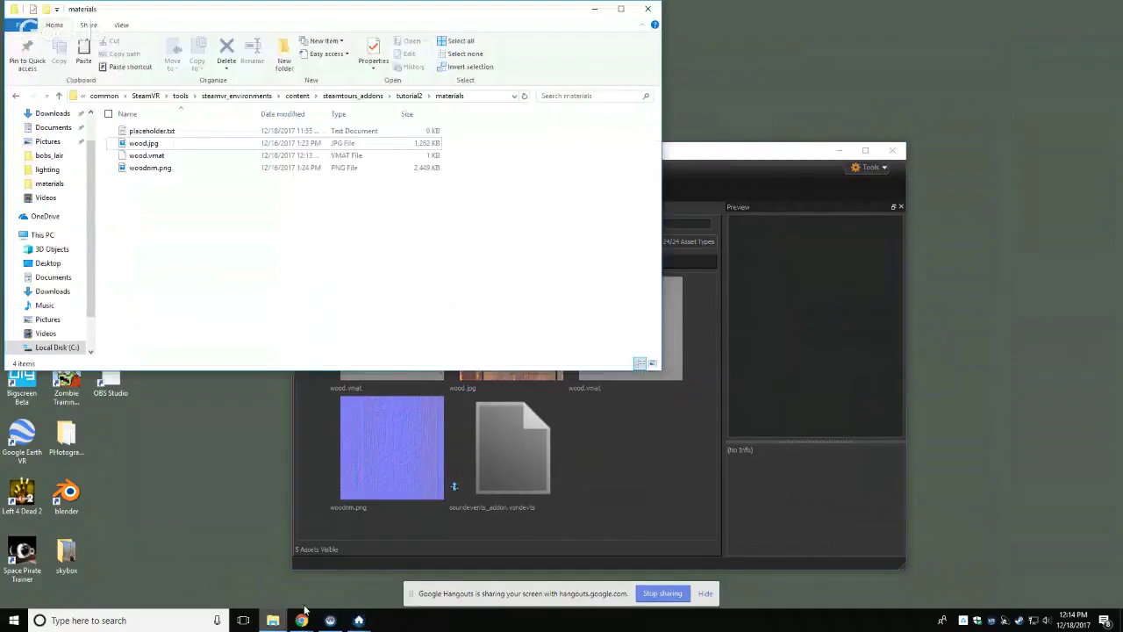
drag(183, 193, 143, 134)
key(Delete)
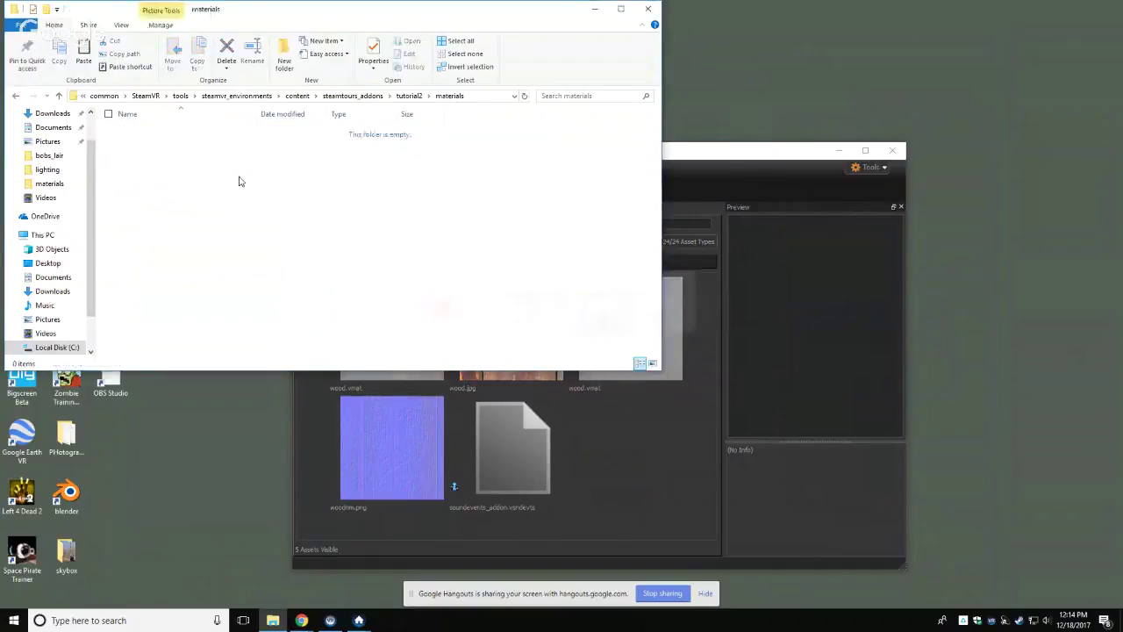
Step: Go back to the tutorial2 folder and permanently delete the wood.vmat file
click(17, 96)
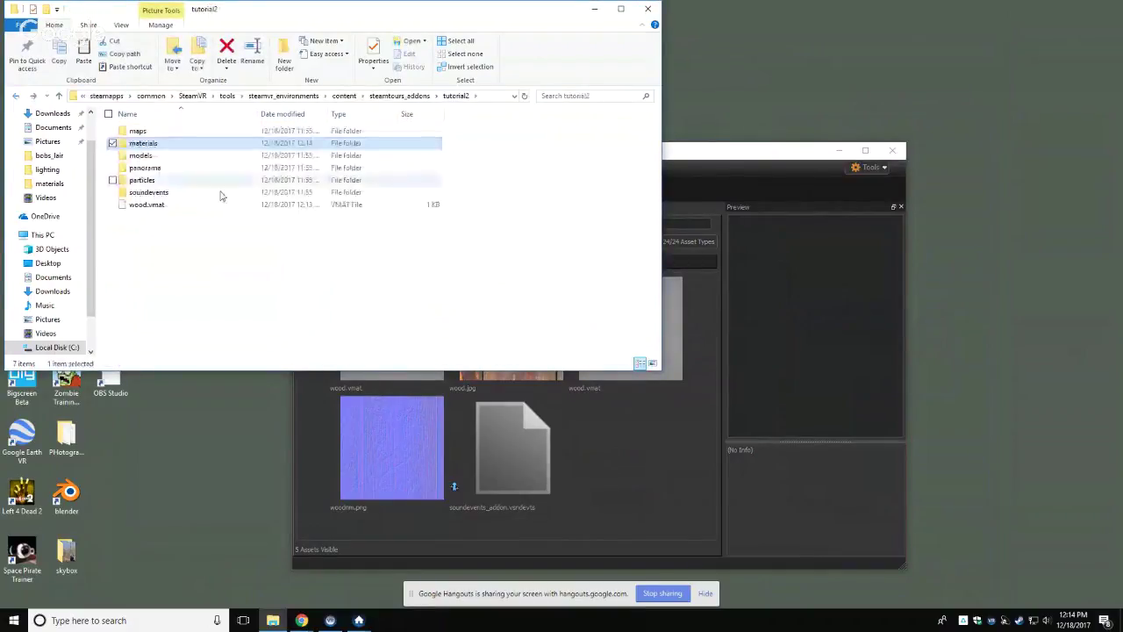
click(136, 209)
key(shift+Delete)
key(Return)
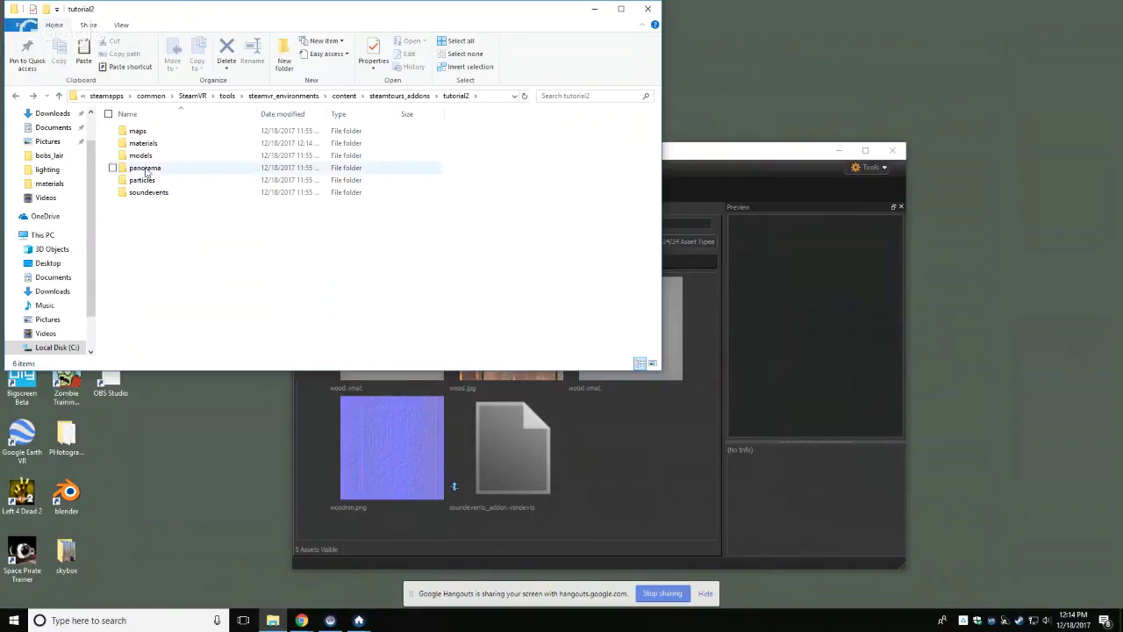
click(721, 164)
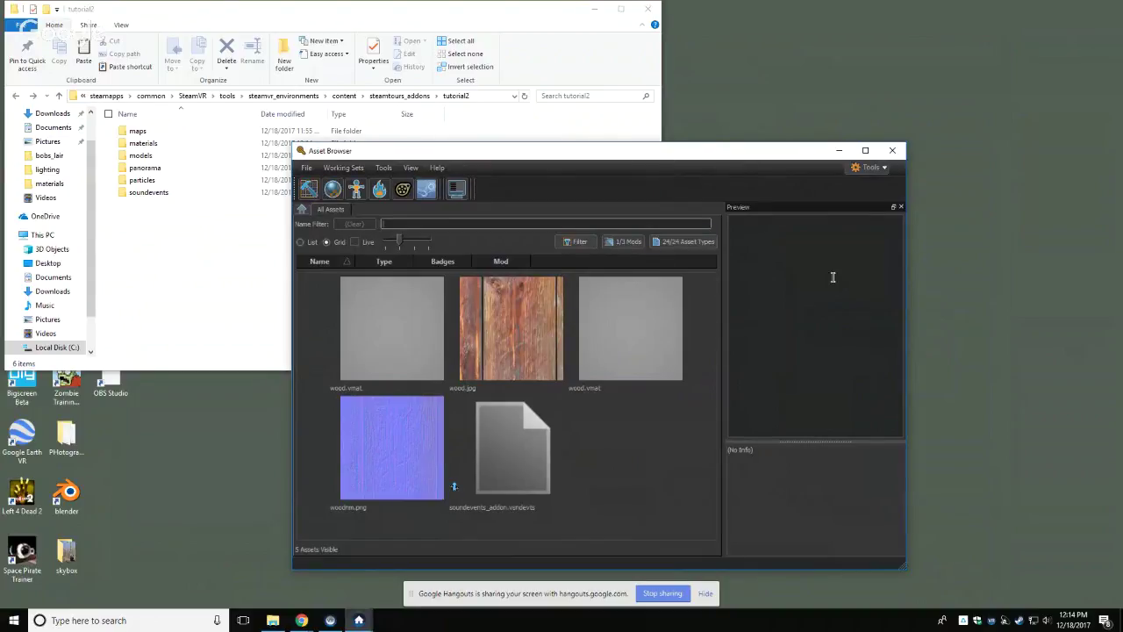
click(202, 255)
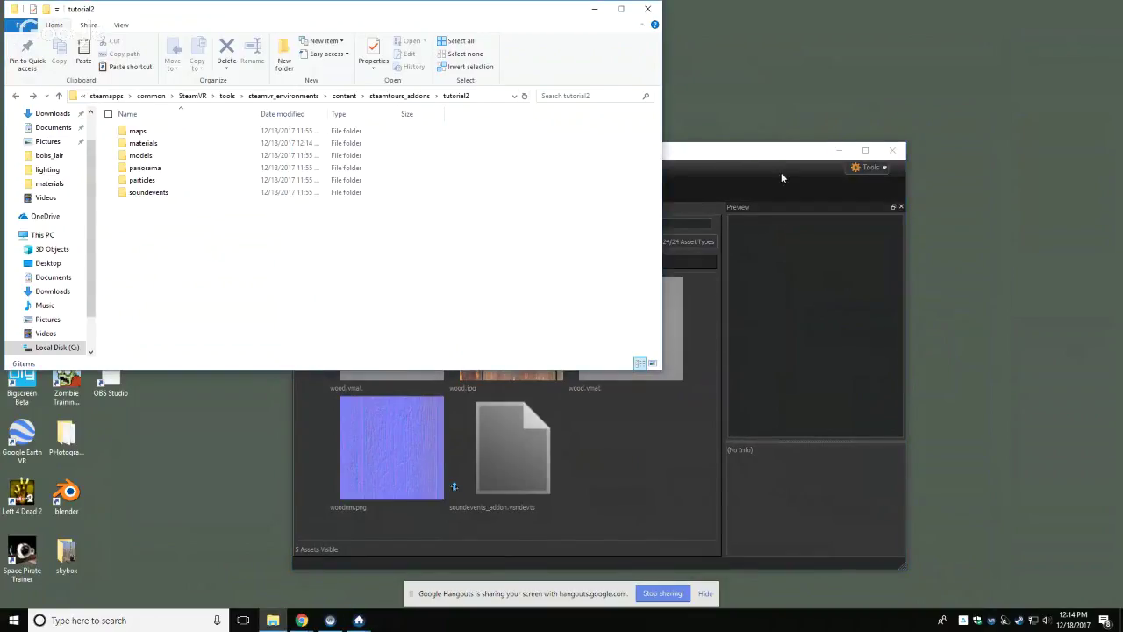
click(720, 156)
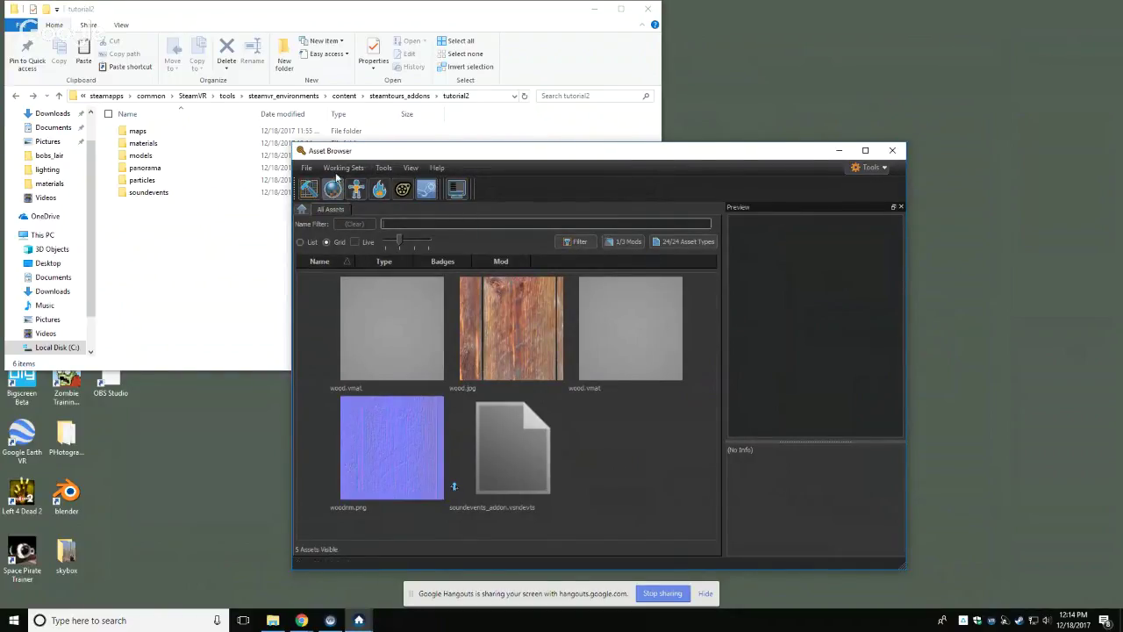
click(201, 233)
Step: From the Asset Browser, create a new material in the Material Editor and save it as wood in the tutorial2 folder
click(702, 158)
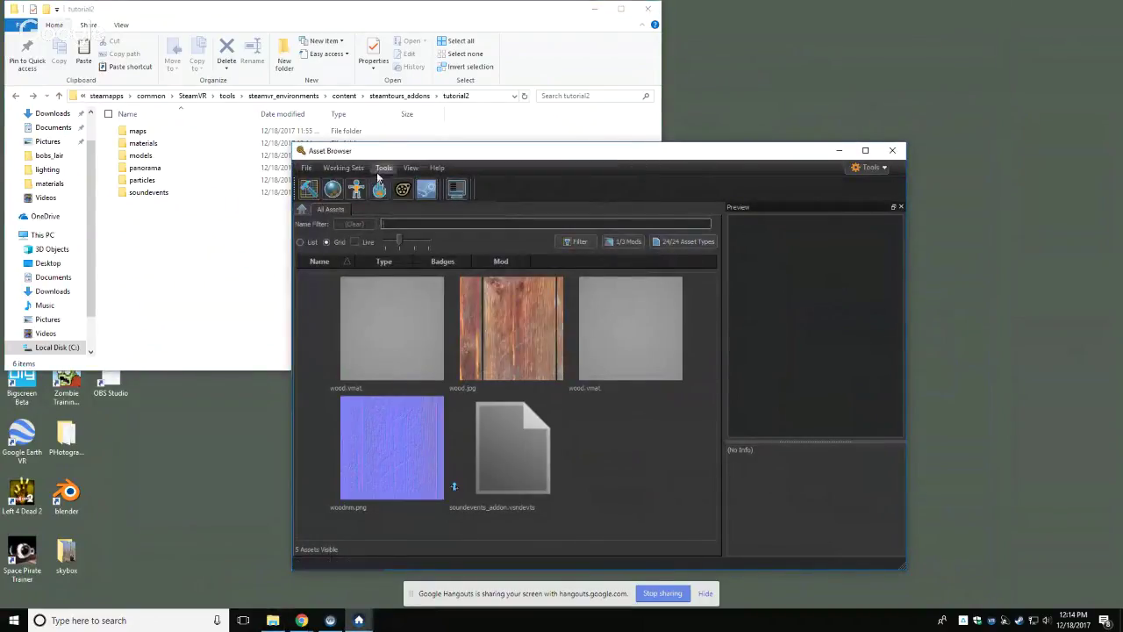
click(334, 190)
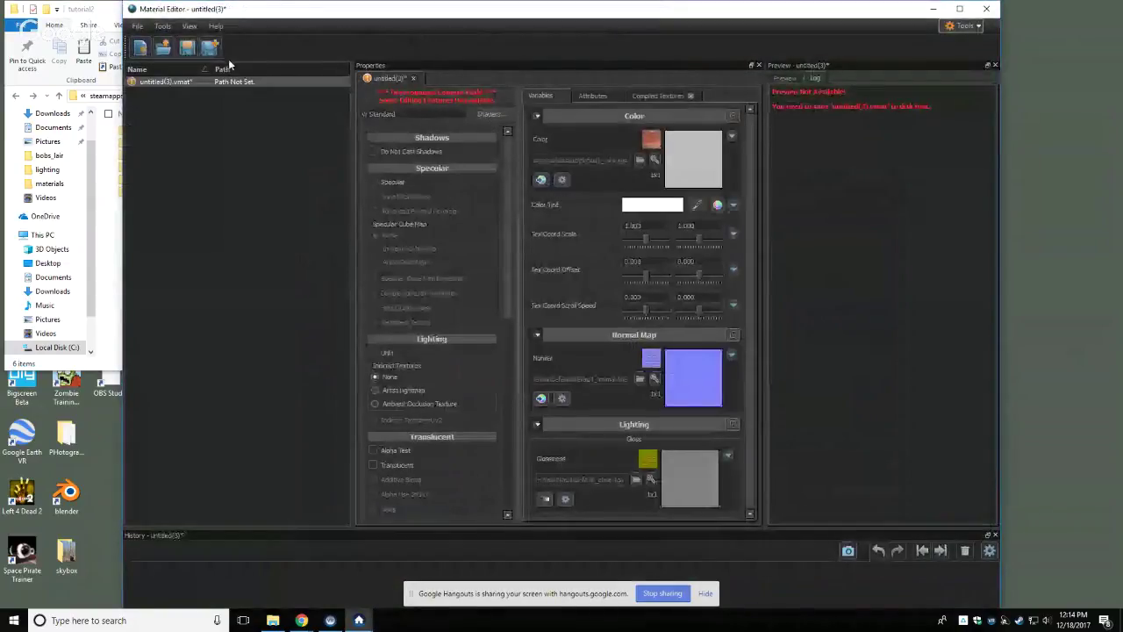
click(187, 48)
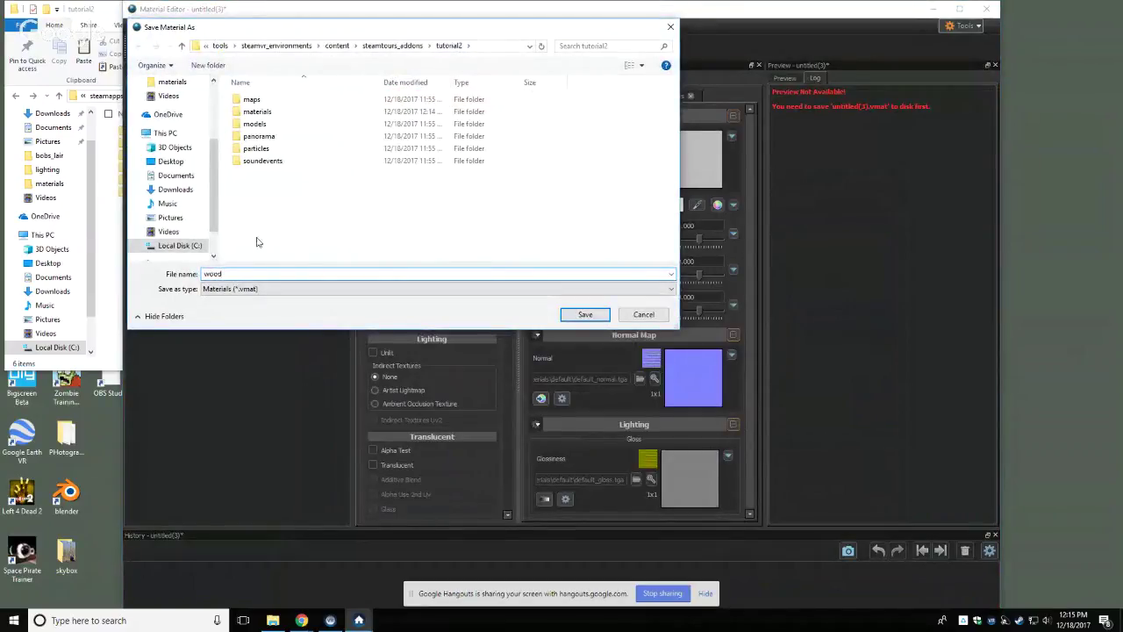
click(584, 314)
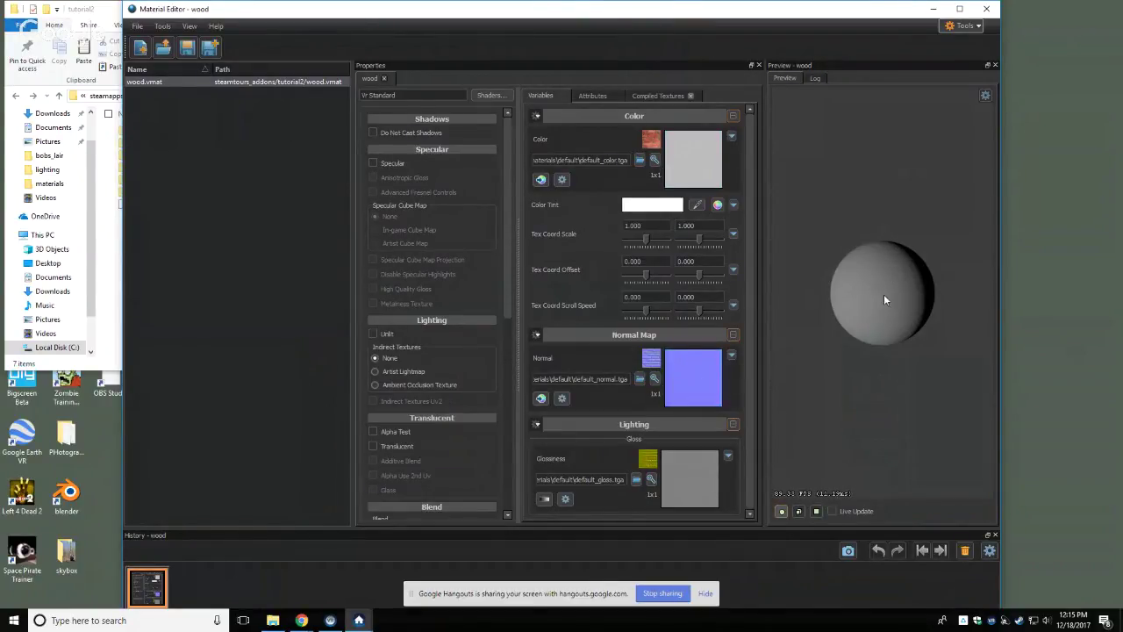
Step: Open the texture chooser for the material's Color map, and copy wood.jpg and woodnm.png from the desktop
click(640, 160)
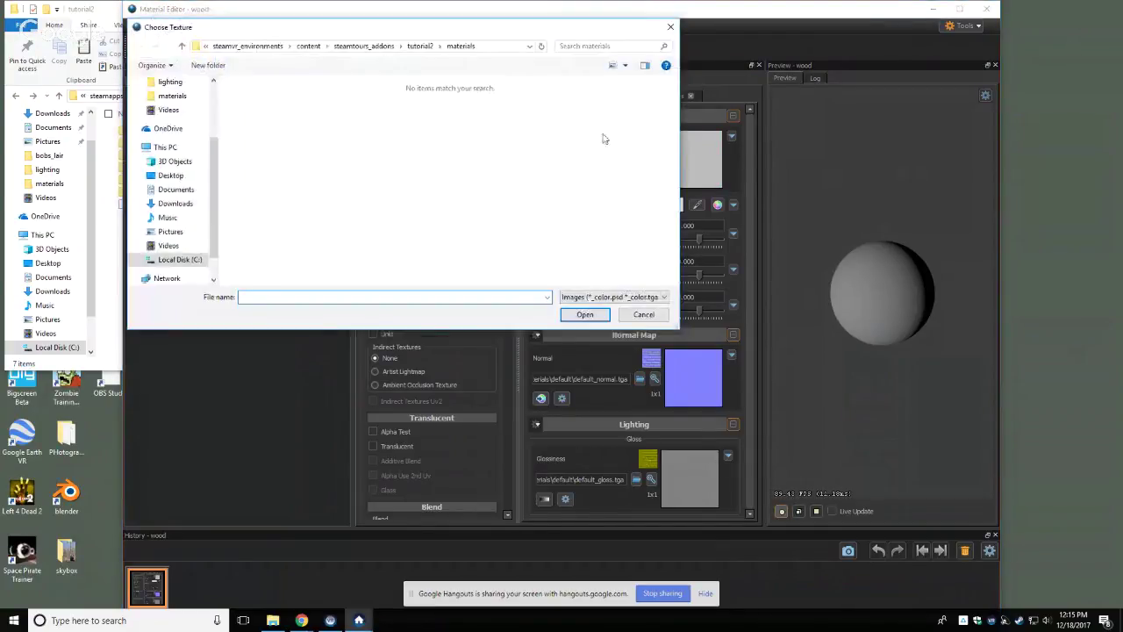
click(108, 465)
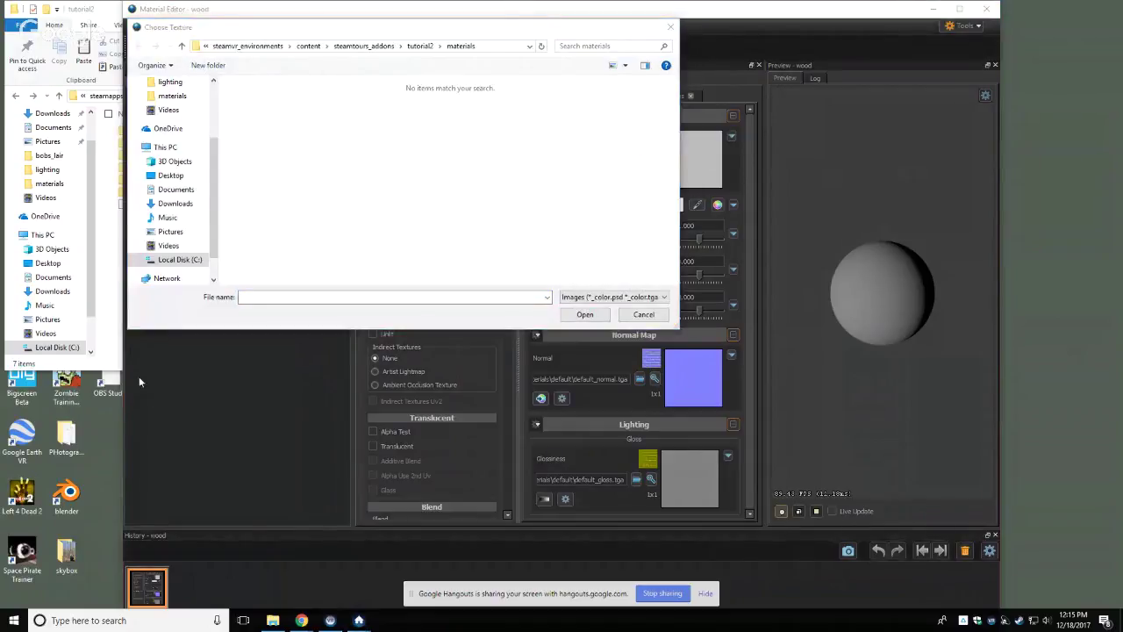
key(super+d)
drag(153, 135, 96, 210)
right_click(117, 143)
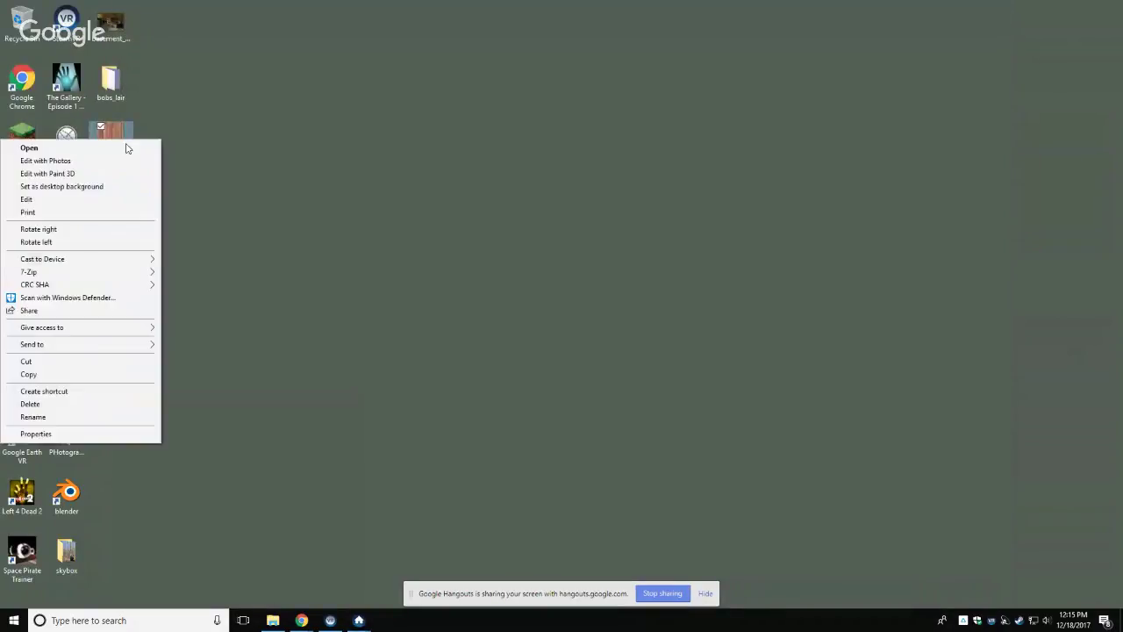
click(29, 374)
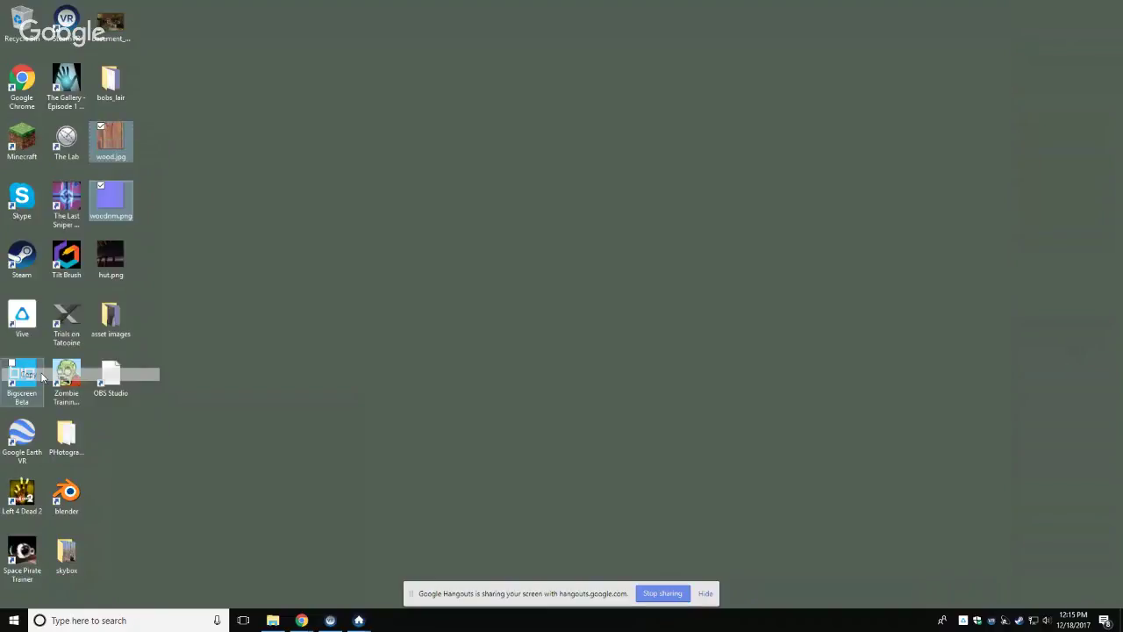
Step: Paste the two copied images into the tutorial2 folder in File Explorer, and minimize its window
click(273, 620)
click(273, 621)
right_click(88, 248)
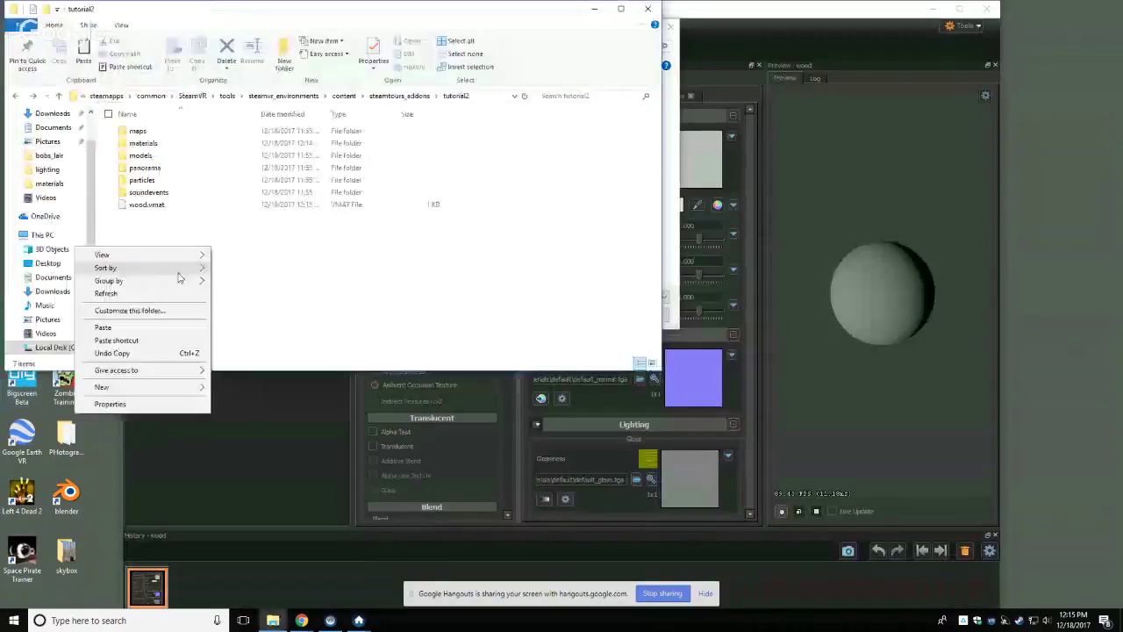
click(123, 326)
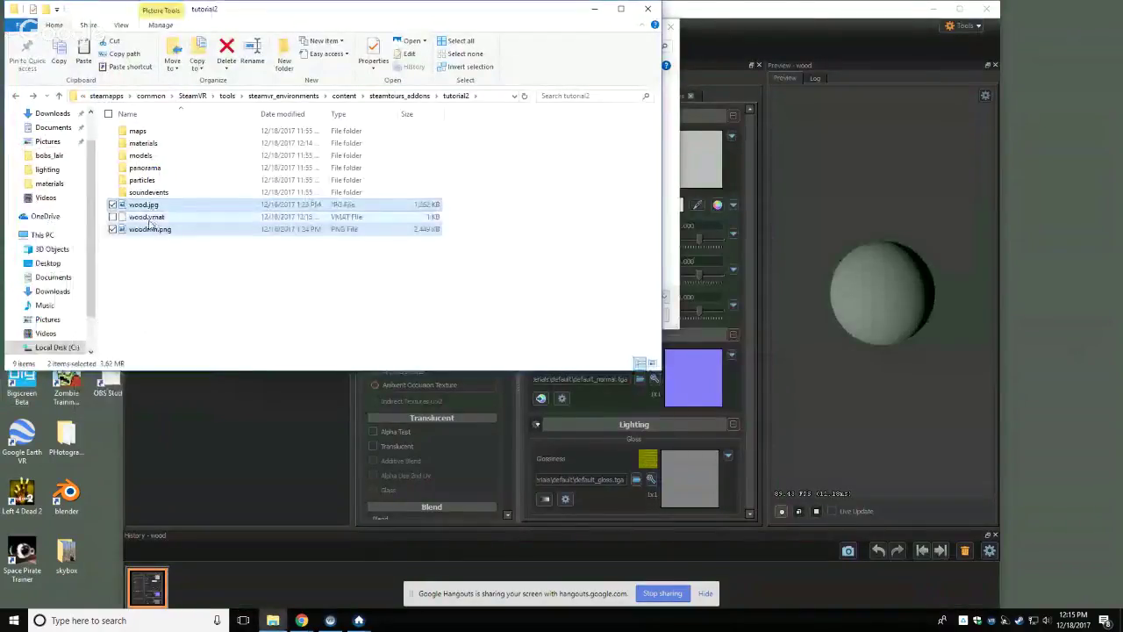
click(296, 254)
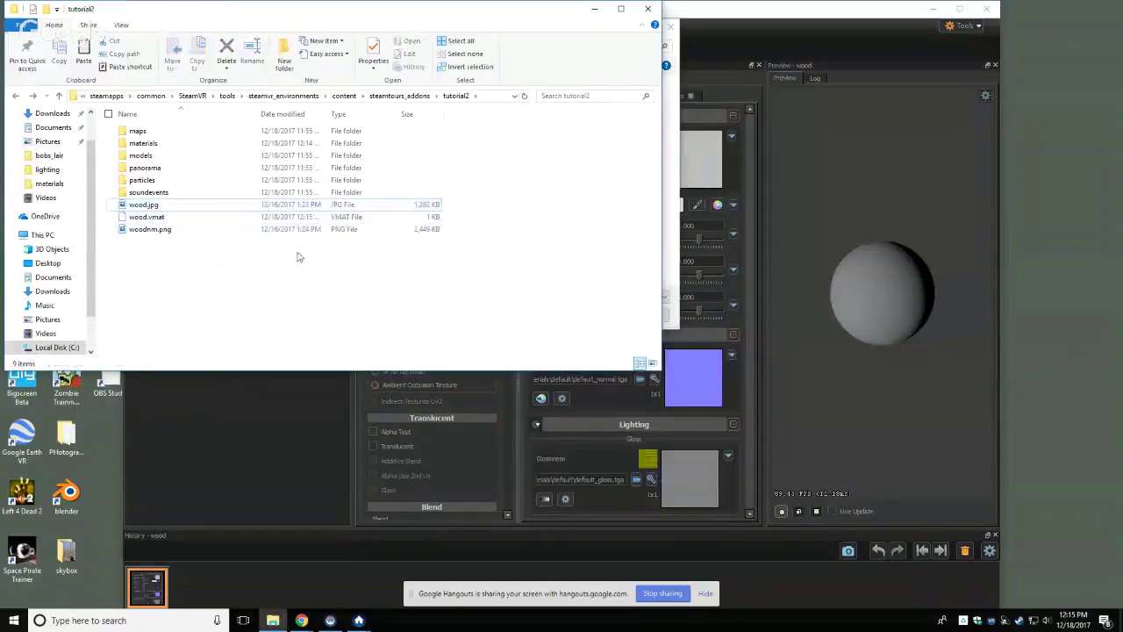
click(595, 16)
Step: Show all image types, load wood.jpg from the tutorial2 folder as the Color texture, and preview the material on a cube
click(614, 296)
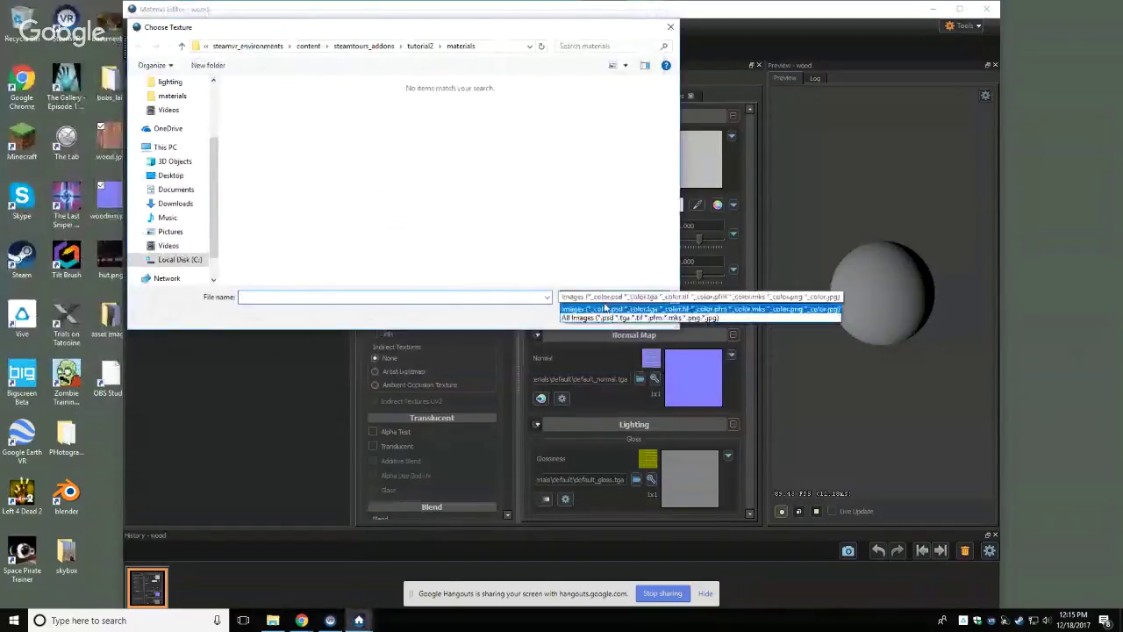
click(579, 309)
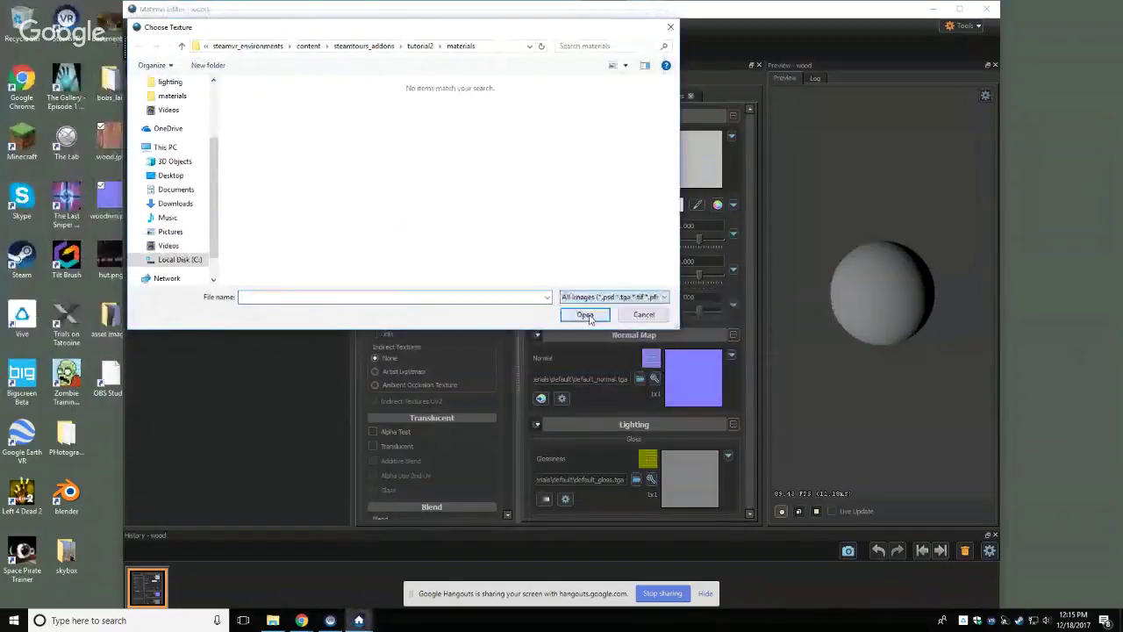
click(419, 46)
click(256, 174)
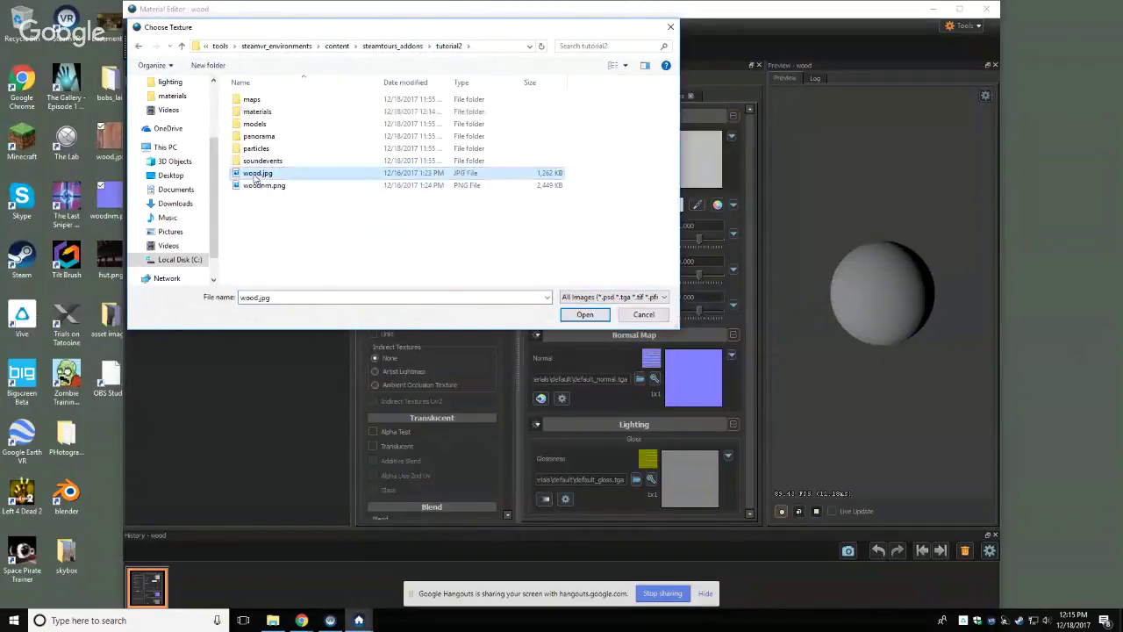
click(585, 314)
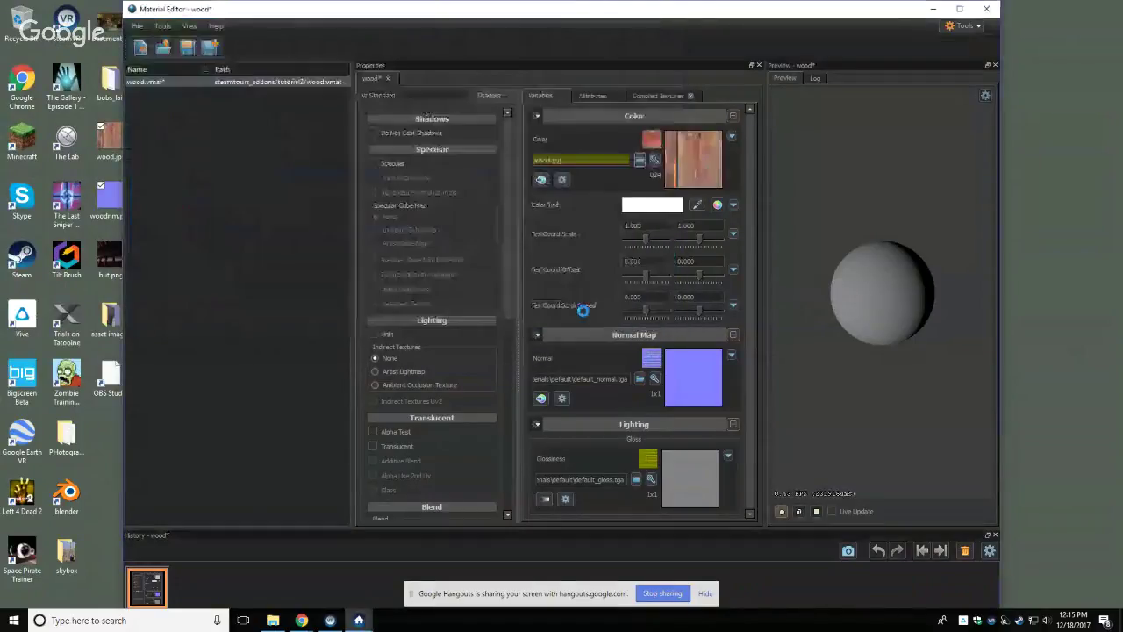
drag(892, 299, 773, 312)
click(800, 510)
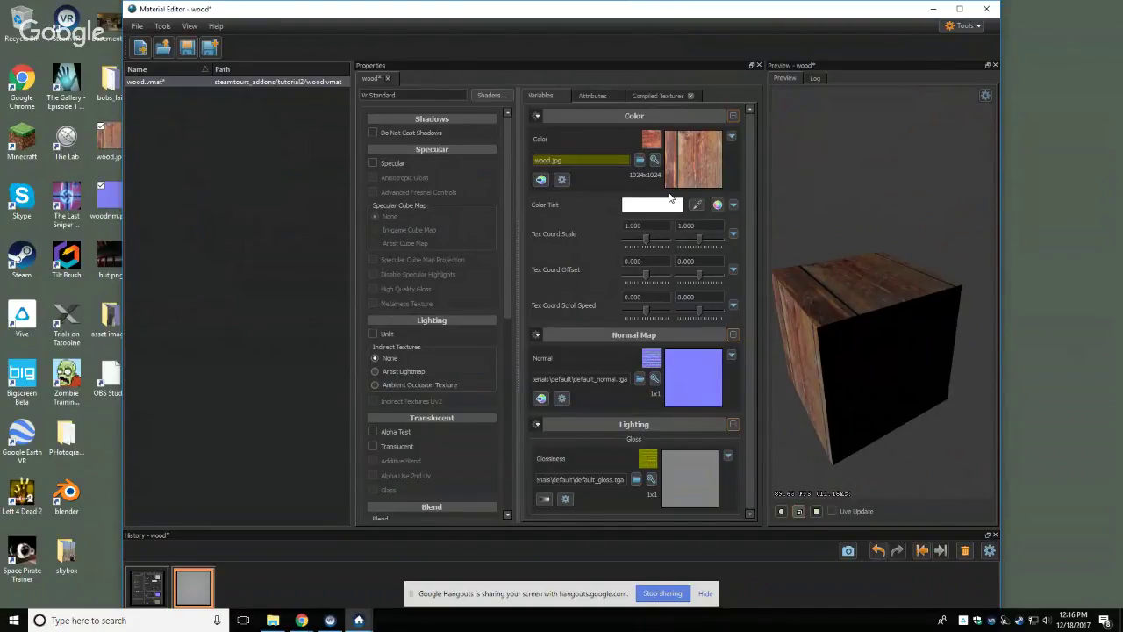
Step: Load woodnm.png from the tutorial2 folder as the Normal texture with all image types shown, viewing the desktop copy in Photos beforehand
click(640, 378)
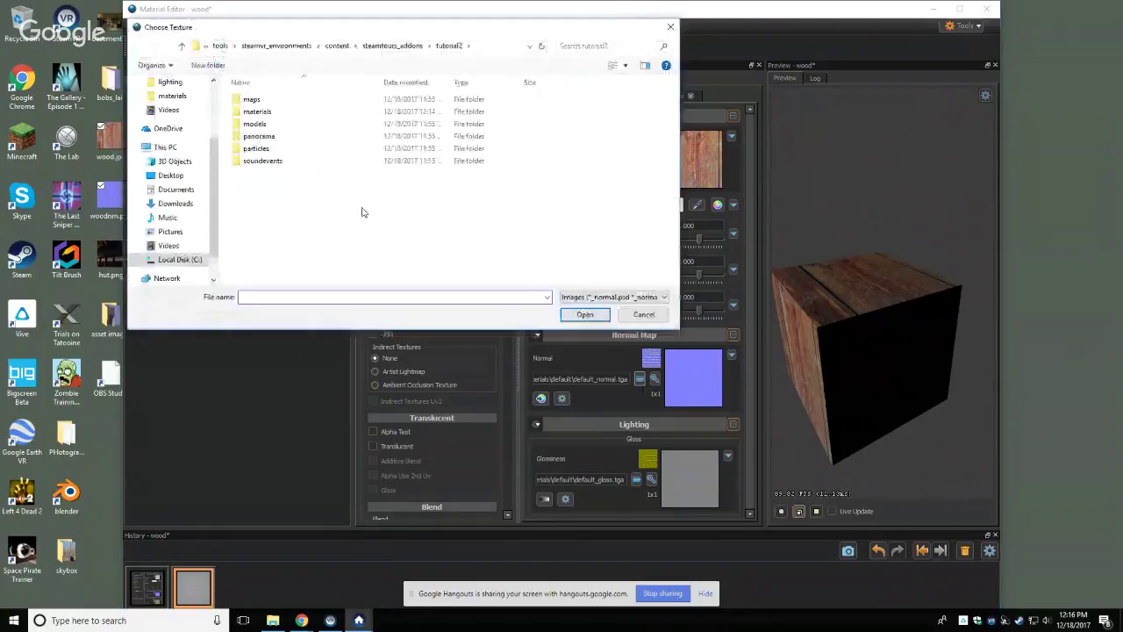
click(581, 296)
click(584, 315)
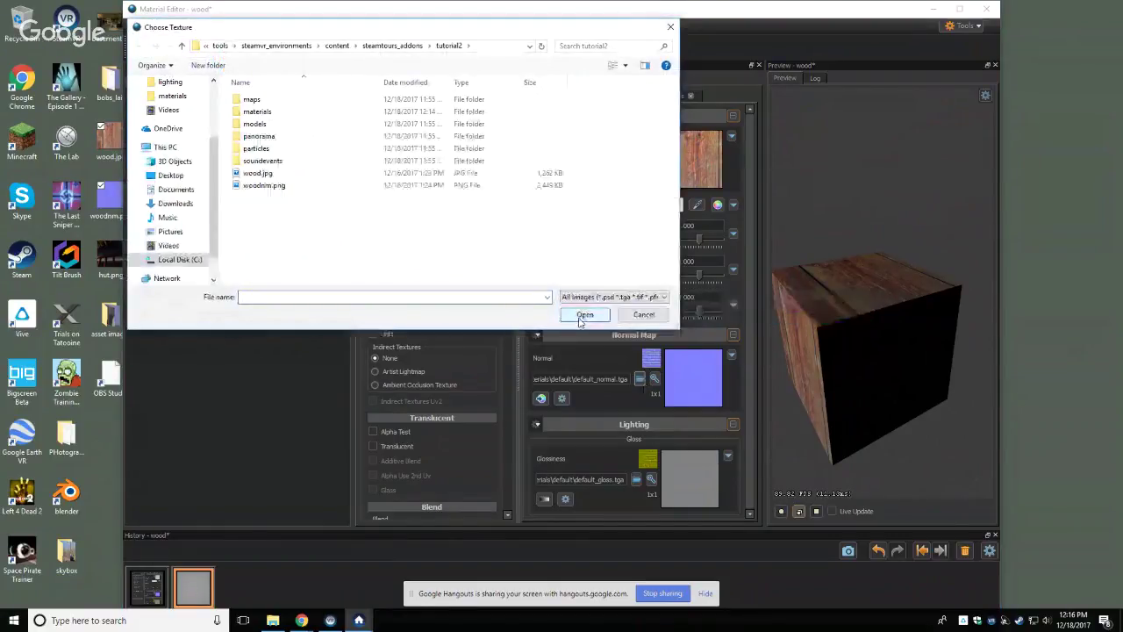
double_click(109, 202)
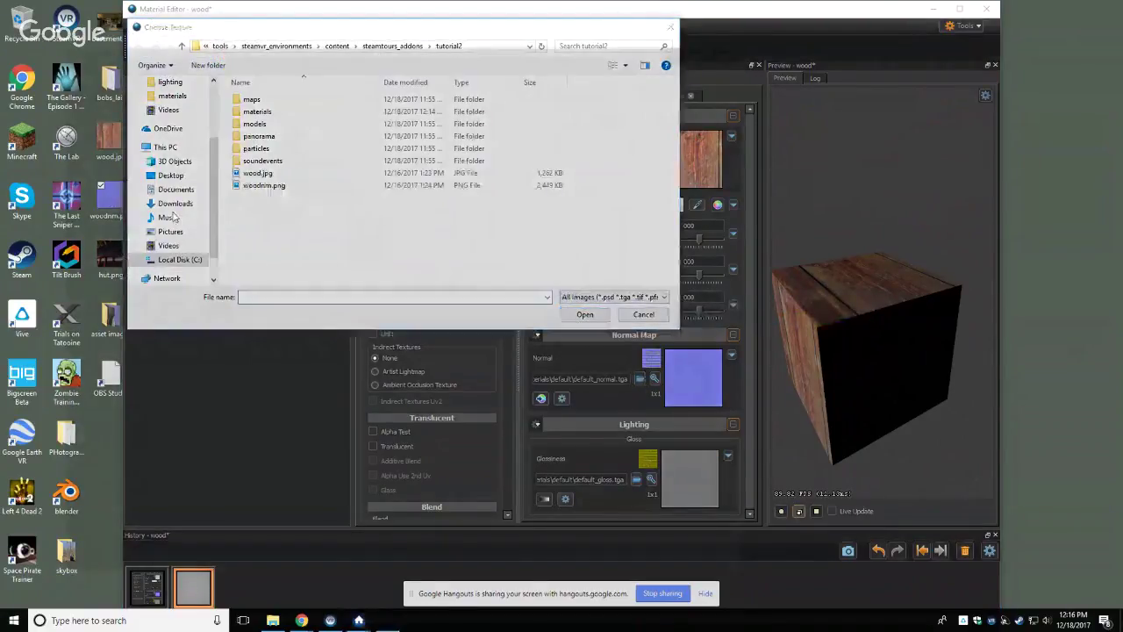
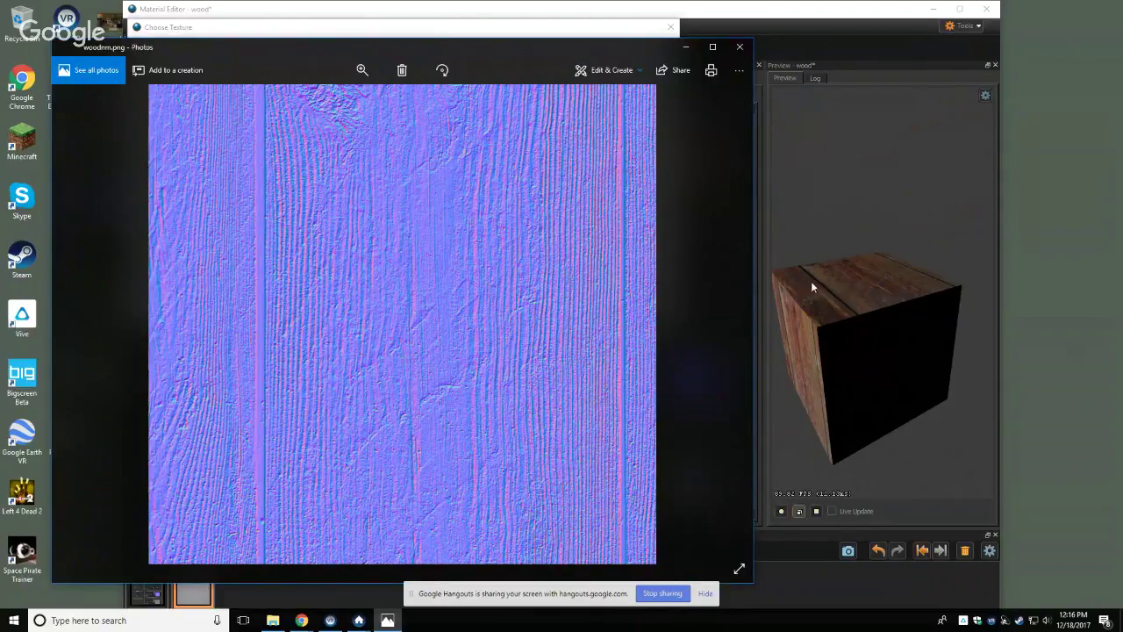
click(742, 48)
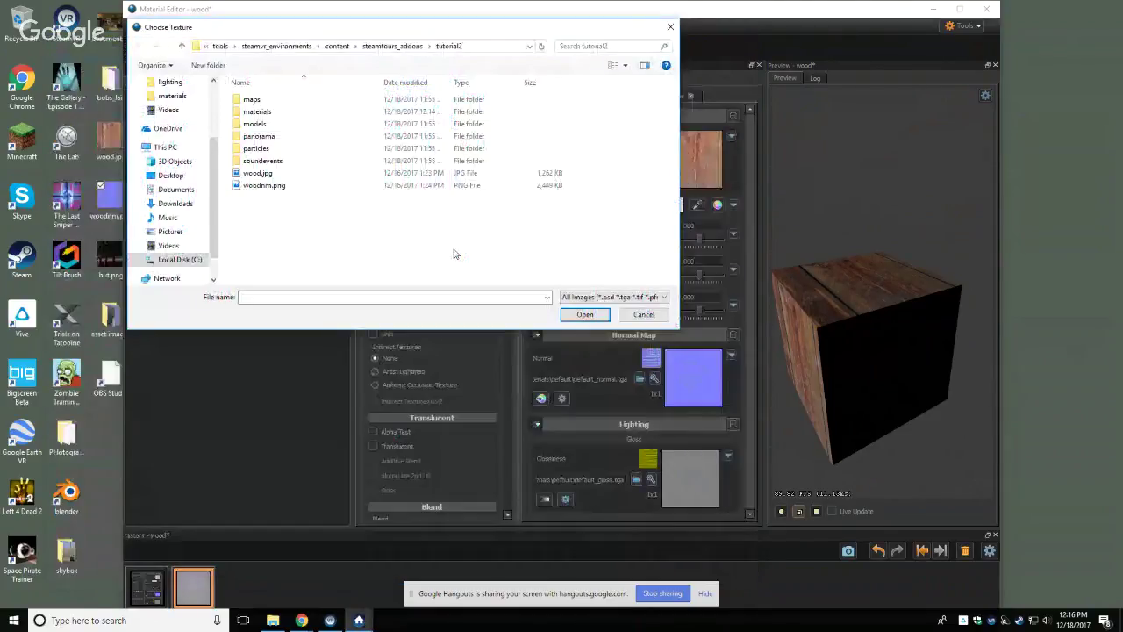
click(261, 185)
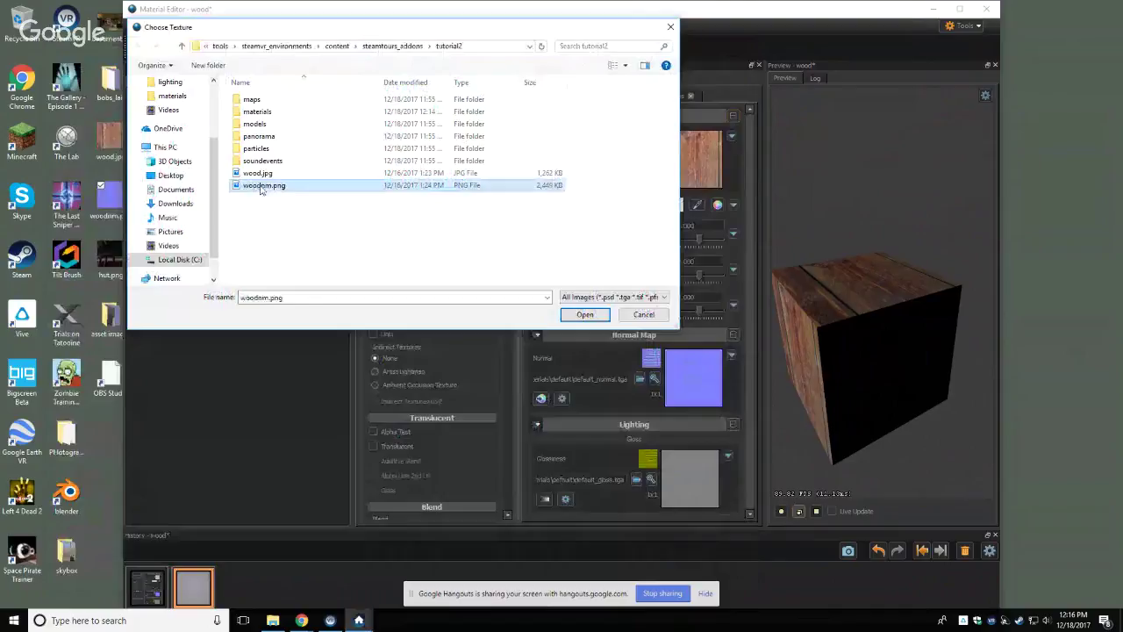
click(583, 314)
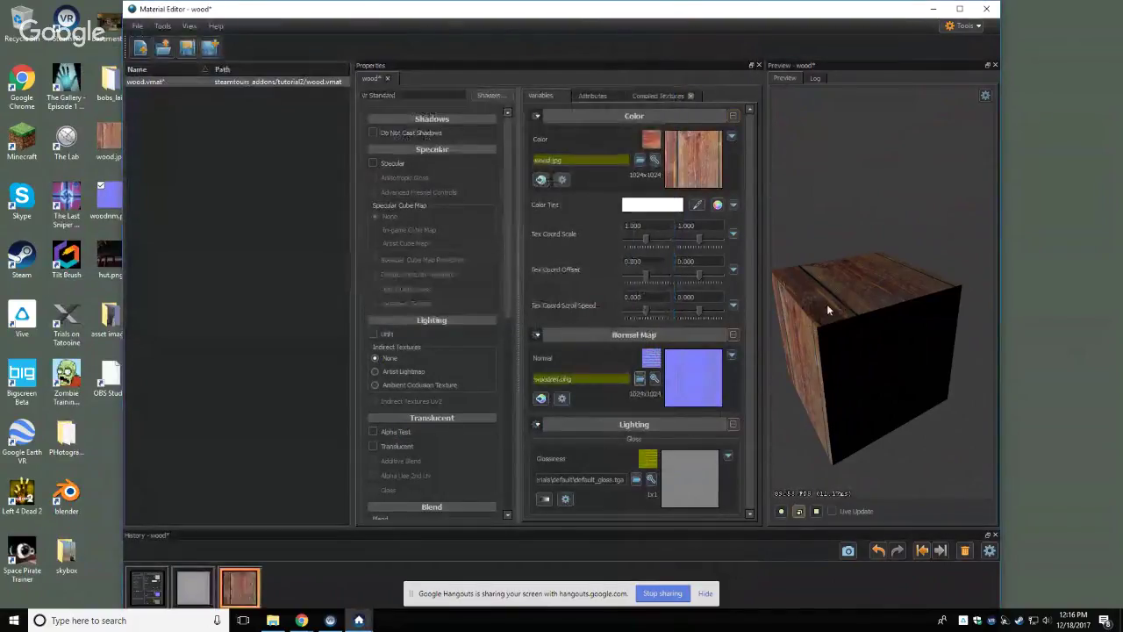
Step: Inspect the textured cube from another side, save the wood material, and exit the Material Editor
drag(882, 351, 904, 365)
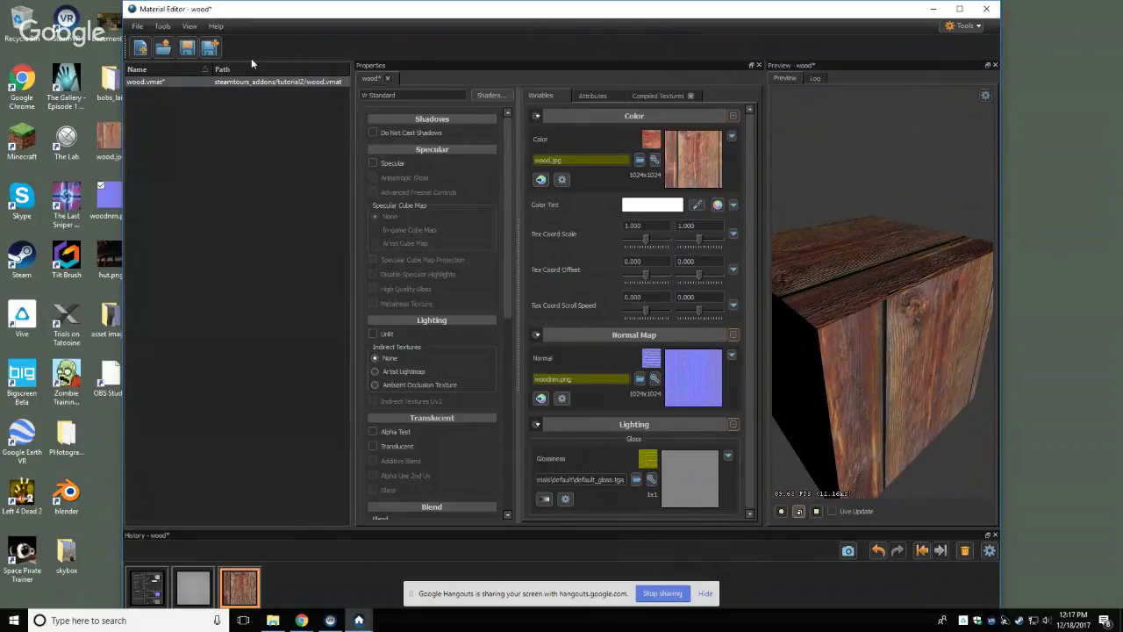
click(187, 49)
click(138, 26)
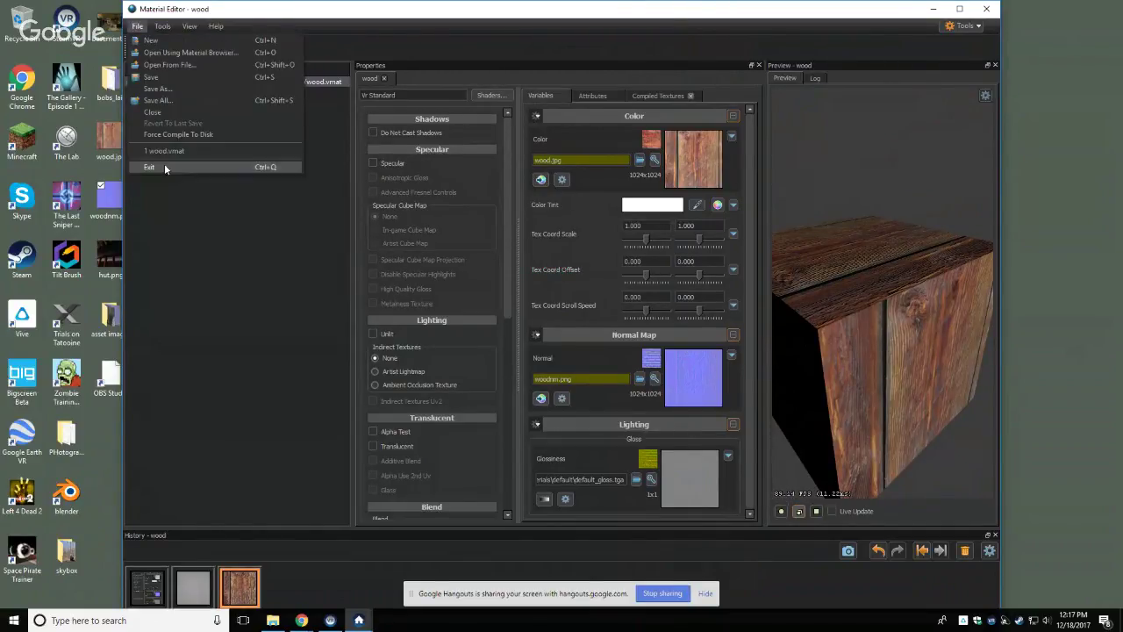
click(165, 168)
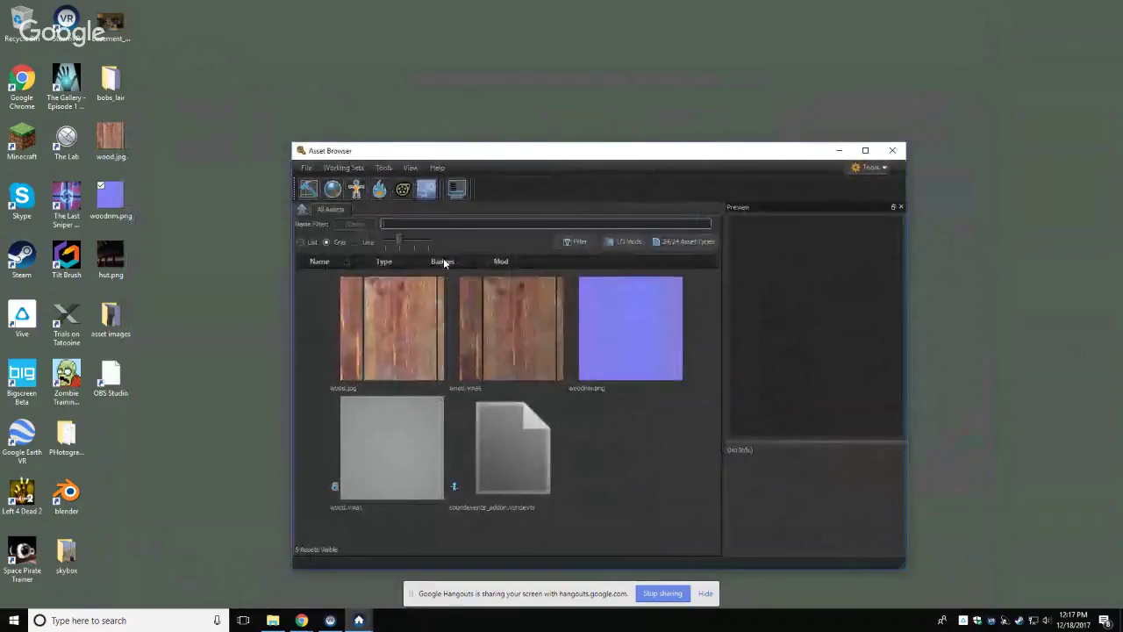
Step: Switch to the Hammer window with the untitled_1 map
click(359, 620)
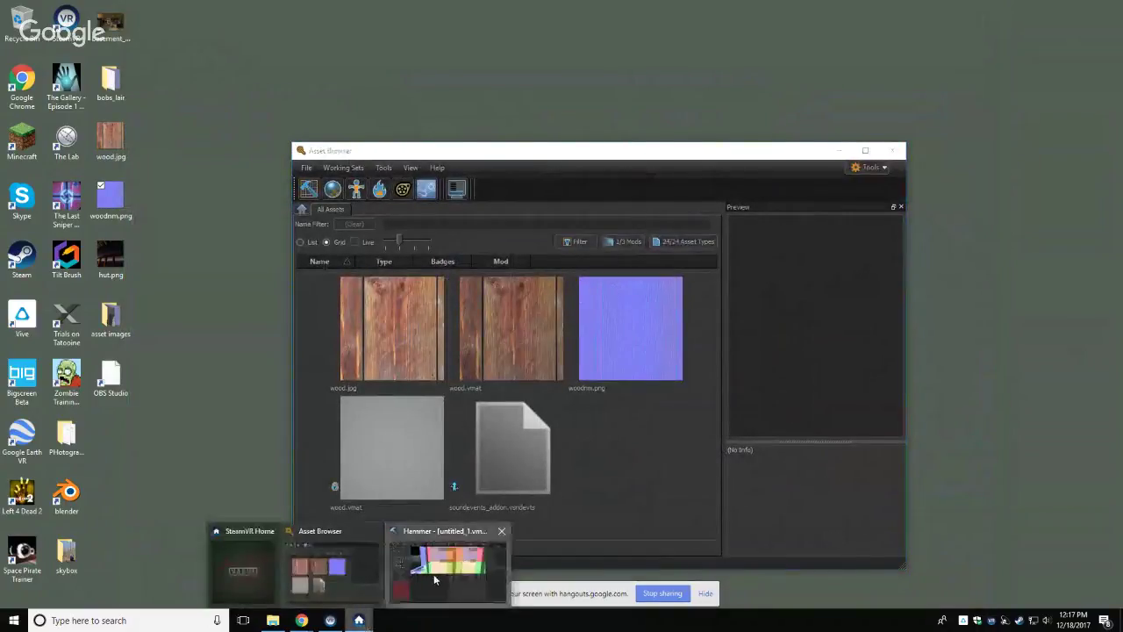
click(434, 574)
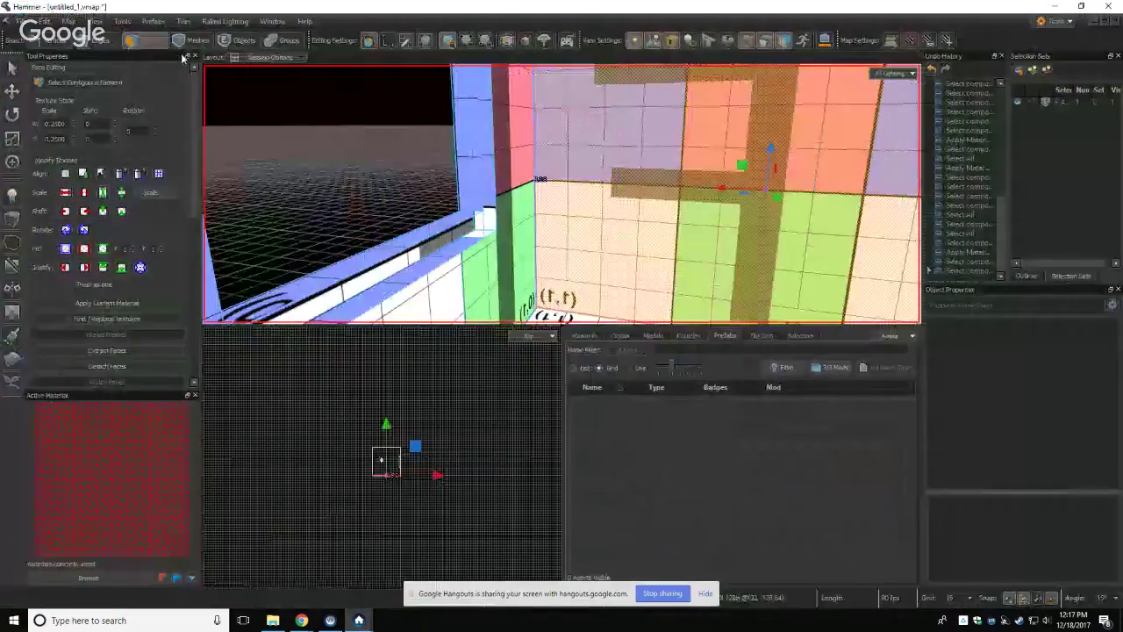
Step: Select all faces of the room mesh
key(z)
key(ctrl+a)
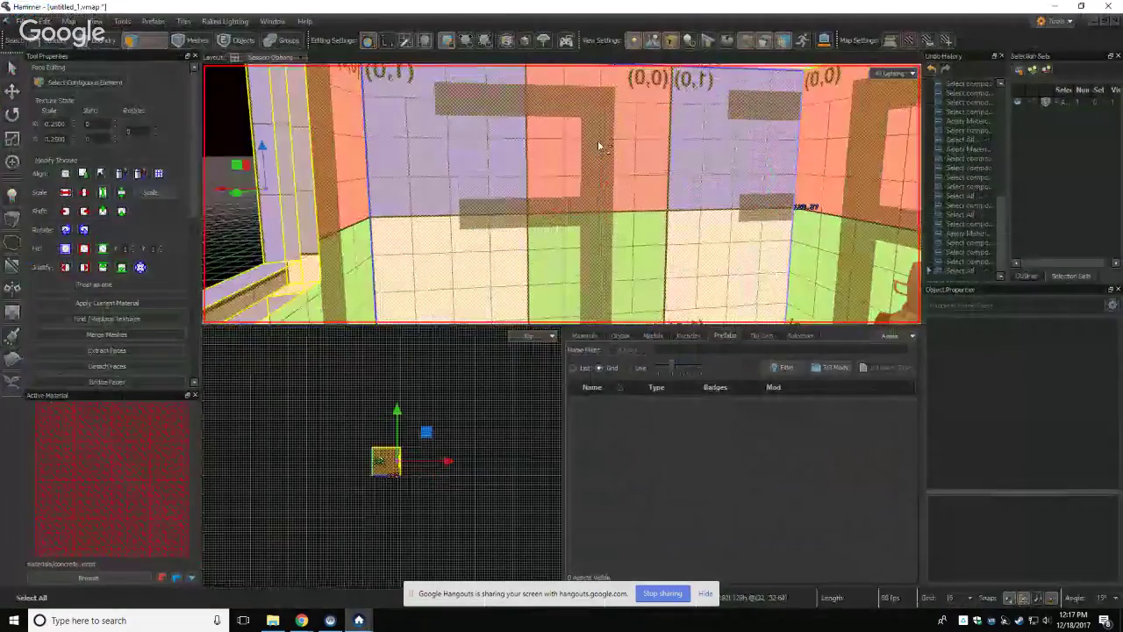
key(z)
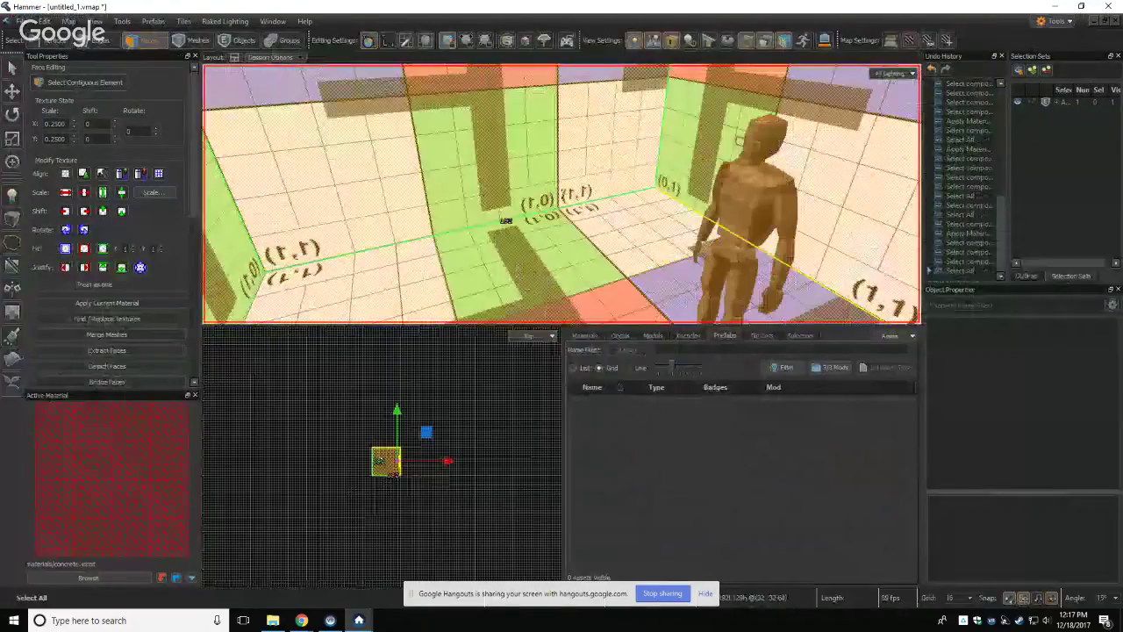
key(z)
right_click(569, 150)
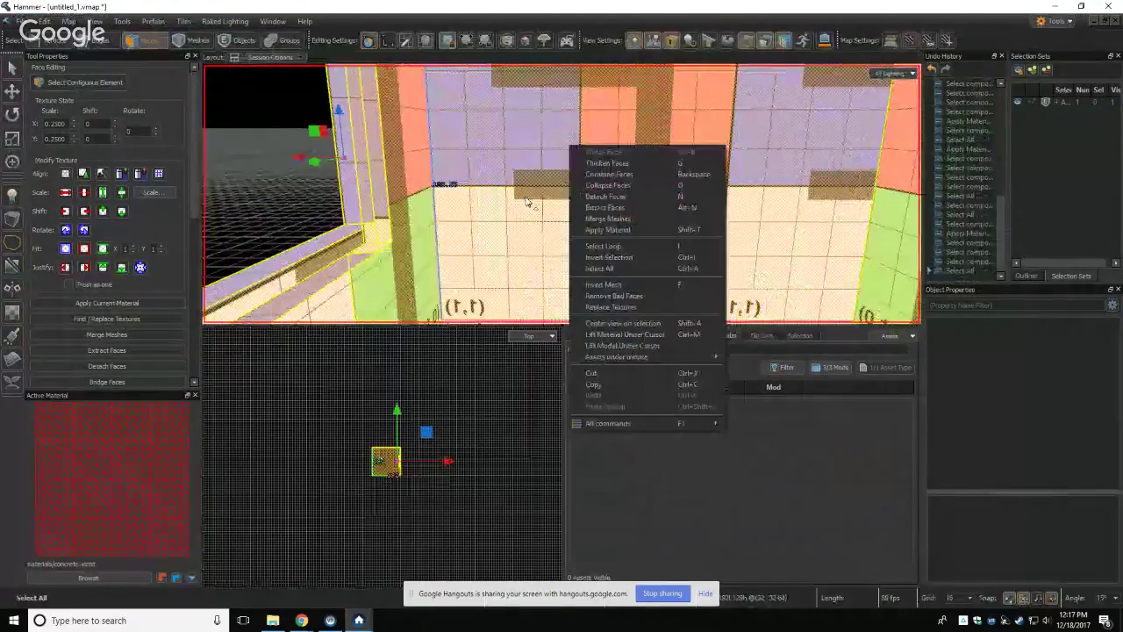
click(502, 149)
Step: Filter the material browser by "wo", make wood.vmat the active material, and apply it to all selected faces
click(102, 578)
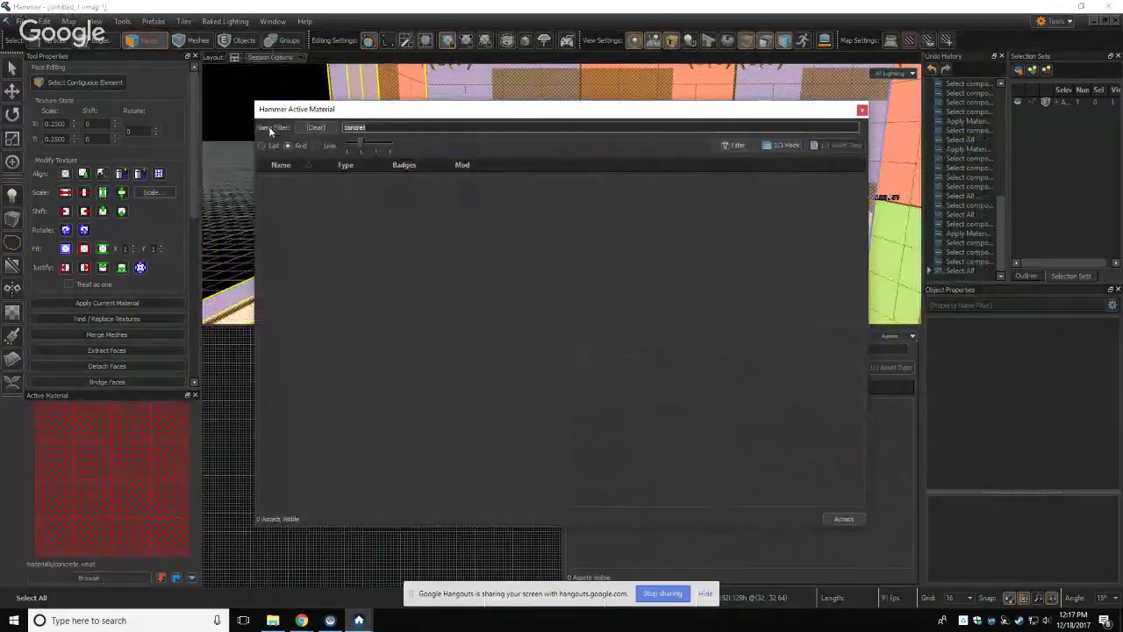
text(wo)
click(375, 235)
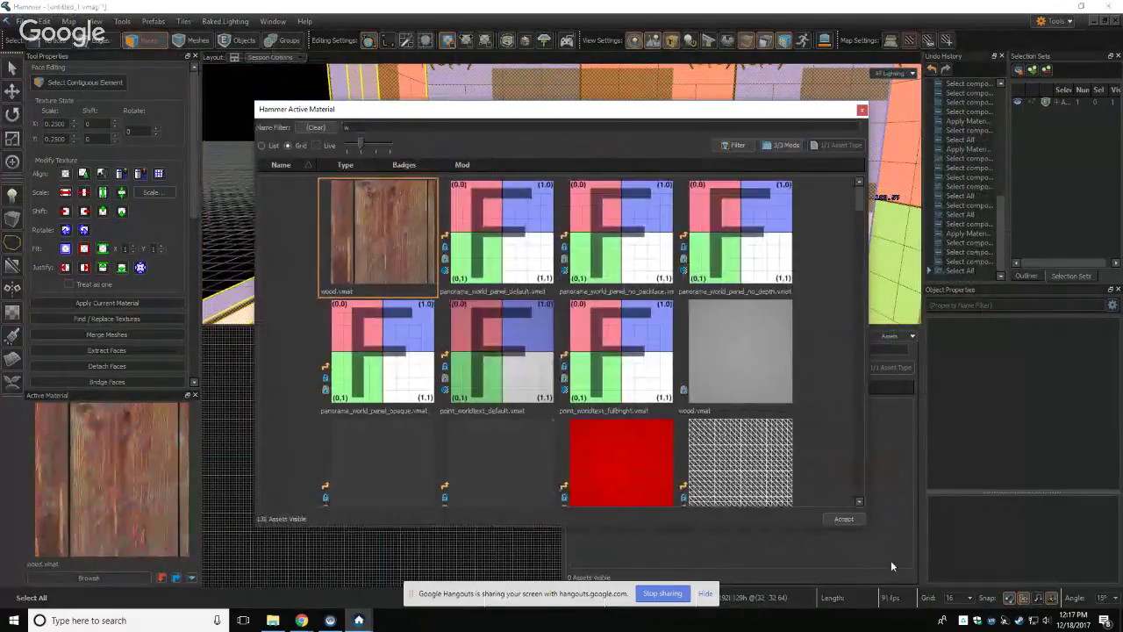
click(847, 519)
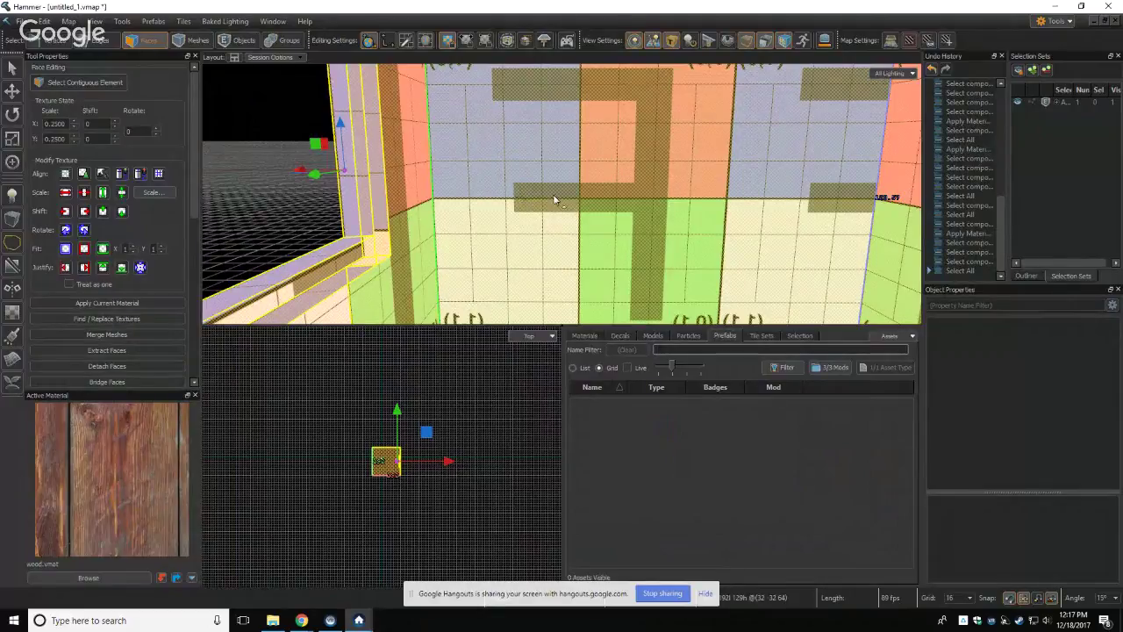
right_click(554, 200)
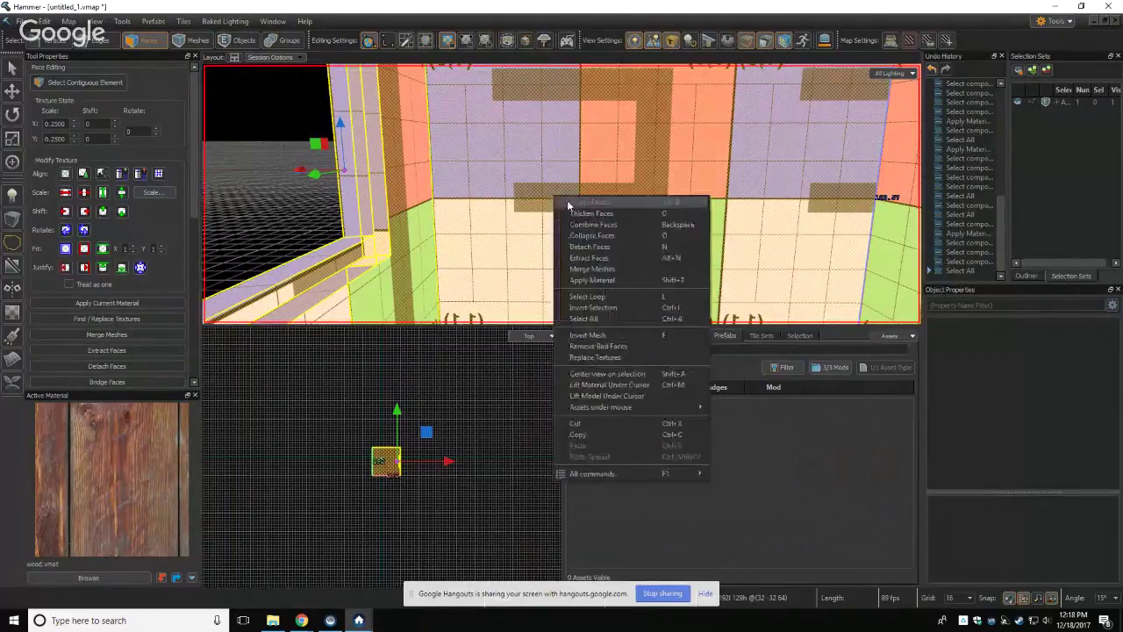
click(592, 279)
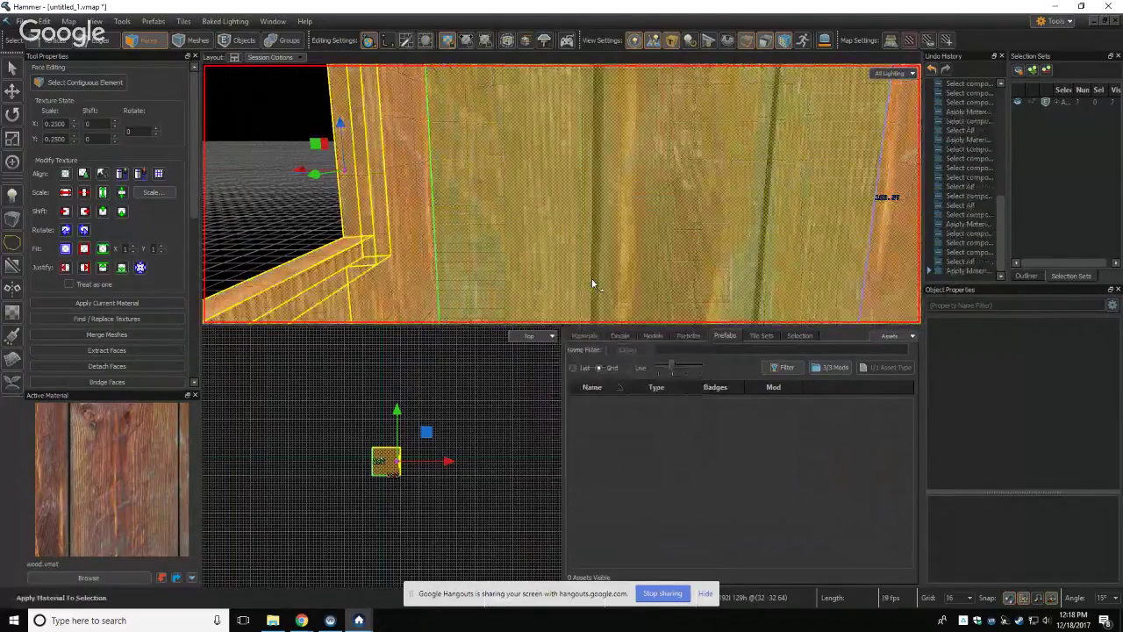
Step: Reduce the texture X scale of the selected faces to 0.0312
key(z)
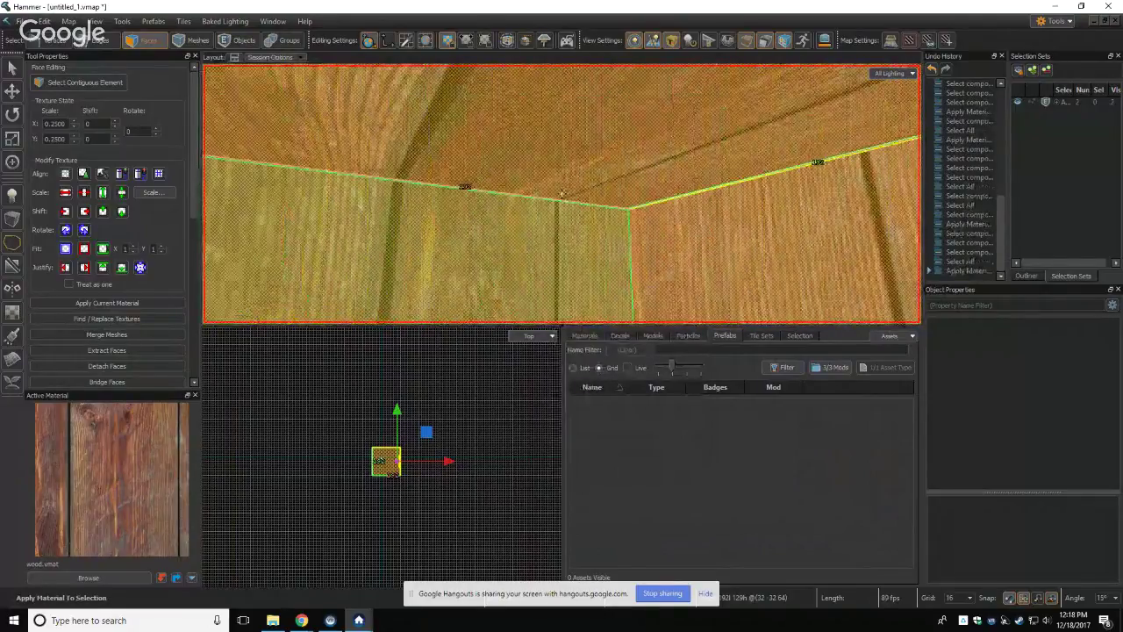
key(z)
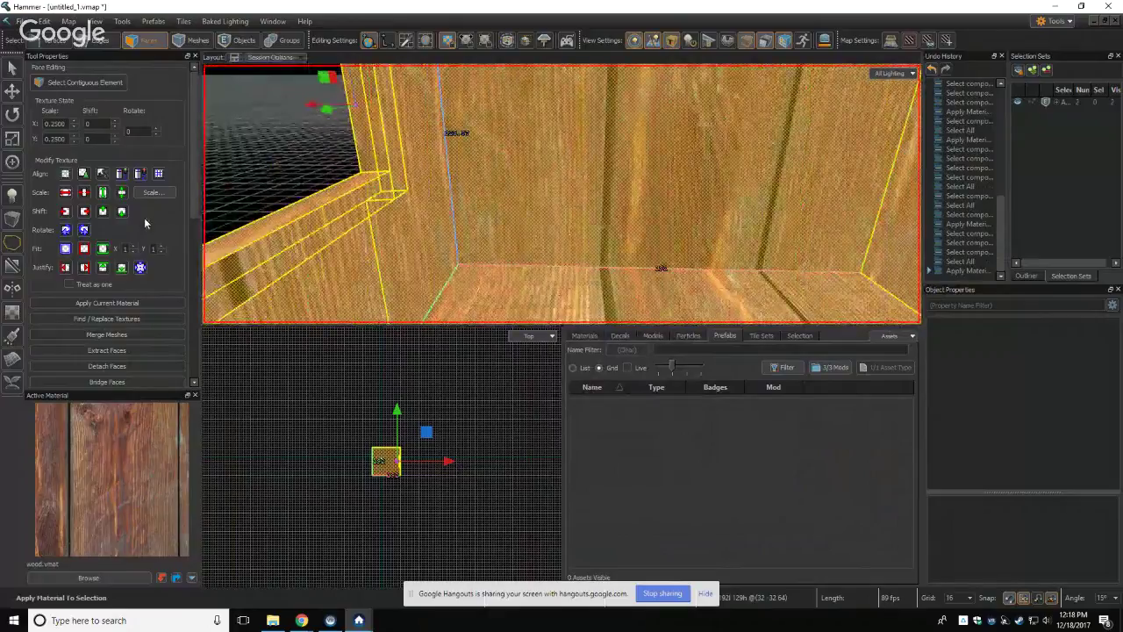
click(84, 195)
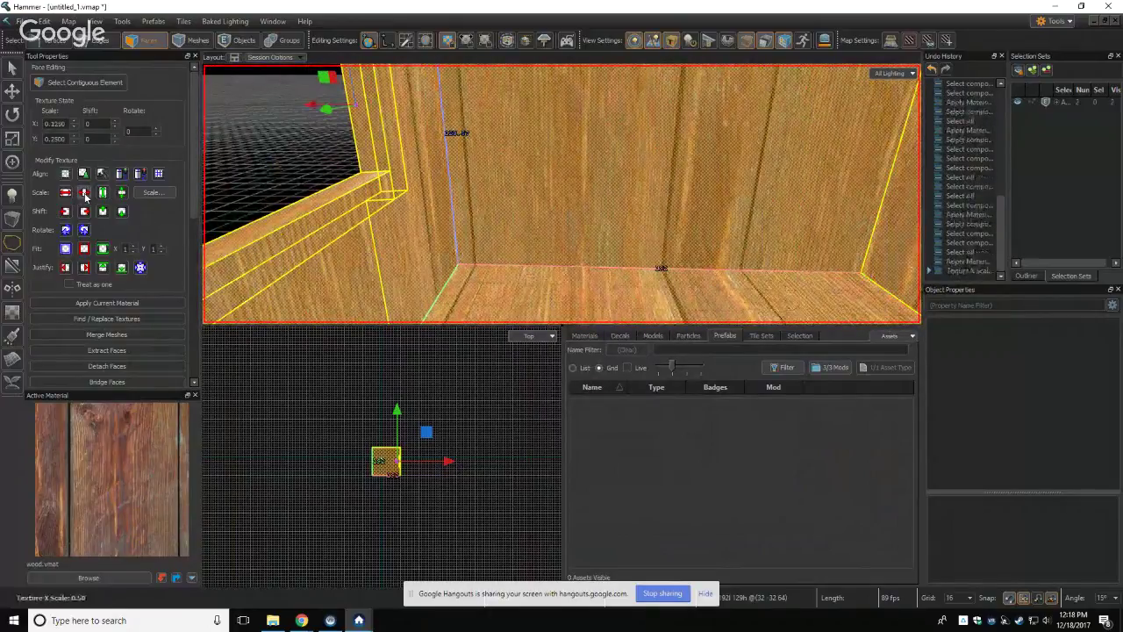
click(84, 195)
click(84, 195)
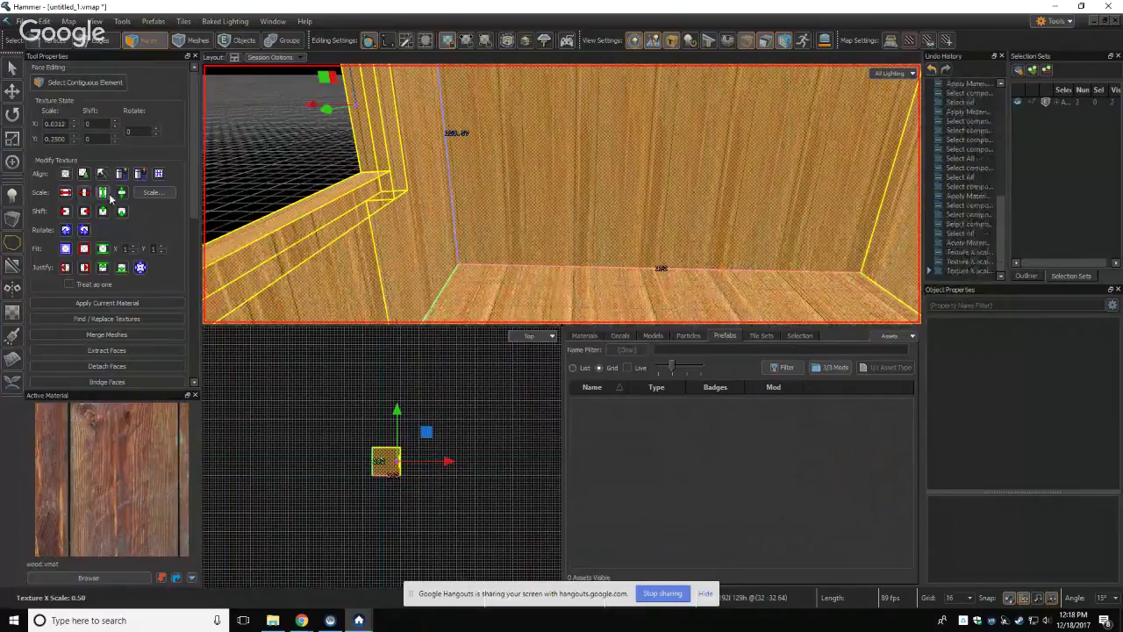
Step: Try other texture Y scales on the selected faces and return the Y scale to 0.25
click(103, 193)
click(103, 194)
click(103, 193)
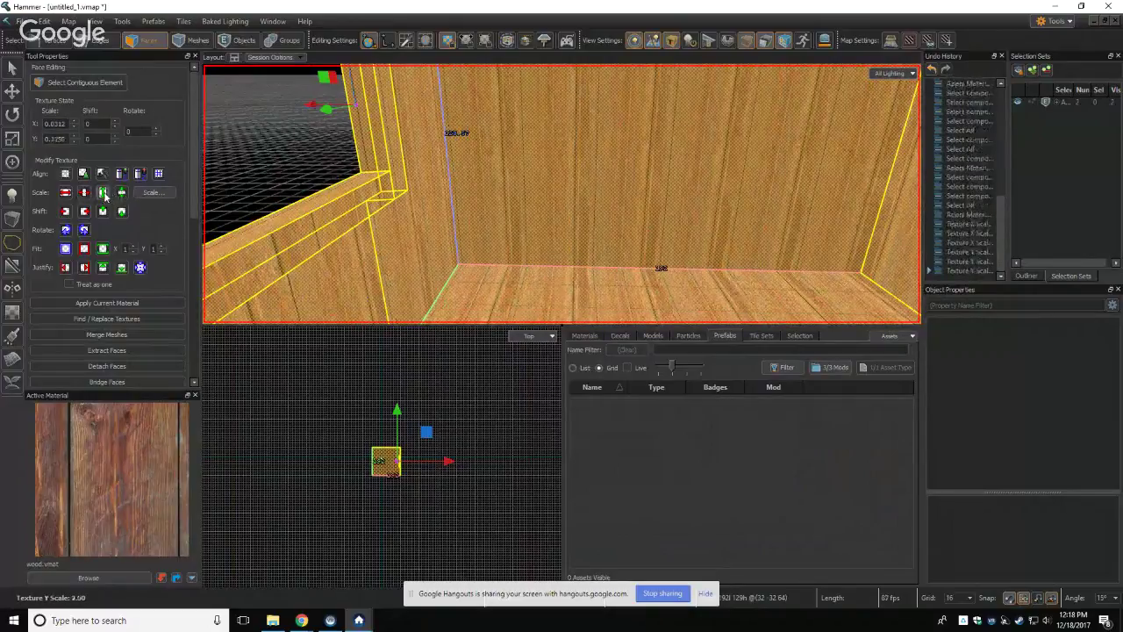
click(103, 193)
Step: Check the wood planks around the room and set the texture X scale of the selected faces to 0.0625
key(z)
key(w)
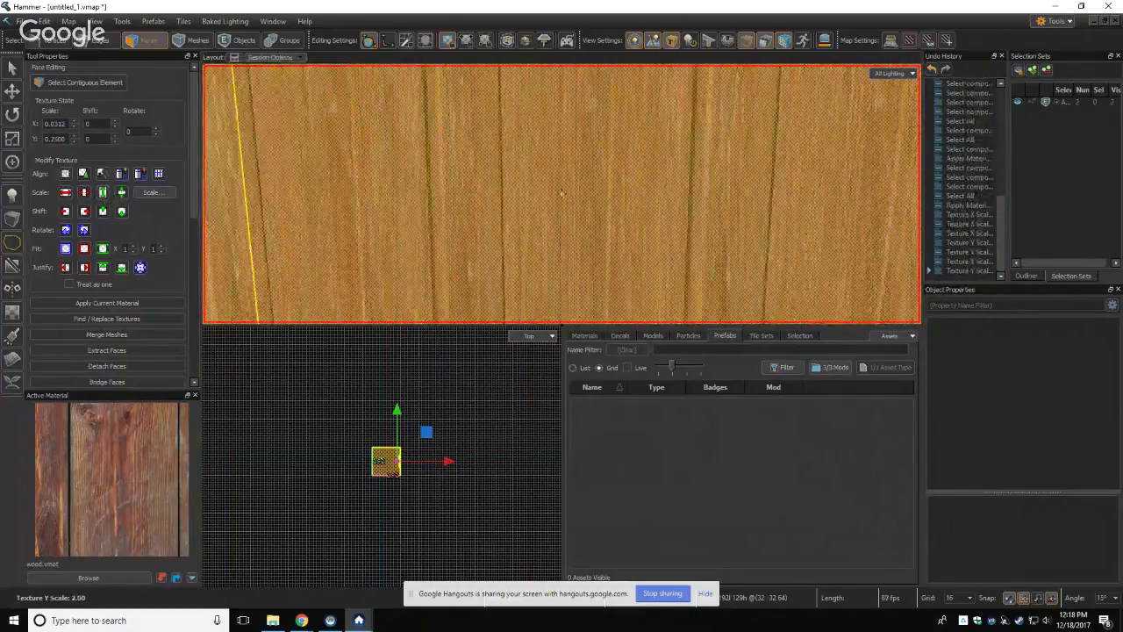
key(s)
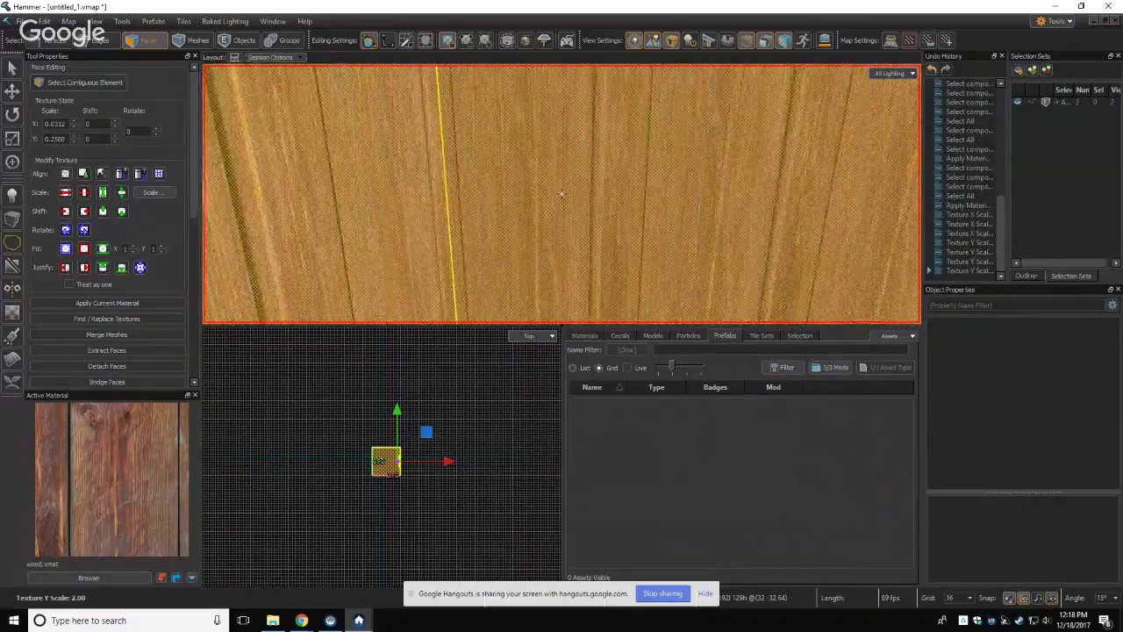
key(s)
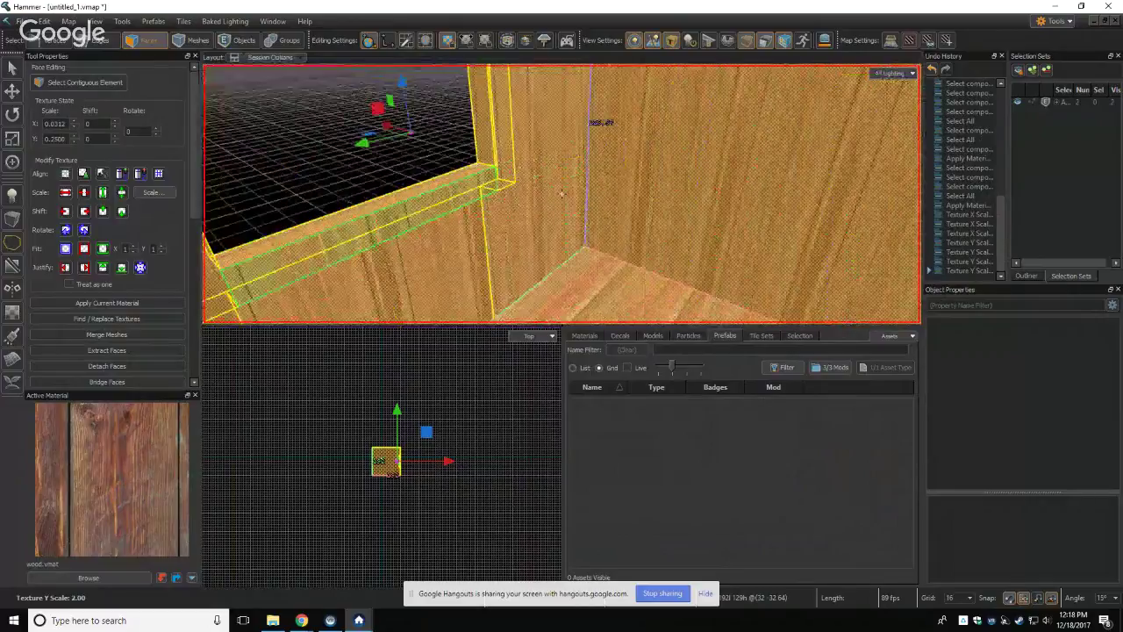
key(w)
key(z)
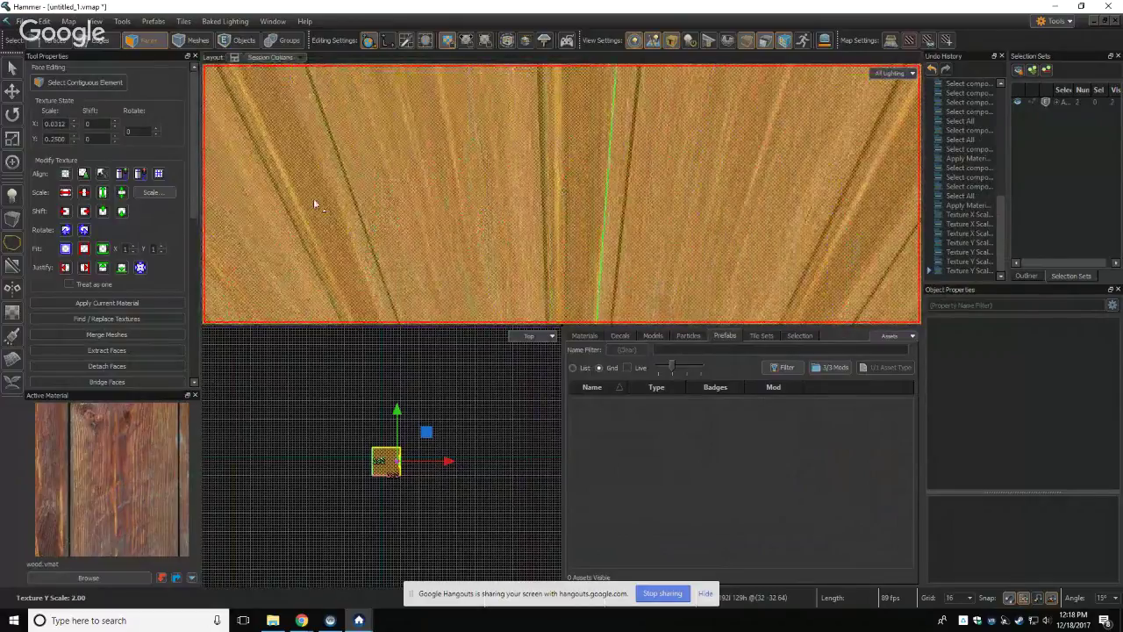
click(85, 194)
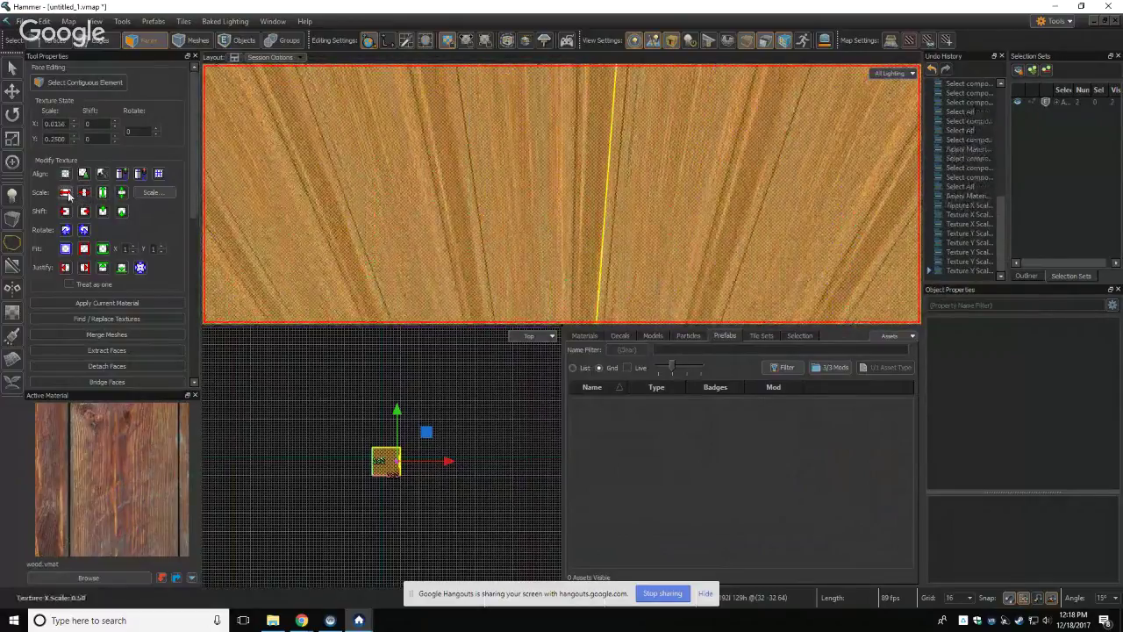
click(68, 192)
click(68, 193)
Step: Shift the wood texture on the selected faces along X to -1280
key(z)
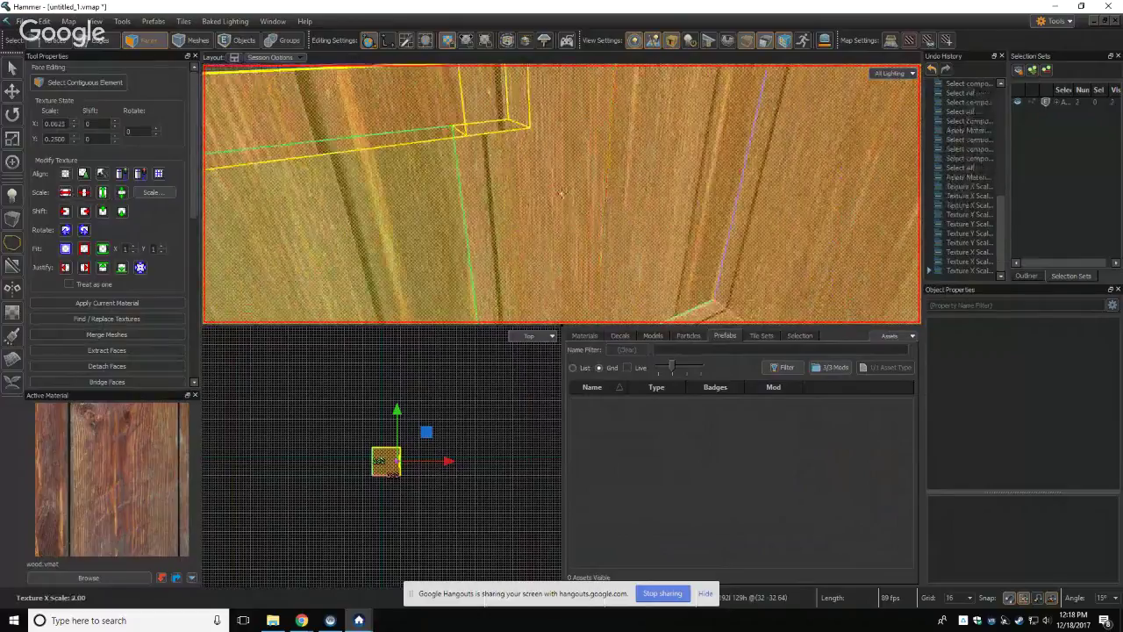
key(z)
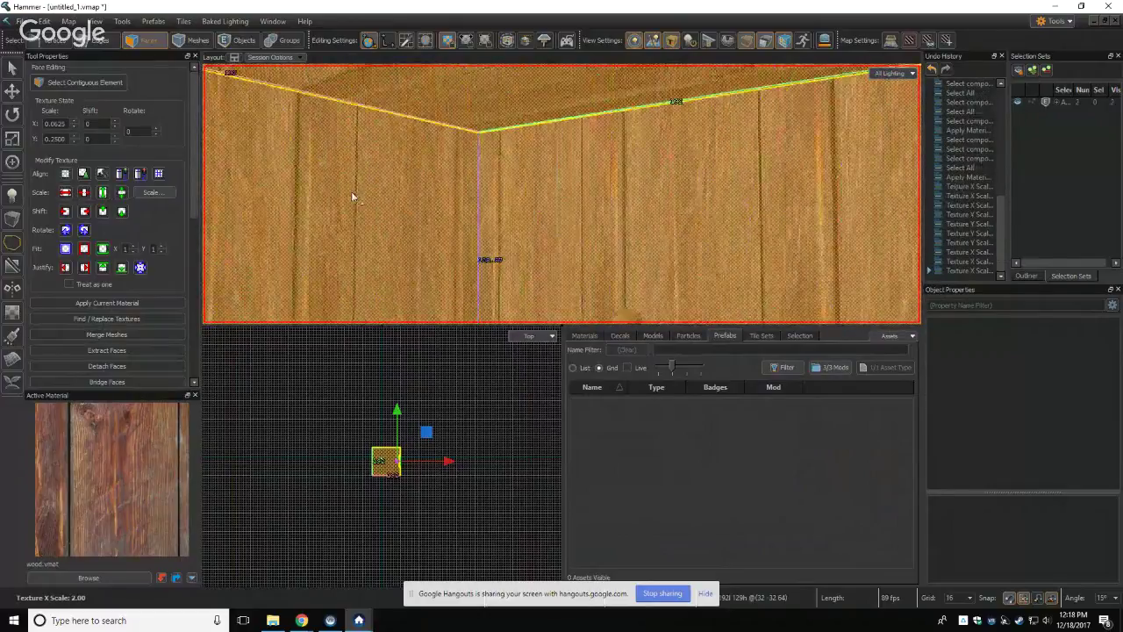
click(85, 212)
click(85, 213)
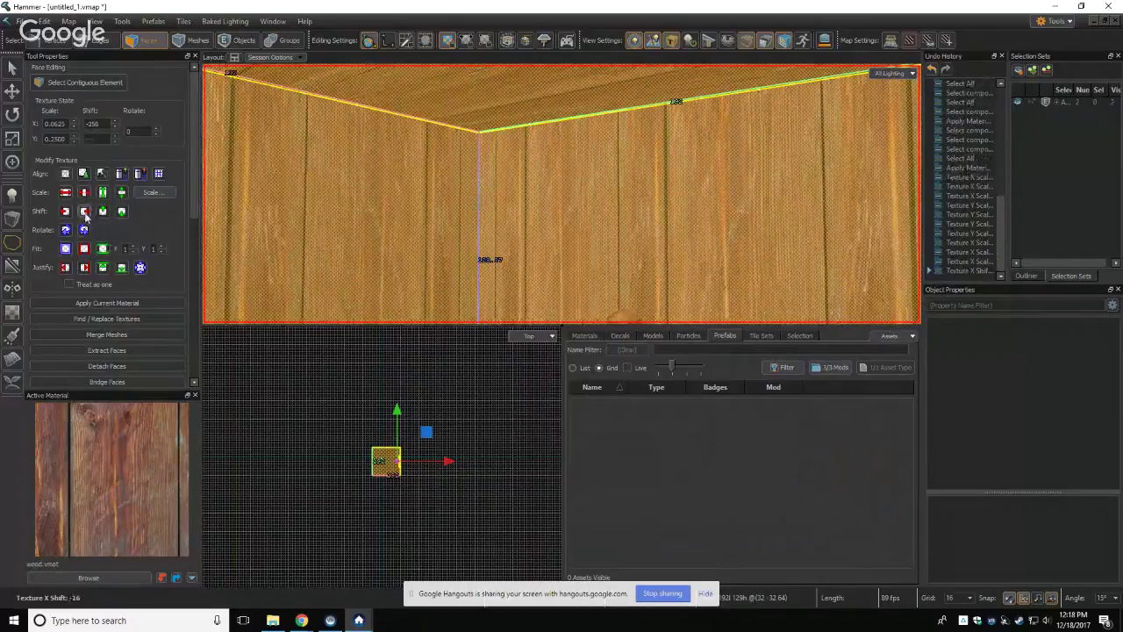
click(85, 213)
click(85, 212)
click(85, 213)
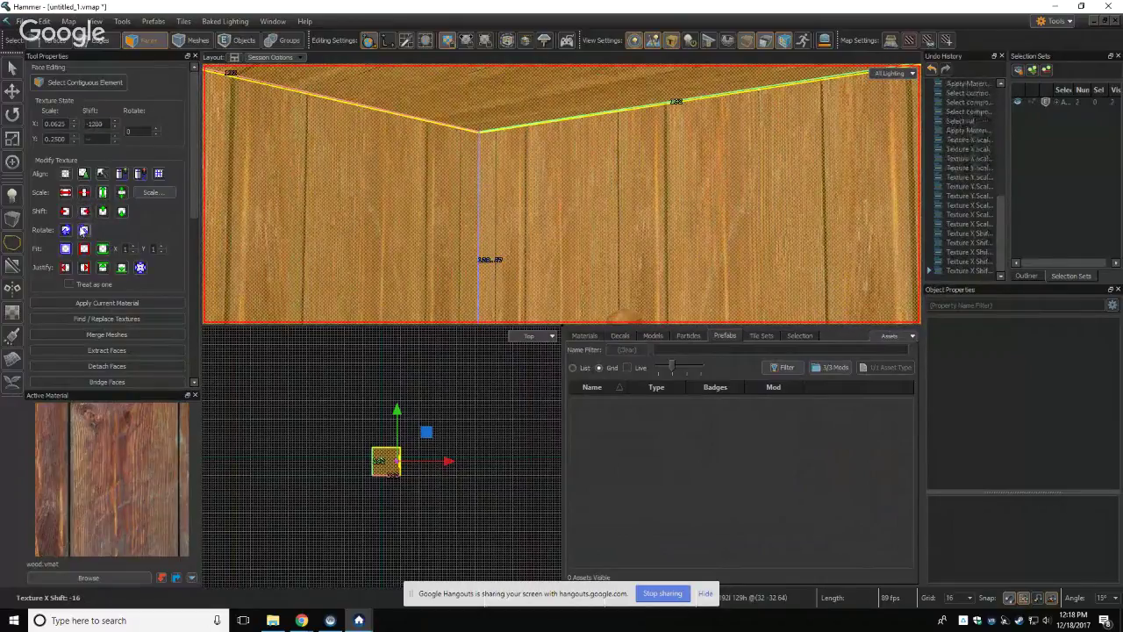
Step: Try rotating the texture on the selected faces in 15-degree steps, and rotate it back
click(83, 230)
click(82, 230)
right_drag(348, 214, 452, 312)
click(66, 230)
click(66, 230)
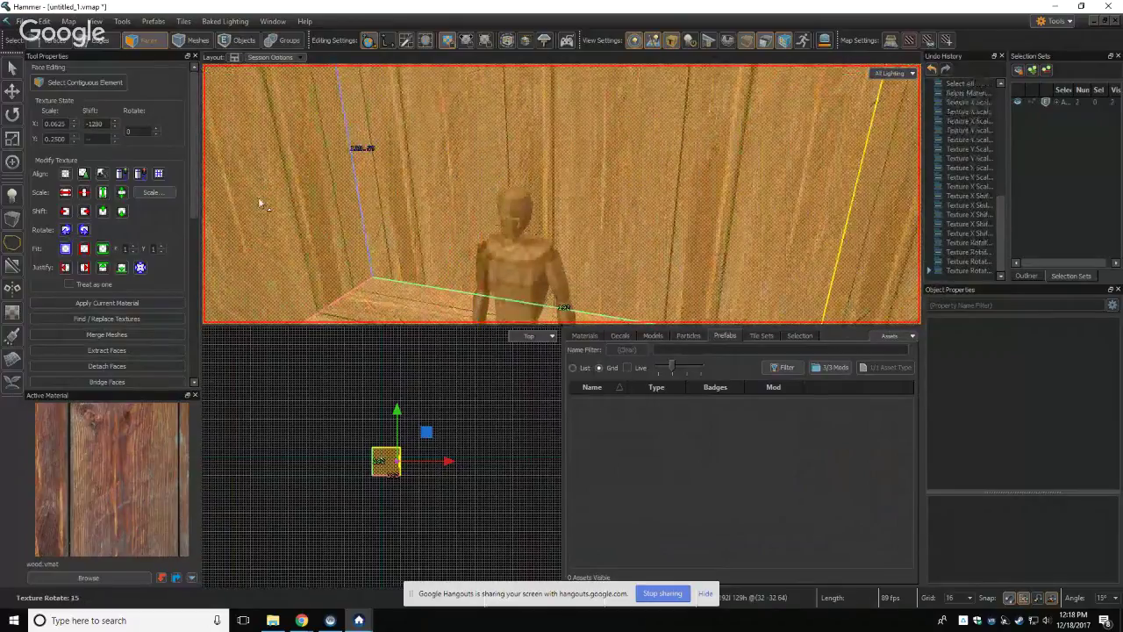
Step: Select only the ceiling face and set its texture X scale to 0.0312
right_drag(260, 204, 442, 152)
click(442, 153)
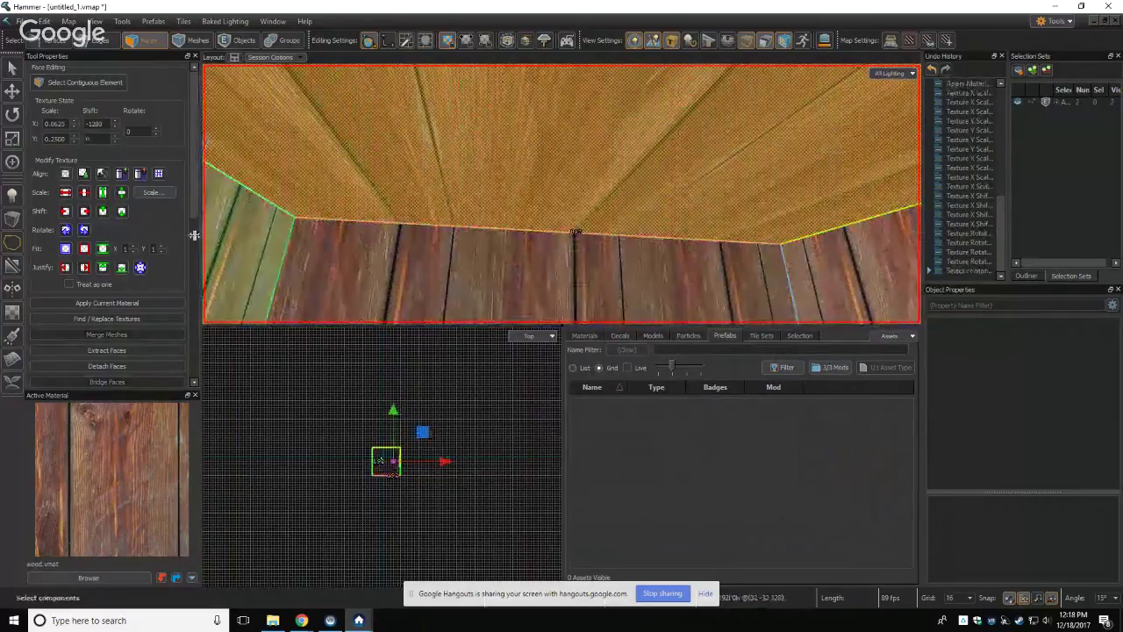
click(84, 194)
click(84, 194)
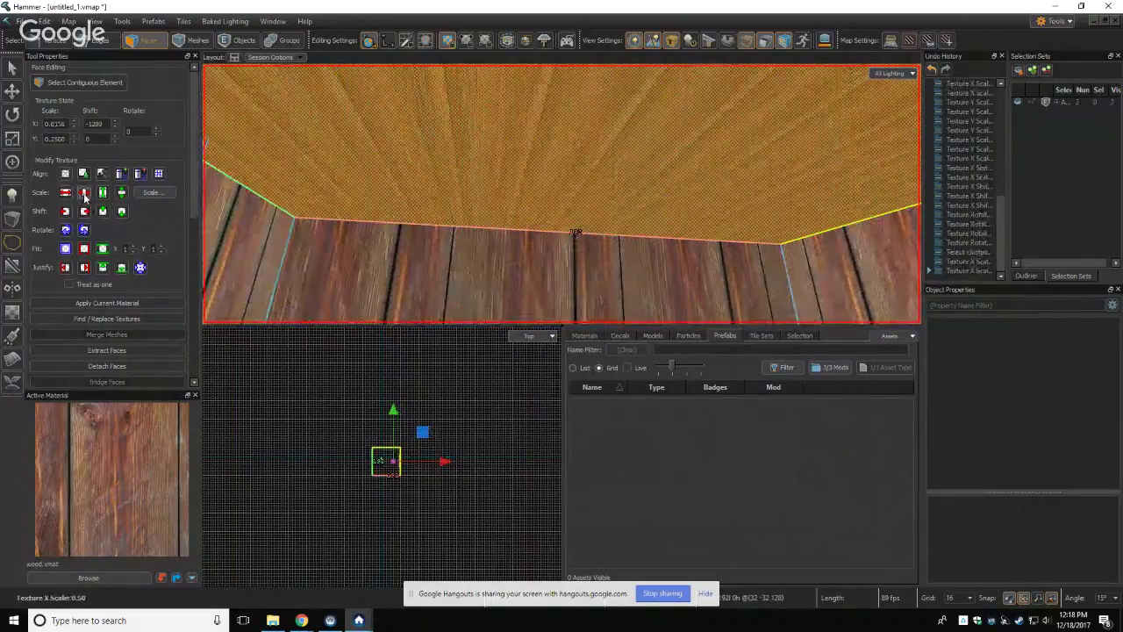
click(494, 241)
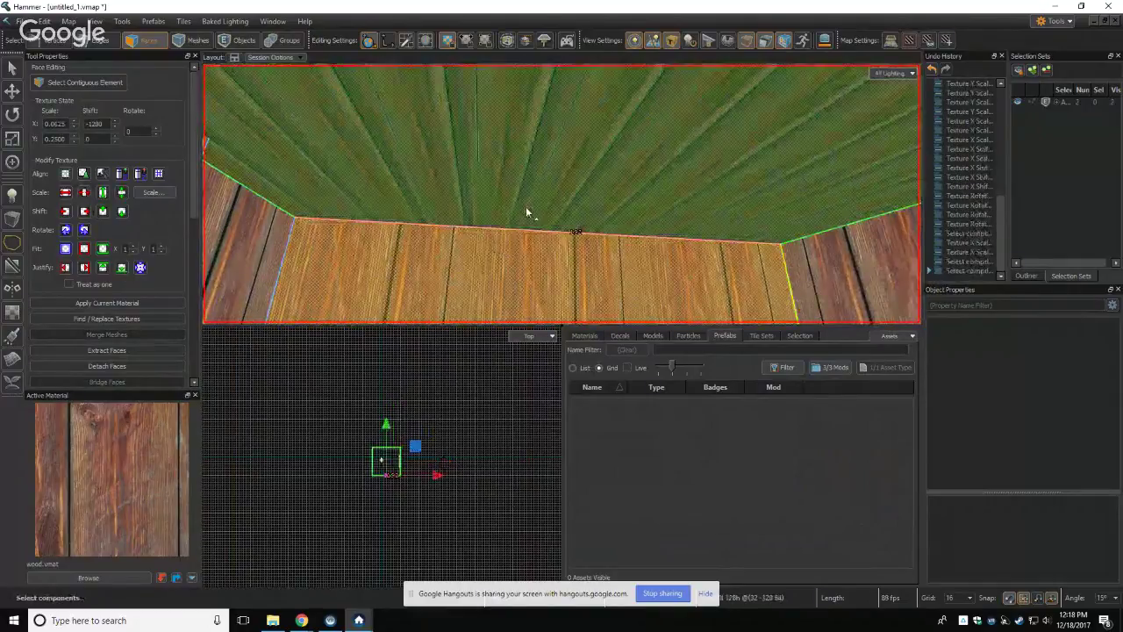
right_drag(526, 206, 561, 194)
click(562, 194)
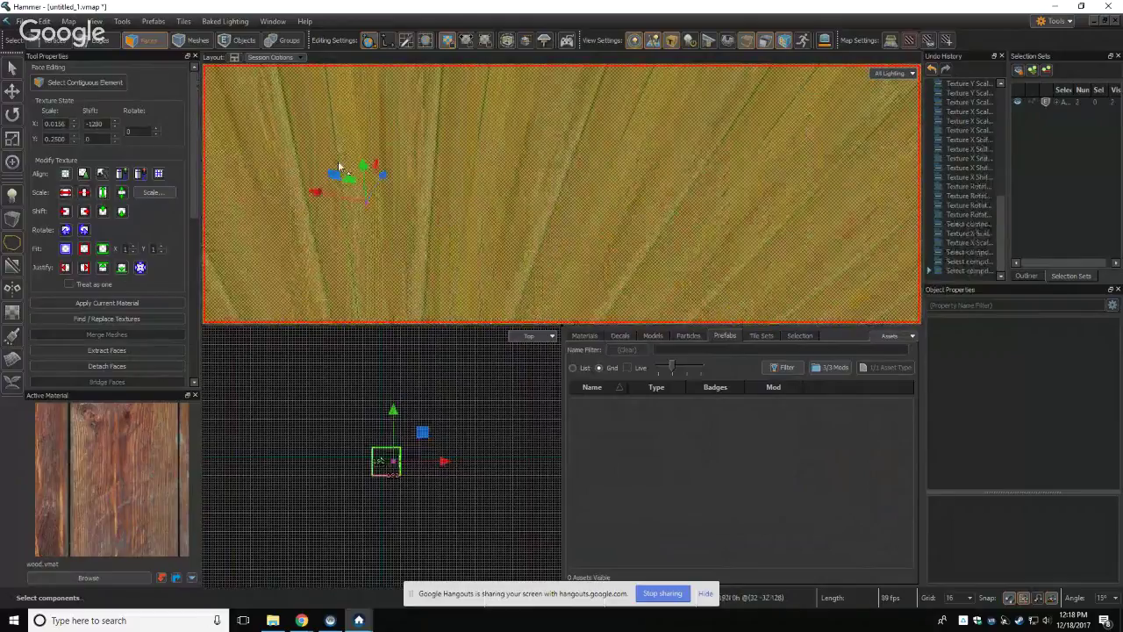
click(66, 193)
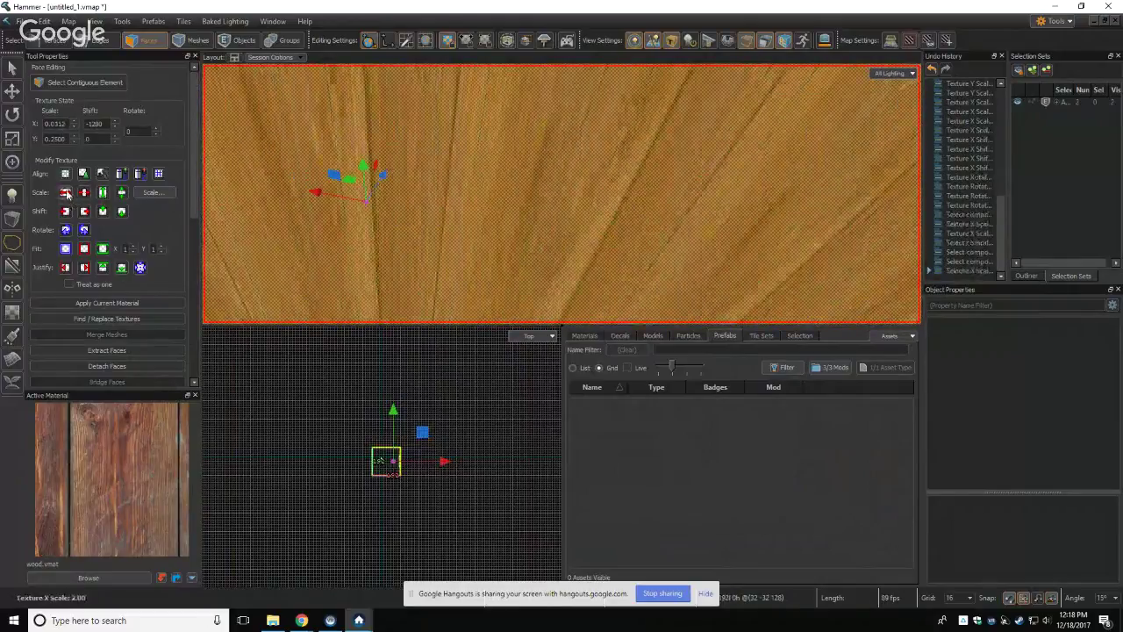
Step: Select the floor face and enlarge its wood texture in X and Y, with the Y scale at 0.5
click(576, 216)
right_drag(569, 211, 562, 193)
click(561, 193)
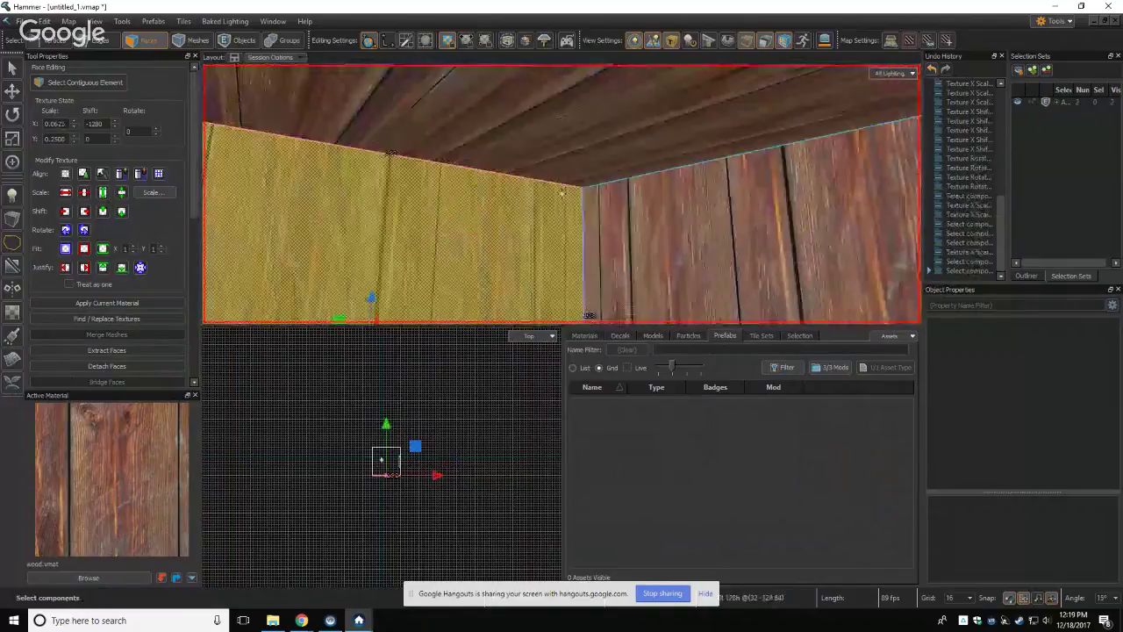
right_drag(561, 193, 562, 193)
click(492, 180)
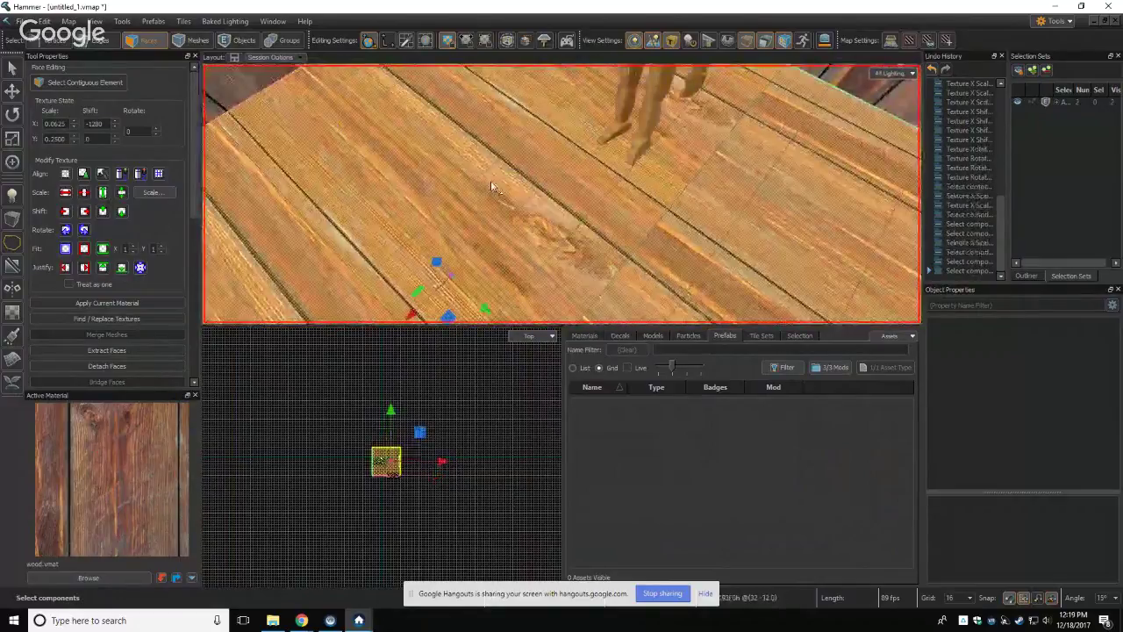
click(65, 193)
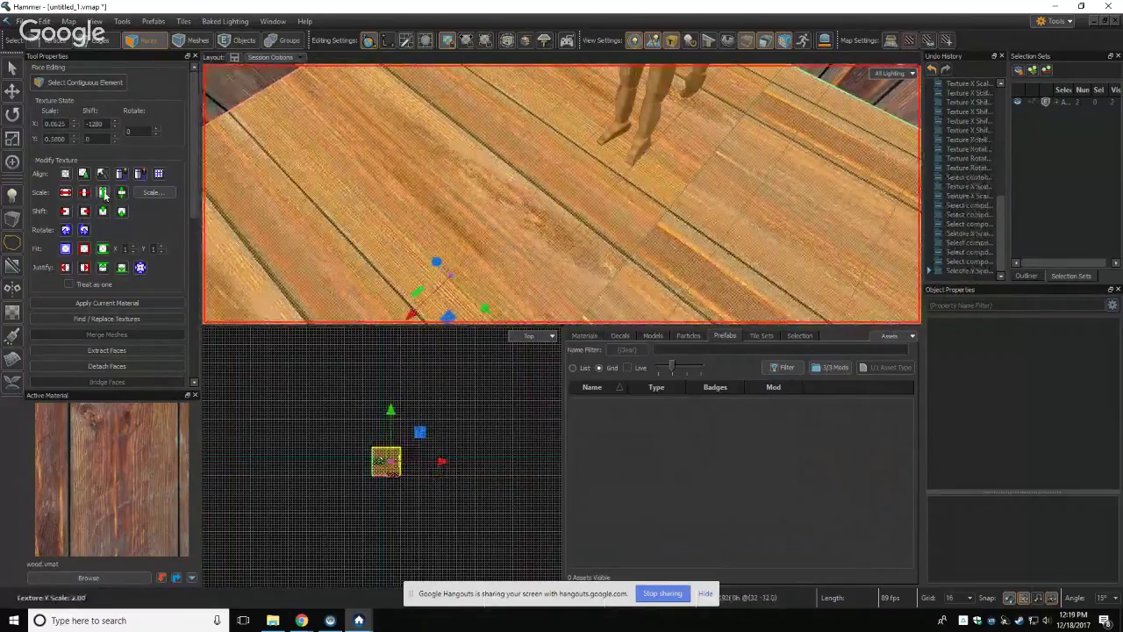
click(69, 194)
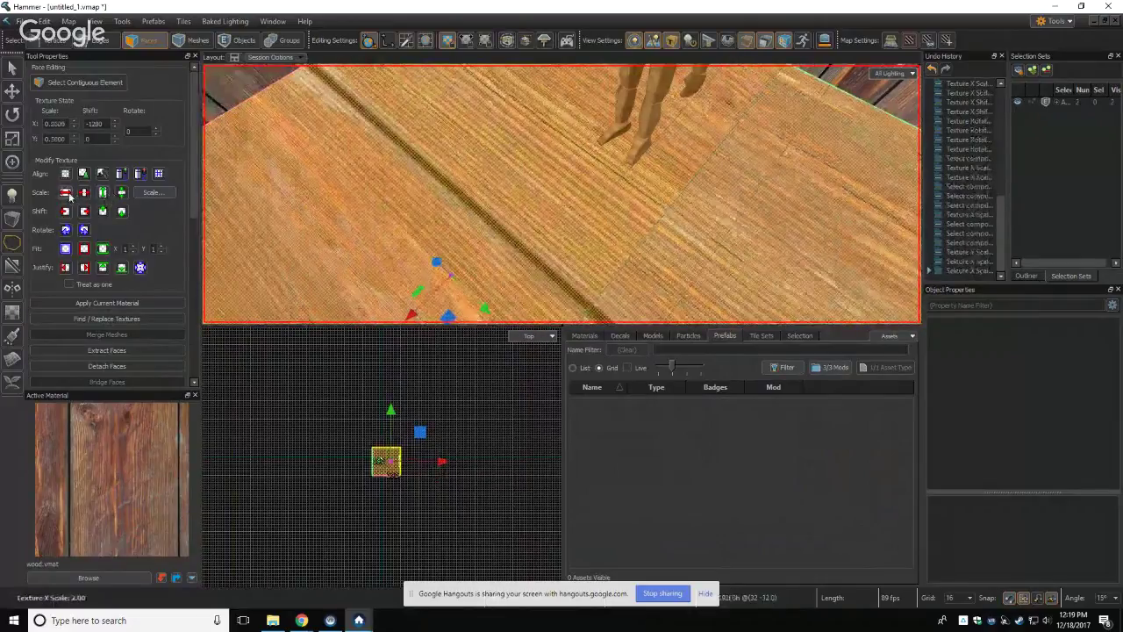
Step: Narrow the floor's planks to a texture X scale of 0.0156 and set the Y scale to 0.25
click(85, 195)
click(86, 196)
click(86, 196)
click(86, 196)
click(86, 196)
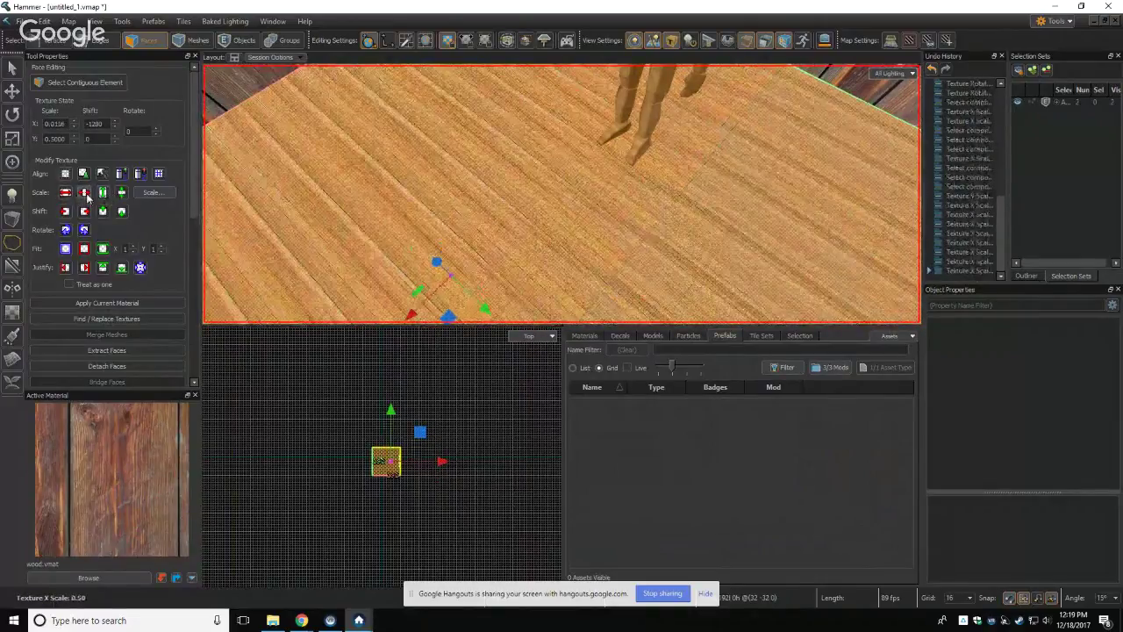
click(86, 196)
click(70, 195)
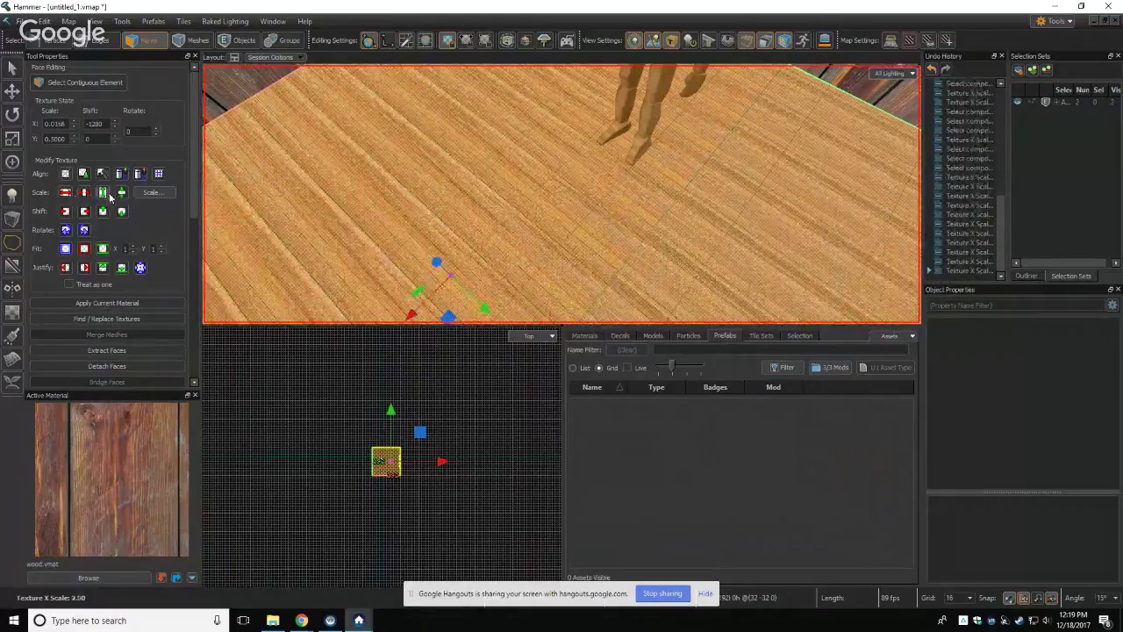
click(107, 196)
click(126, 195)
click(127, 195)
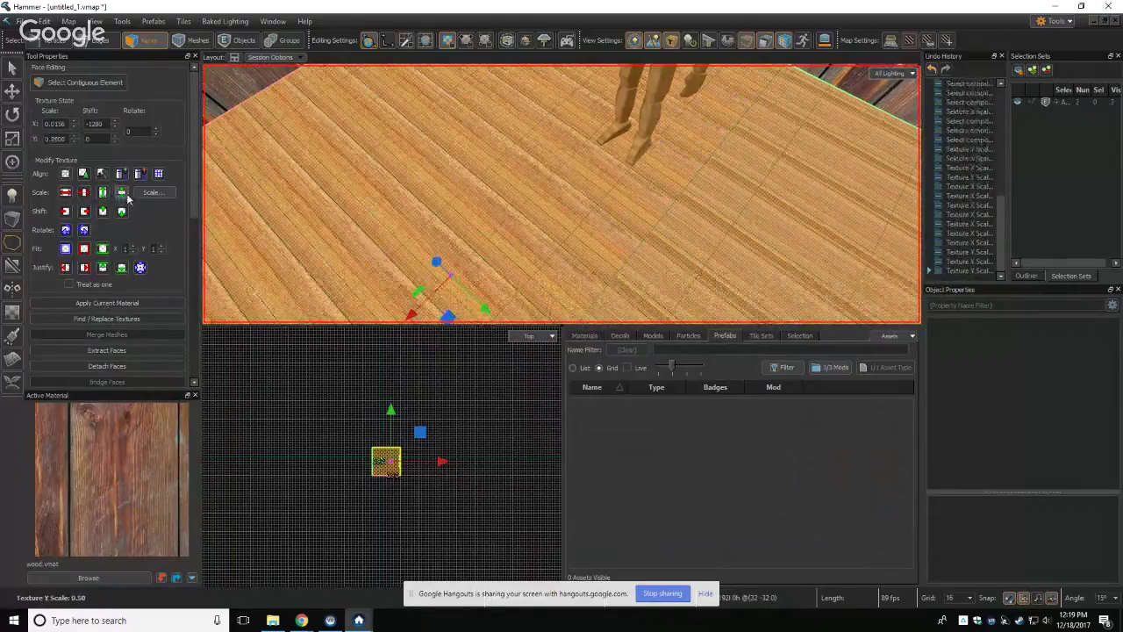
Step: Rotate the floor face's wood texture by -90 degrees in six 15-degree steps
click(83, 229)
click(84, 229)
click(84, 230)
click(84, 229)
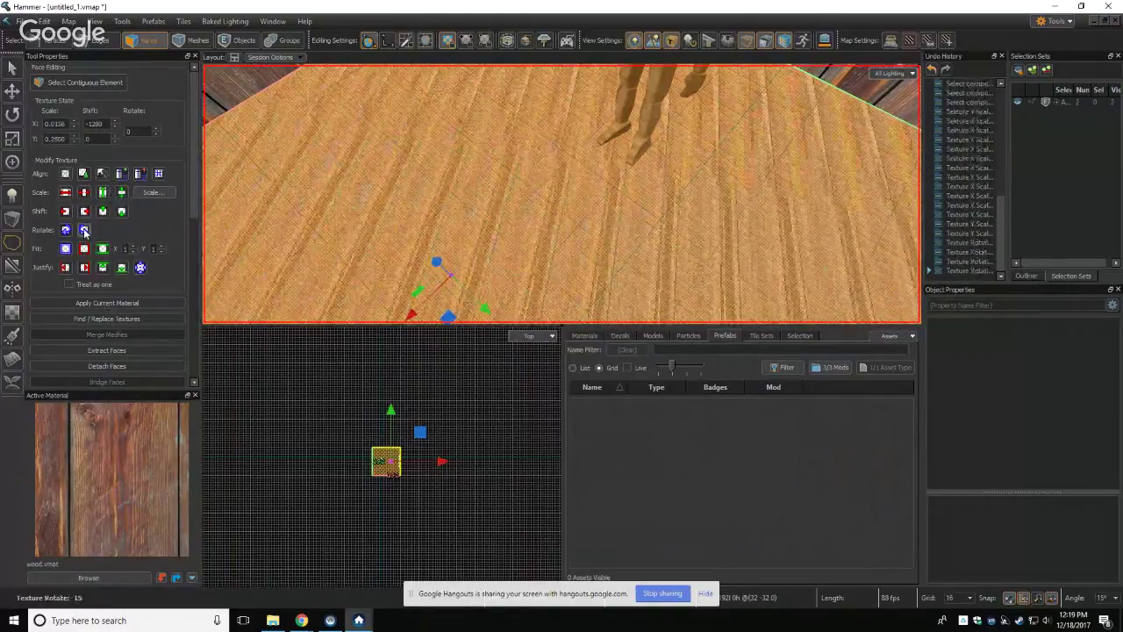
click(84, 229)
click(84, 230)
scroll(596, 167, down, 5)
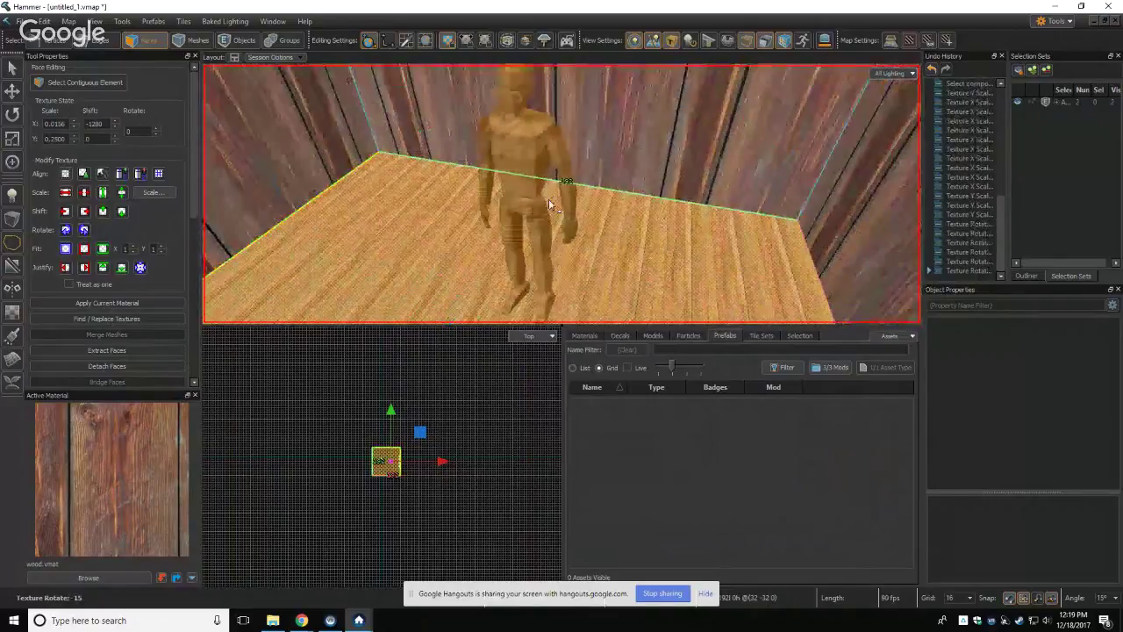
Step: Select a wall face beside the window opening and inspect the wood texture on the walls and floor
click(651, 141)
right_drag(651, 141, 807, 121)
right_drag(562, 194, 562, 193)
click(302, 136)
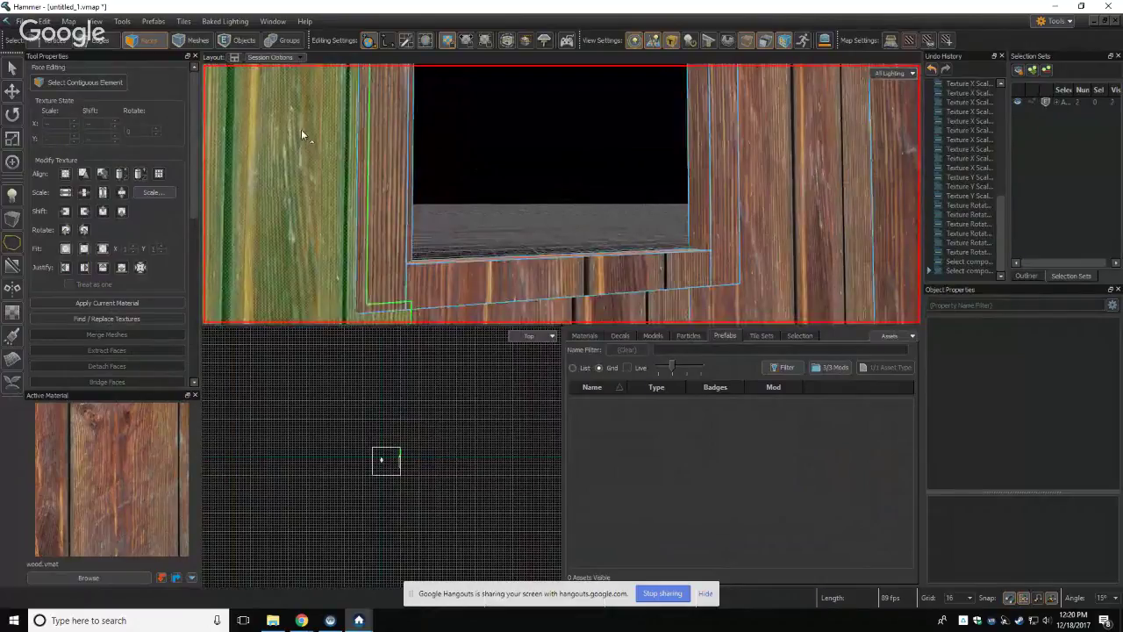
right_drag(301, 129, 562, 193)
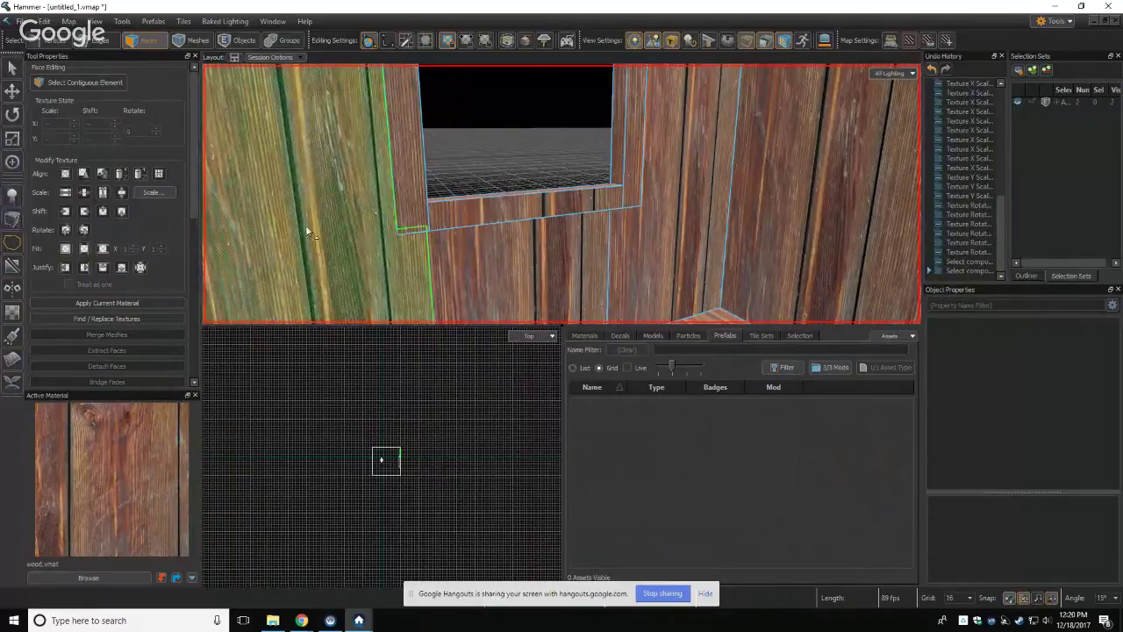
right_drag(562, 194, 561, 193)
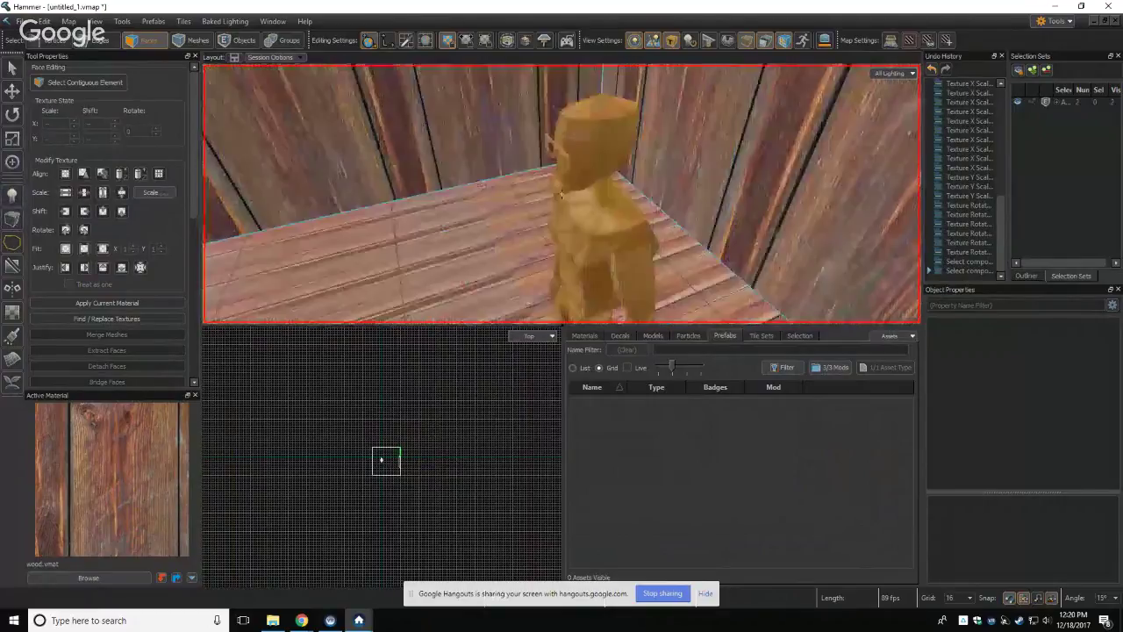
Step: Activate the Entity tool and set its entity class to env_sky
click(12, 197)
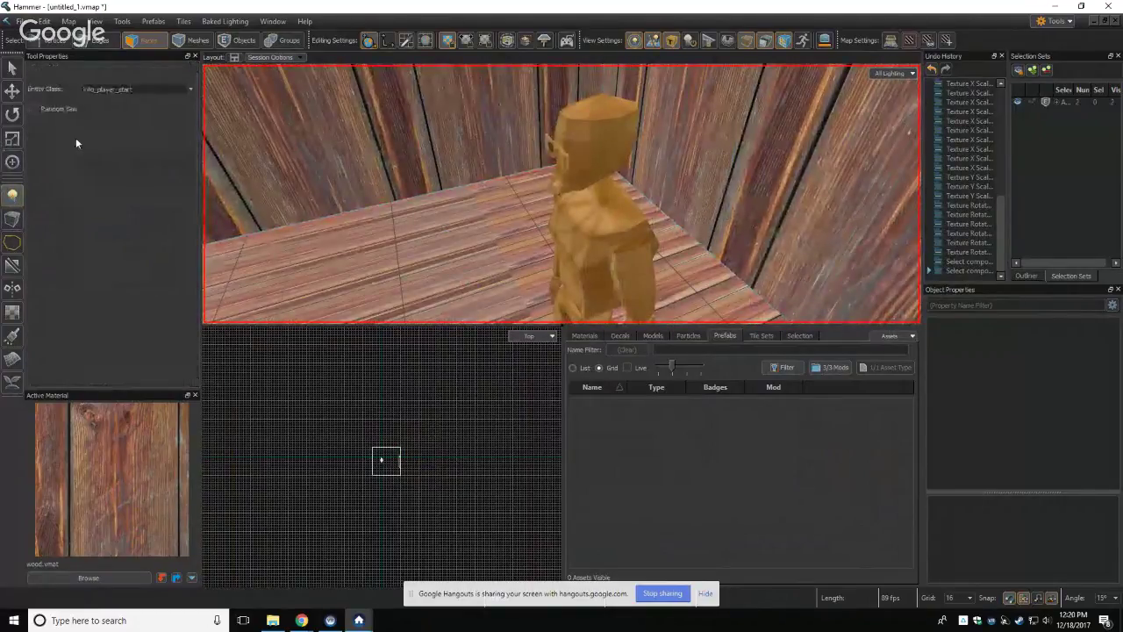
click(190, 89)
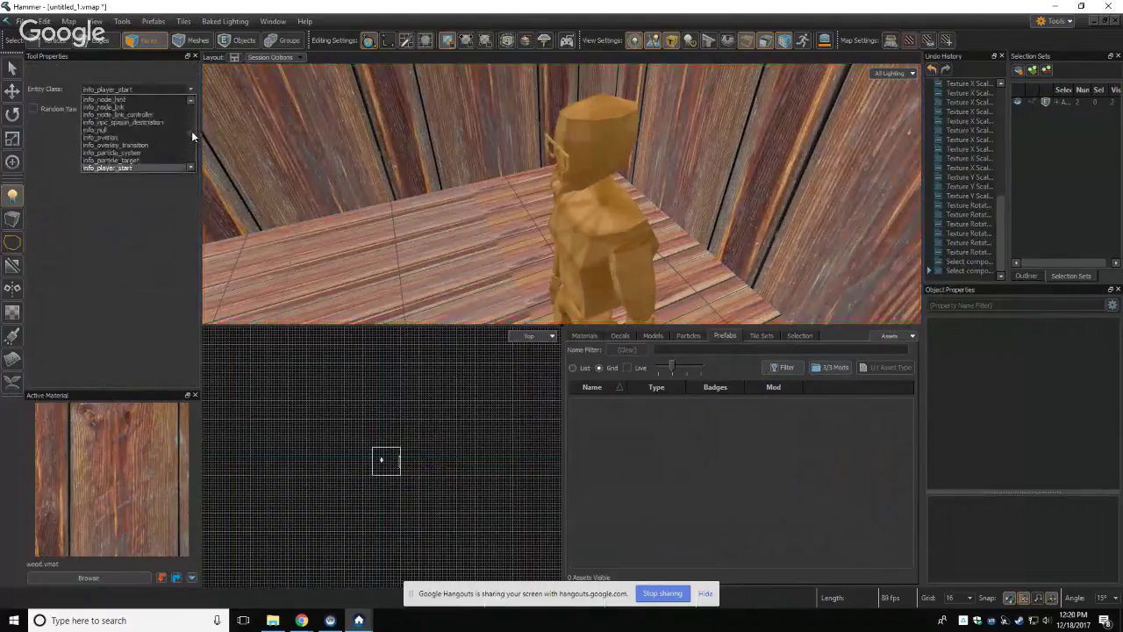
drag(191, 131, 2, 88)
click(149, 88)
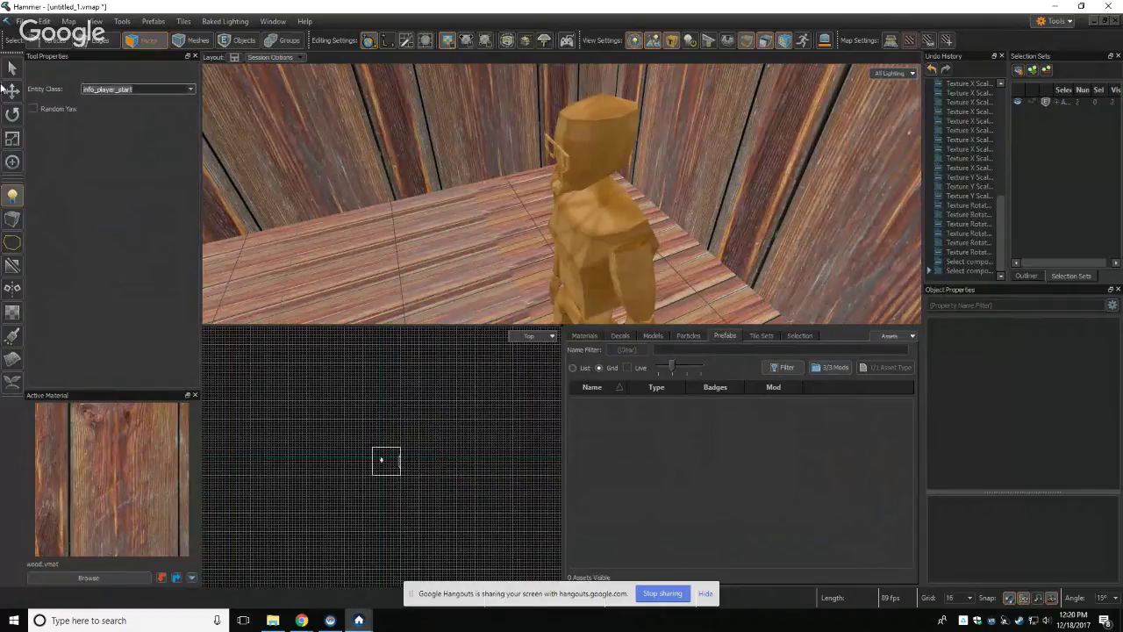
text(en)
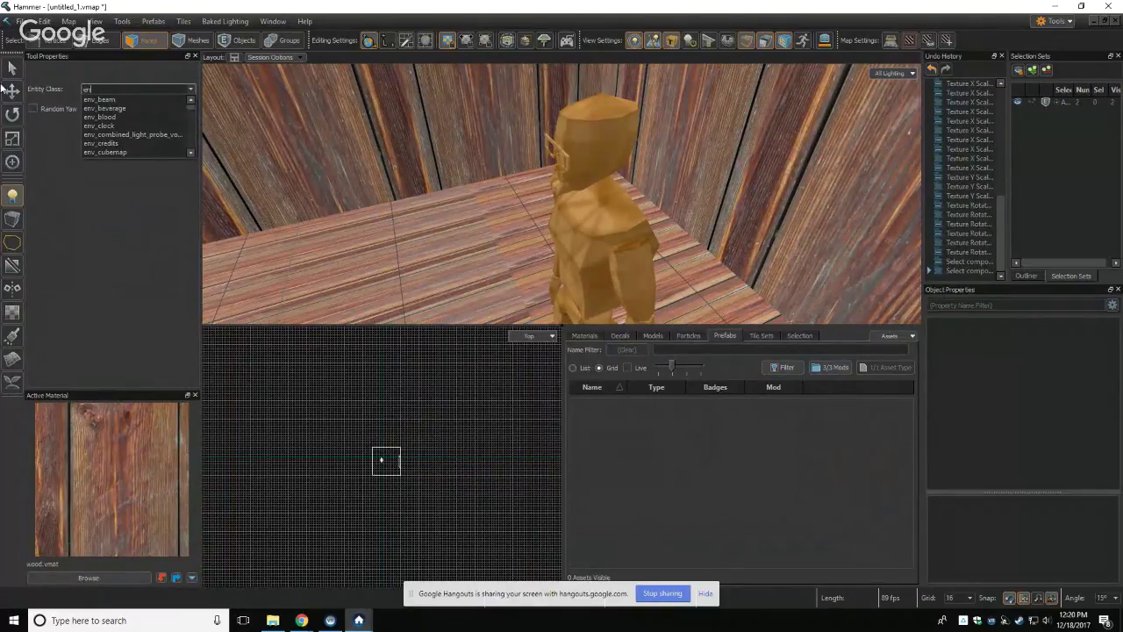
key(BackSpace)
key(BackSpace)
text(sky)
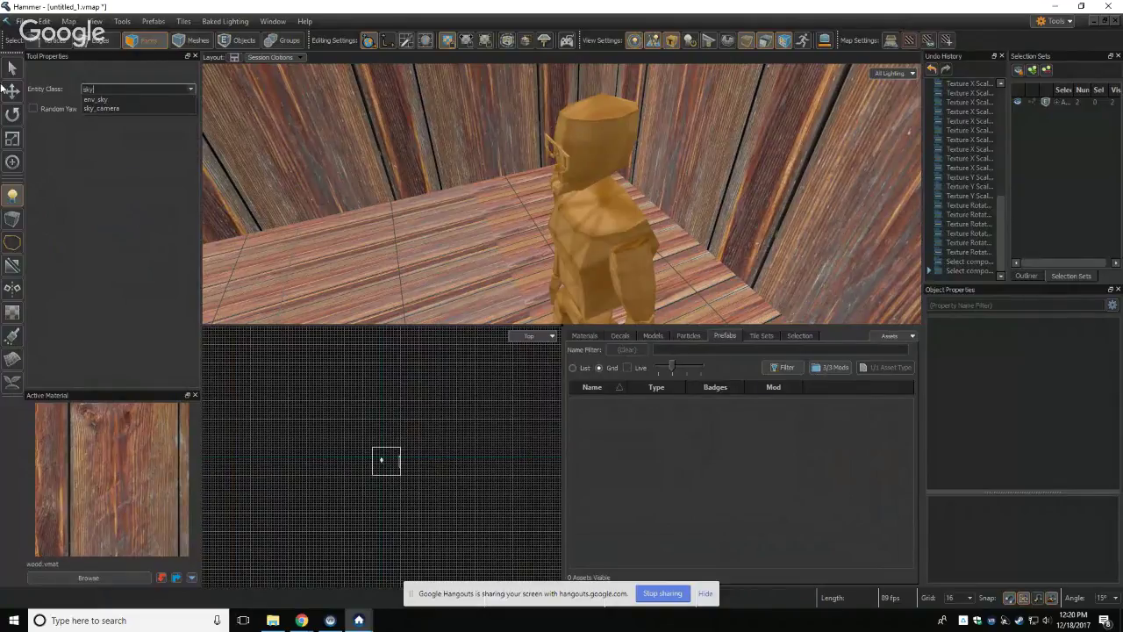
click(102, 101)
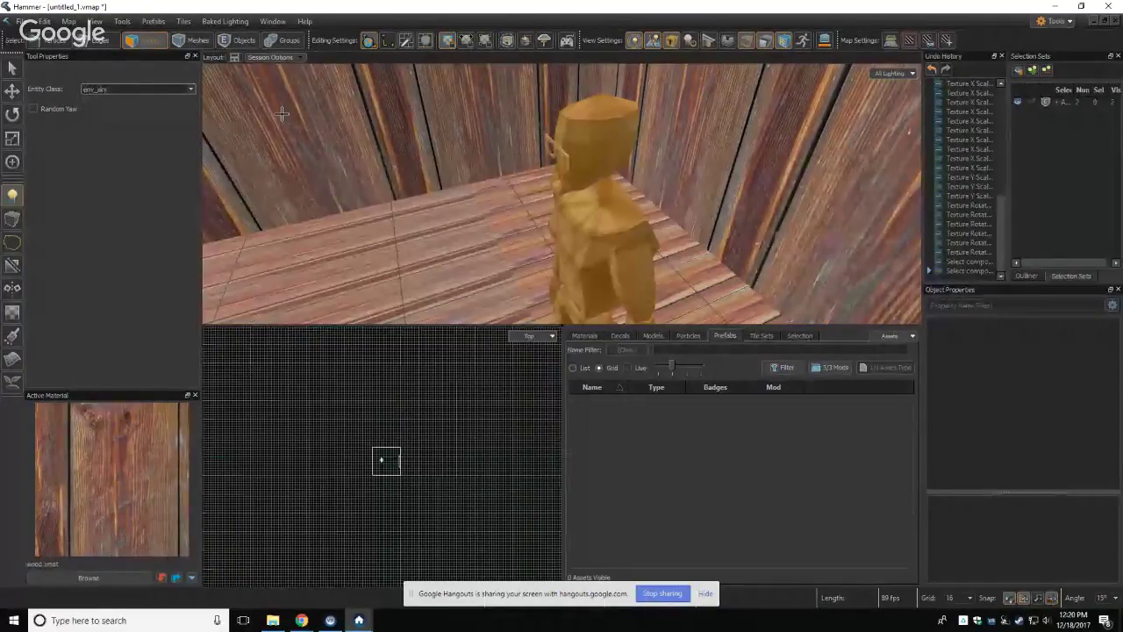
Step: Place the env_sky entity on the wood wall beside the window wall
key(z)
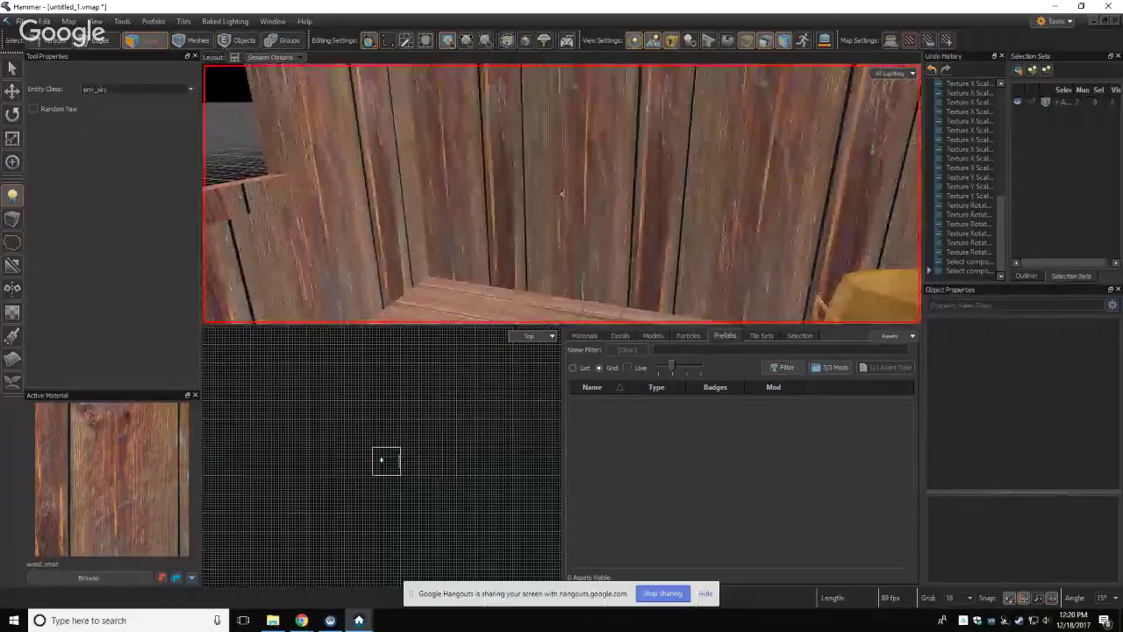
click(556, 175)
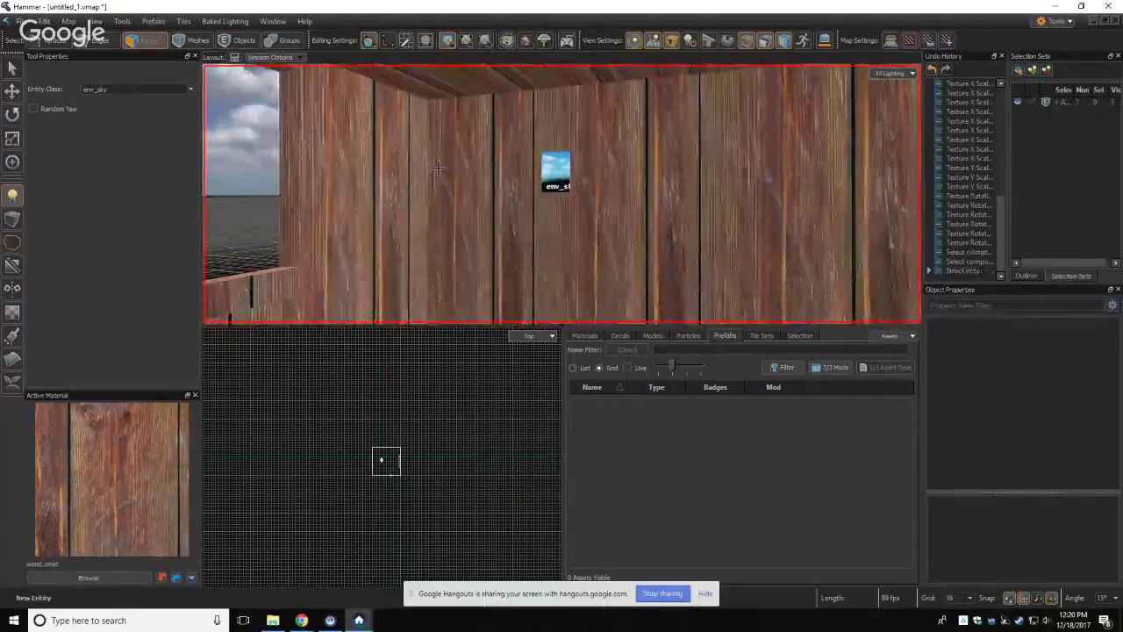
key(z)
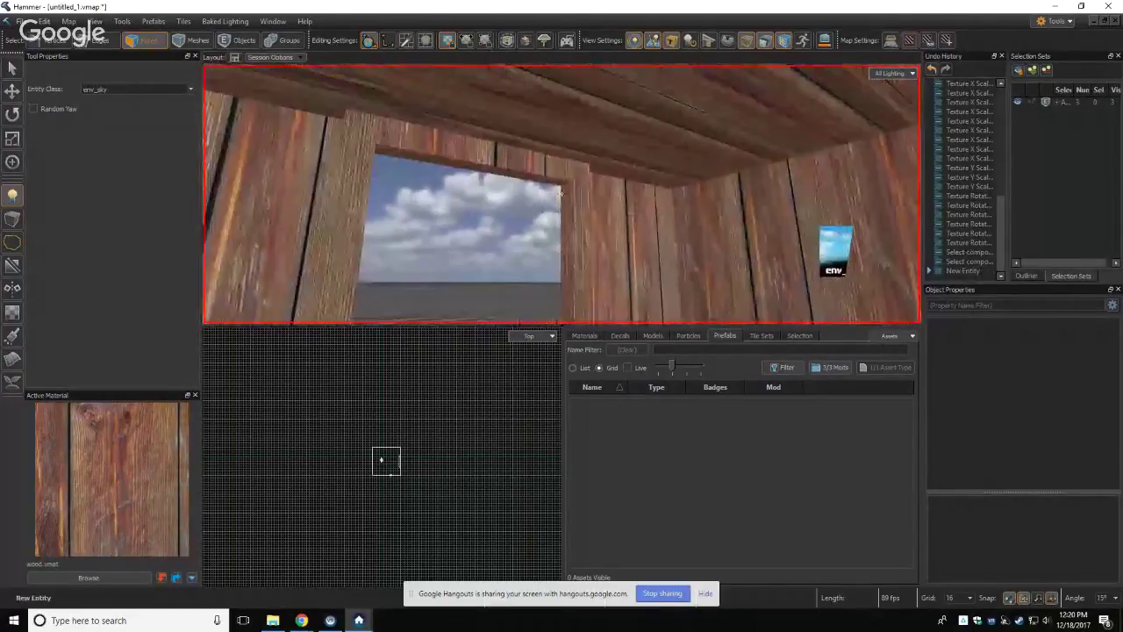
key(z)
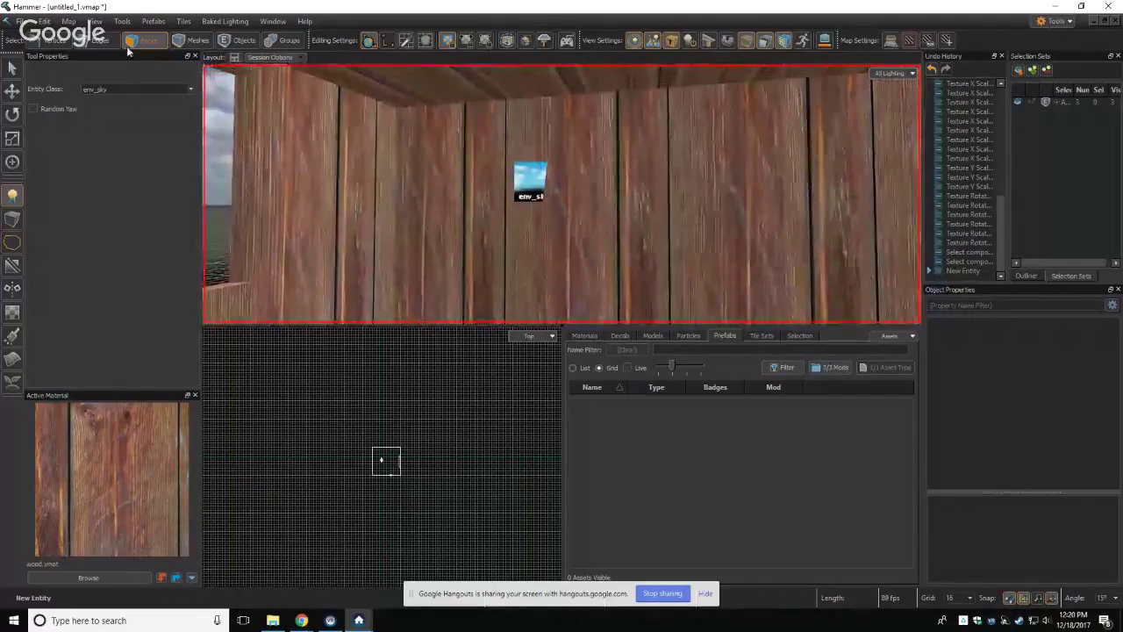
Step: Select the env_sky entity in object mode and move it about 79 units off the wall into the room
click(226, 41)
click(531, 178)
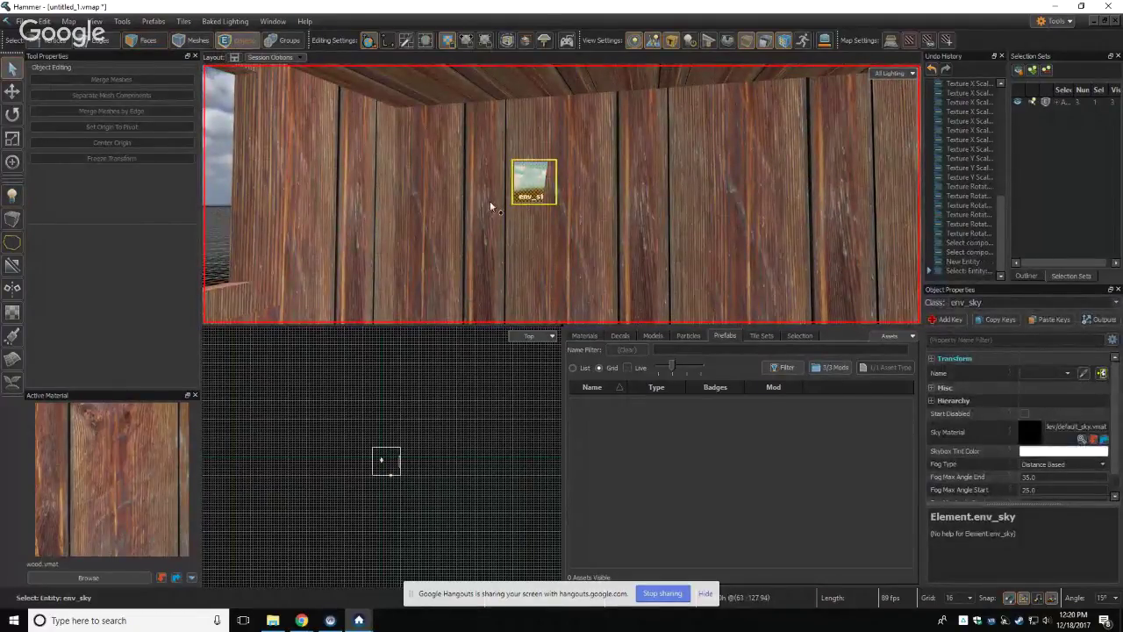
key(t)
drag(519, 181, 430, 192)
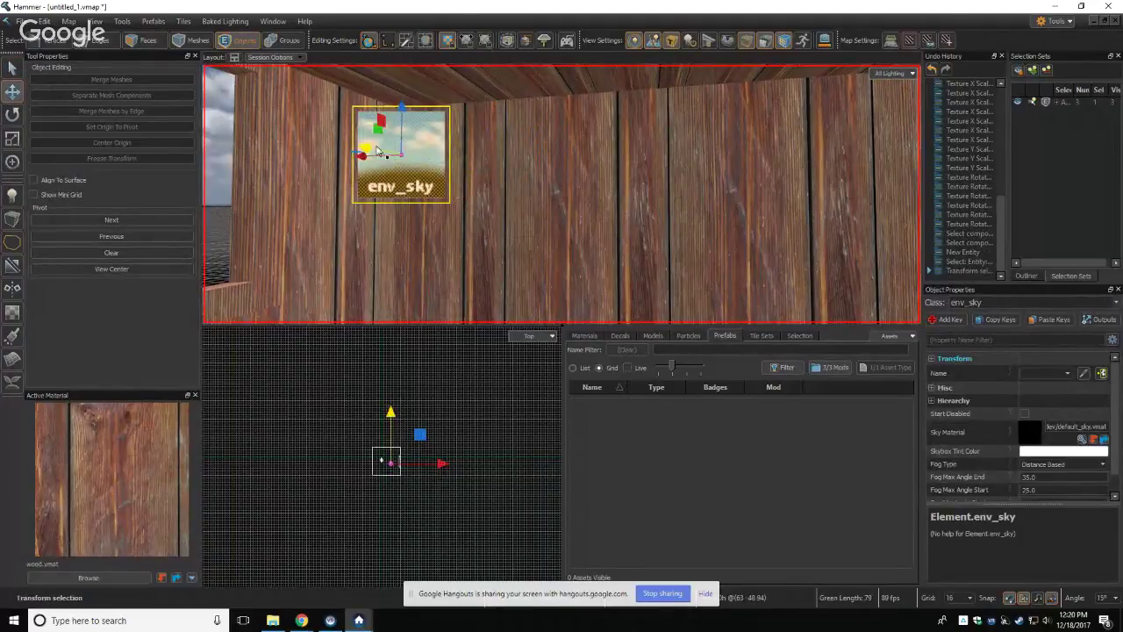
Step: Filter the materials by "sky" and set the env_sky entity's Sky Material to sky_vesper_peak.vmat
right_drag(367, 149, 562, 193)
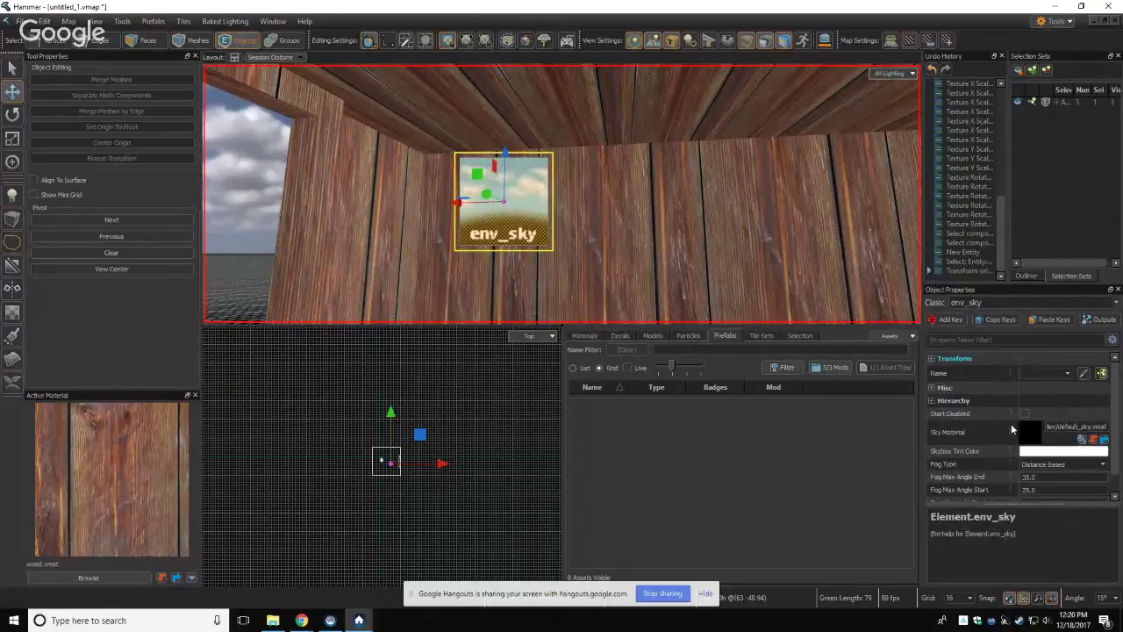
key(z)
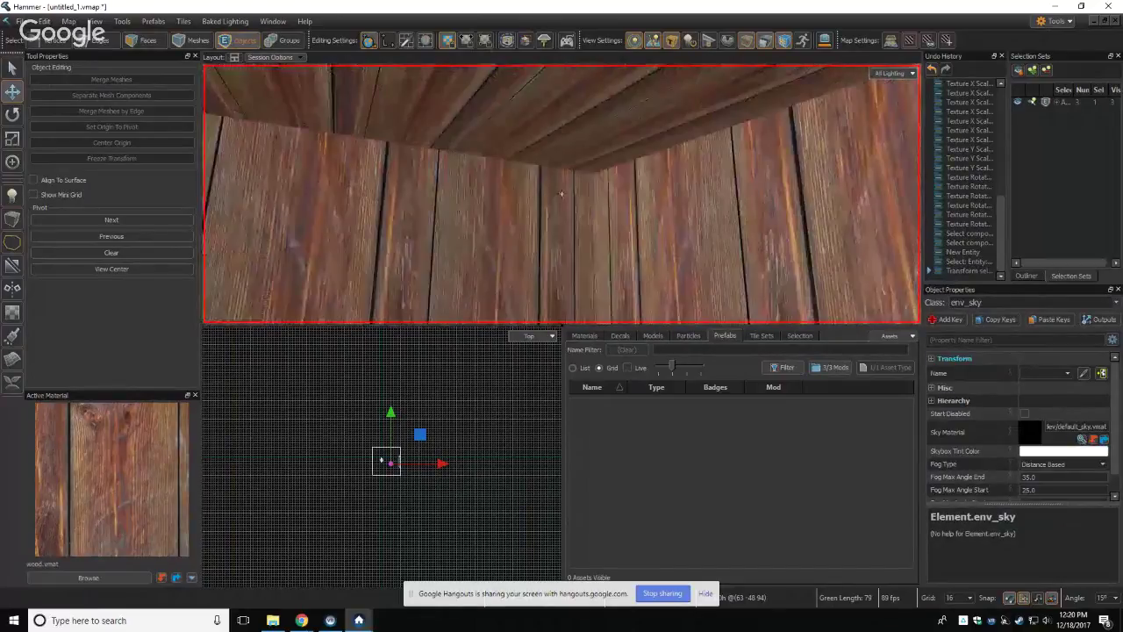
key(z)
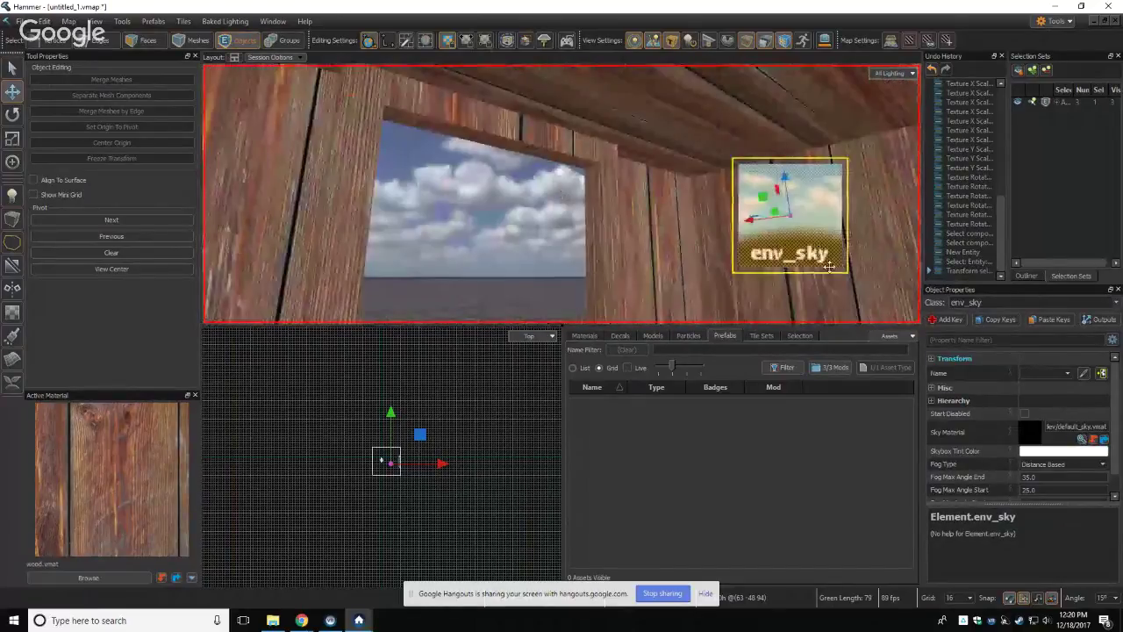
click(1082, 440)
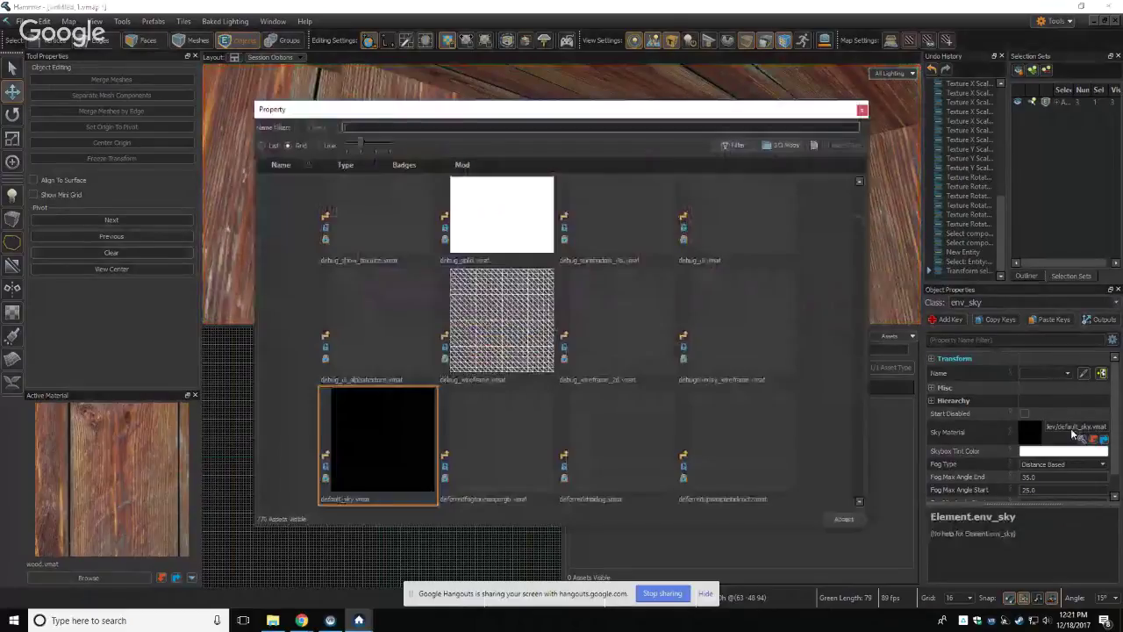
click(368, 128)
text(sky)
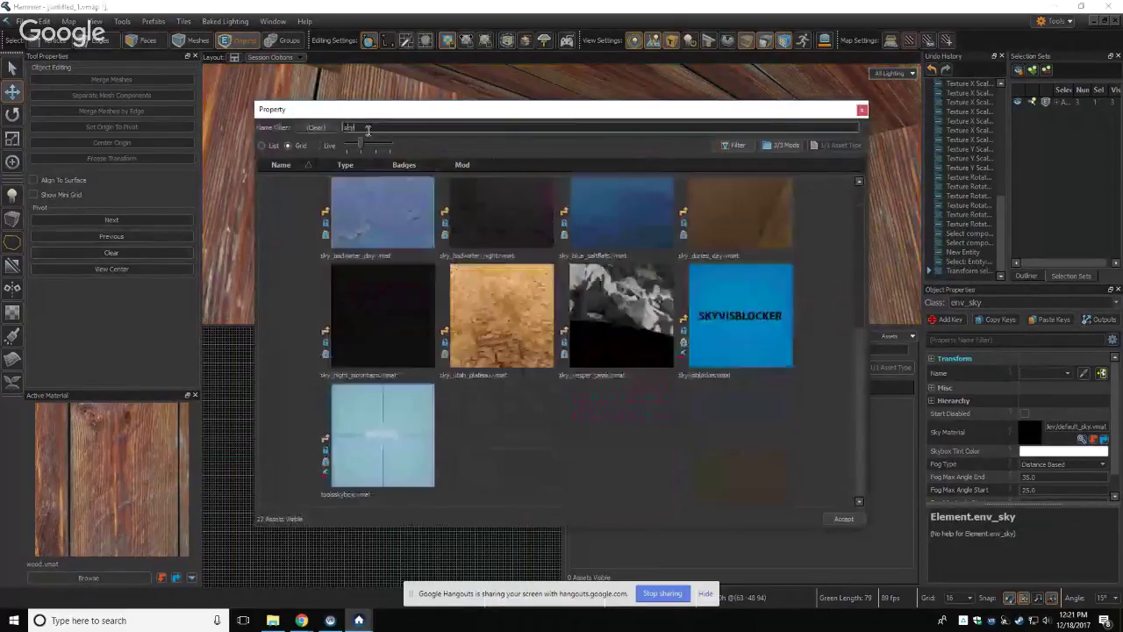
scroll(560, 380, up, 3)
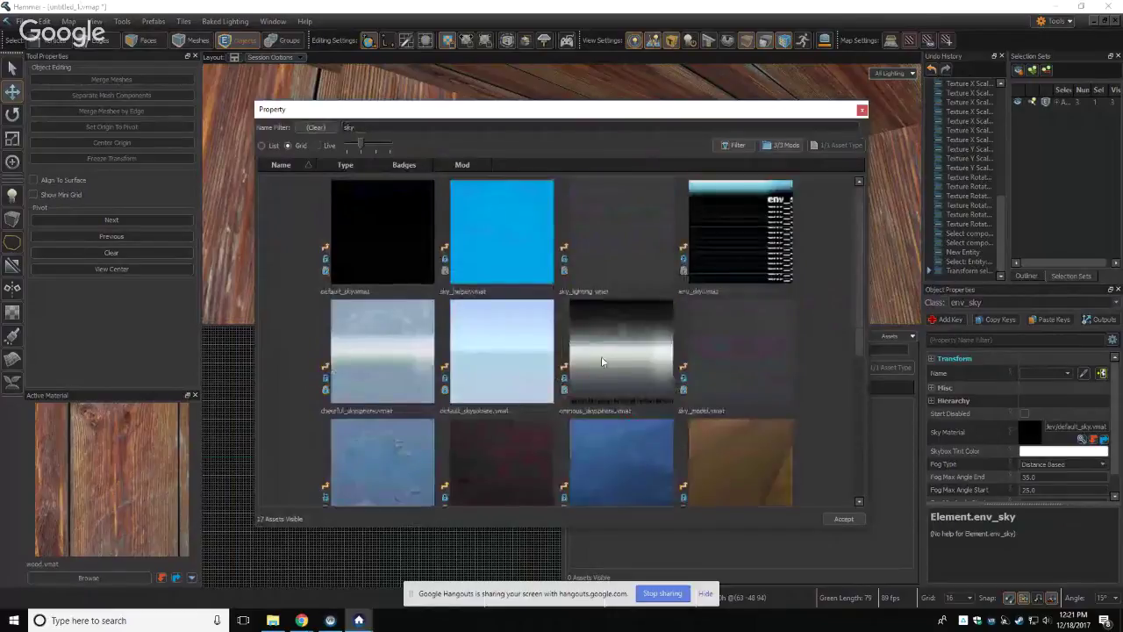
scroll(638, 326, down, 2)
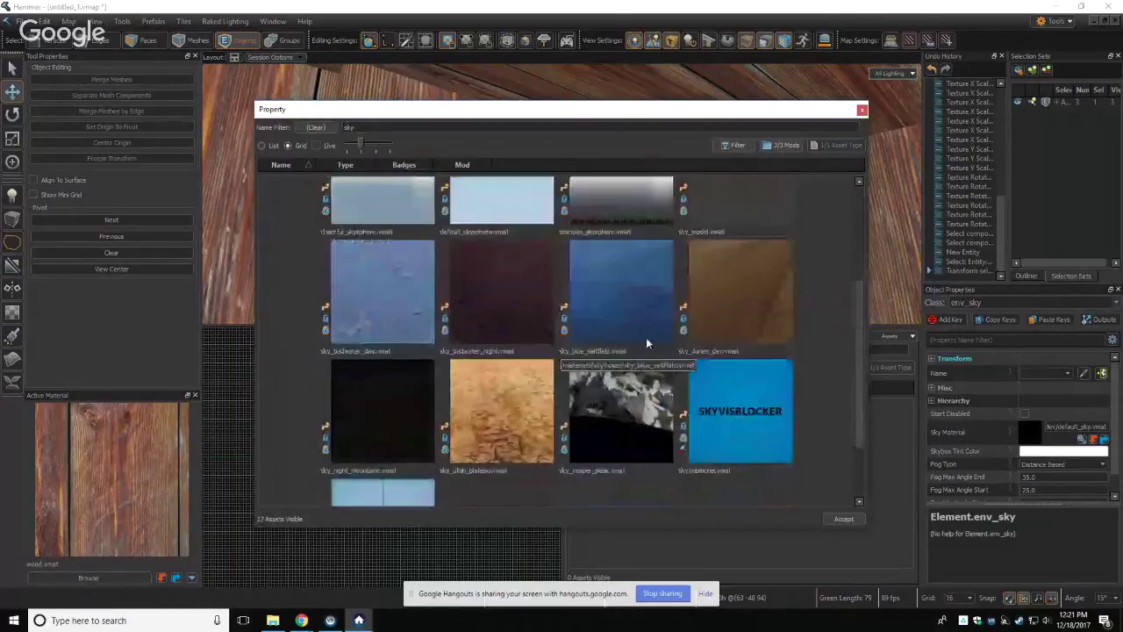
click(645, 390)
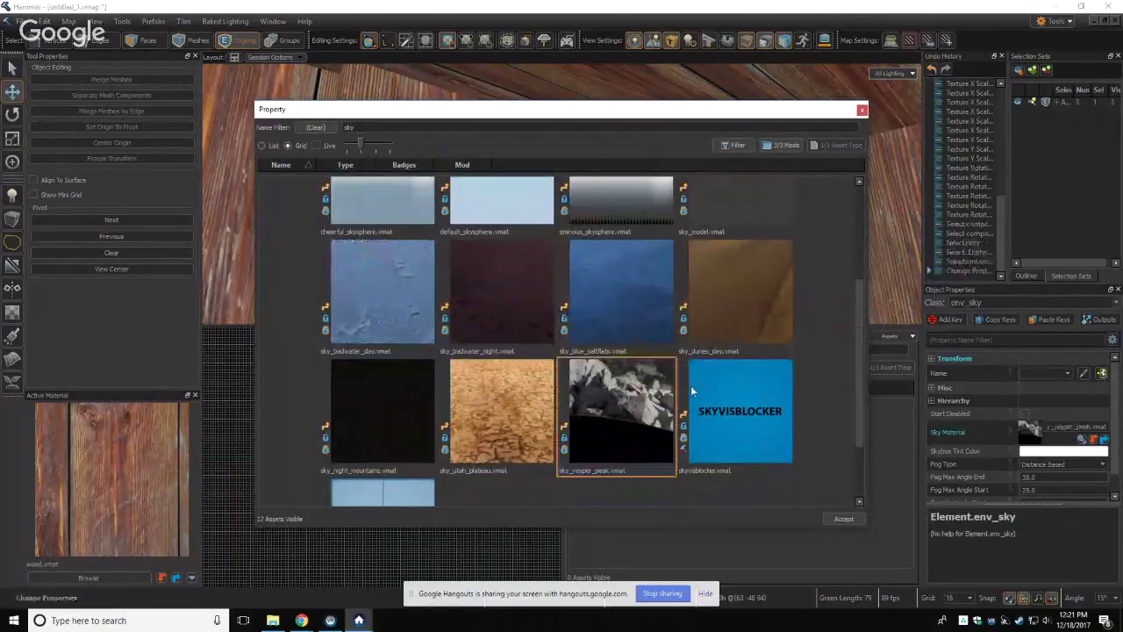
click(841, 520)
Step: Examine the new sky through the window opening and from different spots inside the room
key(z)
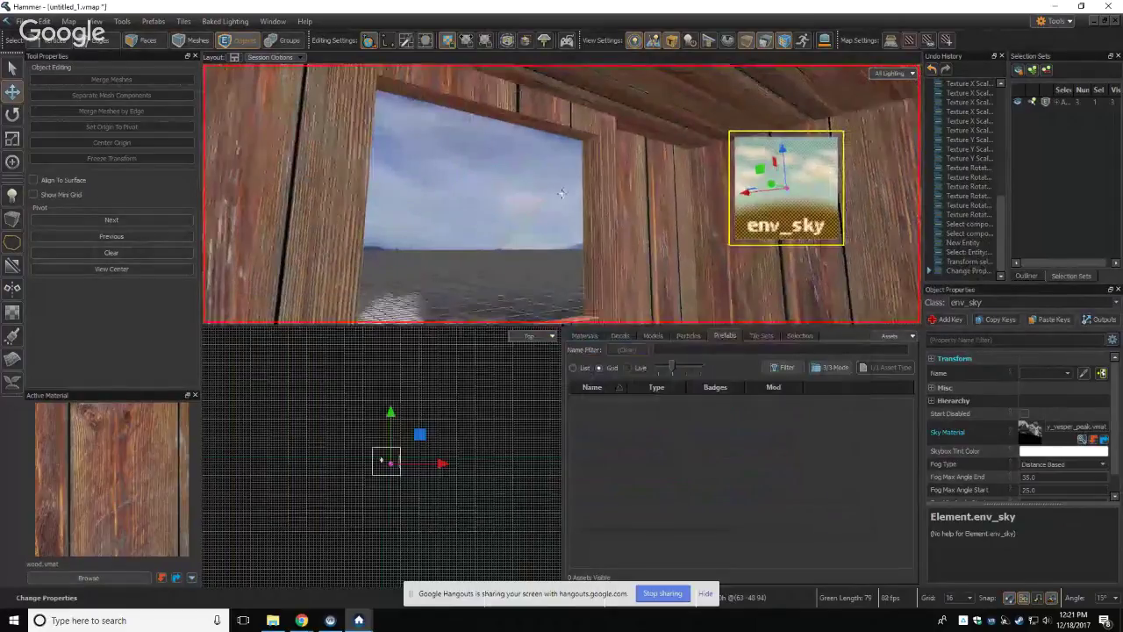
key(w)
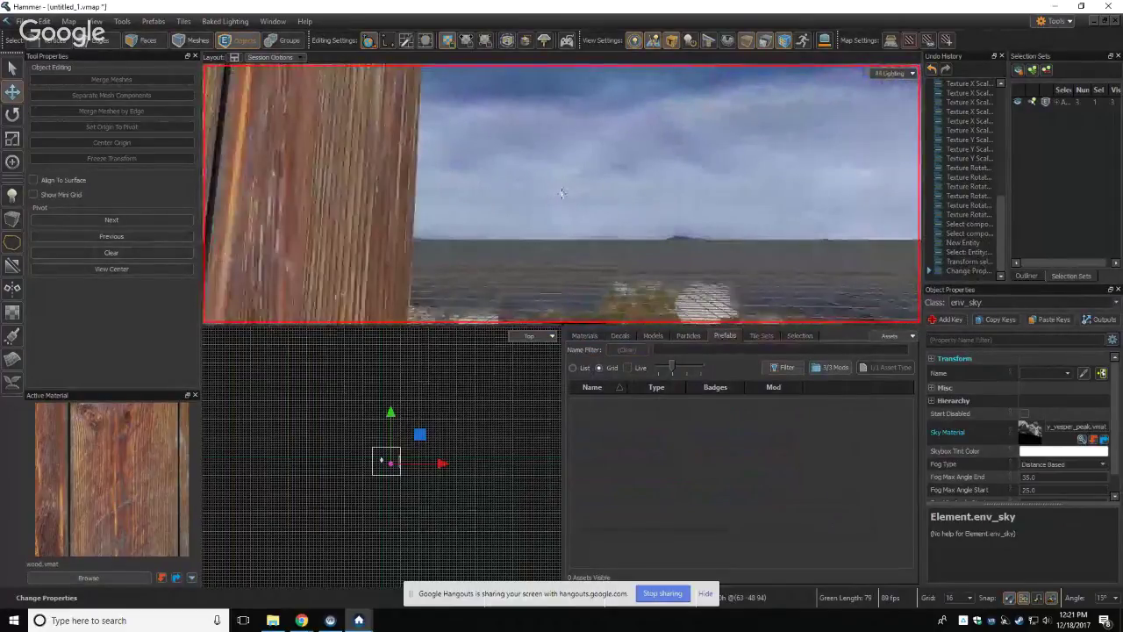
key(s)
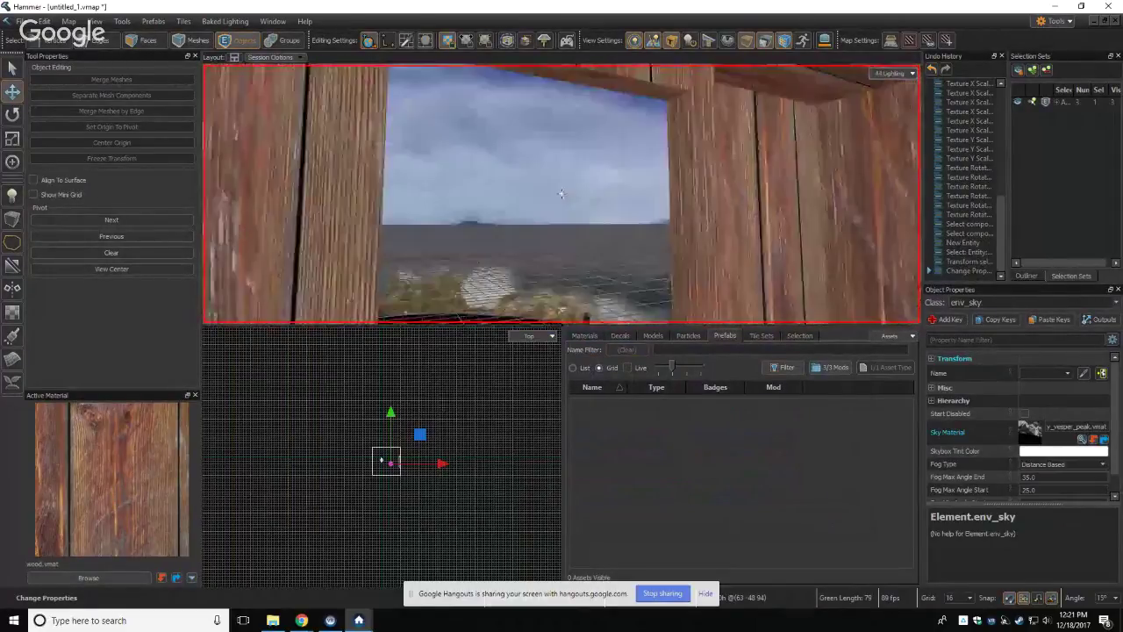
key(w)
key(s)
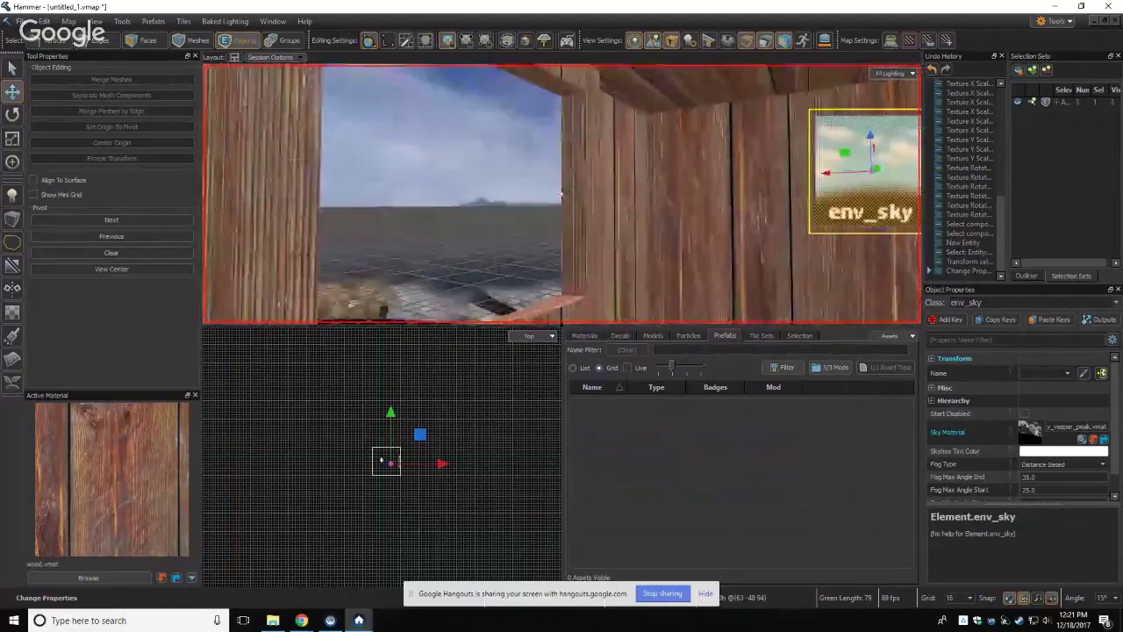
key(z)
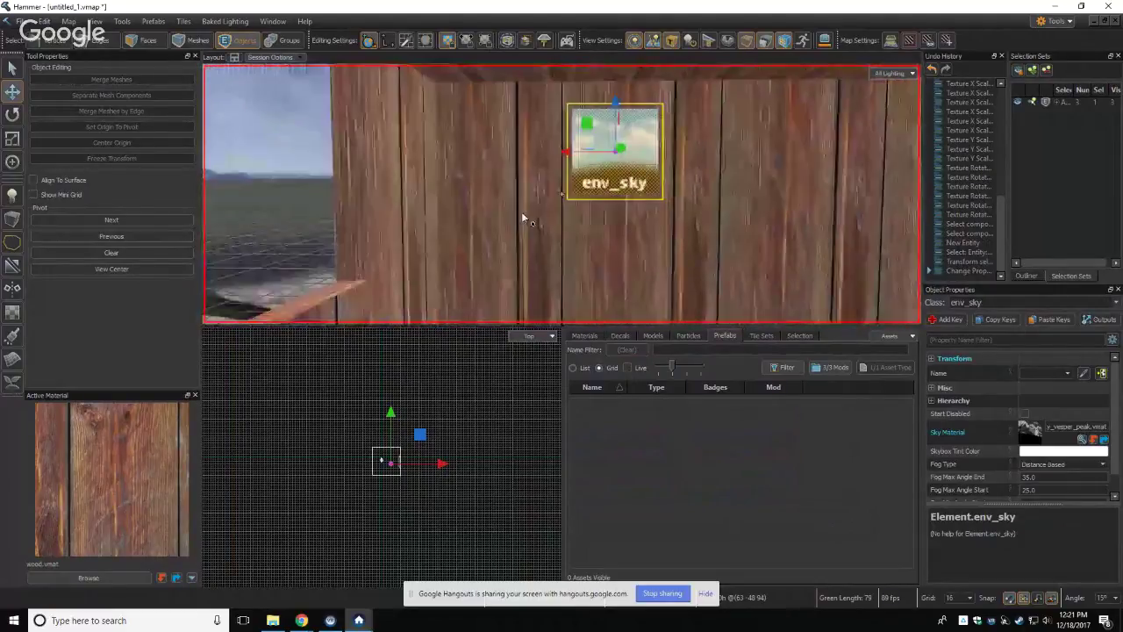
key(z)
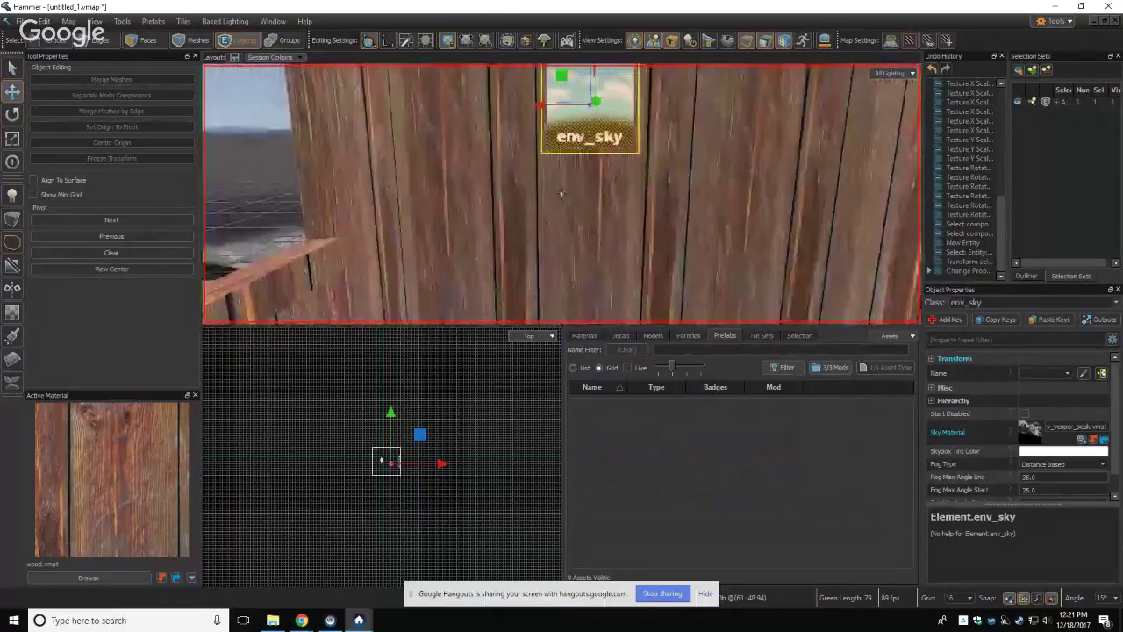
key(z)
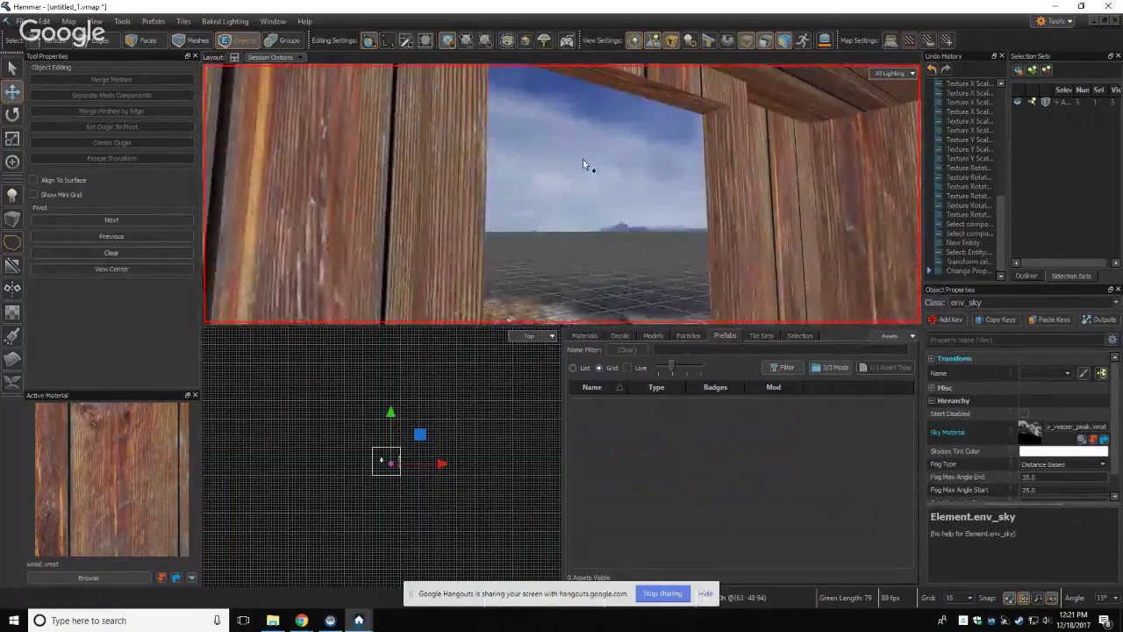
key(z)
key(z)
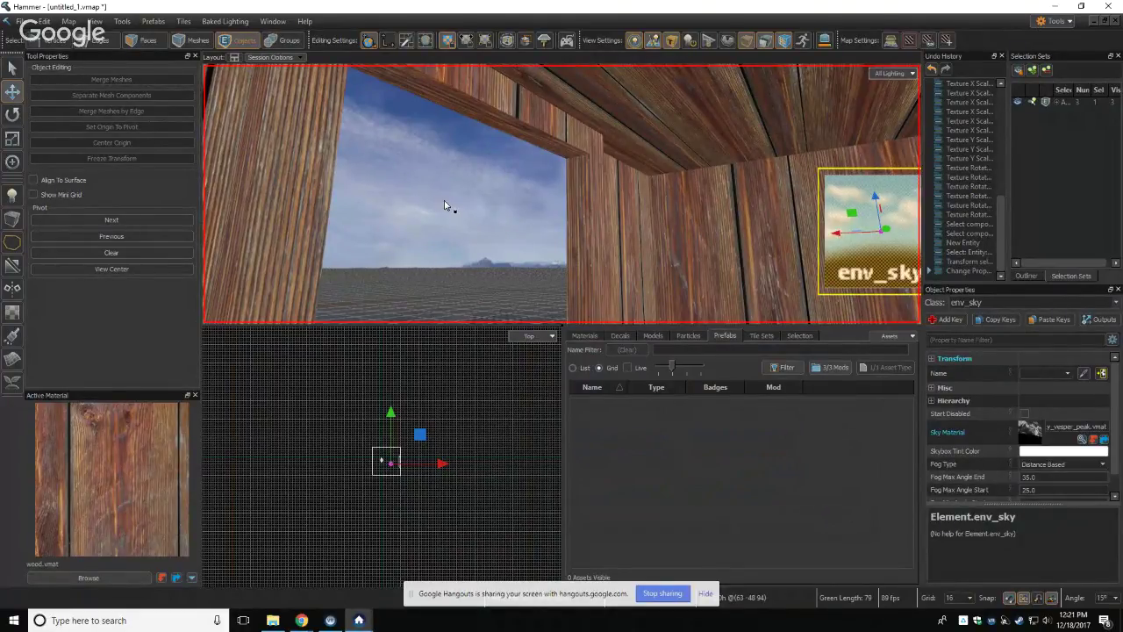
key(z)
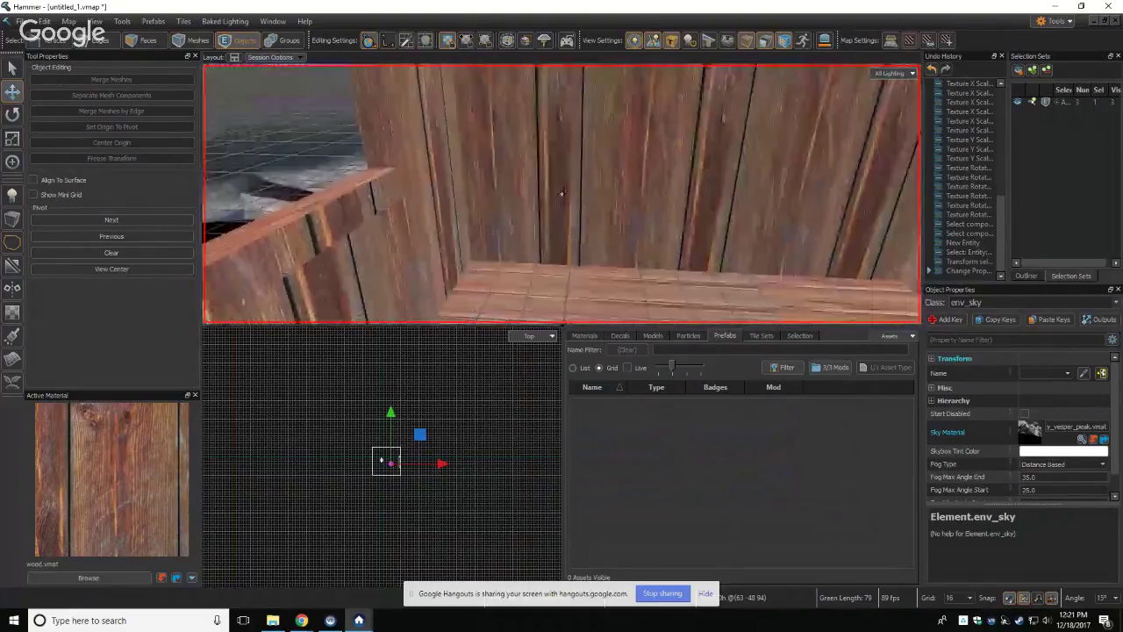
key(s)
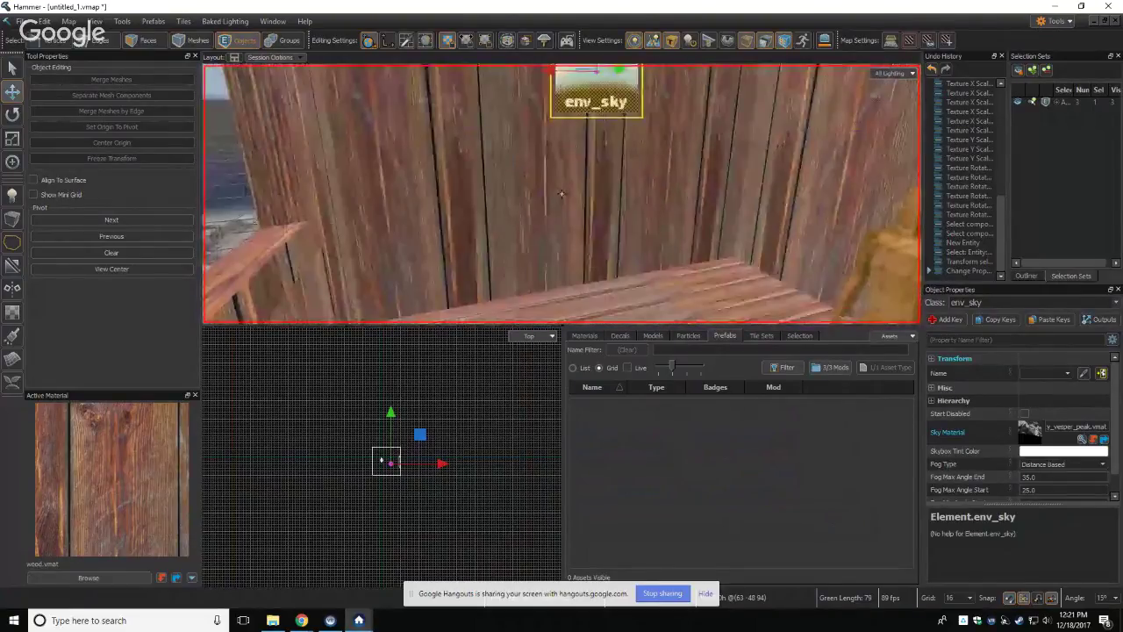
Step: Move the env_sky entity 16 units back toward the wood wall behind it
key(w)
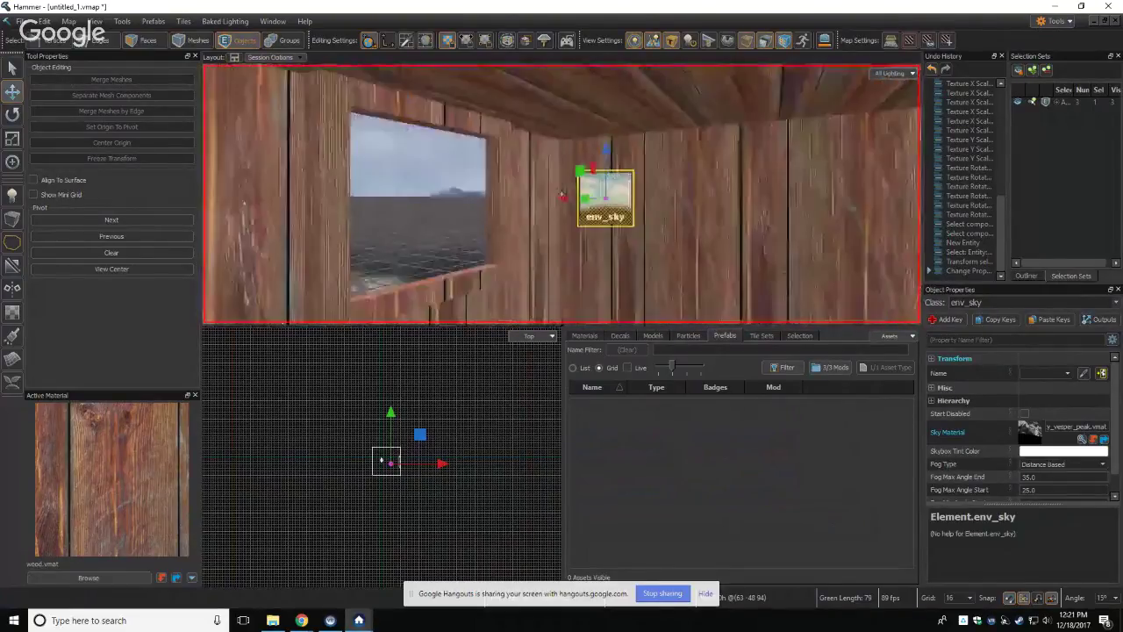
key(w)
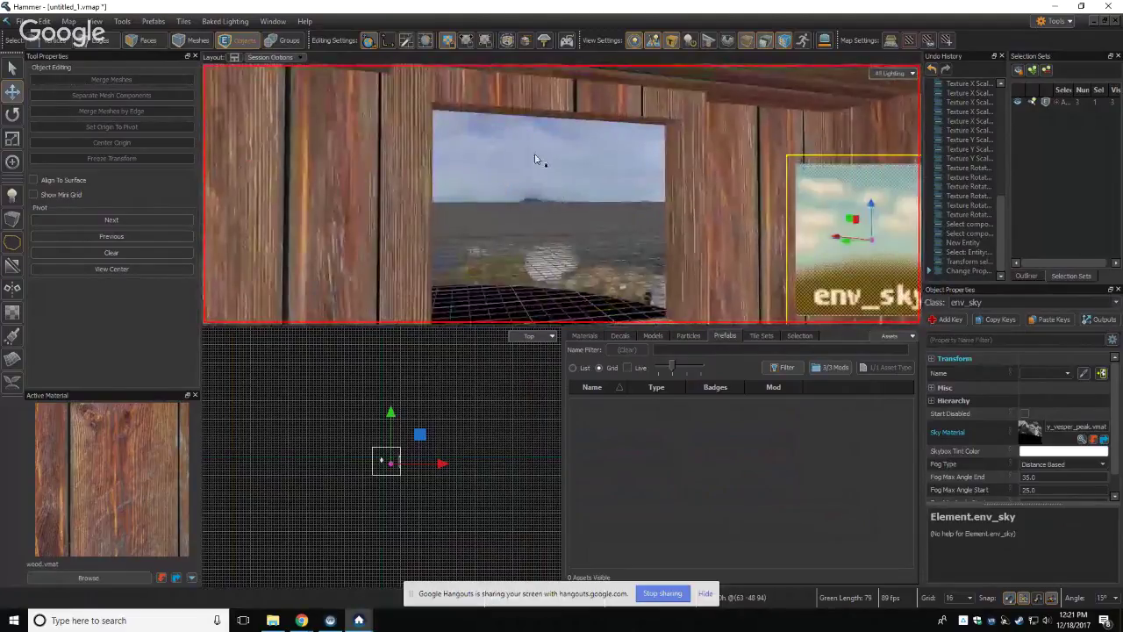
key(z)
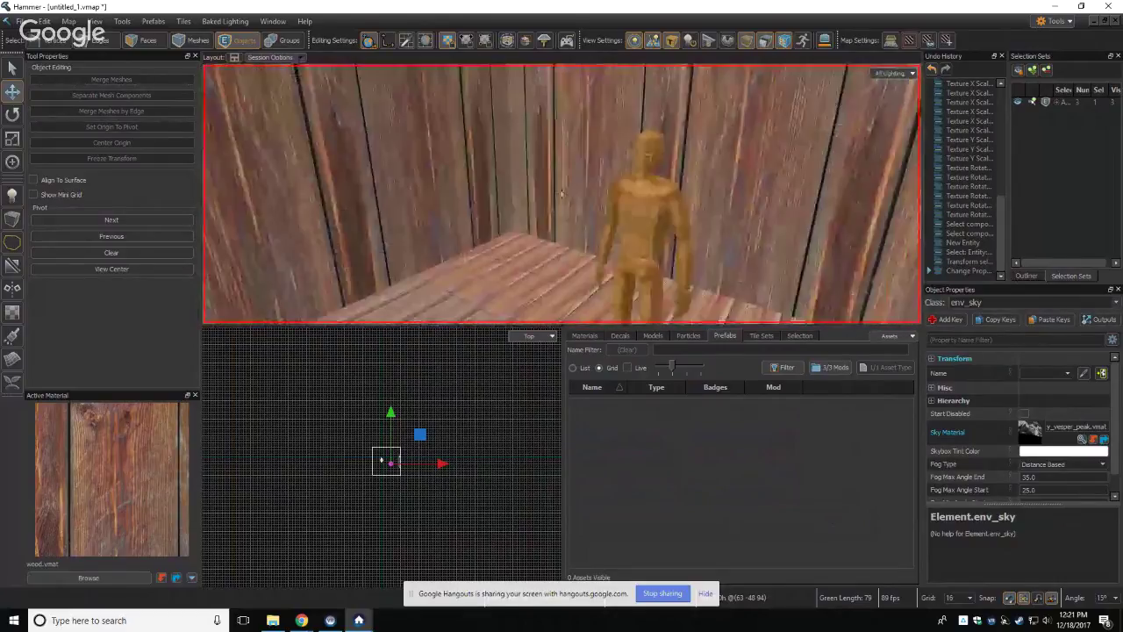
key(z)
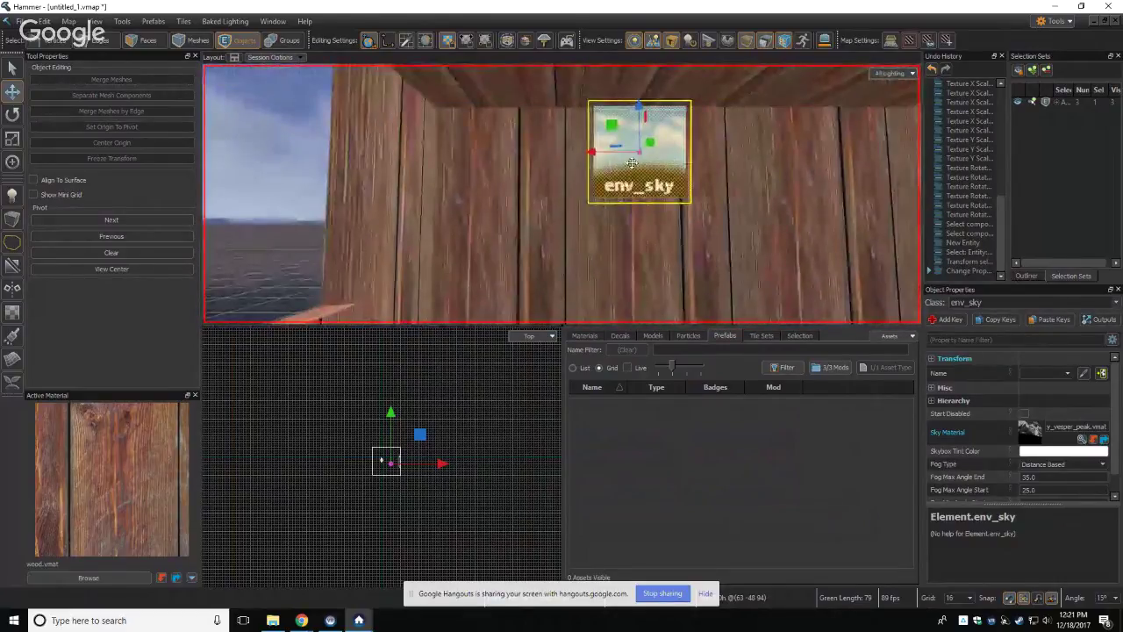
drag(655, 145, 620, 166)
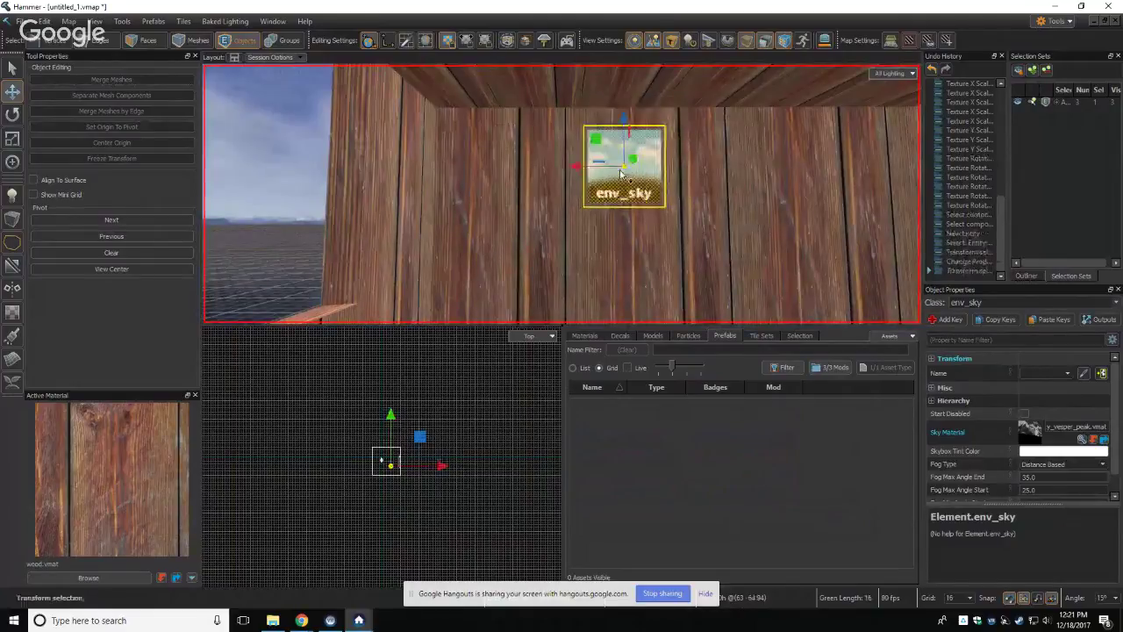
key(z)
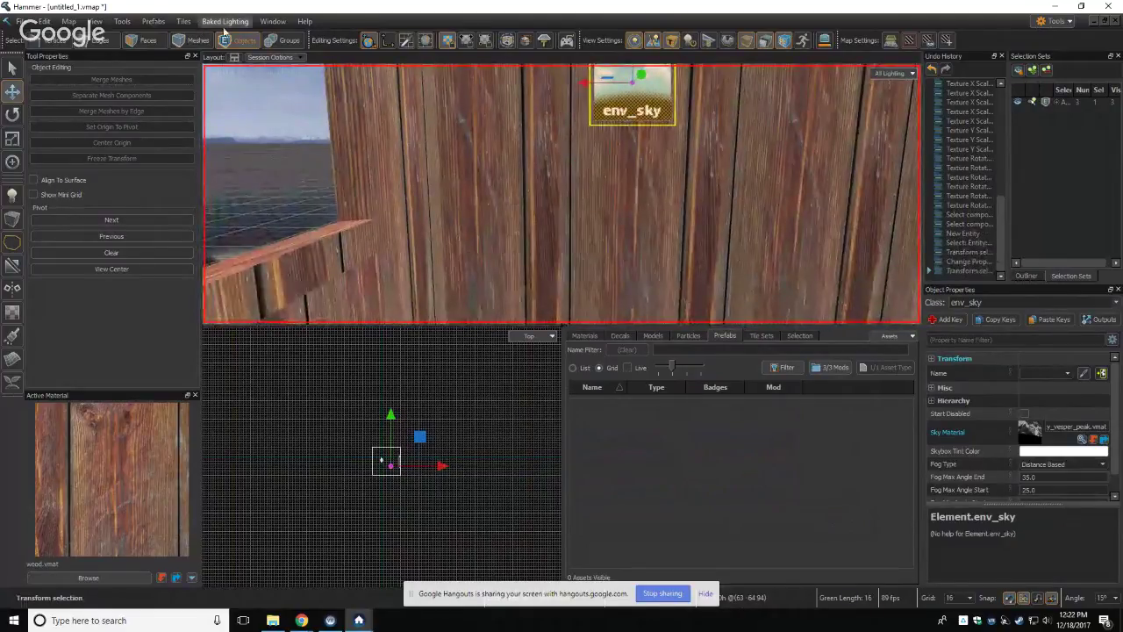
Step: Set the Entity tool's class to light_spot and place the light on the wood wall beside the window
click(13, 194)
key(z)
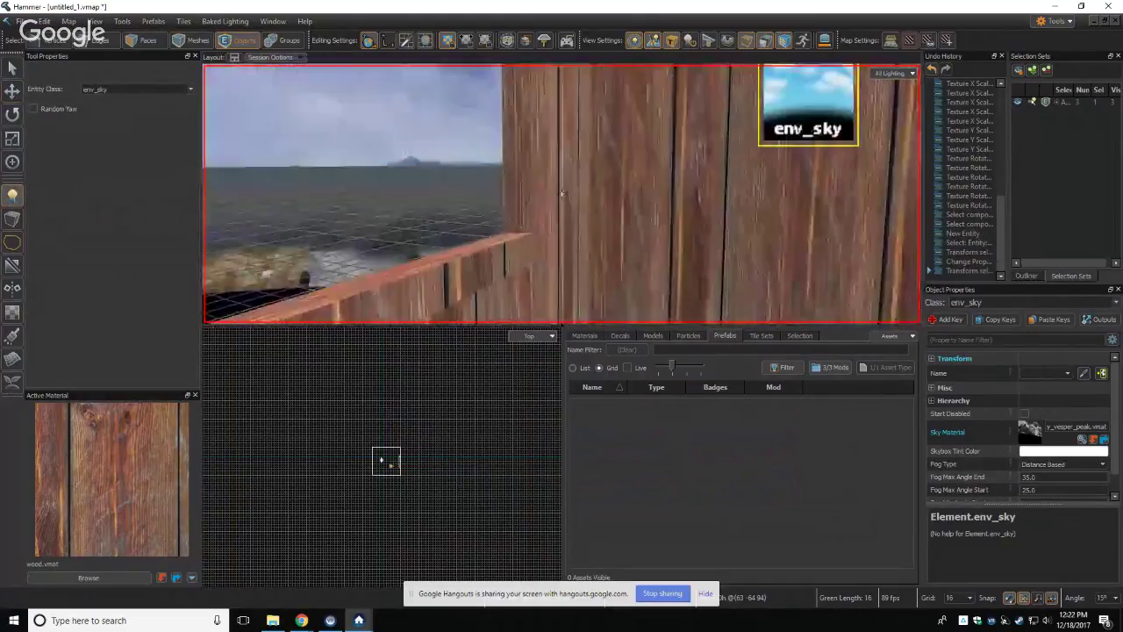
key(z)
drag(133, 91, 21, 91)
text(light)
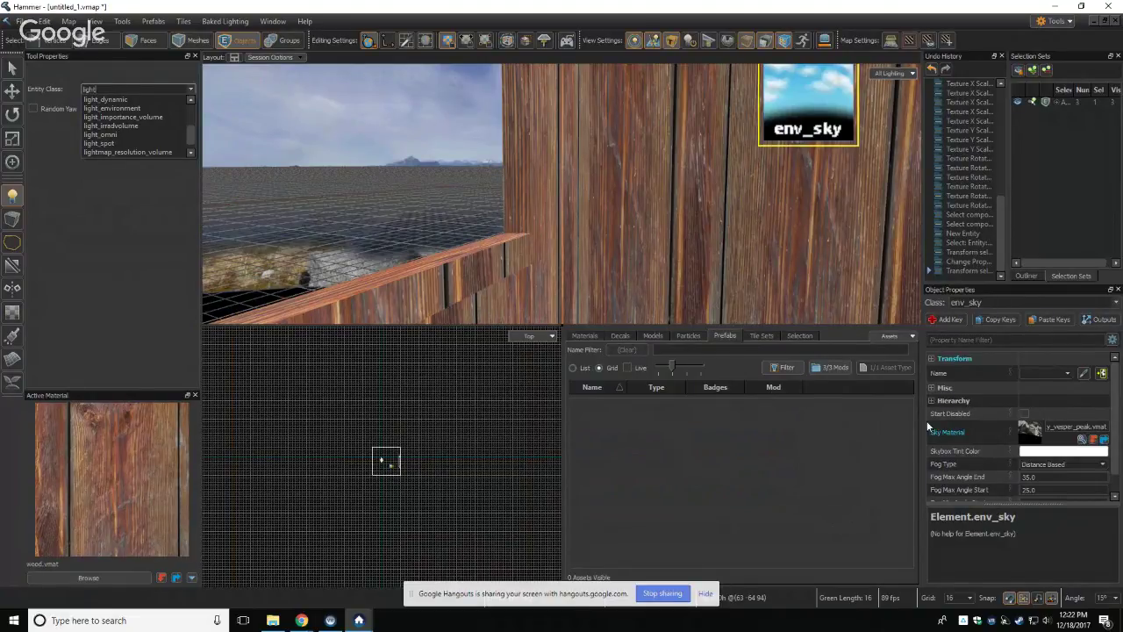
click(105, 143)
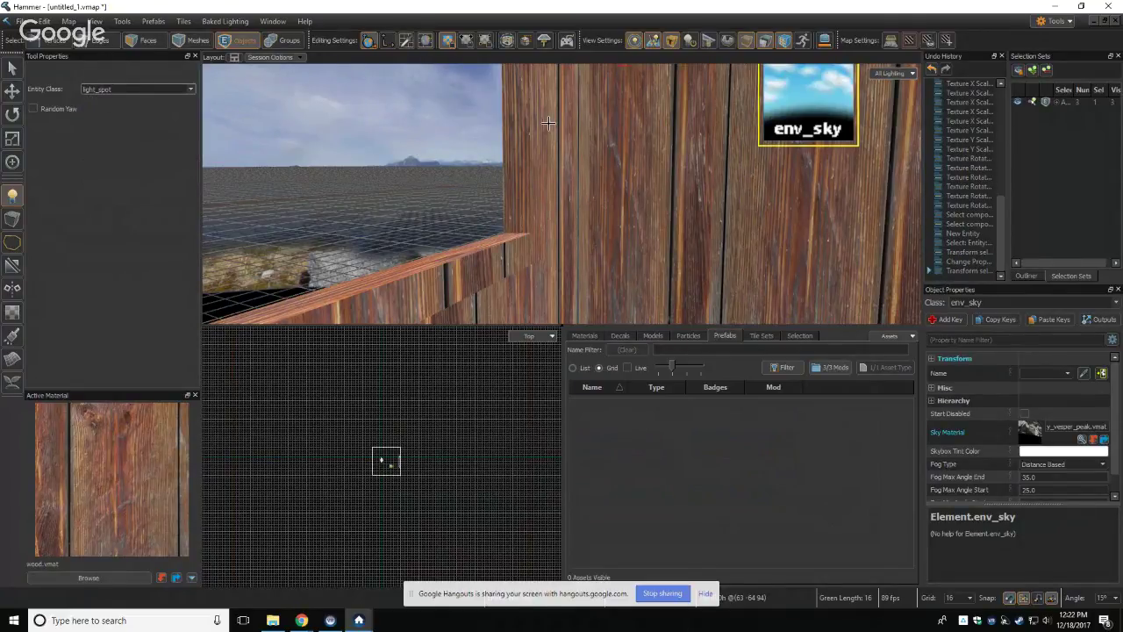
right_drag(548, 123, 614, 79)
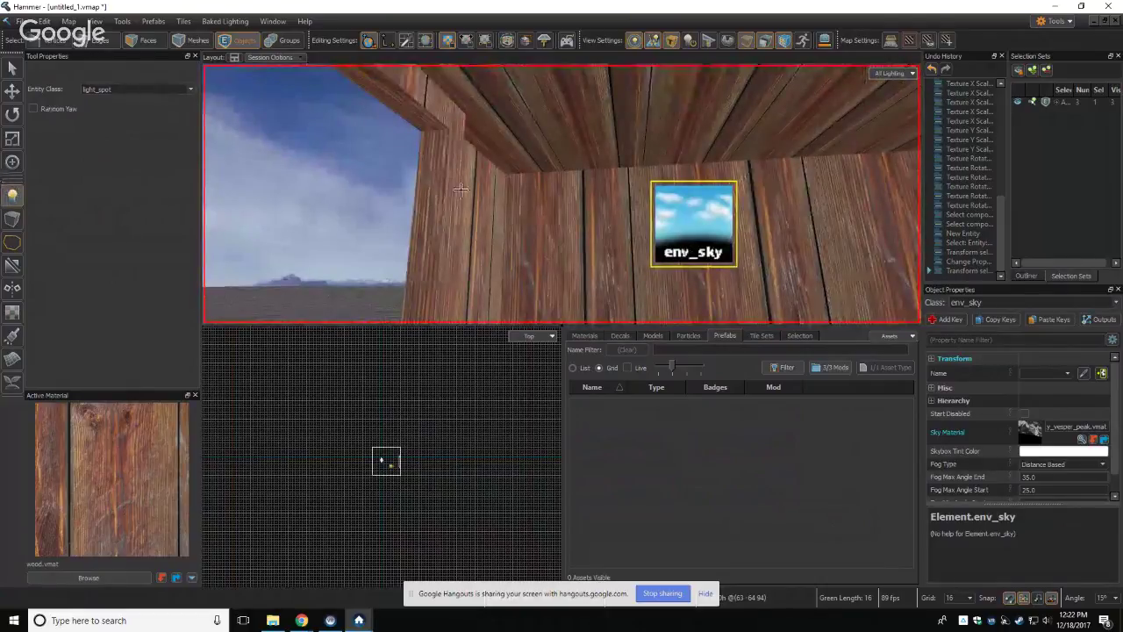
click(531, 198)
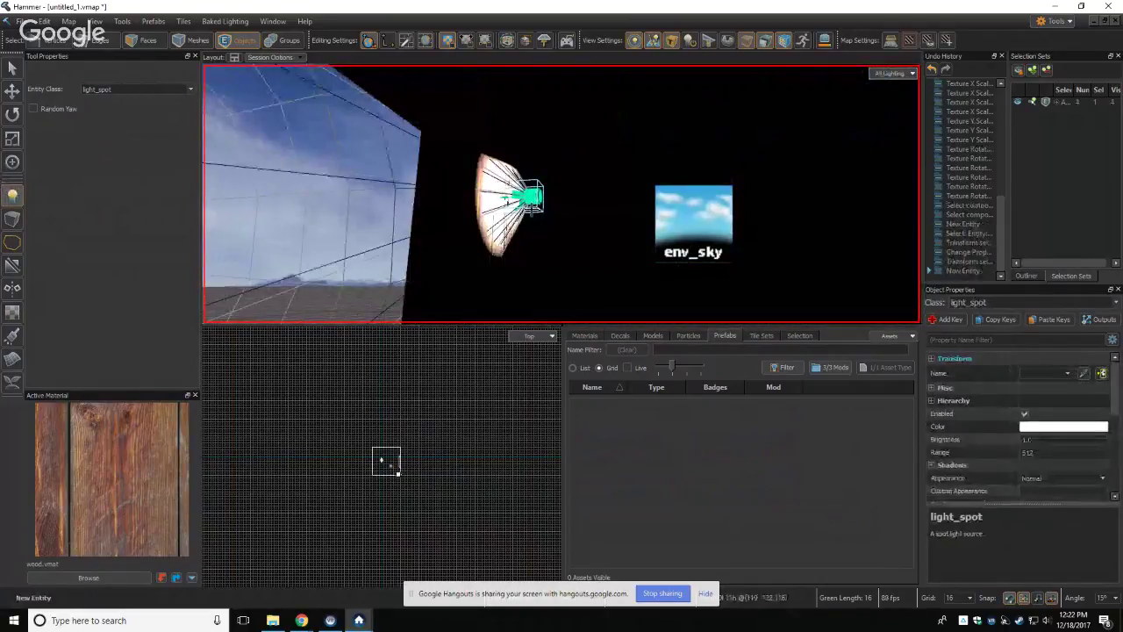
Step: Move the light_spot about 10 units and rotate it -210° on the green axis so it shines into the room
right_drag(514, 139, 562, 193)
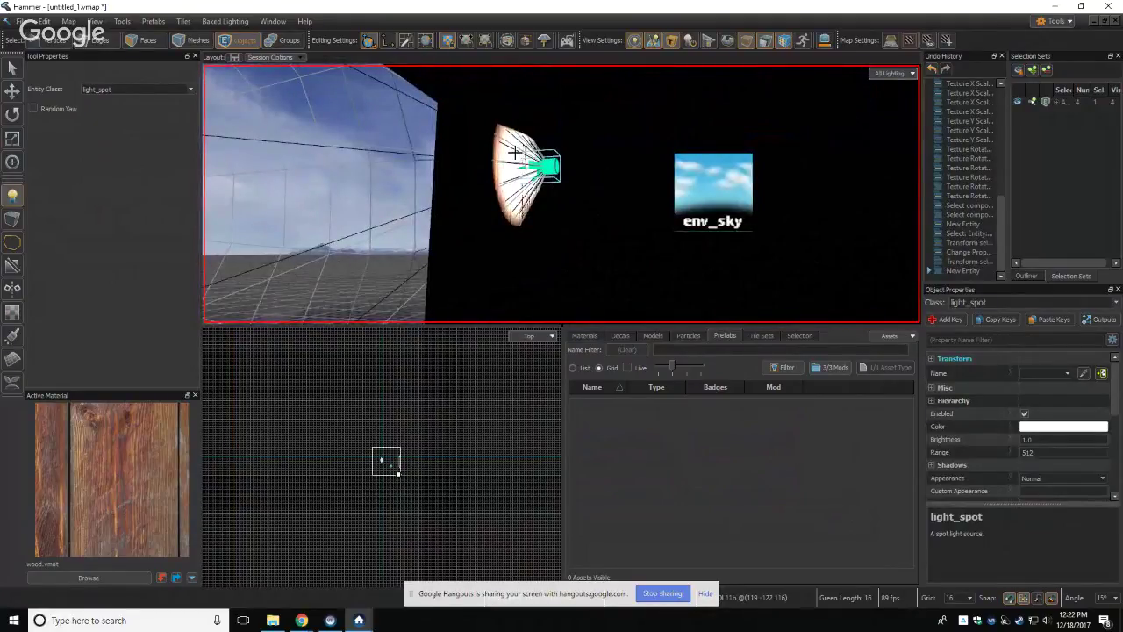
key(t)
drag(534, 153, 527, 147)
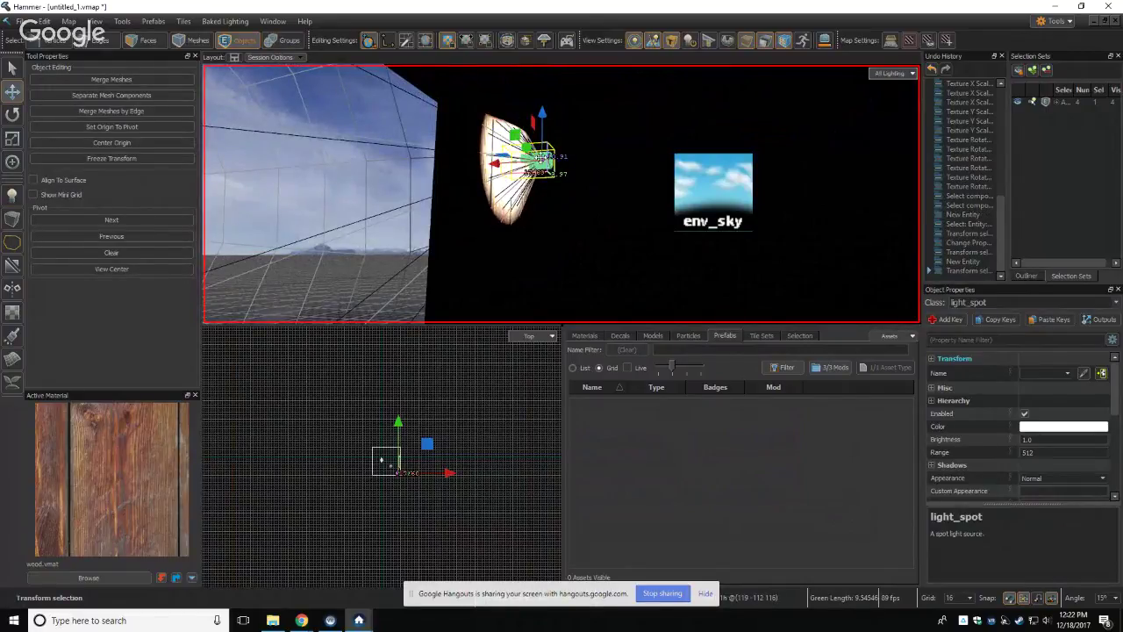
key(e)
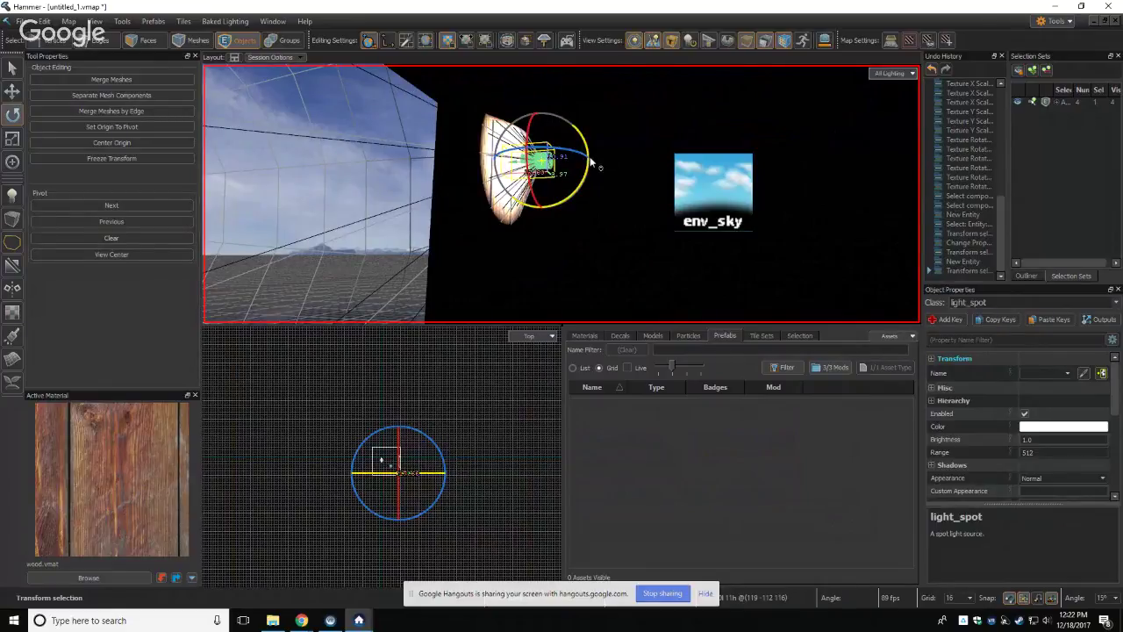
drag(590, 157, 463, 104)
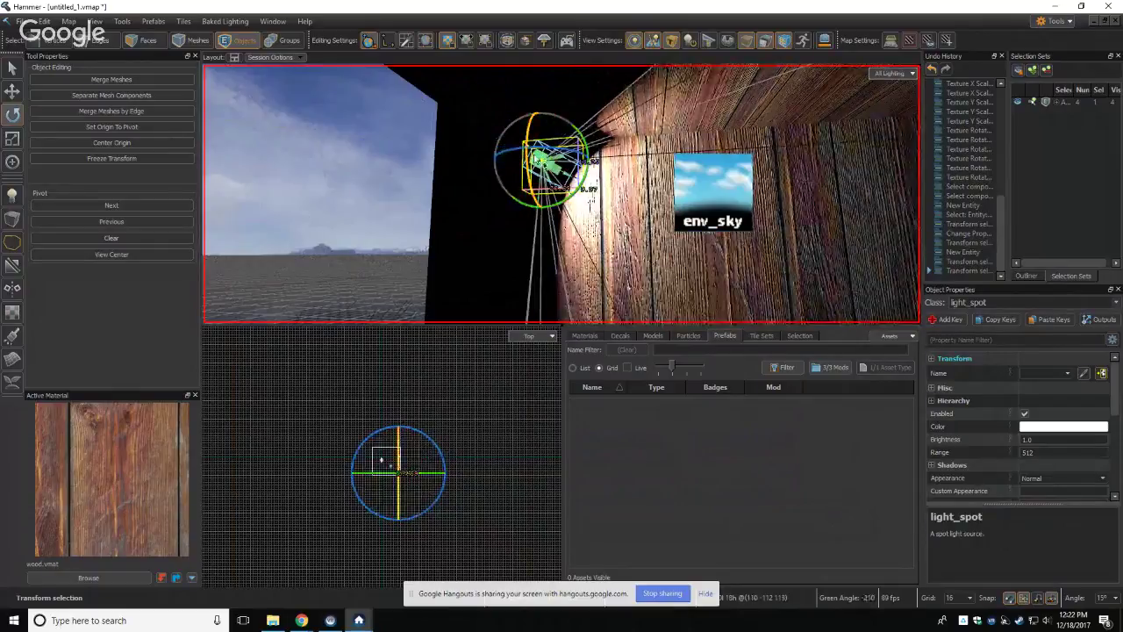
Step: Move the light_spot 80 units along the window wall to the window opening and rotate it freely to adjust its aim
key(w)
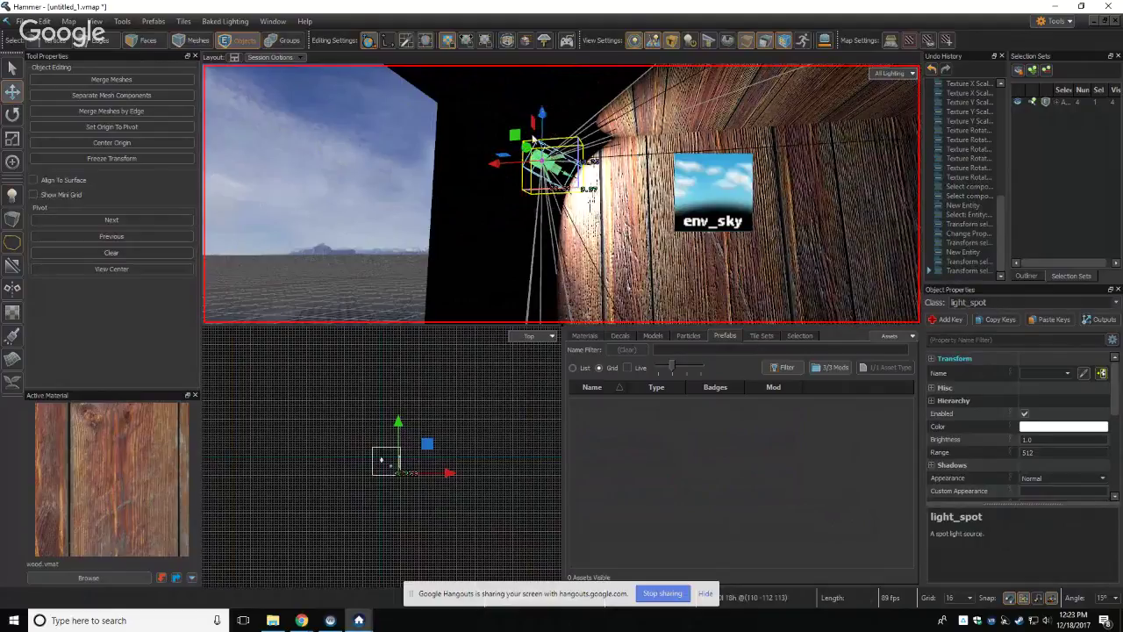
right_drag(562, 152, 561, 193)
key(a)
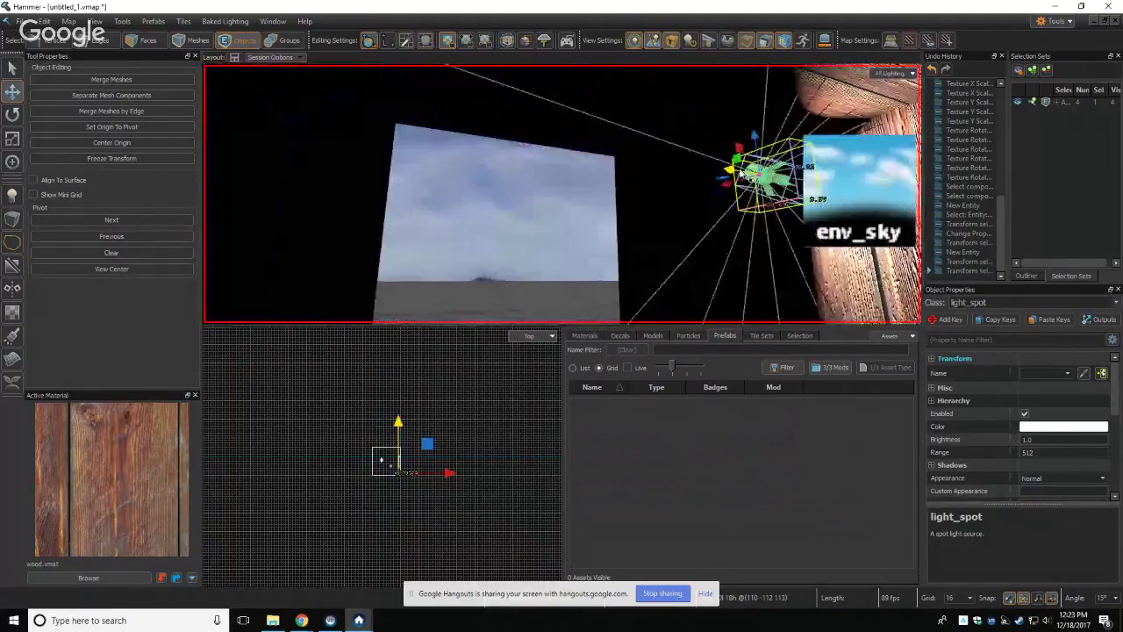
drag(739, 173, 493, 147)
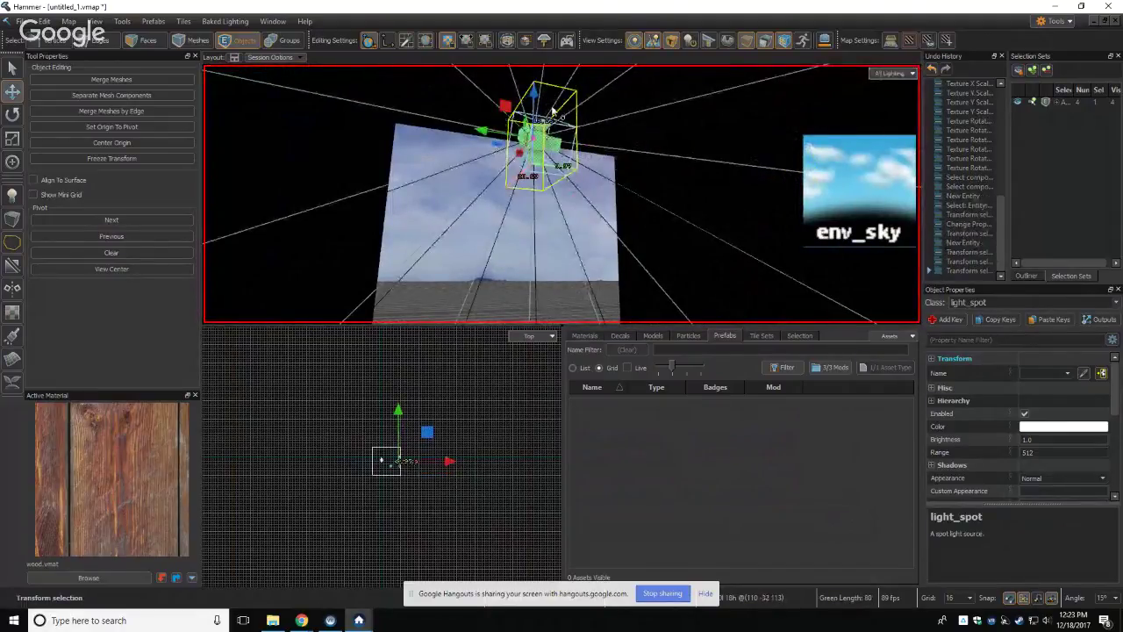
key(e)
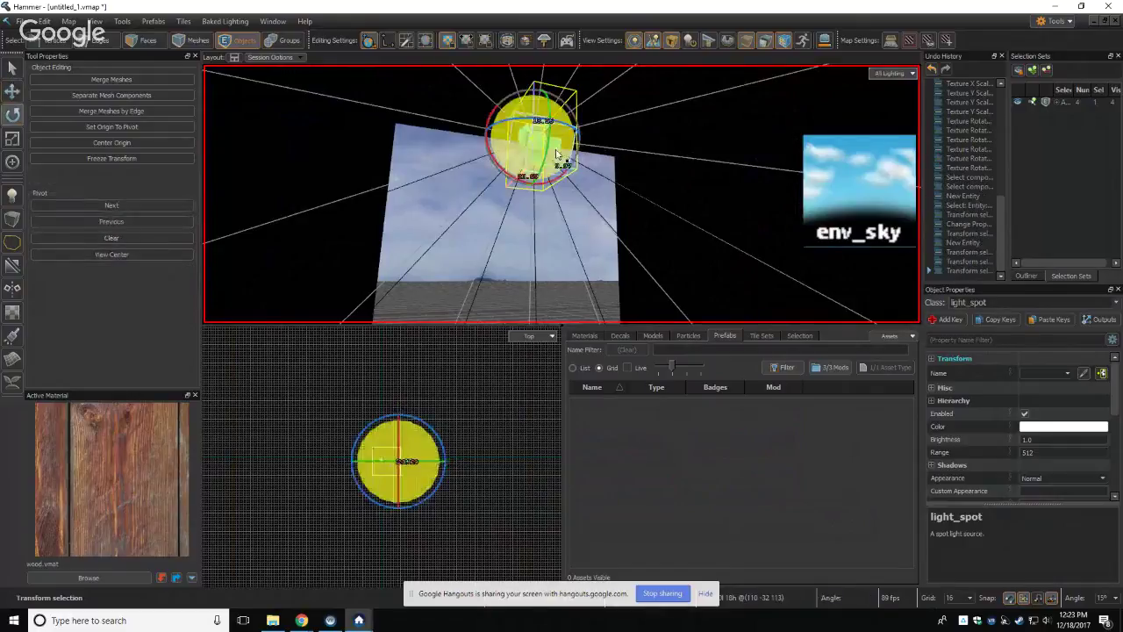
drag(551, 123, 553, 171)
right_drag(553, 172, 640, 188)
right_drag(561, 193, 634, 200)
Step: Lower the light_spot about 20 units and move it about 30 units outward through the window opening
key(t)
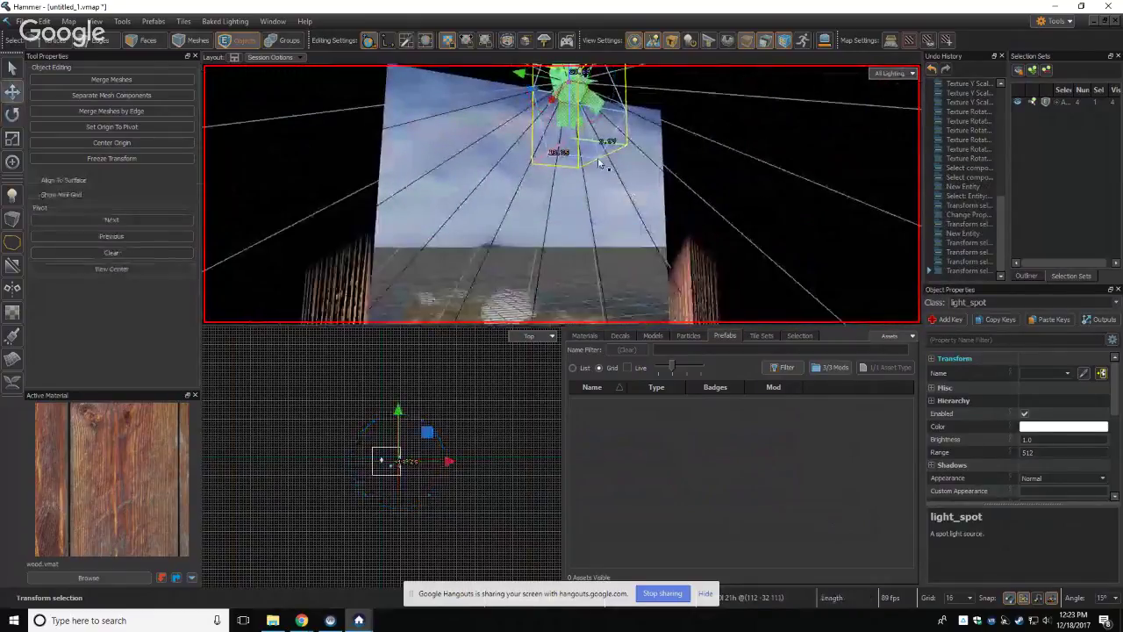
right_drag(575, 96, 584, 61)
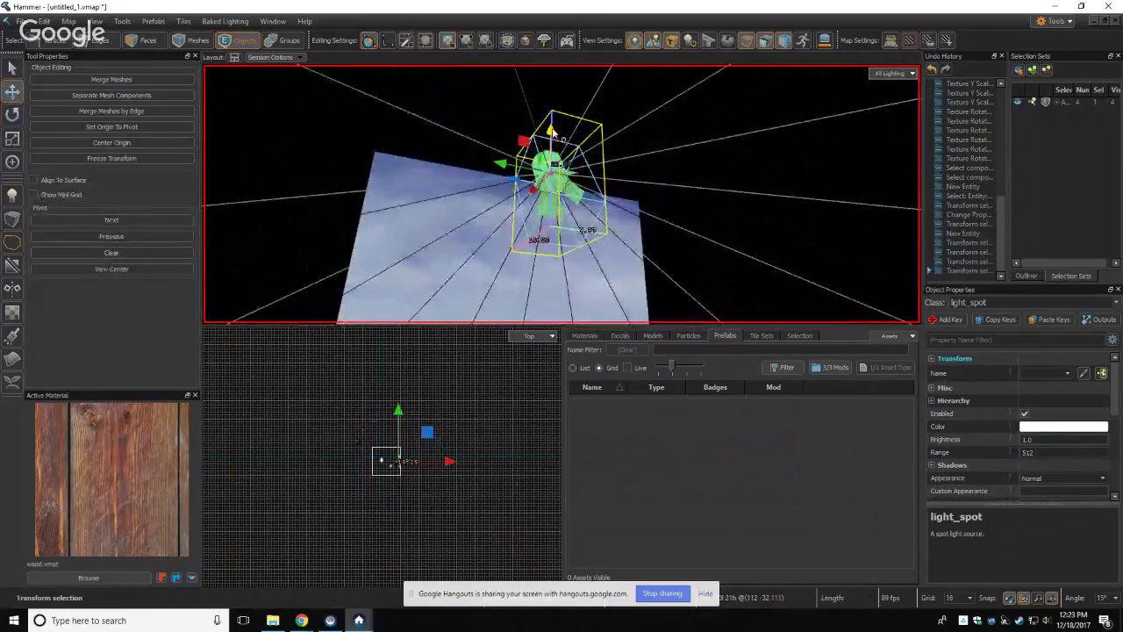
drag(551, 130, 553, 255)
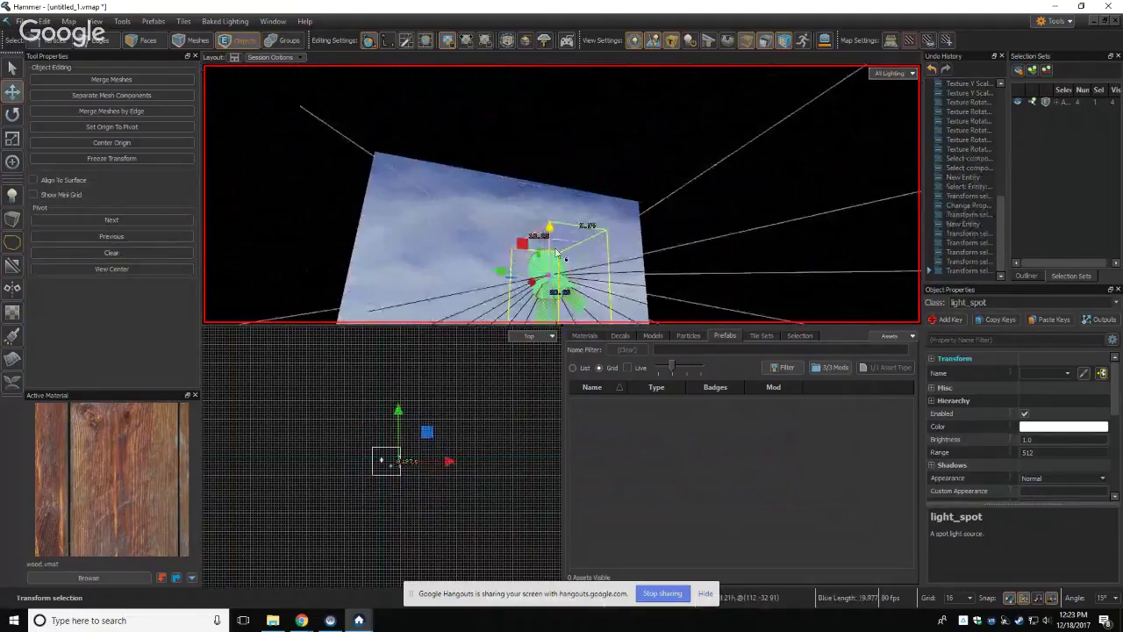
mouse_move(513, 247)
right_down()
mouse_move(500, 246)
mouse_move(520, 237)
mouse_move(513, 247)
right_up()
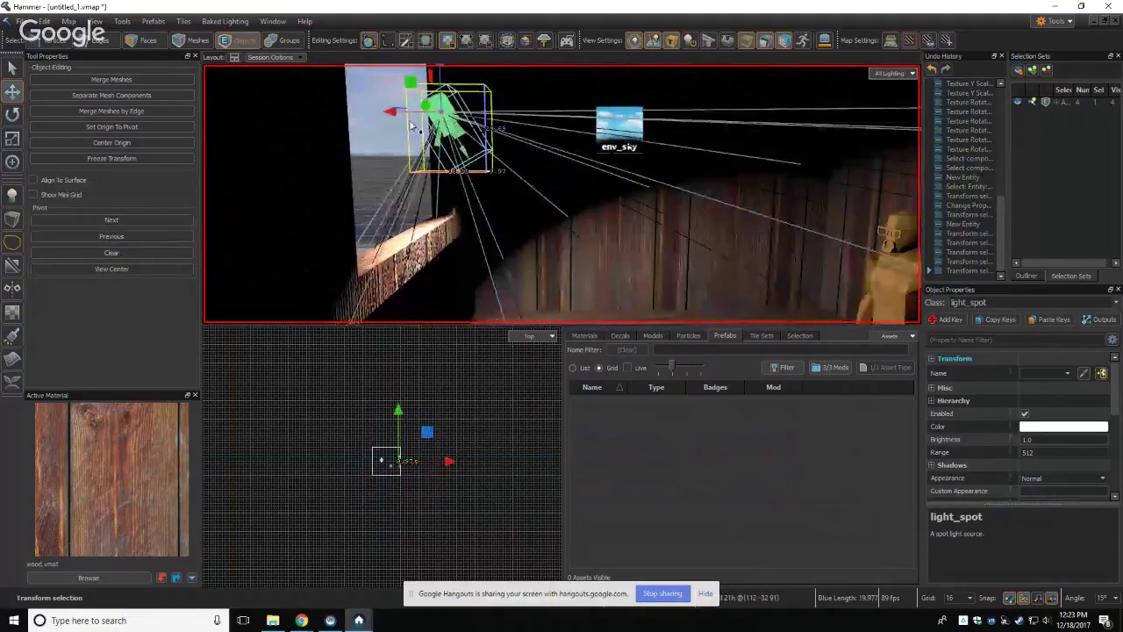
drag(399, 112, 348, 118)
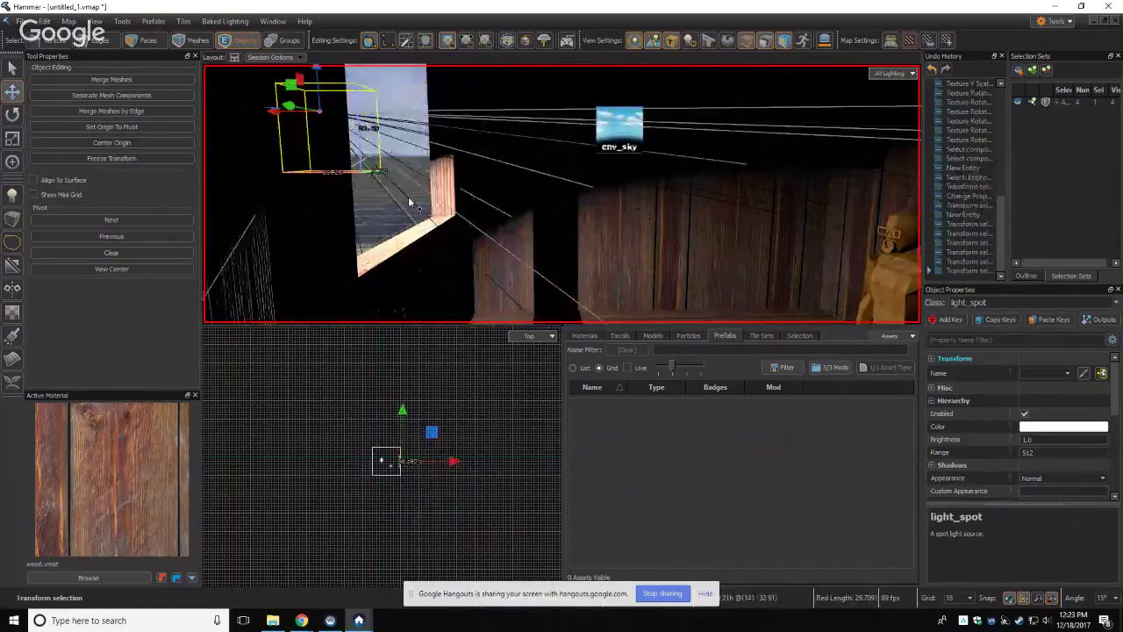
Step: Rotate the light_spot 30° on the green axis so it shines from outside the window into the room
right_drag(443, 257, 423, 183)
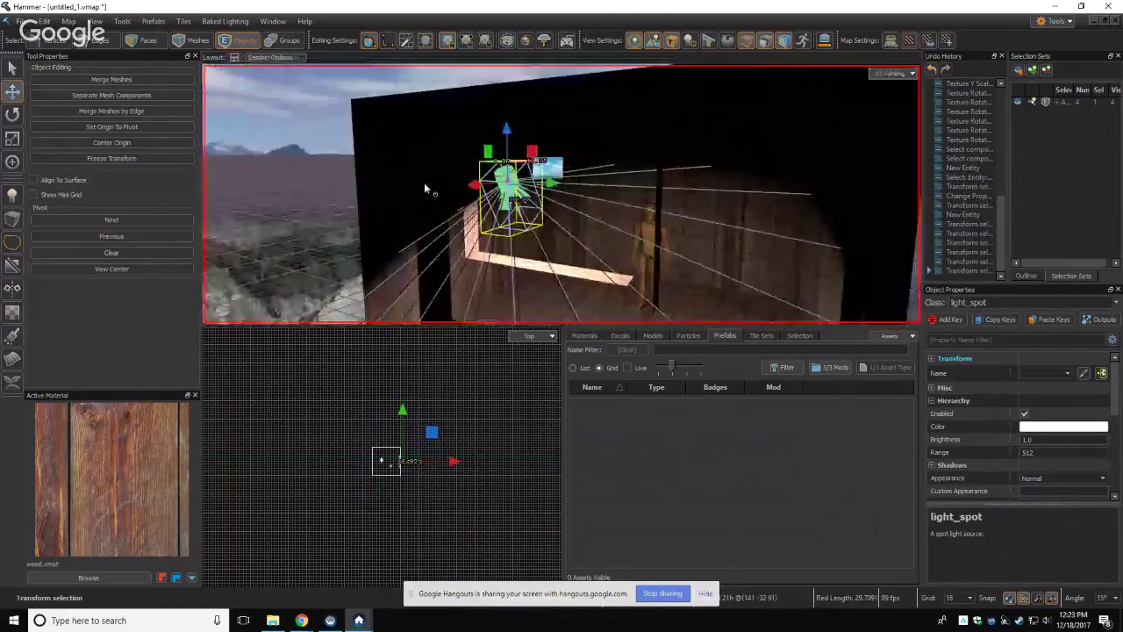
key(e)
right_drag(550, 179, 562, 204)
key(w)
key(s)
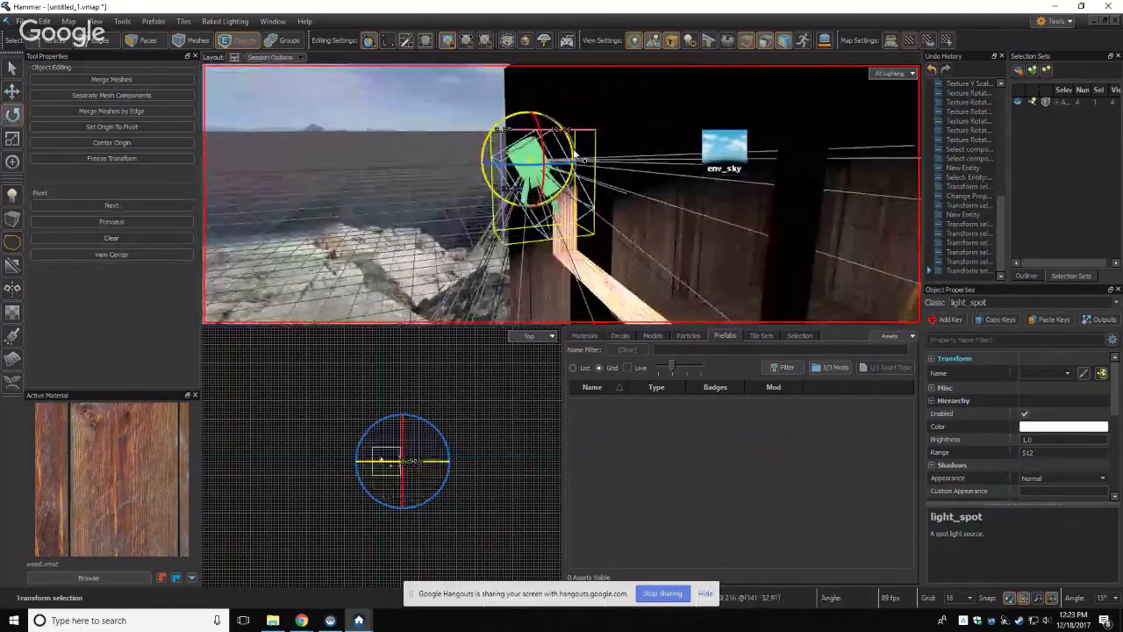
drag(489, 138, 483, 164)
right_drag(562, 194, 483, 175)
right_drag(634, 164, 562, 194)
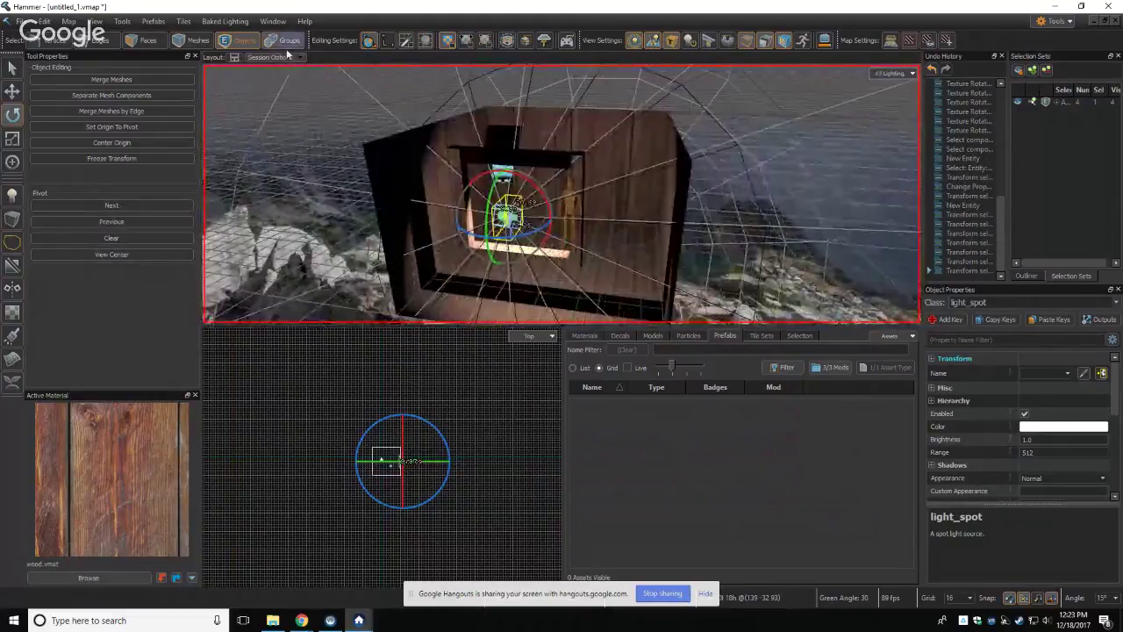
Step: Select everything in the map and rotate it 180° around the vertical axis
key(ctrl+a)
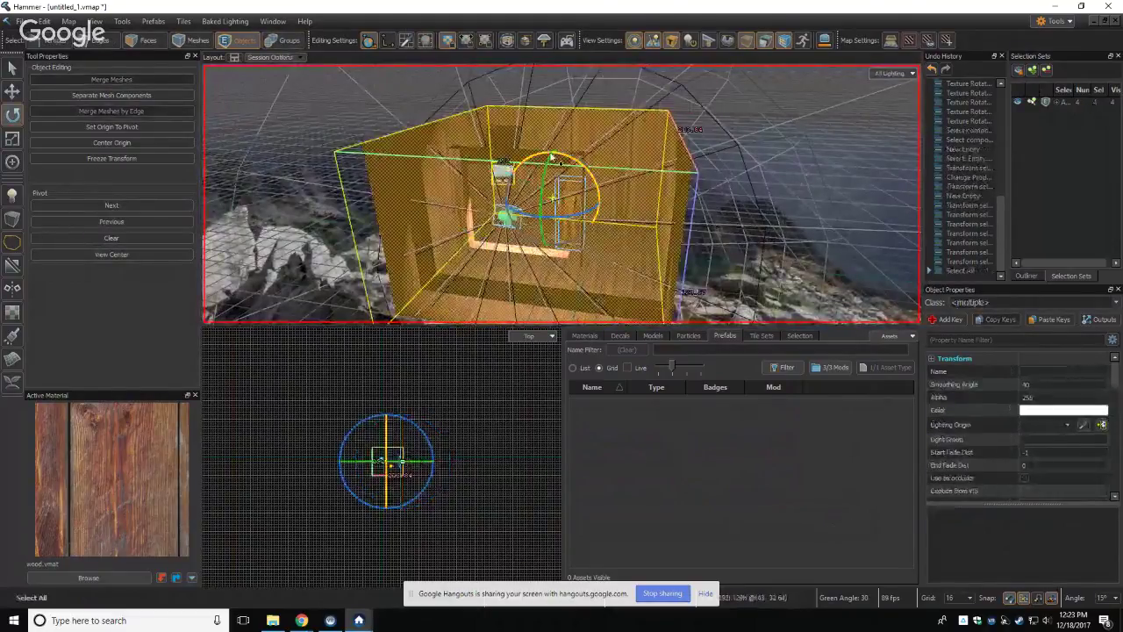
right_drag(551, 156, 562, 194)
drag(555, 160, 599, 103)
right_drag(600, 103, 545, 125)
Step: Select the env_sky entity and rotate it around its vertical axis by -105° and then a further -45°
click(534, 109)
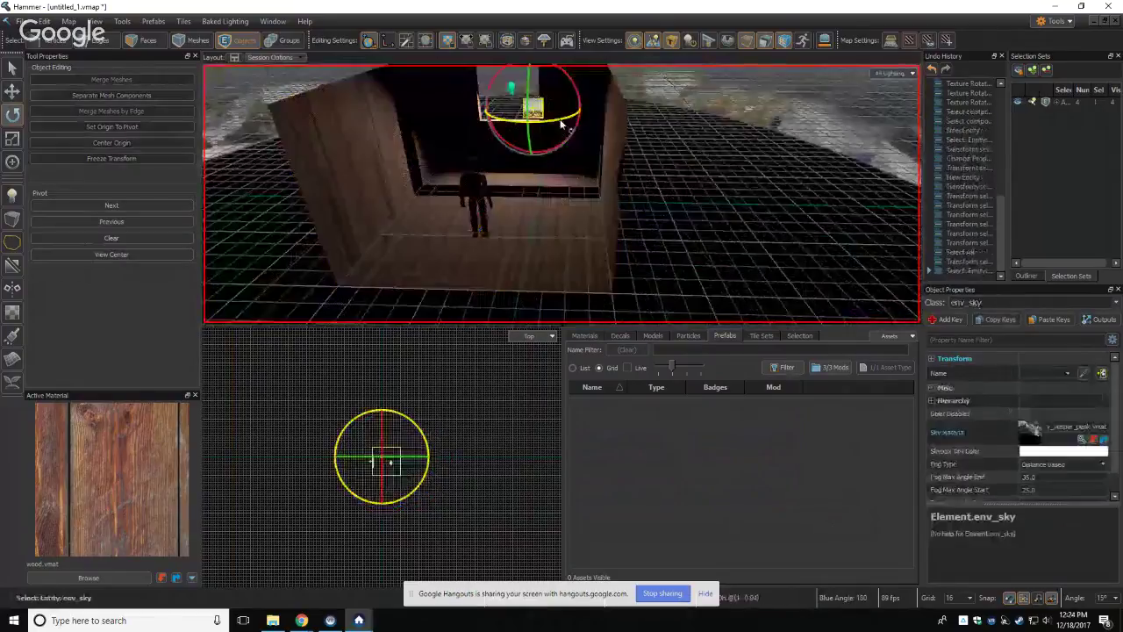
drag(560, 120, 484, 121)
right_drag(501, 126, 518, 66)
right_drag(562, 194, 561, 193)
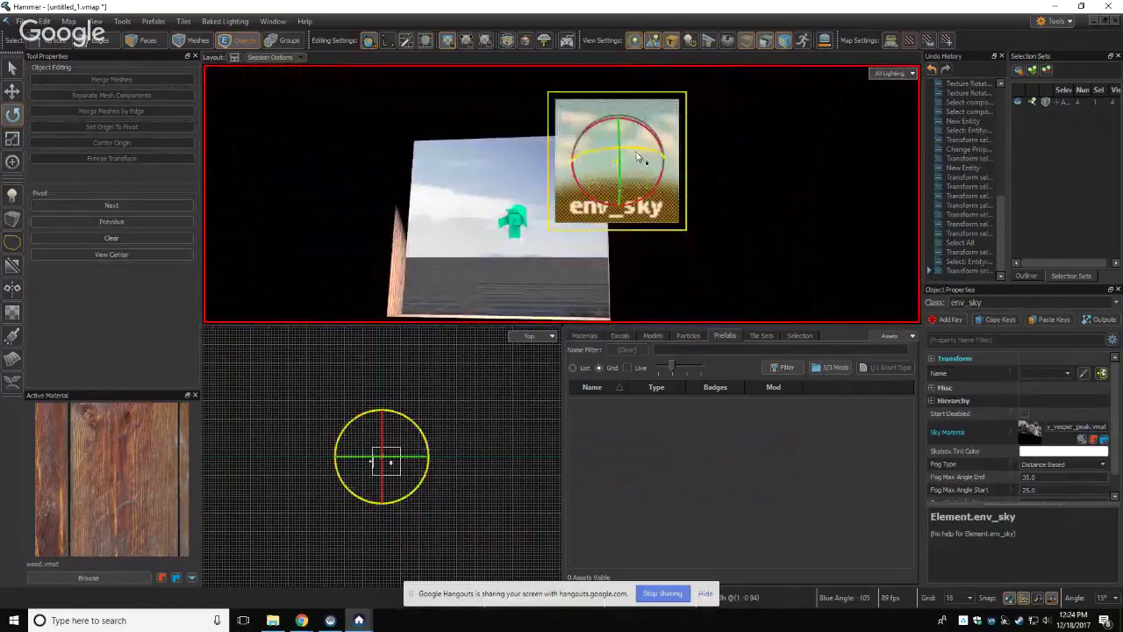
drag(639, 155, 590, 158)
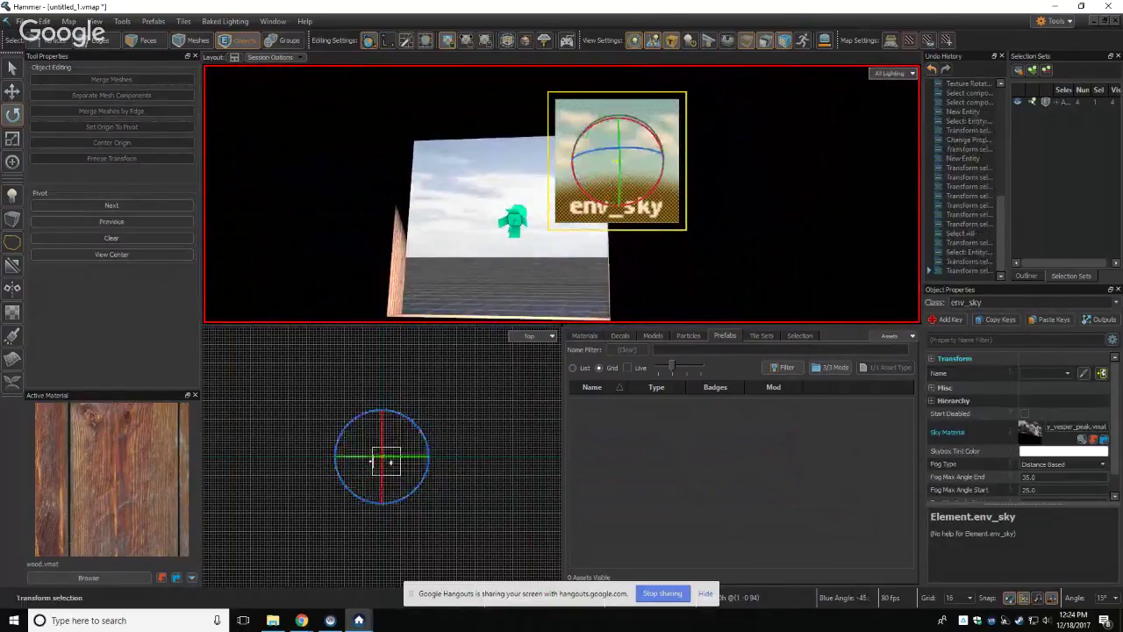
right_drag(561, 194, 561, 194)
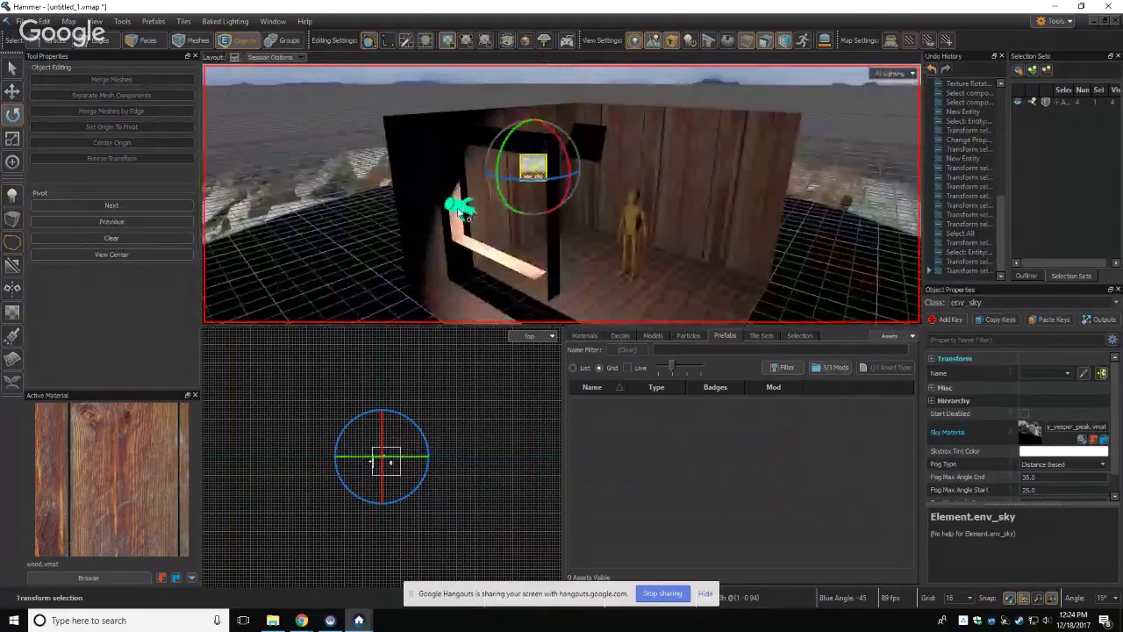
Step: Select the light_spot, move it about 32 units farther outside the window, and raise it about 35 units
click(457, 206)
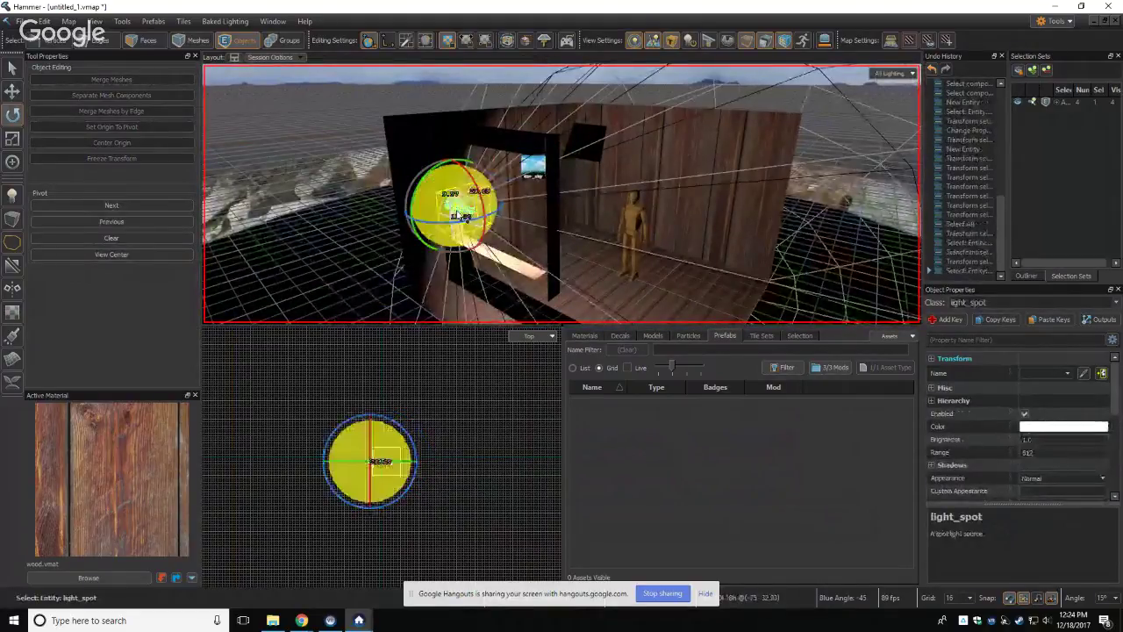
key(w)
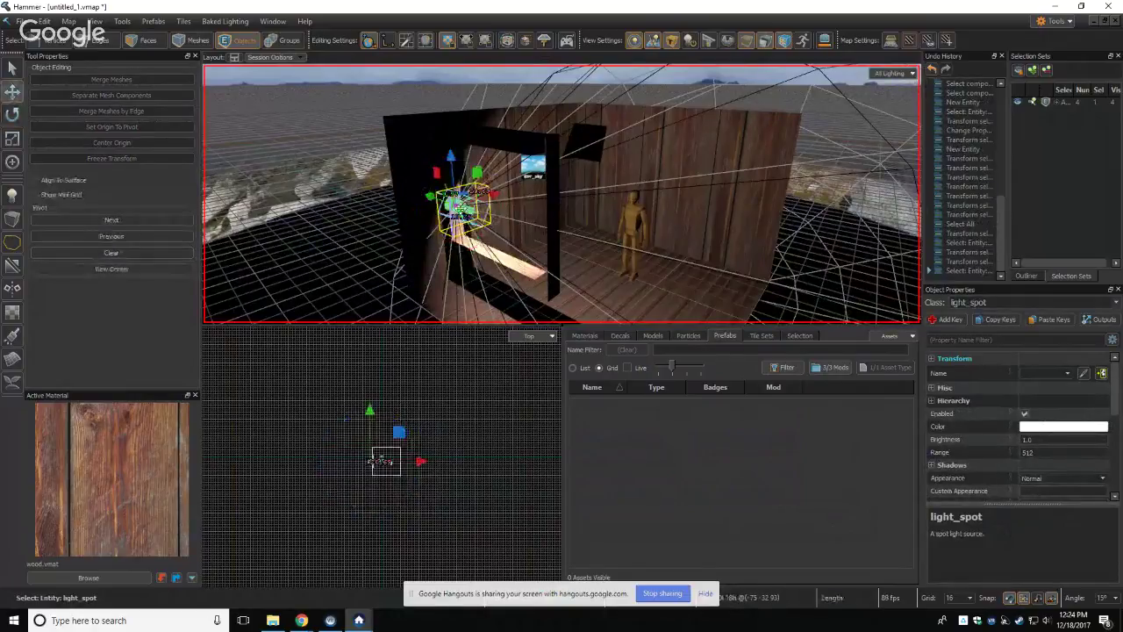
drag(424, 217, 378, 203)
drag(380, 164, 381, 166)
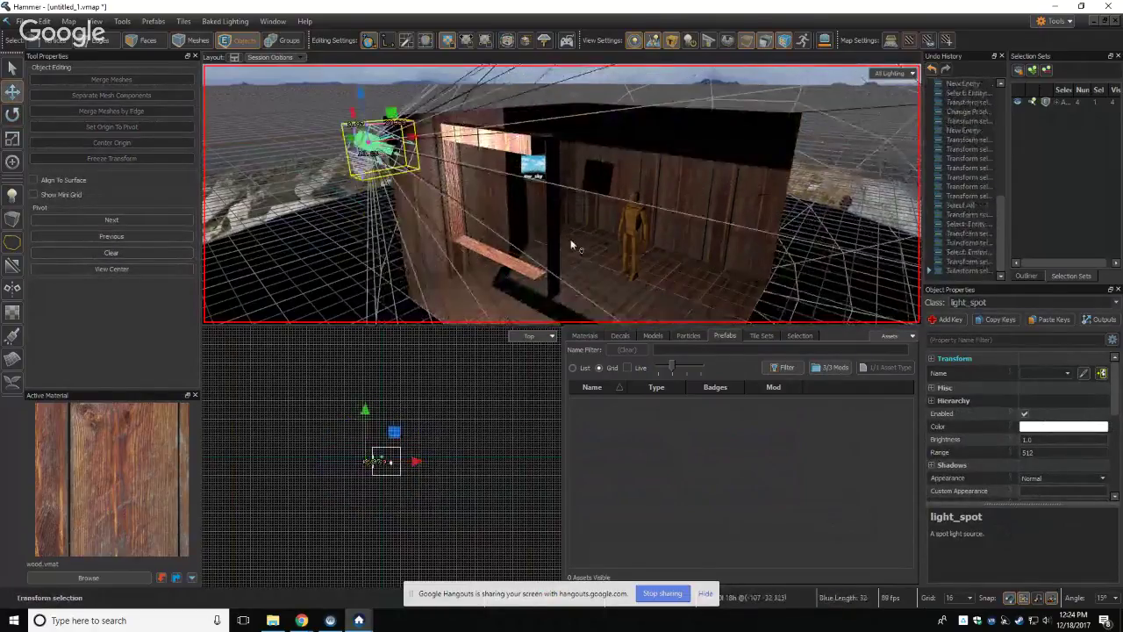
Step: Move the light_spot along the green axis in front of the window opening and look over the lit floor inside
right_drag(562, 194, 561, 194)
key(w)
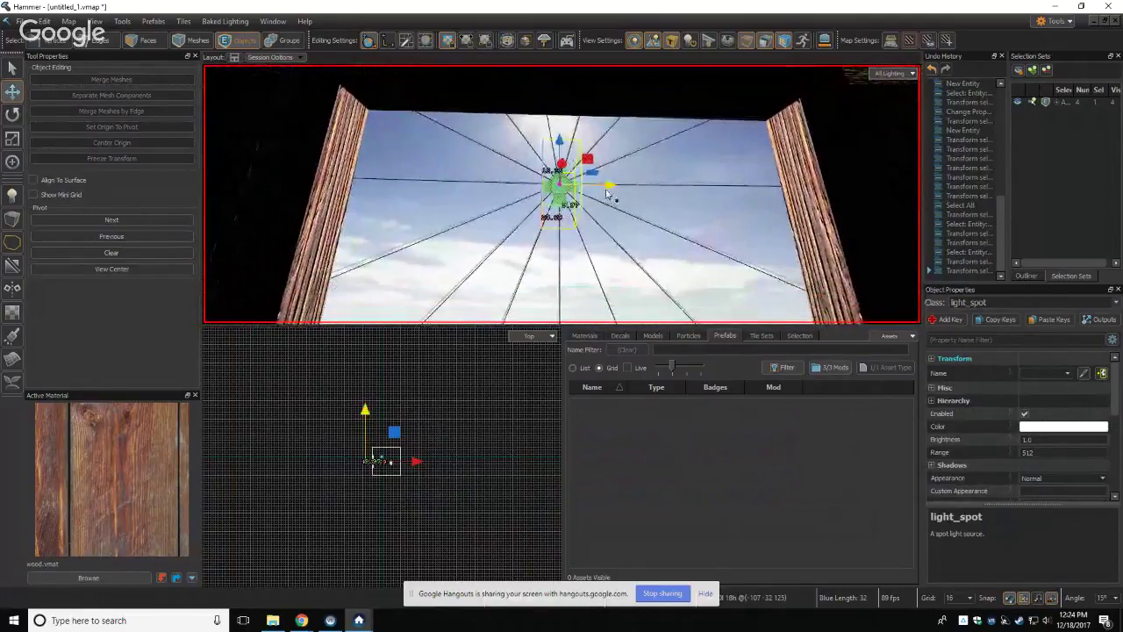
mouse_move(606, 195)
mouse_down()
mouse_move(553, 194)
mouse_move(606, 195)
mouse_up()
right_drag(606, 195, 562, 194)
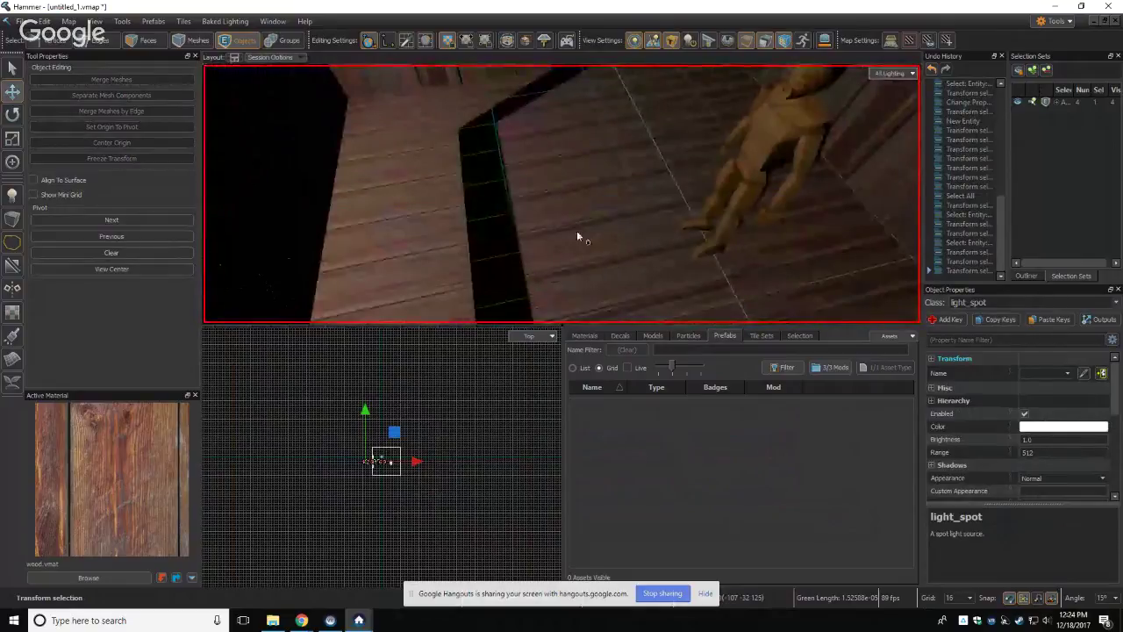
click(225, 21)
click(246, 39)
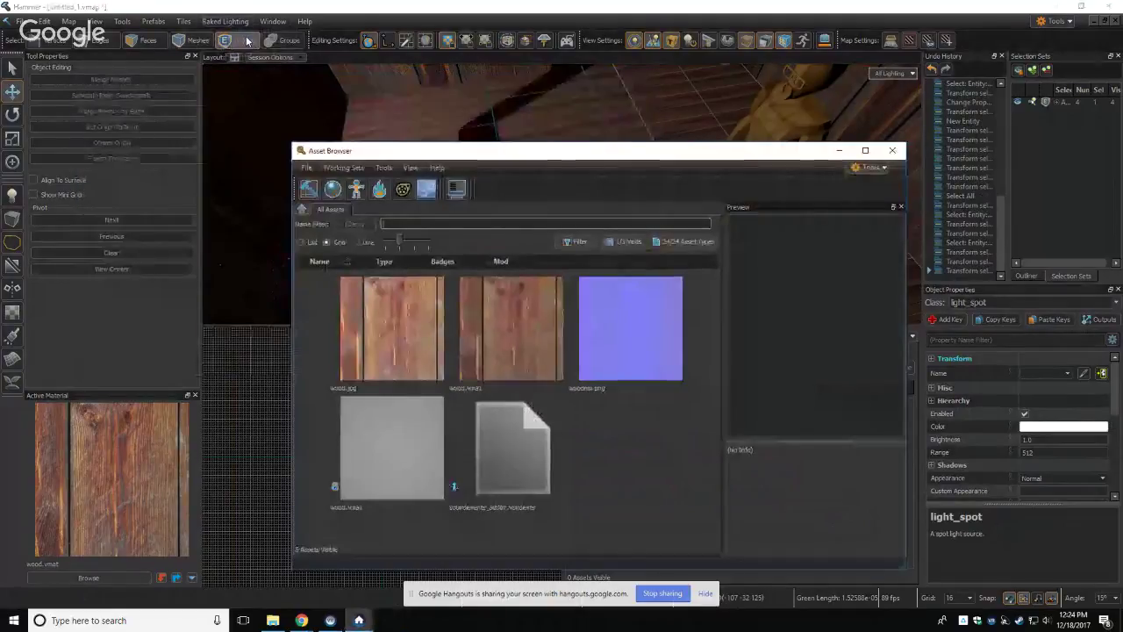
click(838, 151)
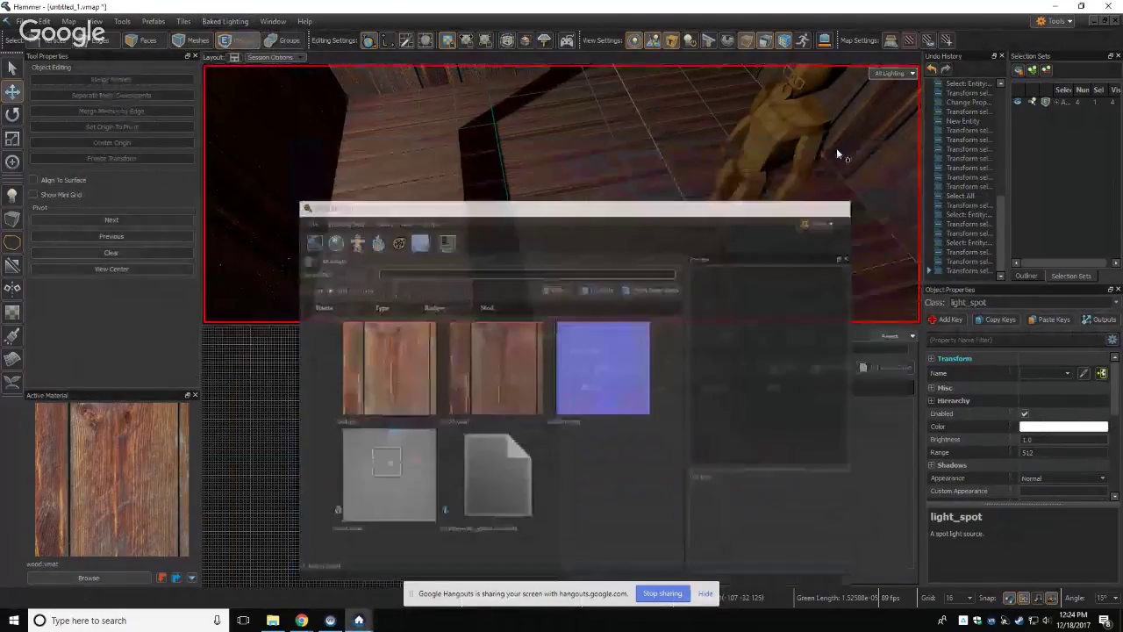
click(237, 23)
click(239, 26)
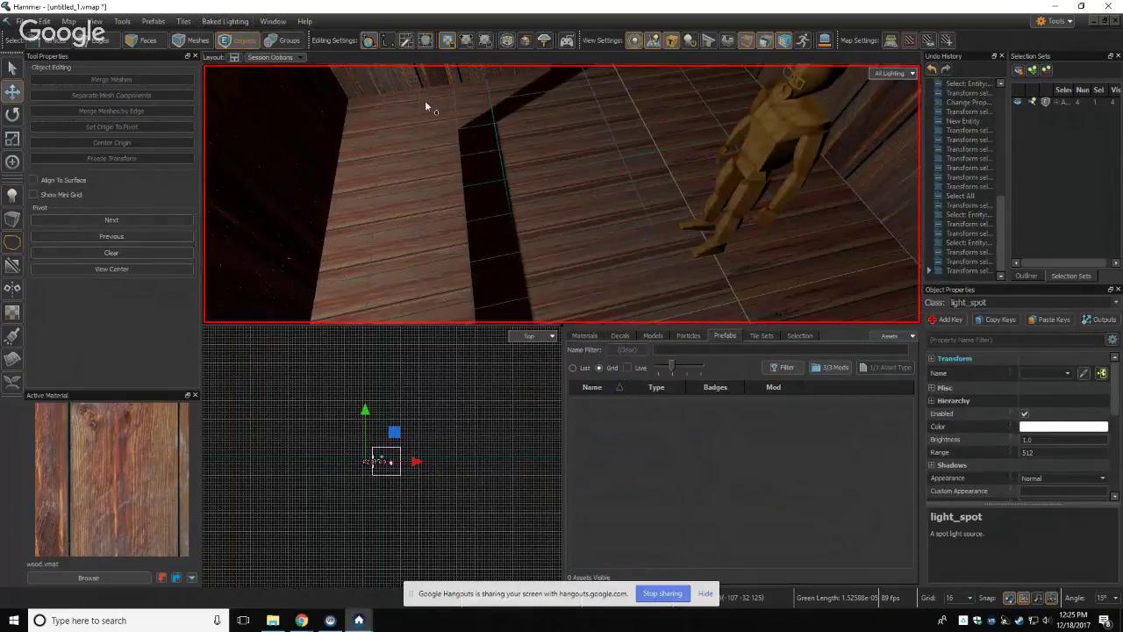
Step: Save the map as tutorial2 in the maps folder of the tutorial2 add-on
key(z)
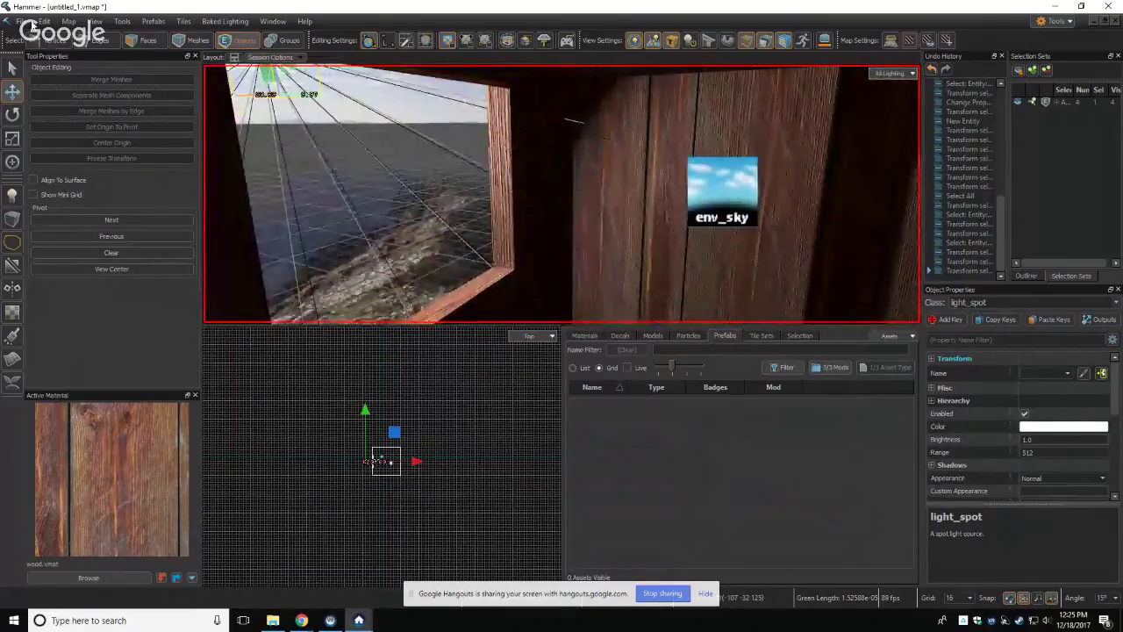
click(19, 20)
mouse_move(40, 68)
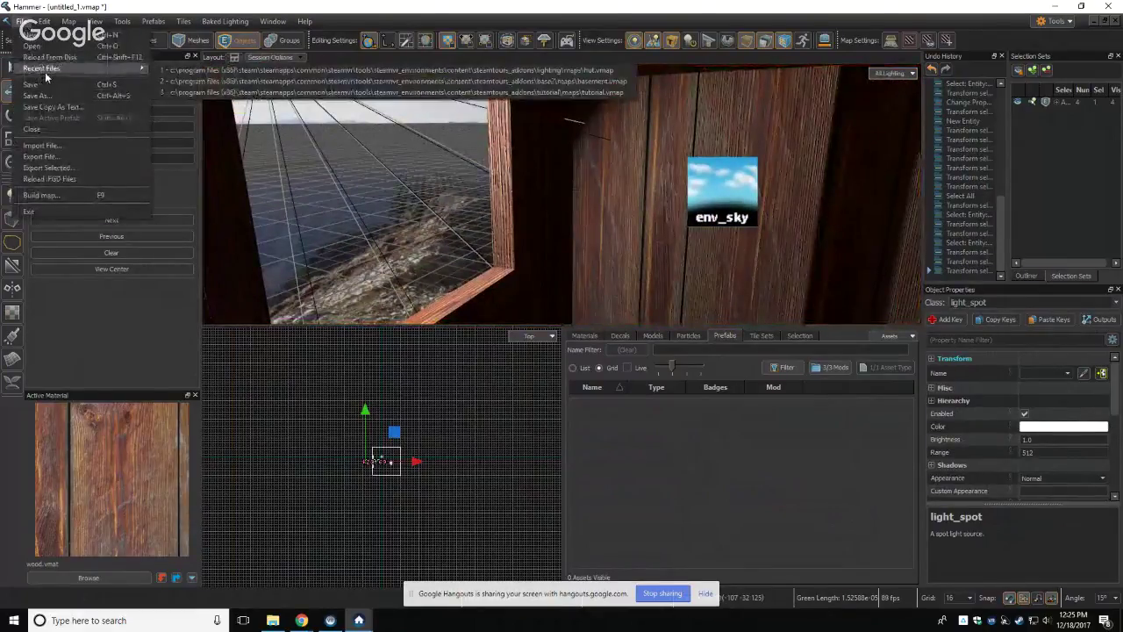
click(35, 95)
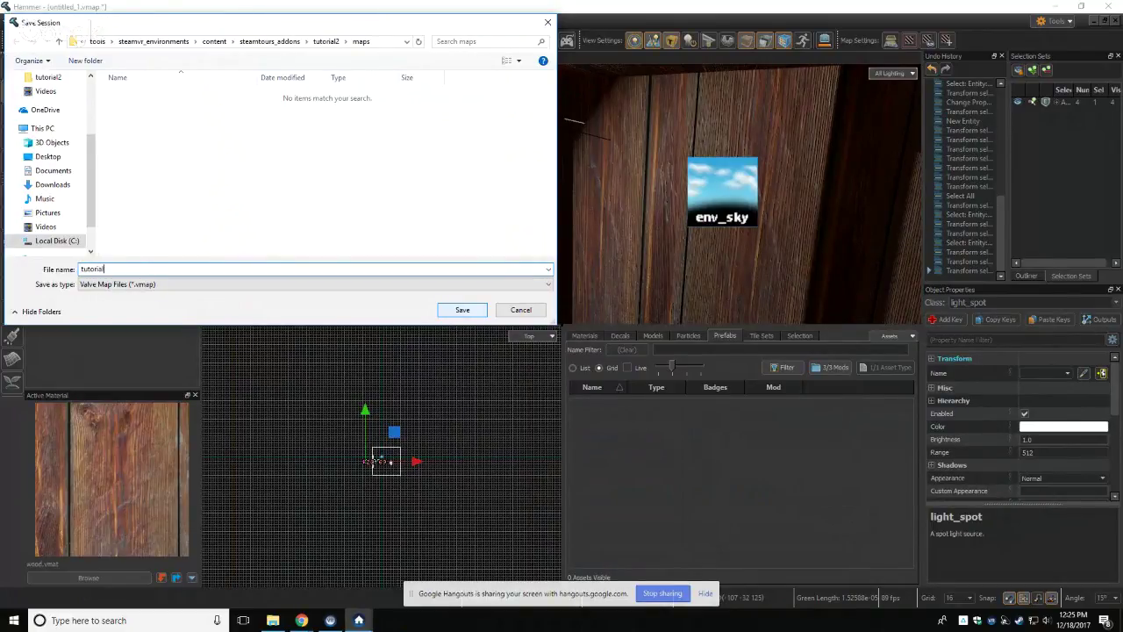
click(462, 311)
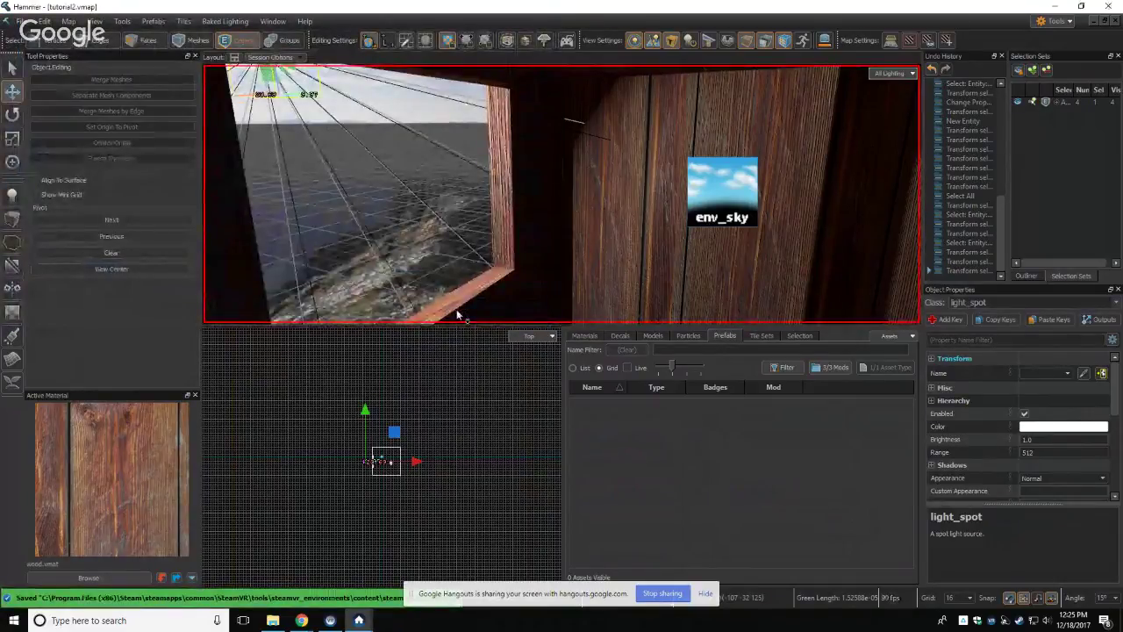
Step: Build the map with the Full Compile preset and load it in the engine, and dismiss the preview and build windows
click(19, 21)
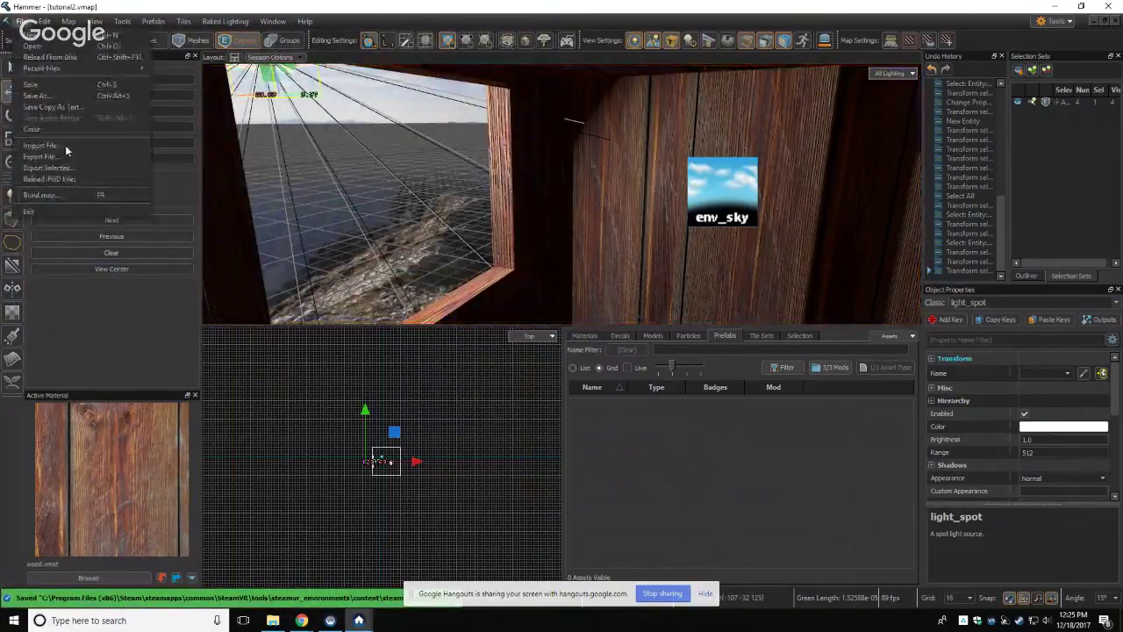
click(45, 195)
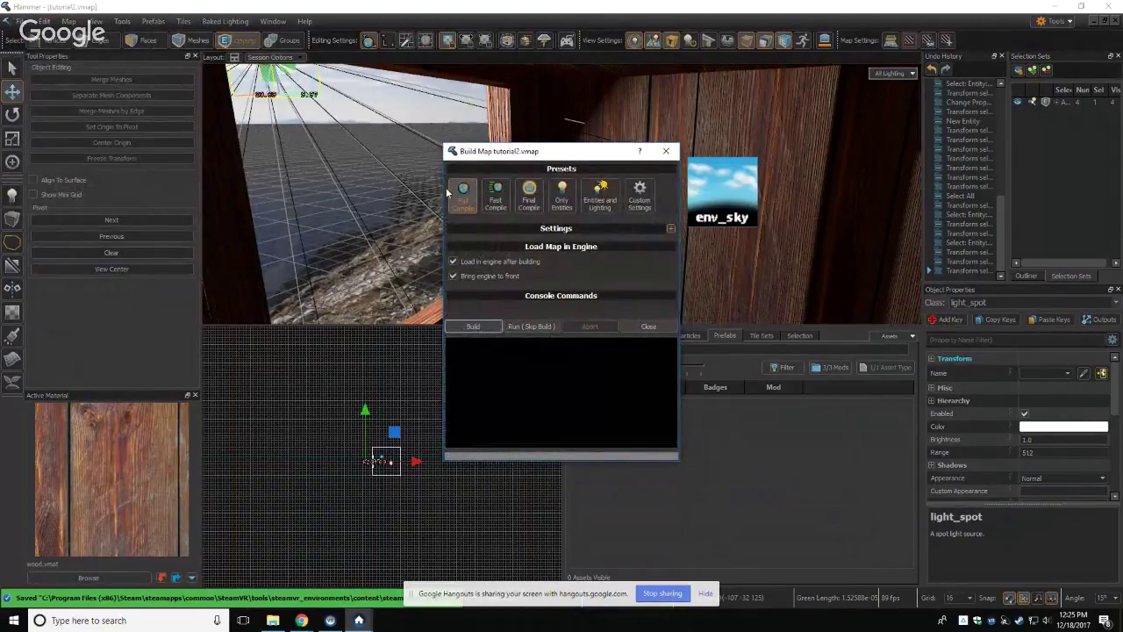
click(474, 326)
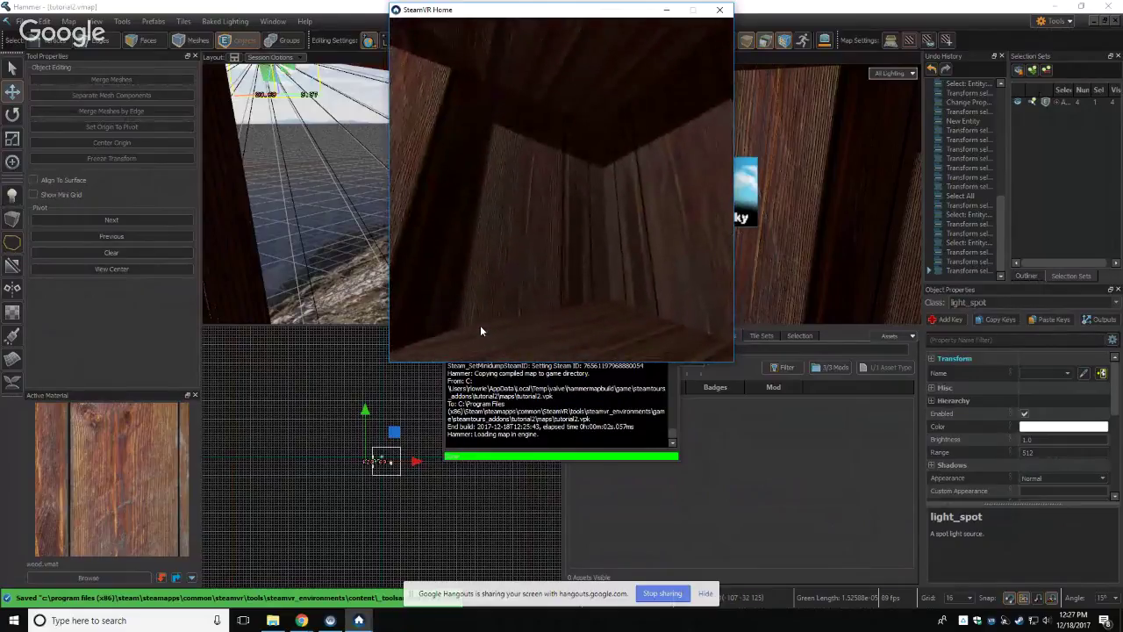
click(668, 12)
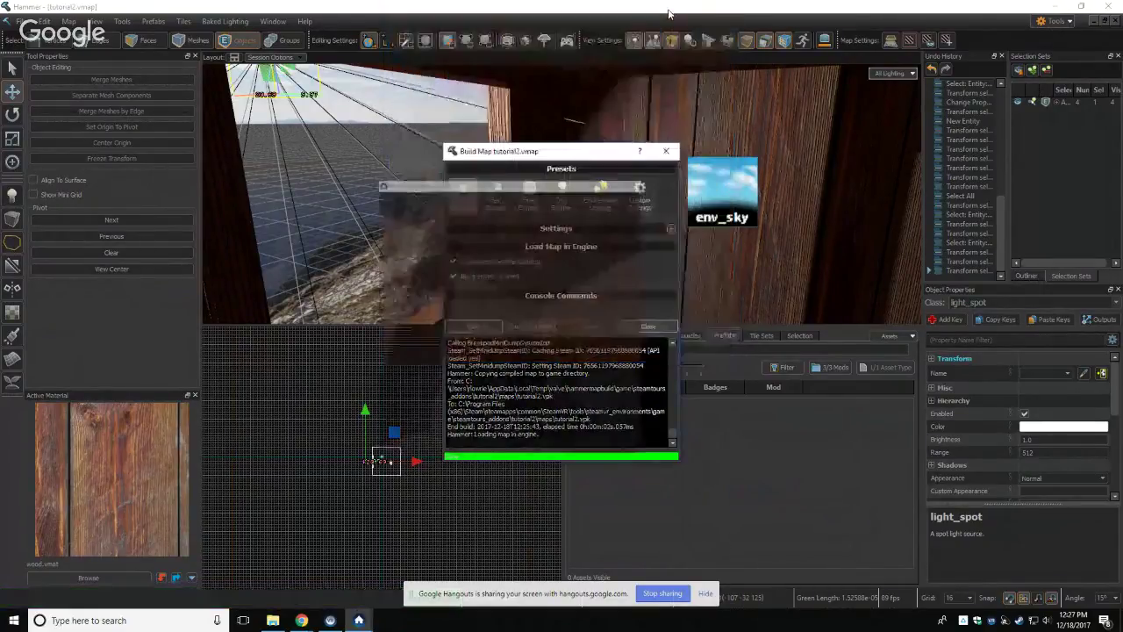
click(647, 326)
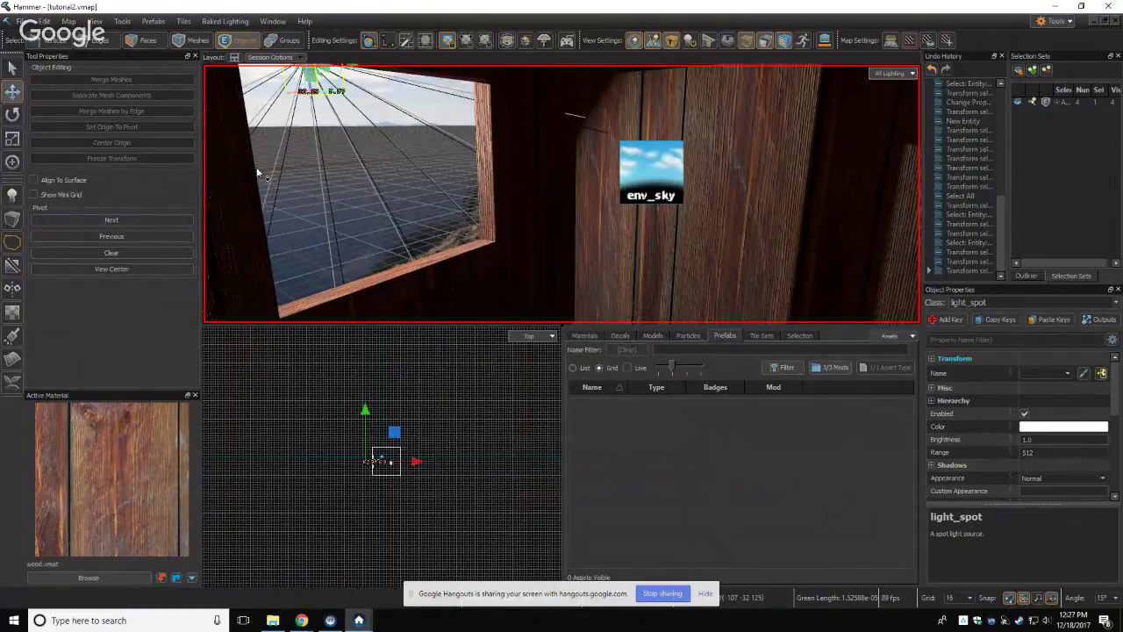
Step: Exit Hammer and bring the Asset Browser to the front
click(19, 21)
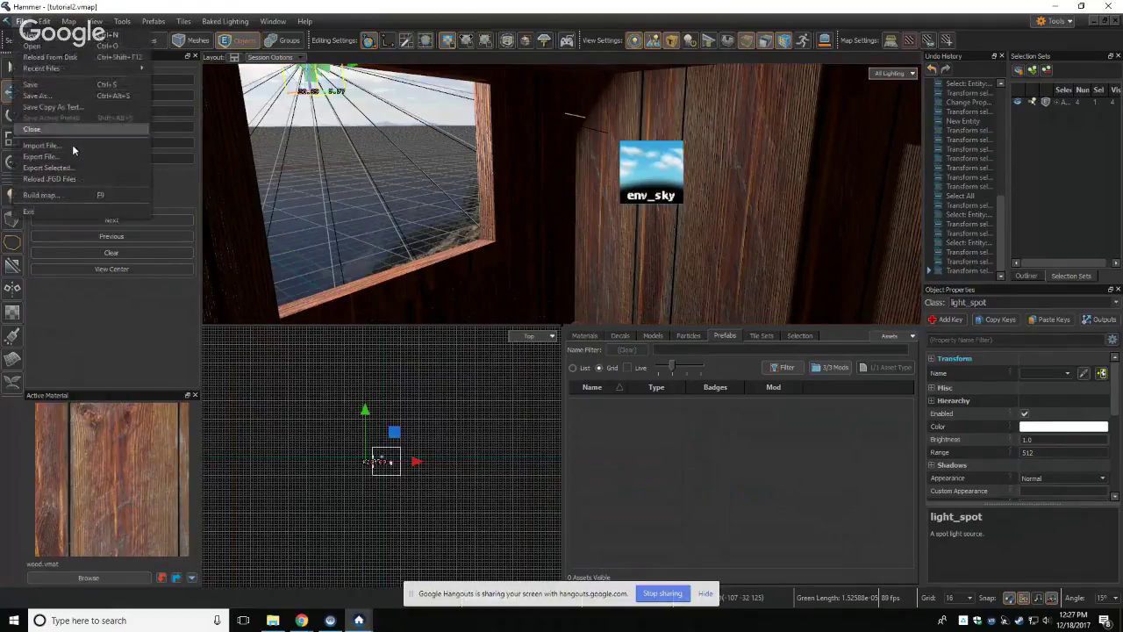
click(43, 213)
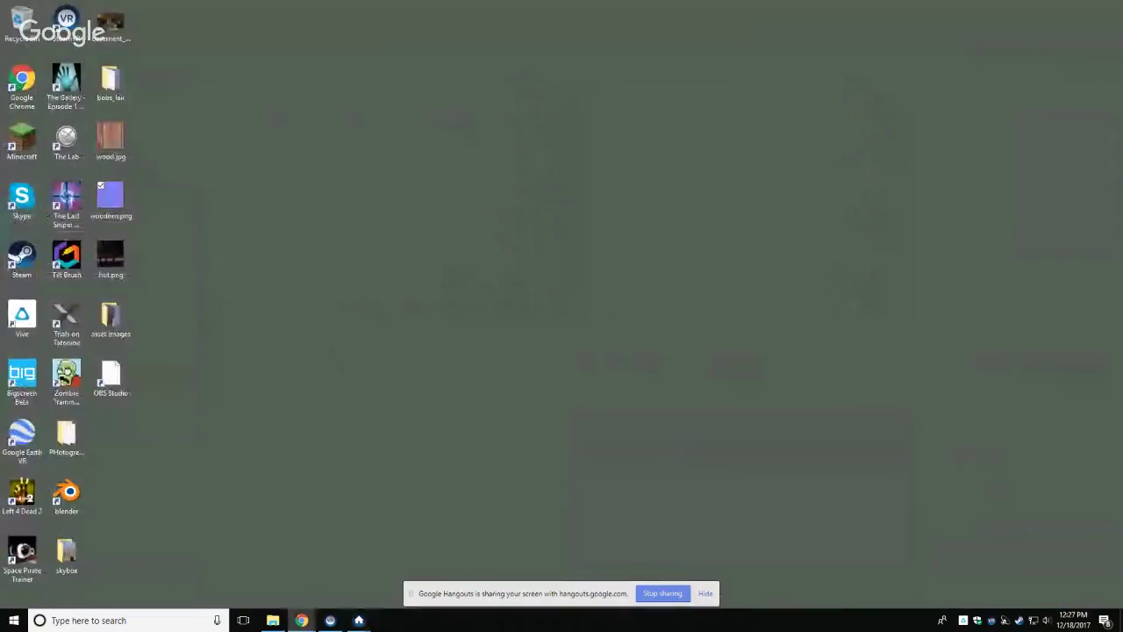
mouse_move(359, 620)
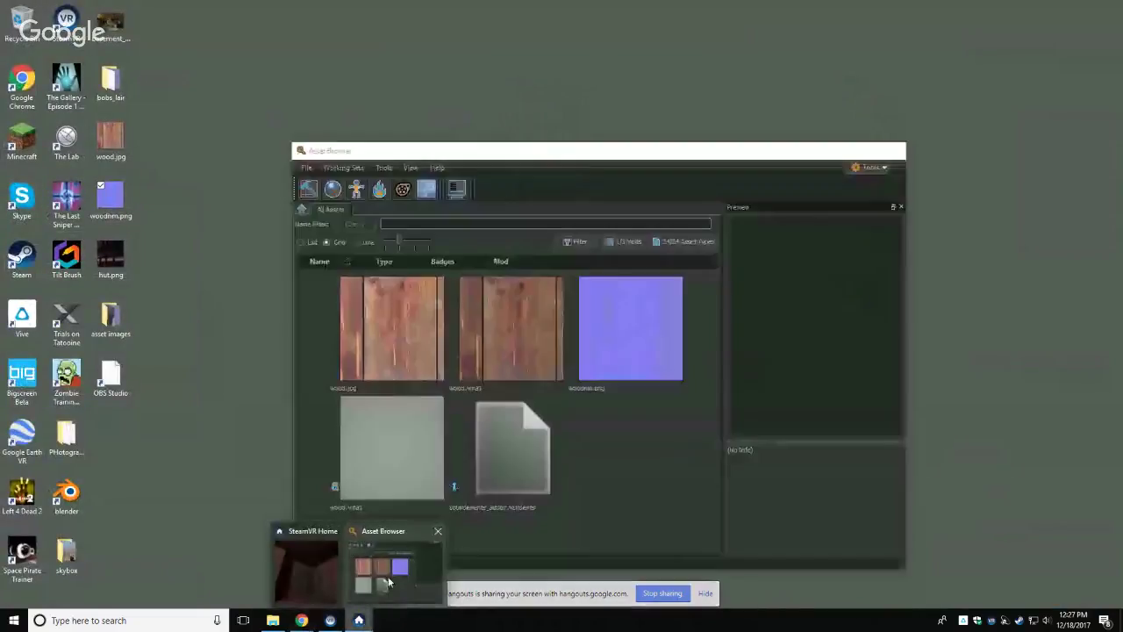
click(387, 590)
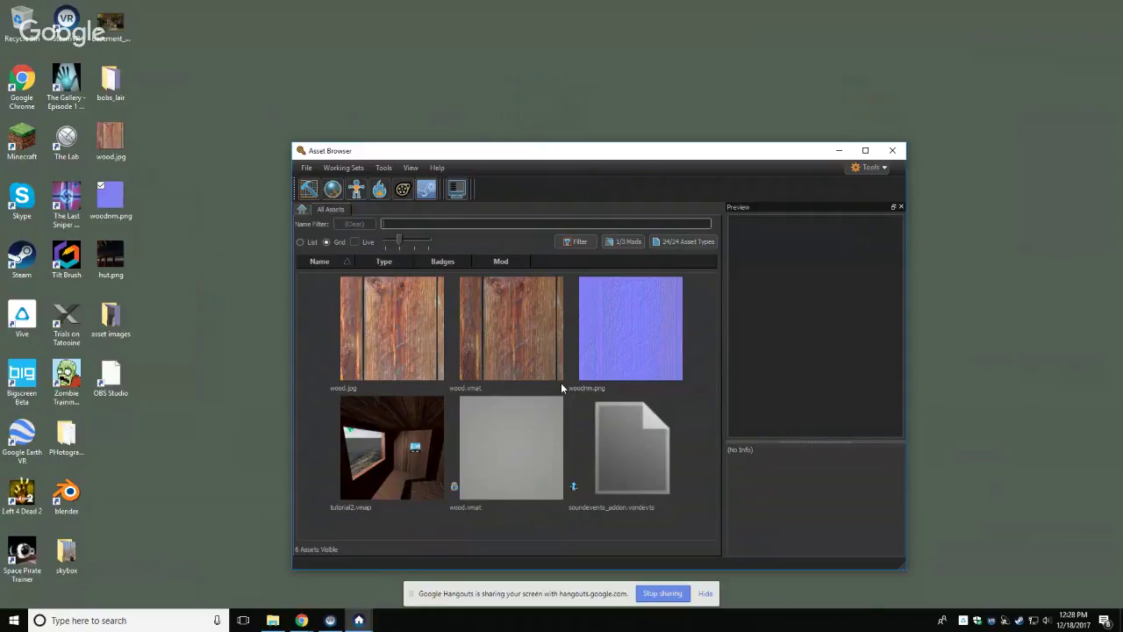
Step: Include the steamtours and core mods in the asset list alongside steamtours_addons/tutorial2
click(625, 242)
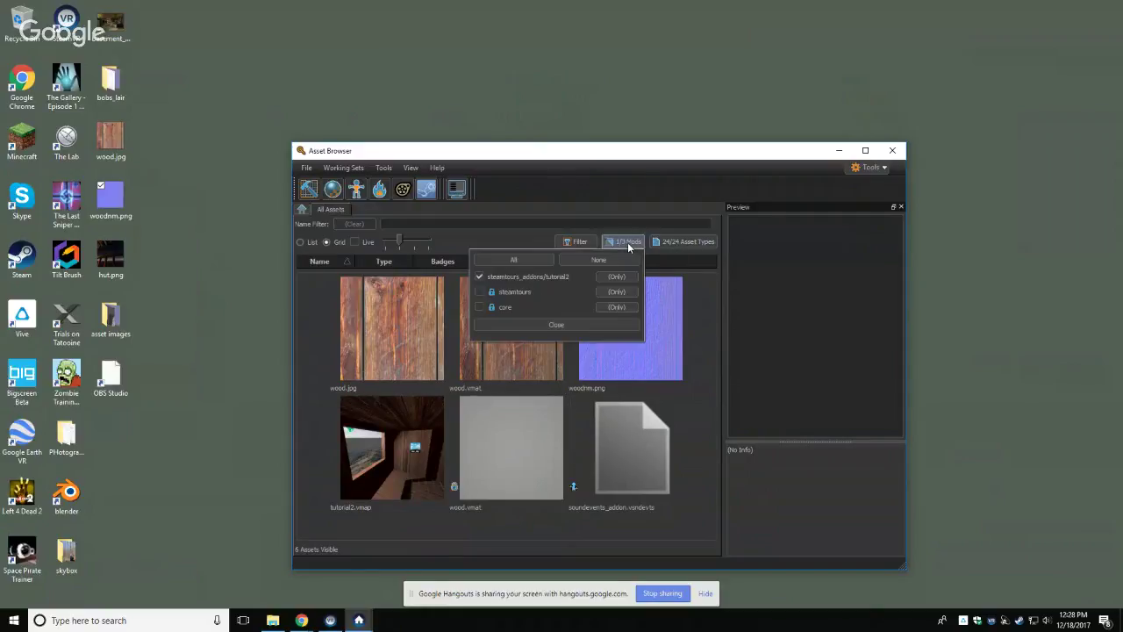
click(482, 293)
click(480, 307)
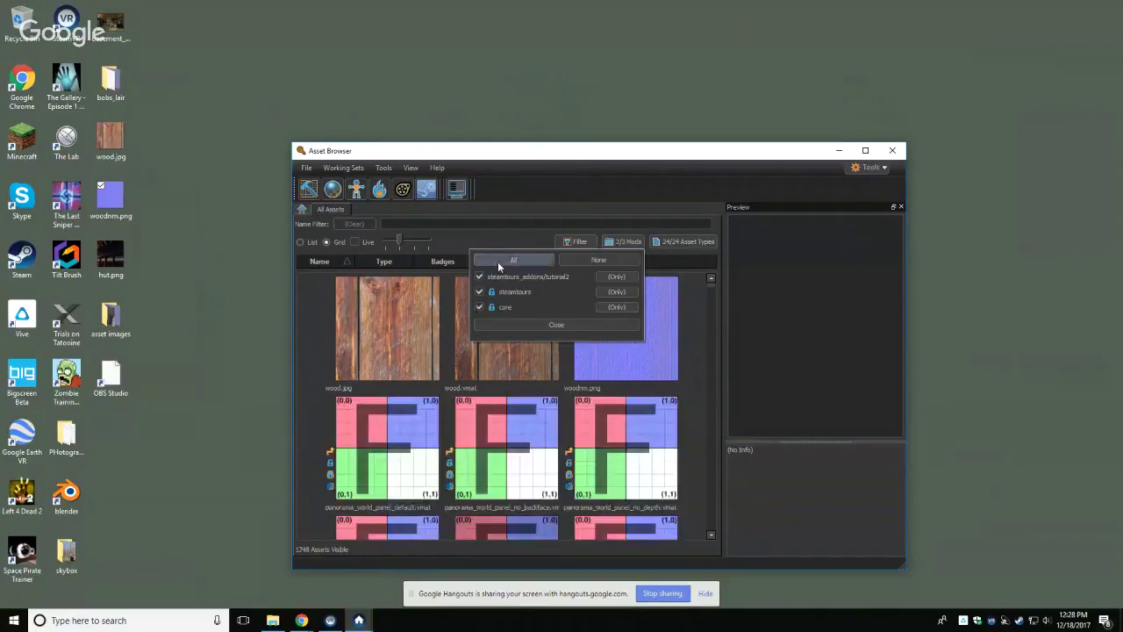
click(557, 324)
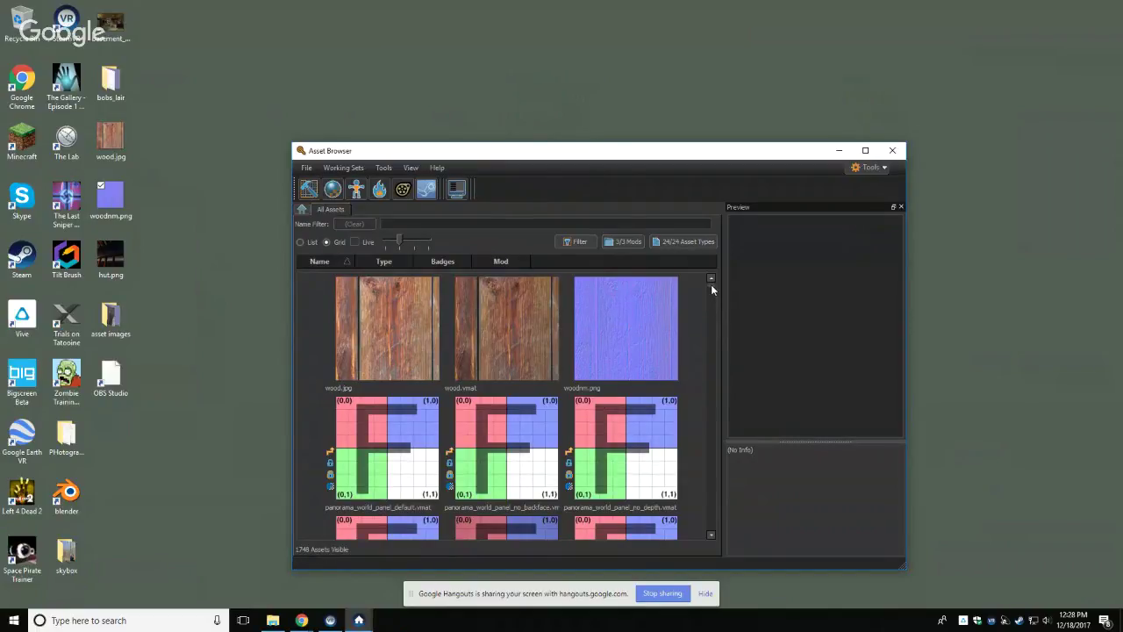
Step: Browse the available assets and preview the fallout_4_bobblehead_repair_main.vmat and handle_cross.vmat materials
drag(711, 284, 700, 377)
click(593, 377)
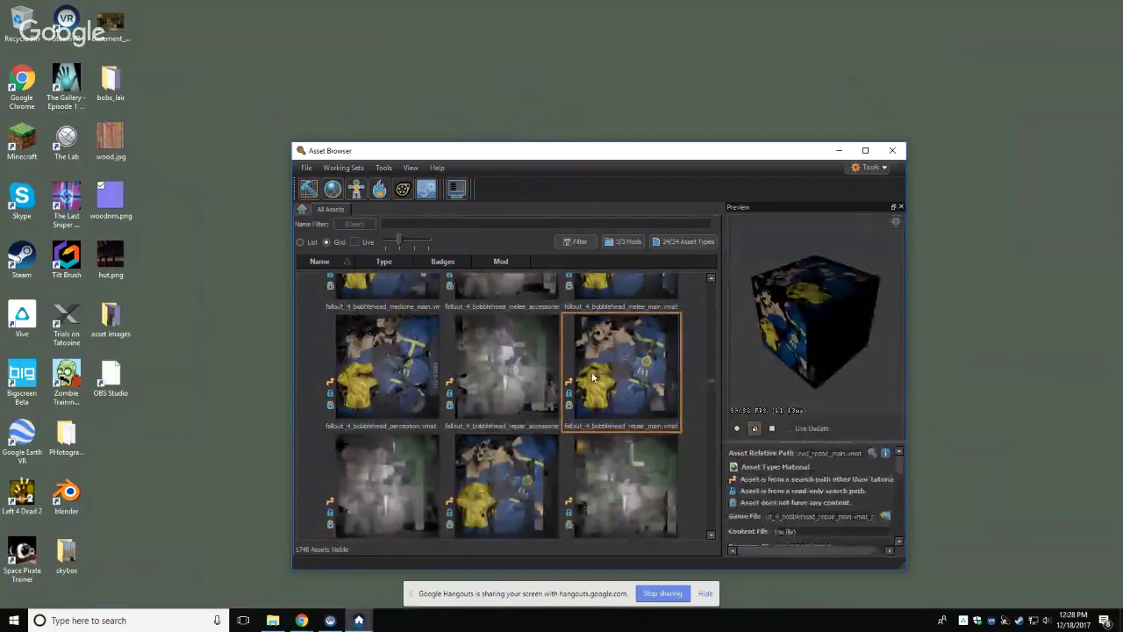
scroll(593, 378, down, 10)
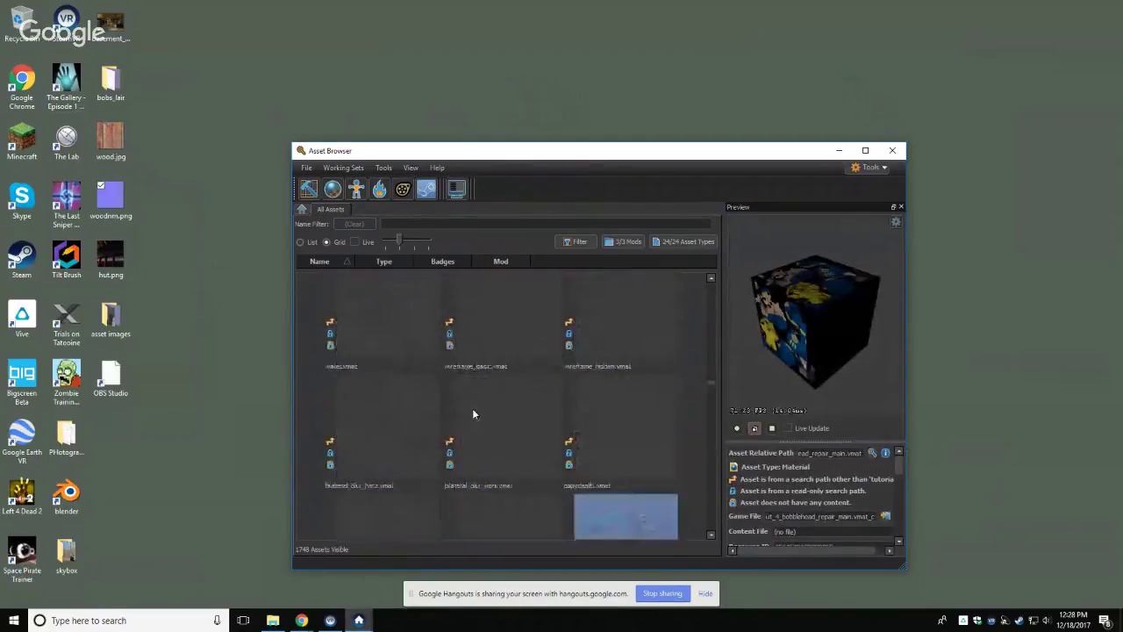
scroll(473, 413, down, 5)
click(503, 332)
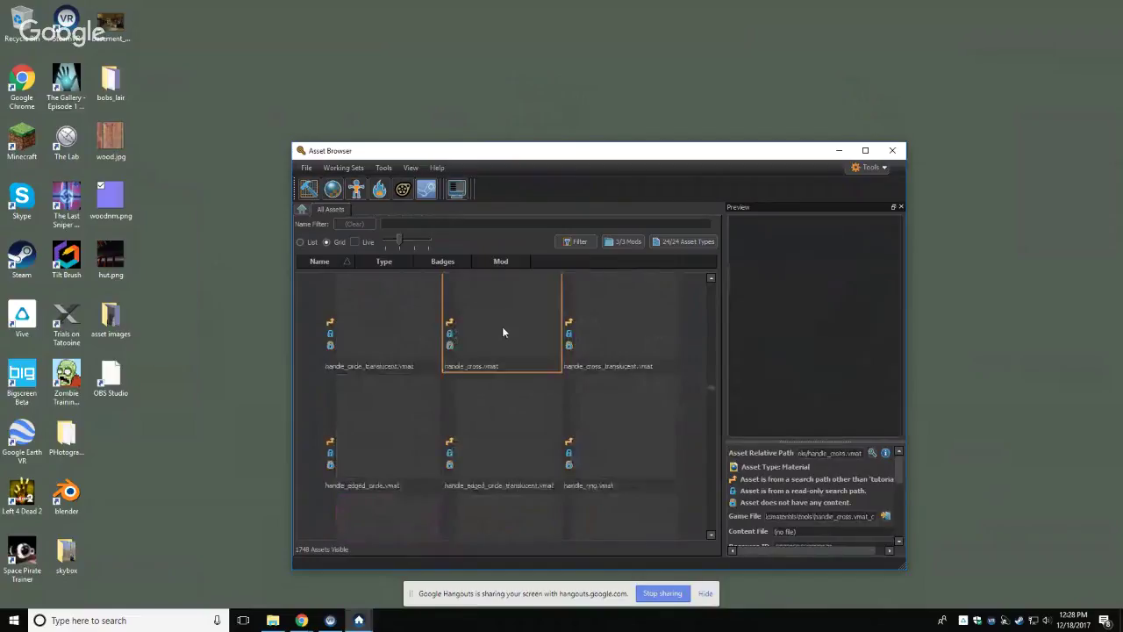
drag(712, 386, 679, 266)
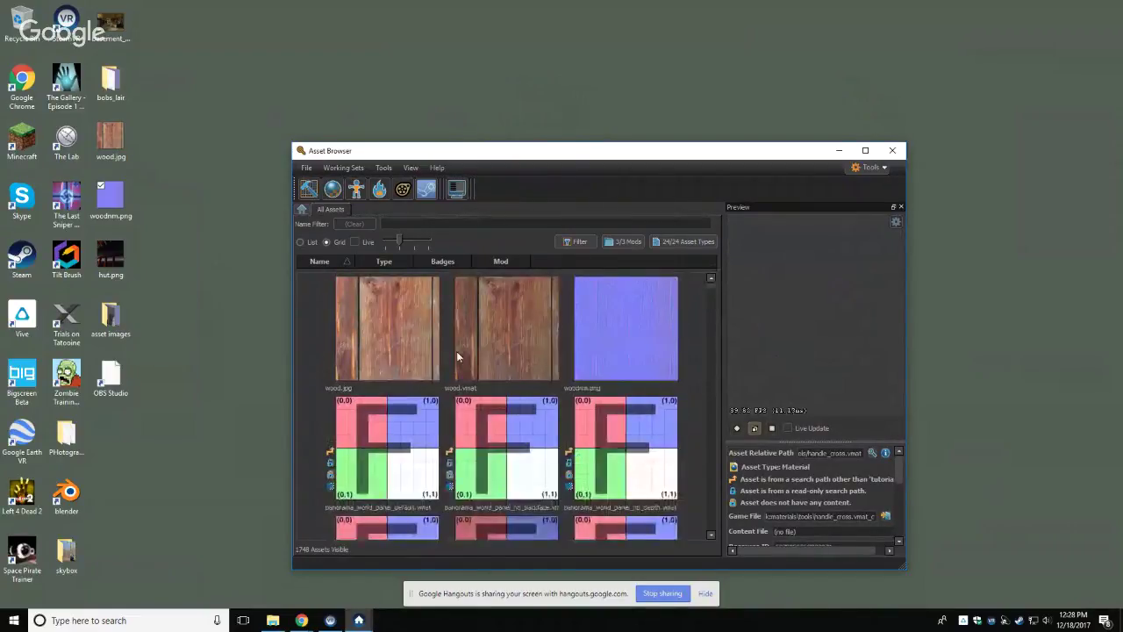
Step: Exclude the steamtours and core mods so only steamtours_addons/tutorial2 assets are listed
click(622, 243)
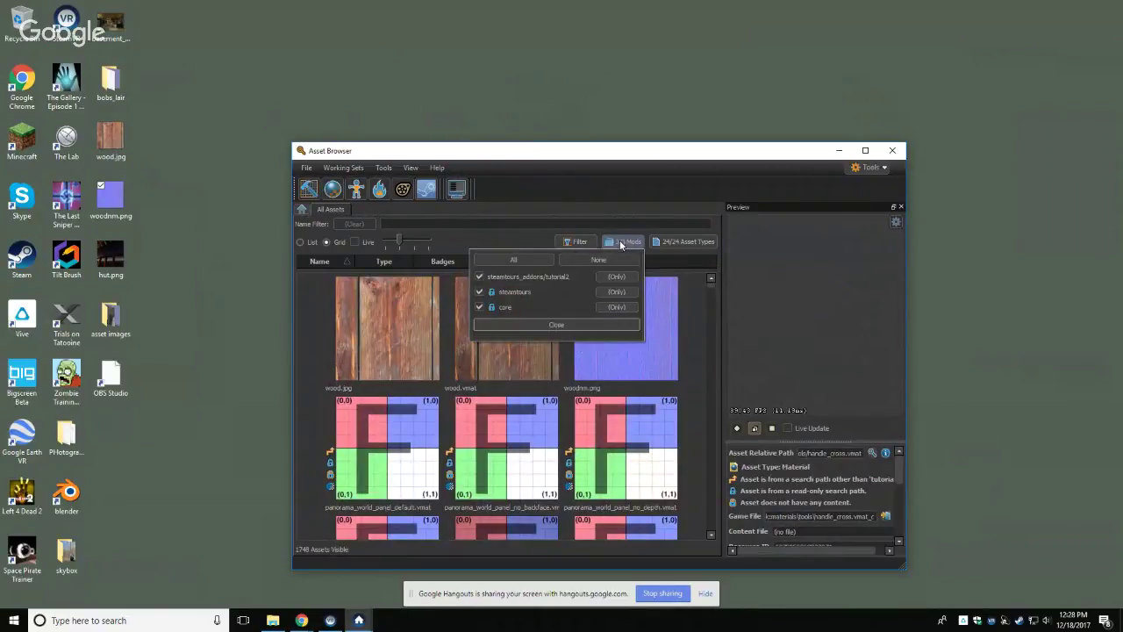
click(479, 292)
click(478, 306)
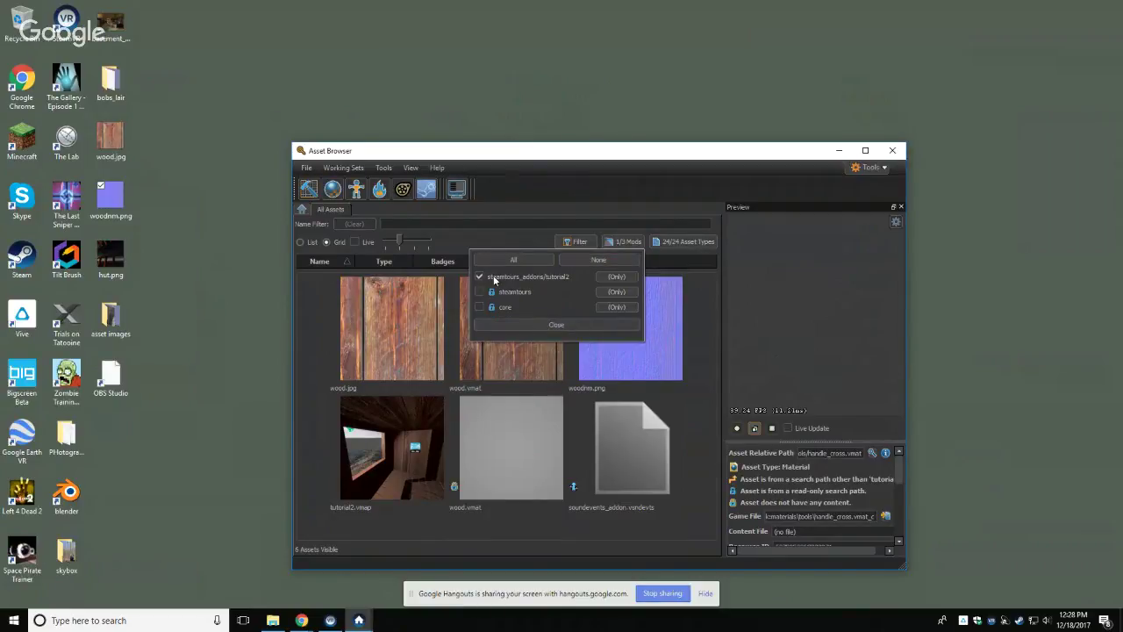
click(479, 326)
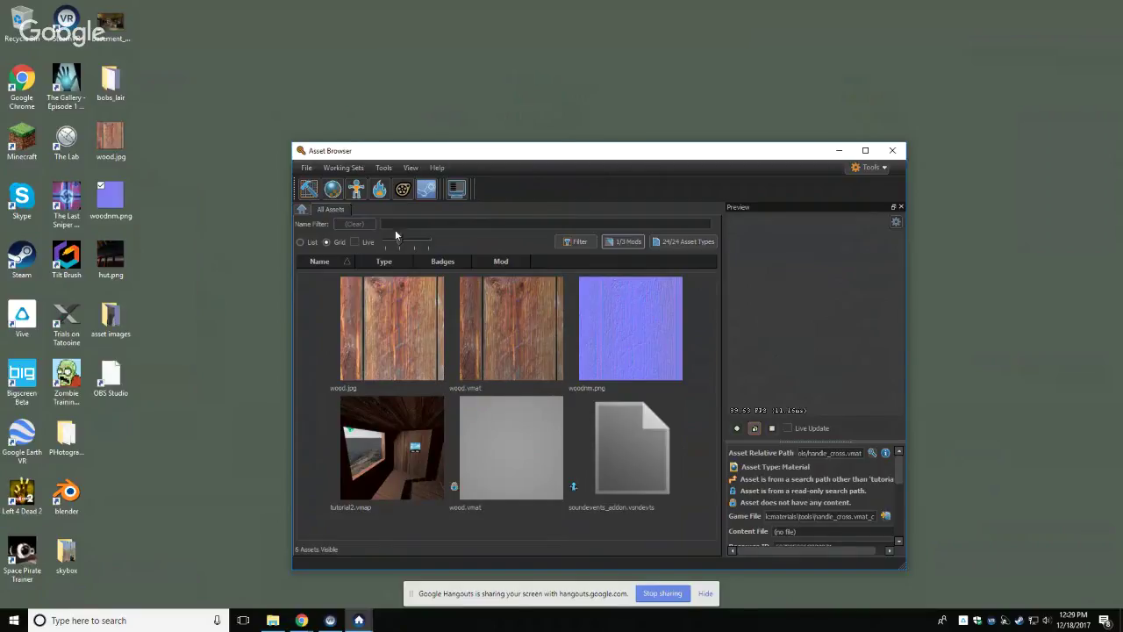
Step: Start a new Workshop submission with hut.png as preview image, title "tutorial2" and description "Test map for the tutorial- take 2"
click(428, 192)
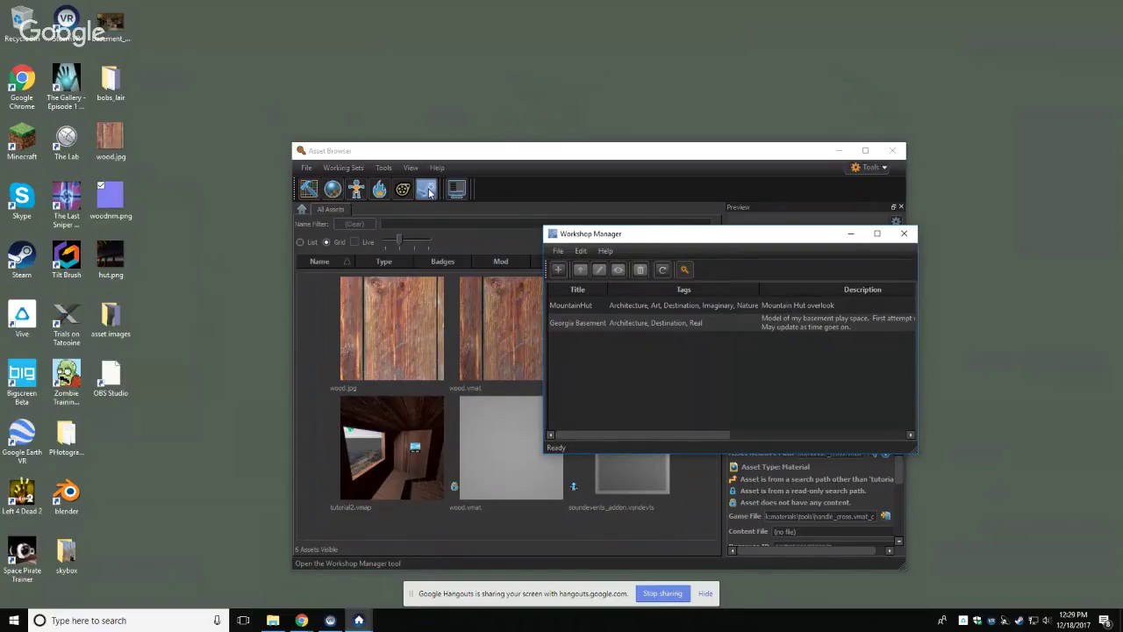
click(559, 271)
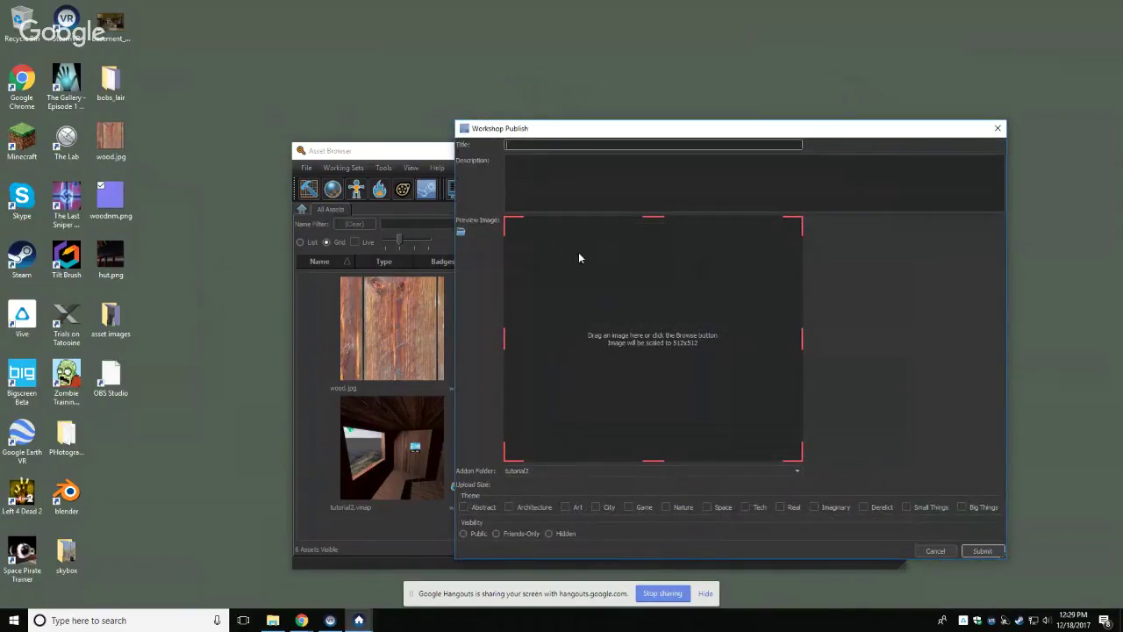
drag(119, 261, 638, 307)
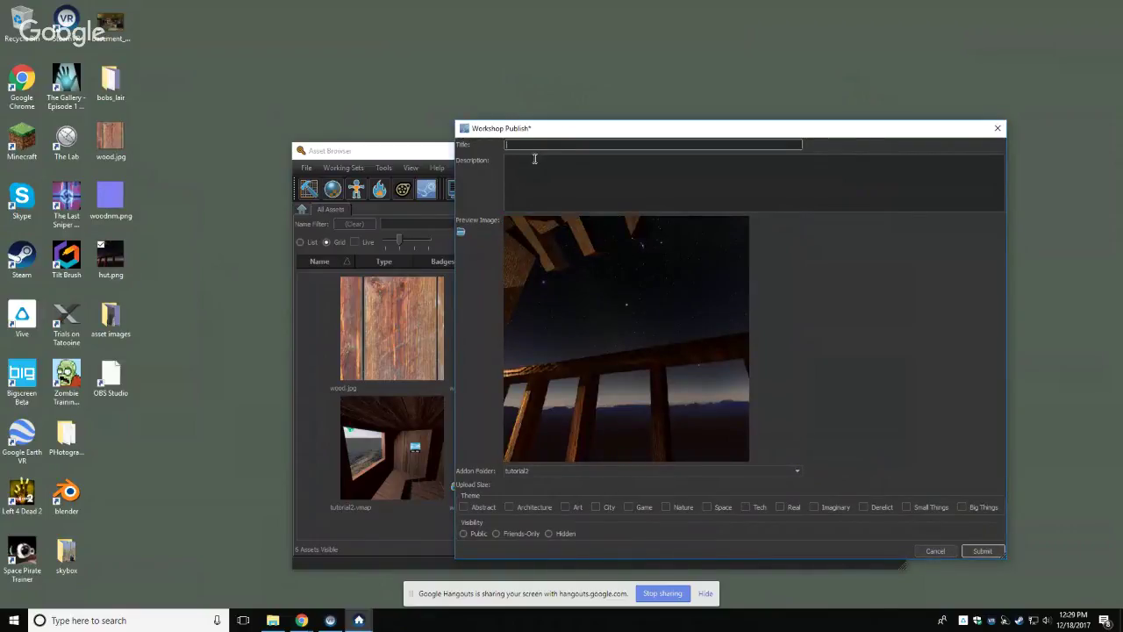
text(tutorial2)
key(Tab)
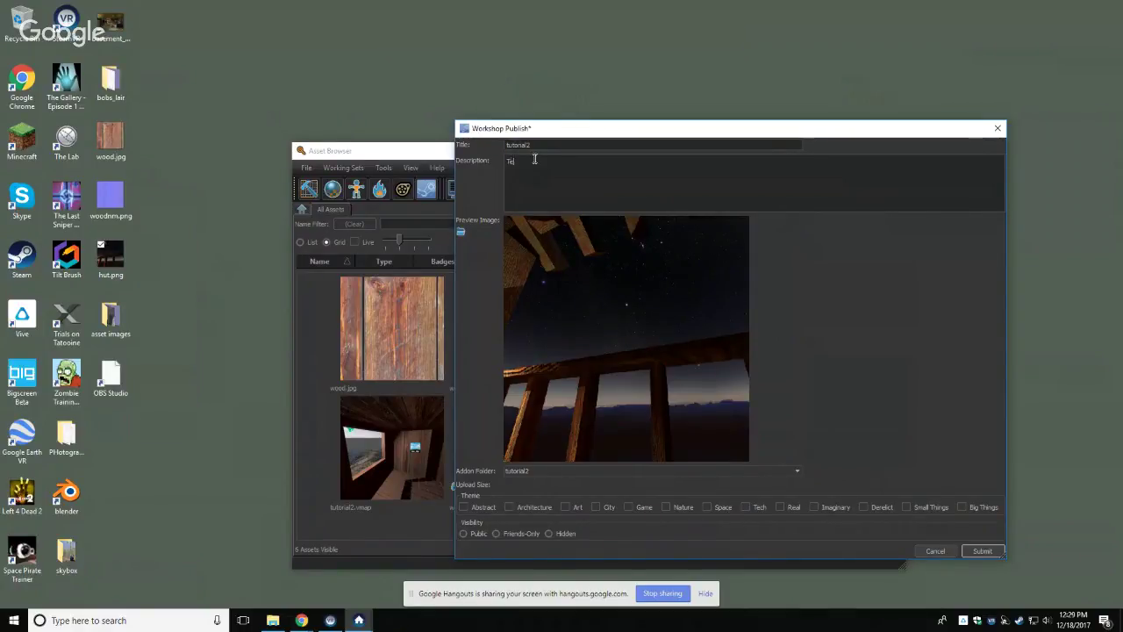
text(Test map for the tutorial- take 2)
Step: Cancel the Workshop submission and close the Workshop Manager
click(935, 551)
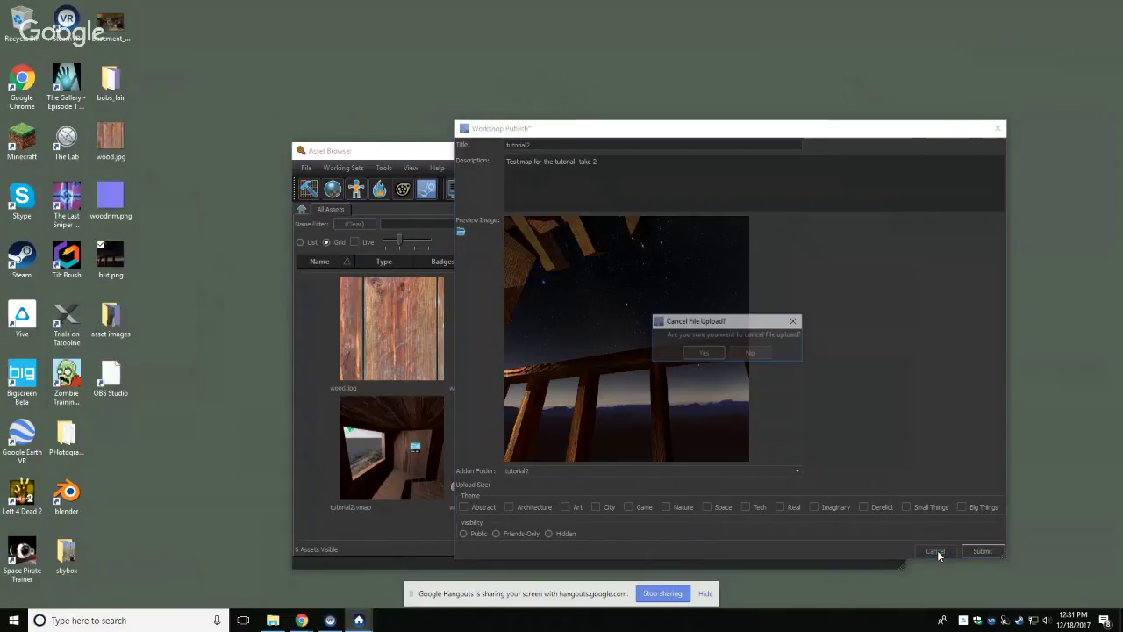
click(712, 354)
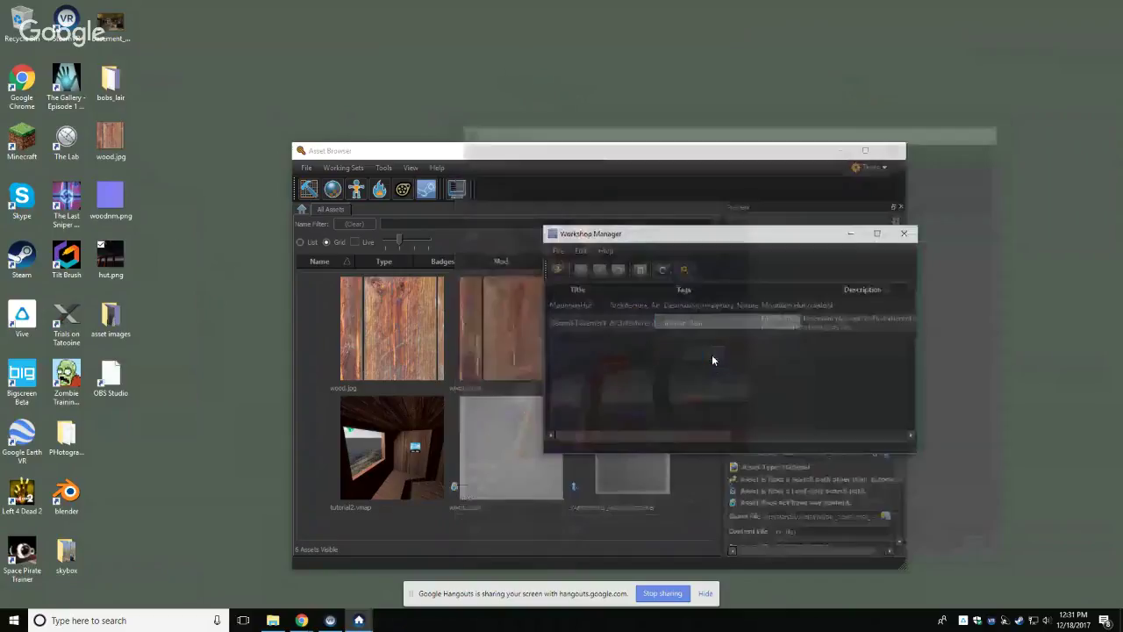
click(905, 236)
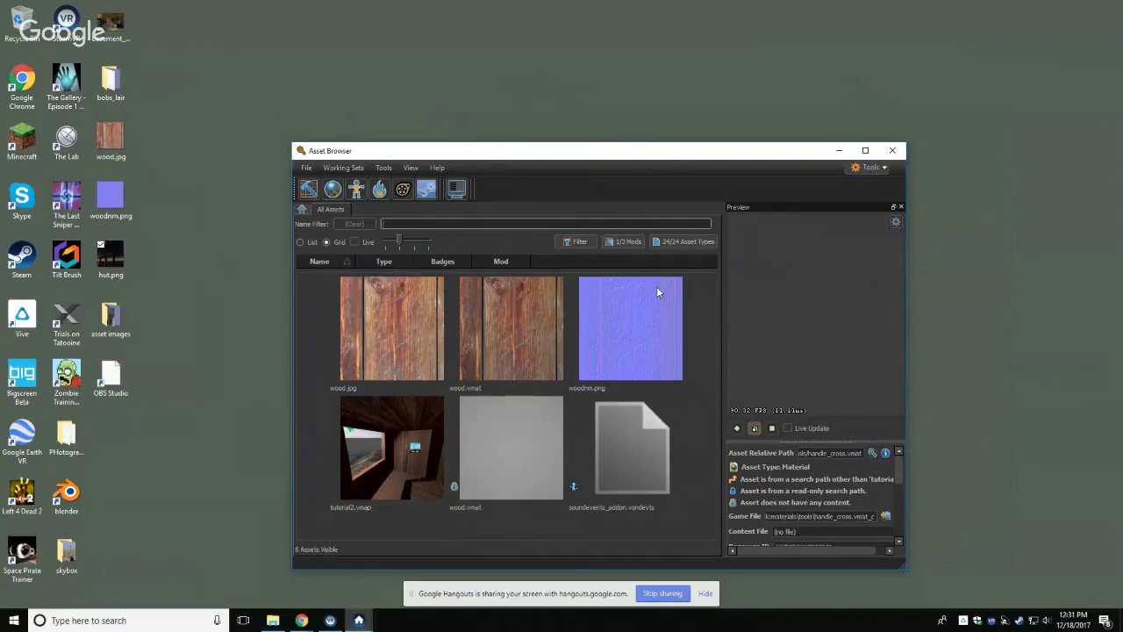
Step: Check the tutorial2 content folder's files, and close both the folder and the Asset Browser
click(275, 621)
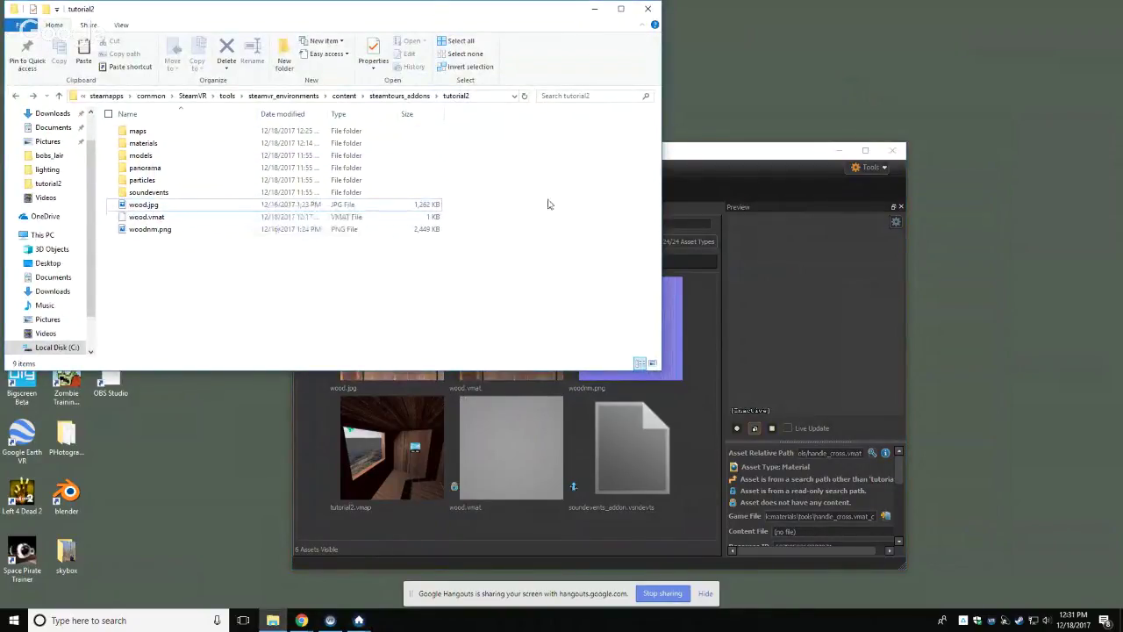
click(648, 8)
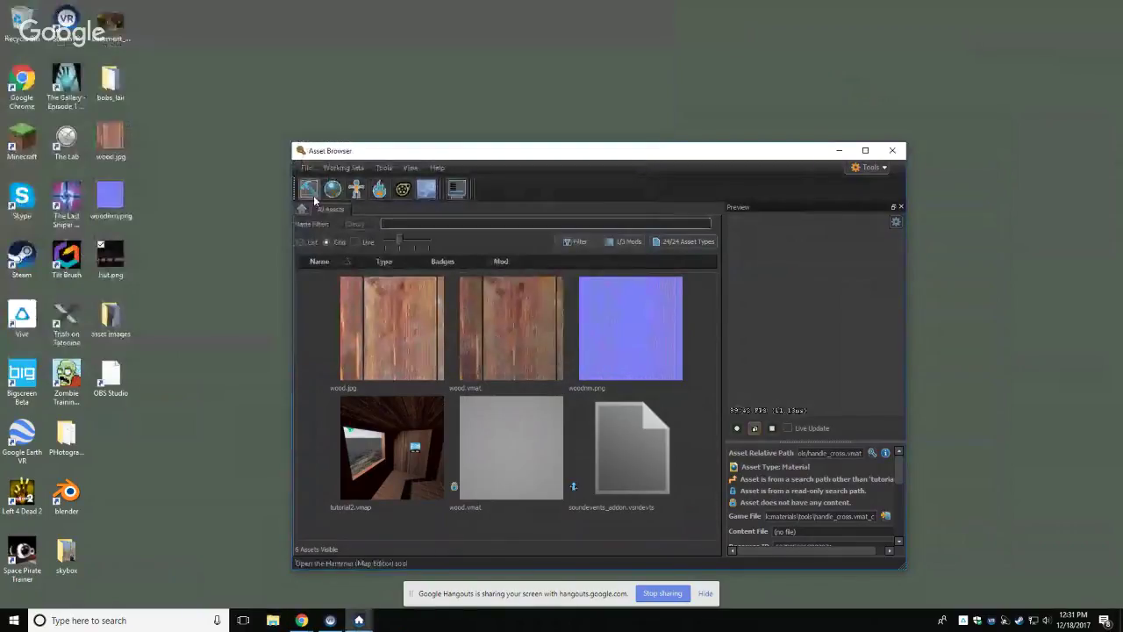
click(891, 151)
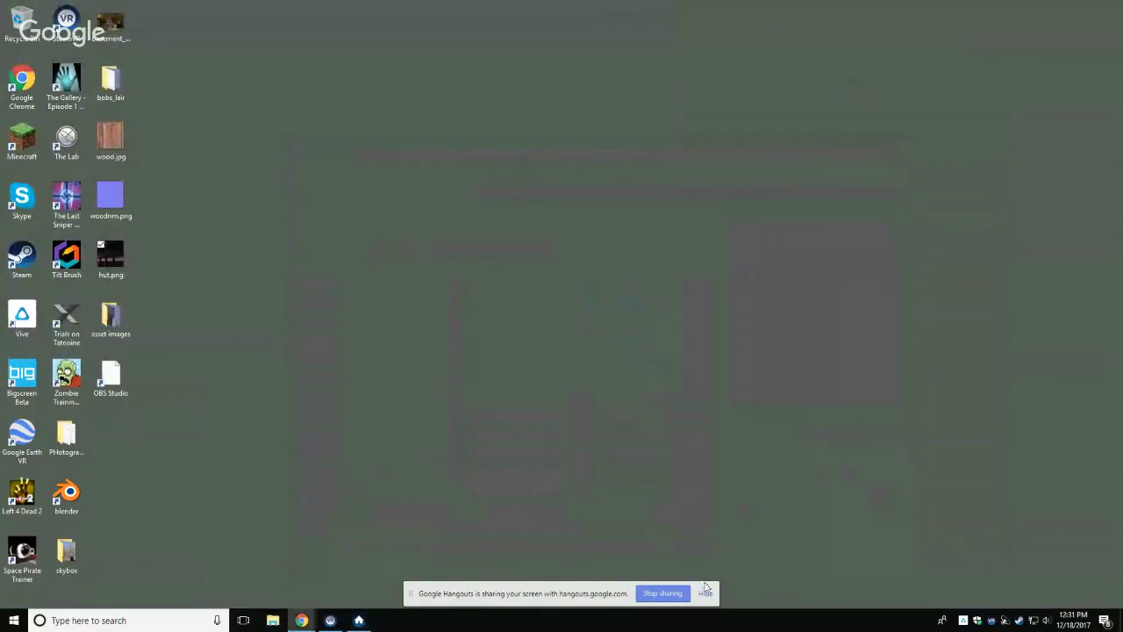
Step: Open the SteamVR Workshop Tools for creating or modifying an environment and launch the tools with the base2 addon
right_click(977, 620)
mouse_move(1048, 532)
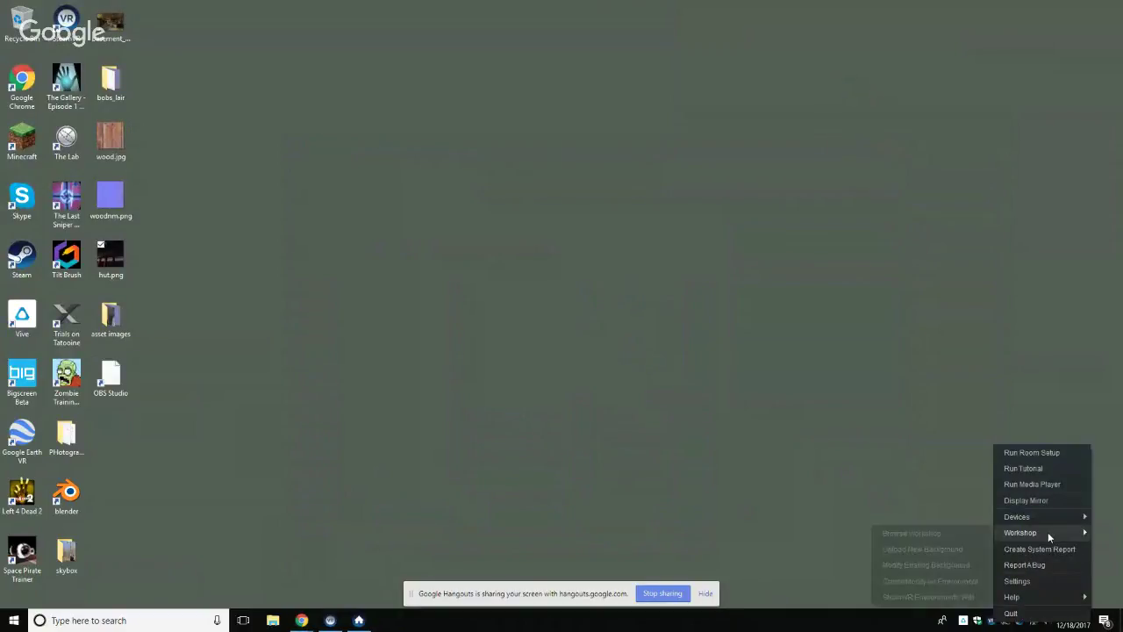
click(926, 581)
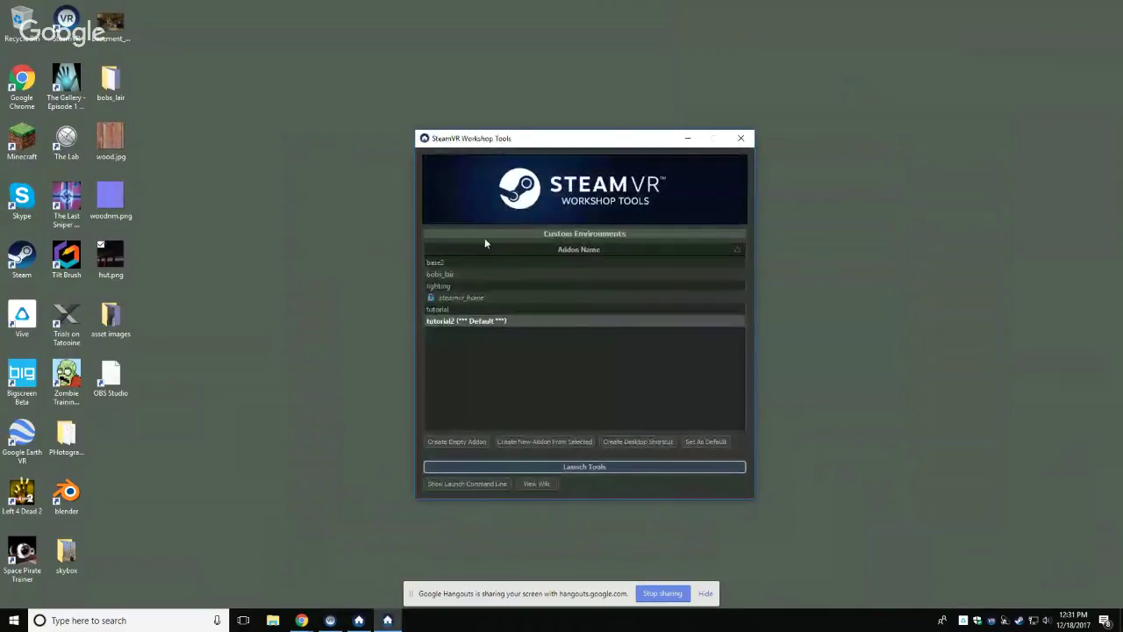
click(438, 263)
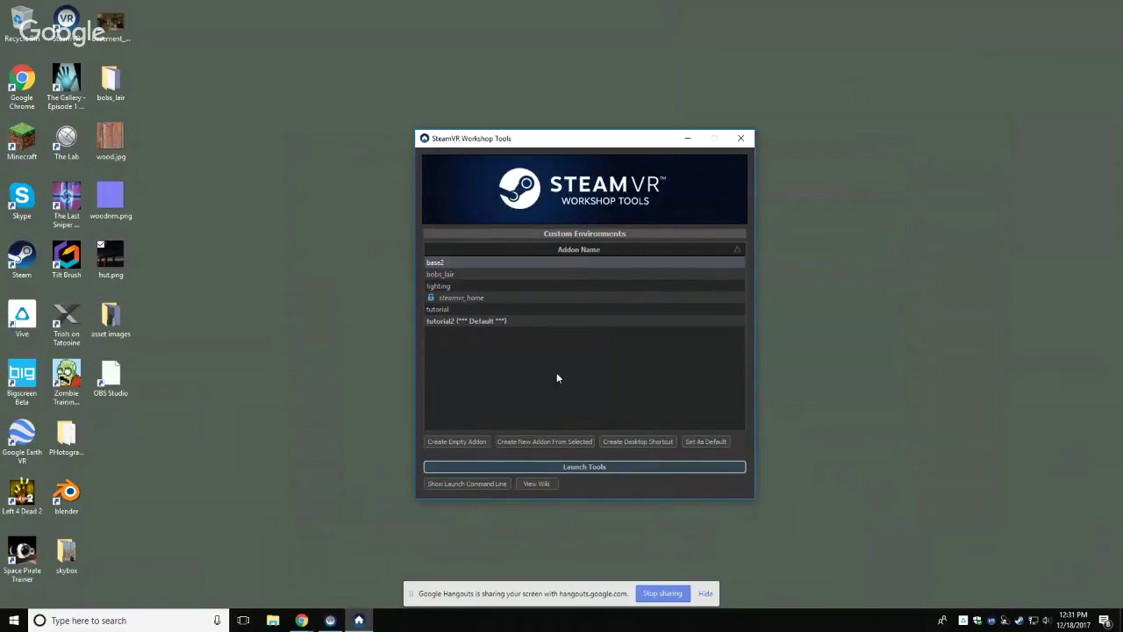
click(582, 468)
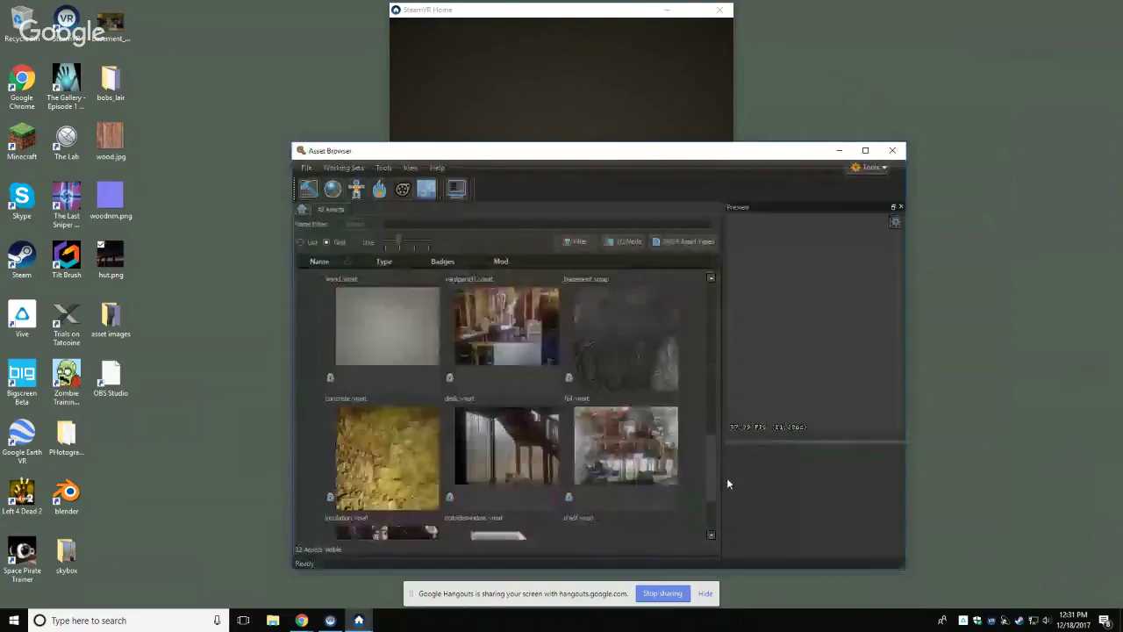
Step: Look over the base2 assets and open the basement.vmap map in Hammer
scroll(723, 509, down, 3)
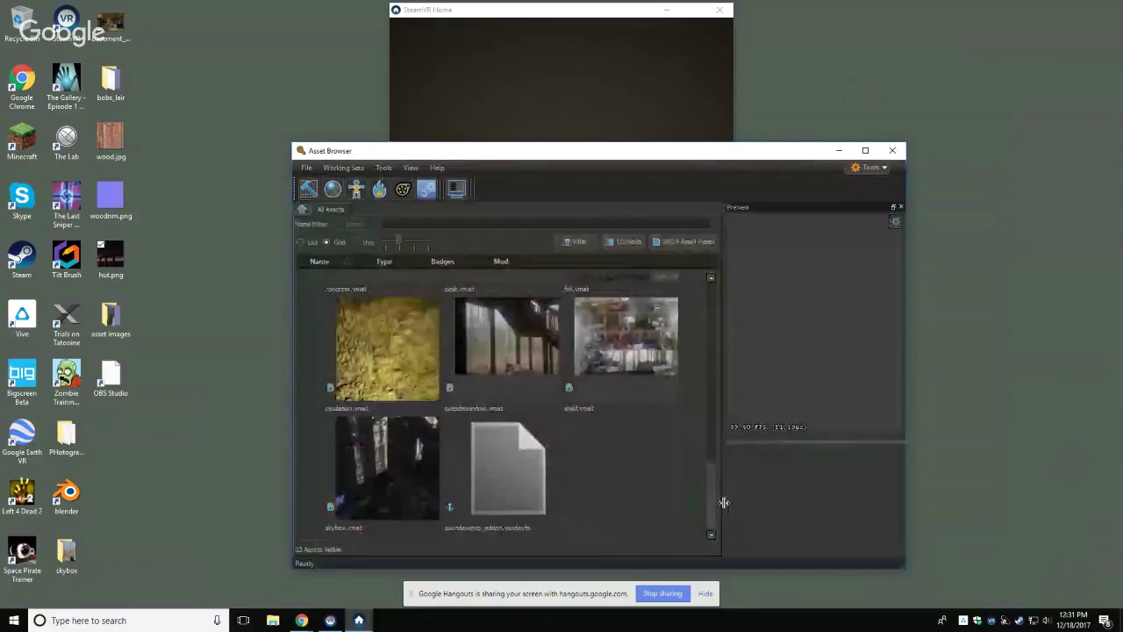
scroll(709, 395, up, 2)
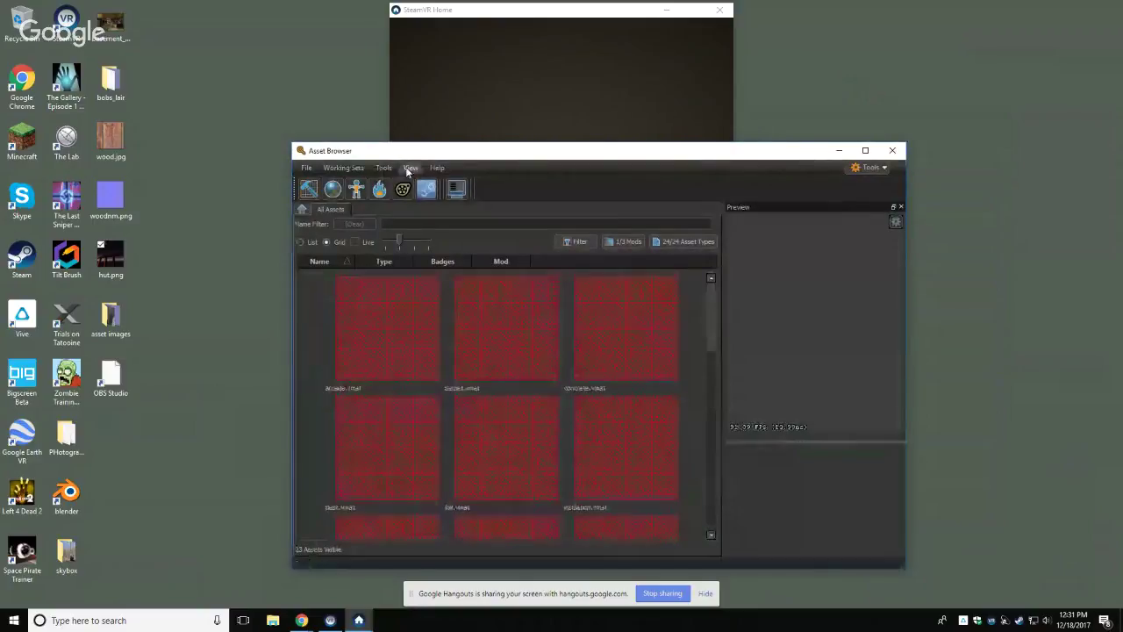
click(307, 191)
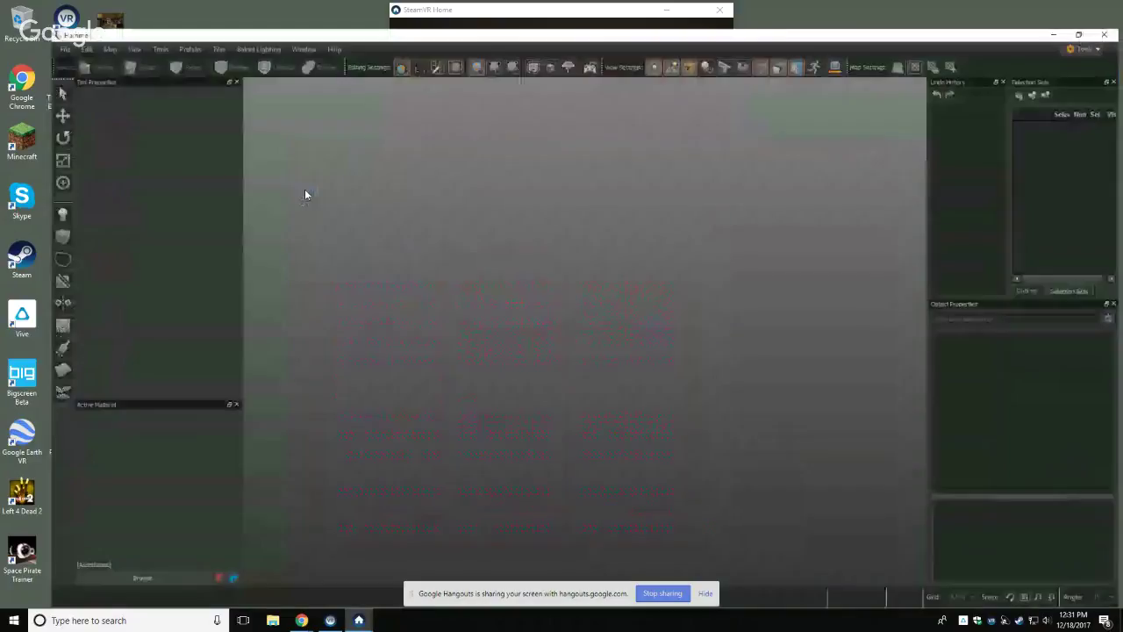
click(14, 20)
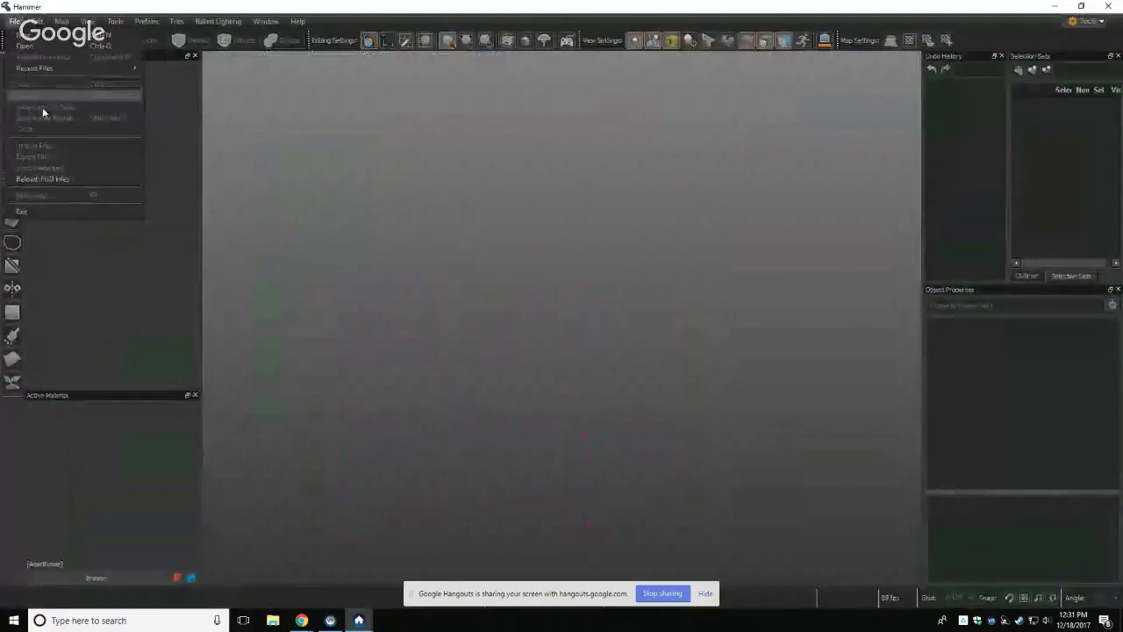
click(27, 46)
click(142, 95)
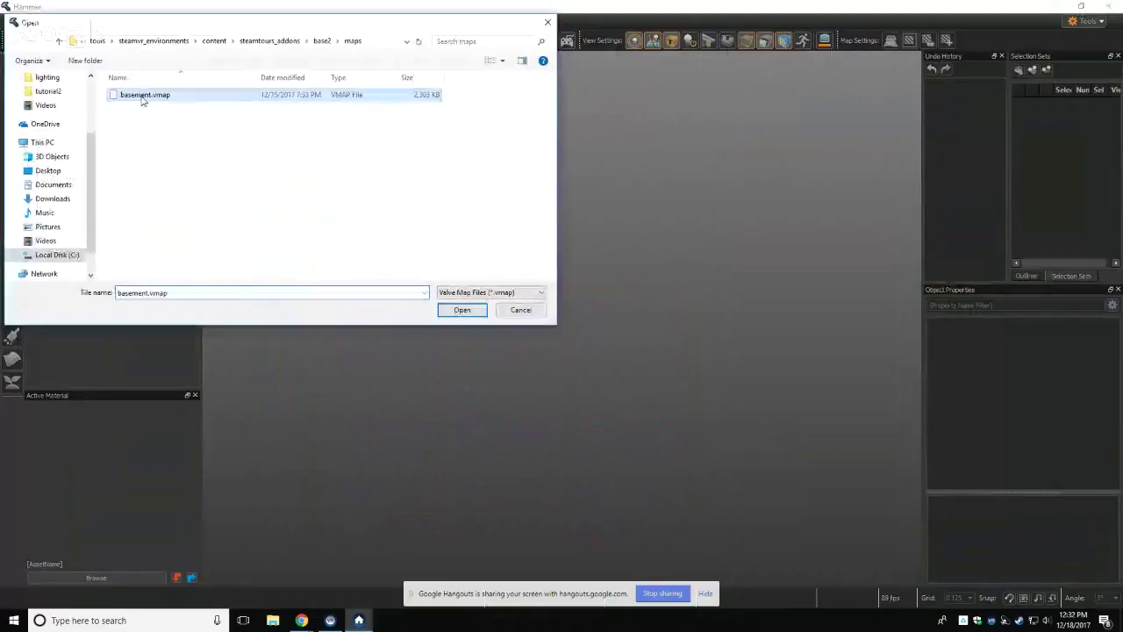
click(458, 313)
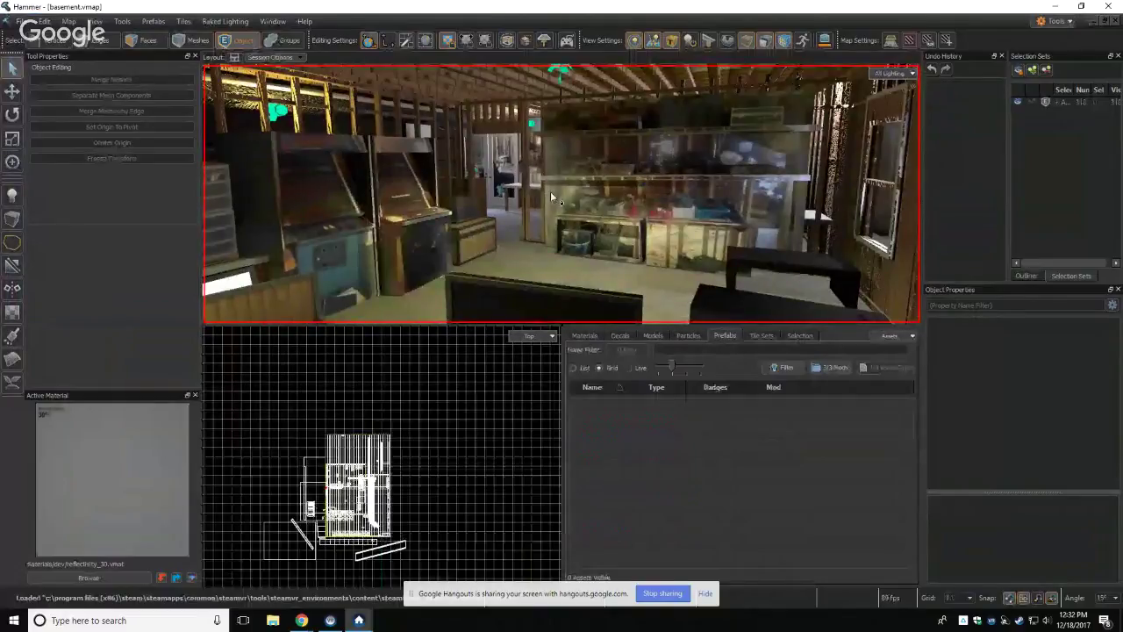
Step: Fly through the basement in the 3D view to examine its lighting, framing, ceiling and furniture
key(z)
key(w)
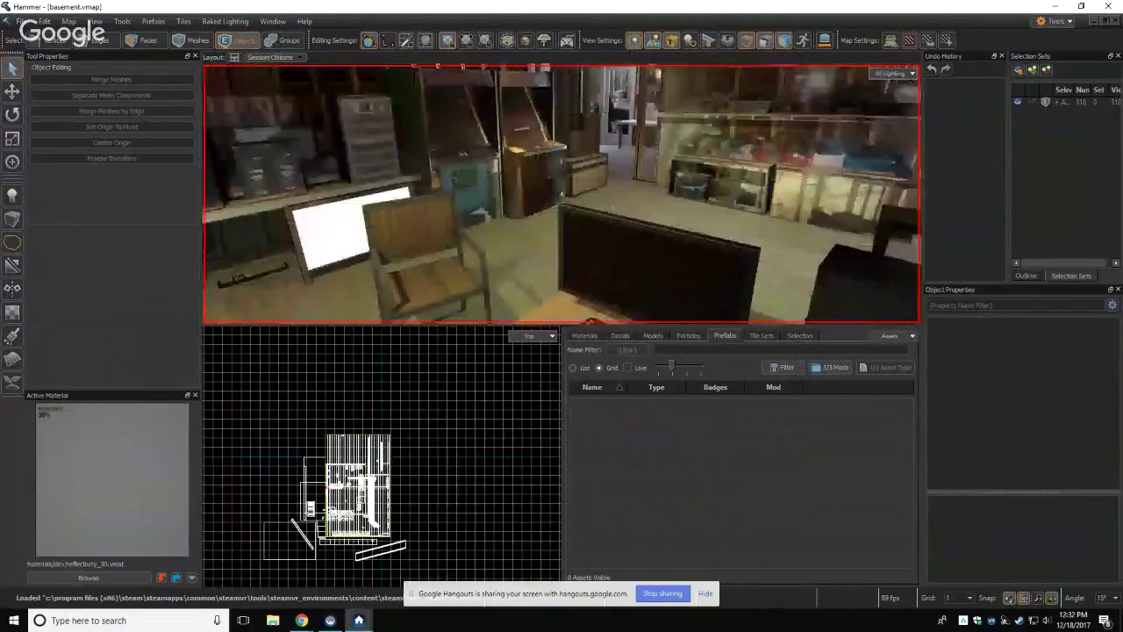
key(e)
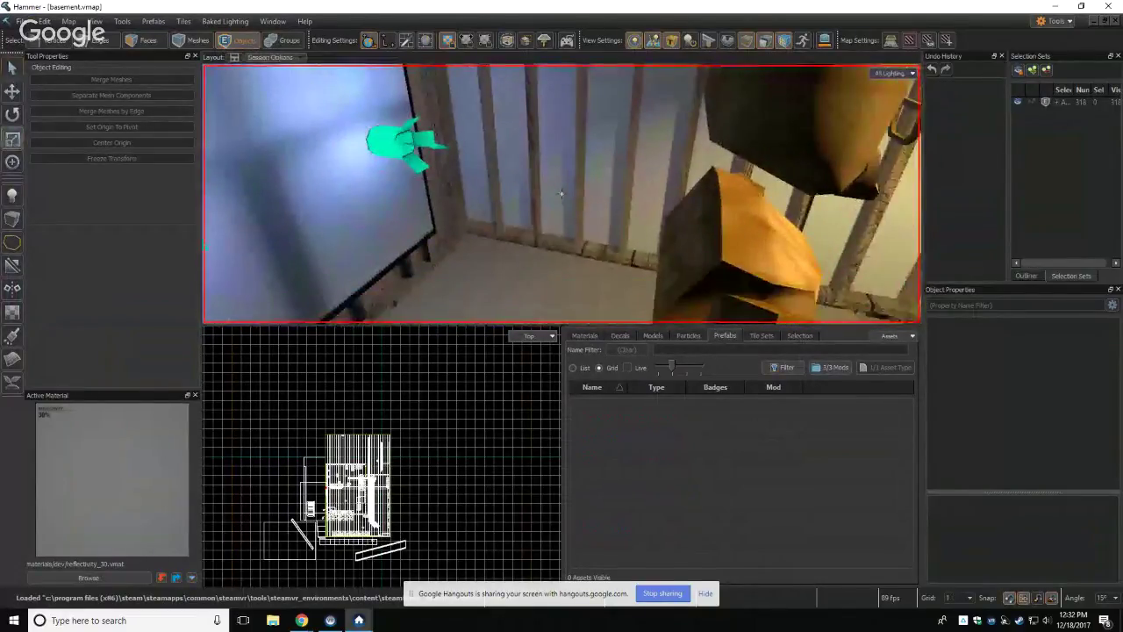
key(w)
key(w)
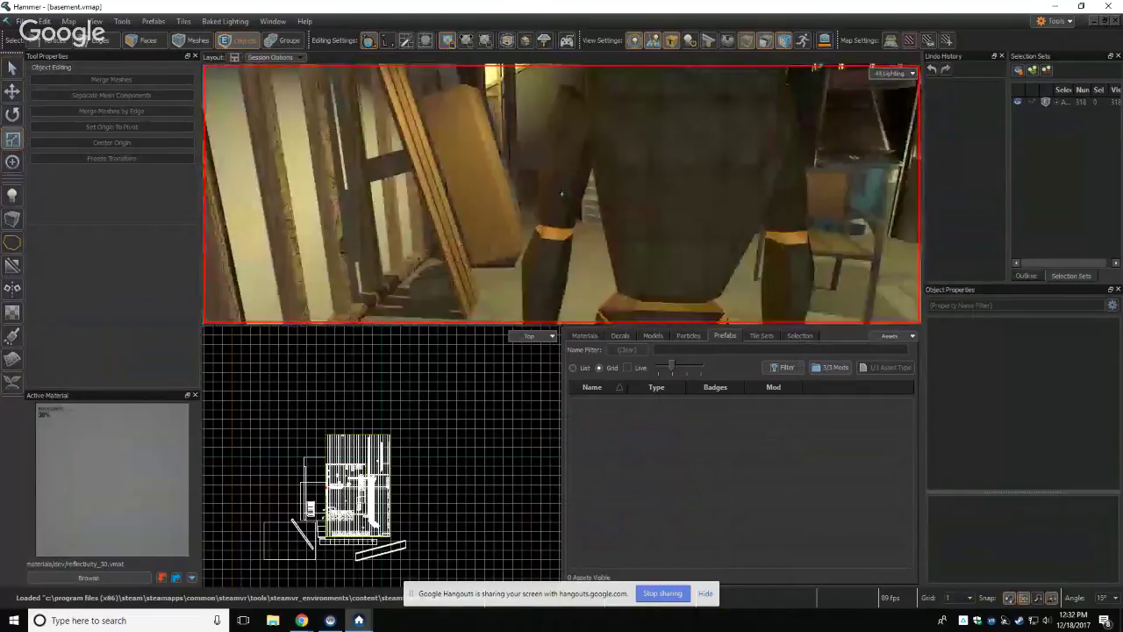
key(w)
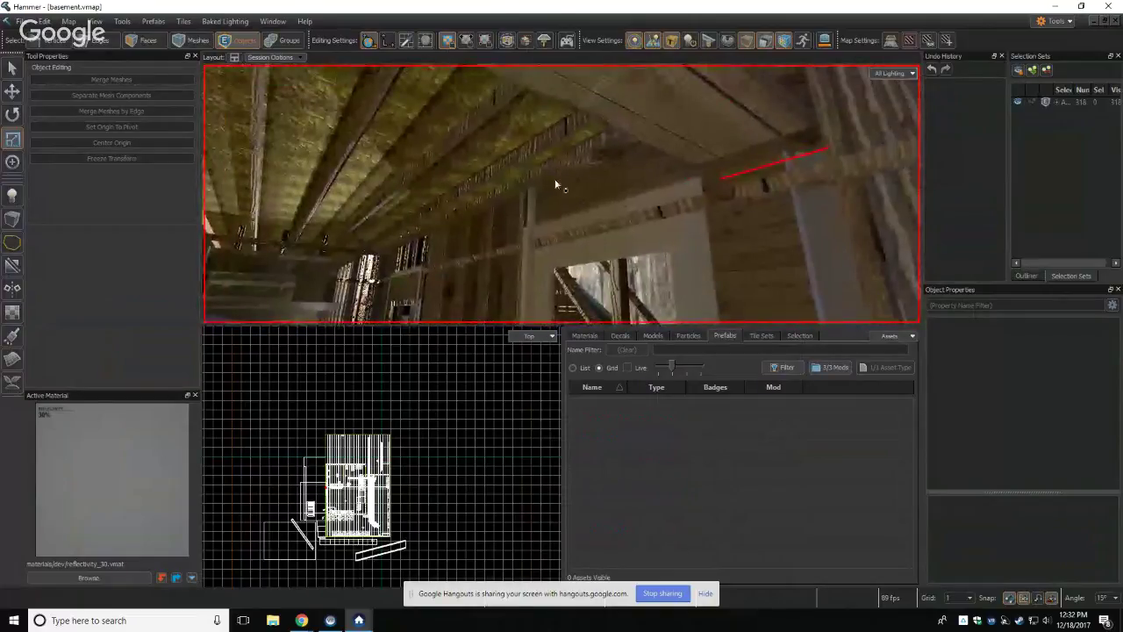
click(514, 162)
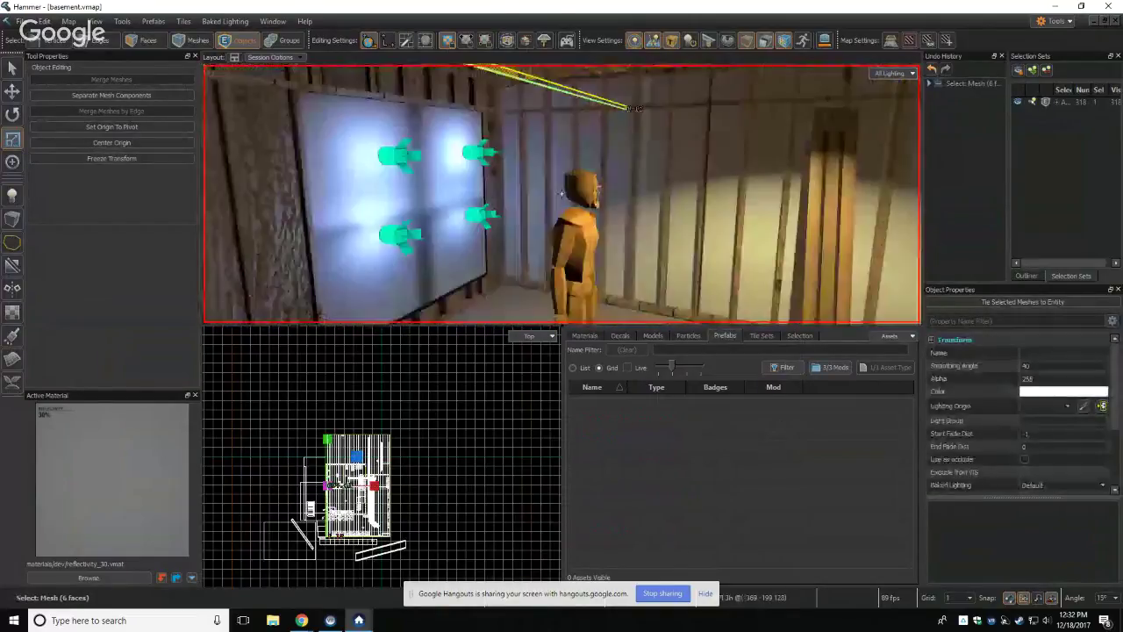
key(w)
key(s)
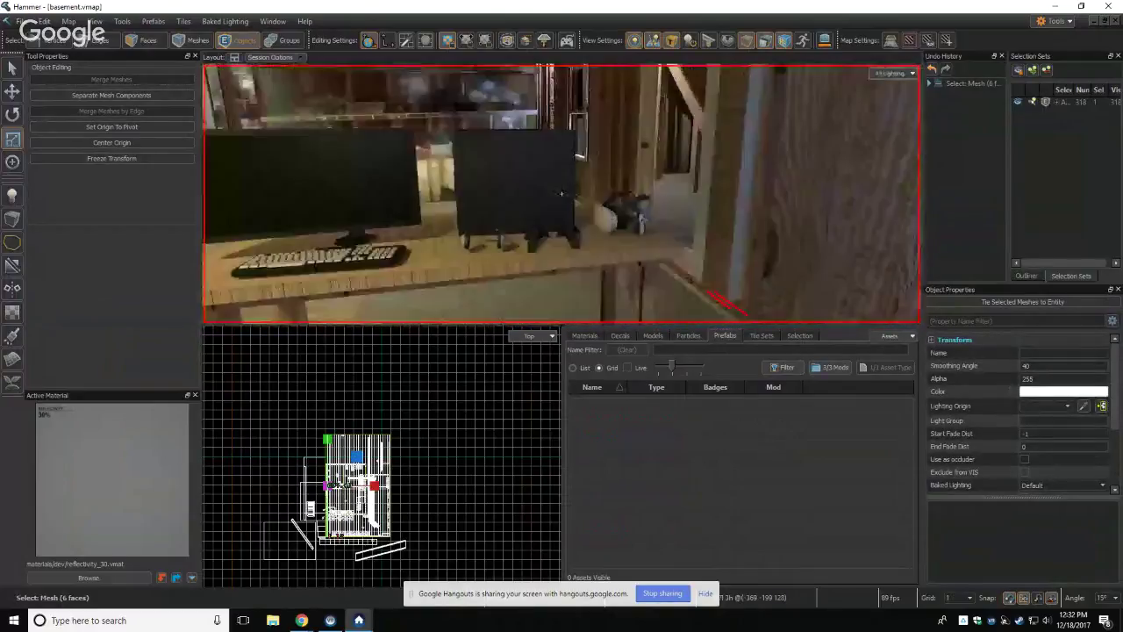
key(d)
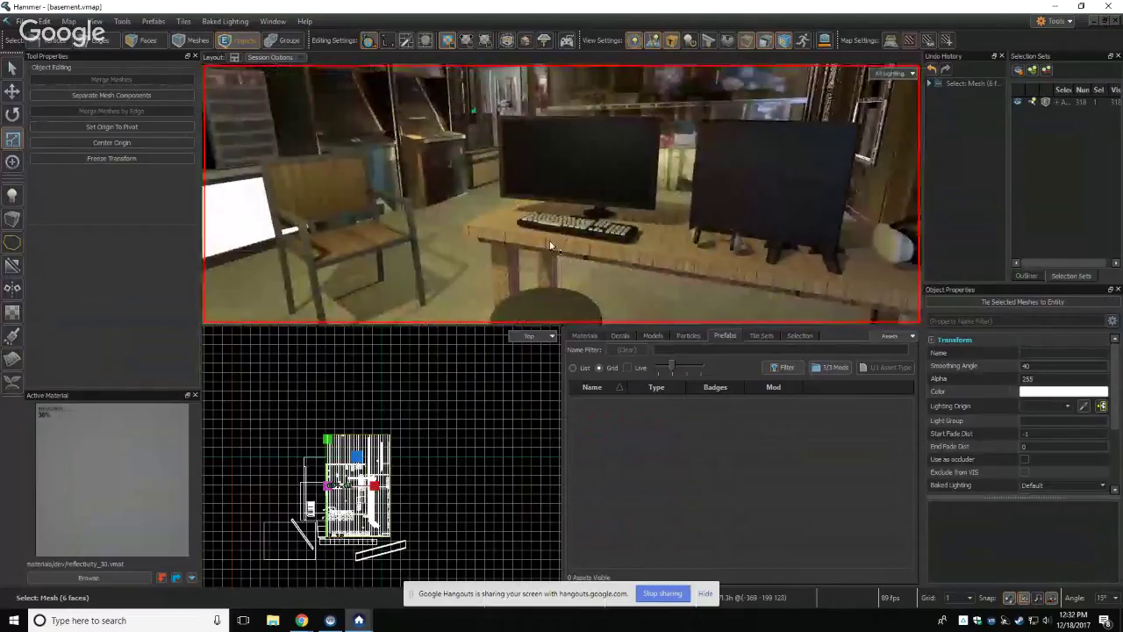
Step: Select the desk's tabletop mesh to examine how it is built, and preview the other open tool windows
click(631, 244)
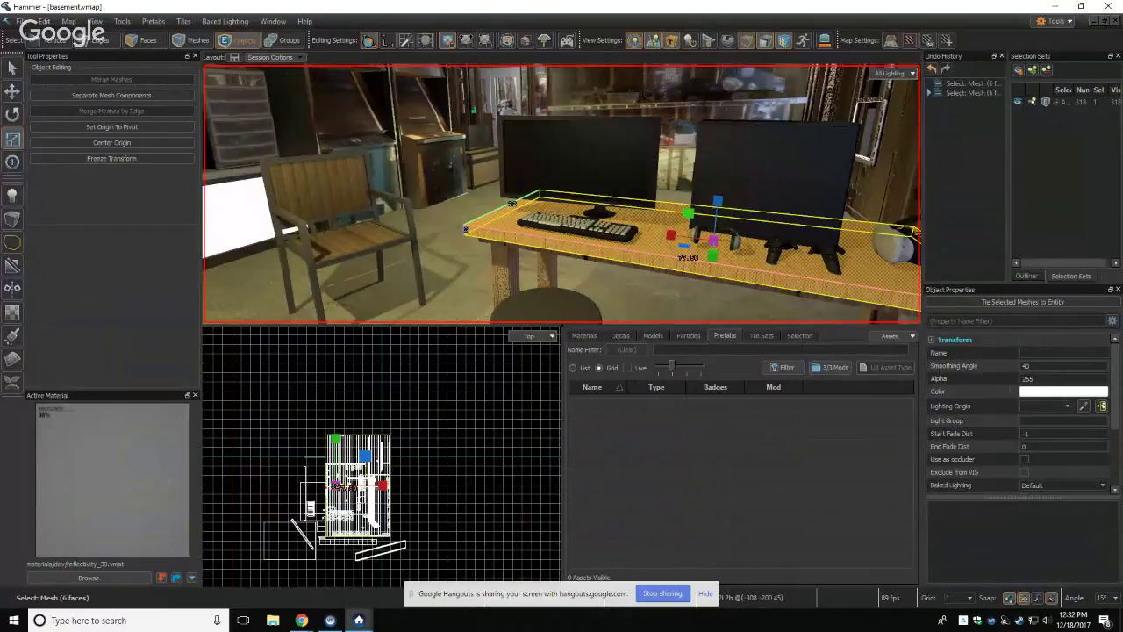
right_drag(696, 184, 638, 272)
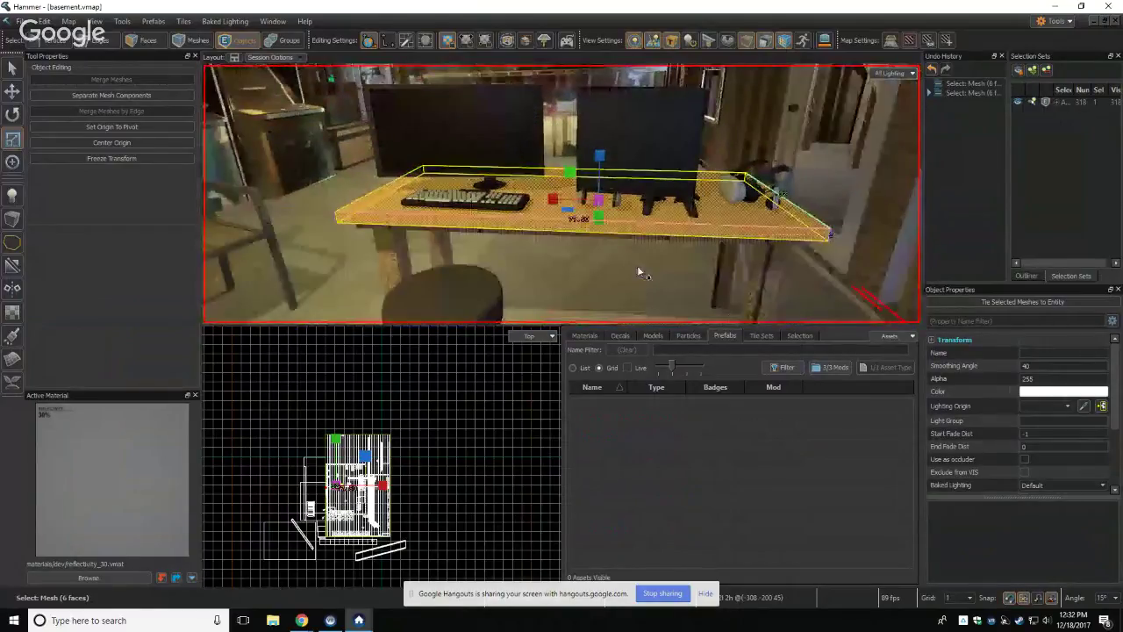
click(639, 272)
click(588, 209)
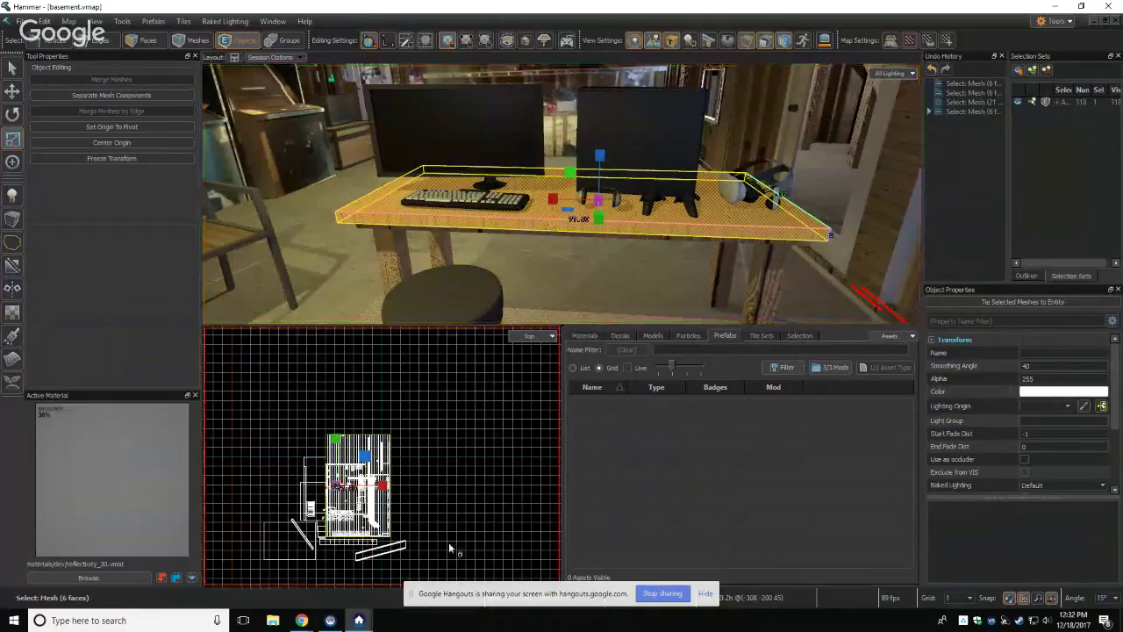
click(359, 620)
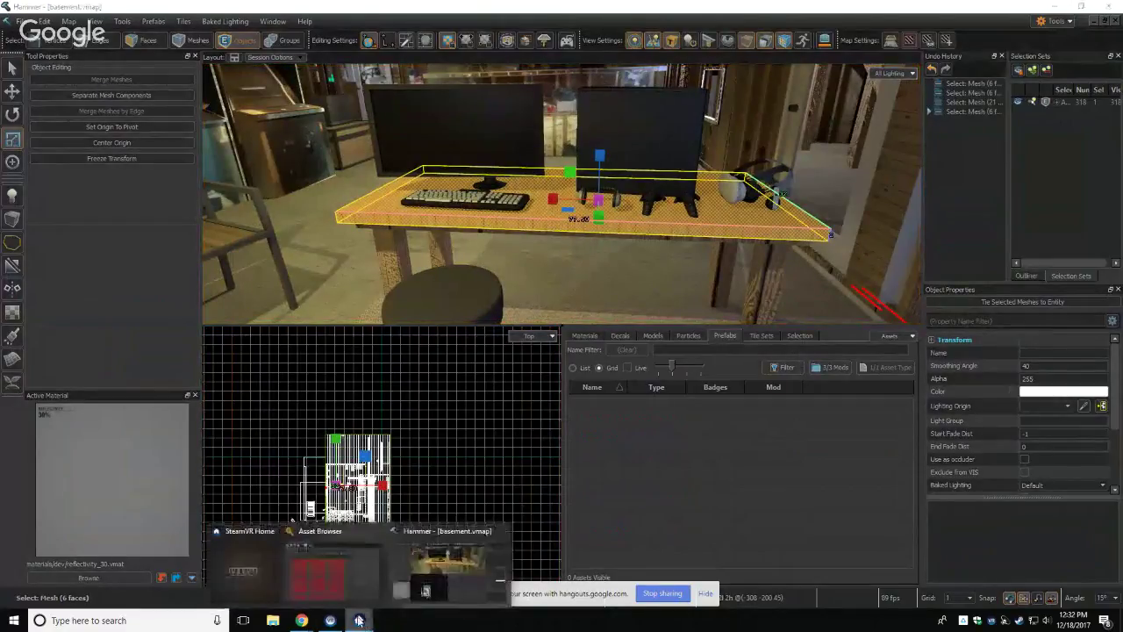
mouse_move(240, 576)
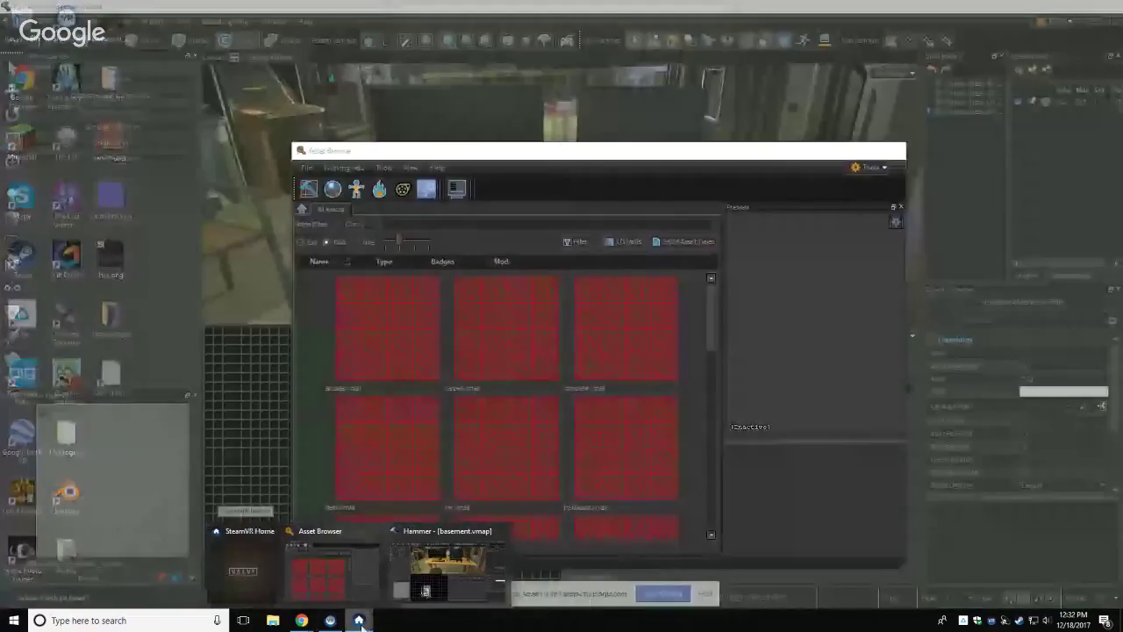
click(361, 626)
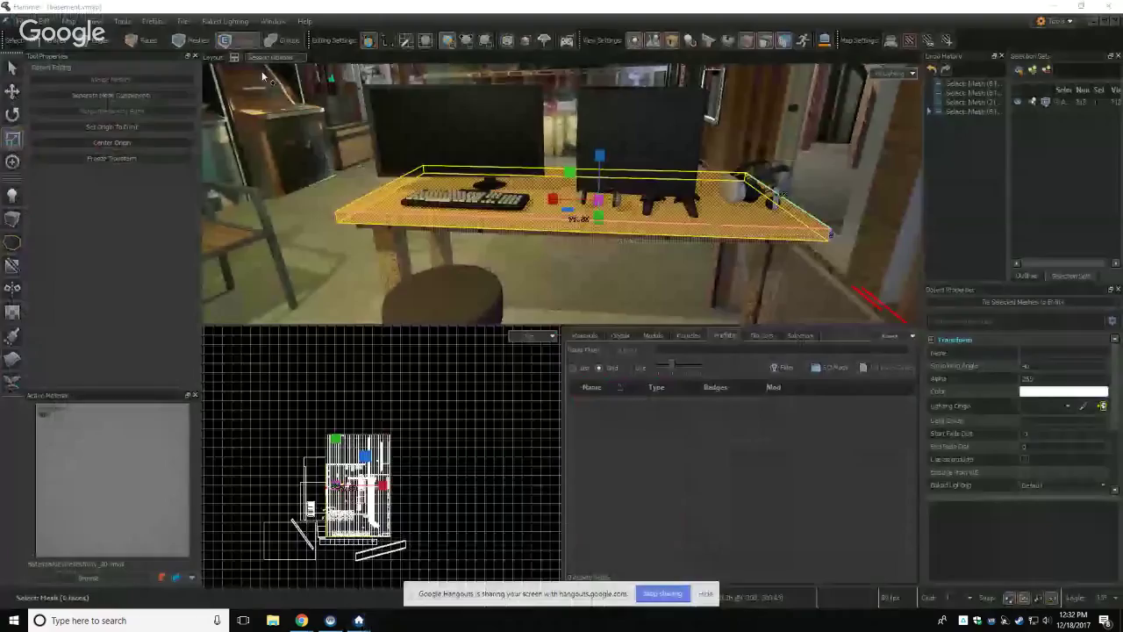
Step: Select the stool prop and the textured shelf meshes to examine how the rest of the basement is built
click(450, 294)
key(f)
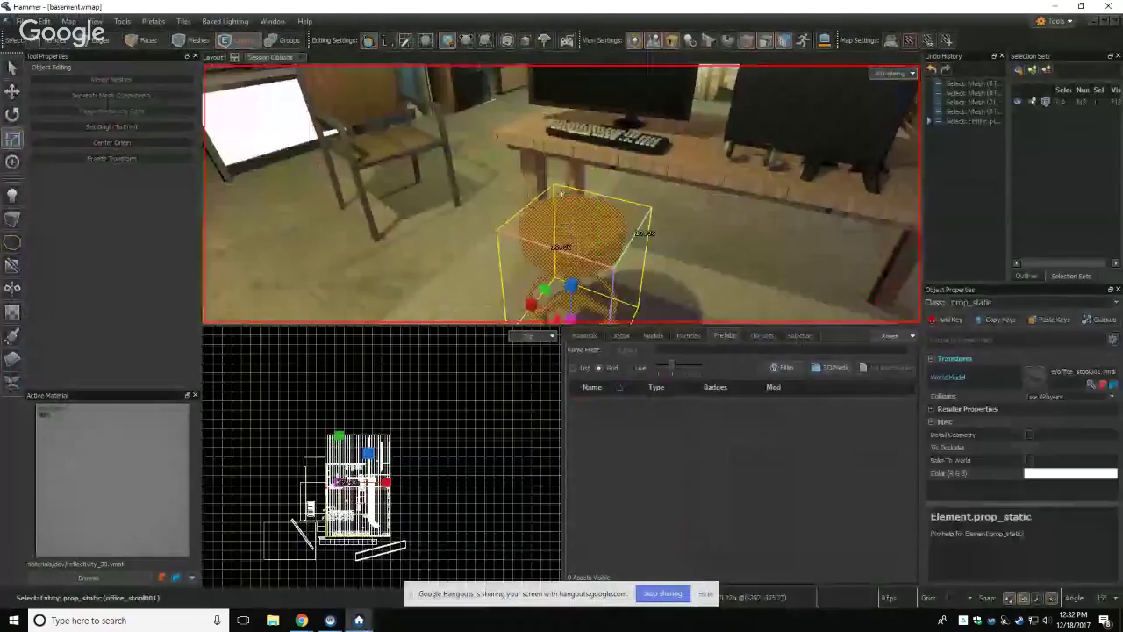
right_drag(562, 194, 489, 288)
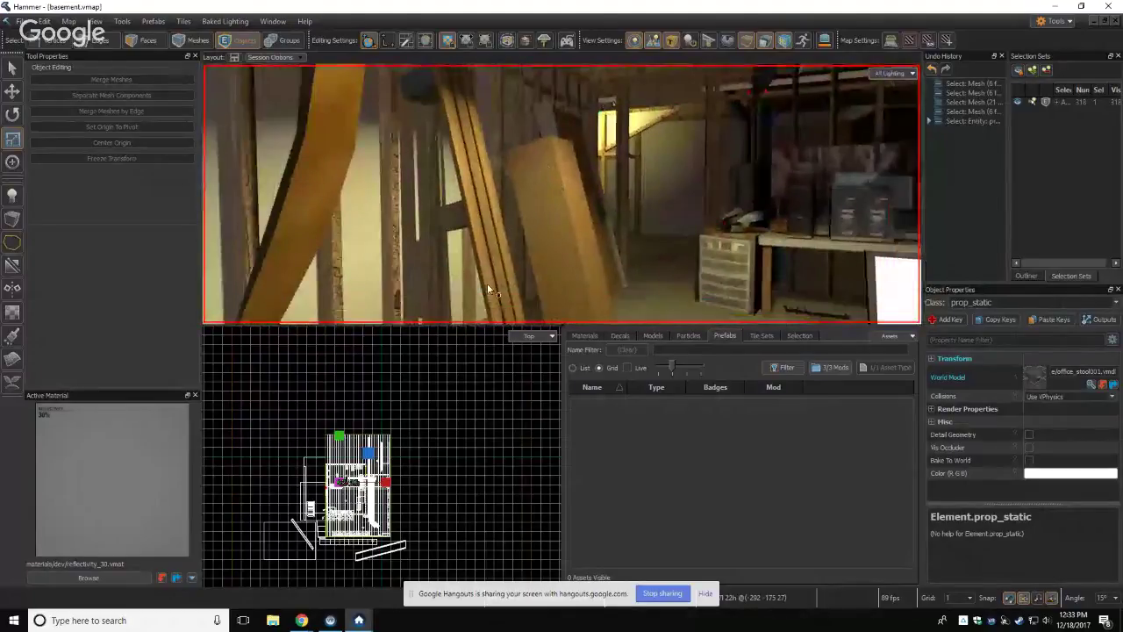
click(477, 231)
right_drag(615, 219, 562, 193)
click(530, 192)
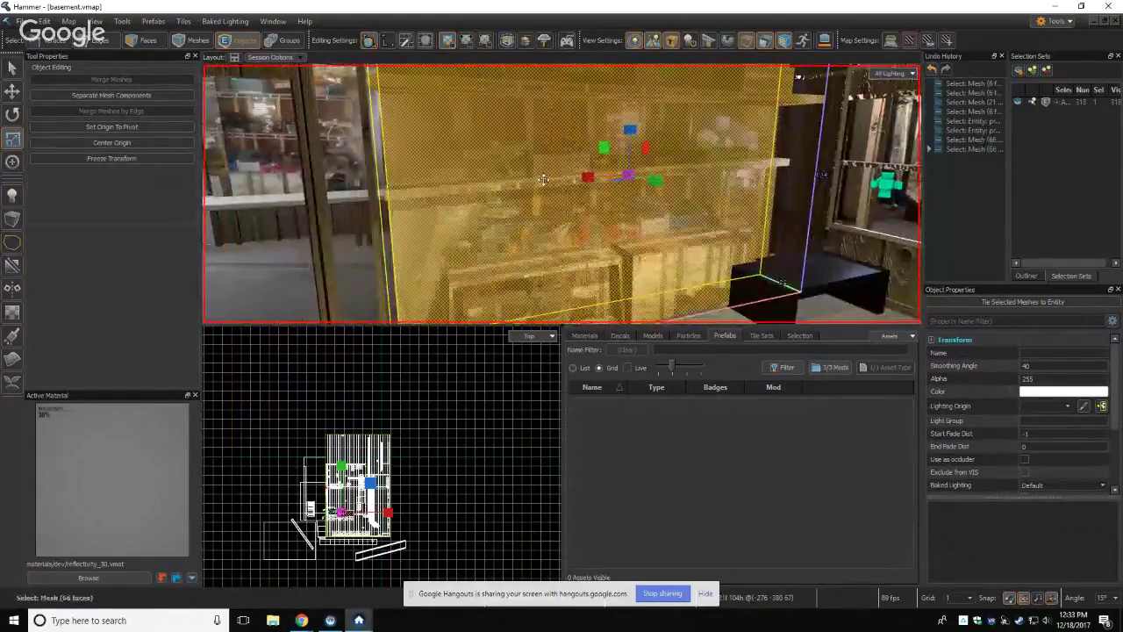
click(346, 162)
right_drag(562, 193, 562, 193)
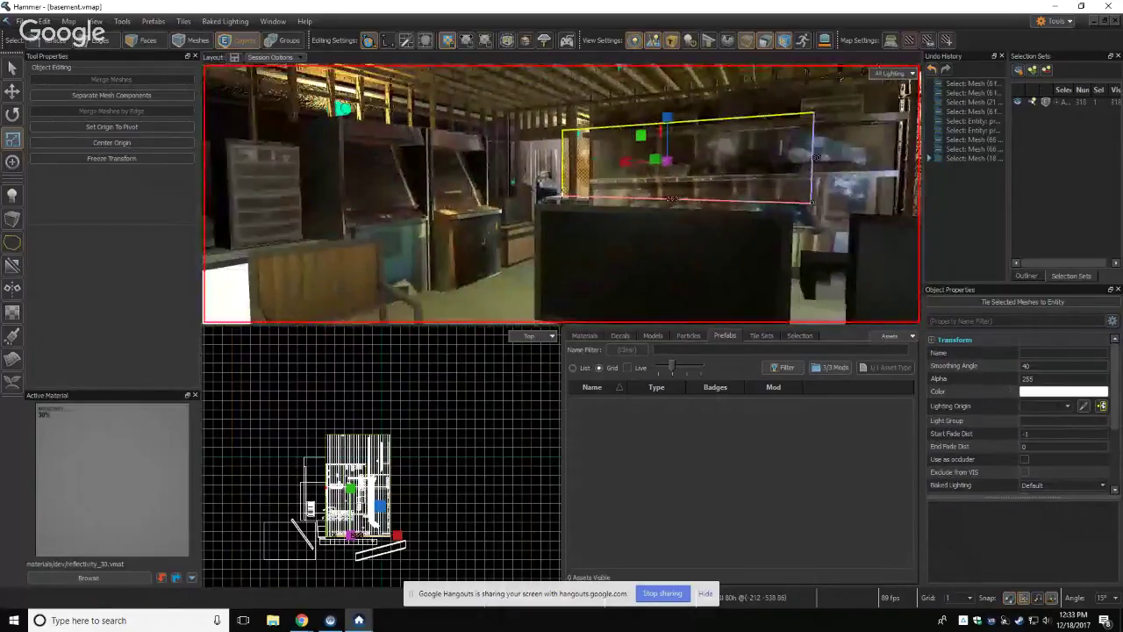
Step: Exit Hammer and shut down all the Workshop tools
click(20, 21)
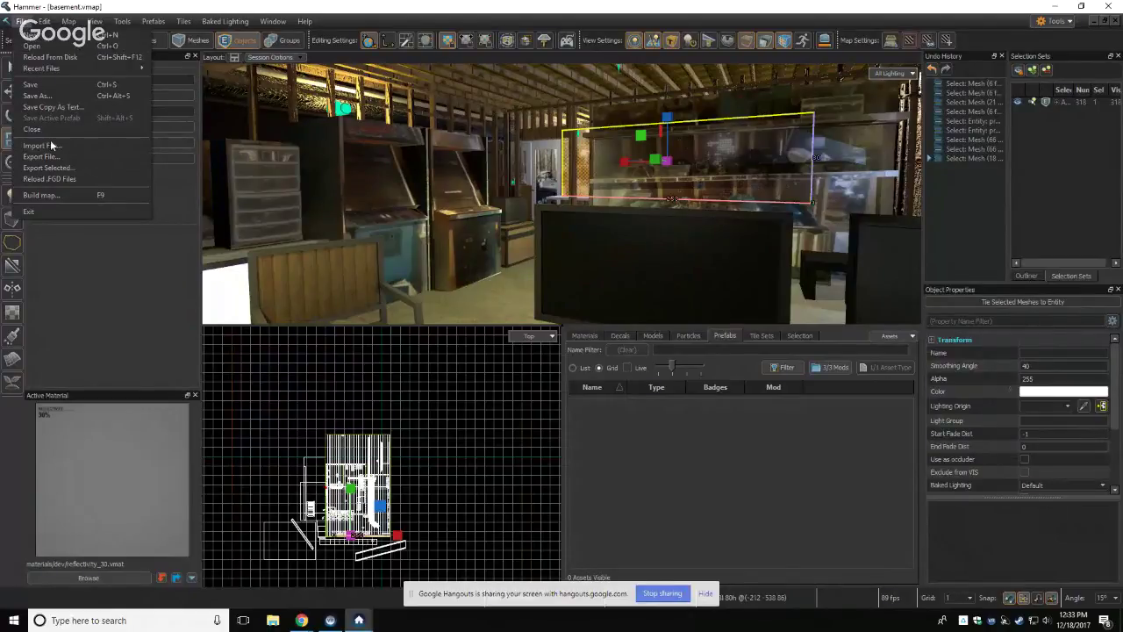
click(43, 211)
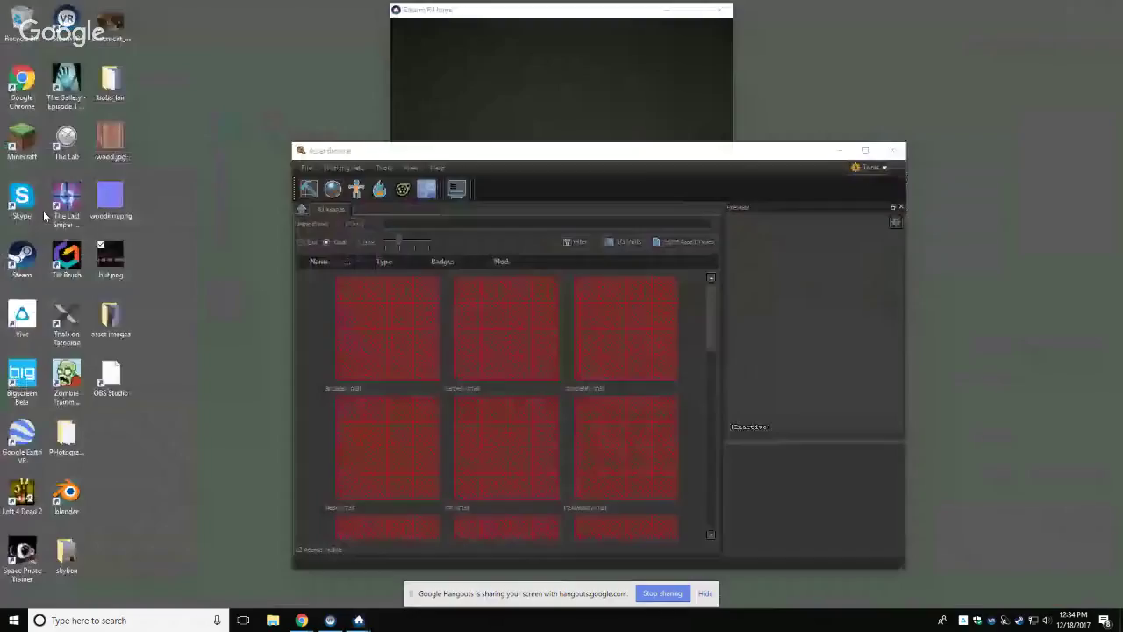
click(311, 171)
click(340, 198)
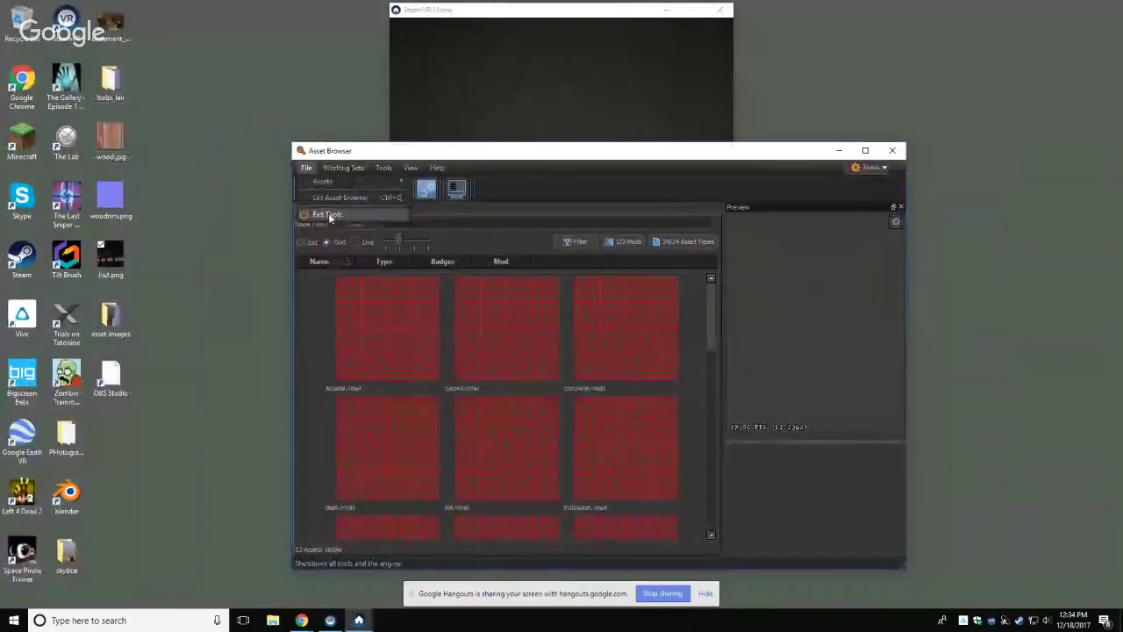
Step: Open the SteamVR environment creation tools and launch them with the lighting addon
right_click(991, 621)
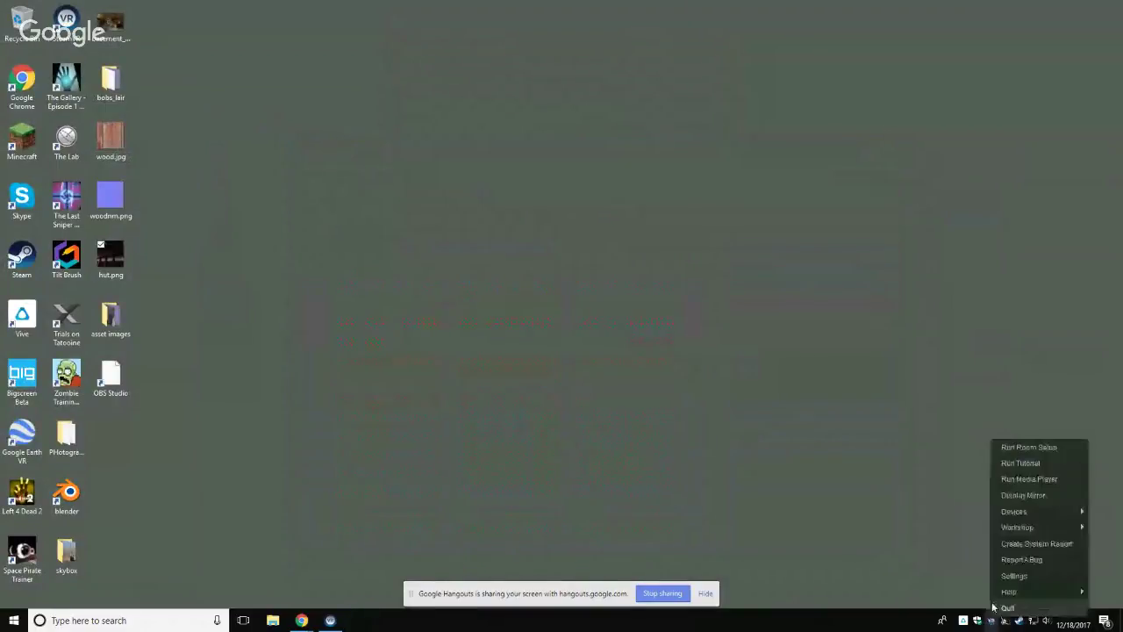
mouse_move(1033, 530)
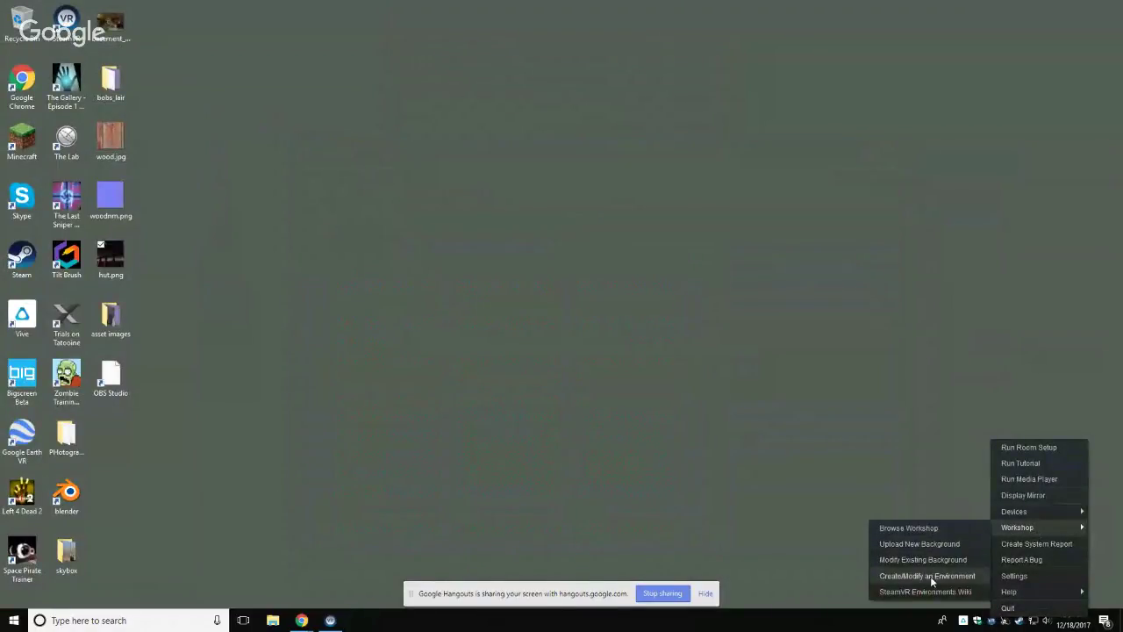
click(896, 576)
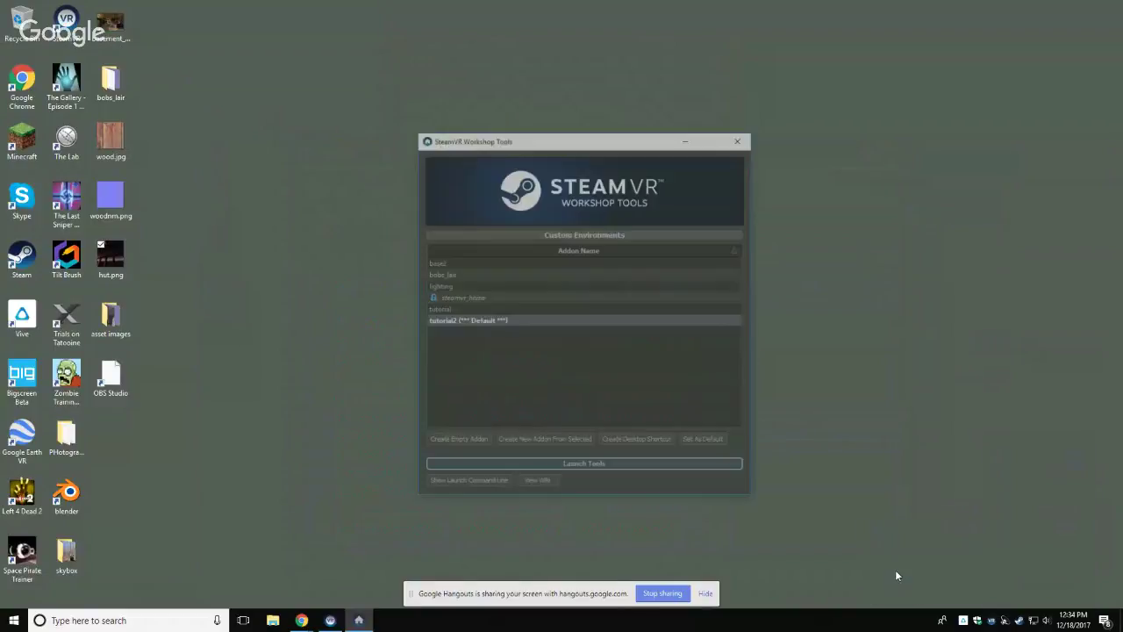
click(450, 287)
click(584, 467)
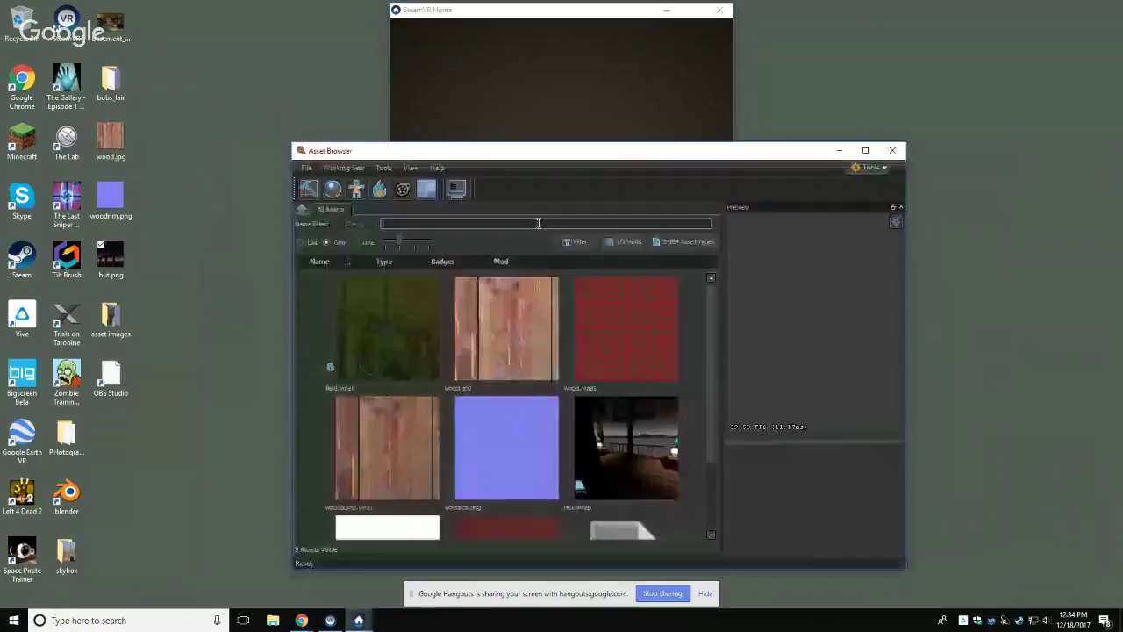
Step: Find hut.vmap among the lighting addon's assets, open it in Hammer and maximize its 3D view
scroll(619, 375, down, 3)
scroll(620, 375, up, 3)
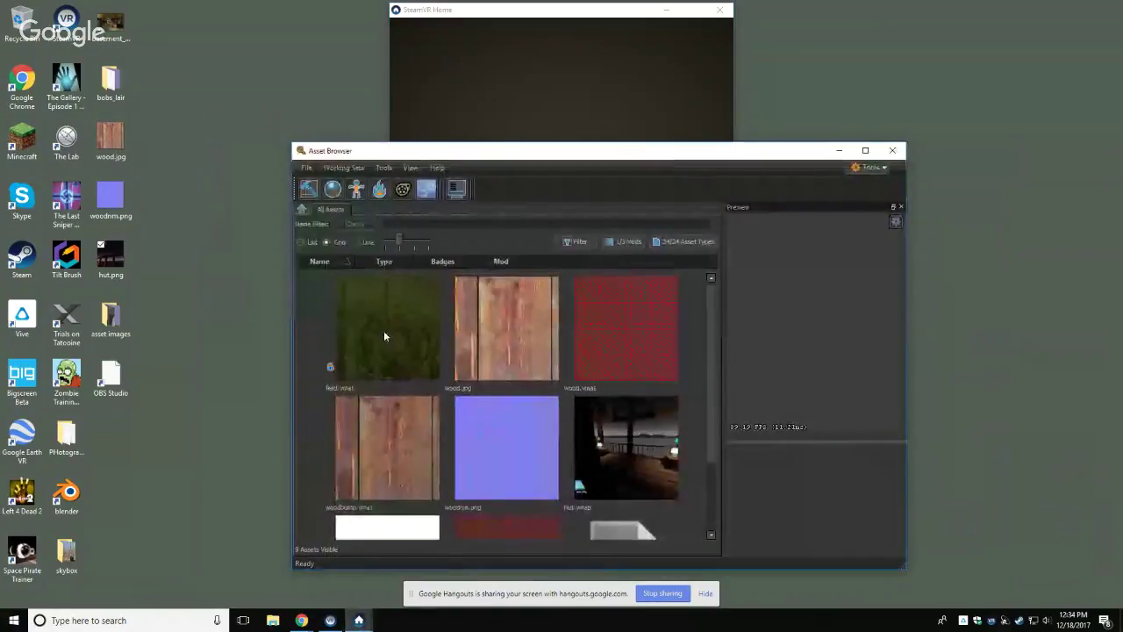
scroll(509, 369, down, 2)
scroll(427, 350, up, 2)
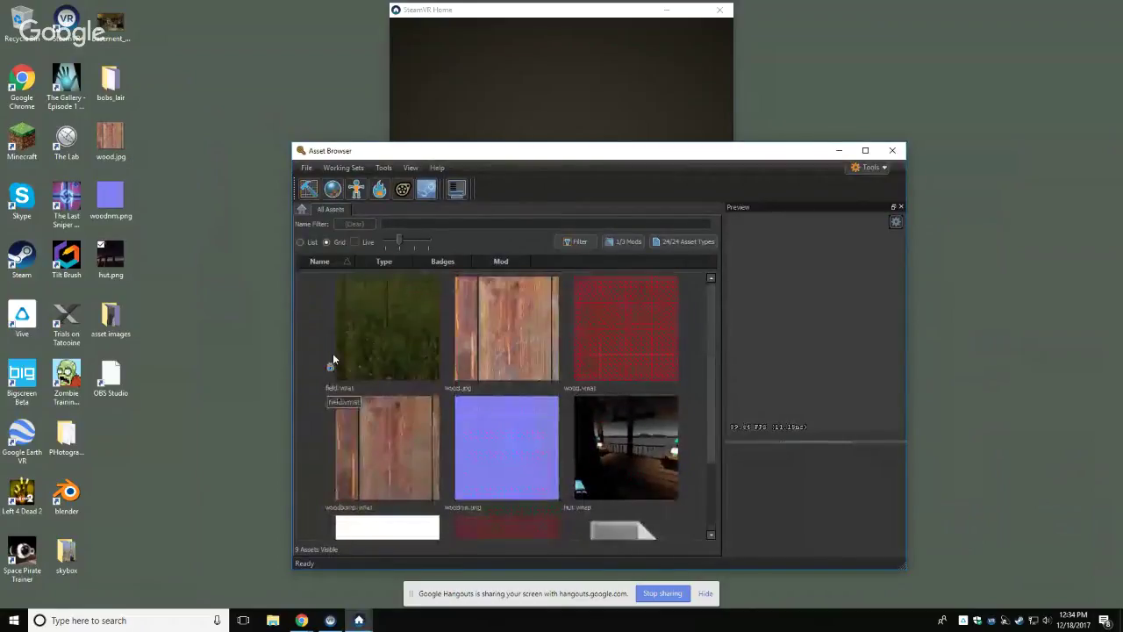
scroll(333, 355, down, 2)
click(612, 365)
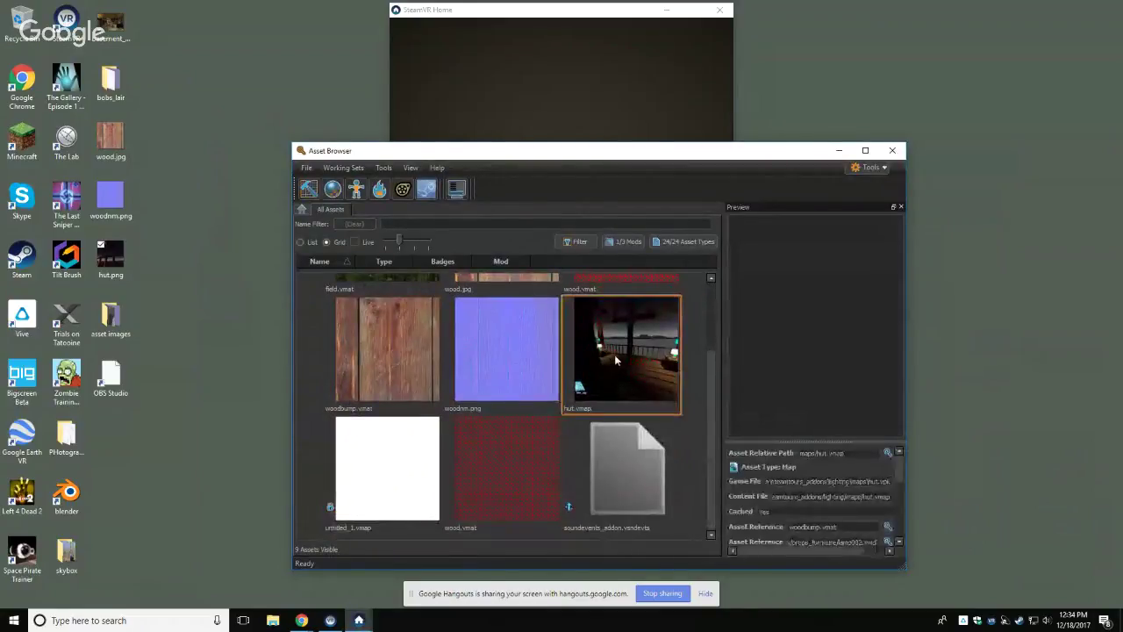
double_click(615, 354)
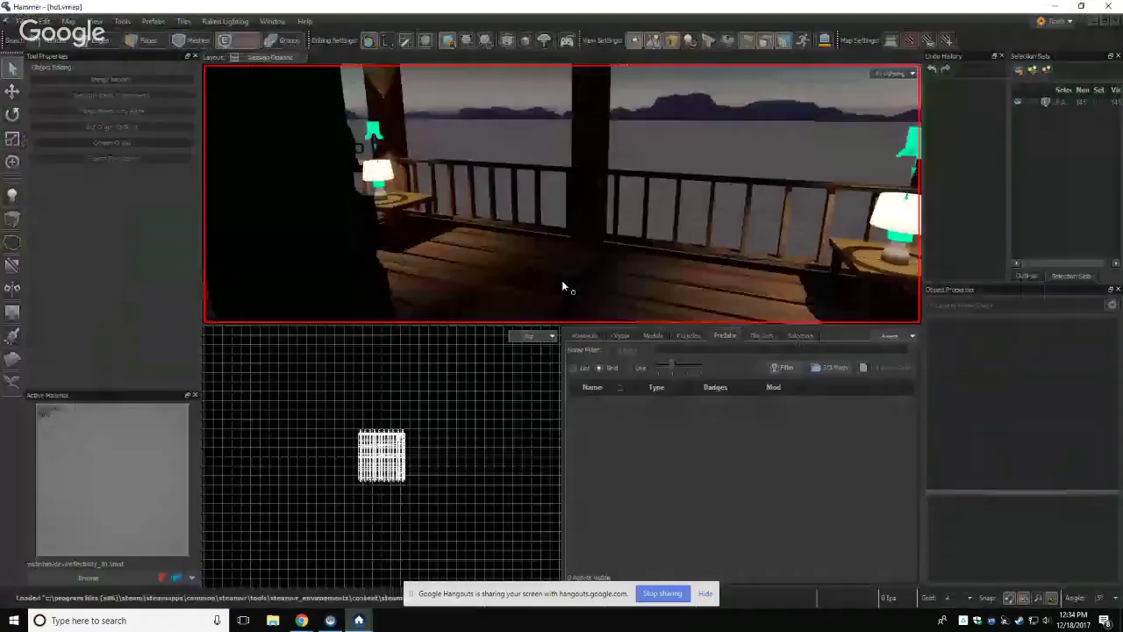
key(shift+z)
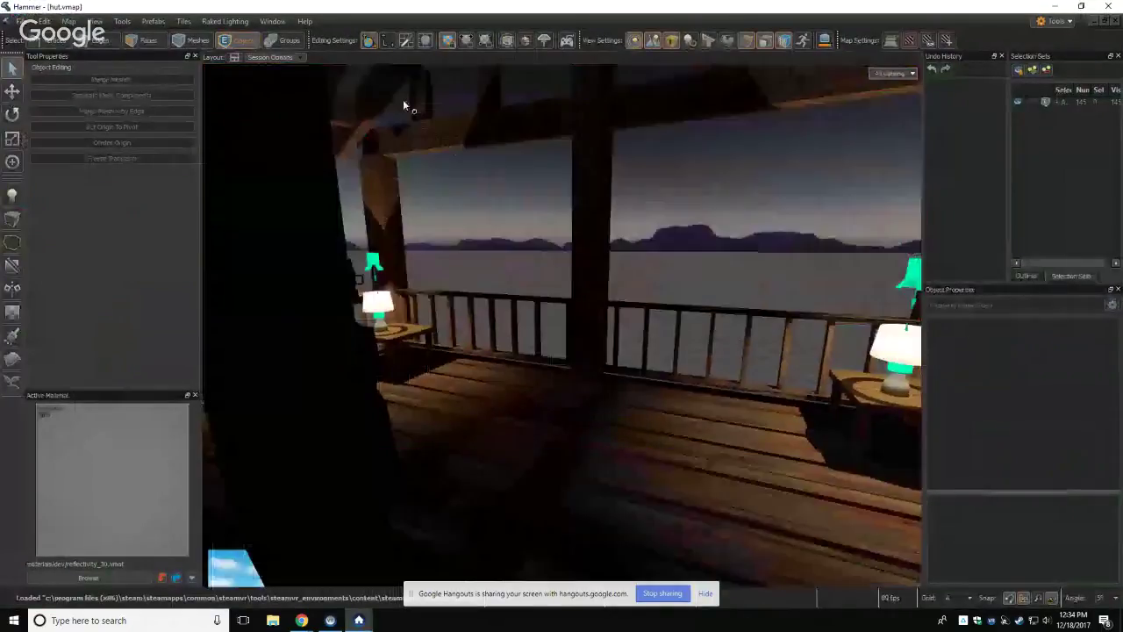
Step: Build the hut map with loading in the engine after building enabled
key(z)
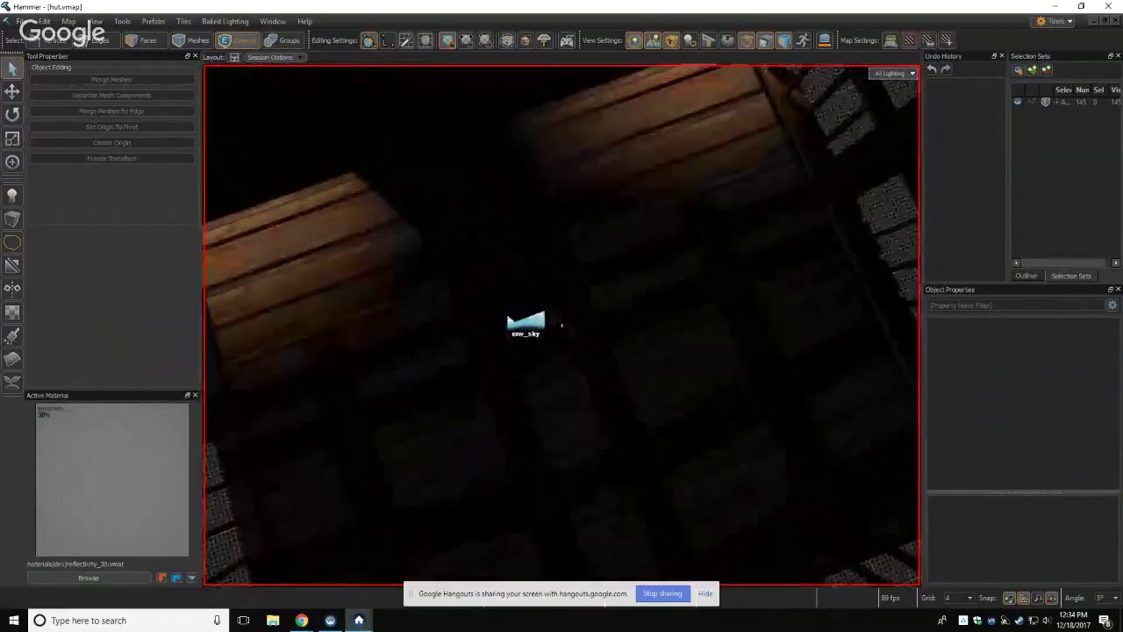
key(w)
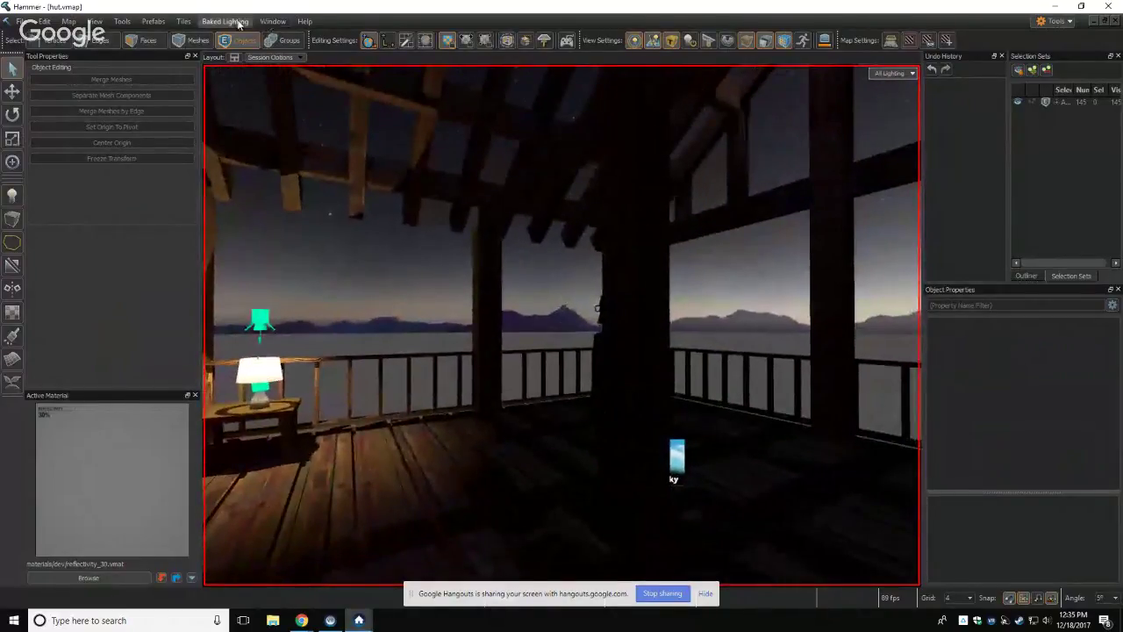
click(21, 21)
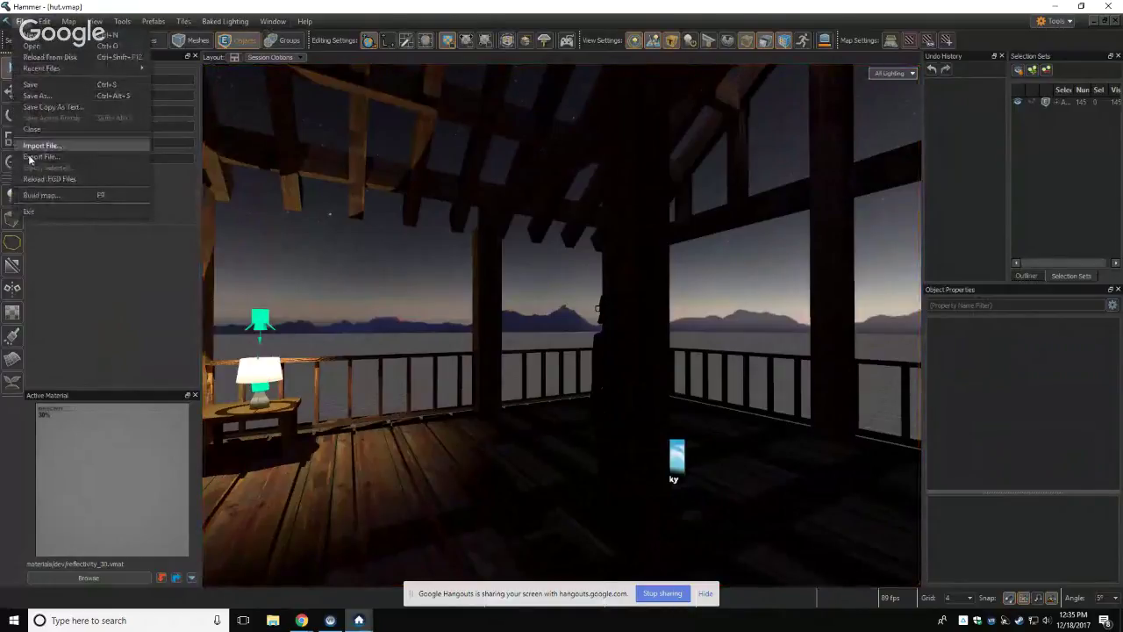
click(39, 195)
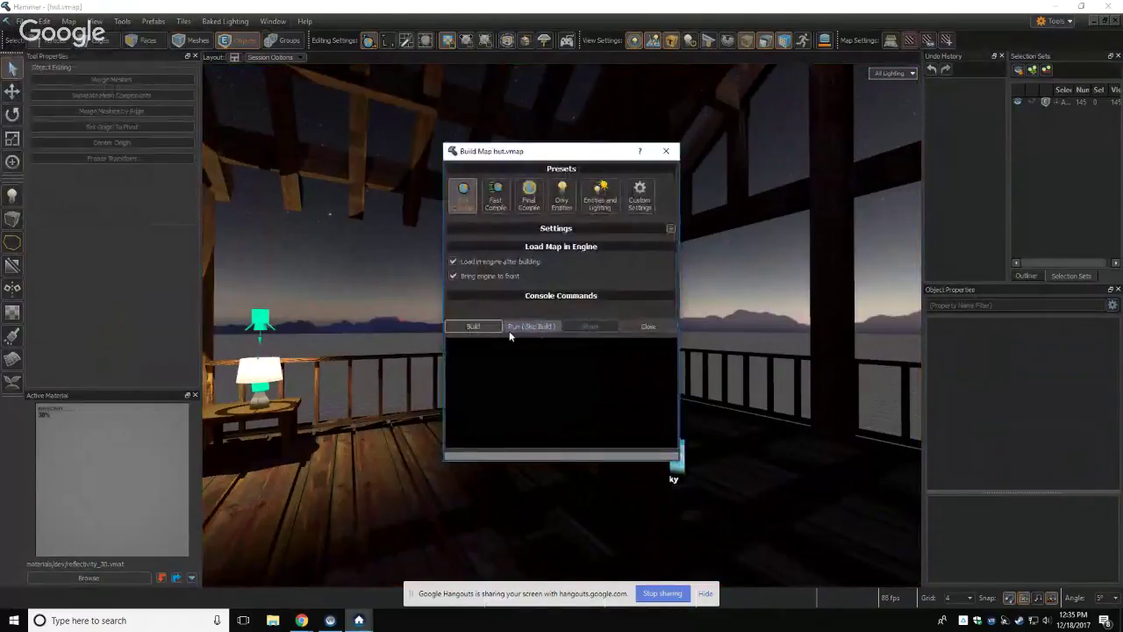
click(474, 327)
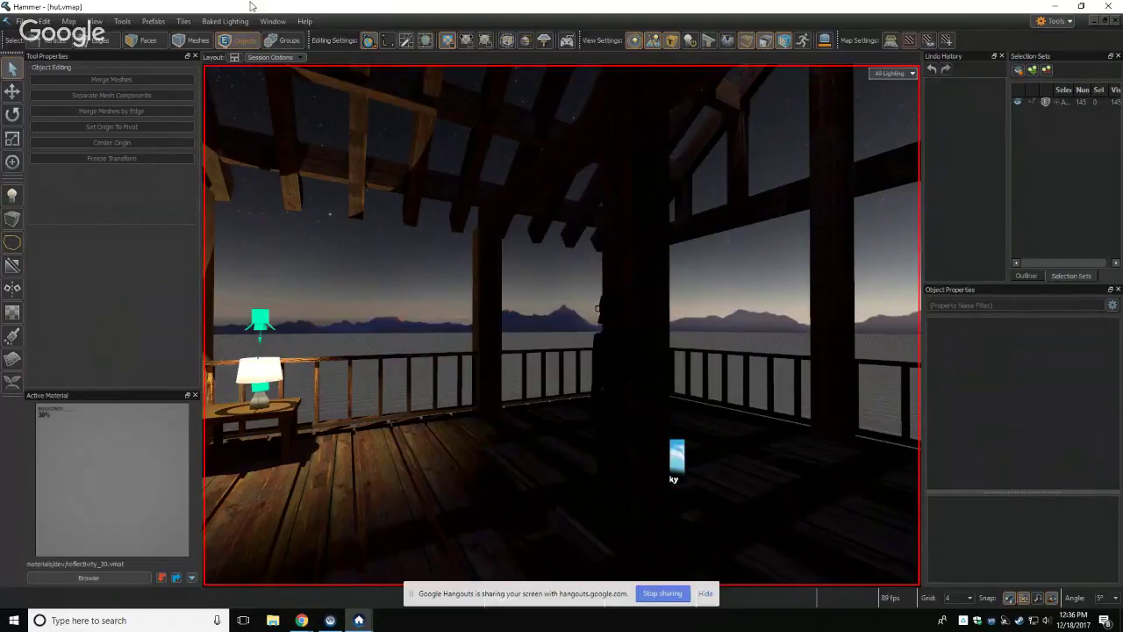
Step: Fly around the hut's deck to examine the railing, lamp lighting and wooden posts
click(20, 21)
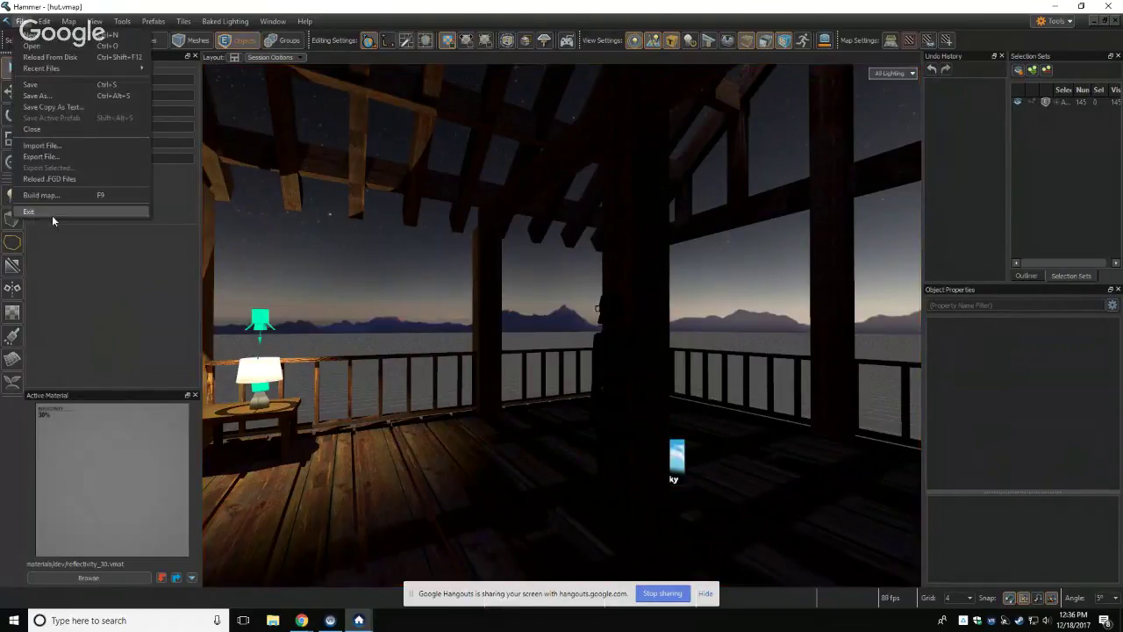
click(379, 257)
key(s)
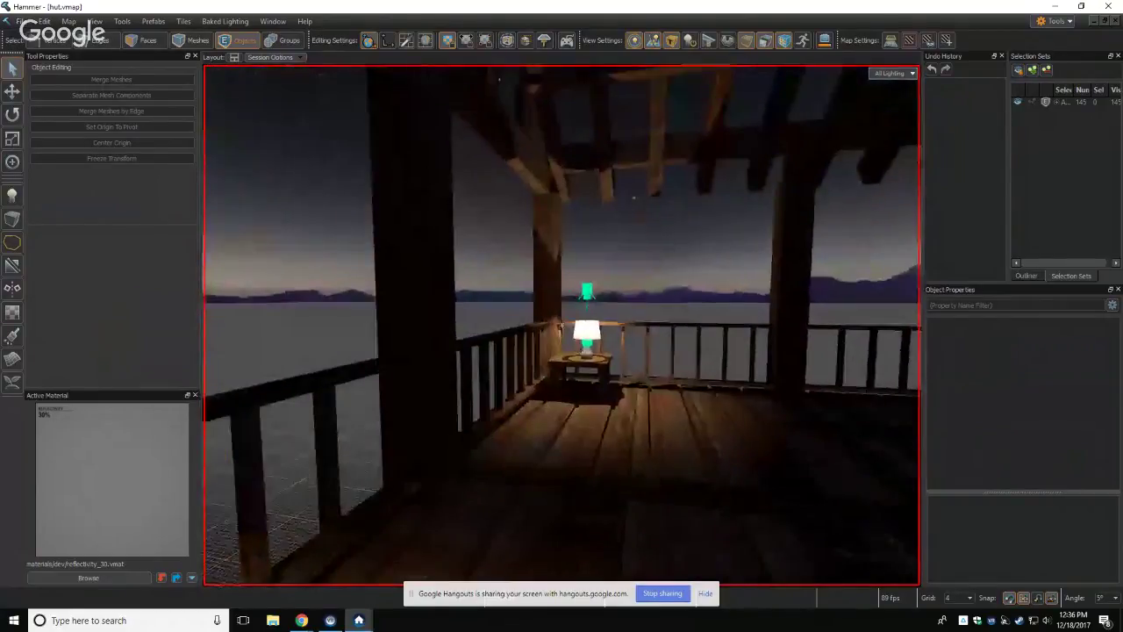
key(w)
key(s)
key(w)
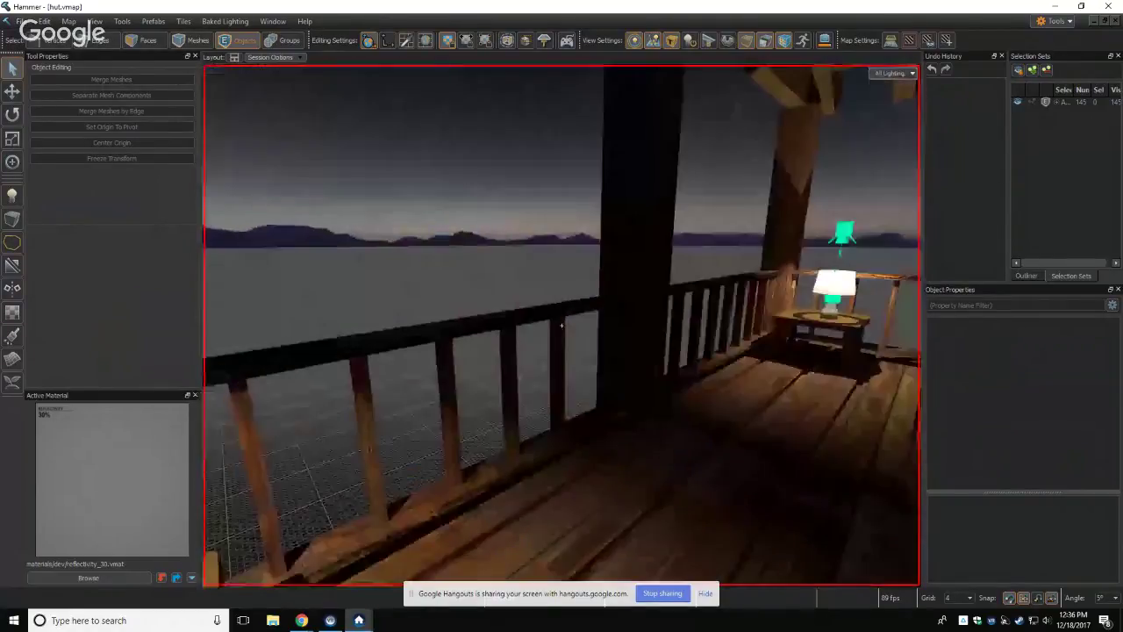
key(s)
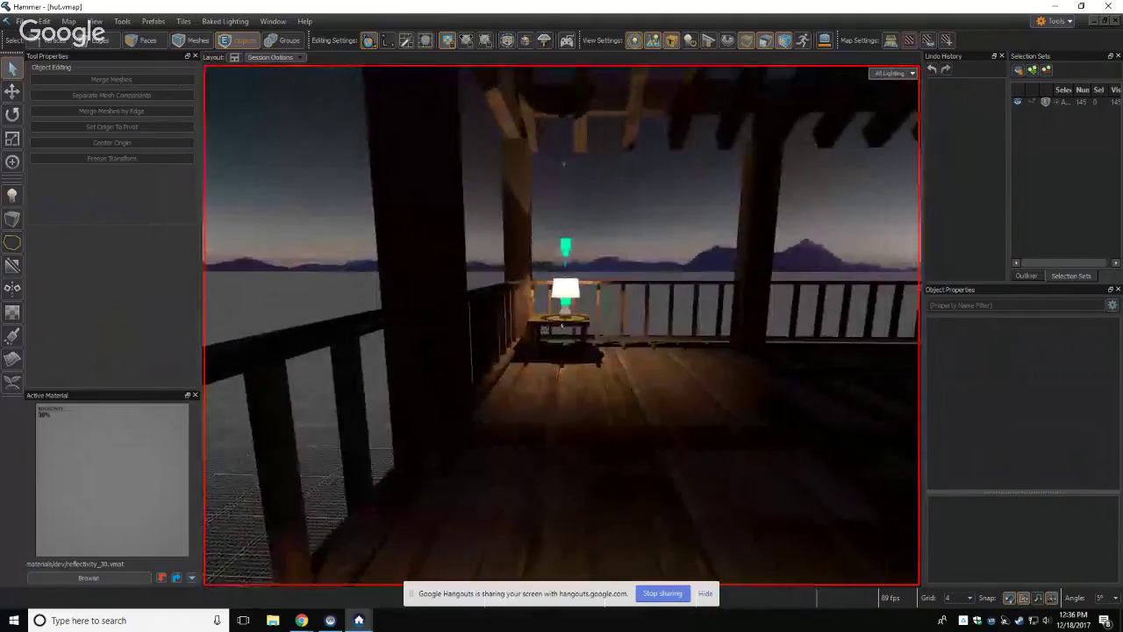
key(w)
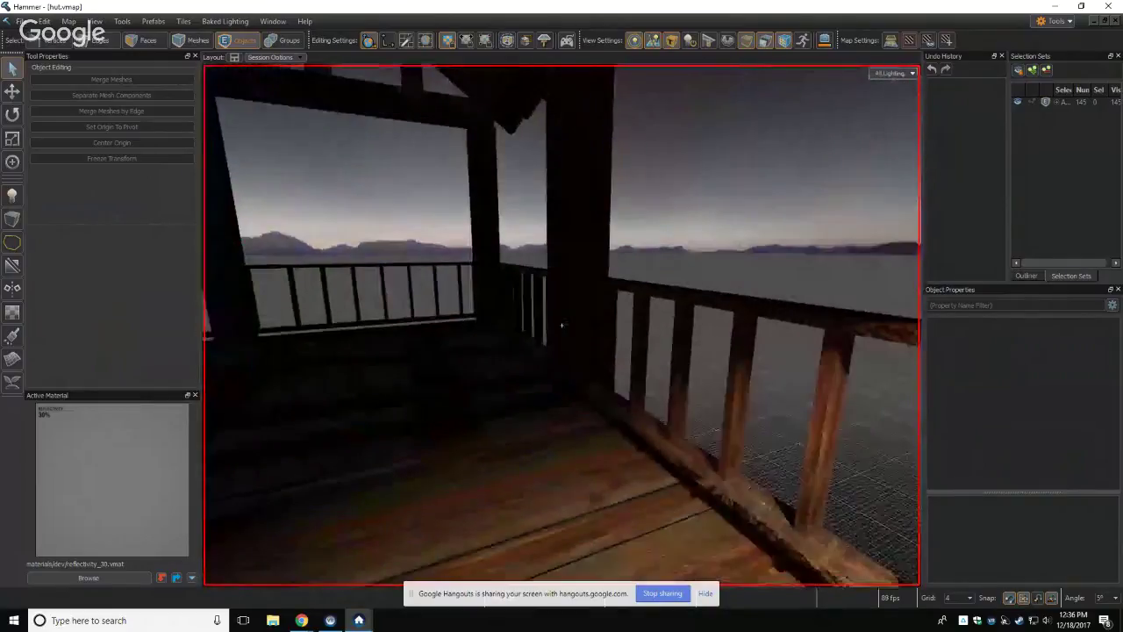
key(w)
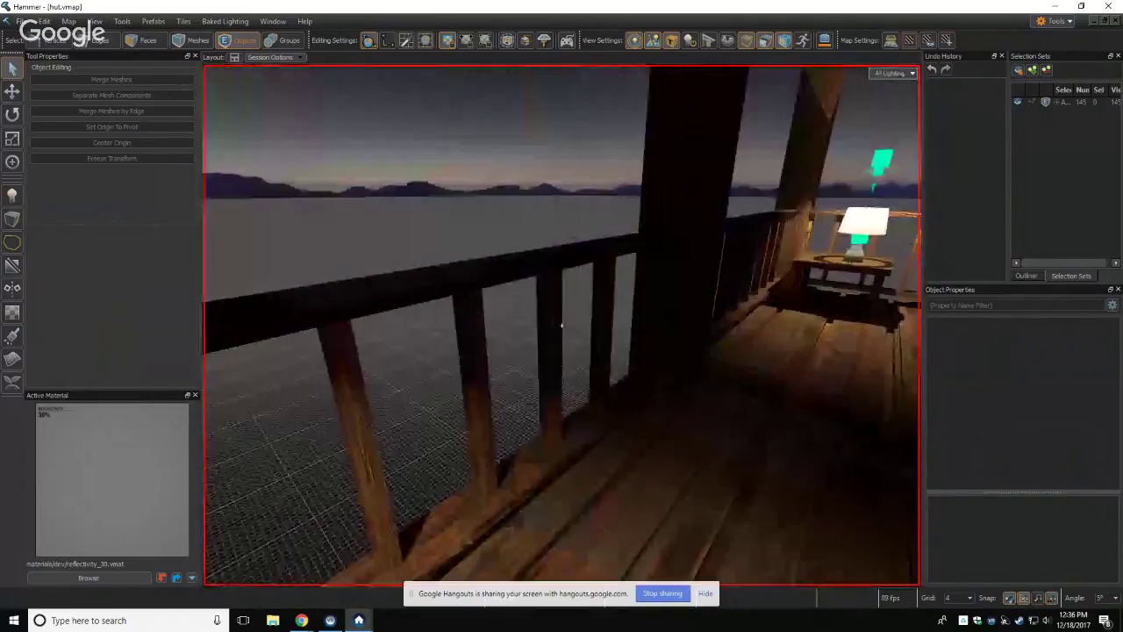
key(z)
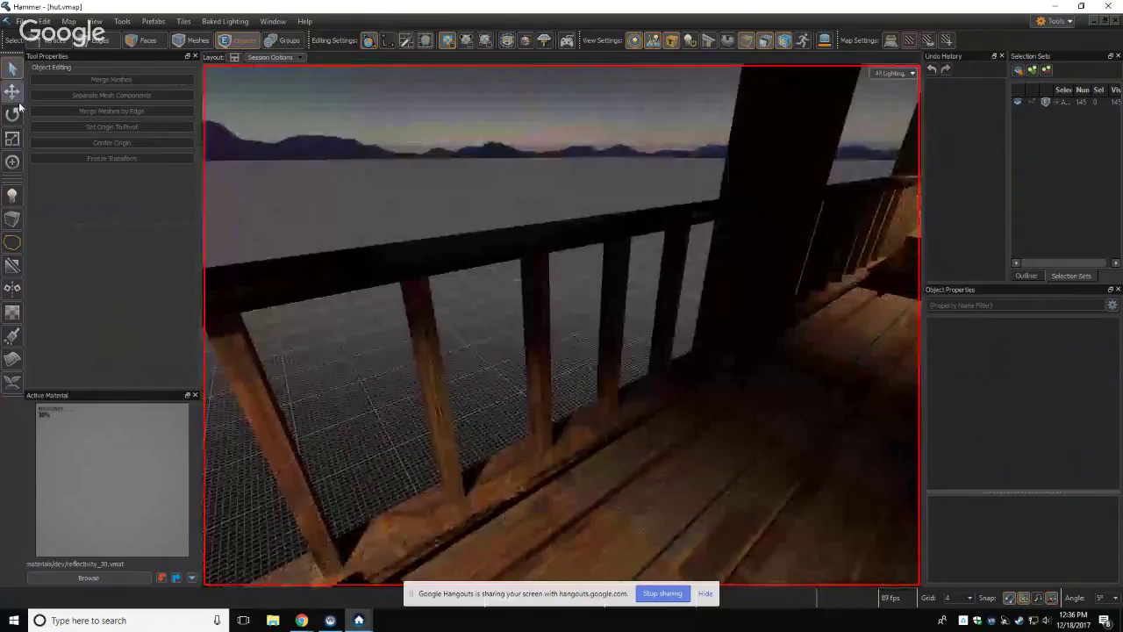
Step: Clone one railing baluster 8 units along the rail, and repeat the clone five more times toward the post
click(428, 345)
key(f)
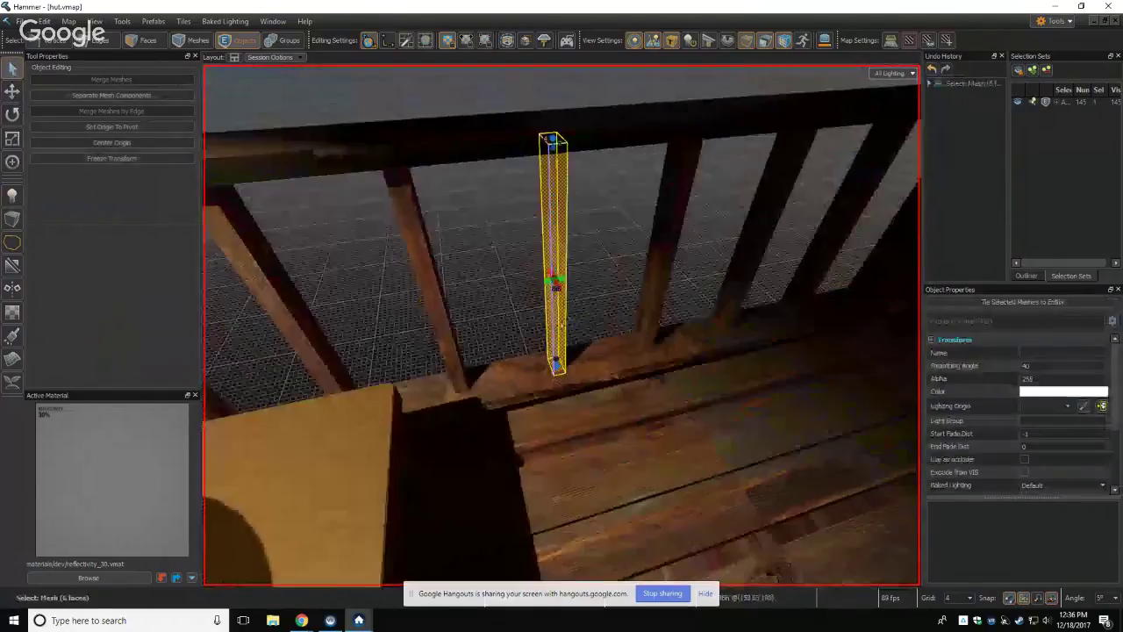
key(t)
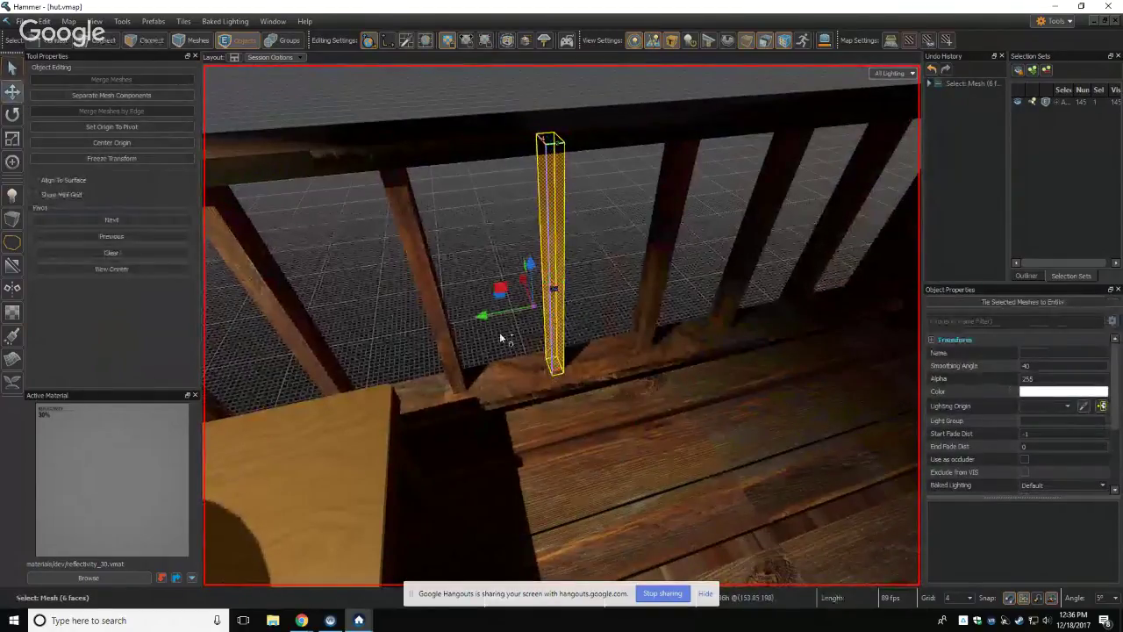
shift+drag(485, 319, 539, 309)
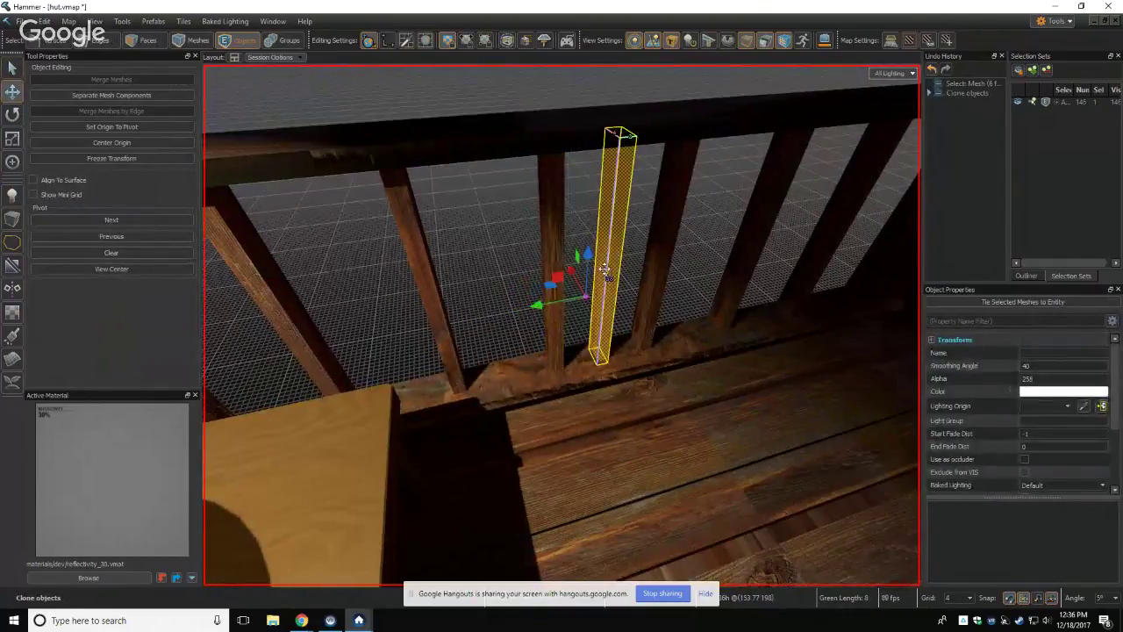
key(ctrl+d)
key(ctrl+d)
key(ctrl+d)
key(ctrl+d)
key(ctrl+d)
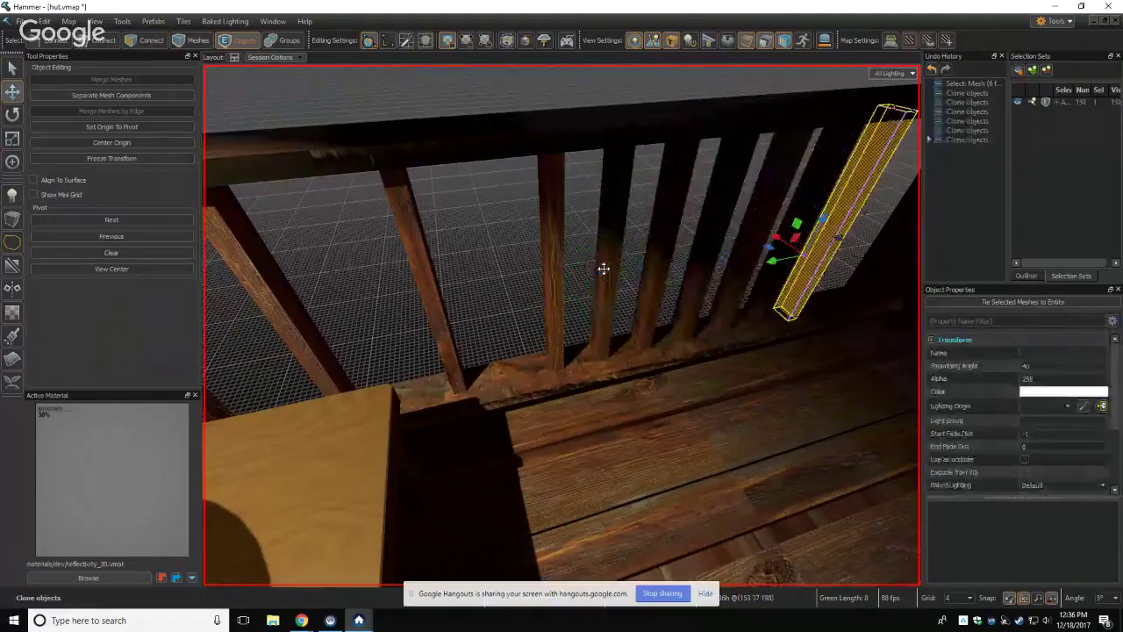
key(z)
key(z)
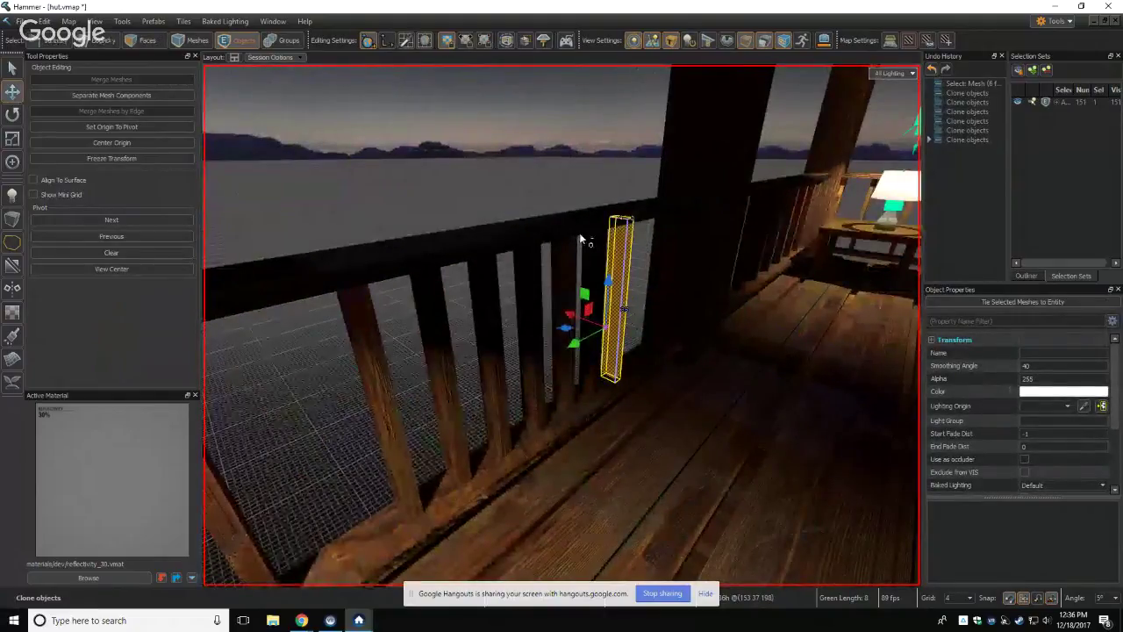
Step: Undo all the baluster clones and the baluster selection
key(ctrl+z)
key(ctrl+z)
key(ctrl+z)
key(ctrl+z)
key(ctrl+z)
key(ctrl+z)
key(ctrl+z)
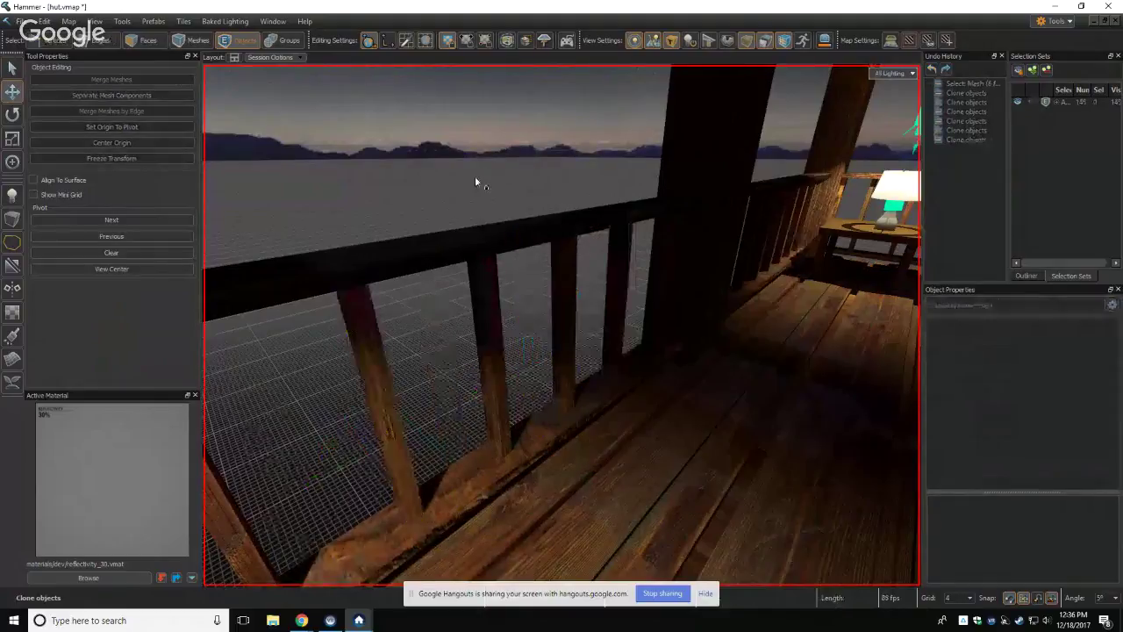
Step: Fly over and through the hut to examine the night sky, roof framing, lamp table and dark interior
key(z)
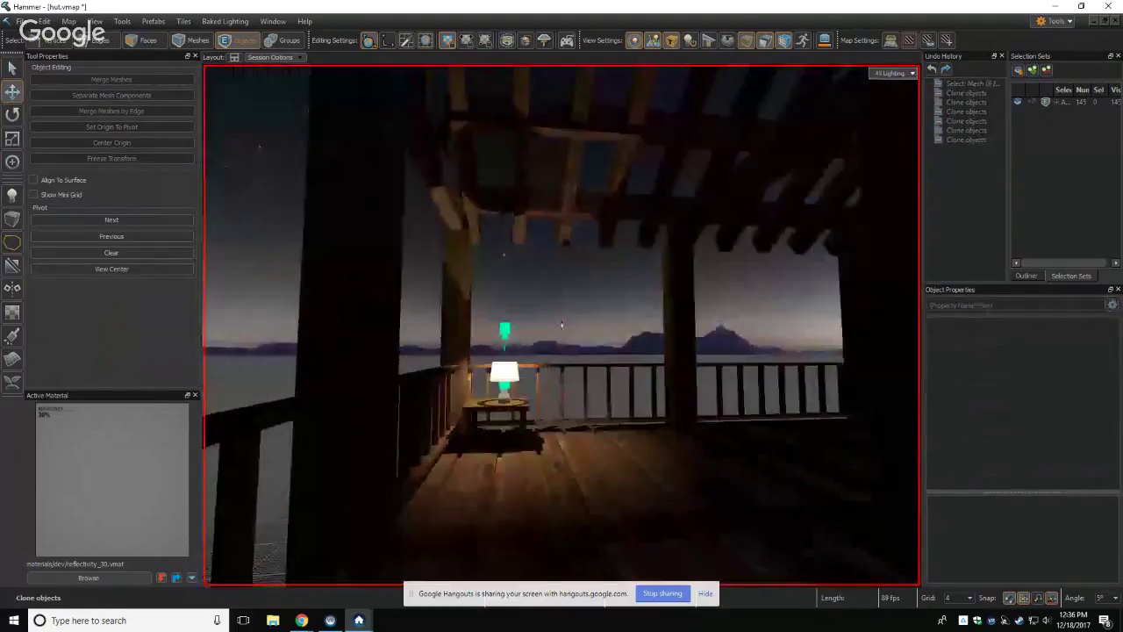
key(w)
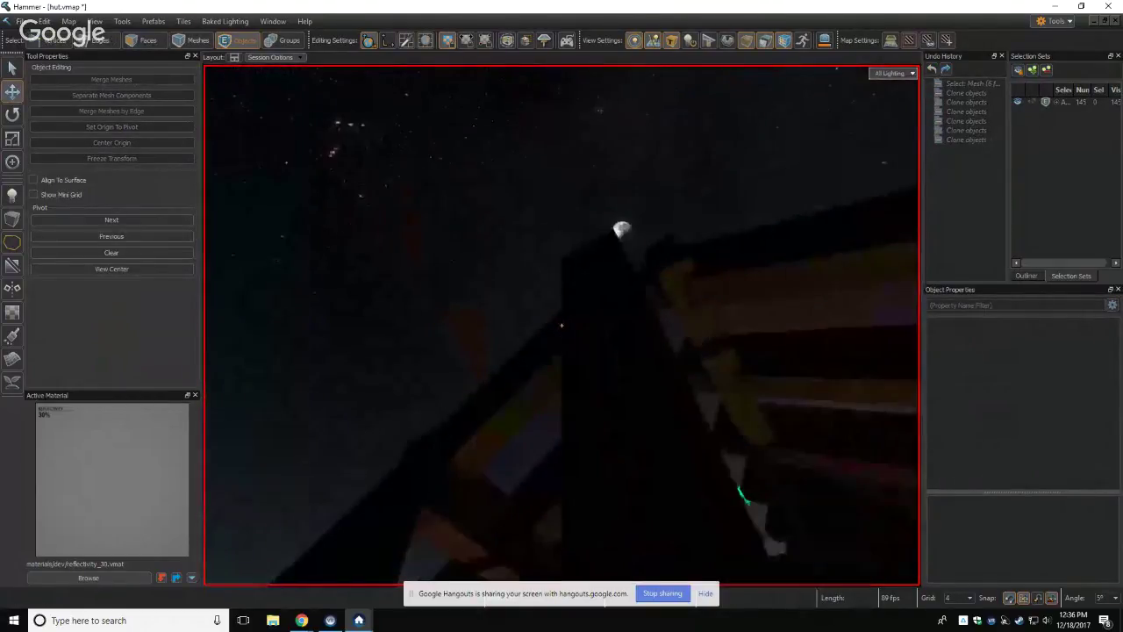
key(w)
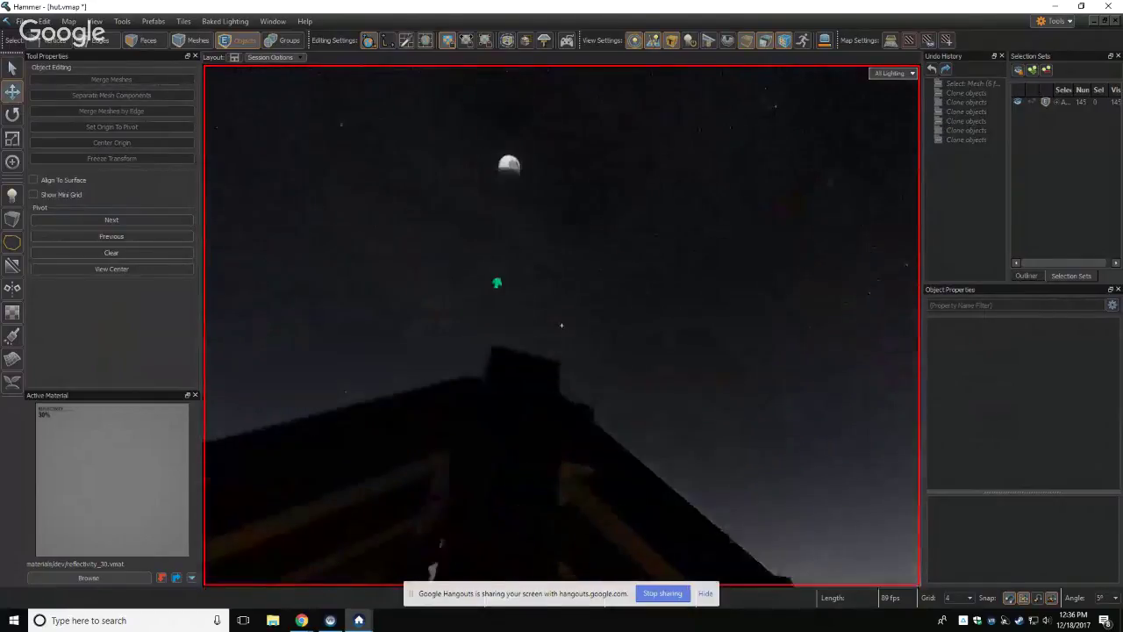
key(w)
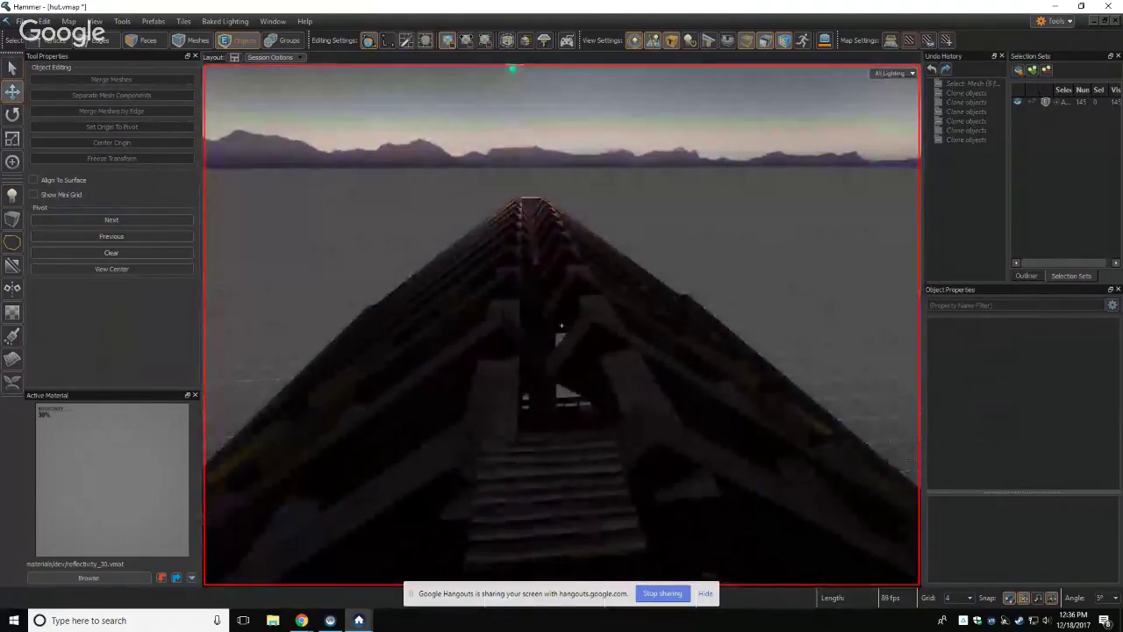
key(w)
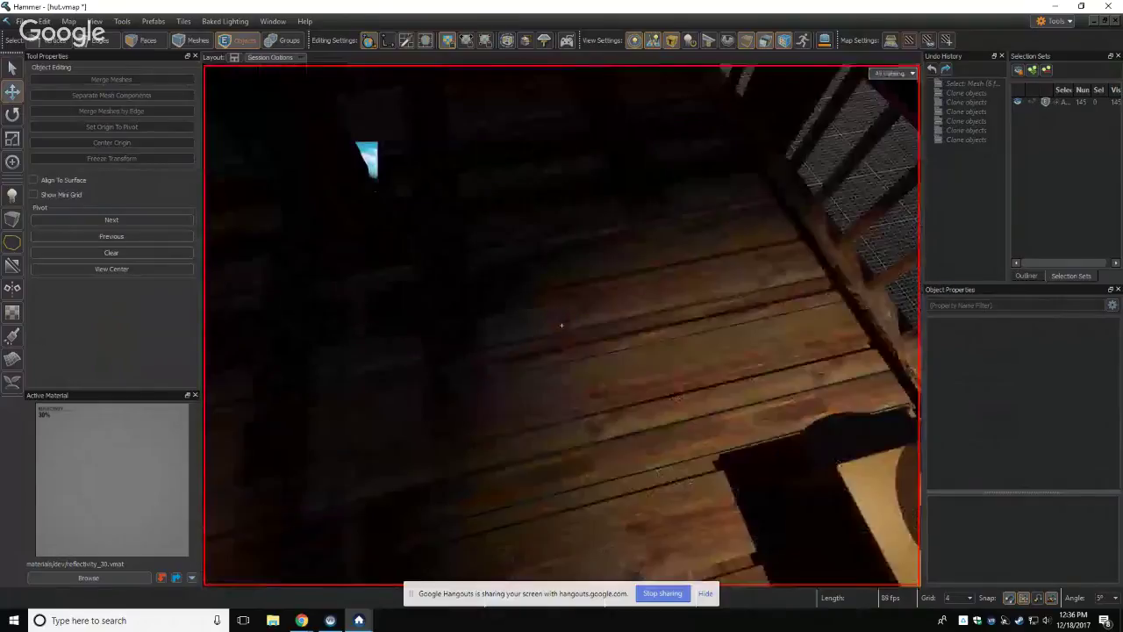
key(w)
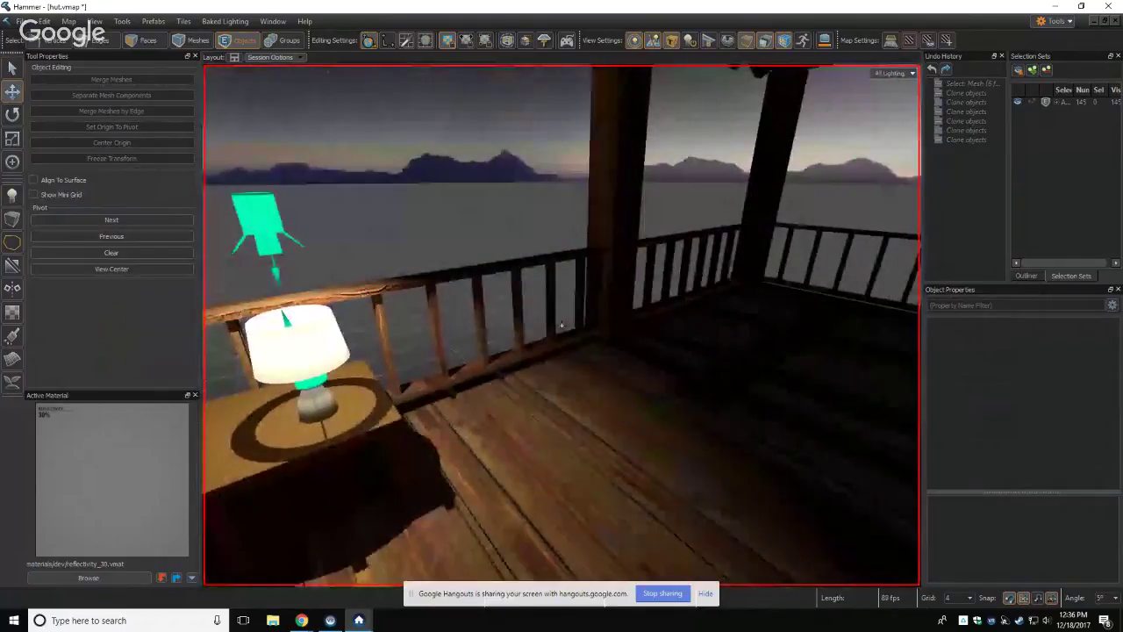
key(w)
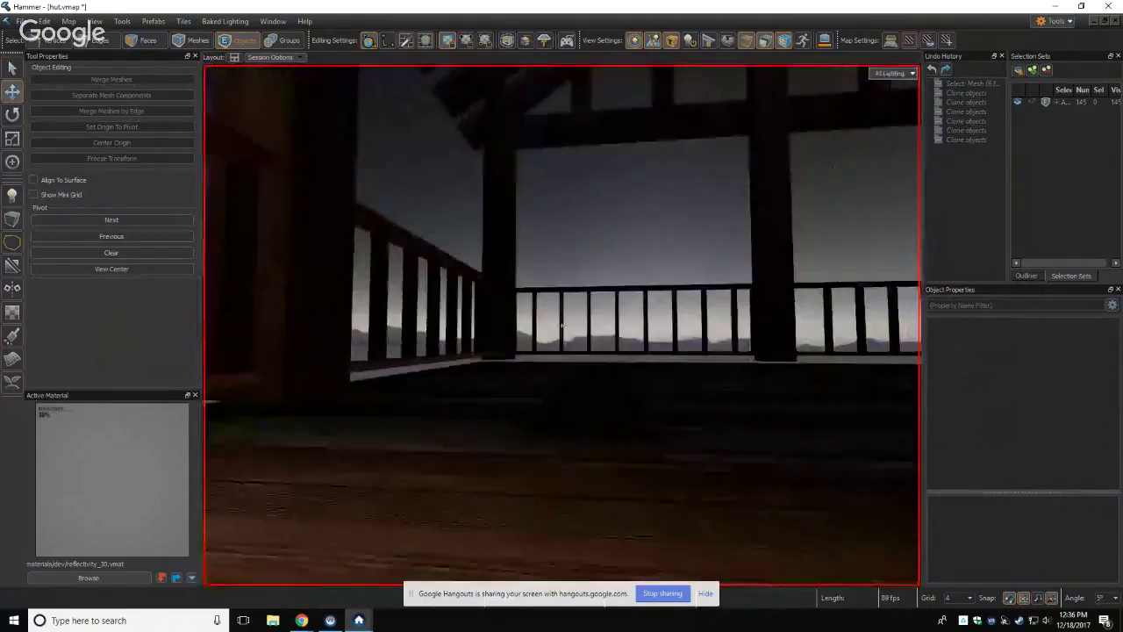
key(w)
key(w)
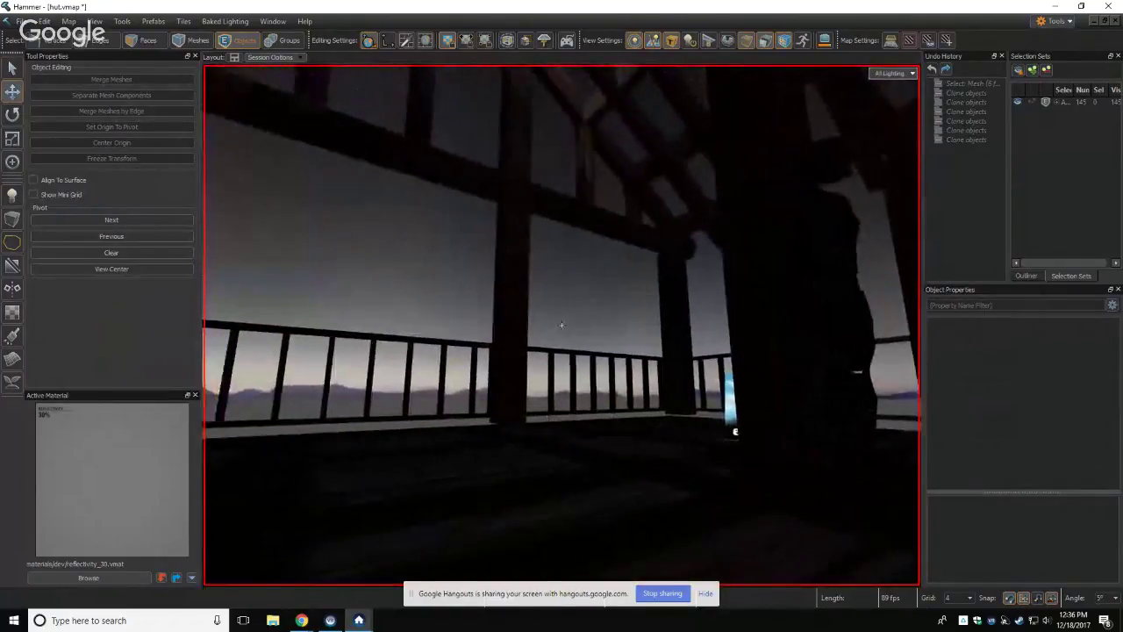
Step: Switch from the hut view to the Asset Browser and look through the mod filter and the lighting addon's asset thumbnails
key(w)
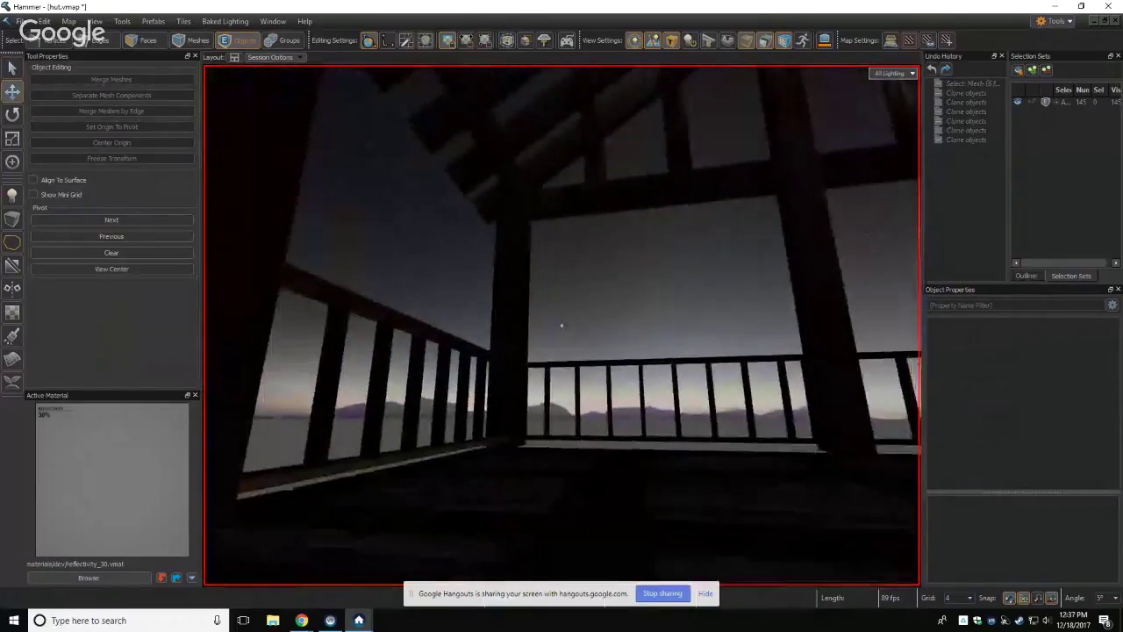
key(w)
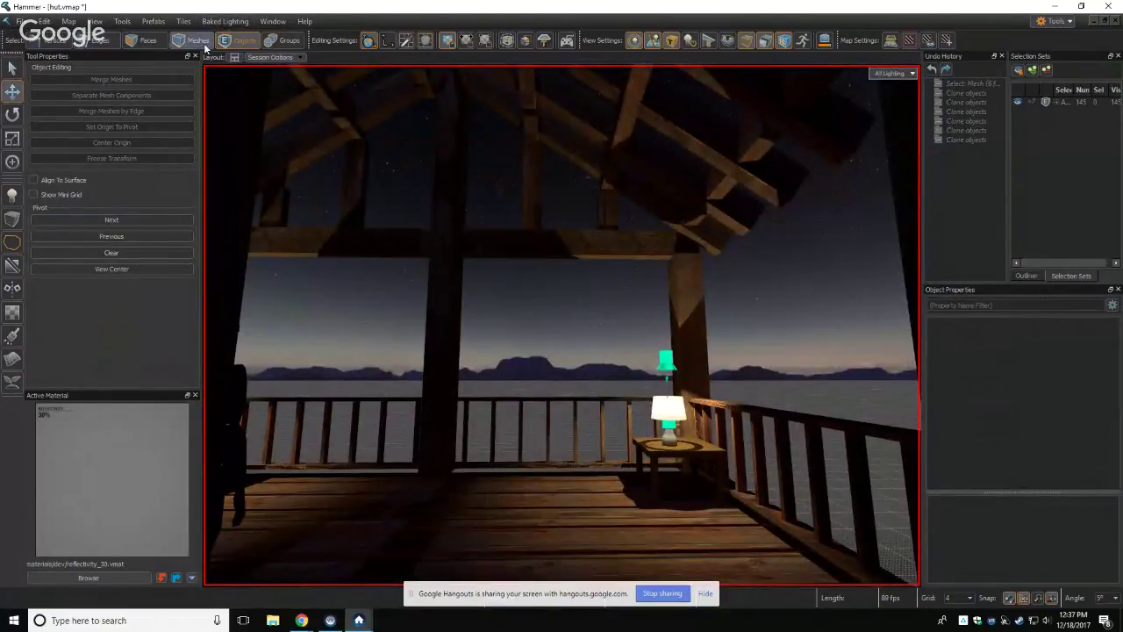
mouse_move(362, 621)
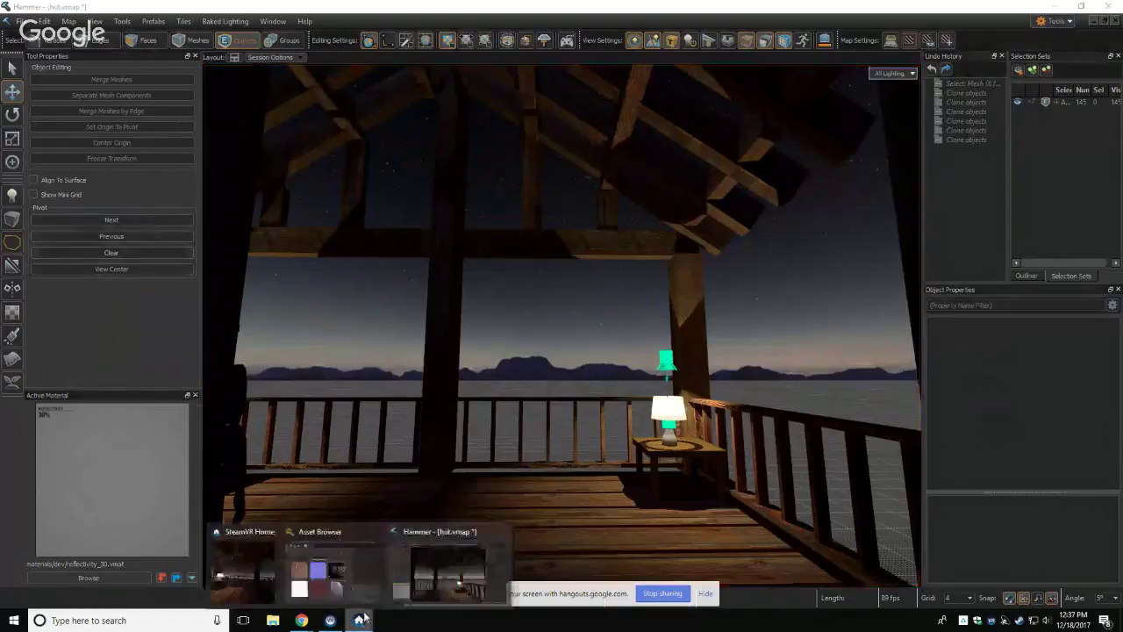
click(328, 570)
scroll(605, 395, up, 2)
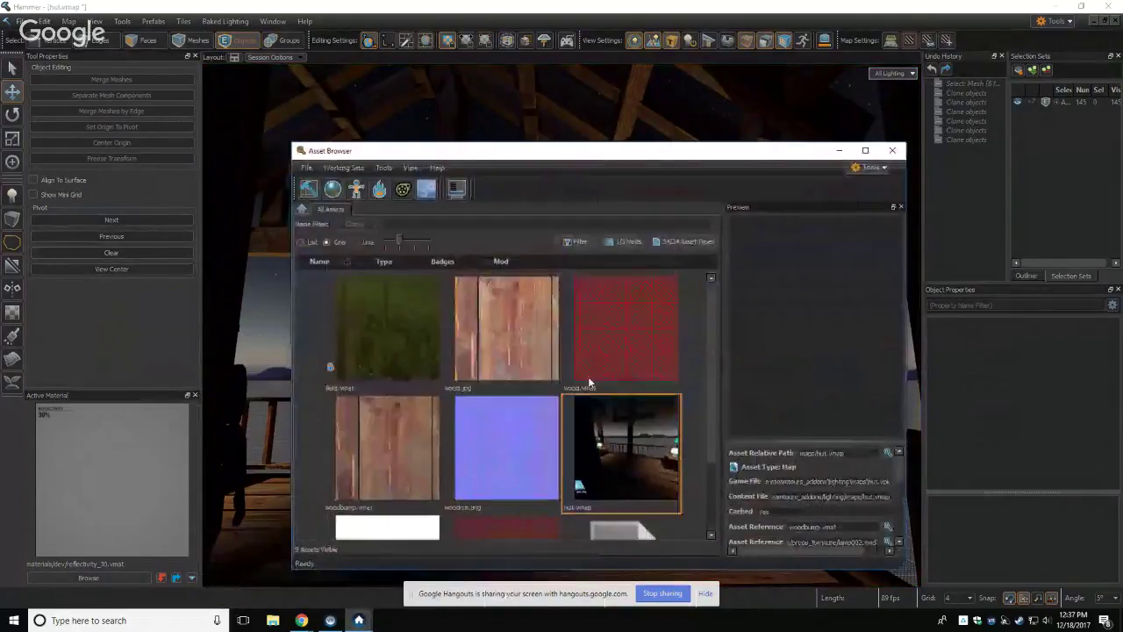
click(623, 241)
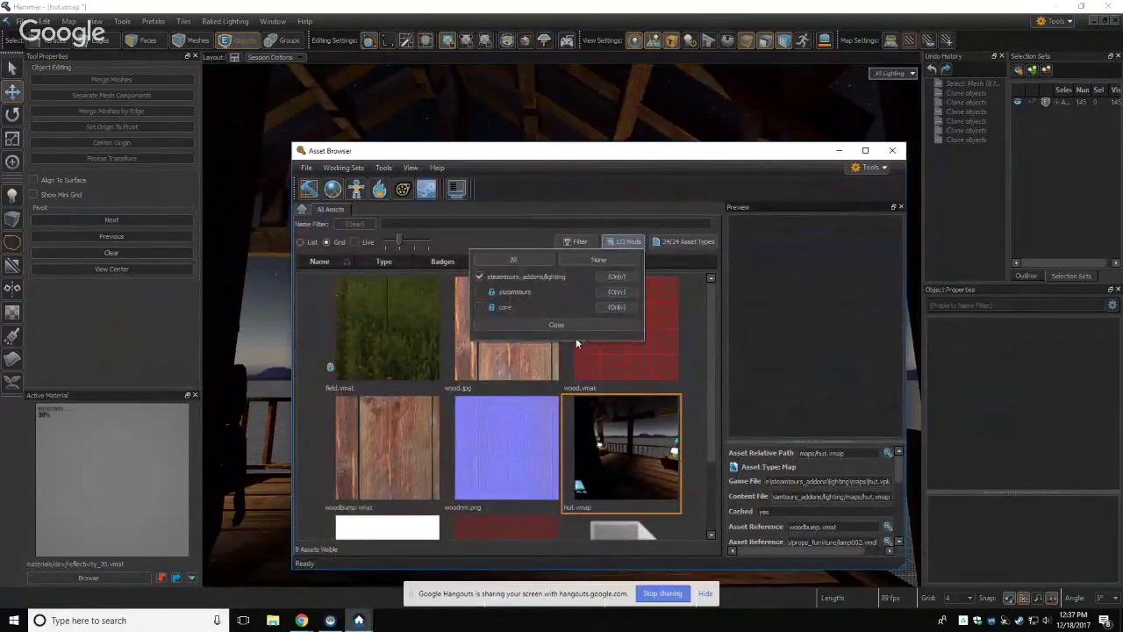
click(574, 325)
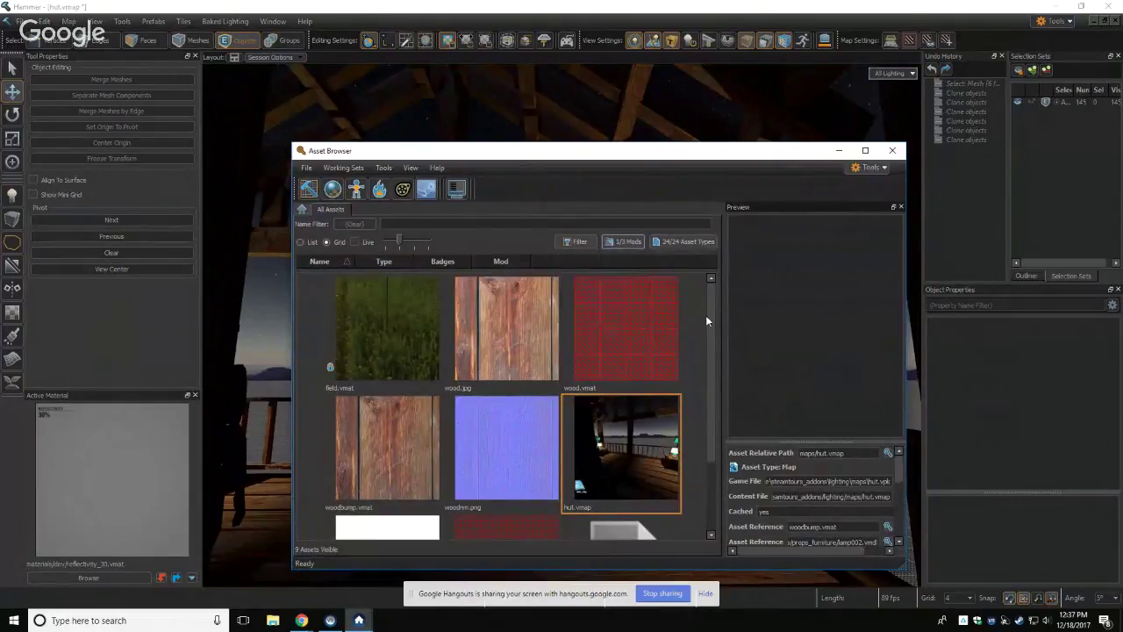
drag(711, 316, 716, 411)
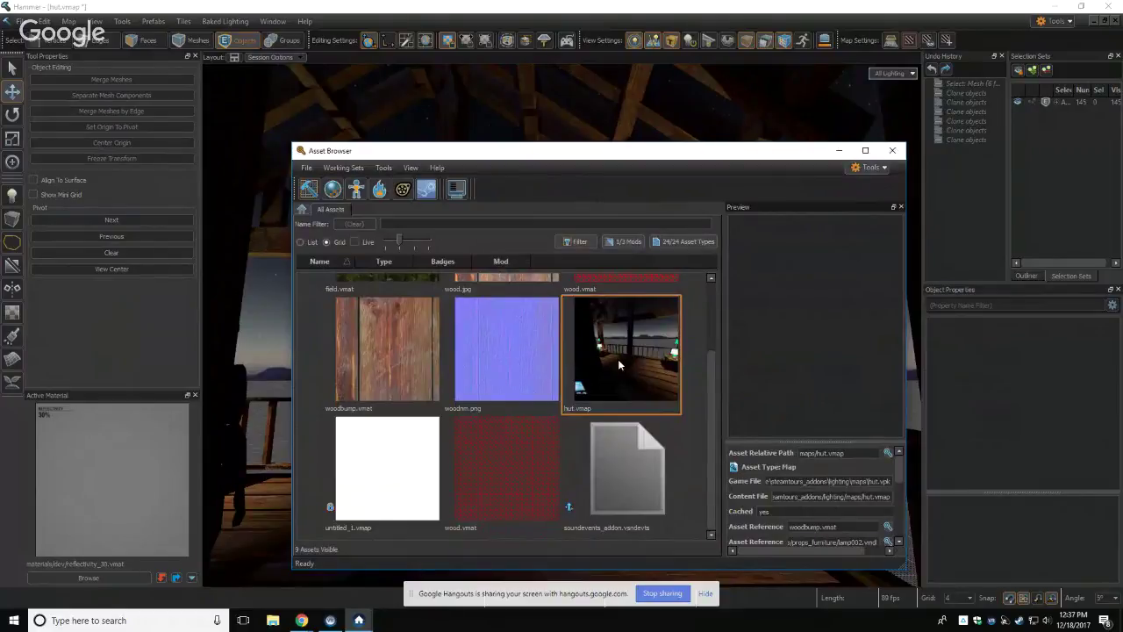
drag(716, 399, 708, 327)
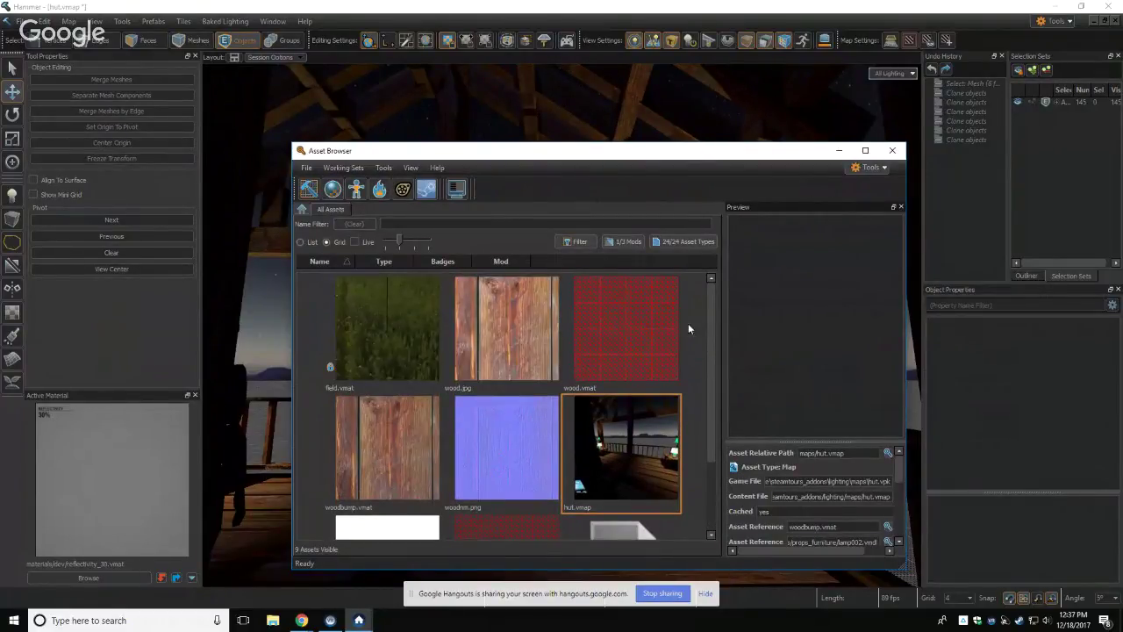
Step: Show the empty Material Editor from the Asset Browser and close both windows to return to the hut map
click(334, 189)
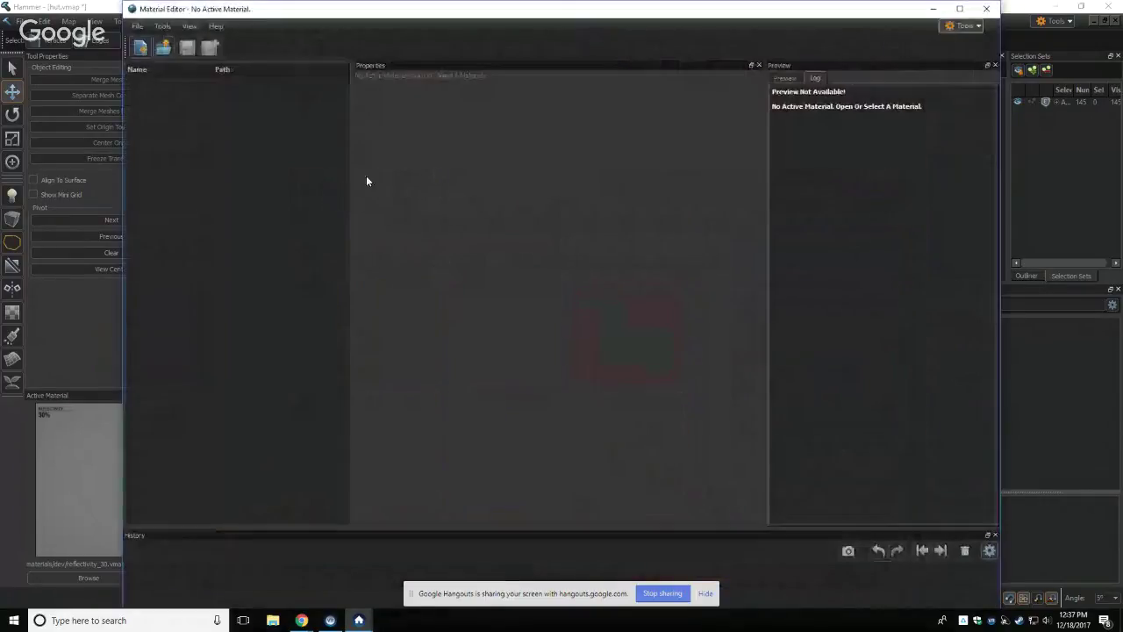
click(987, 9)
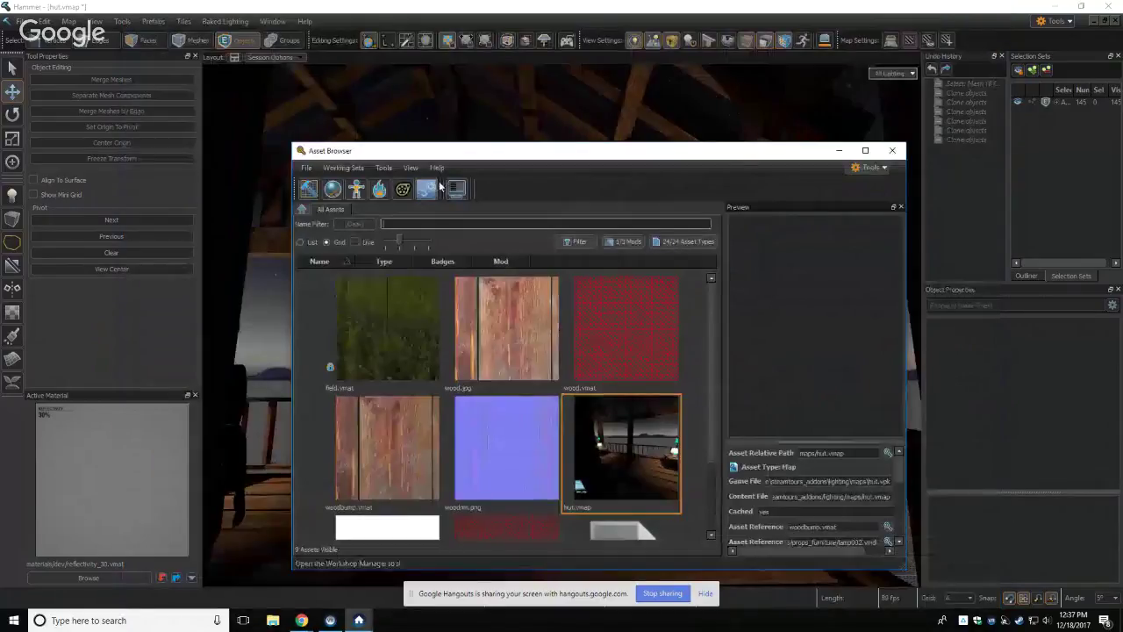
click(892, 150)
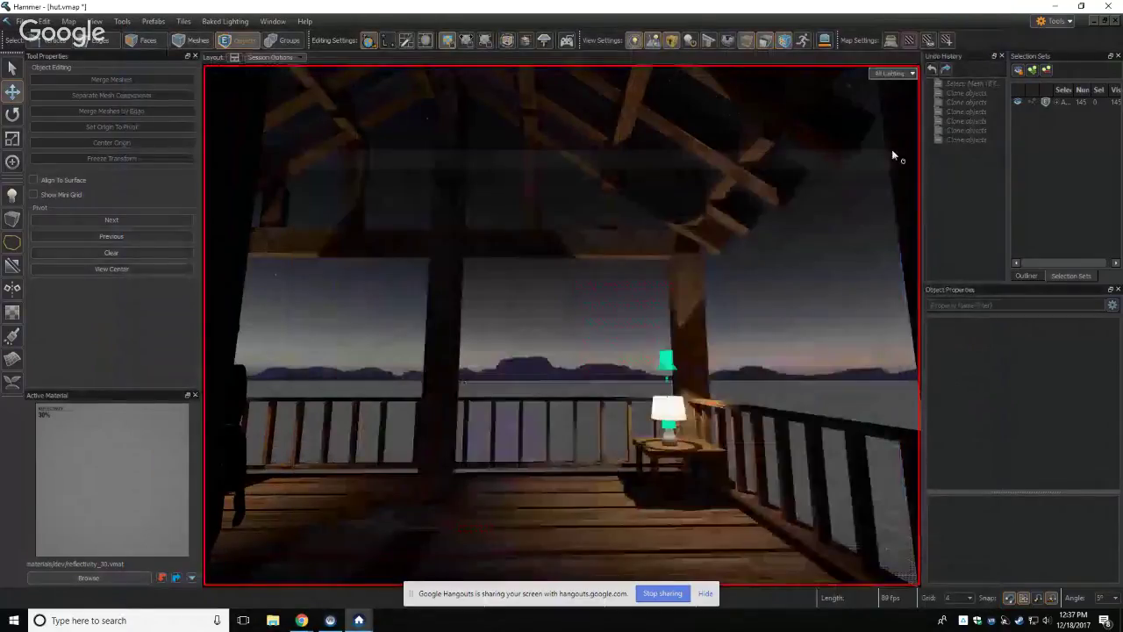
Step: Fly around the hut's deck to view the lamp table corner, floorboards and unlit side
key(z)
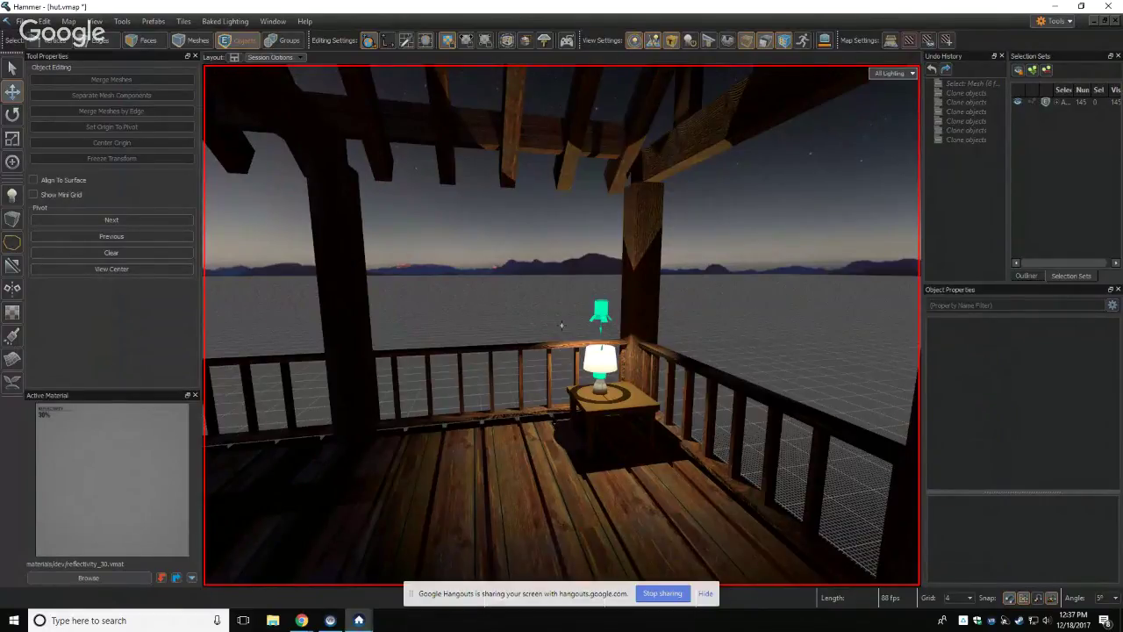
key(a)
key(s)
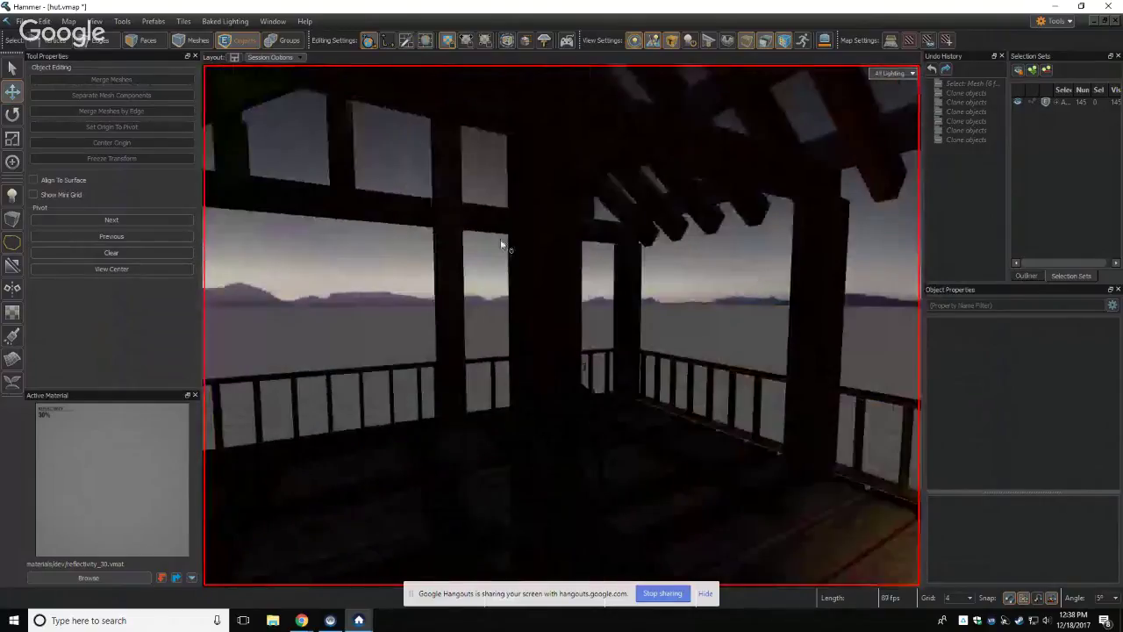
Step: Exit Hammer without saving the changes to hut.vmap and close the SteamVR Home window
click(20, 21)
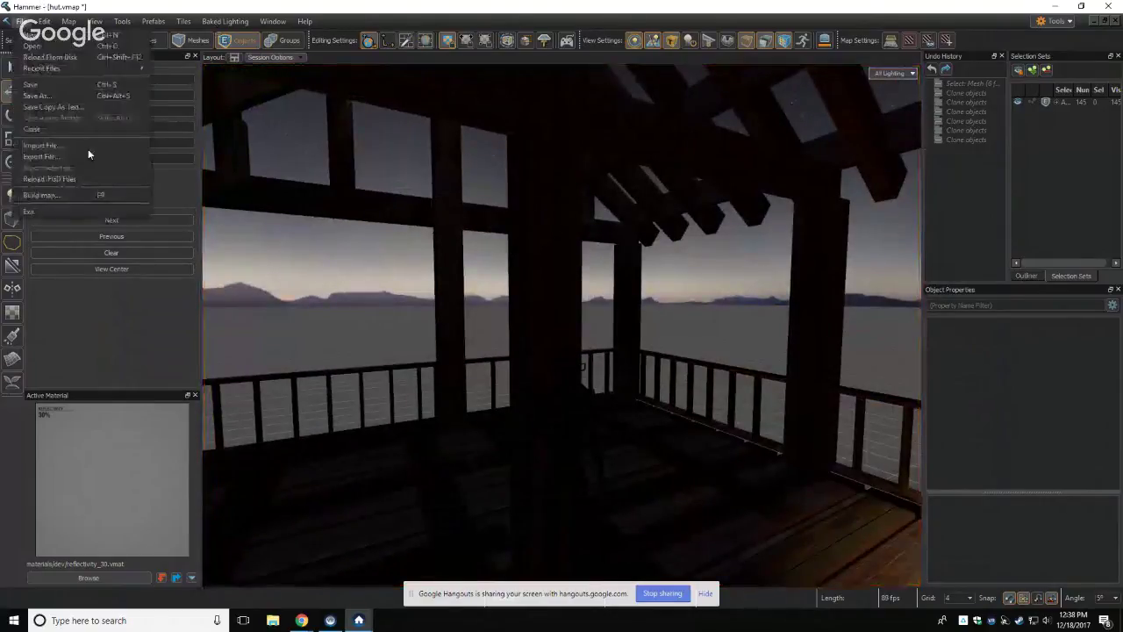
click(43, 212)
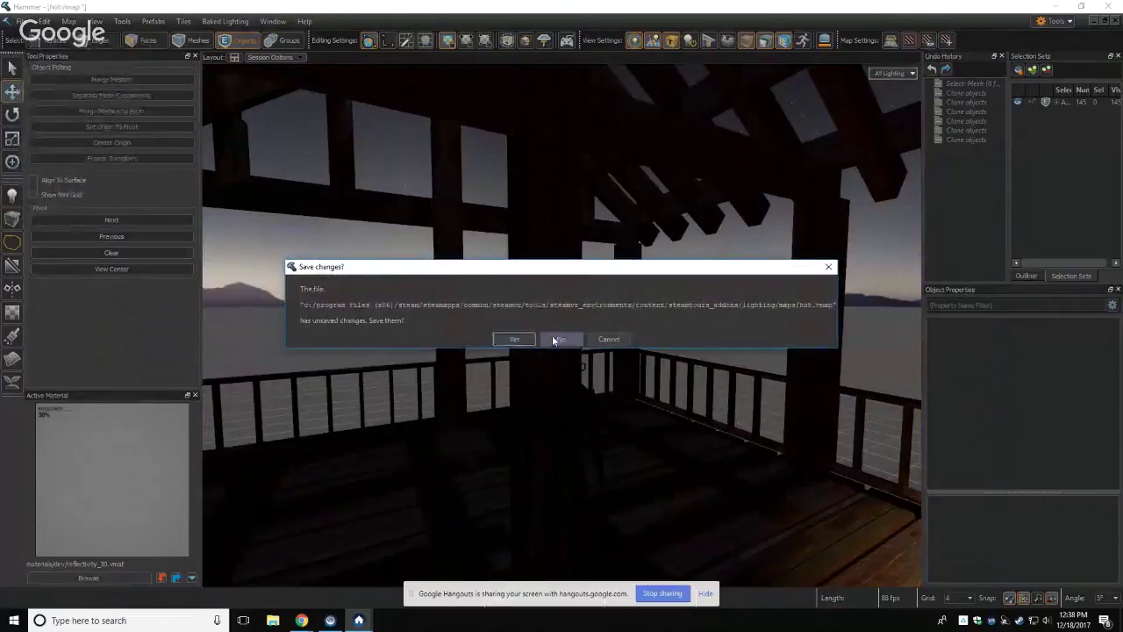
click(561, 338)
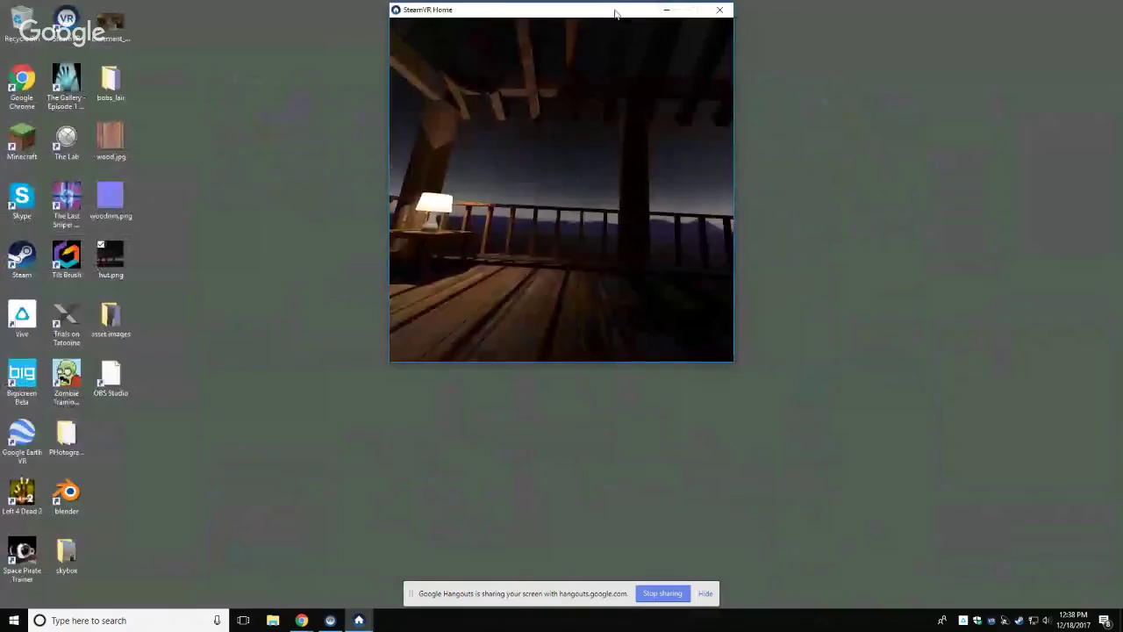
drag(615, 12, 669, 51)
click(772, 50)
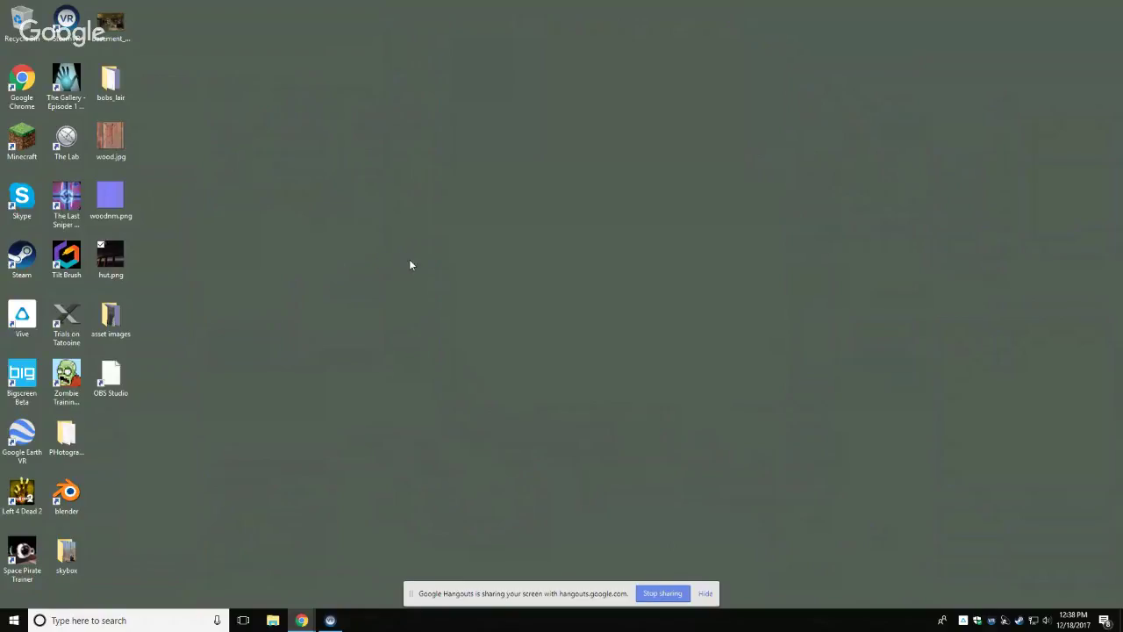
Step: View the basement_preview.png image from the desktop, close it and stop sharing the screen
click(111, 24)
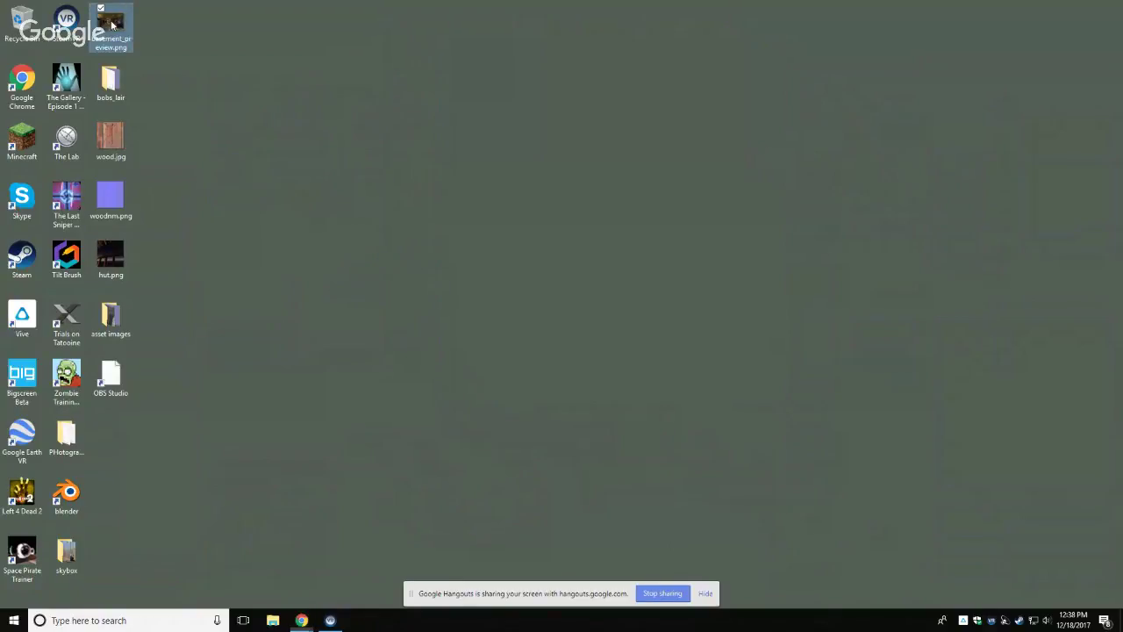
double_click(112, 24)
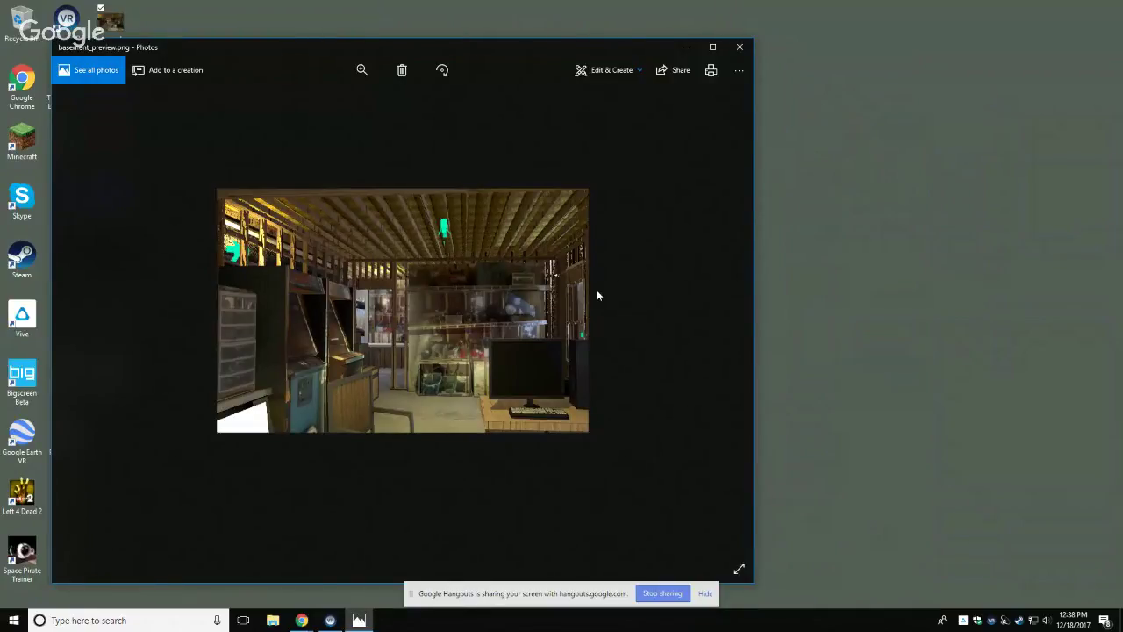
click(737, 48)
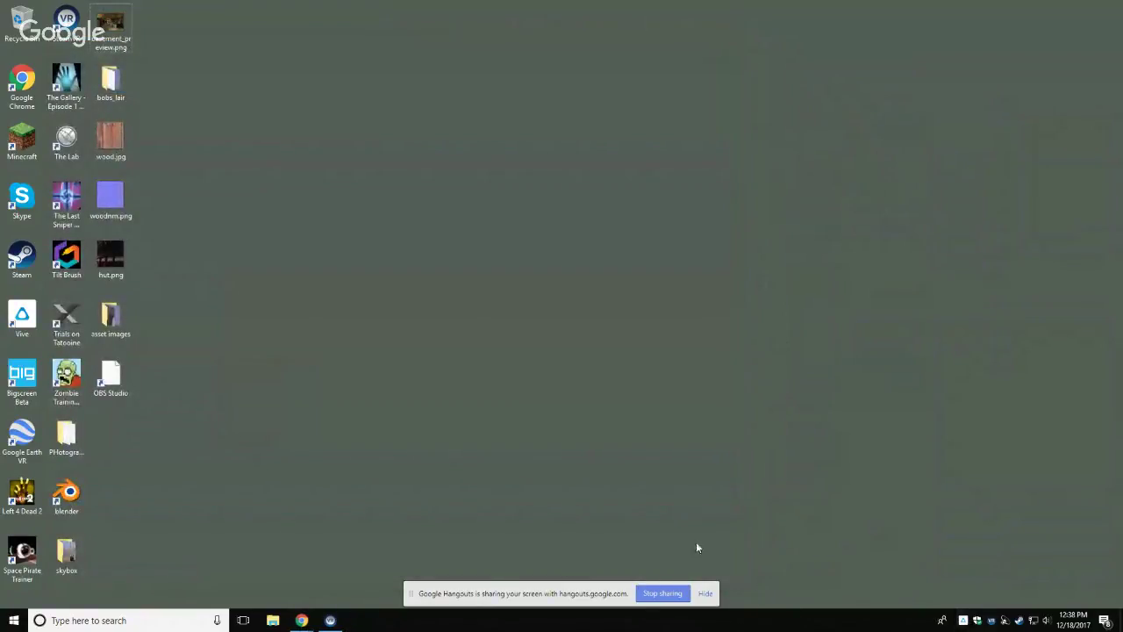
click(662, 594)
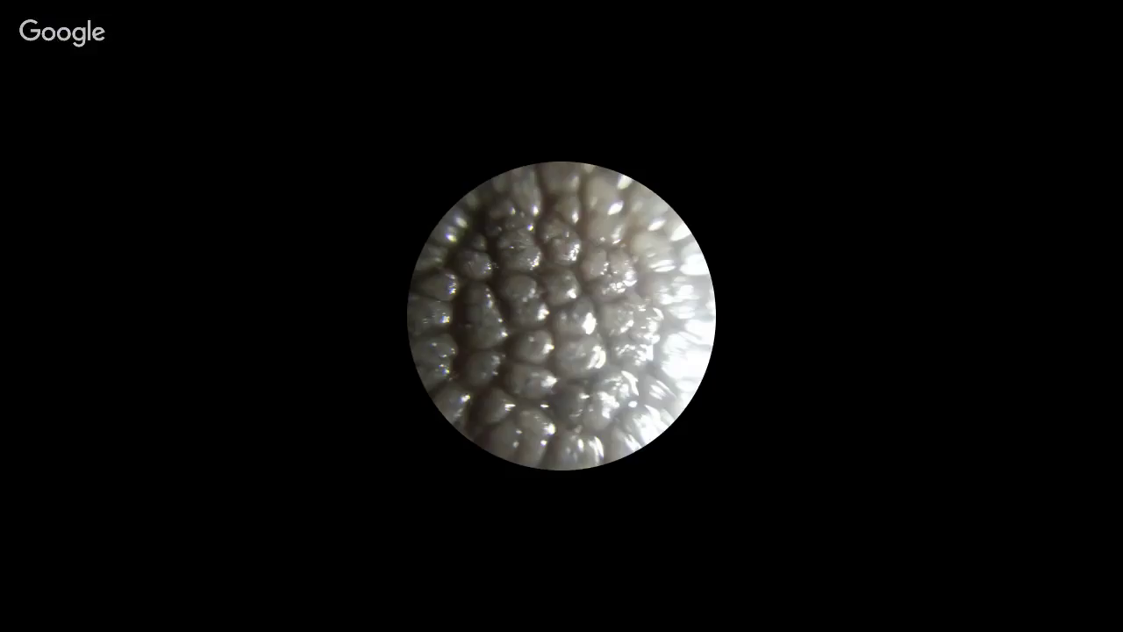